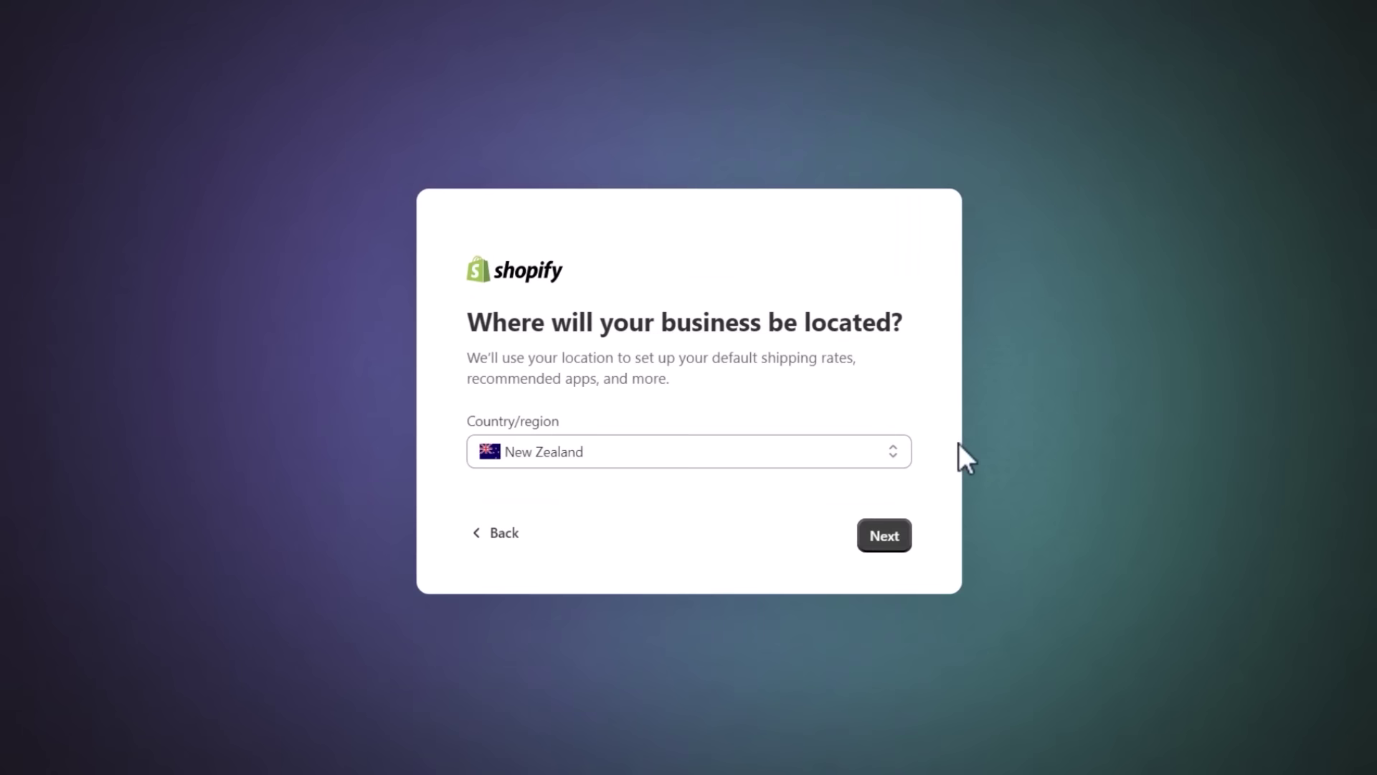
# - Confirm New Zealand as the business location in the store setup
pyautogui.click(872, 529)
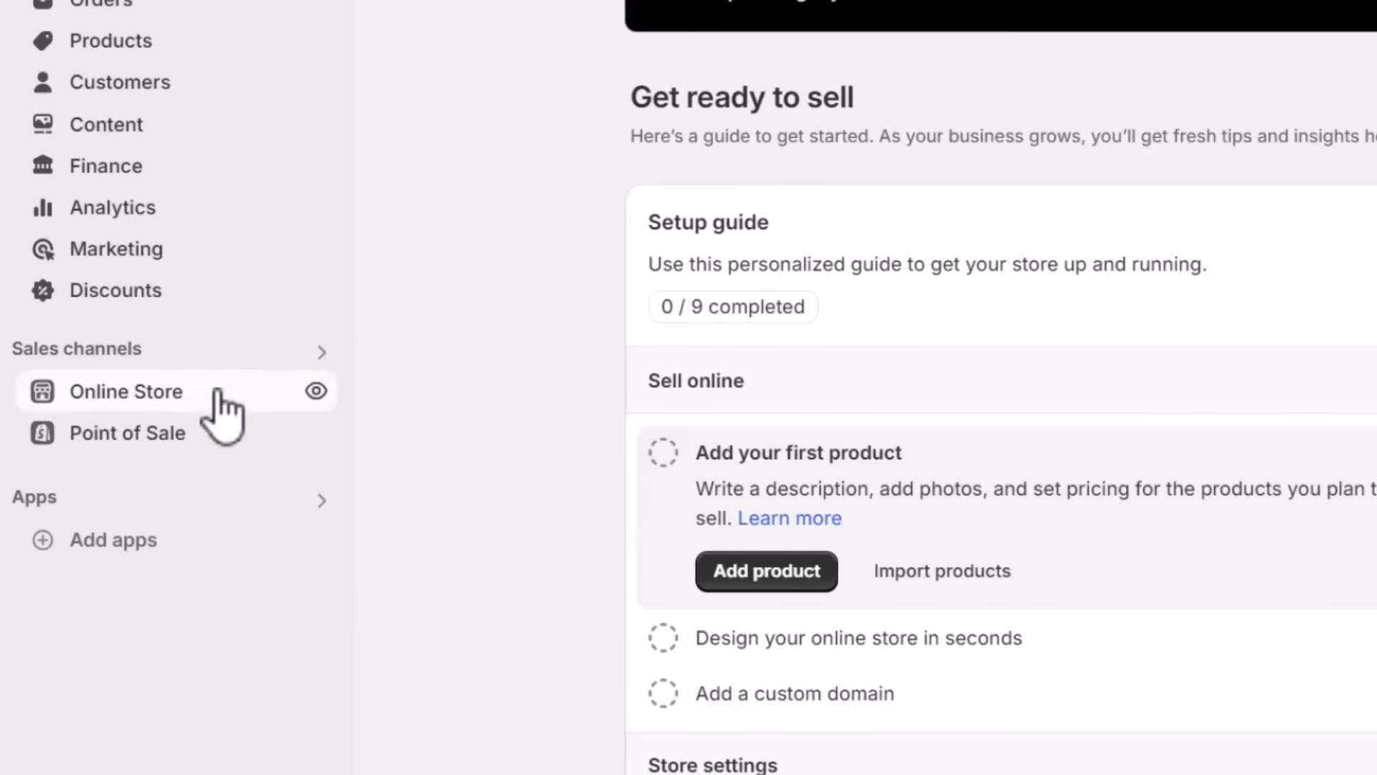
# - Go to the online store's themes and open the Theme Store for more design options
pyautogui.click(152, 391)
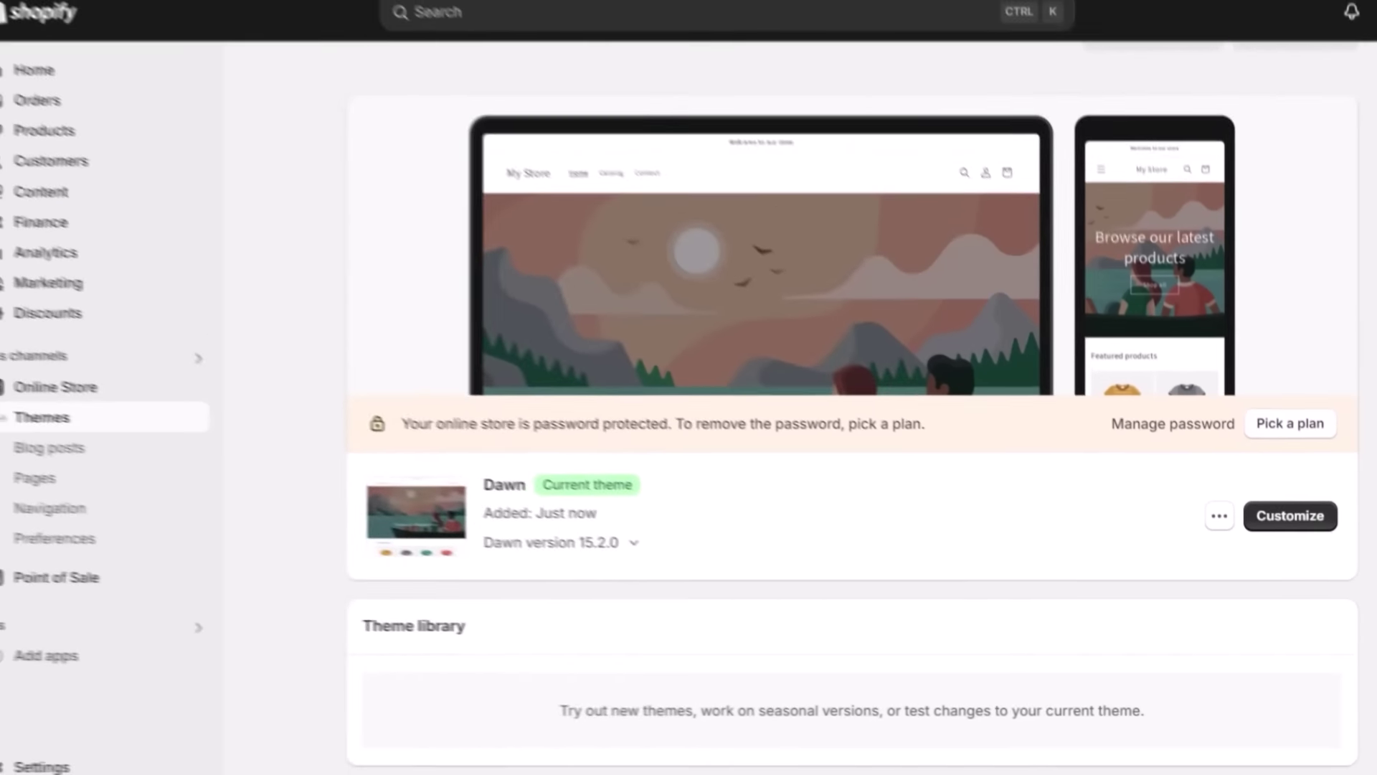
pyautogui.scroll(-3, 858, 430)
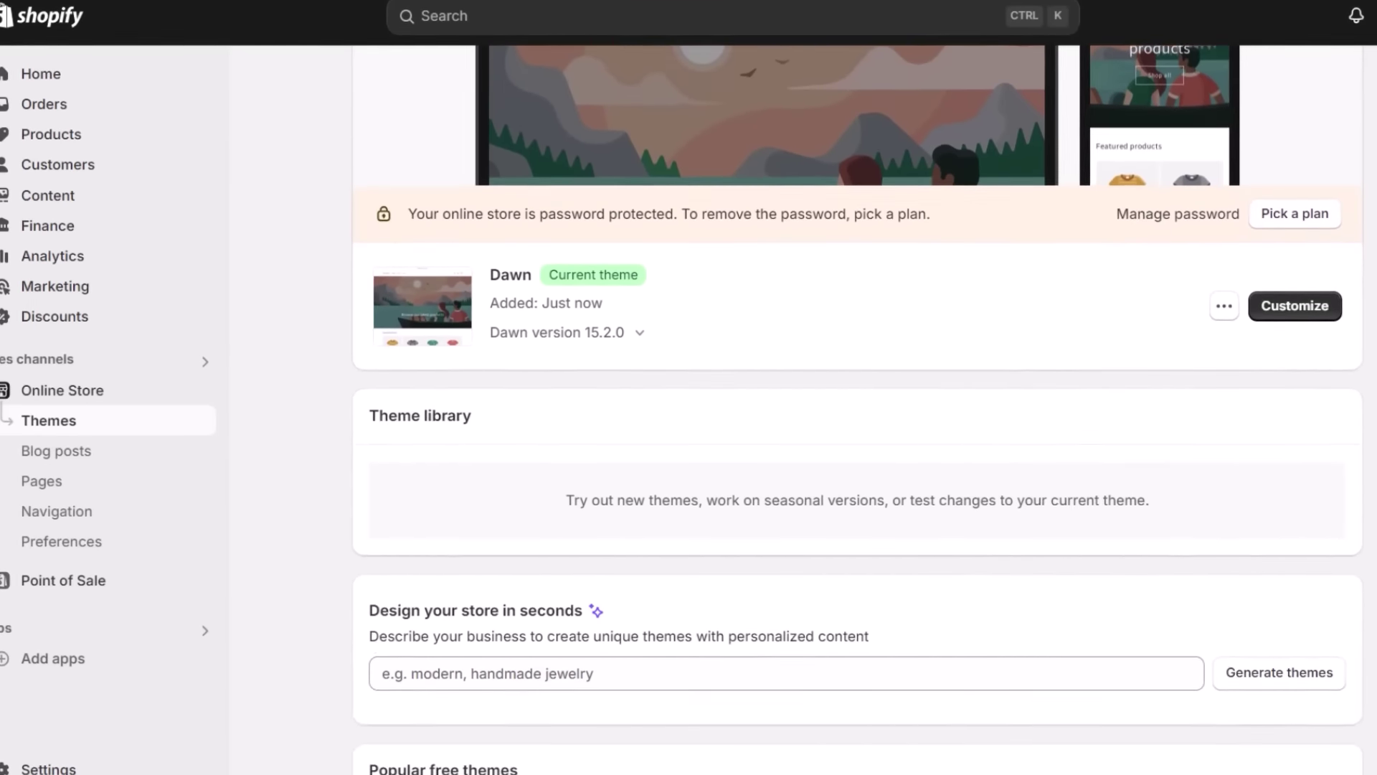
pyautogui.scroll(-5, 857, 430)
pyautogui.scroll(-6, 857, 430)
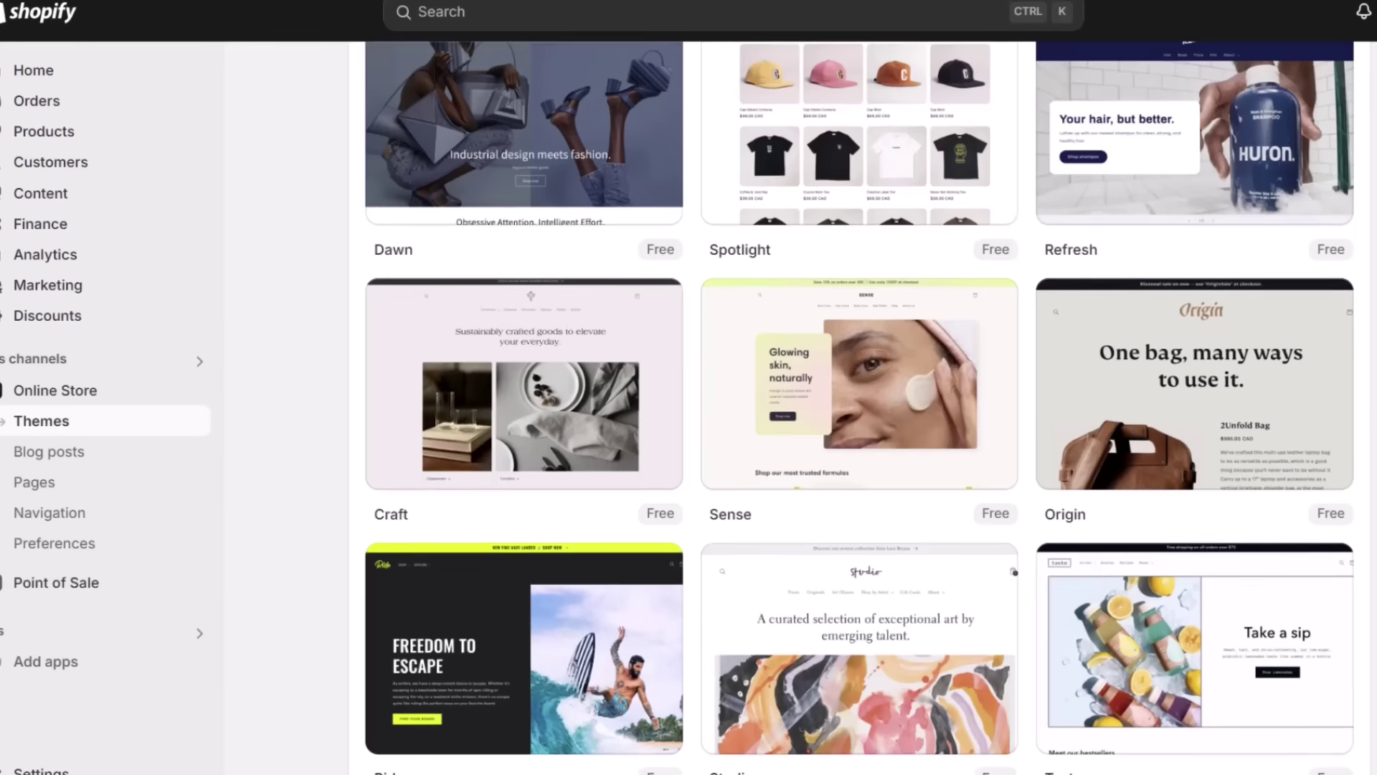
pyautogui.scroll(-4, 858, 431)
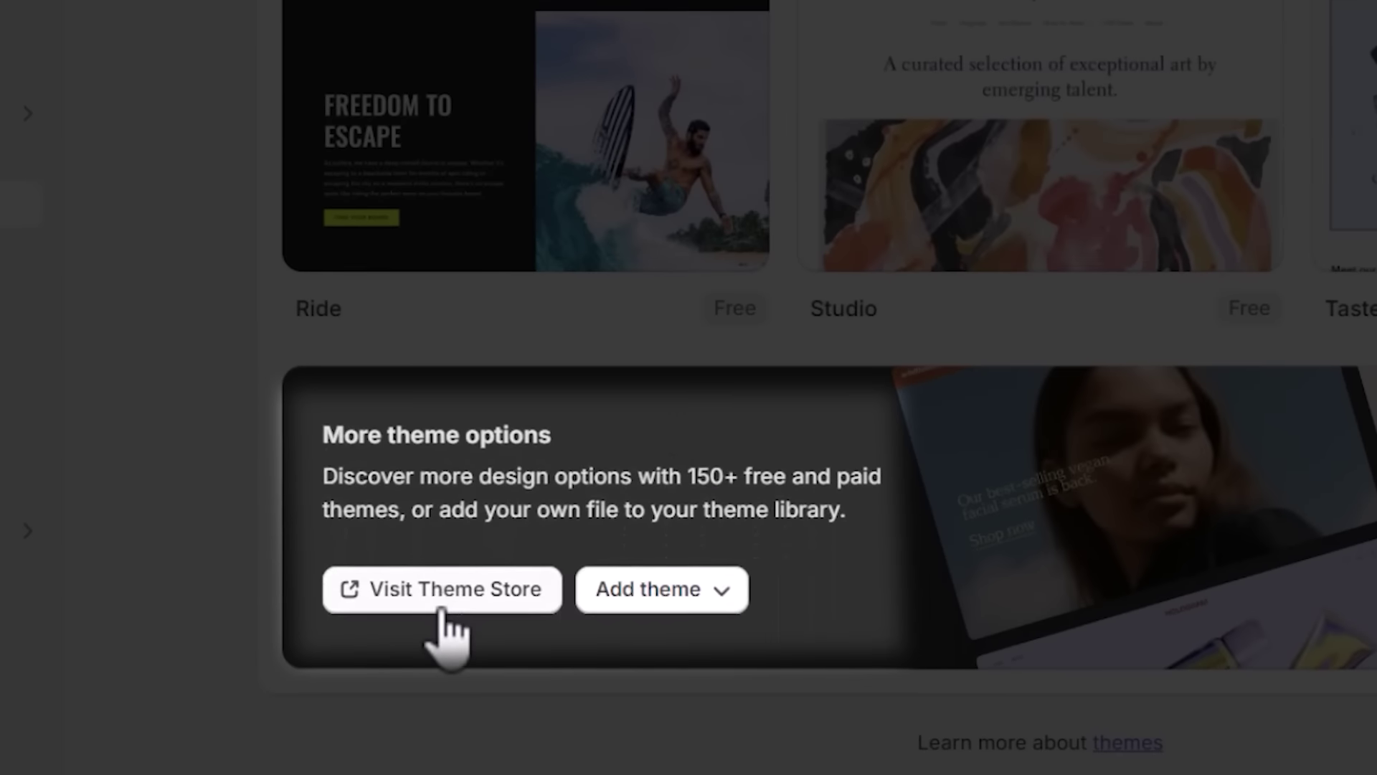
pyautogui.click(440, 608)
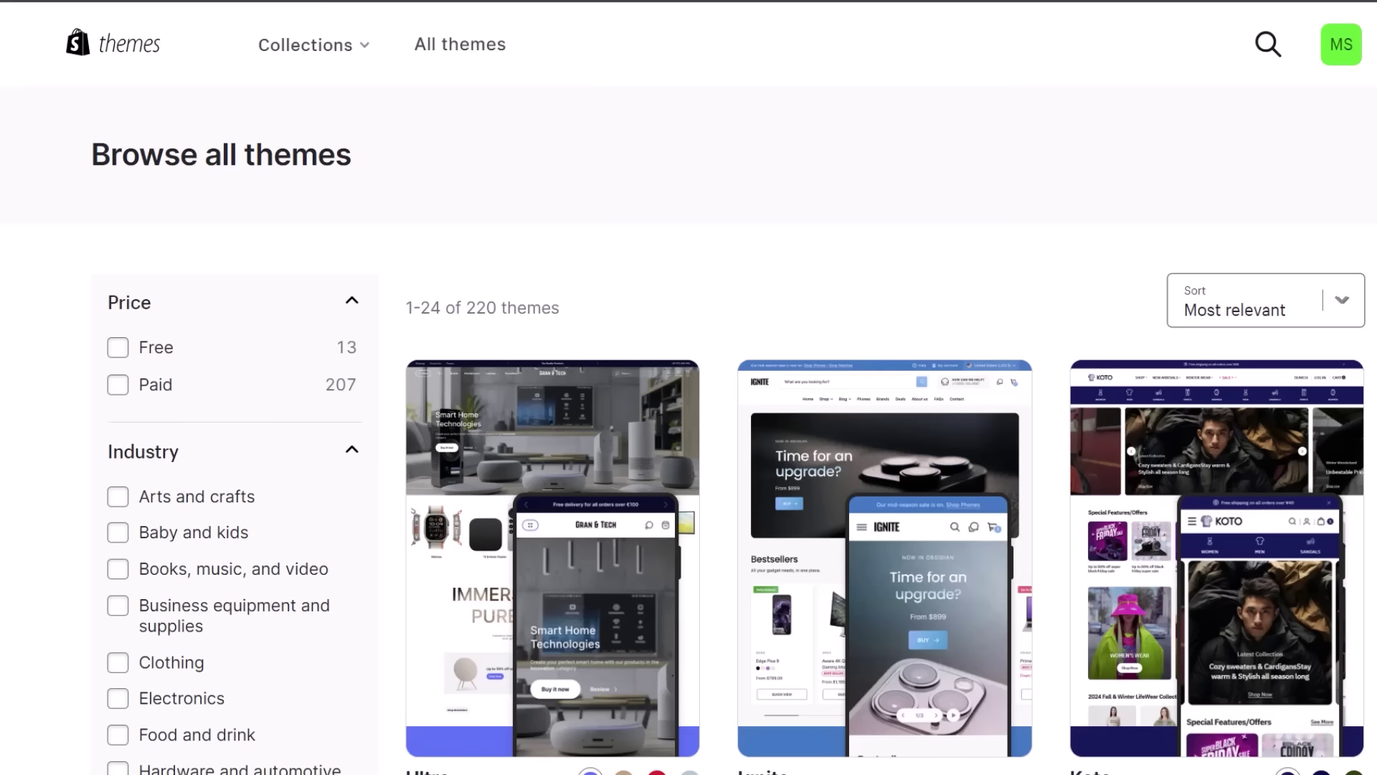
# - Filter the theme list to free themes and browse them to reach the Studio theme
pyautogui.scroll(-3, 689, 431)
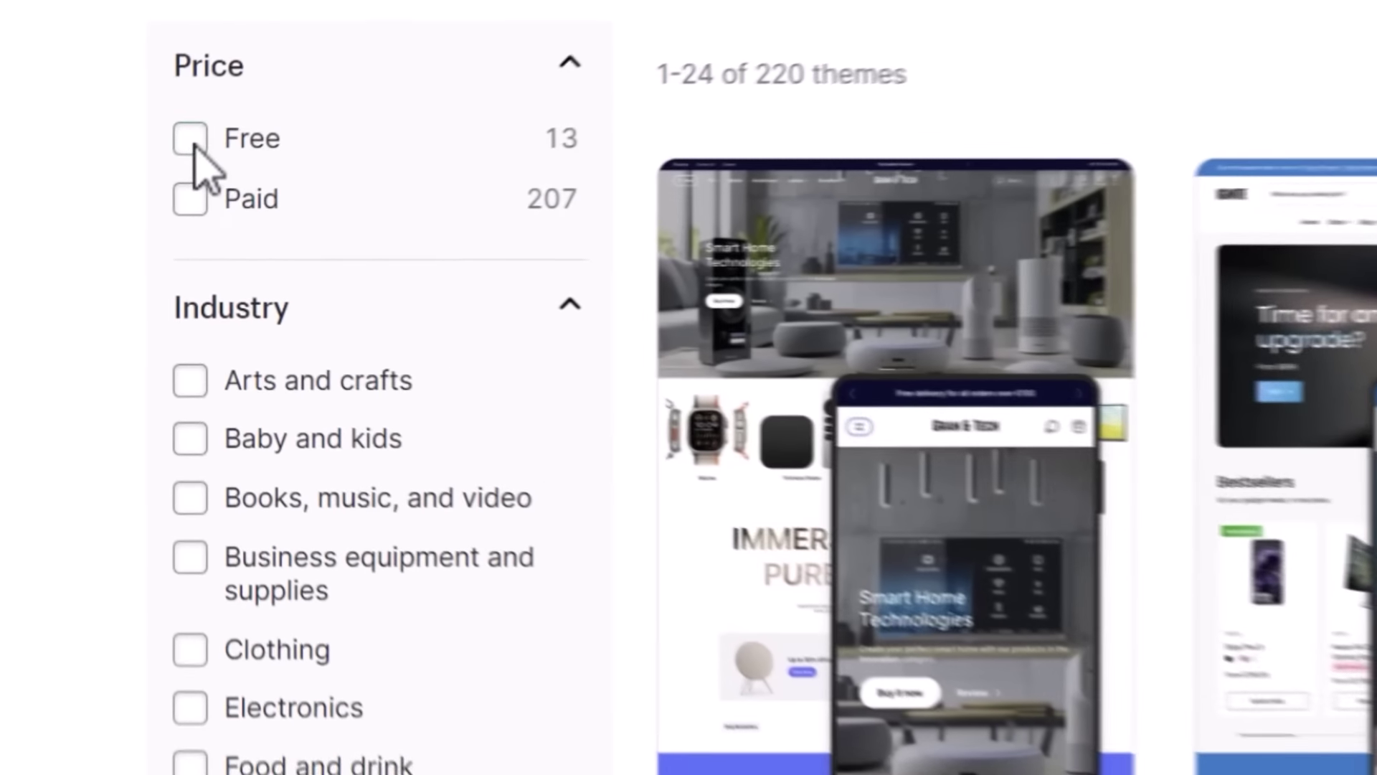
pyautogui.click(119, 182)
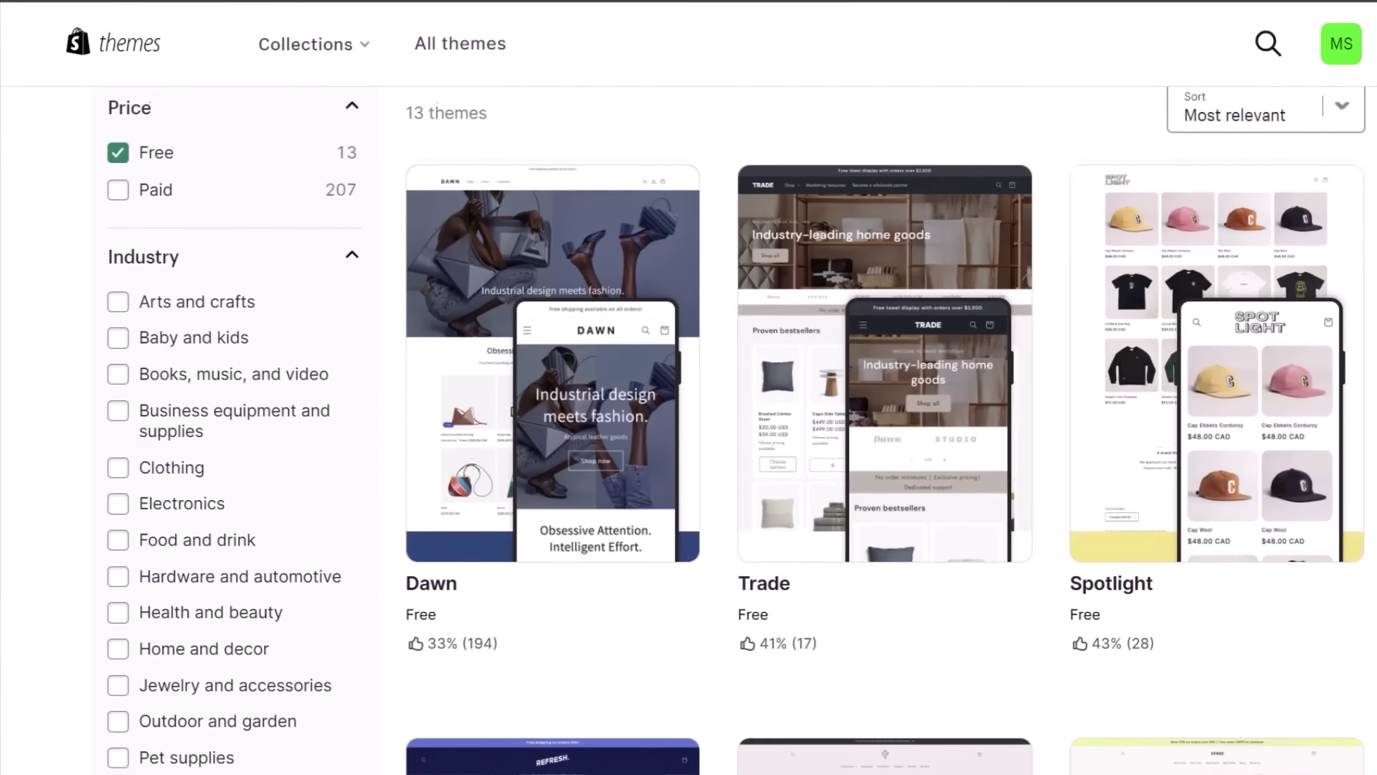
pyautogui.scroll(-5, 688, 430)
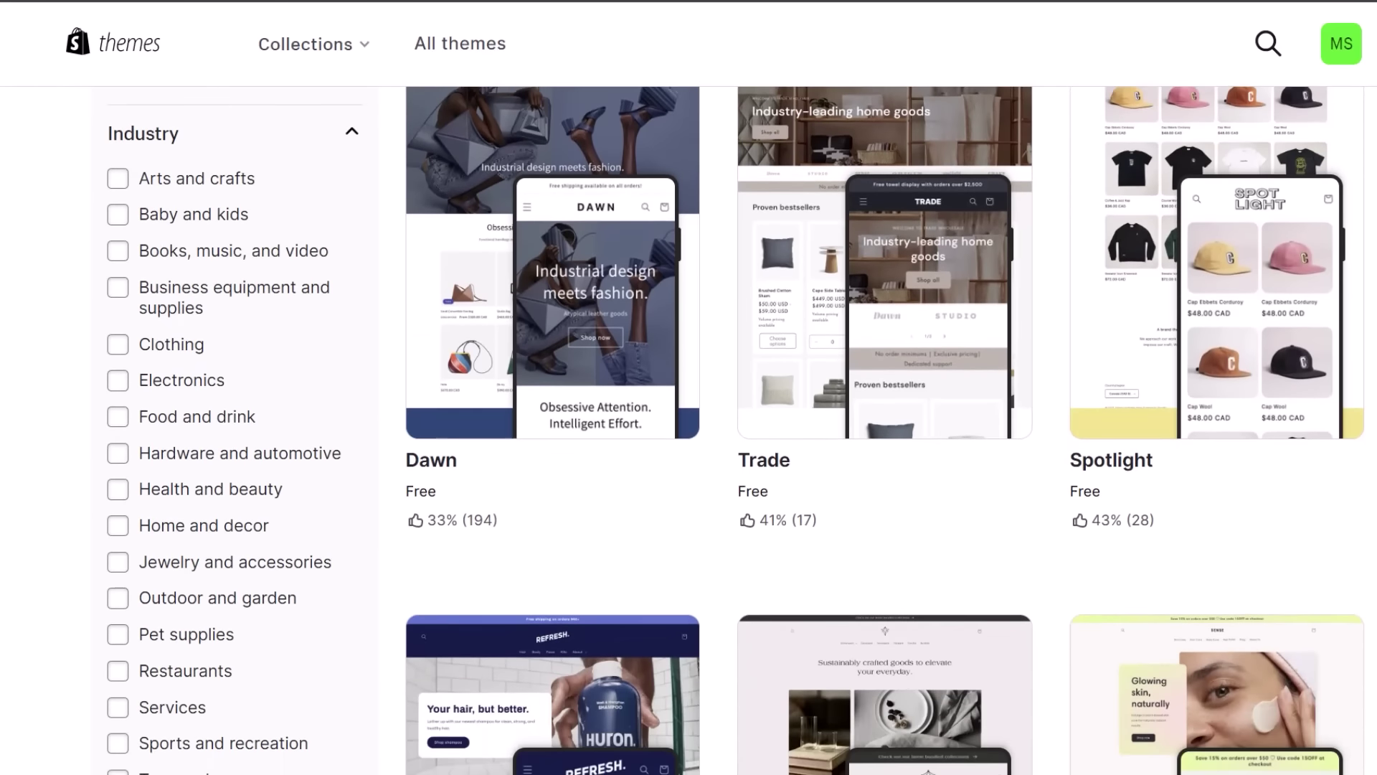
pyautogui.scroll(-4, 688, 430)
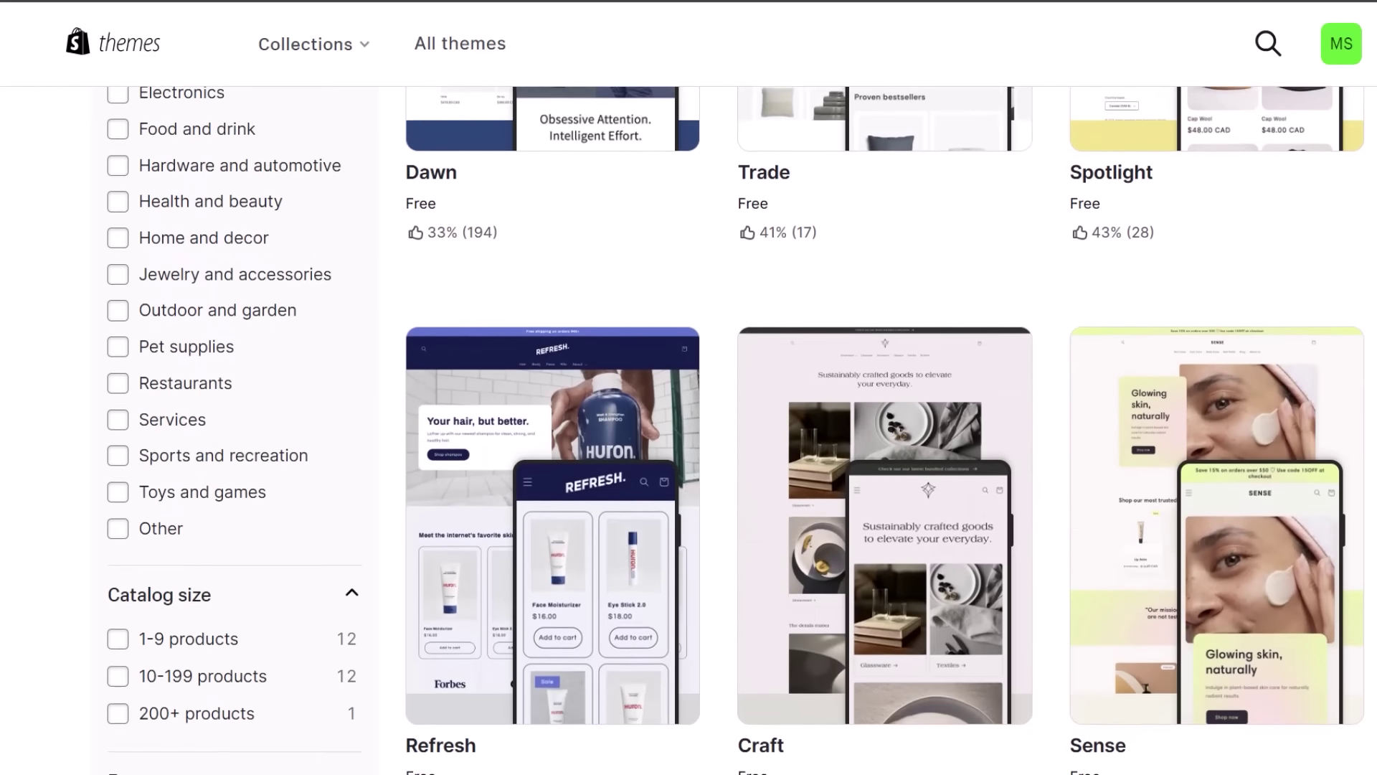
pyautogui.scroll(-4, 689, 430)
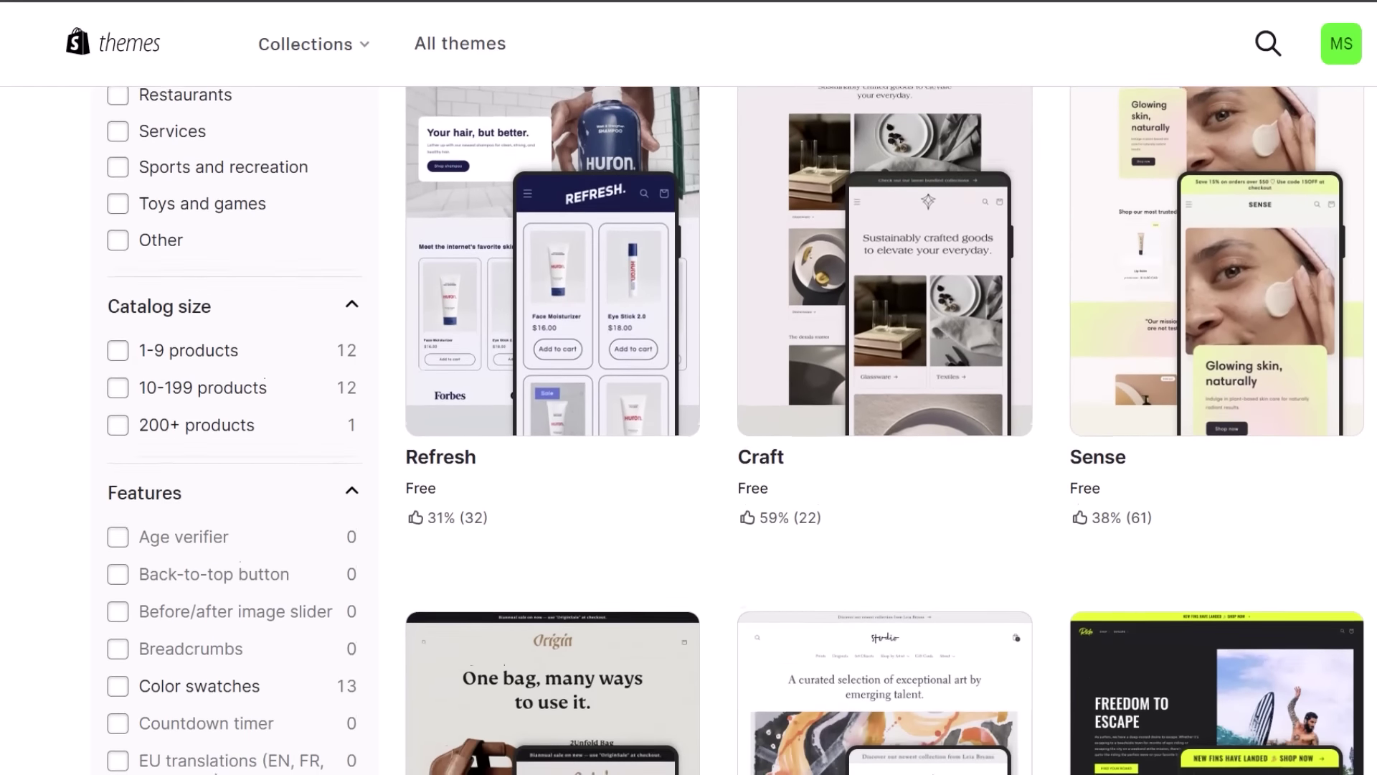
pyautogui.scroll(-5, 689, 430)
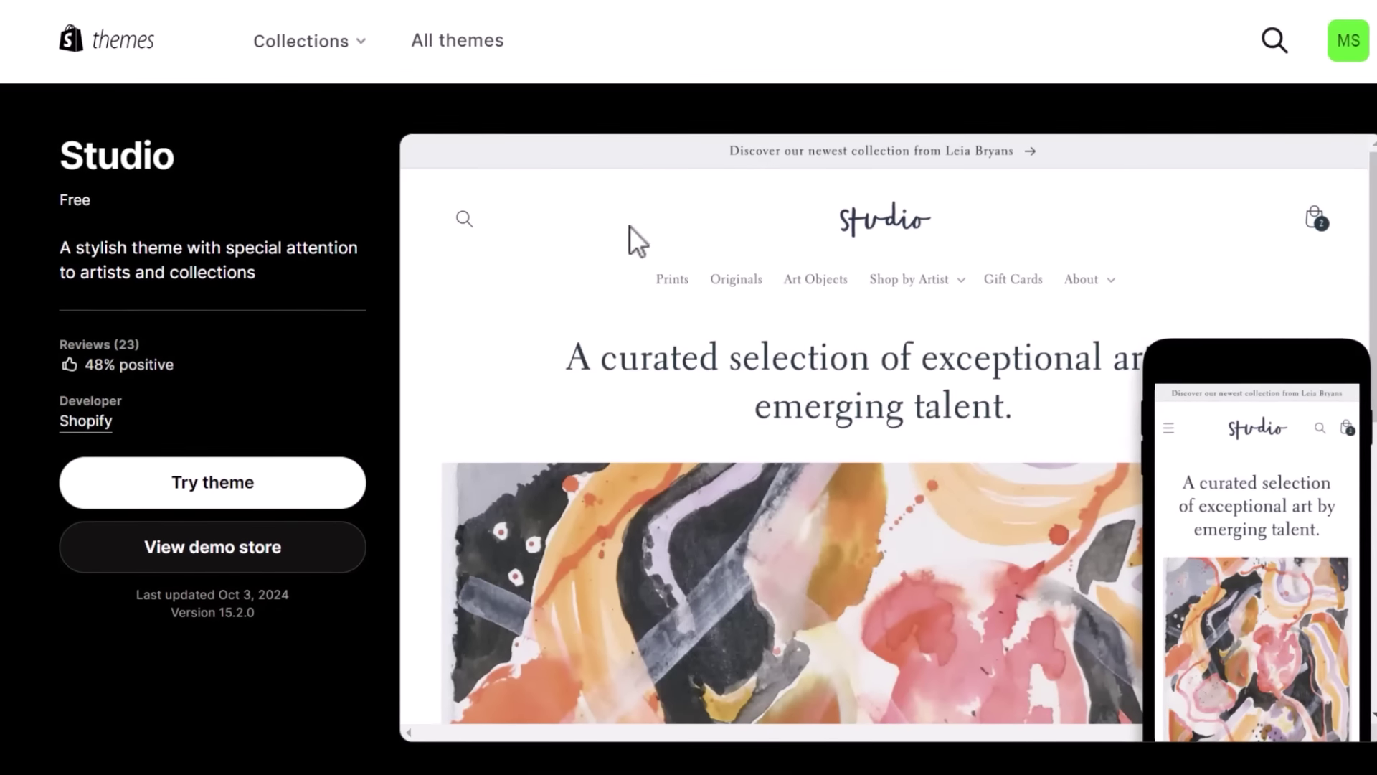
# - Open the Studio theme's demo store and examine its home page in desktop view
pyautogui.click(341, 566)
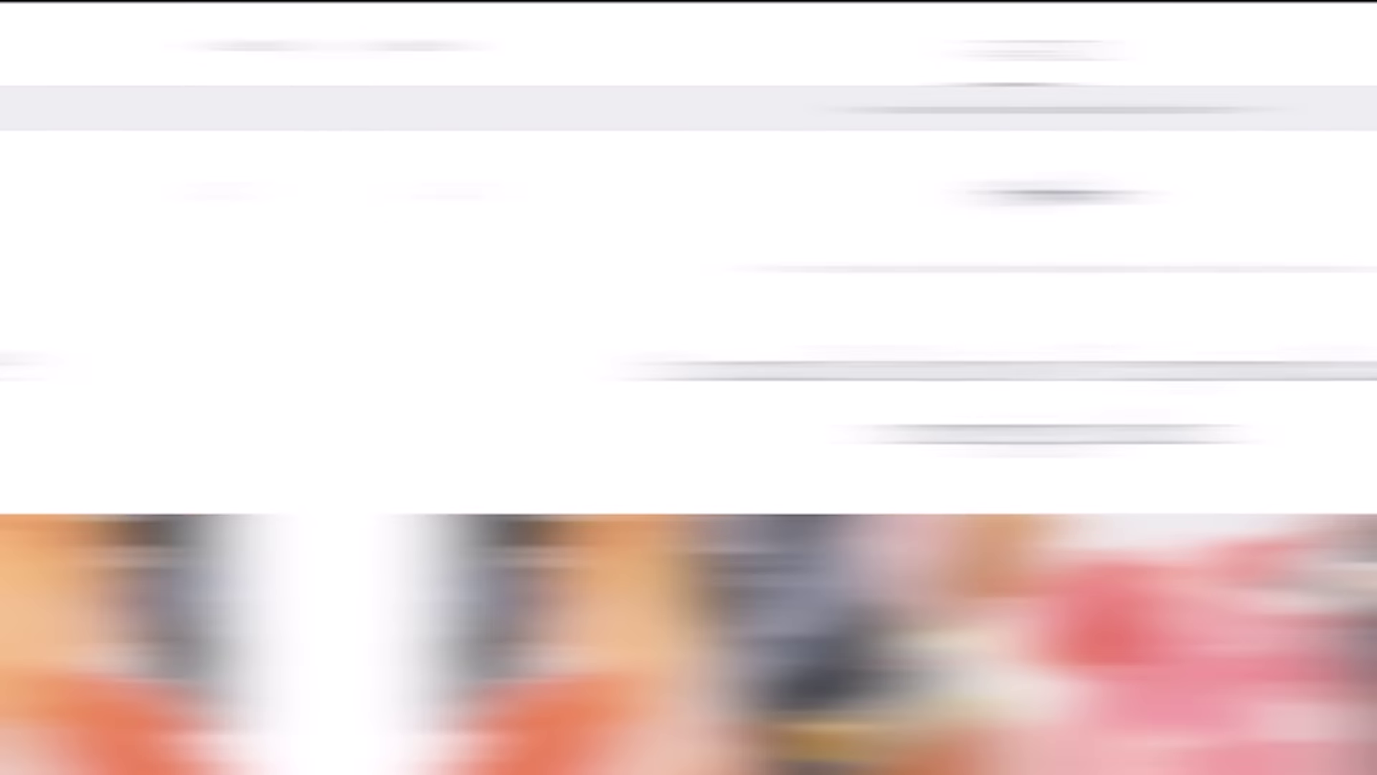
pyautogui.scroll(-2, 688, 431)
pyautogui.scroll(-3, 689, 431)
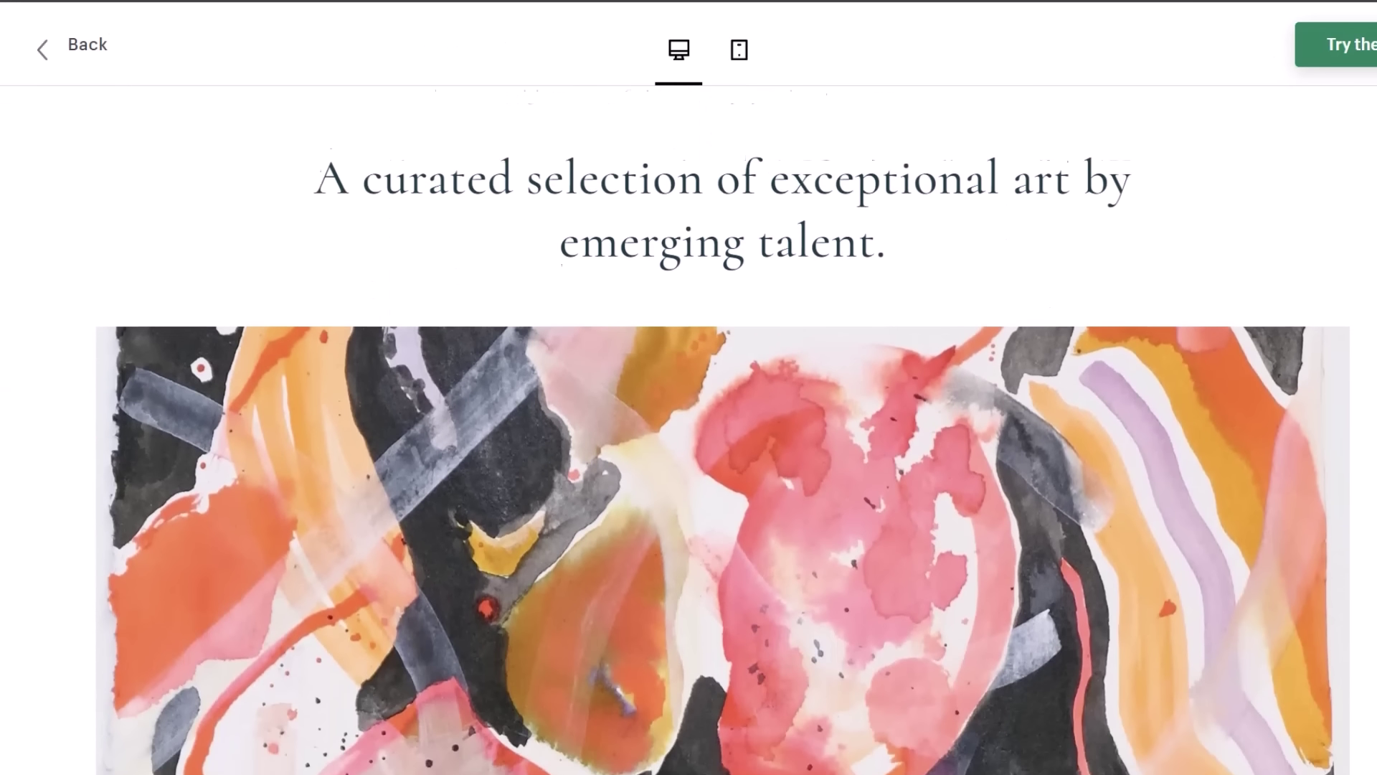
pyautogui.scroll(-3, 689, 430)
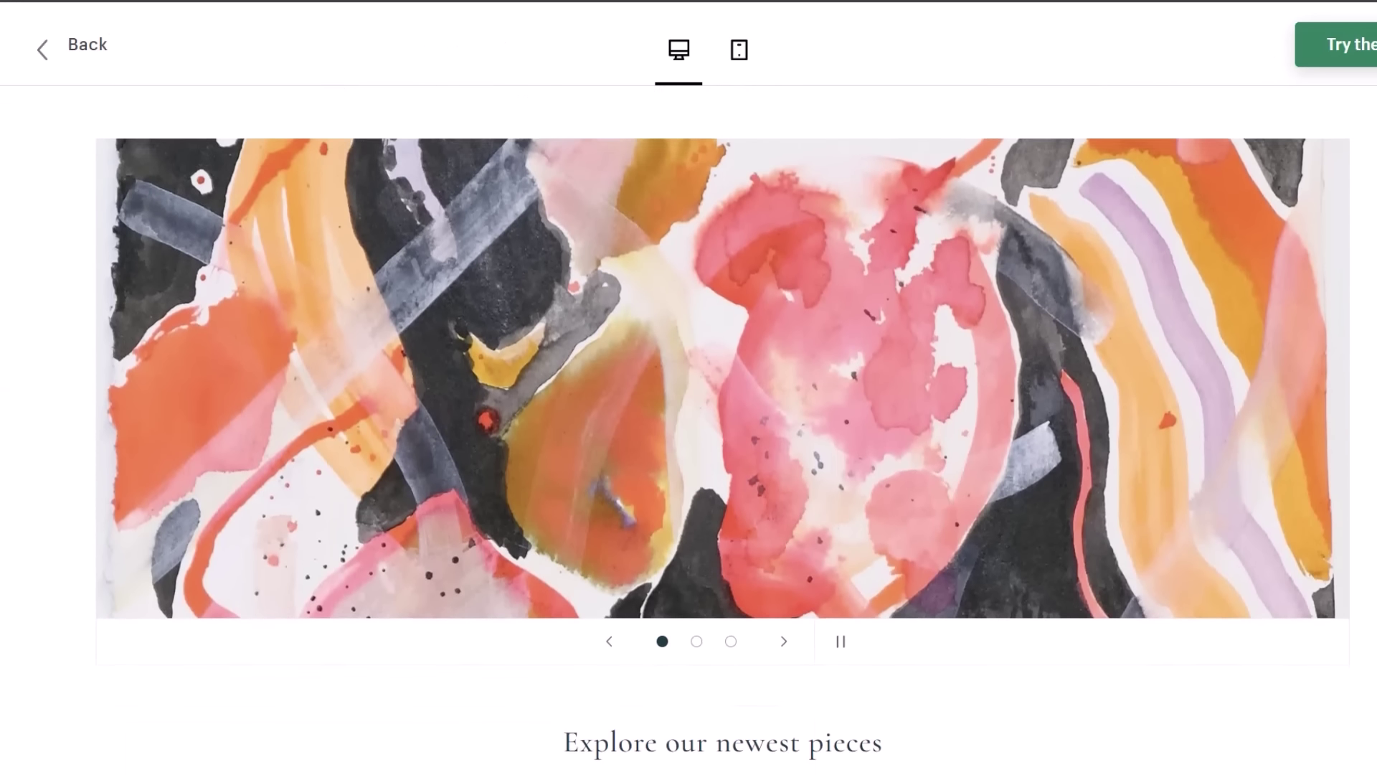
pyautogui.scroll(-3, 688, 430)
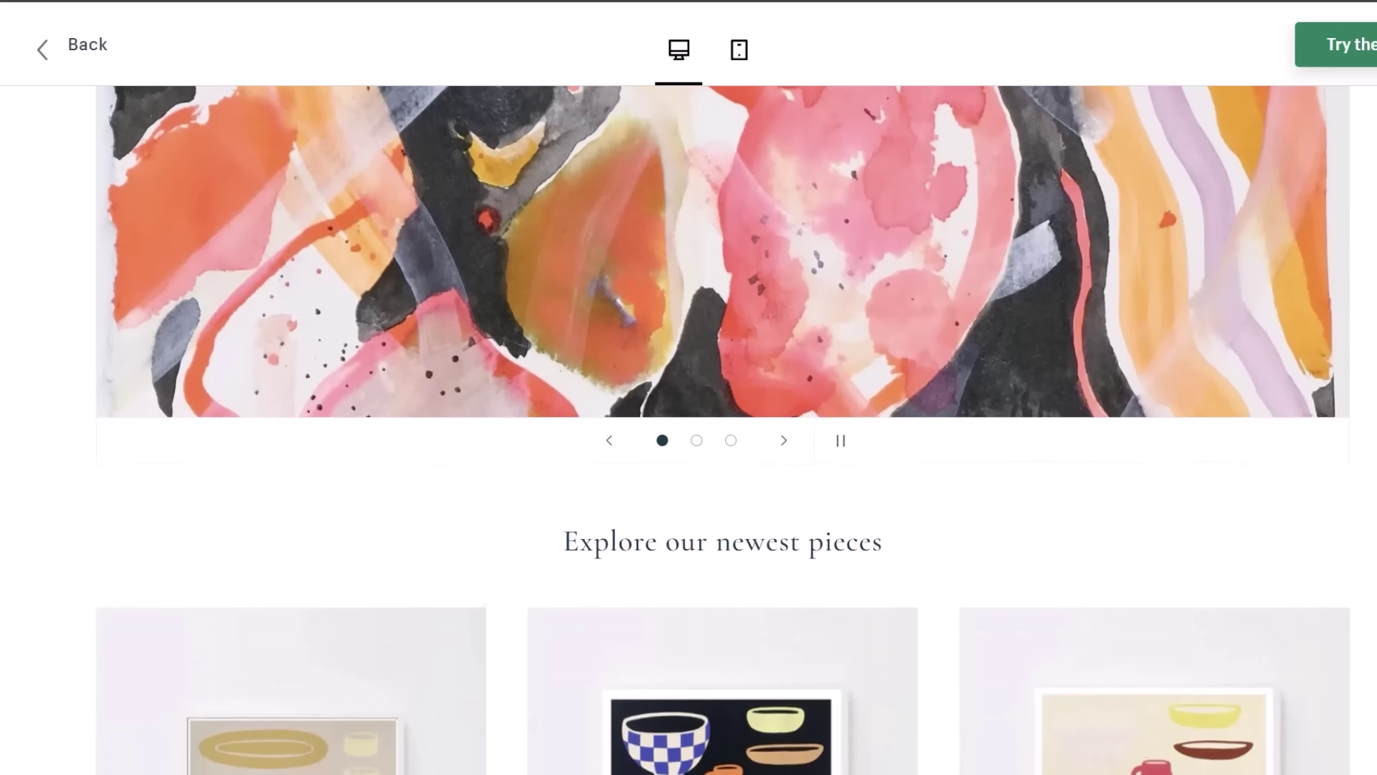
pyautogui.scroll(-3, 688, 430)
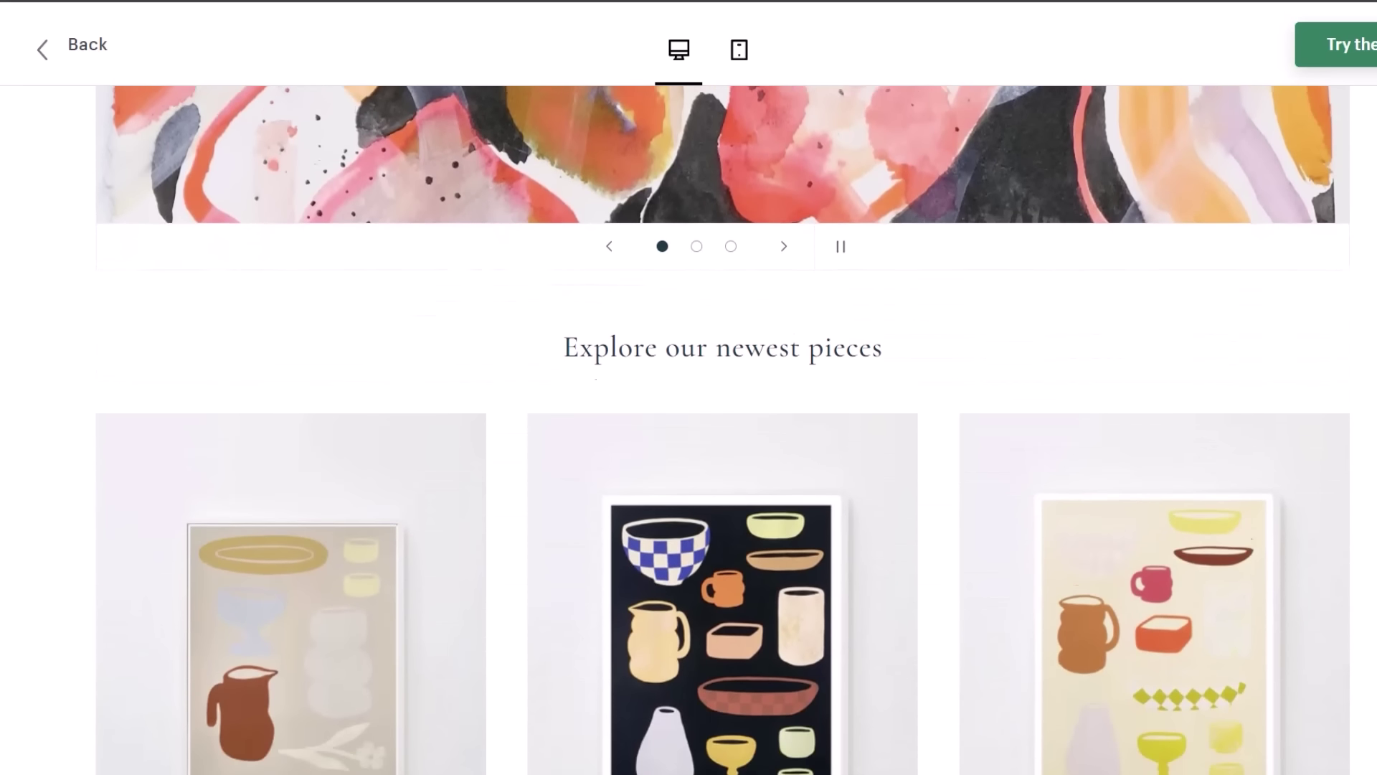
pyautogui.scroll(-1, 688, 430)
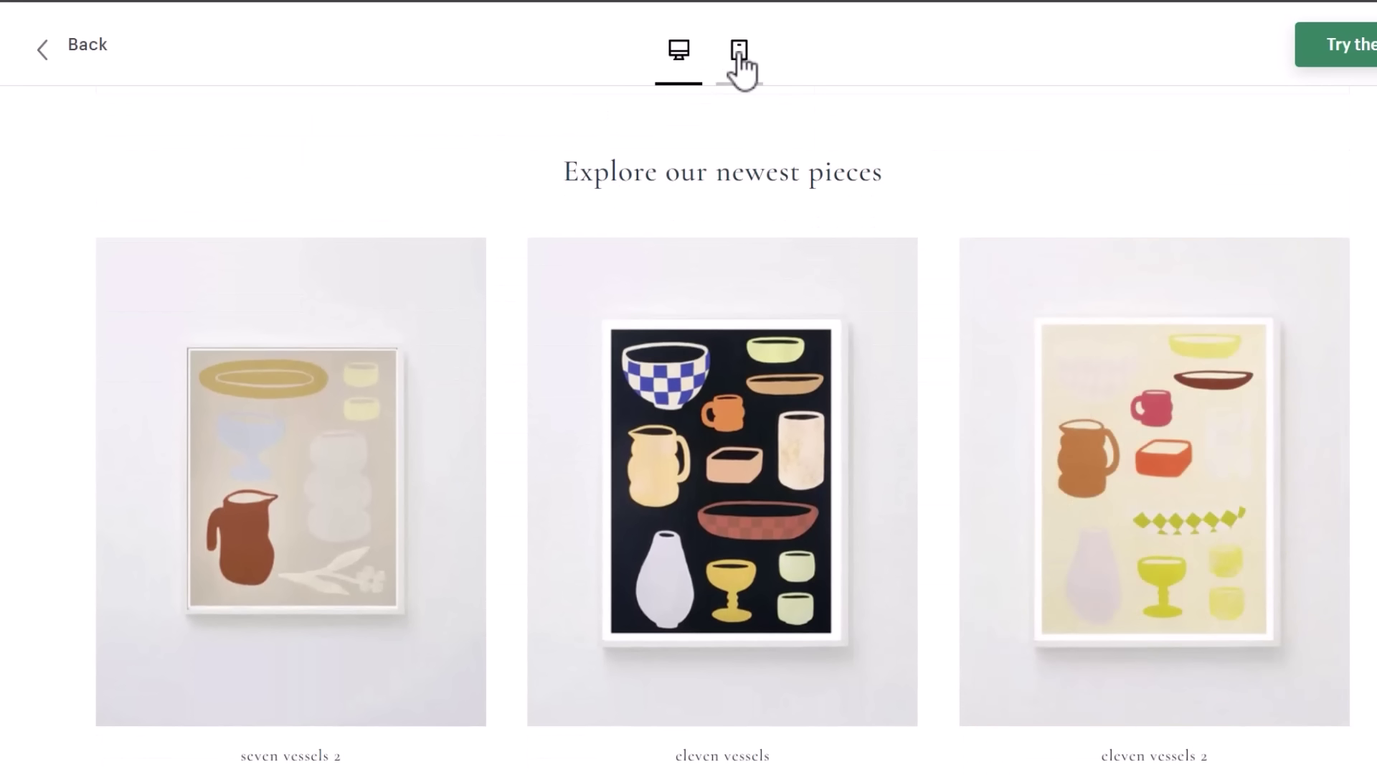
# - Check how the Studio demo store's home page looks in mobile view
pyautogui.click(740, 57)
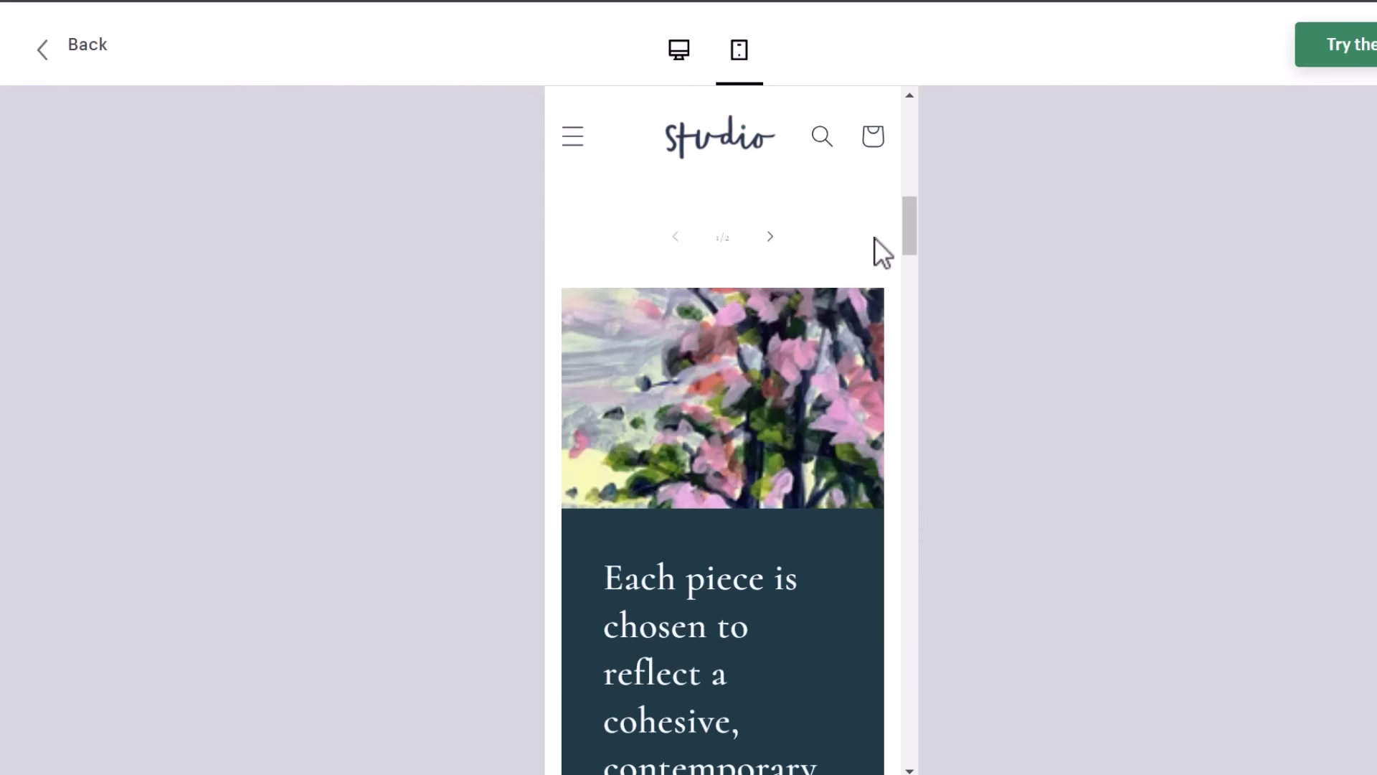
pyautogui.moveTo(902, 244); pyautogui.dragTo(910, 337)
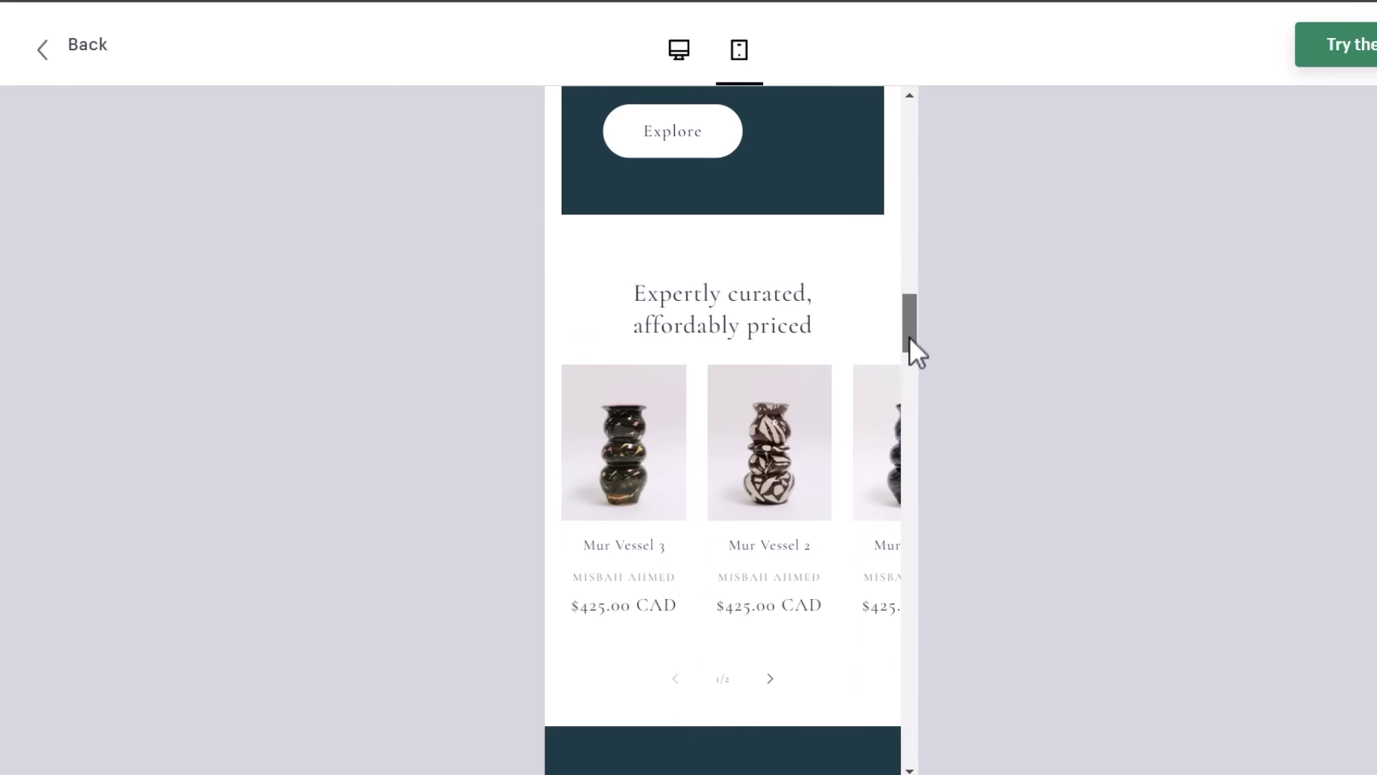
# - Return the Studio demo to desktop view and examine the Mur Vessel 3 product page
pyautogui.click(678, 69)
pyautogui.scroll(-5, 723, 430)
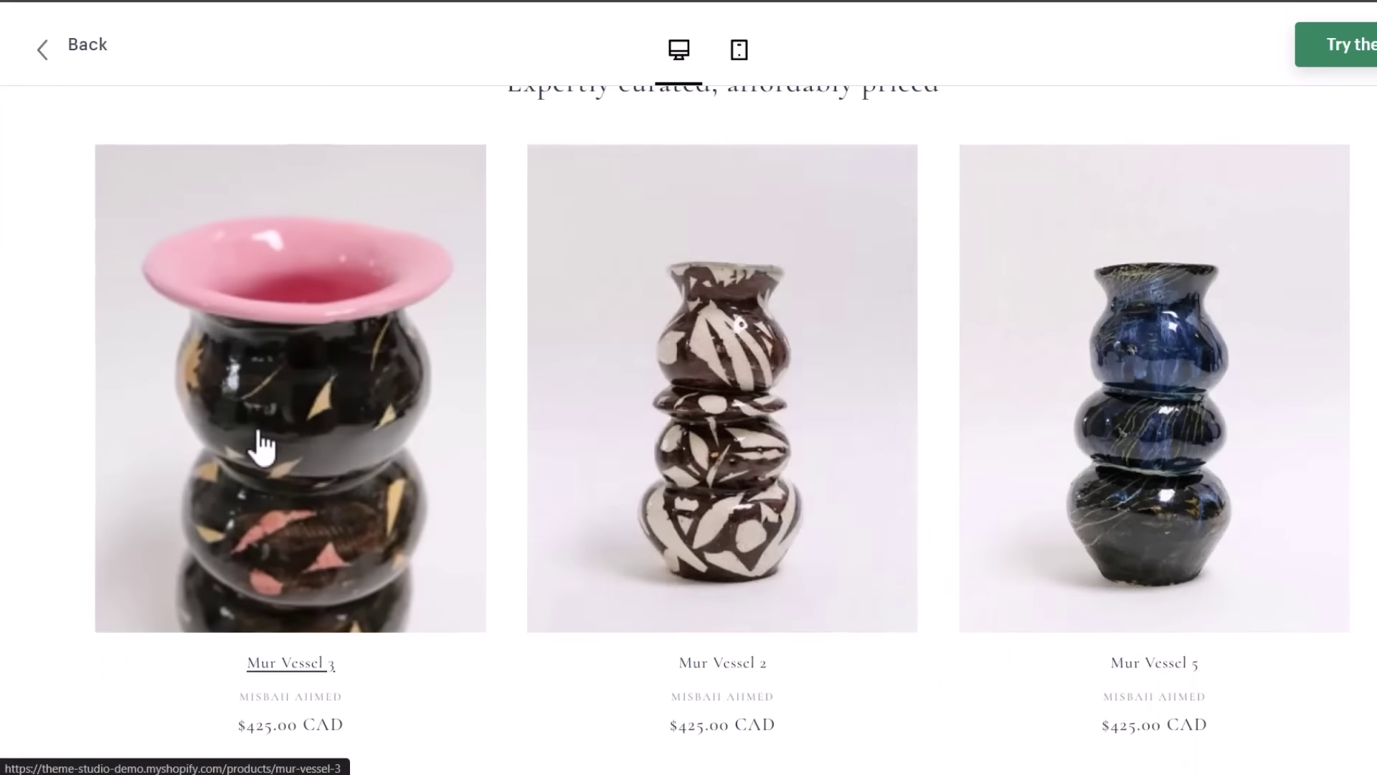
pyautogui.click(264, 447)
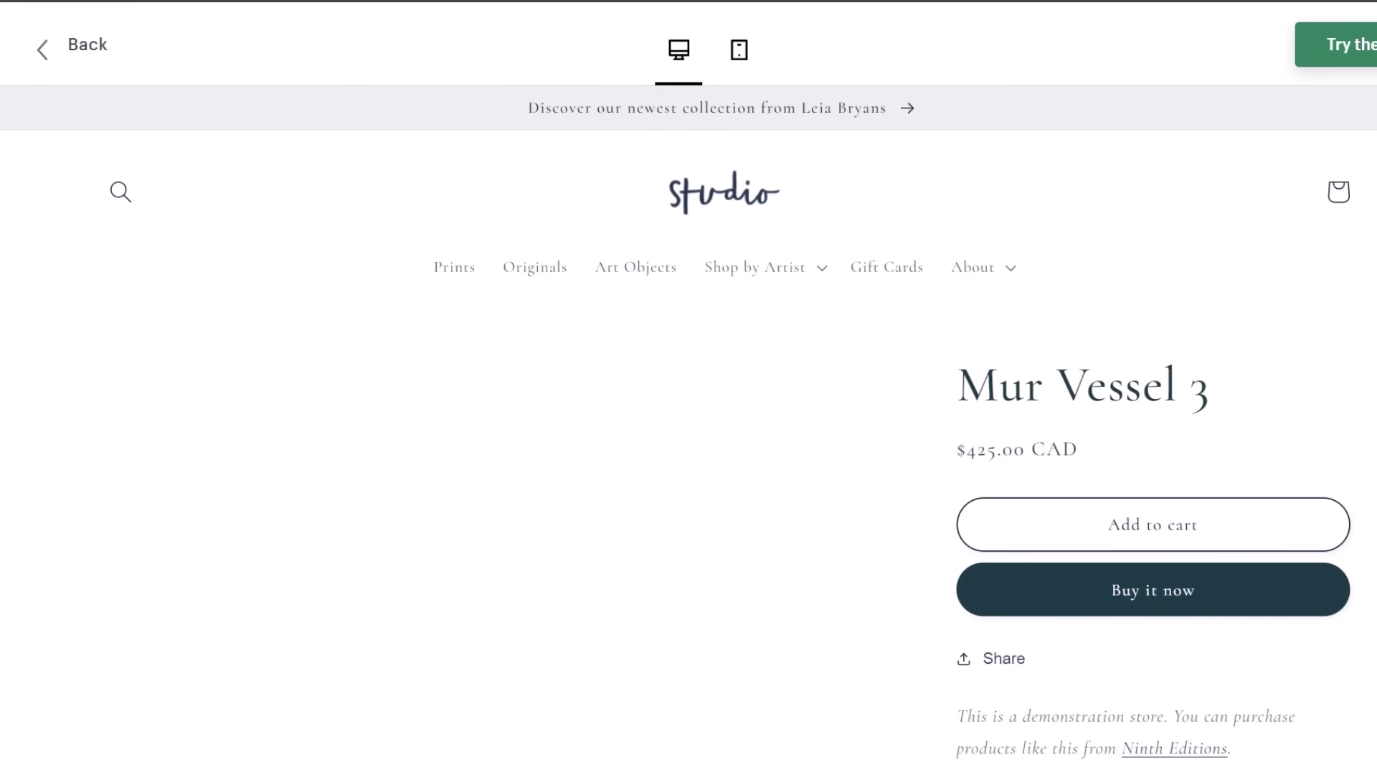
pyautogui.scroll(-2, 263, 446)
pyautogui.scroll(-1, 689, 430)
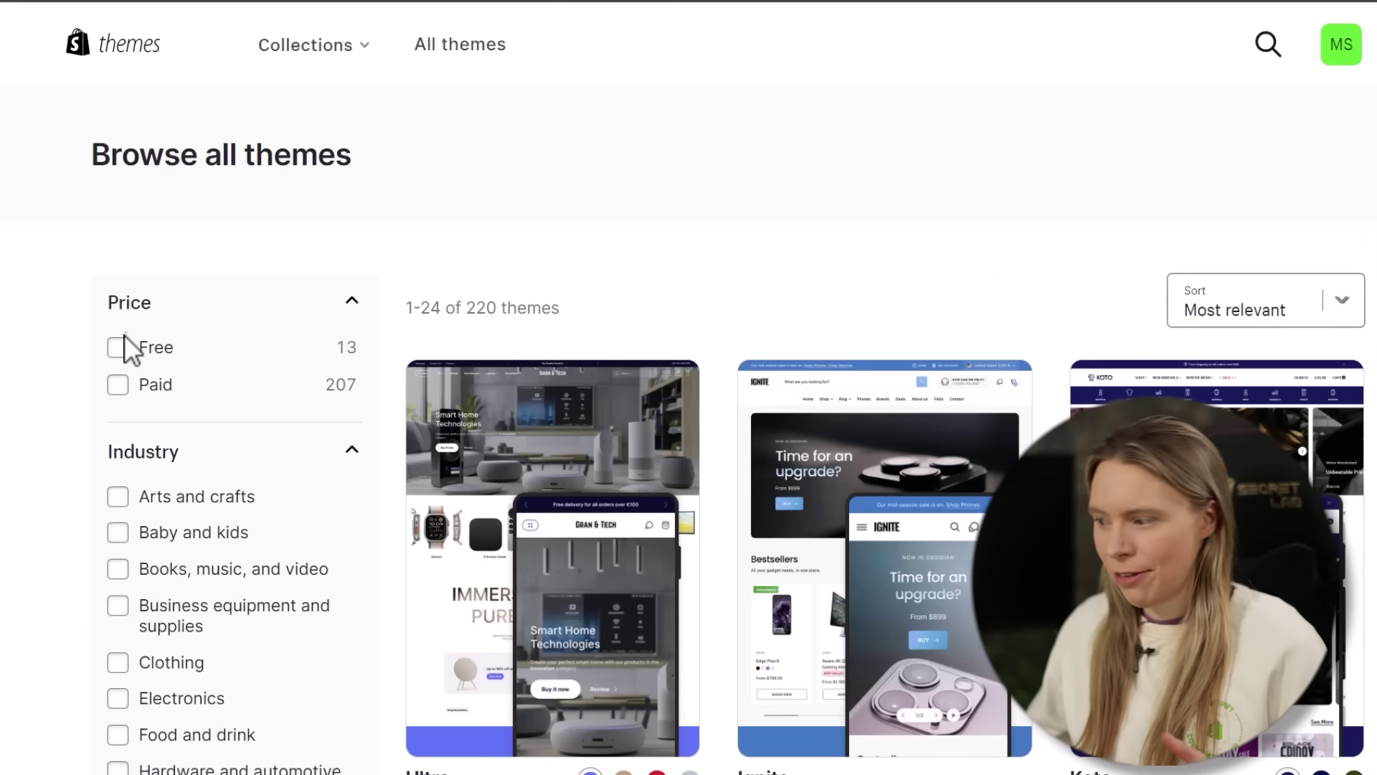
# - Limit the full theme list to free themes and add the Craft theme to the online store
pyautogui.click(118, 348)
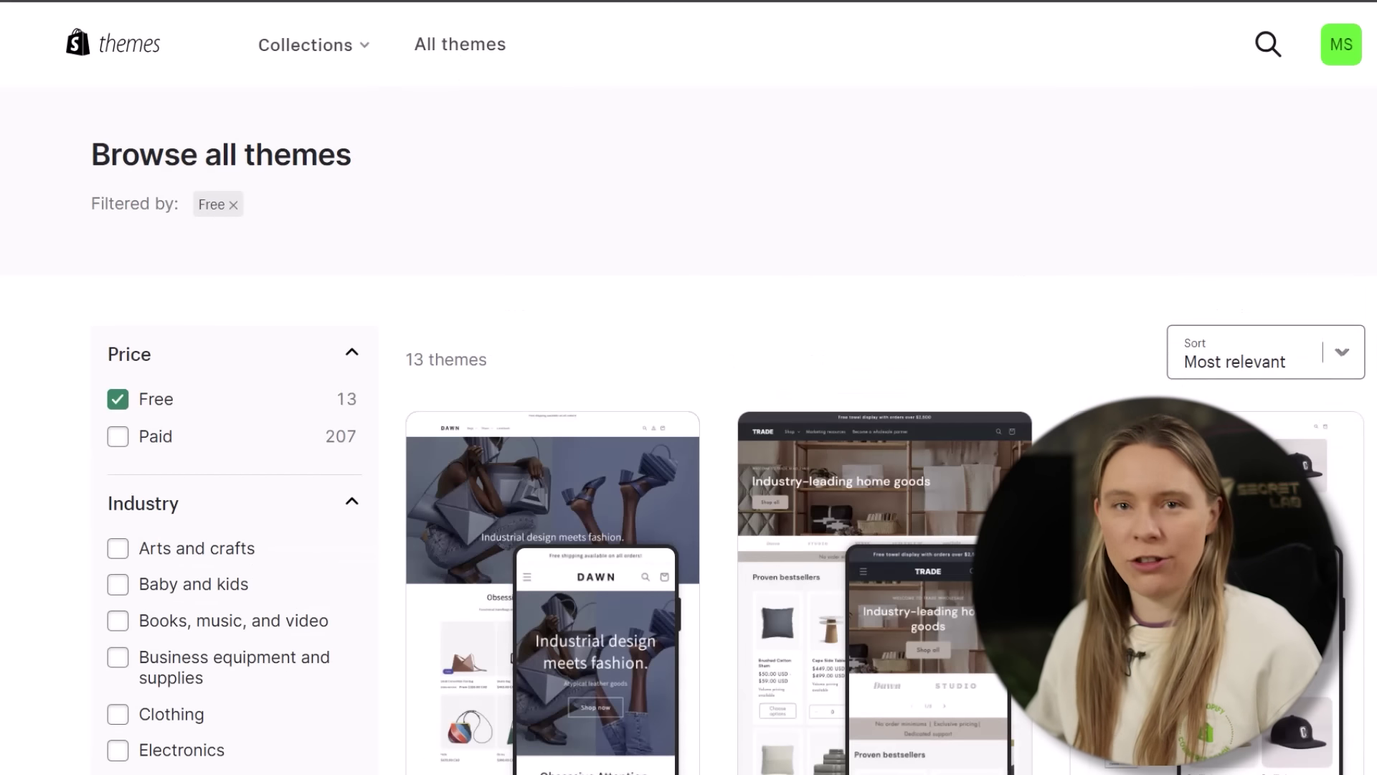
pyautogui.scroll(-5, 689, 431)
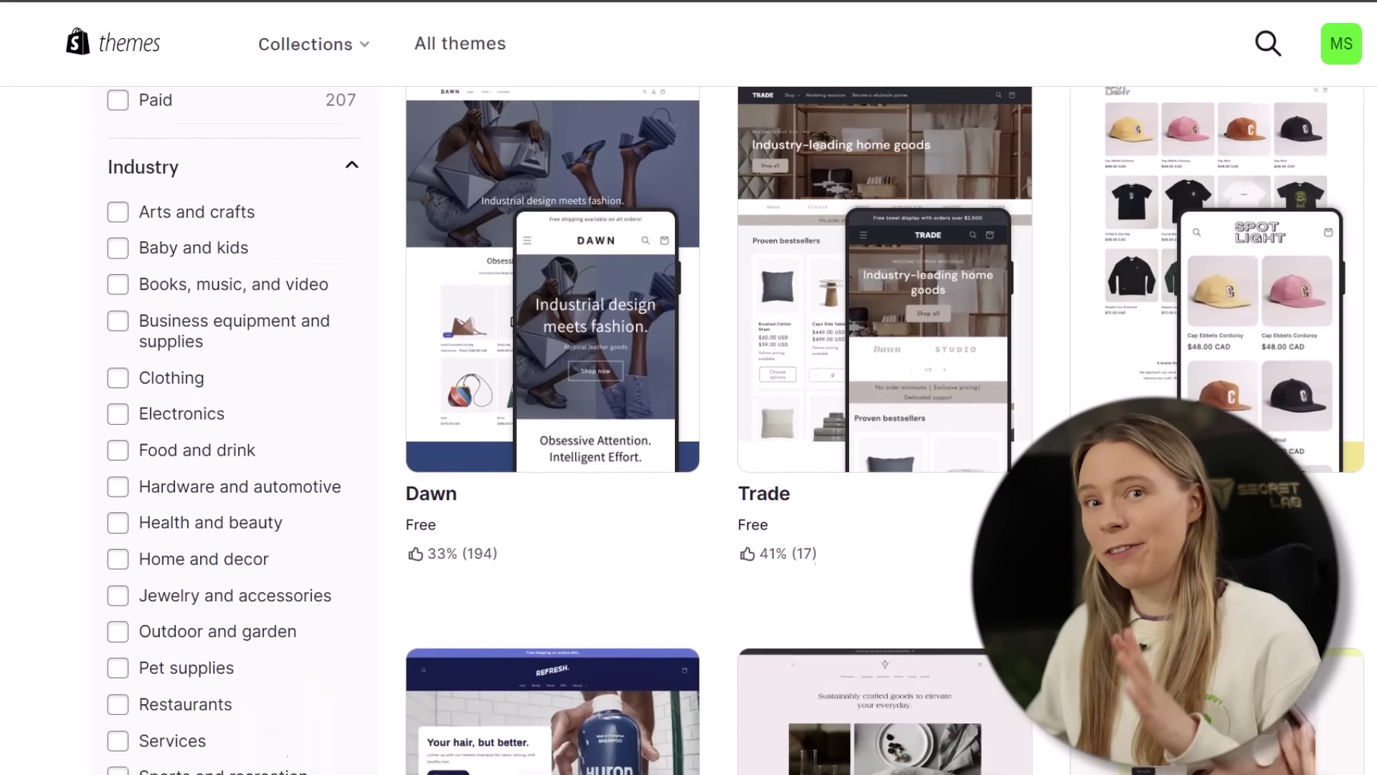
pyautogui.scroll(-5, 689, 430)
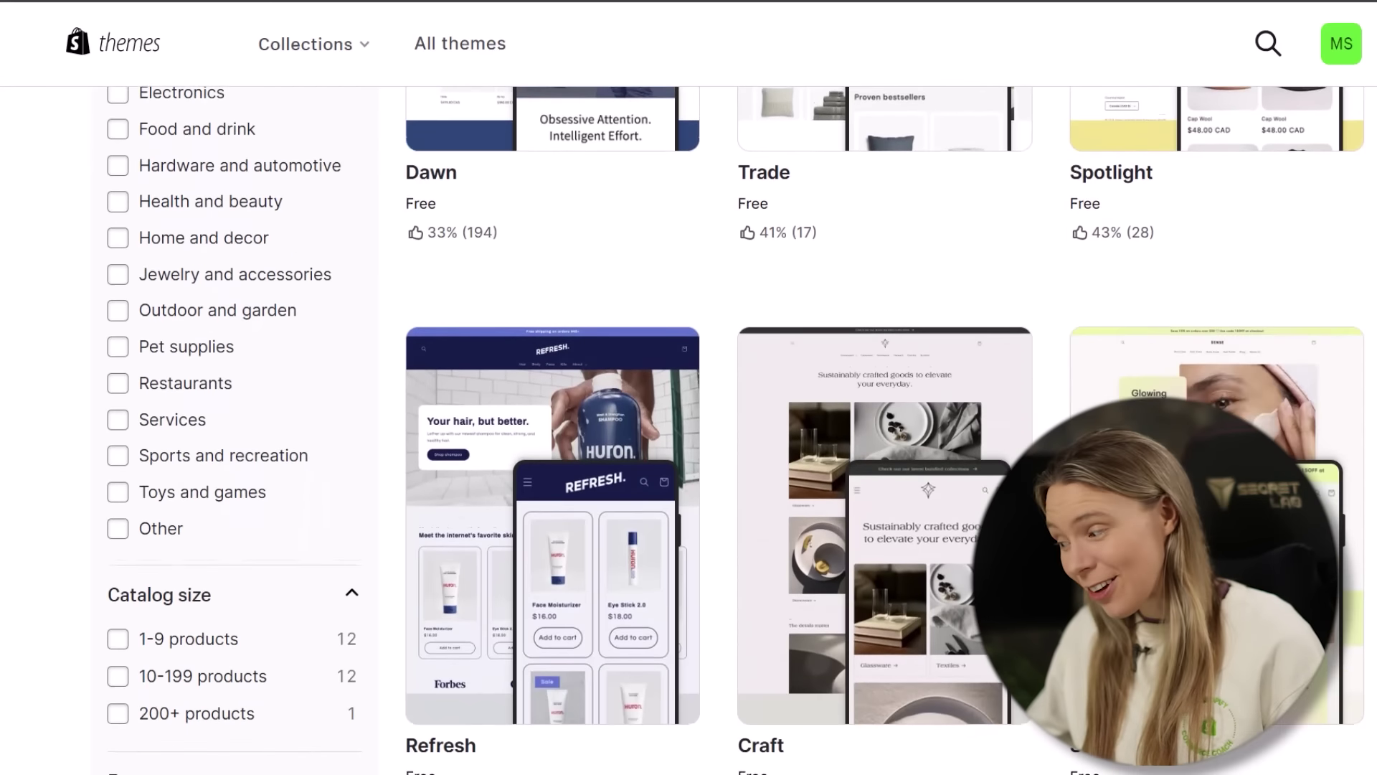
pyautogui.scroll(-4, 810, 473)
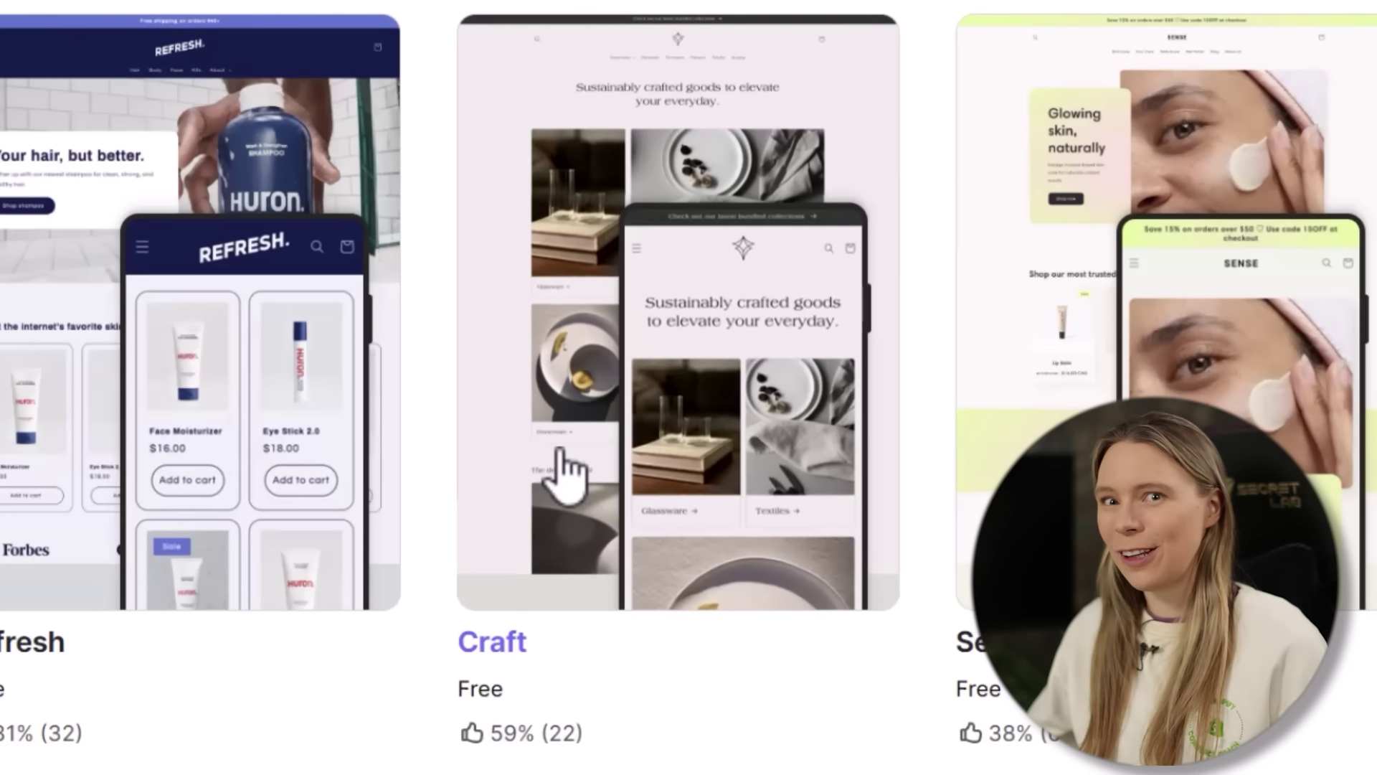
pyautogui.click(562, 470)
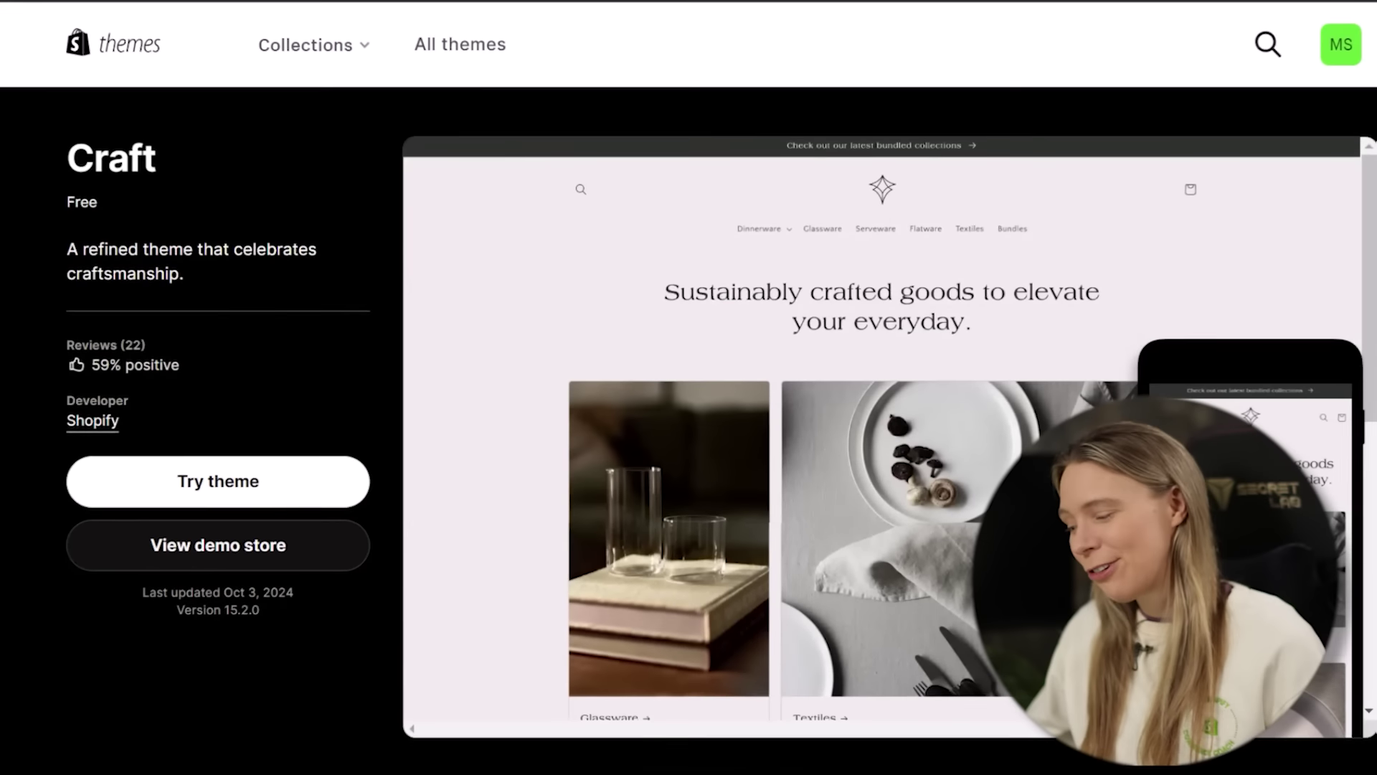
pyautogui.click(322, 494)
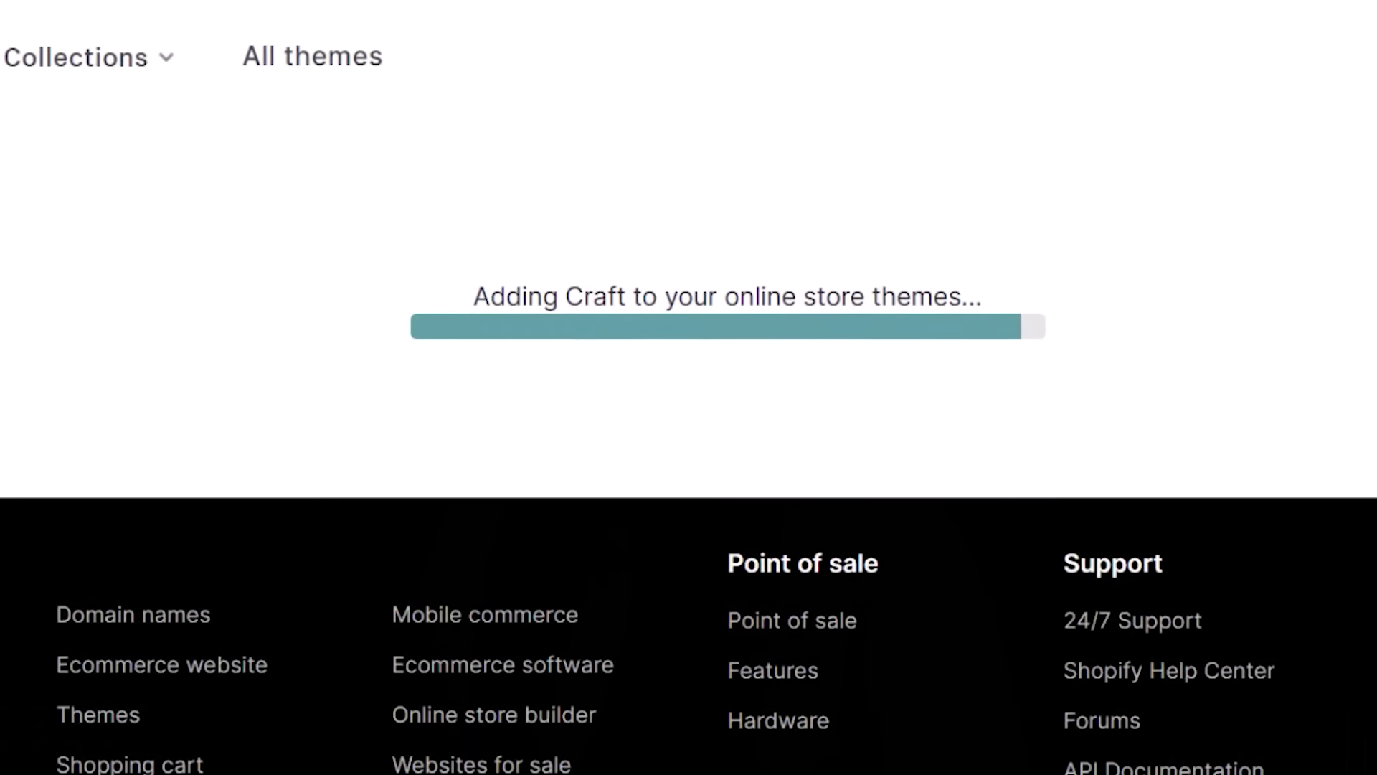
# - Publish the Craft theme from the theme library in place of Dawn
pyautogui.scroll(-6, 861, 402)
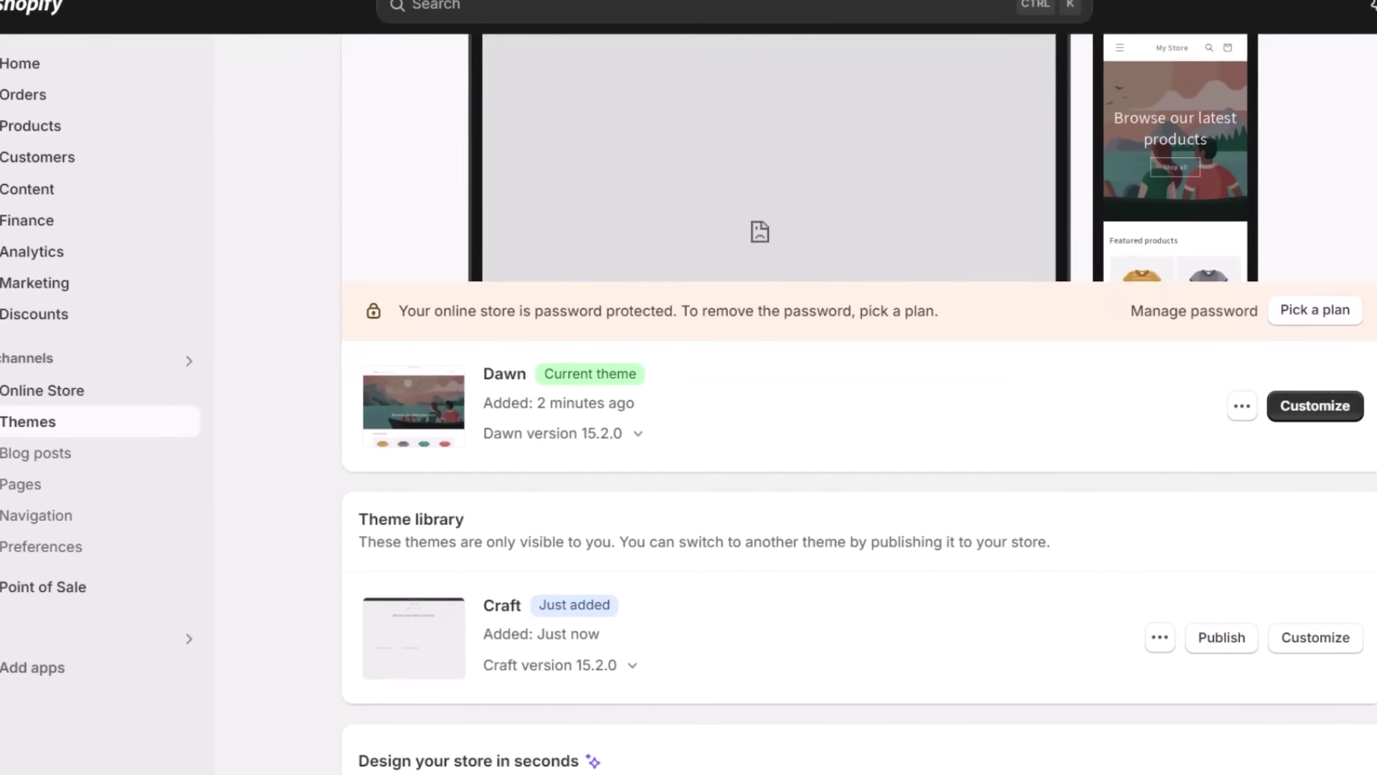
pyautogui.scroll(-2, 860, 402)
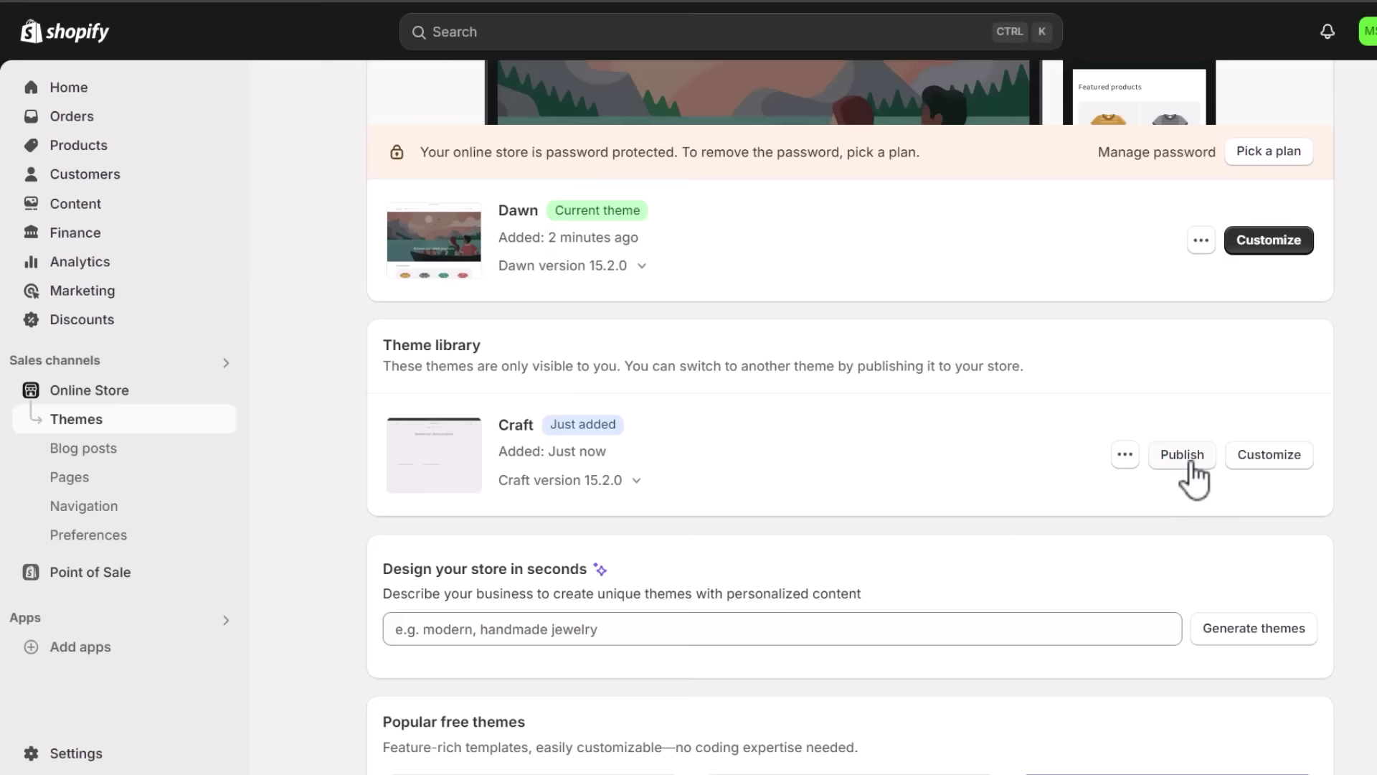
pyautogui.click(1149, 466)
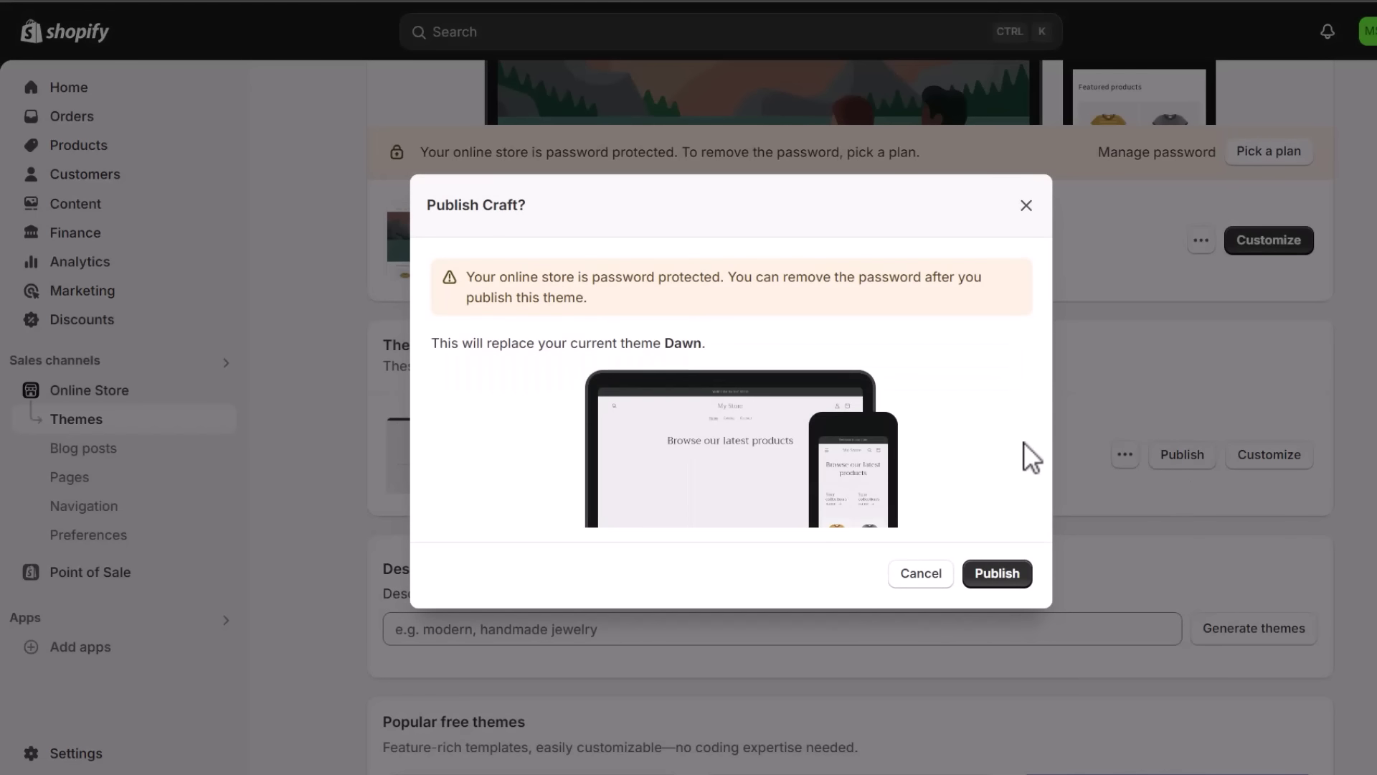
pyautogui.click(1029, 578)
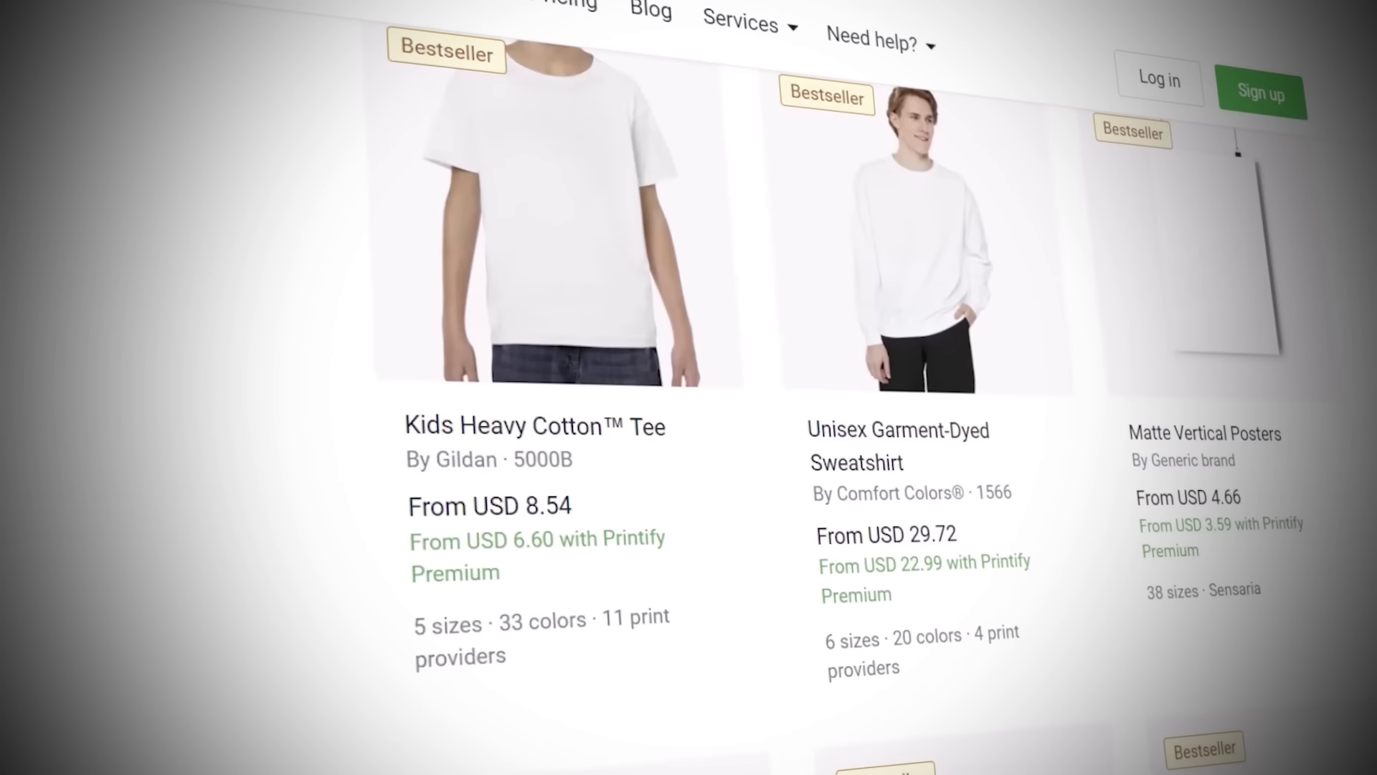
# - Browse the bestselling products and their prices in the Printify catalog
pyautogui.scroll(-5, 789, 431)
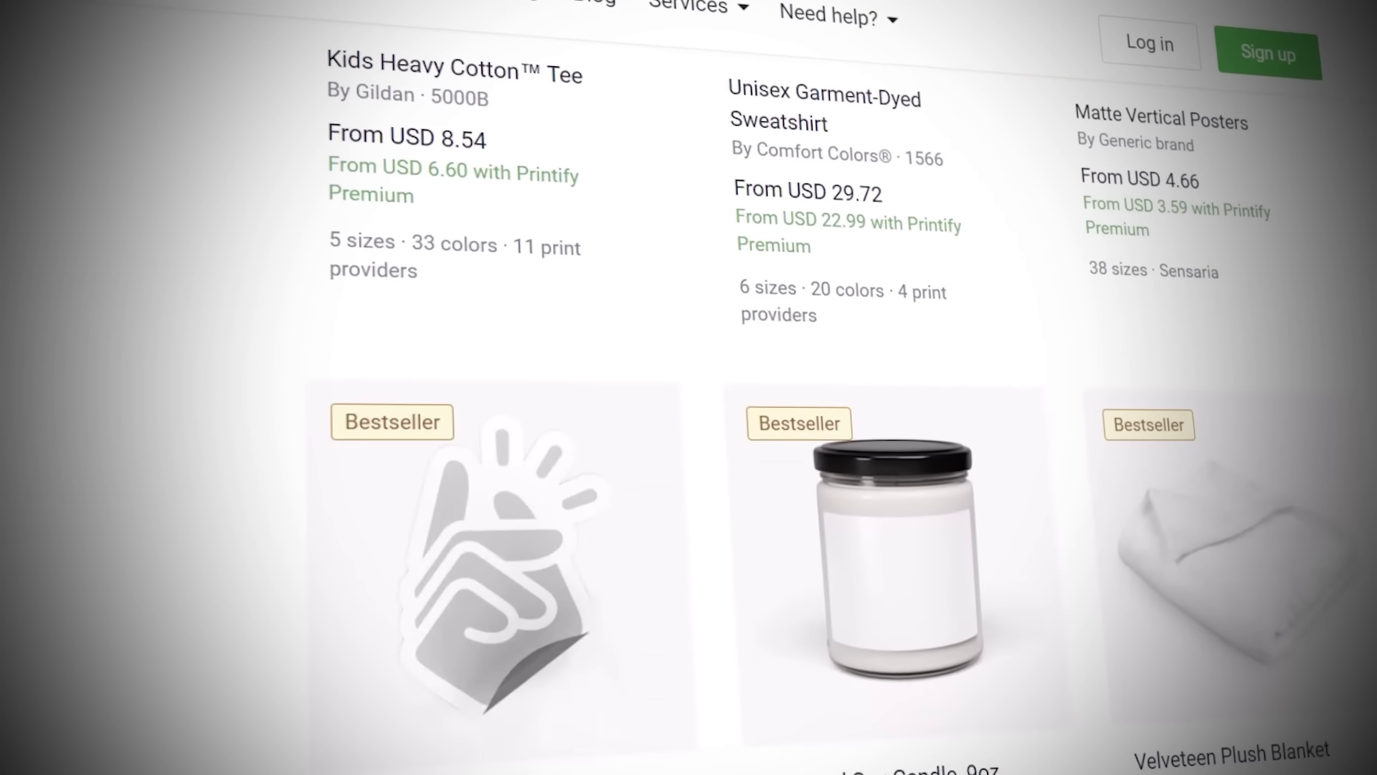
pyautogui.scroll(-3, 789, 430)
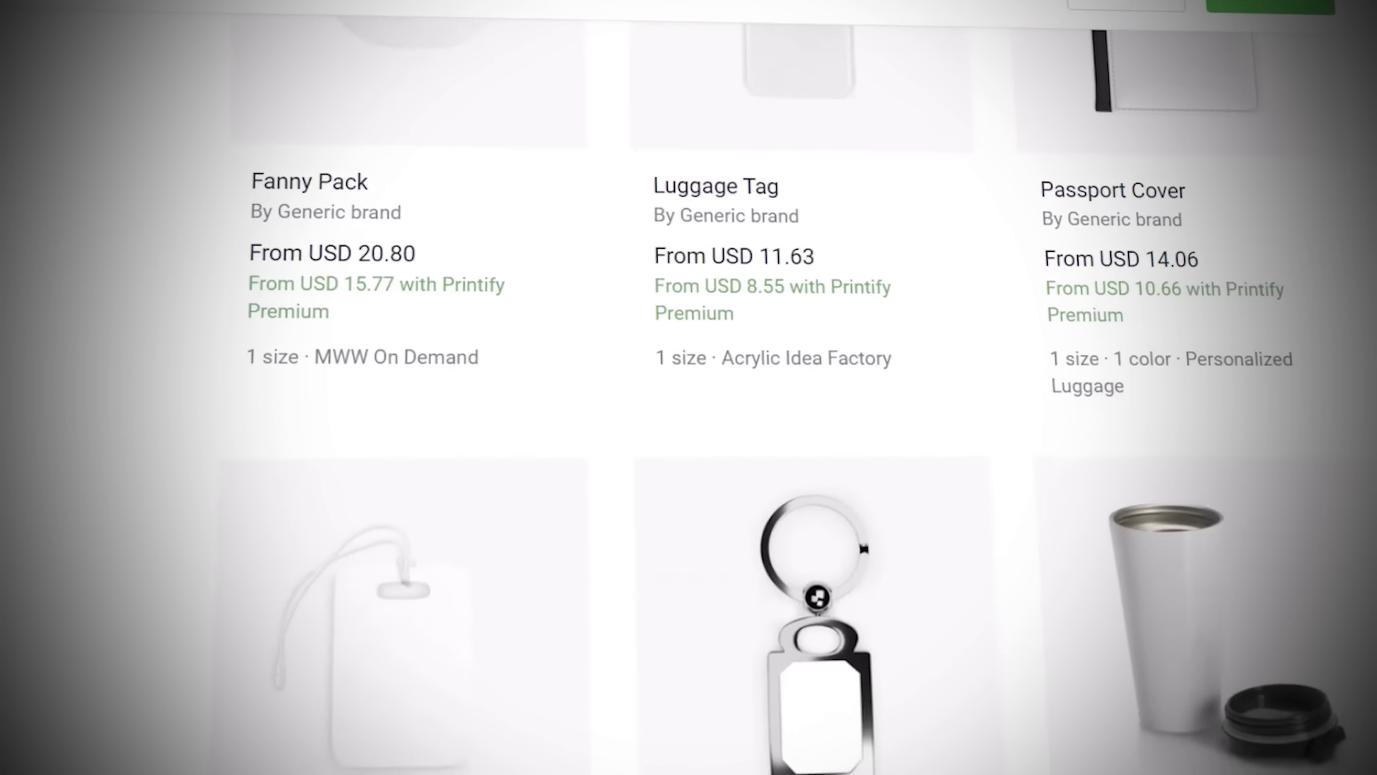
pyautogui.scroll(-5, 789, 431)
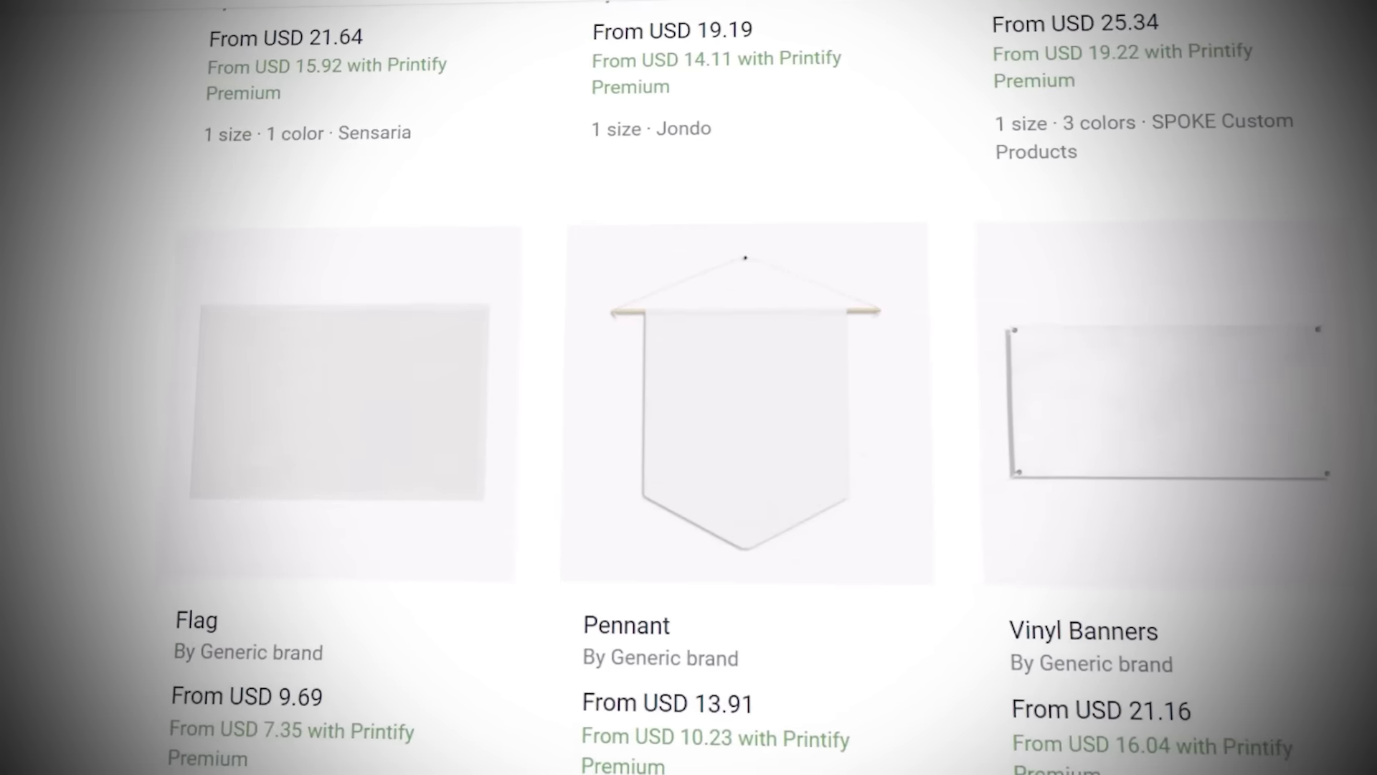
pyautogui.scroll(-3, 718, 431)
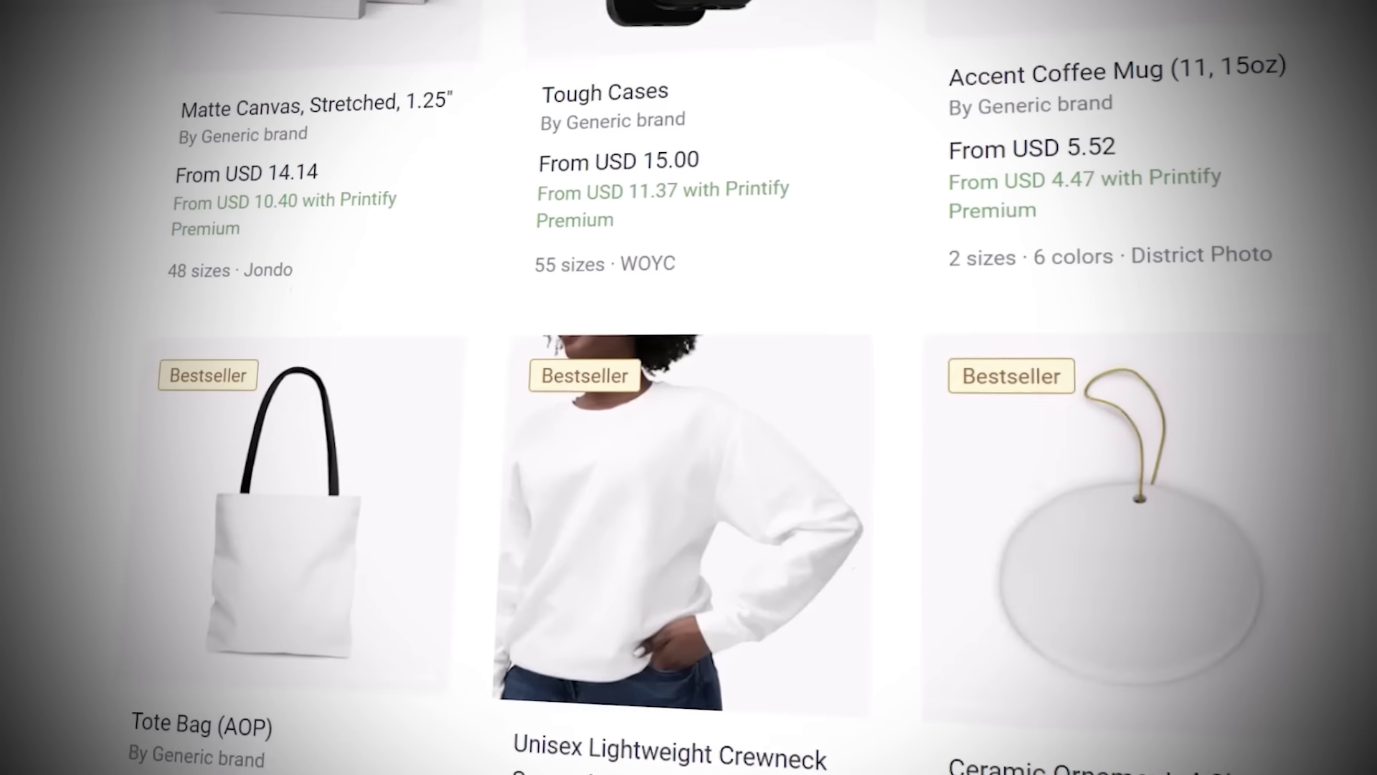
pyautogui.scroll(-3, 717, 430)
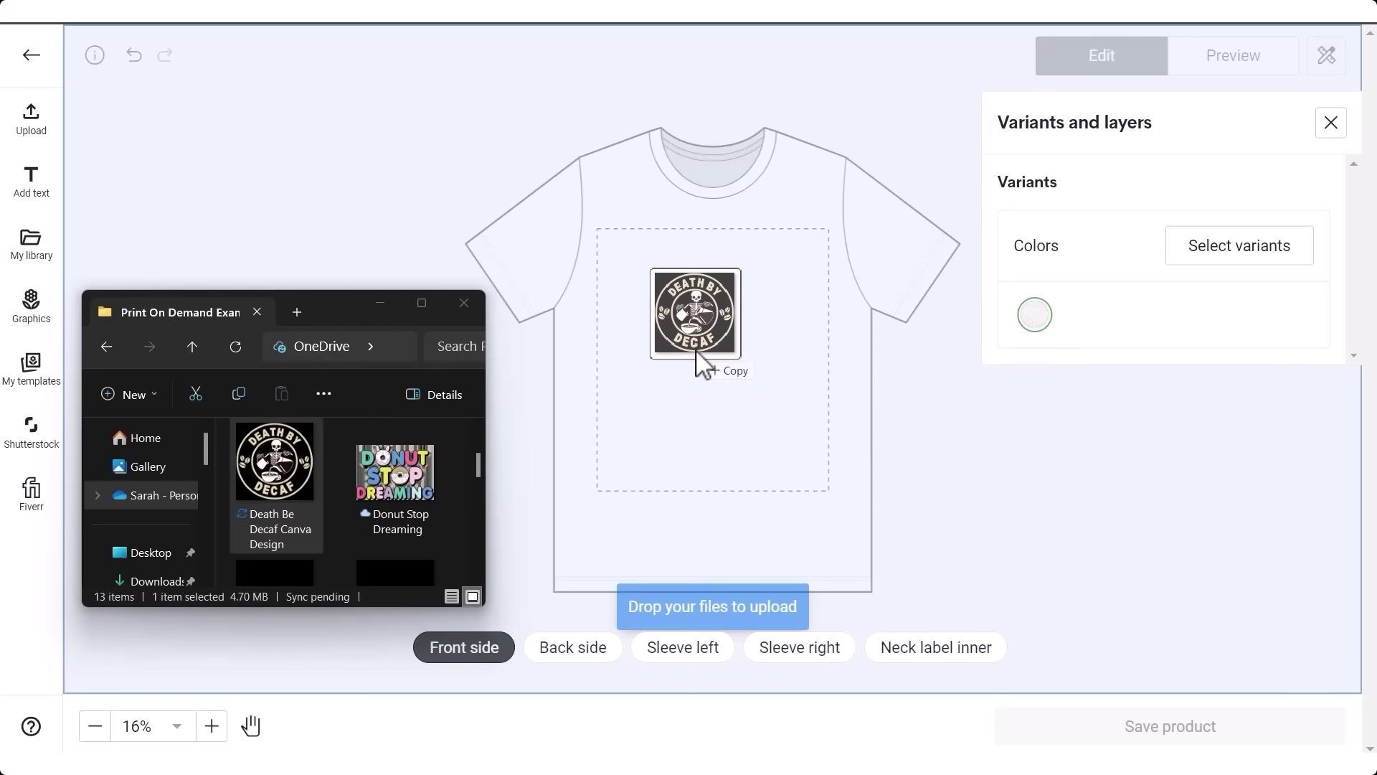
# - Upload the Death By Decaf design to the T-shirt's front side, and add the black size S shirt to the store cart
pyautogui.moveTo(695, 350); pyautogui.dragTo(710, 366)
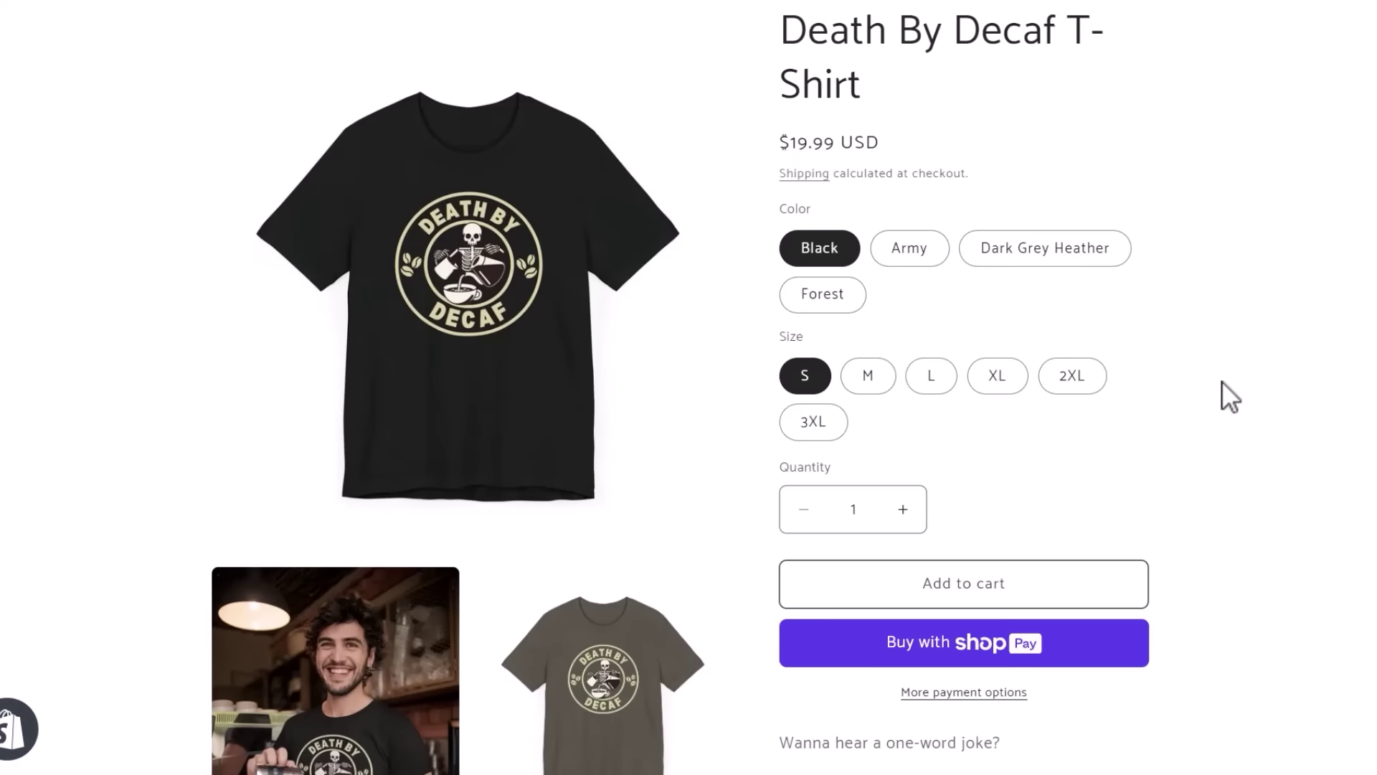
pyautogui.click(1066, 589)
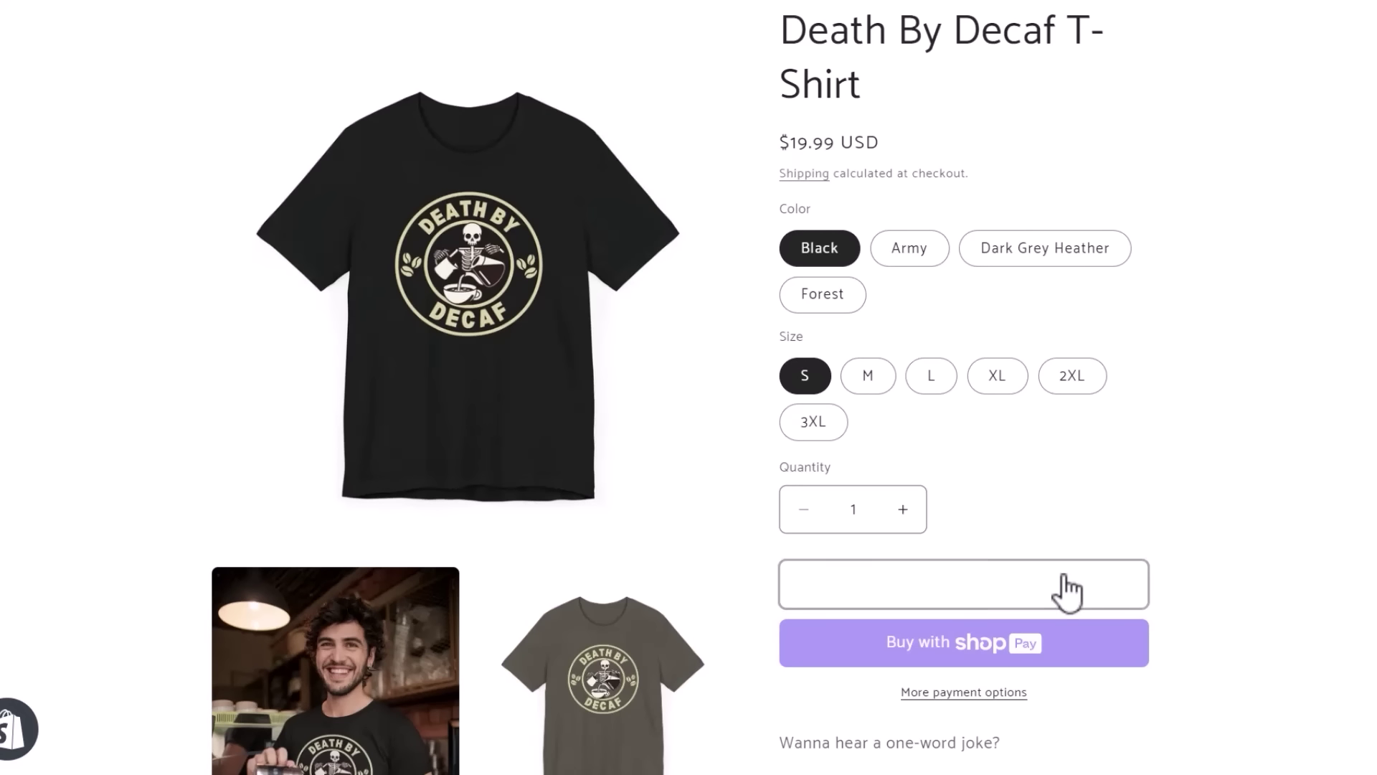
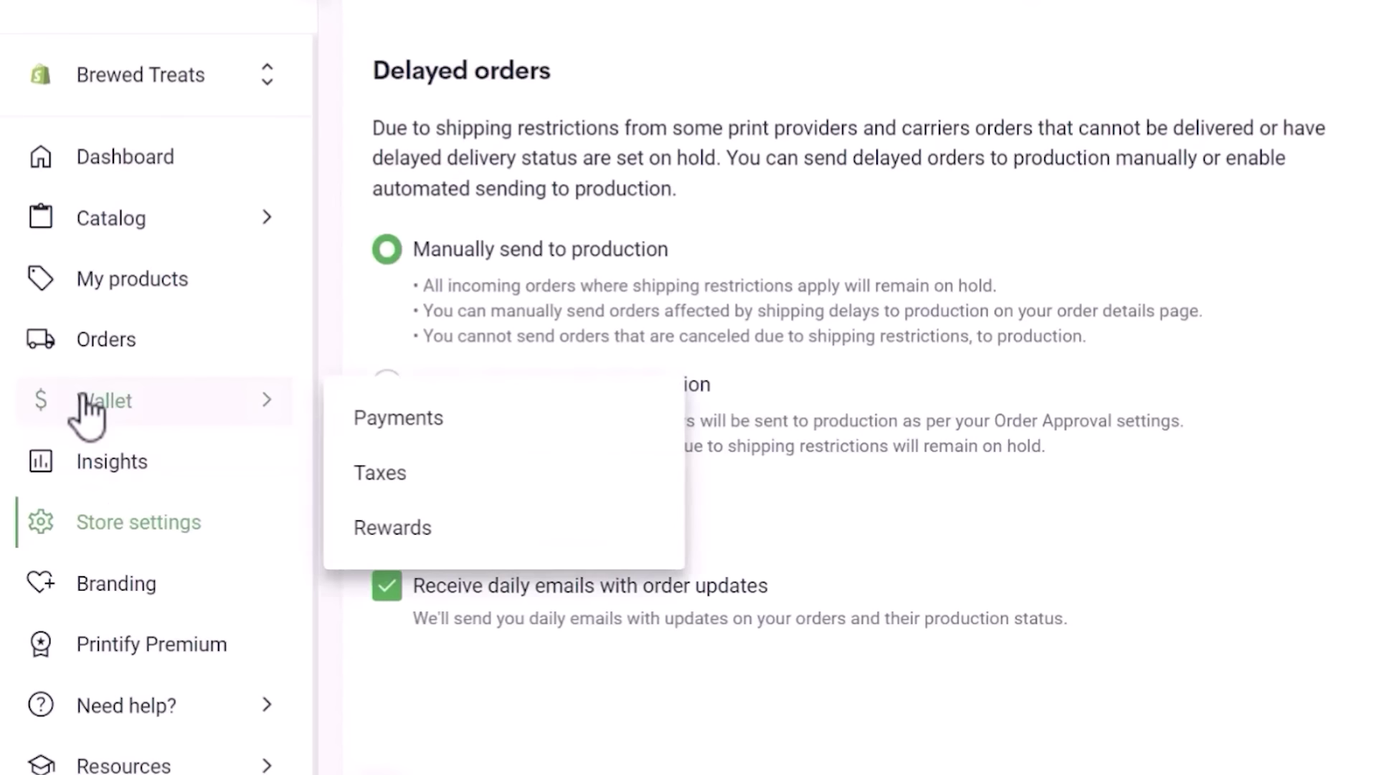
# - Review the Printify wallet's payment details, including the balance and payment card options
pyautogui.click(399, 418)
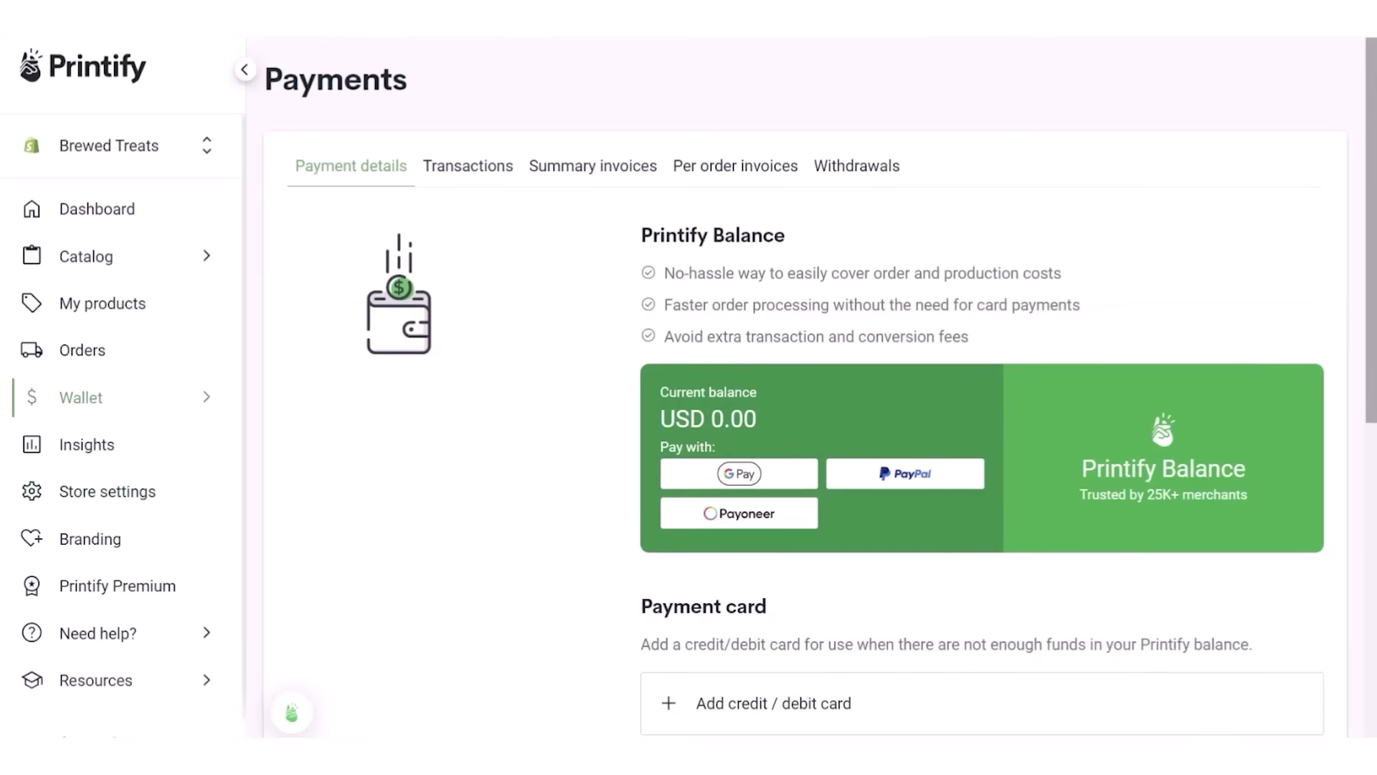
pyautogui.scroll(-4, 1214, 422)
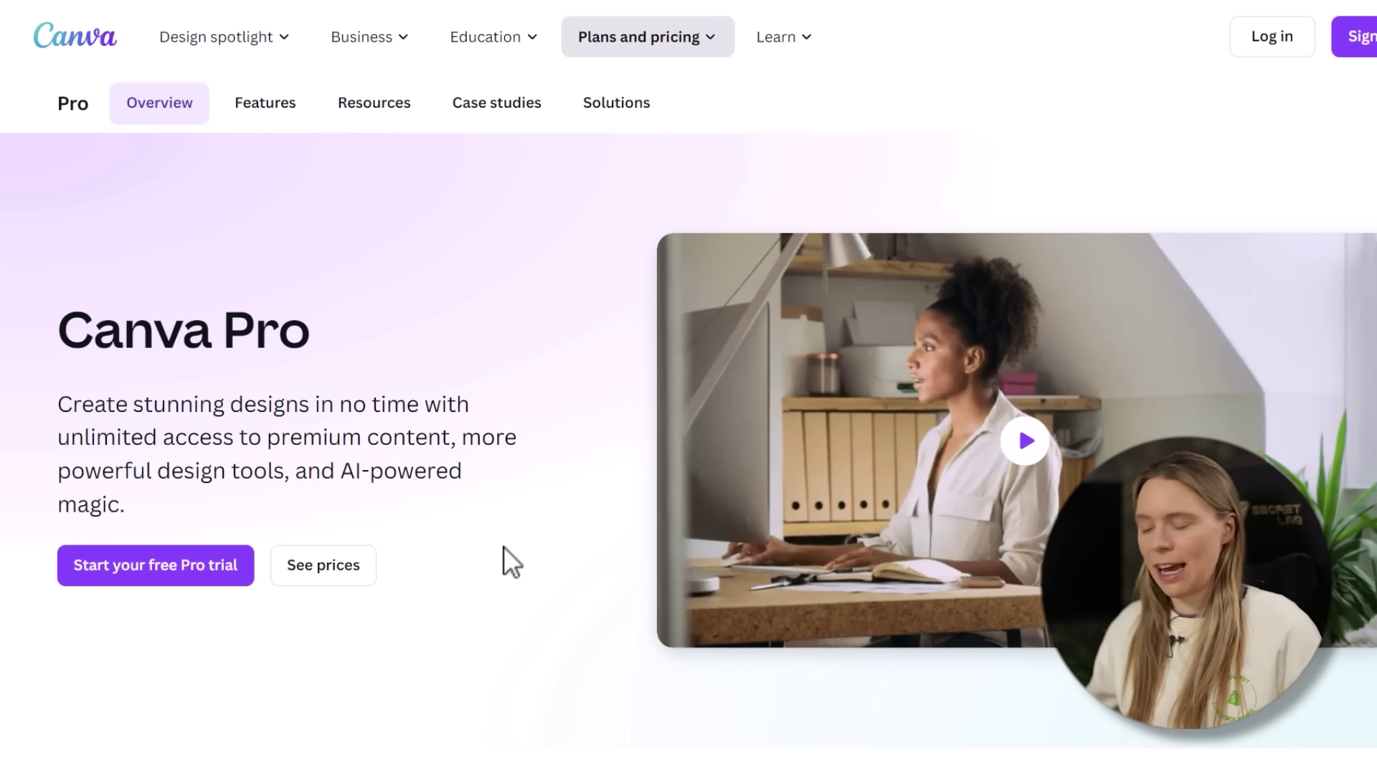
# - Switch to Canva, start the free Pro trial, and create a custom-size design of 4000 × 4000 px
pyautogui.click(211, 587)
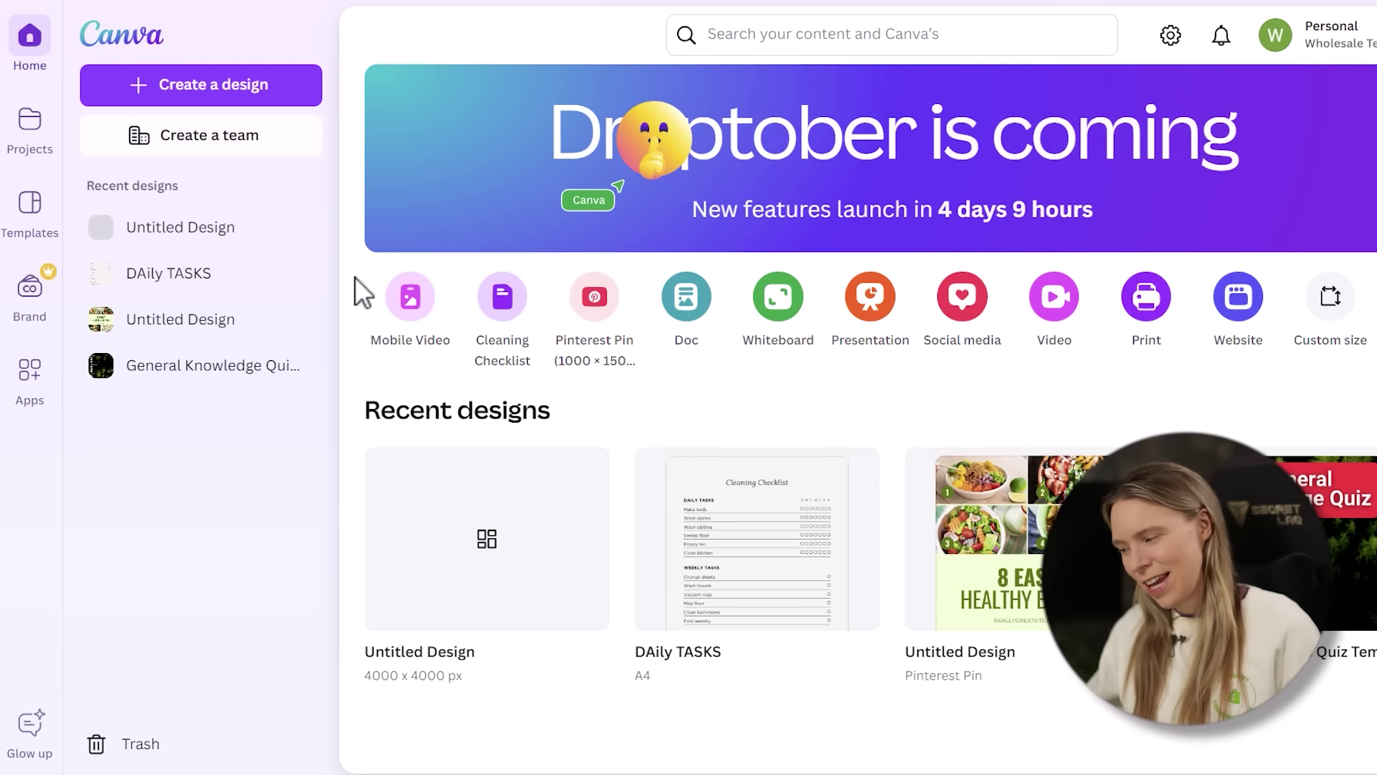
pyautogui.click(238, 100)
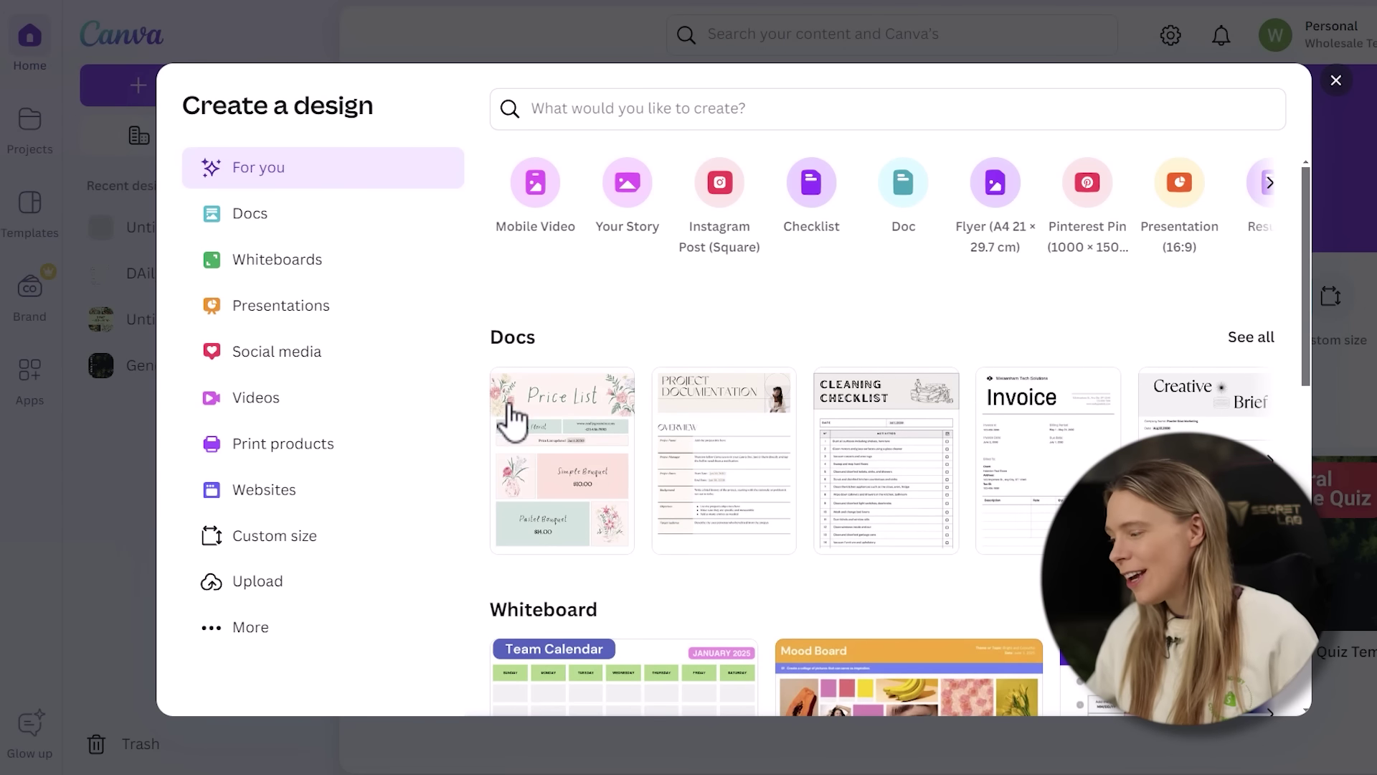
pyautogui.click(342, 561)
pyautogui.write('4000')
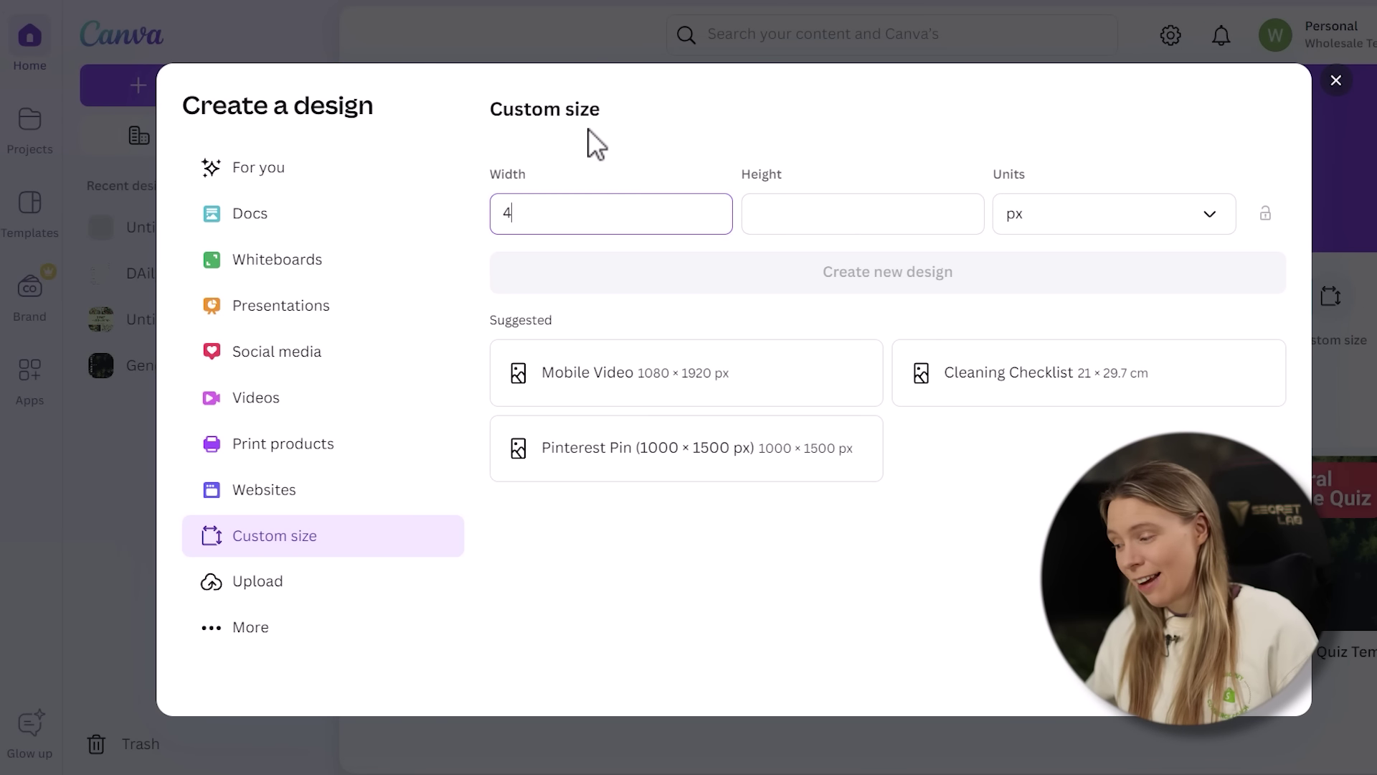
pyautogui.click(791, 225)
pyautogui.write('4000')
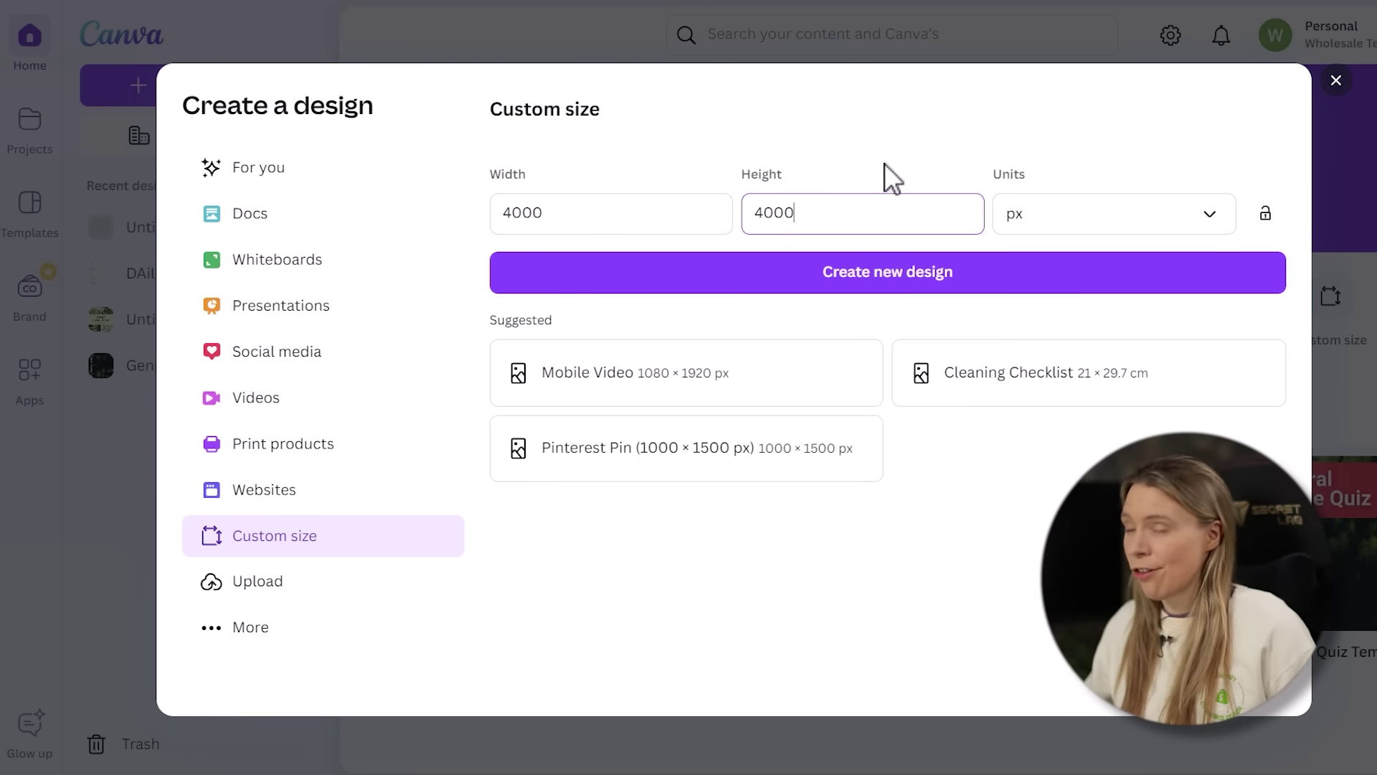
pyautogui.click(979, 273)
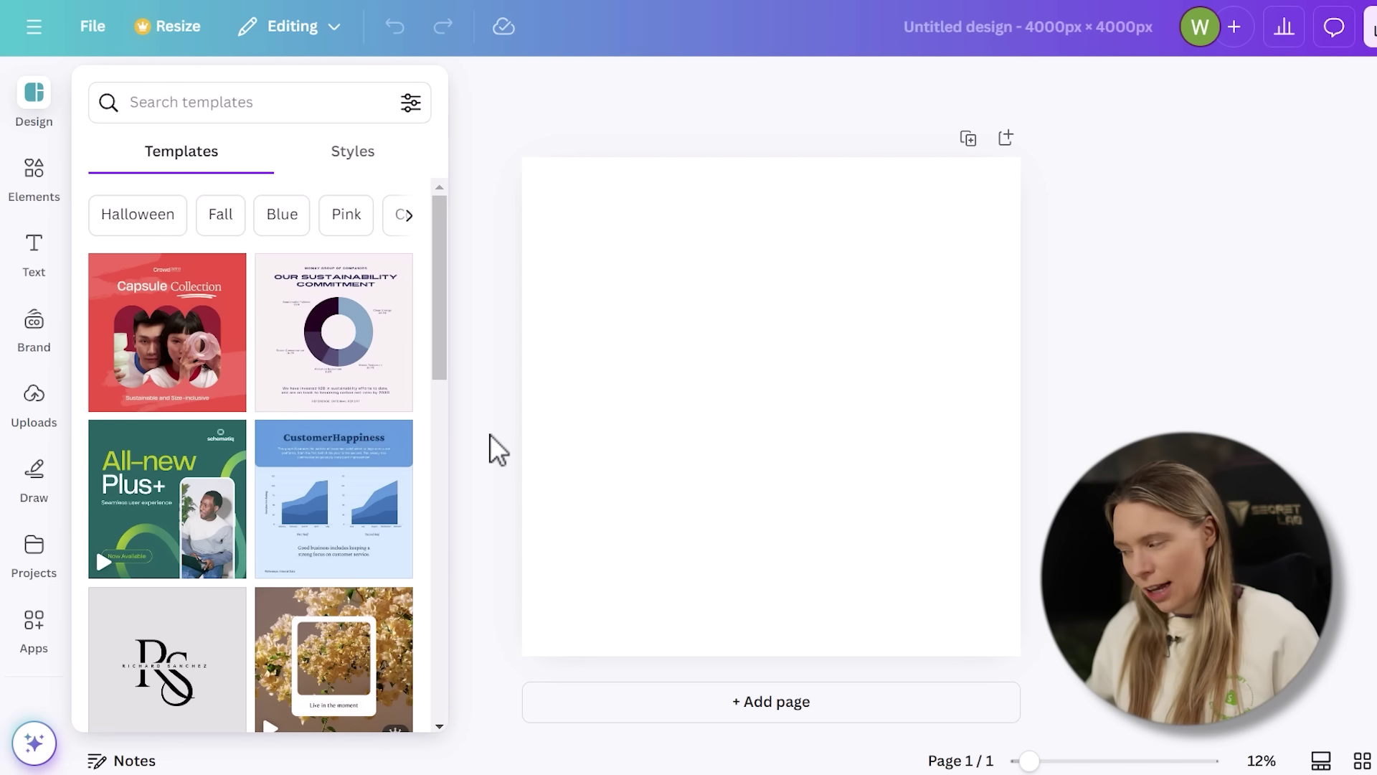
# - Add a black circle shape to the blank page and enlarge it to fill the whole canvas
pyautogui.click(29, 179)
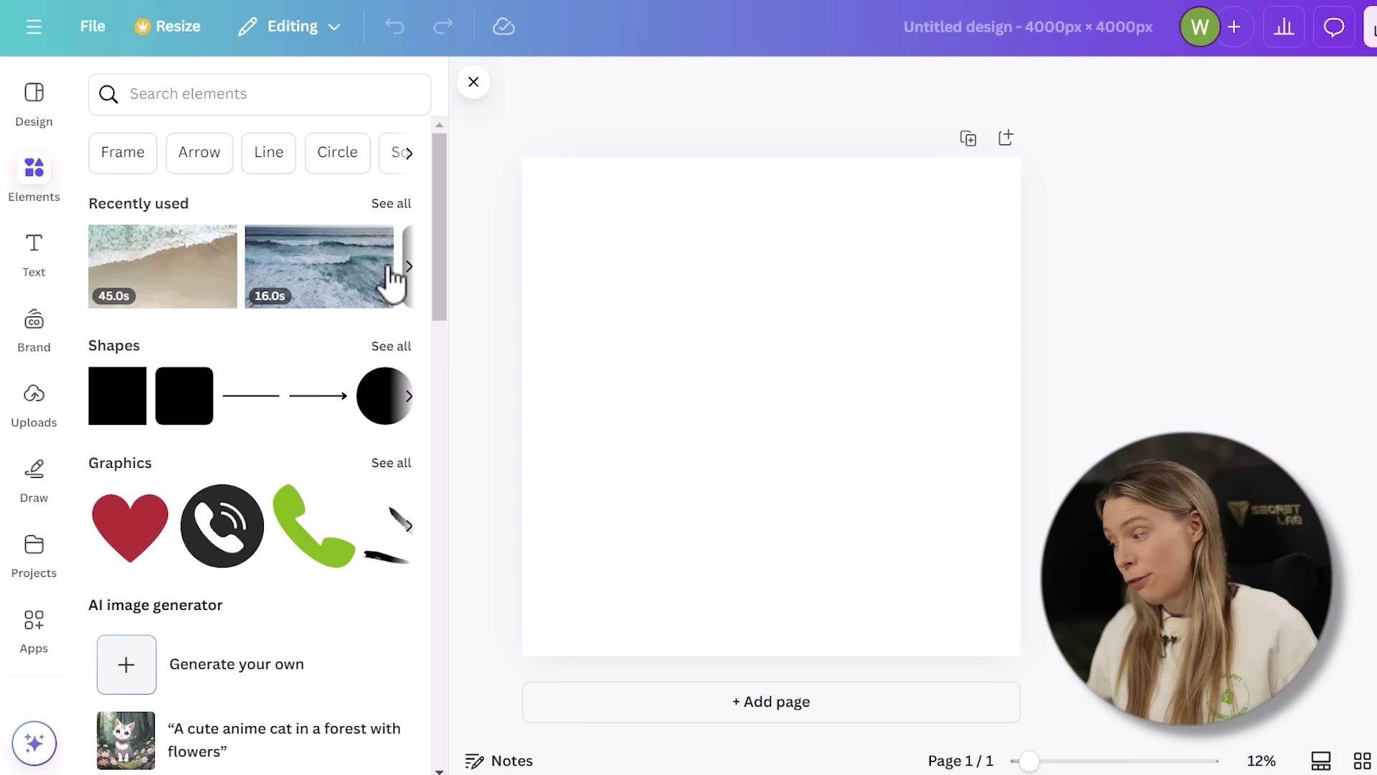
pyautogui.click(380, 345)
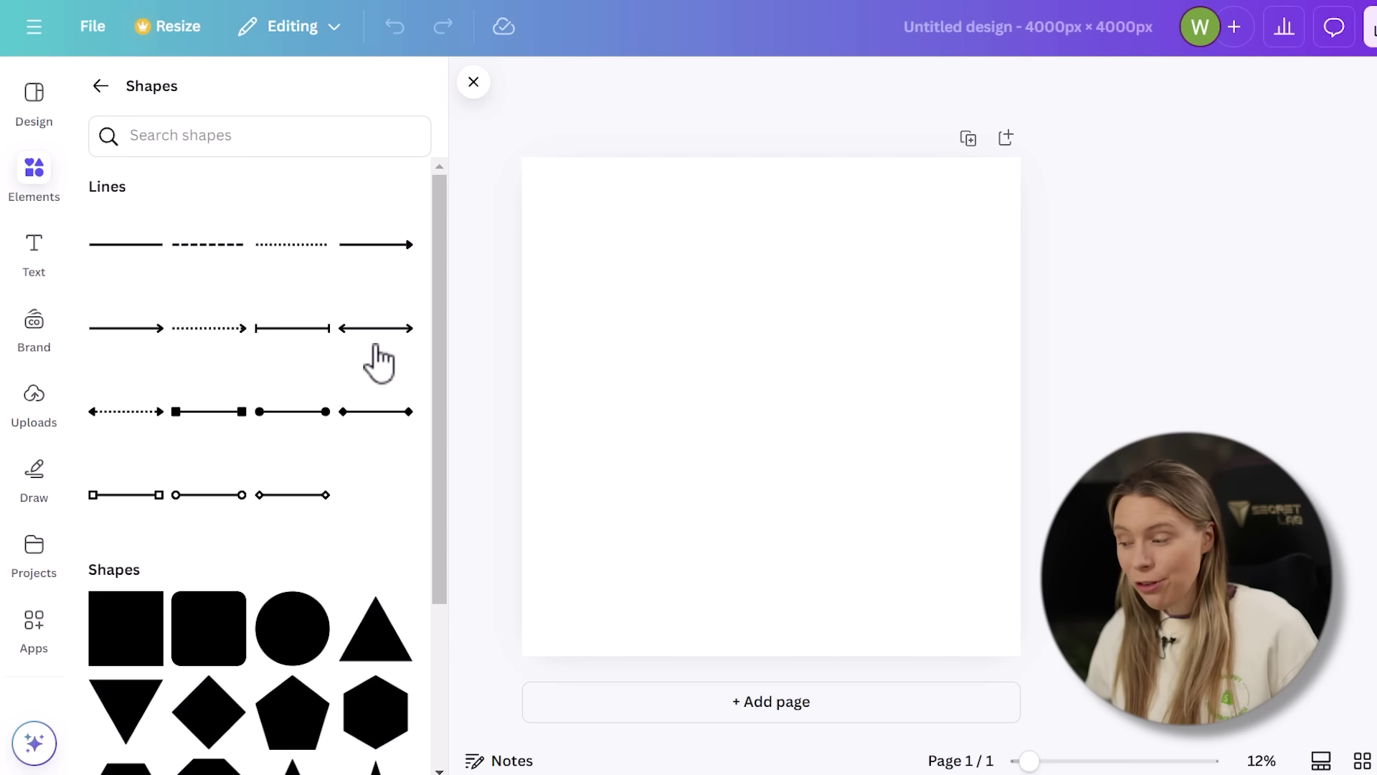
pyautogui.moveTo(437, 340); pyautogui.dragTo(451, 506)
pyautogui.click(316, 414)
pyautogui.moveTo(696, 331); pyautogui.dragTo(498, 191)
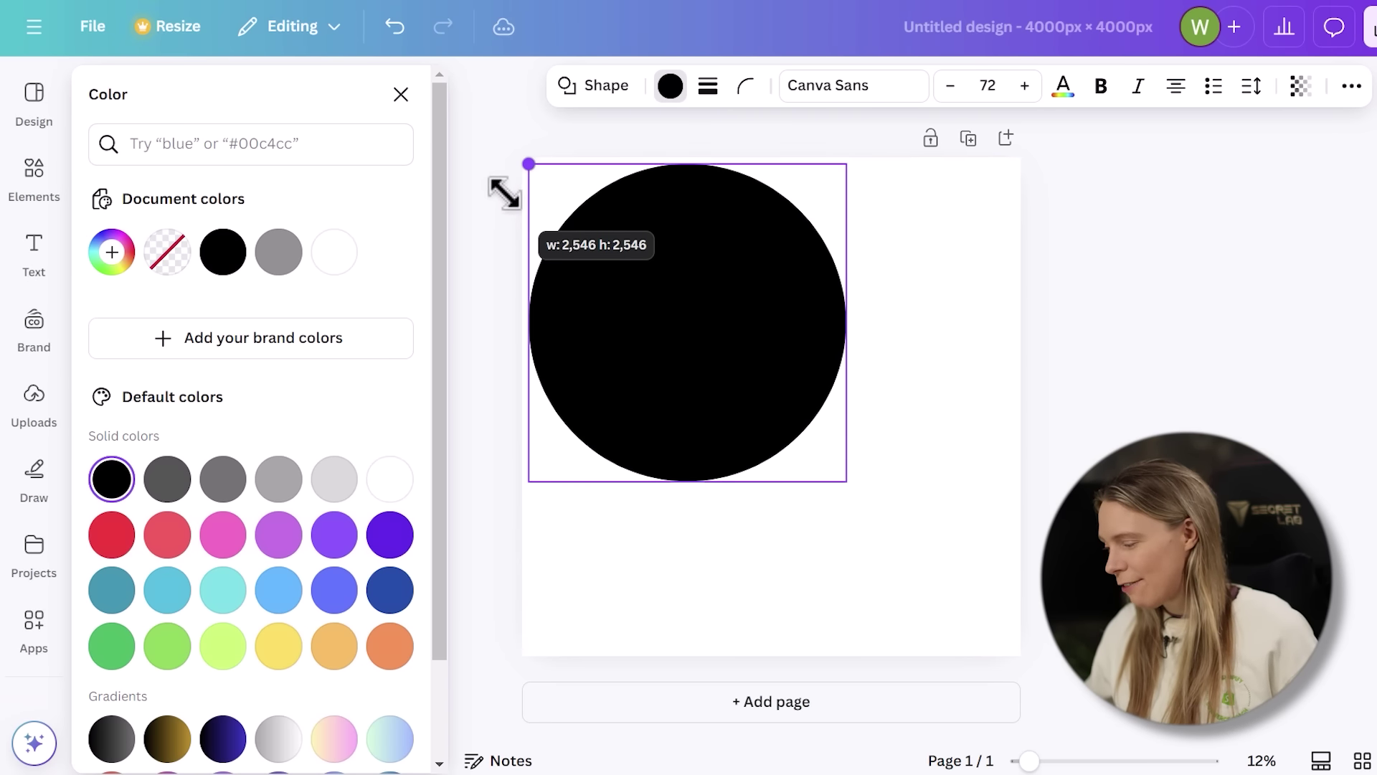
pyautogui.moveTo(845, 479); pyautogui.dragTo(1014, 646)
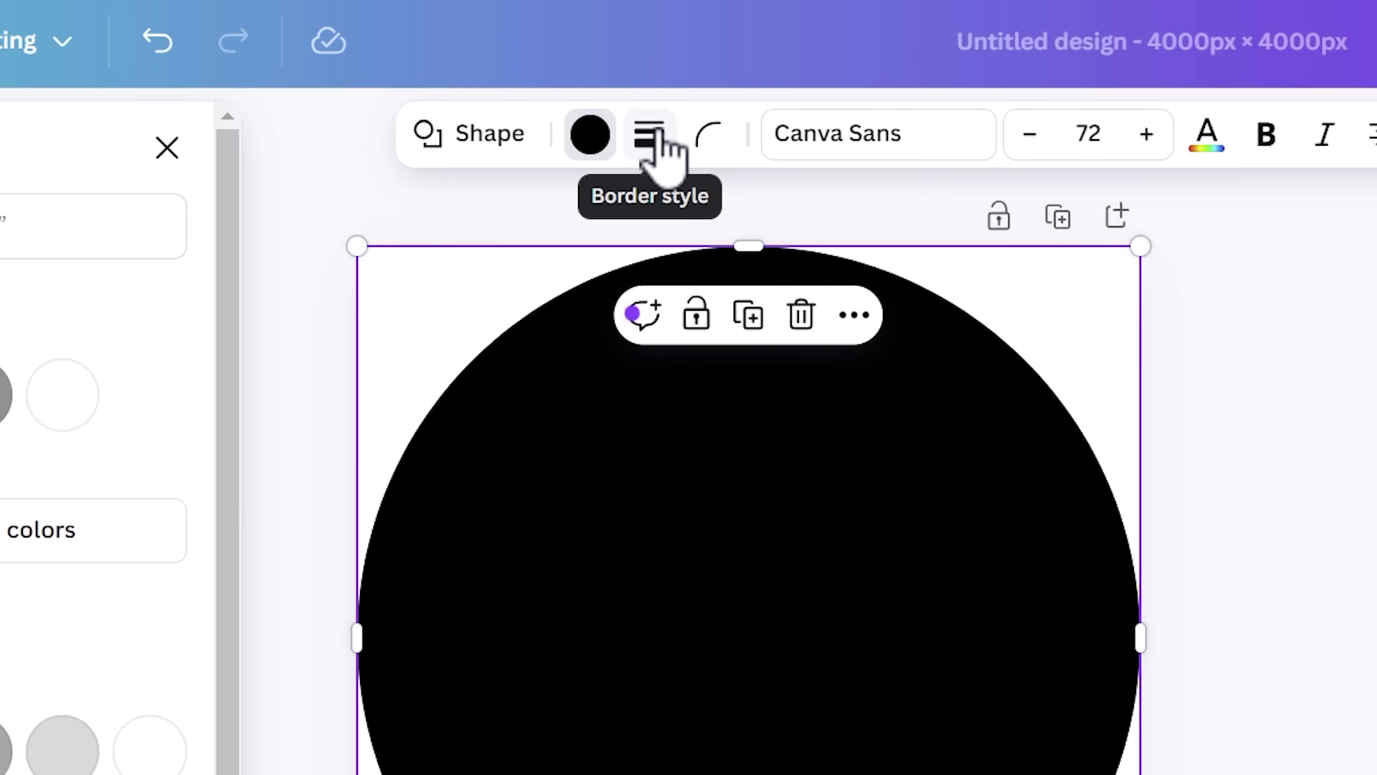
# - Turn the large circle into a thick black ring with a solid border, no fill color and a heavier border weight
pyautogui.click(651, 137)
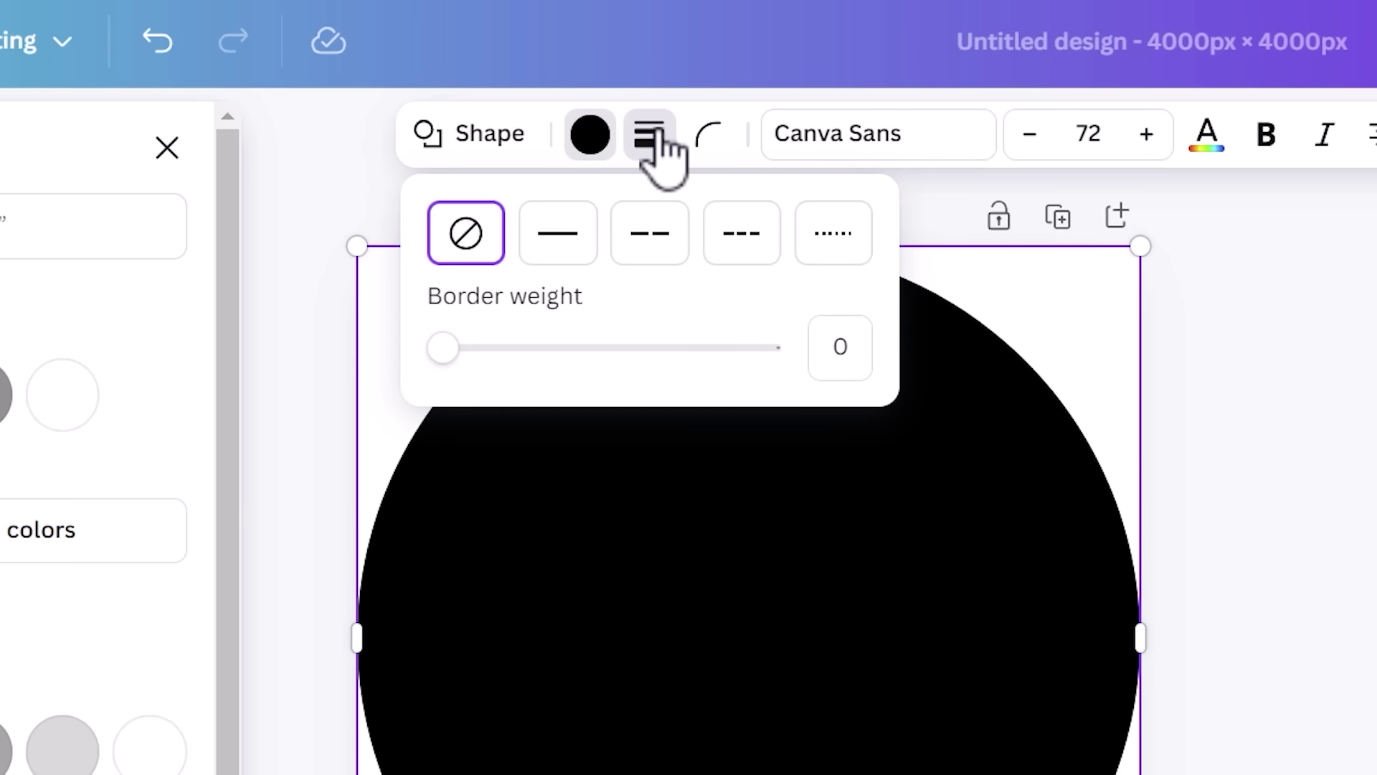
pyautogui.click(585, 252)
pyautogui.click(590, 134)
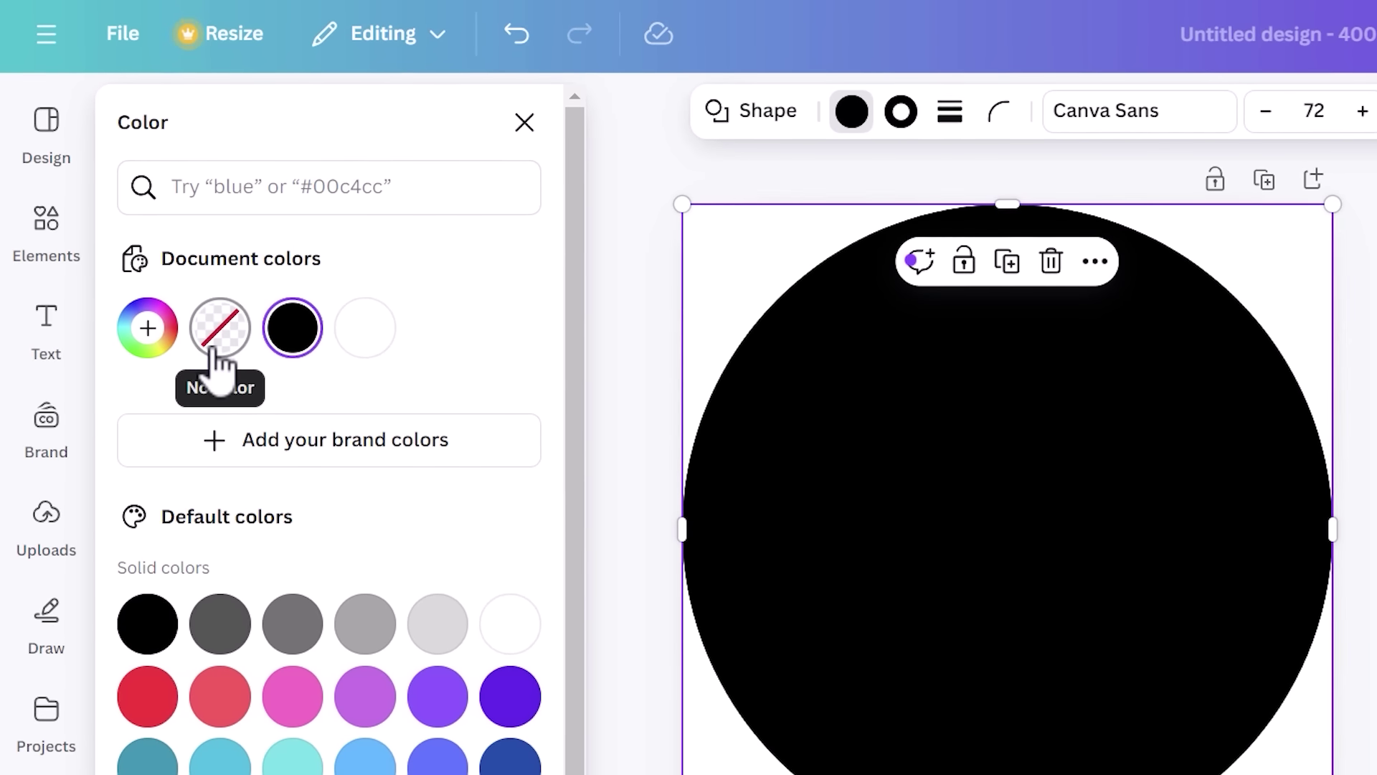
pyautogui.click(214, 352)
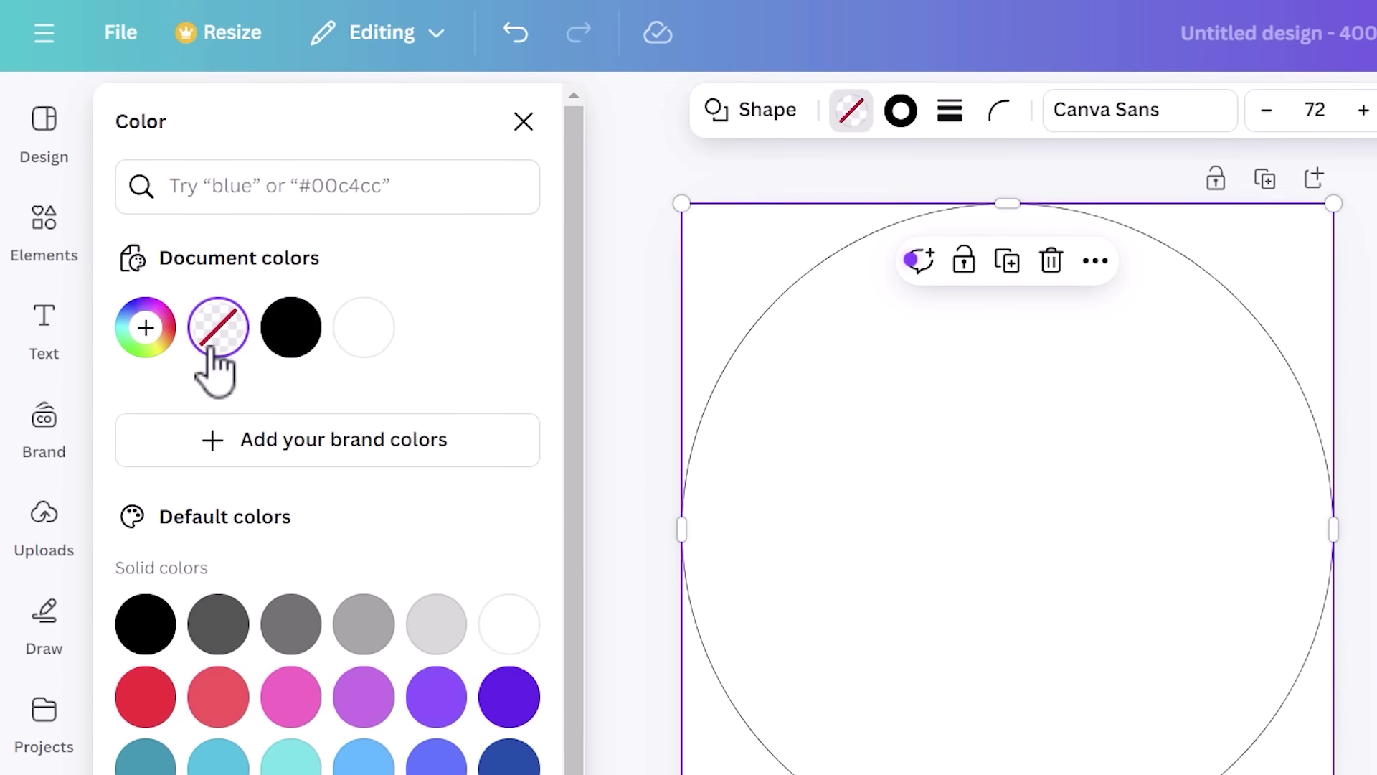
pyautogui.click(897, 112)
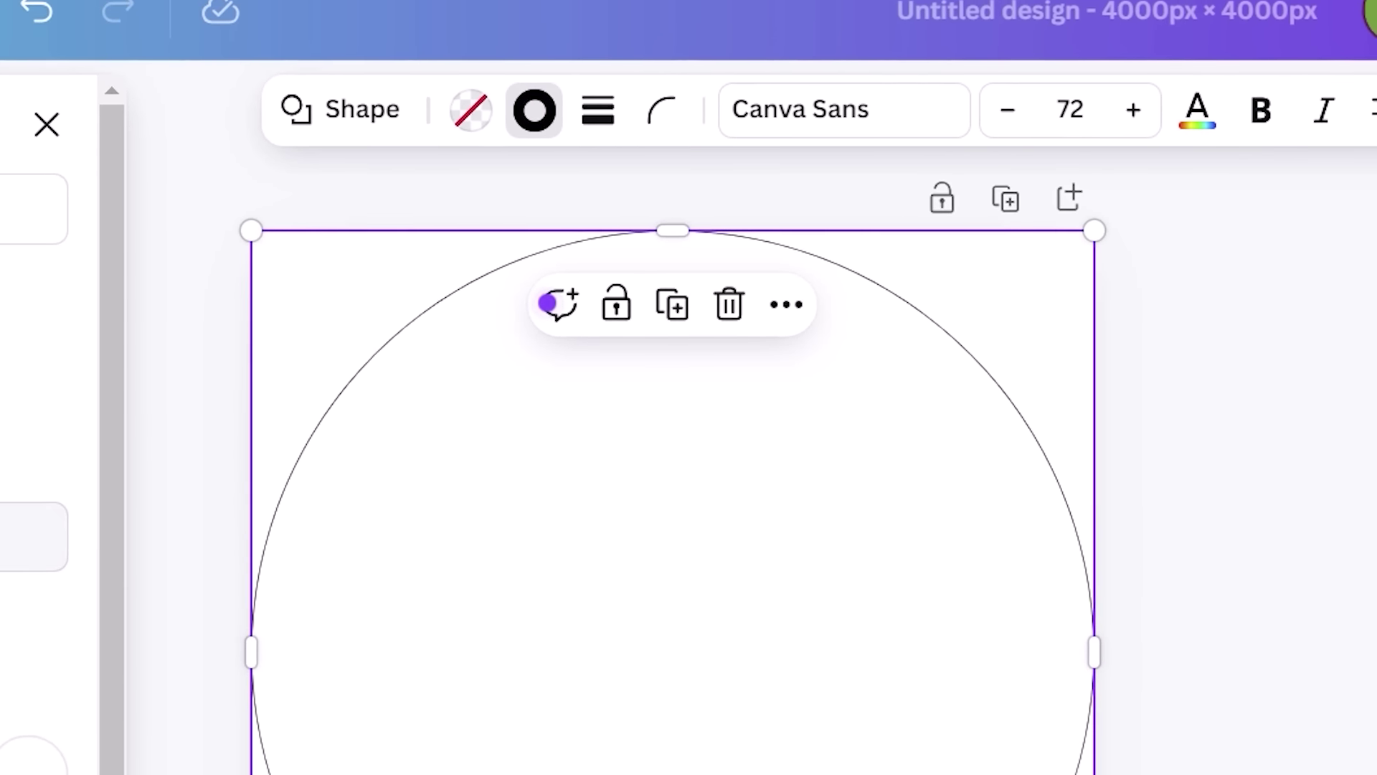
pyautogui.click(596, 115)
pyautogui.moveTo(404, 343); pyautogui.dragTo(587, 353)
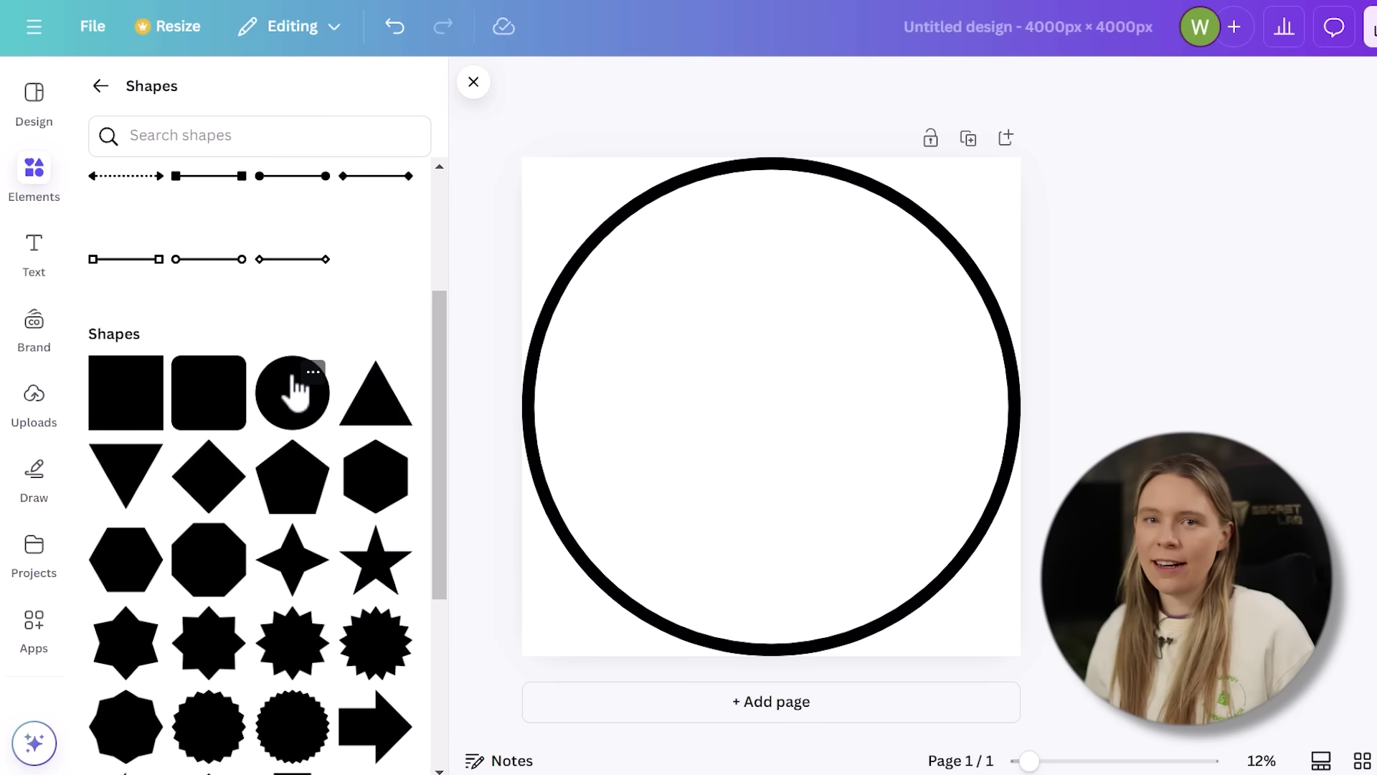
# - Add a second circle, enlarge it to about 60% of the canvas width, and center it inside the ring
pyautogui.click(294, 388)
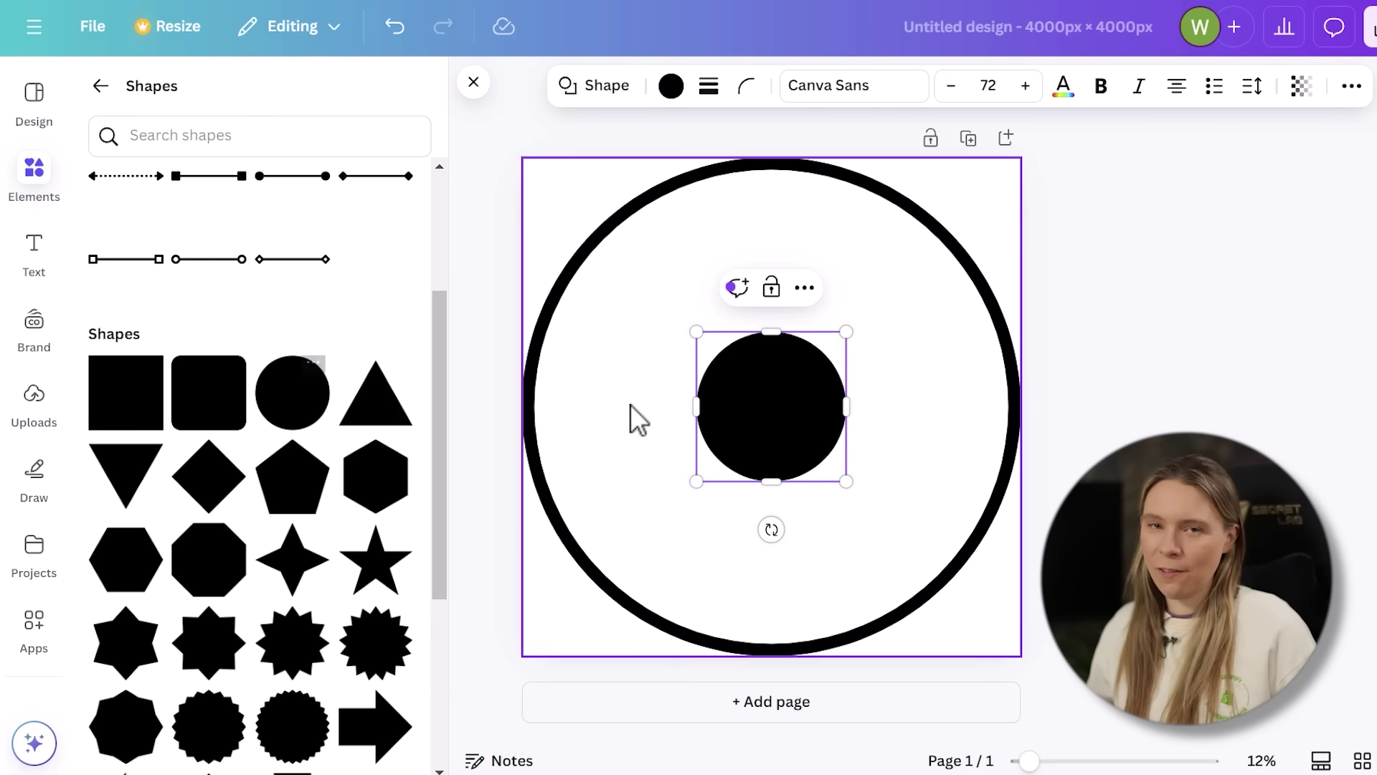
pyautogui.moveTo(690, 327); pyautogui.dragTo(593, 261)
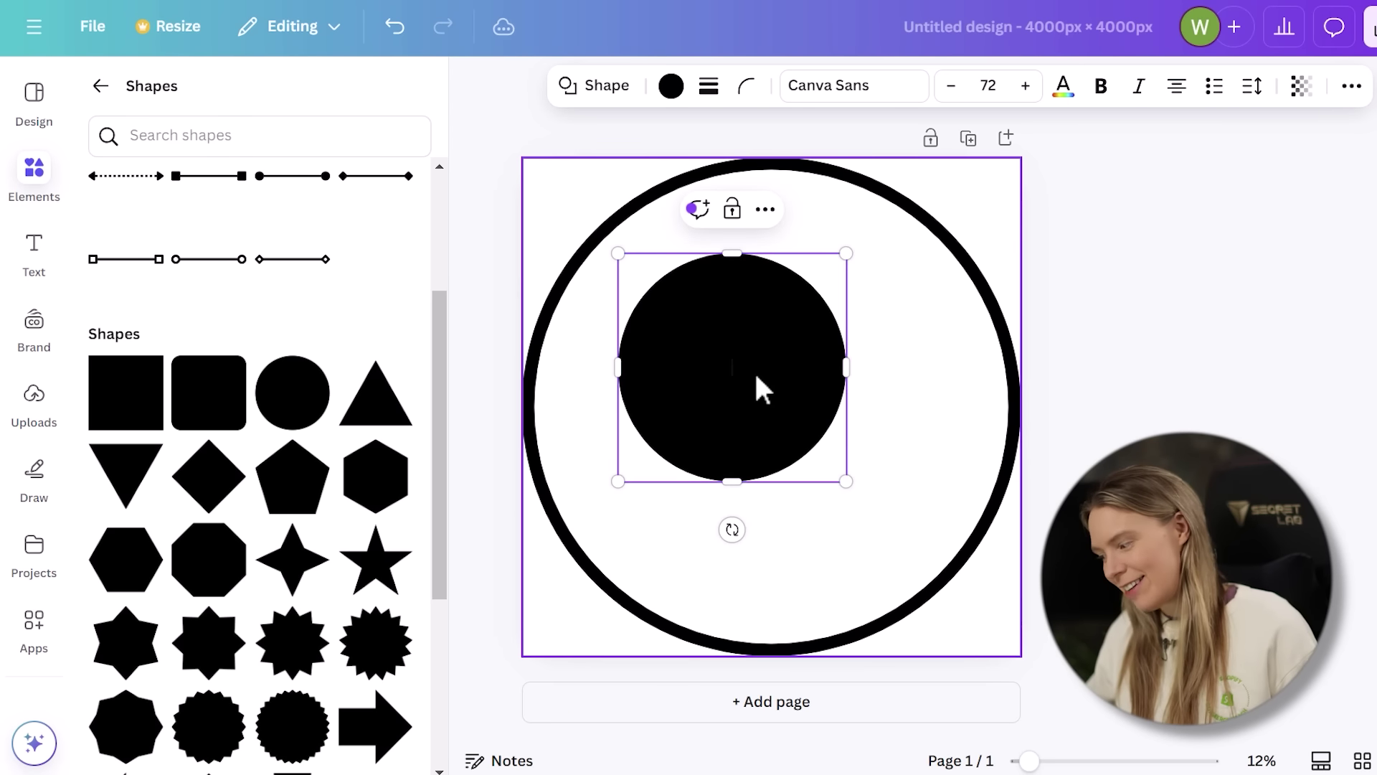
pyautogui.moveTo(846, 481); pyautogui.dragTo(930, 551)
pyautogui.moveTo(820, 476); pyautogui.dragTo(815, 459)
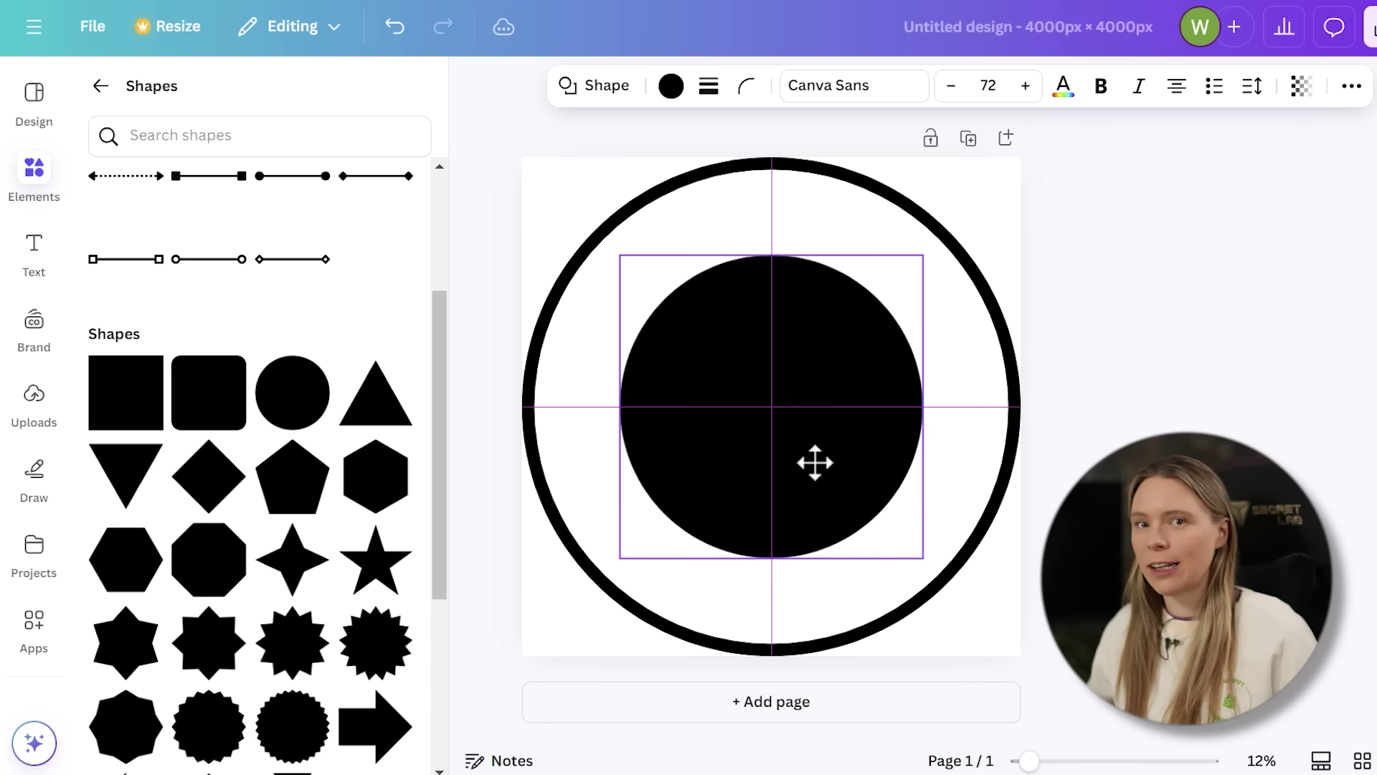
# - Give the inner circle a thick solid black border with no fill color, matching the outer ring
pyautogui.click(709, 88)
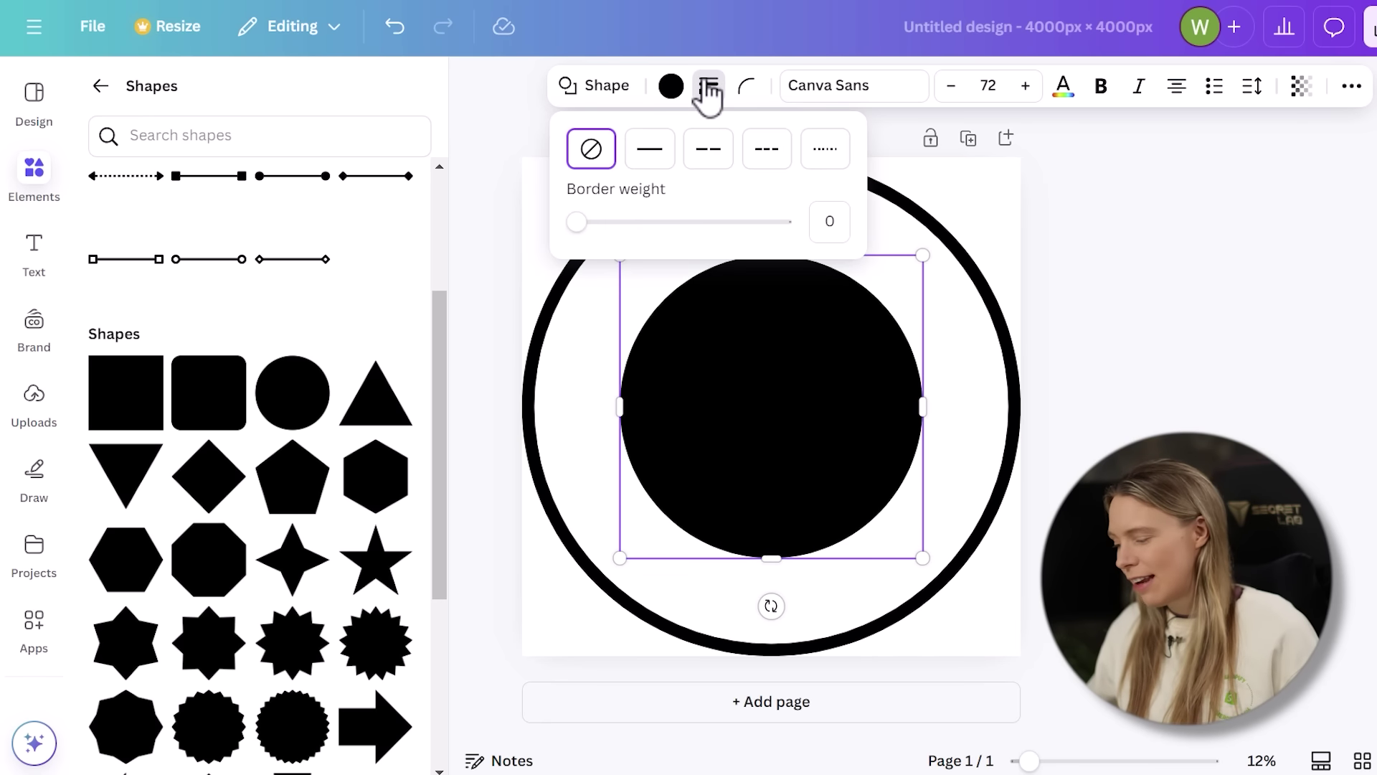
pyautogui.click(652, 149)
pyautogui.click(652, 88)
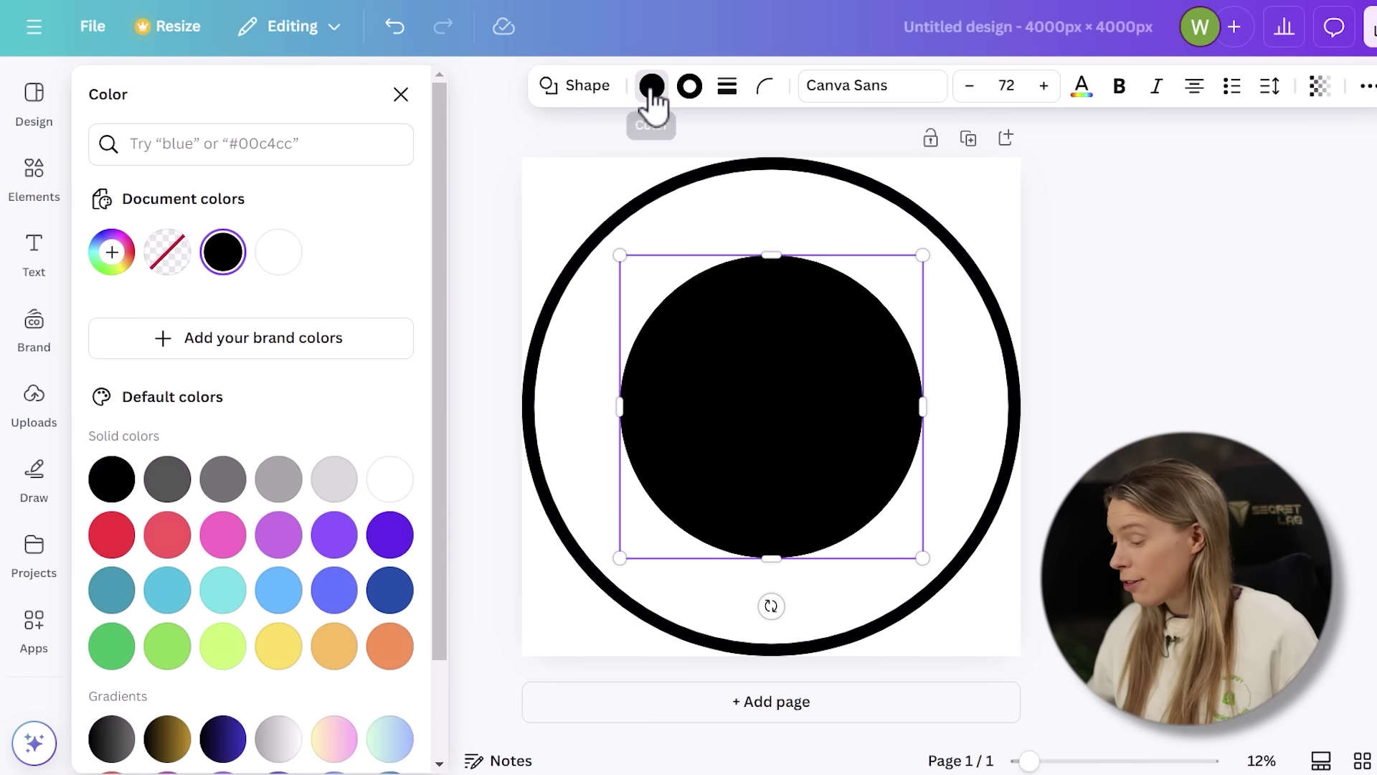
pyautogui.click(164, 267)
pyautogui.click(726, 86)
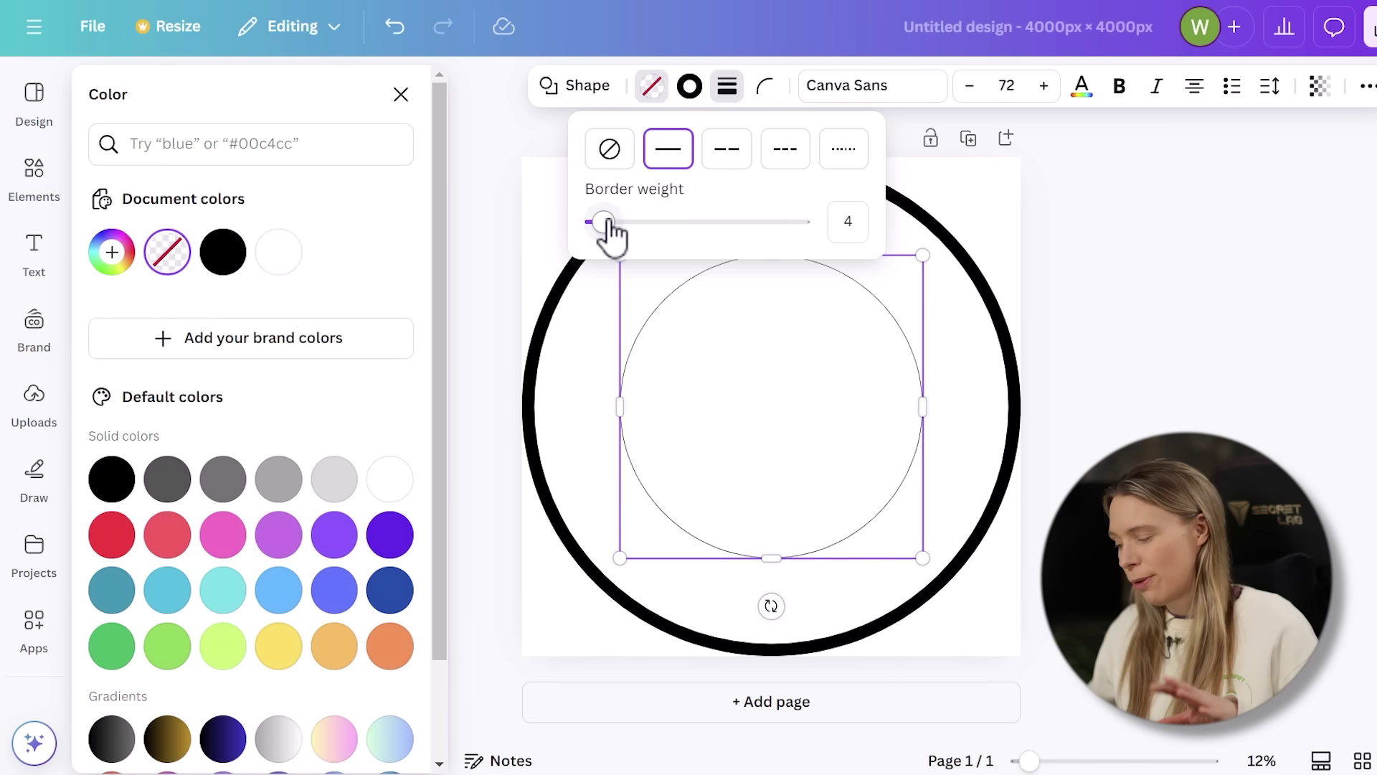
pyautogui.moveTo(604, 224); pyautogui.dragTo(769, 223)
pyautogui.press('Escape')
pyautogui.press('Escape')
pyautogui.press('Escape')
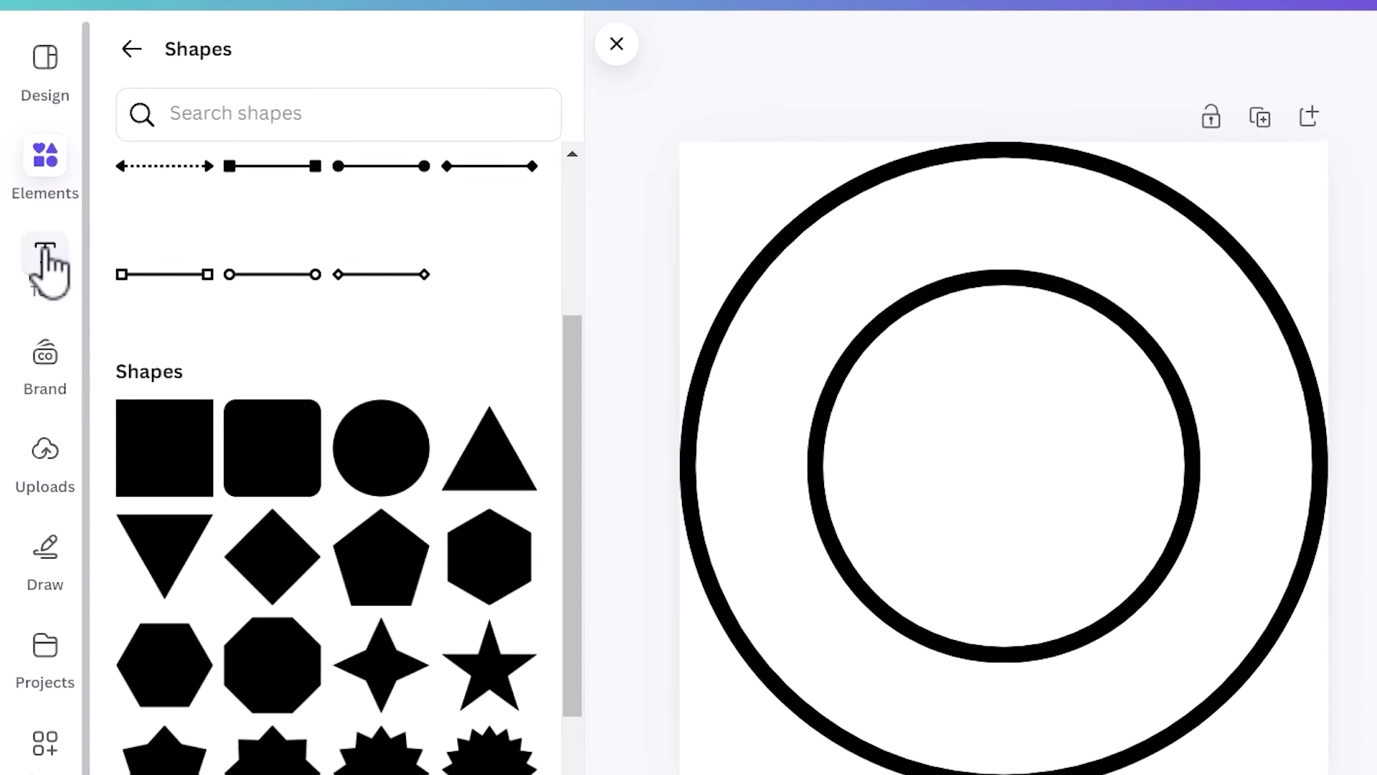
# - Add a text box reading "DEATH BY" and set its font size to 400
pyautogui.click(47, 267)
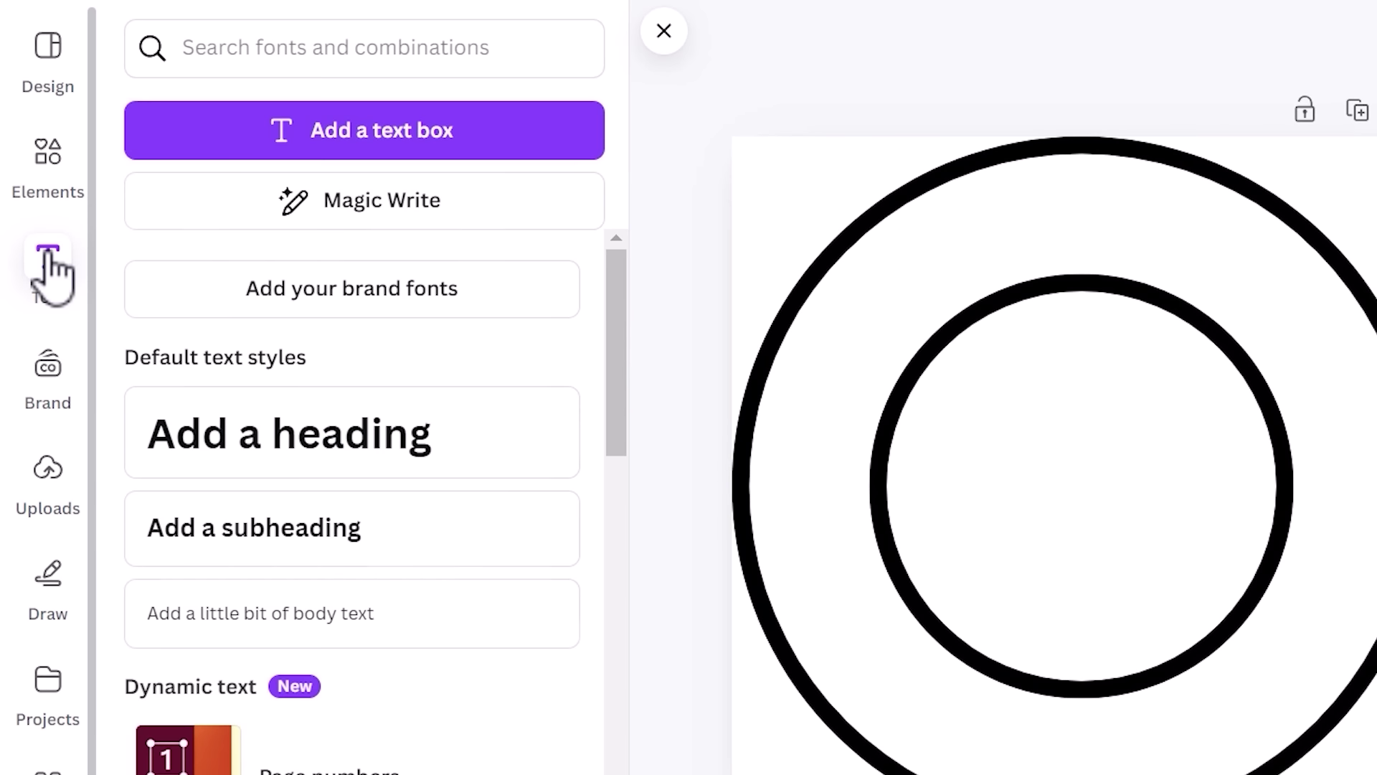
pyautogui.click(218, 144)
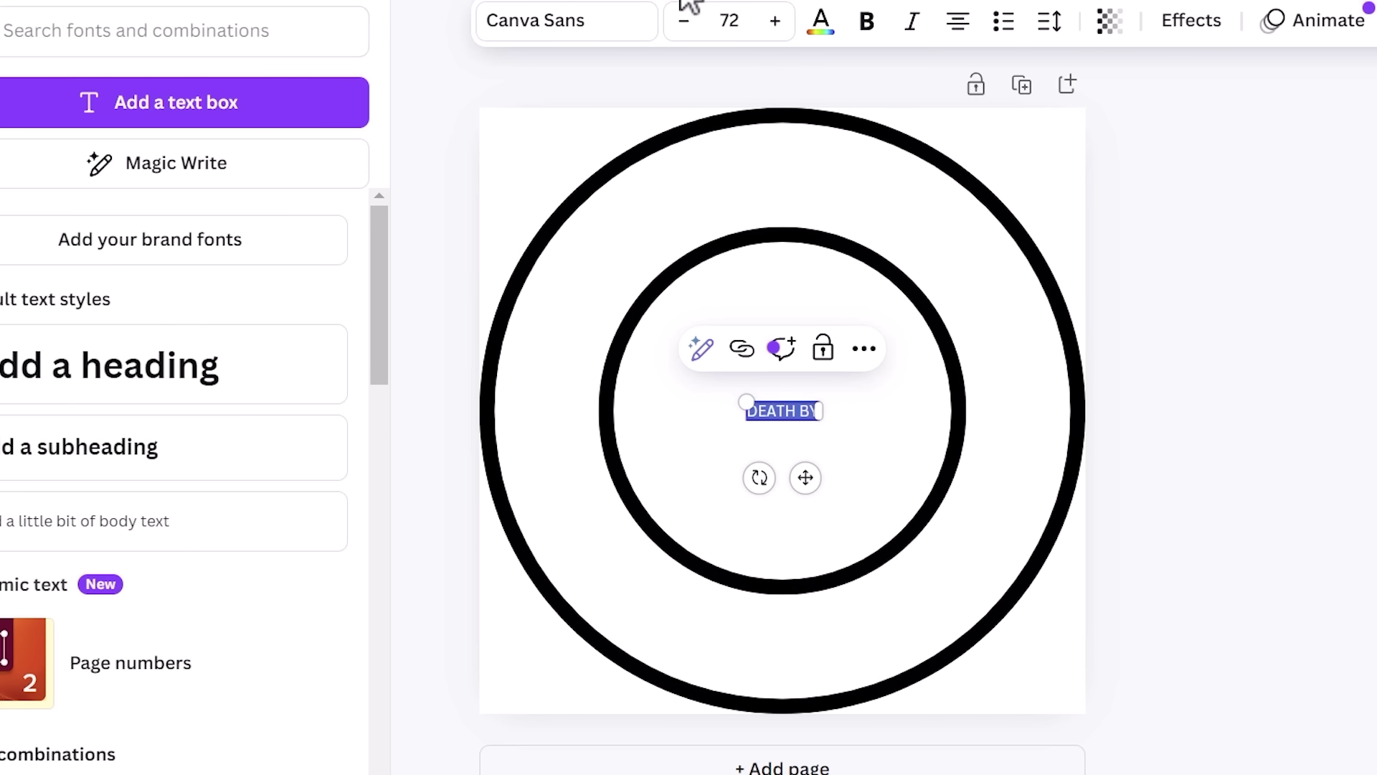
pyautogui.click(737, 20)
pyautogui.write('40')
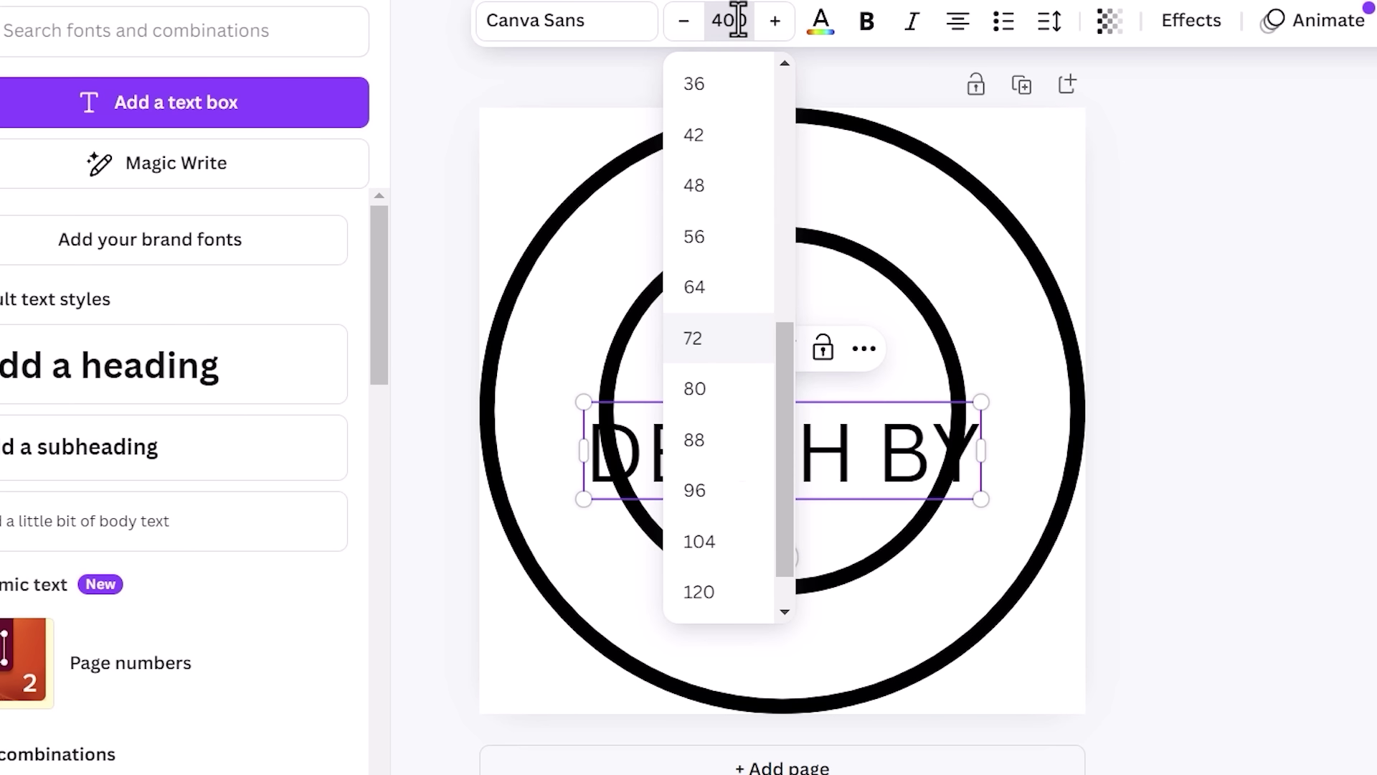
pyautogui.press('Return')
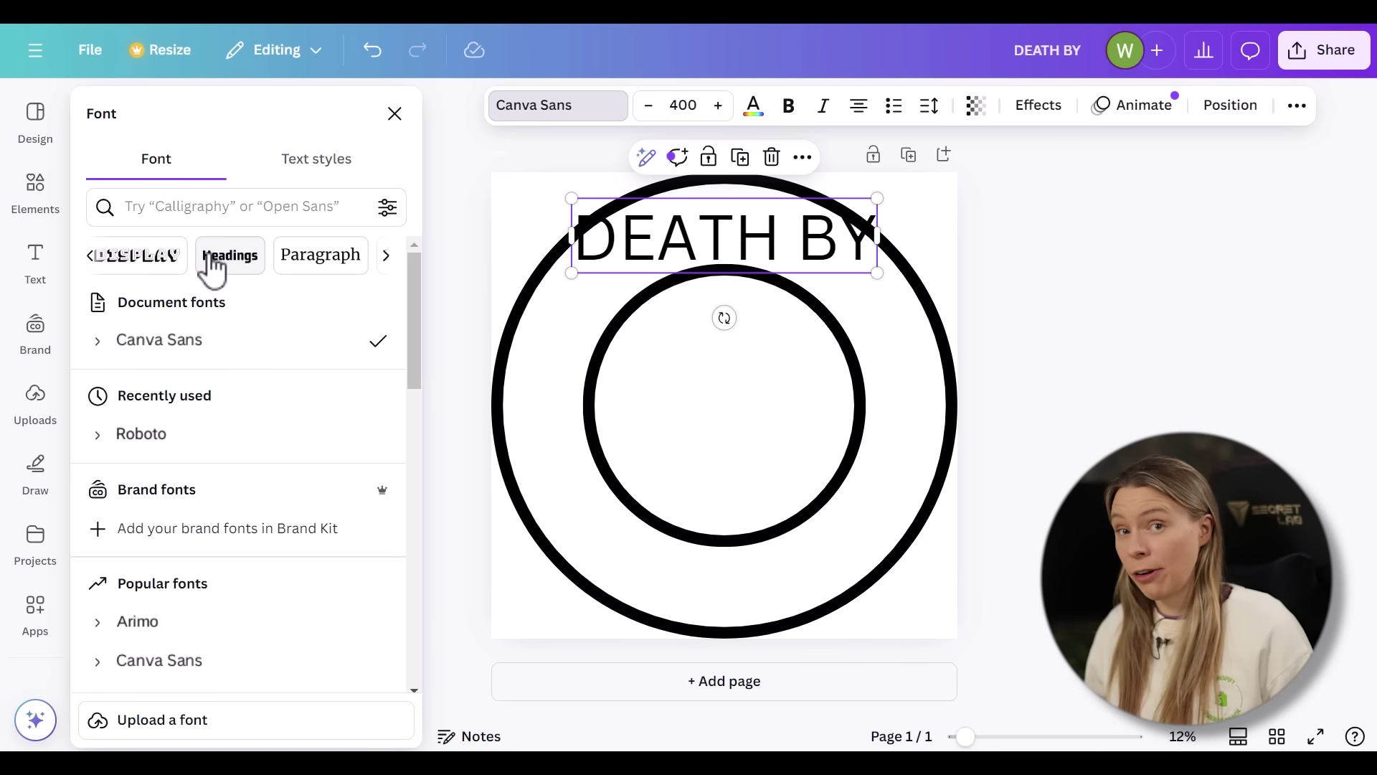
# - Try several heading fonts on the "DEATH BY" text and settle on Bernoru SemiCondensed
pyautogui.click(212, 259)
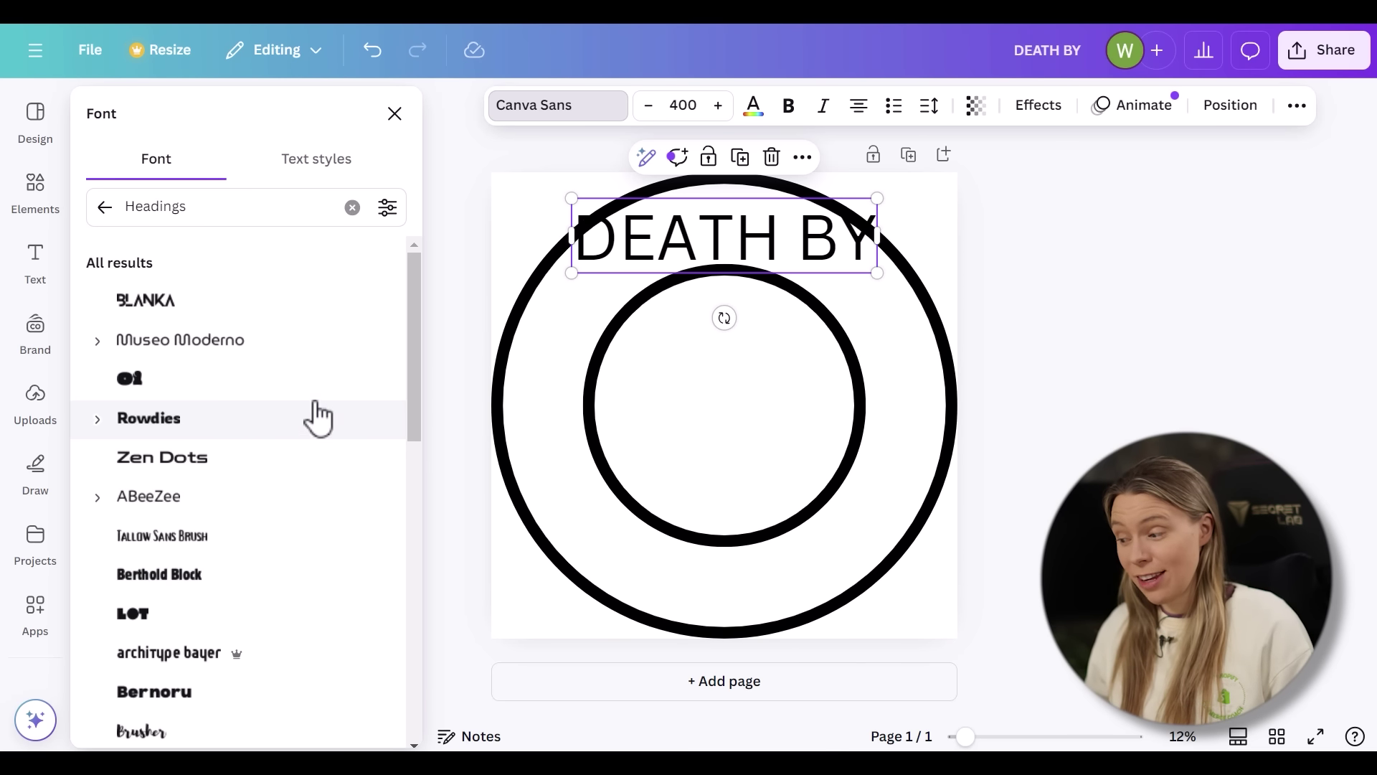
pyautogui.click(239, 547)
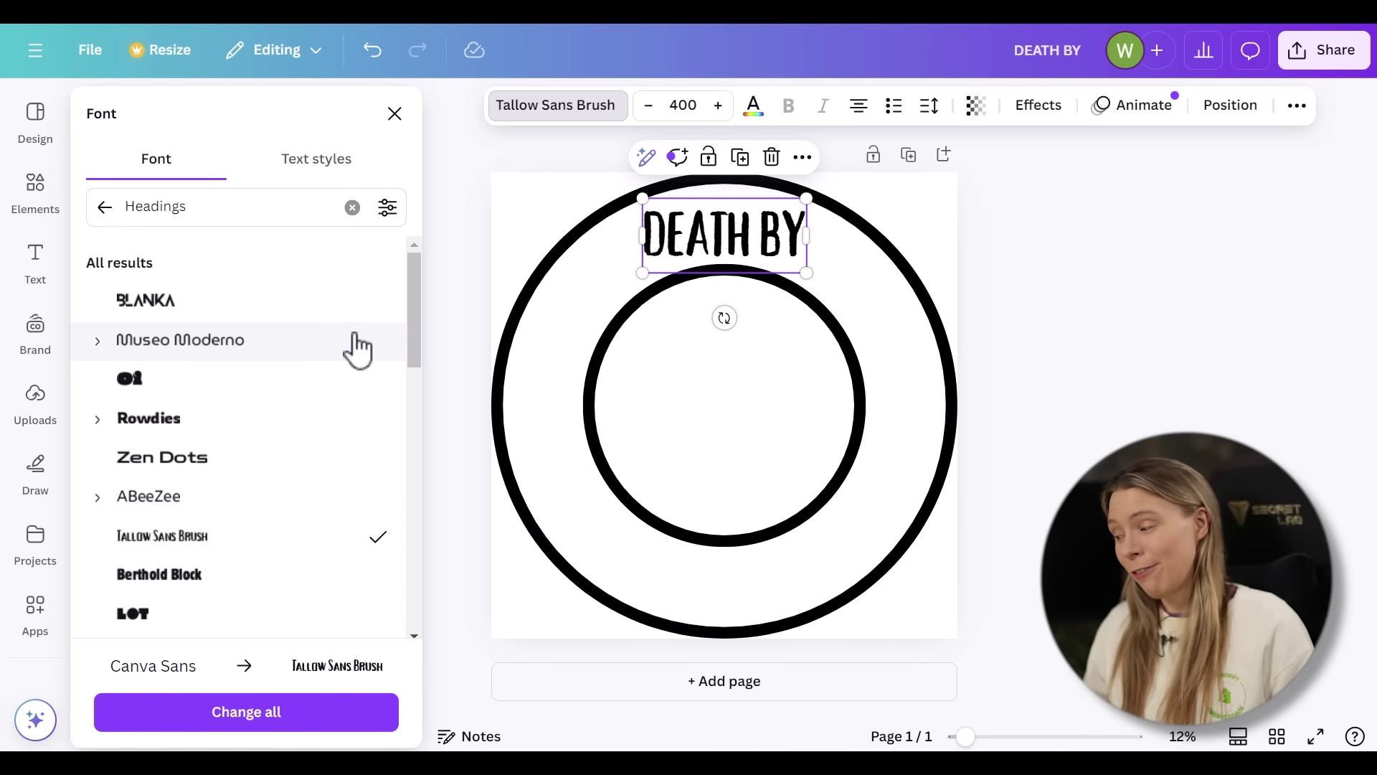
pyautogui.moveTo(417, 343); pyautogui.dragTo(427, 433)
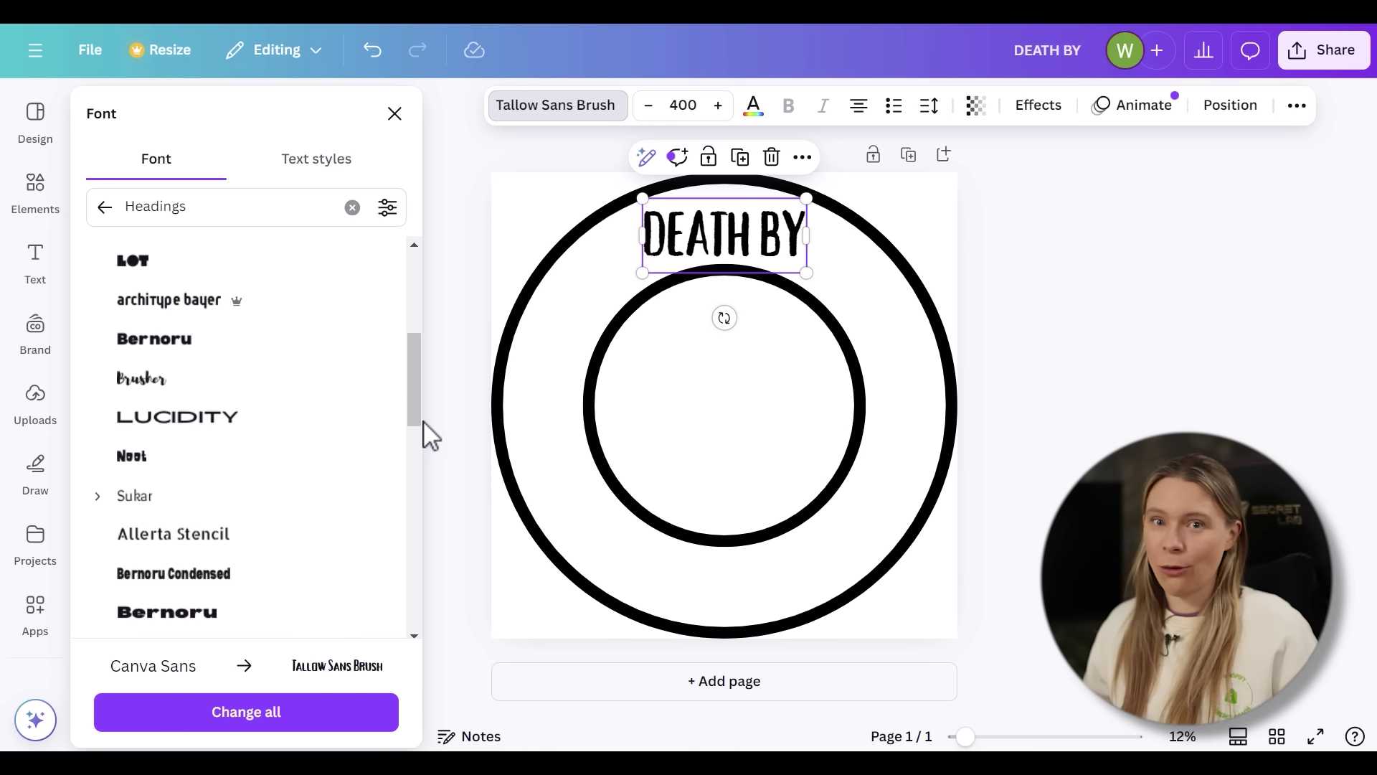
pyautogui.click(244, 596)
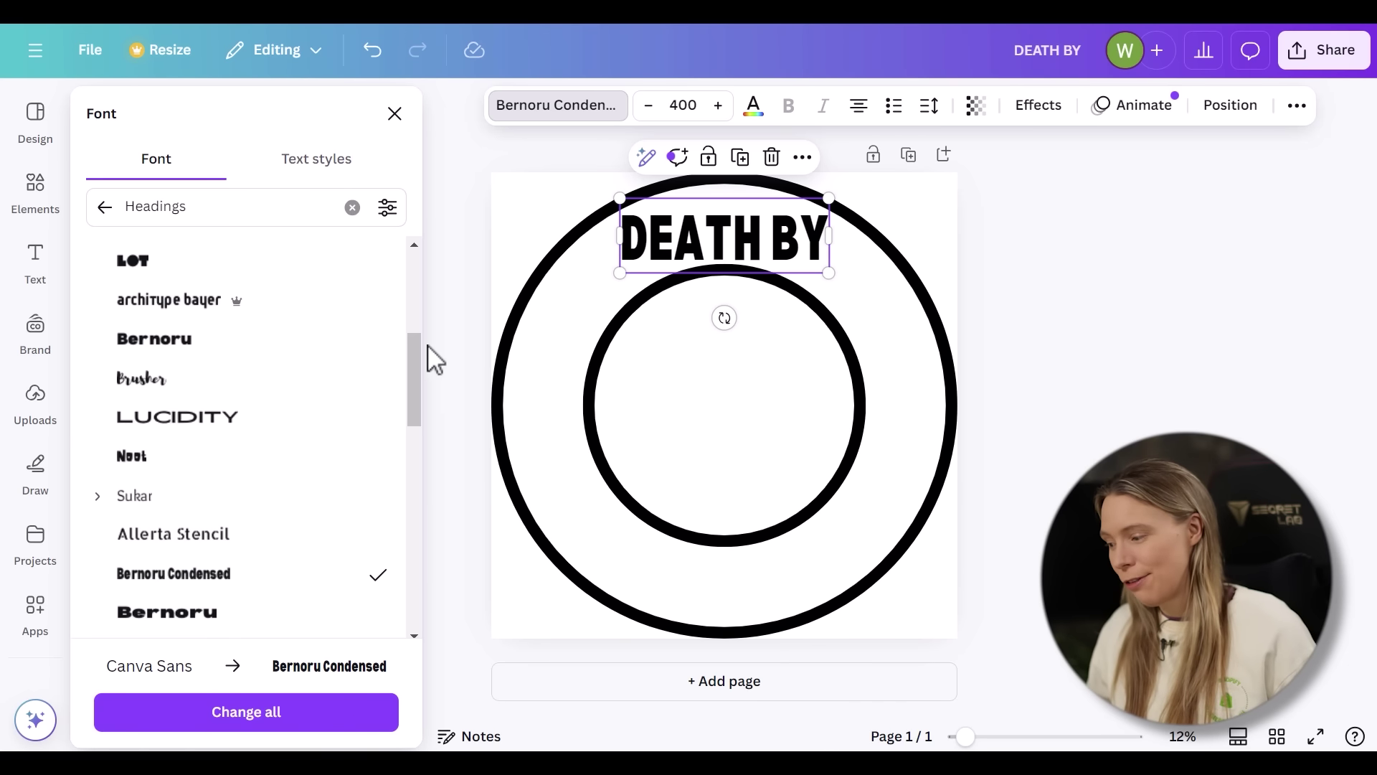
pyautogui.moveTo(410, 351); pyautogui.dragTo(415, 399)
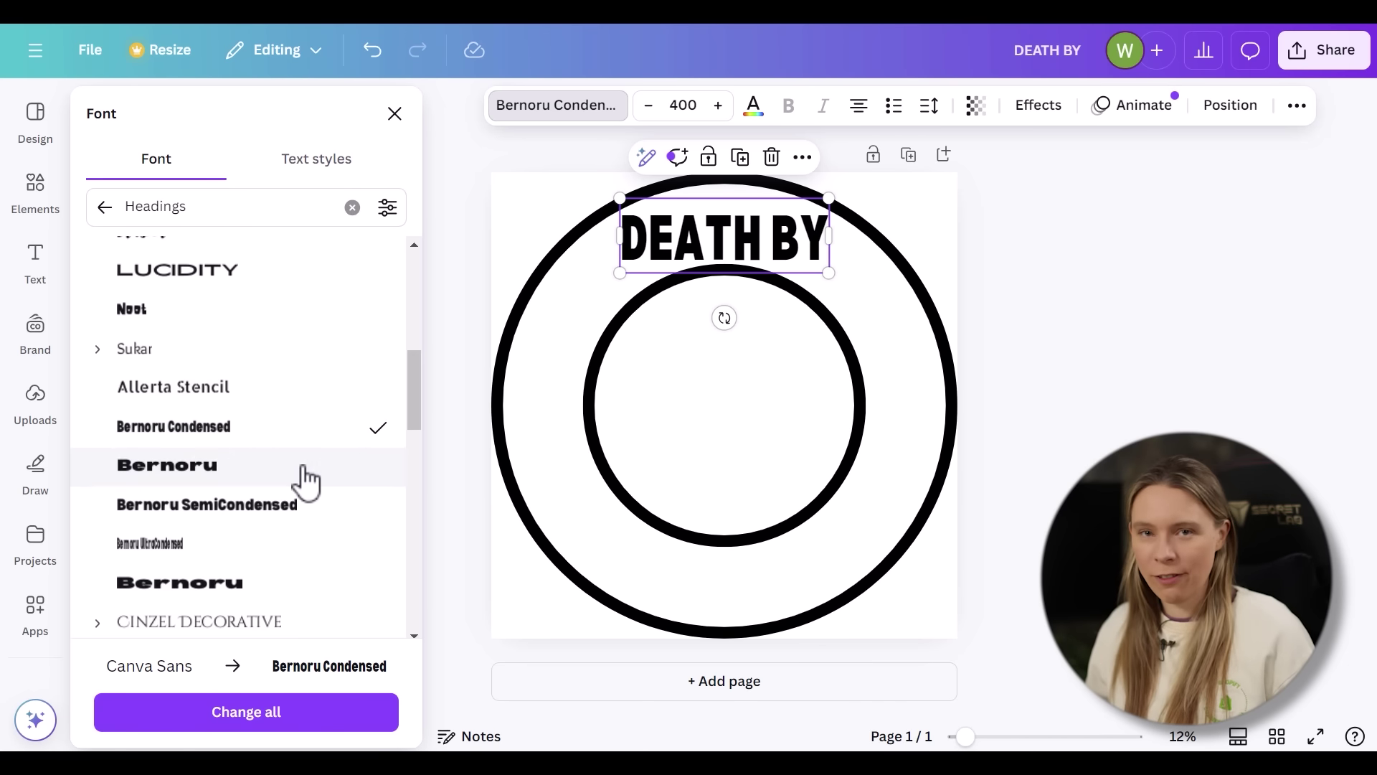
pyautogui.click(289, 506)
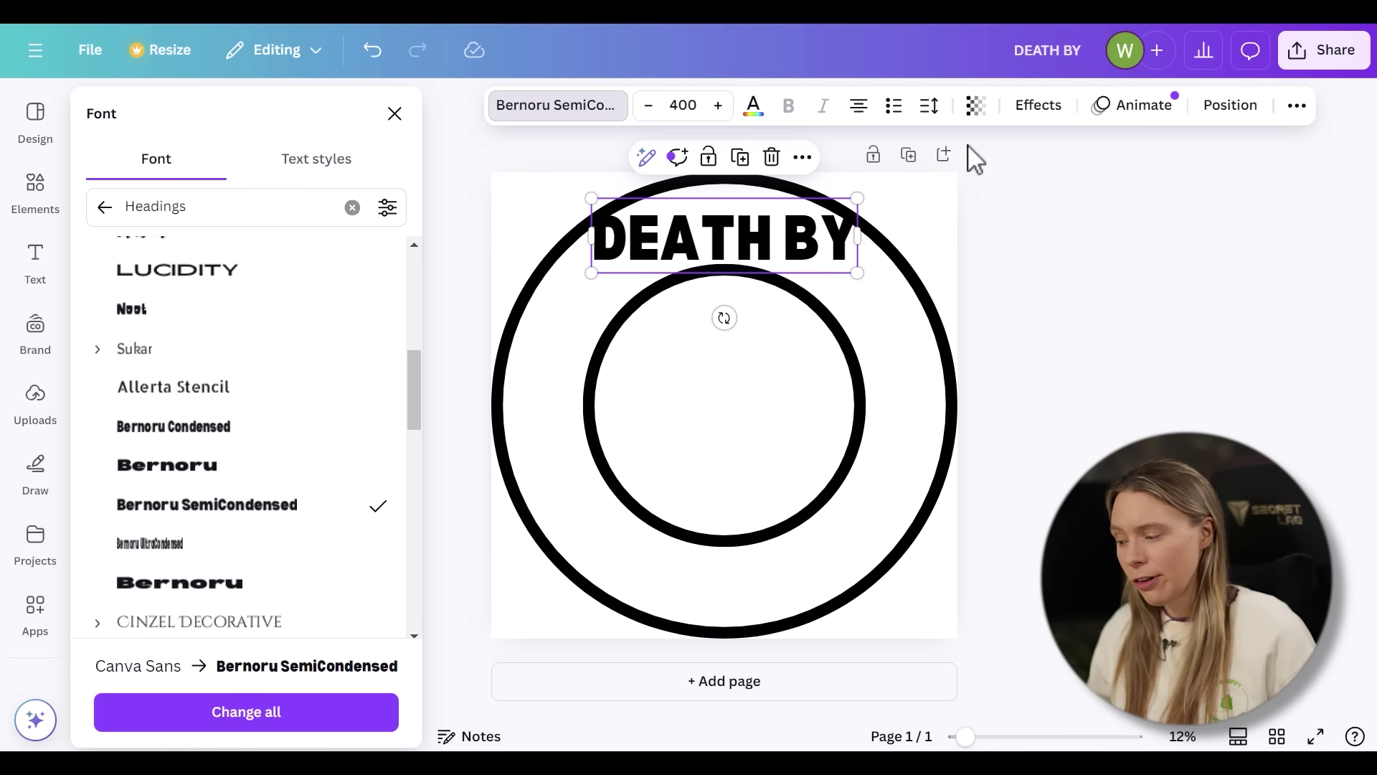
# - Apply the Curve effect to the "DEATH BY" text with a curve value of 71
pyautogui.click(1067, 118)
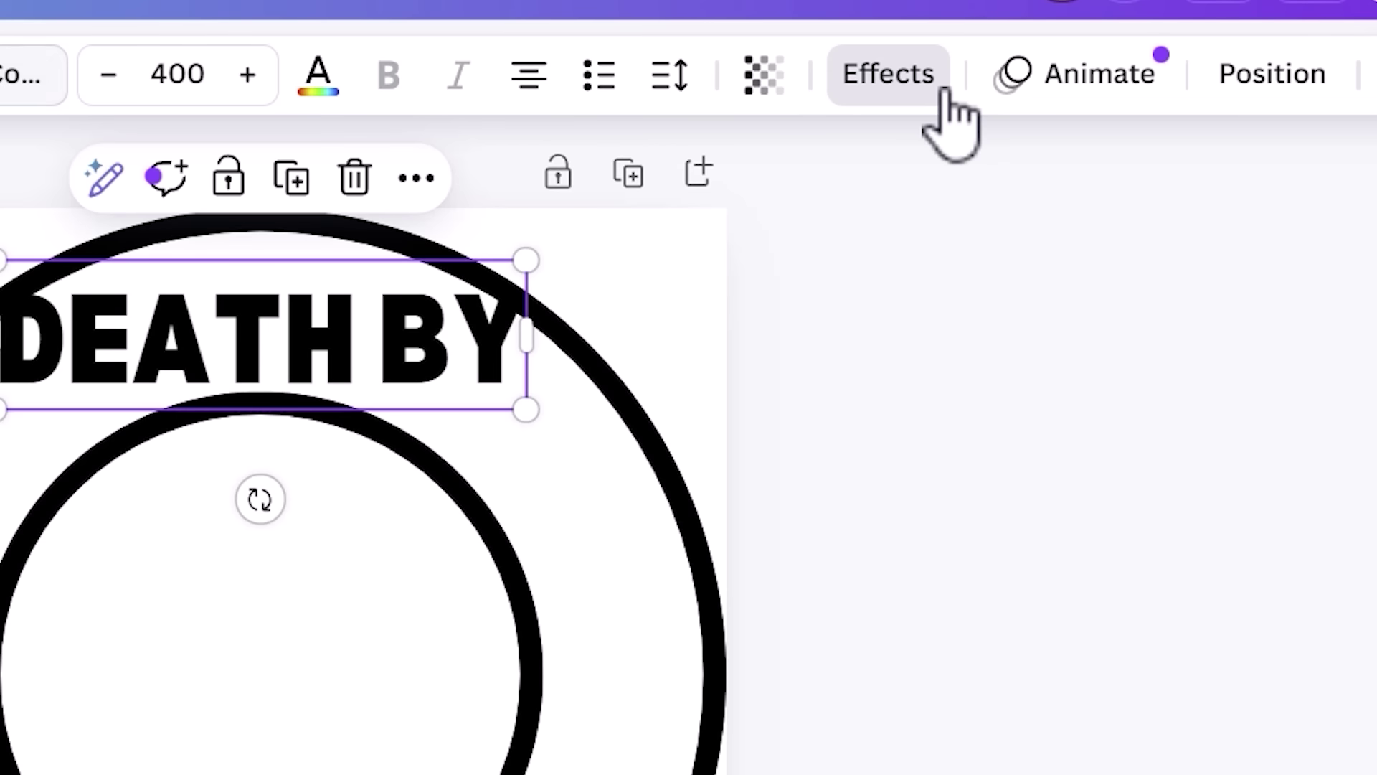
pyautogui.click(254, 590)
pyautogui.moveTo(222, 727); pyautogui.dragTo(246, 731)
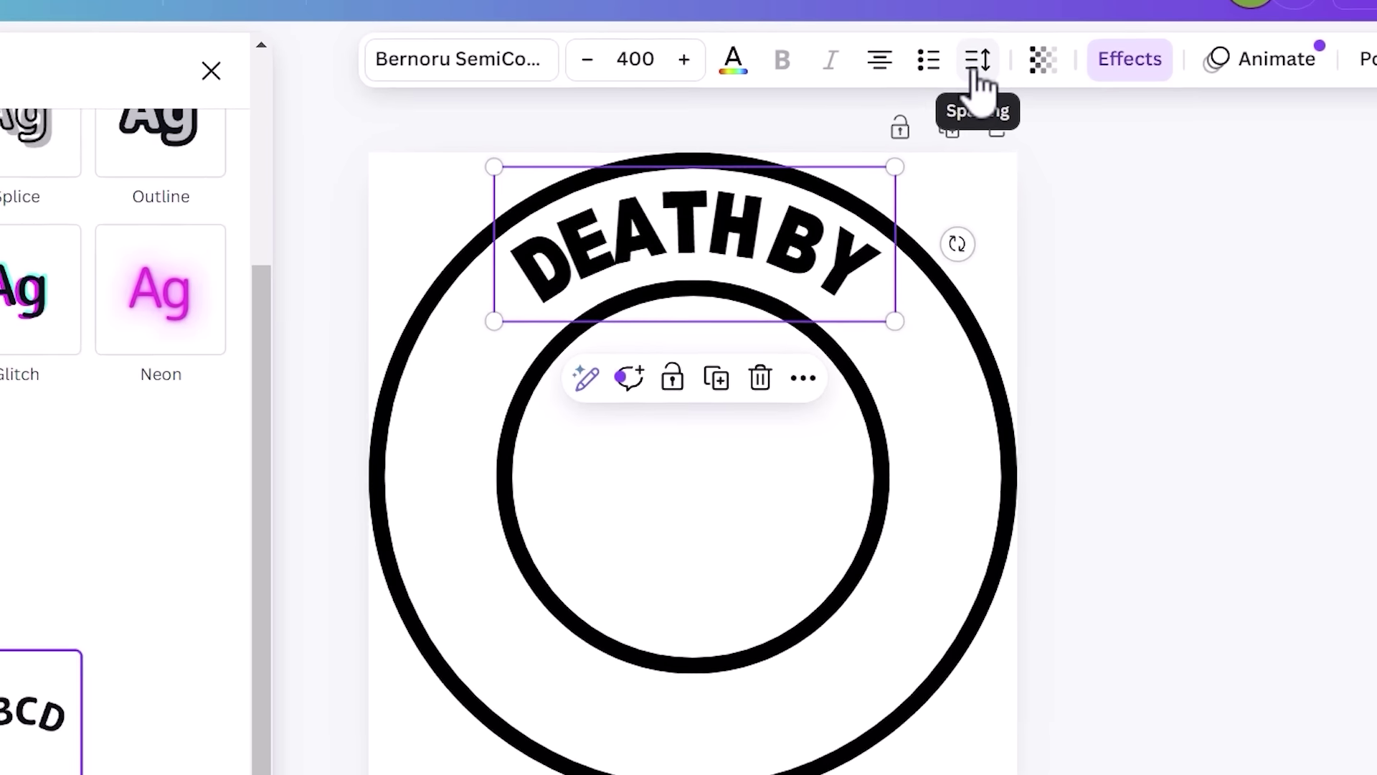
# - Set the "DEATH BY" letter spacing to 38, then enlarge and center the text in the upper band between the two rings
pyautogui.click(977, 63)
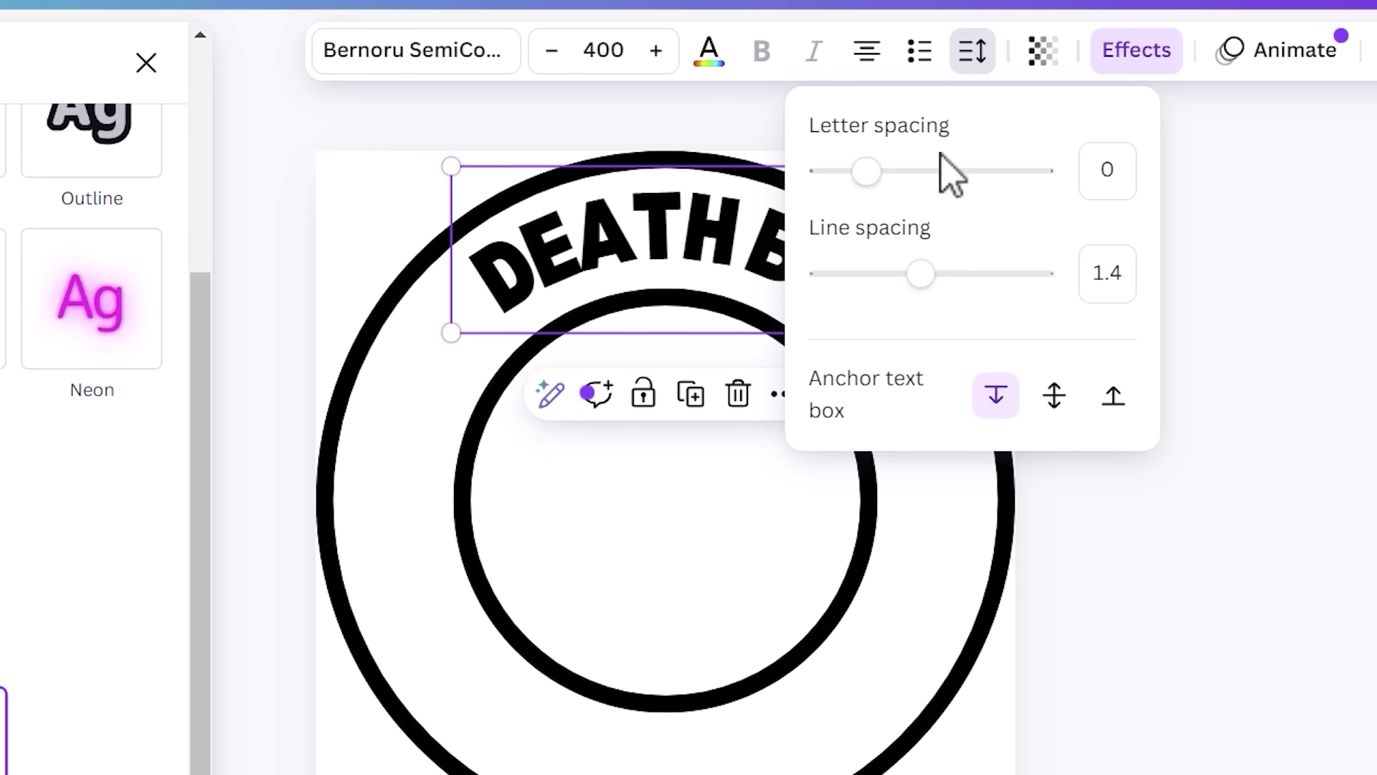
pyautogui.moveTo(896, 181); pyautogui.dragTo(876, 188)
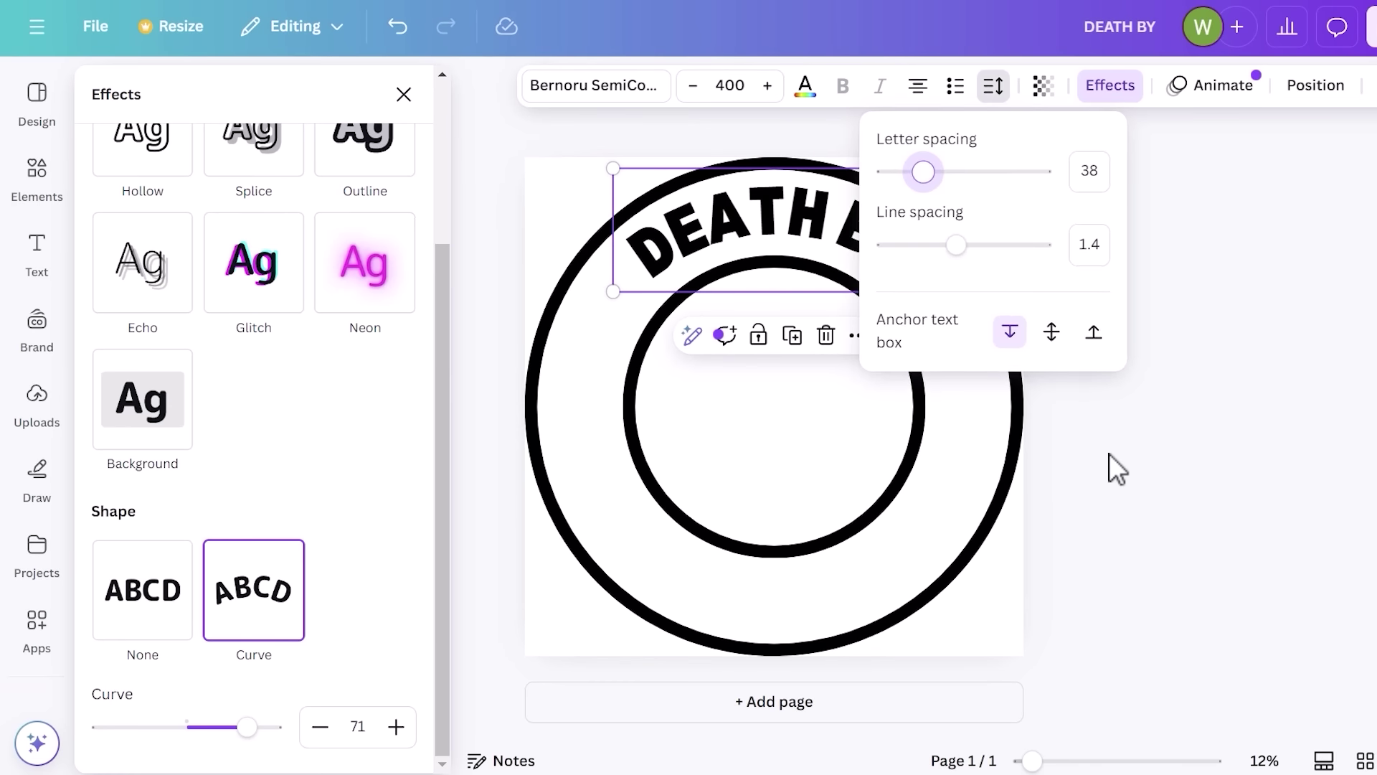
pyautogui.press('Escape')
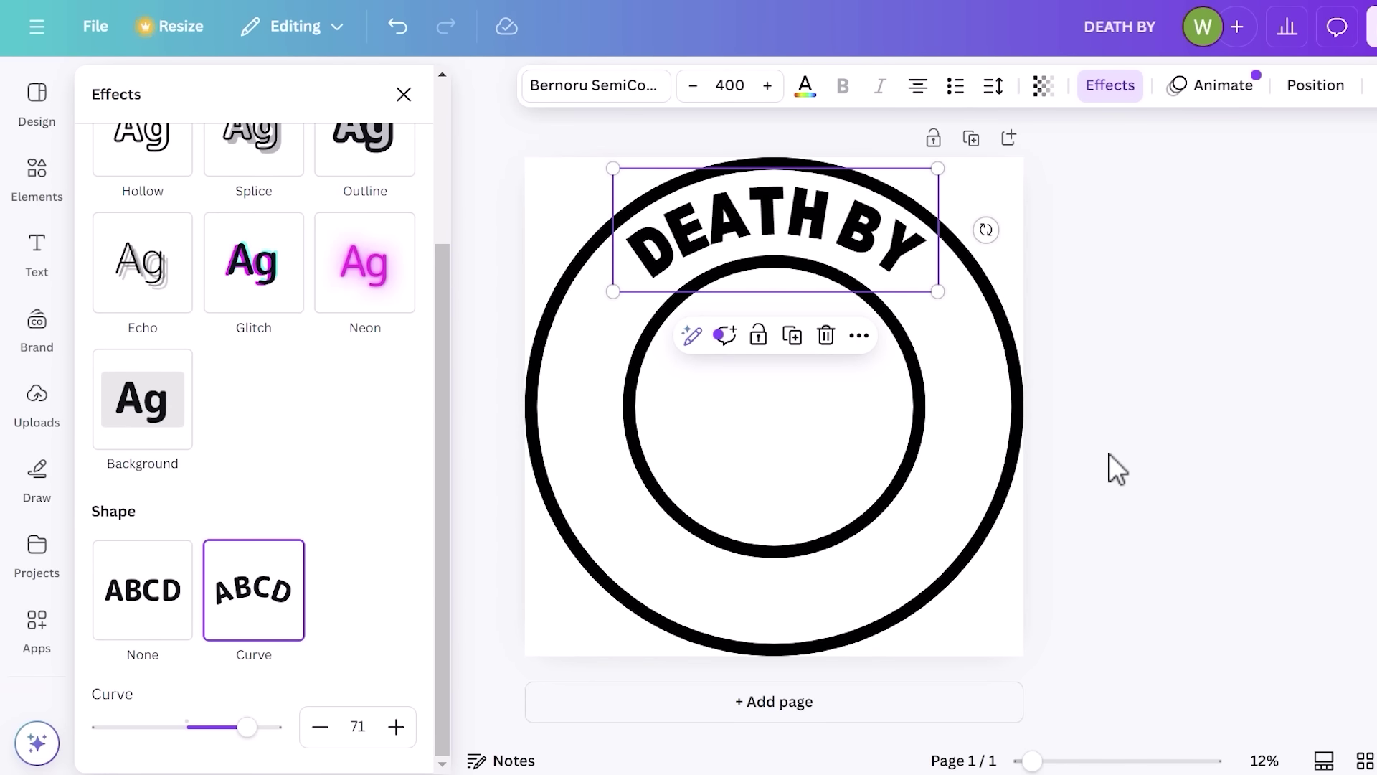
pyautogui.moveTo(938, 292); pyautogui.dragTo(1000, 313)
pyautogui.moveTo(804, 208); pyautogui.dragTo(787, 206)
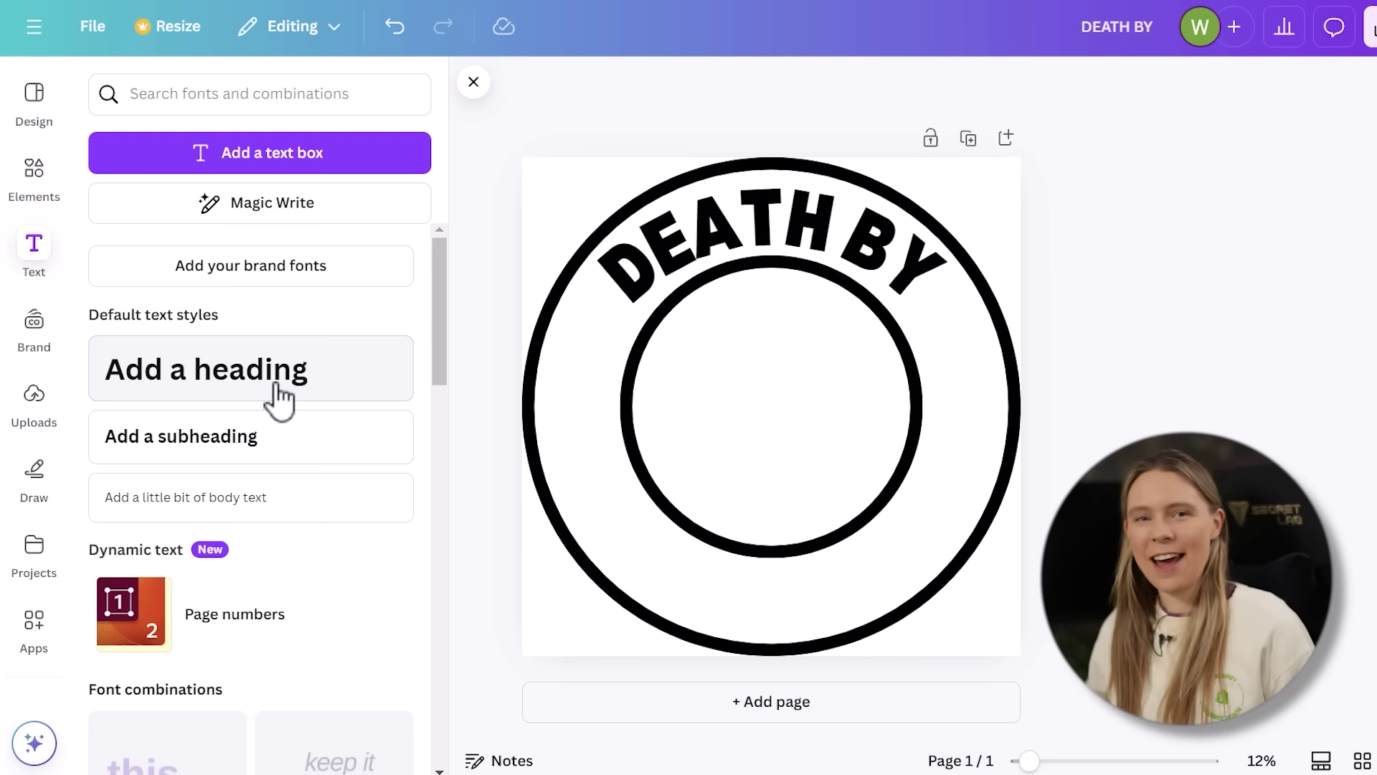
# - Add a heading reading "DECAF" and set its font to Bernoru SemiCondensed
pyautogui.click(301, 358)
pyautogui.write('DECAF')
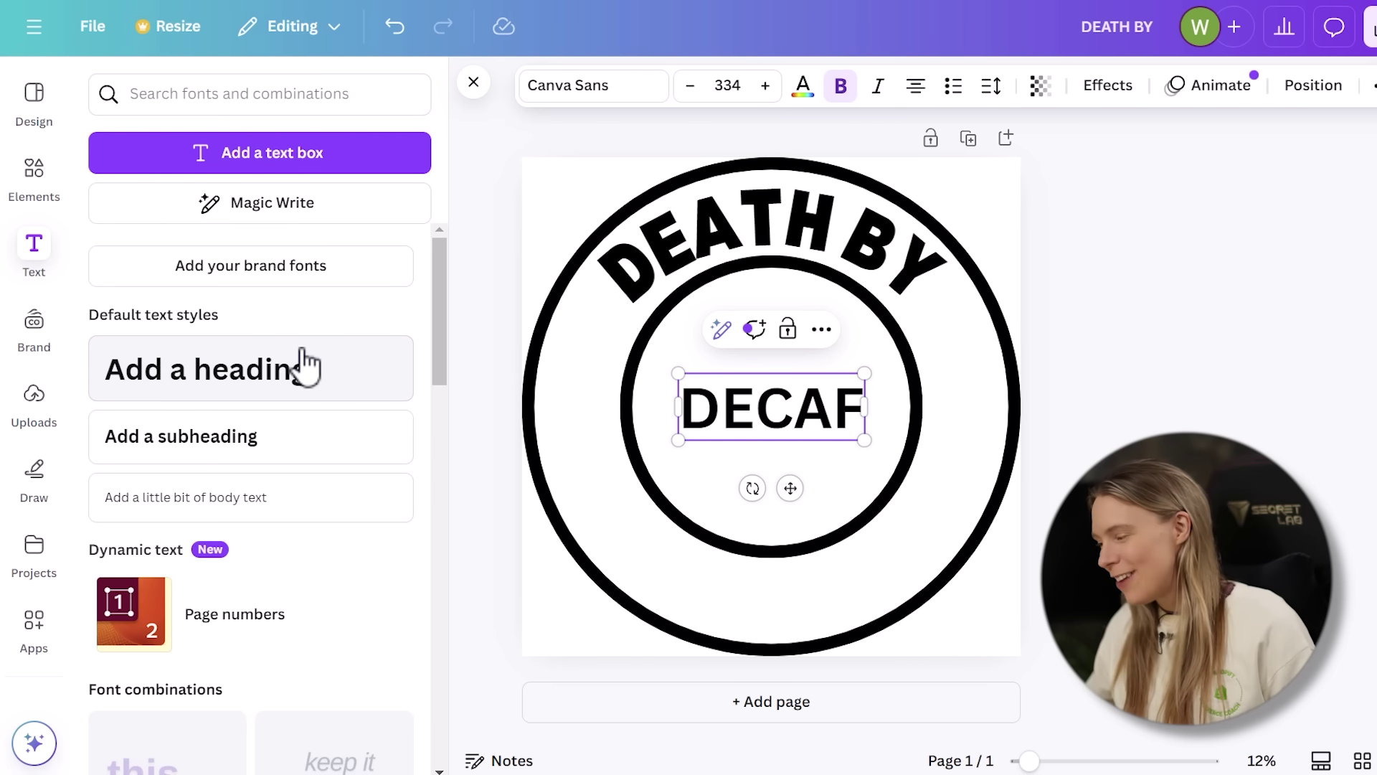
pyautogui.hotkey('ctrl', 'a')
pyautogui.click(547, 86)
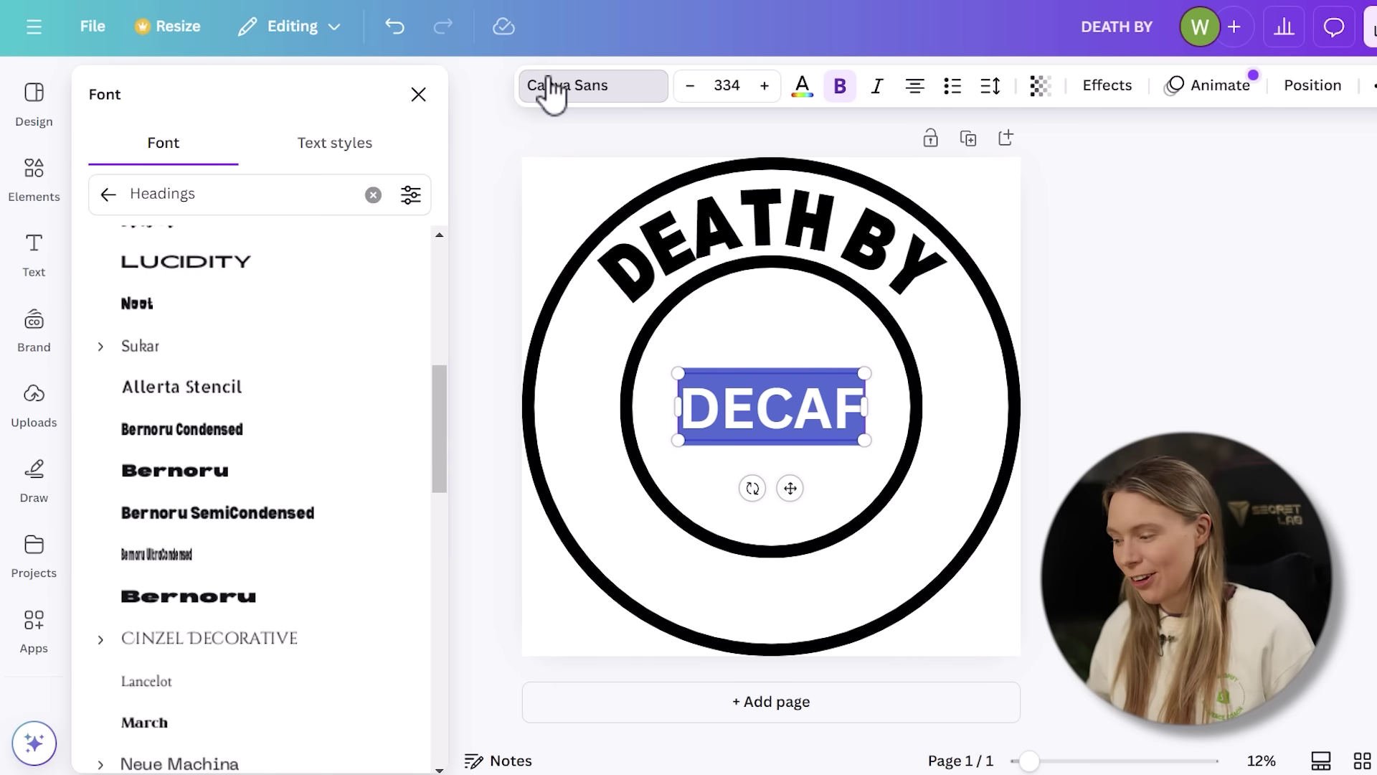
pyautogui.click(246, 524)
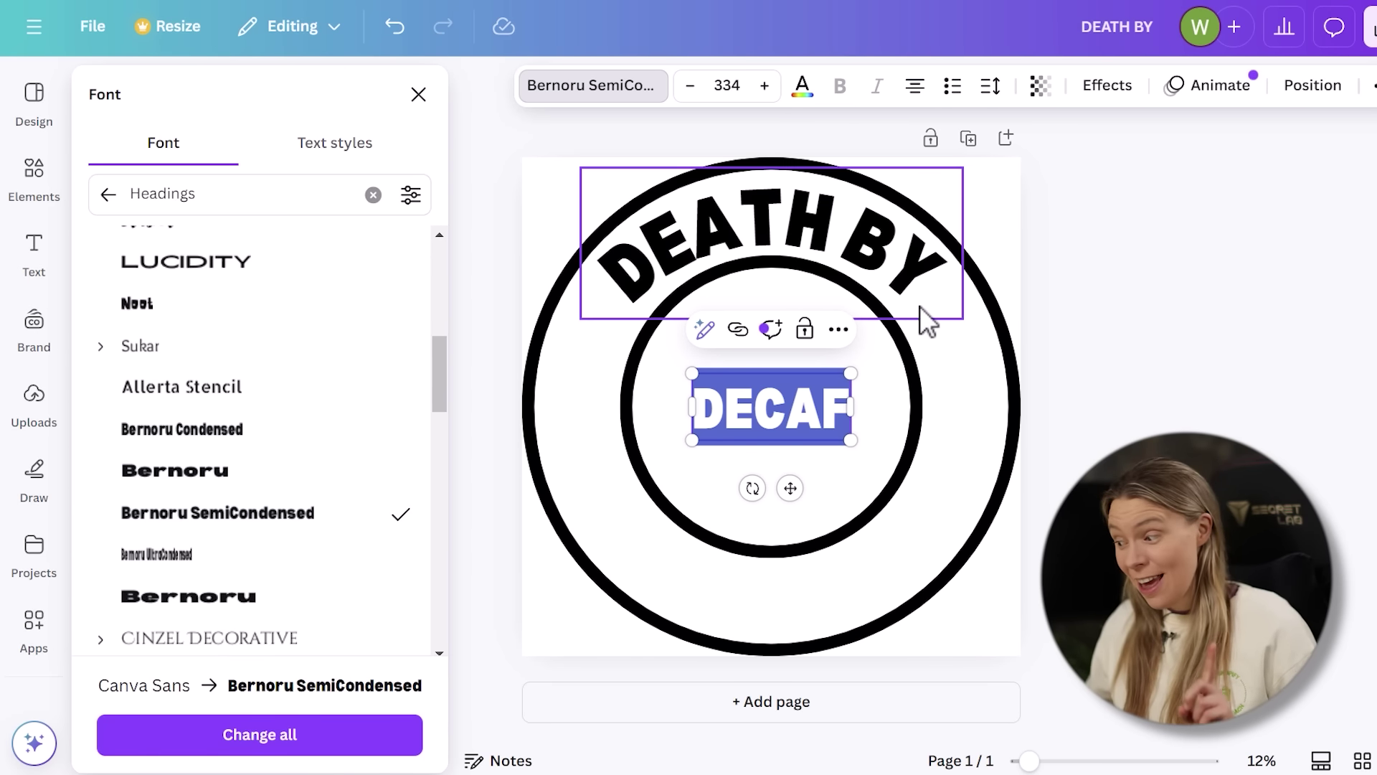
# - Apply the Curve effect to the "DECAF" text and bend it upward at the ends with a curve value of -84
pyautogui.click(1110, 87)
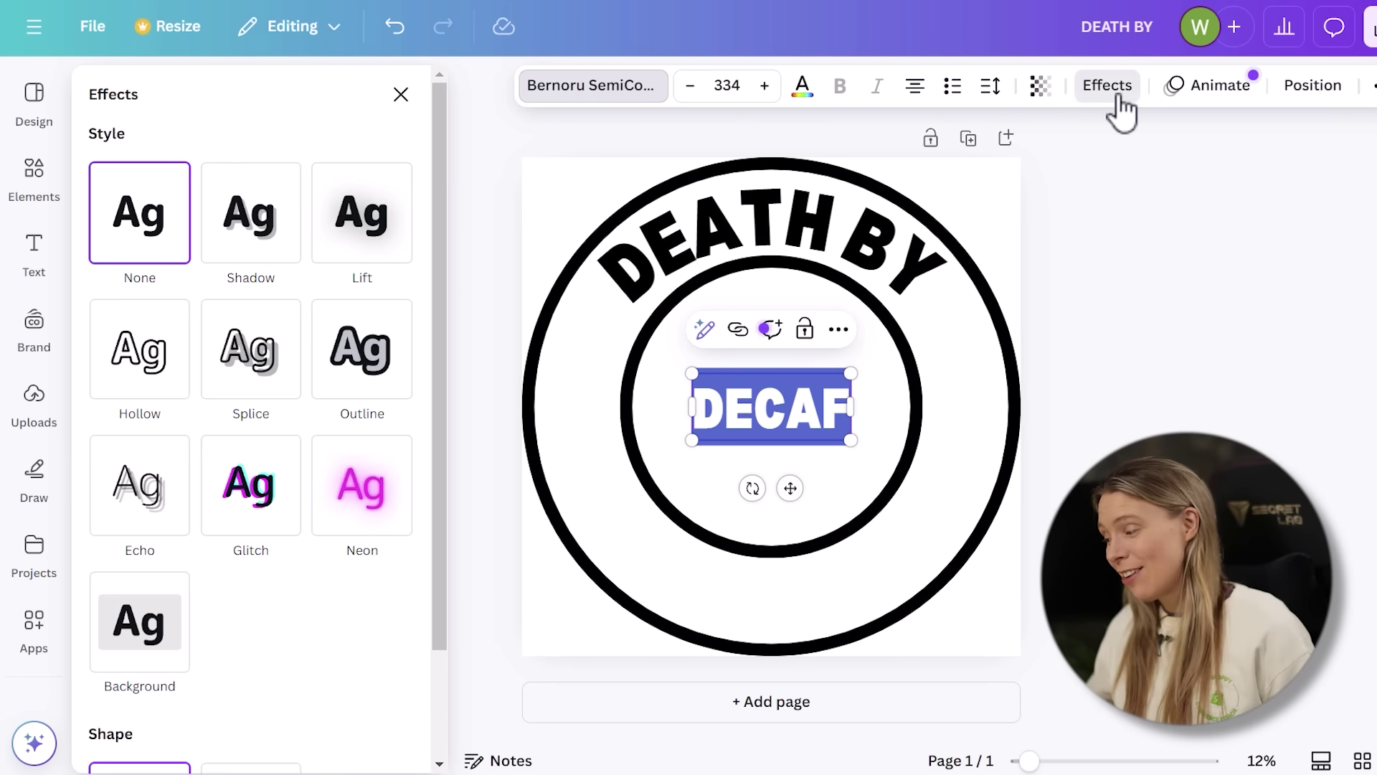
pyautogui.moveTo(439, 633); pyautogui.dragTo(445, 760)
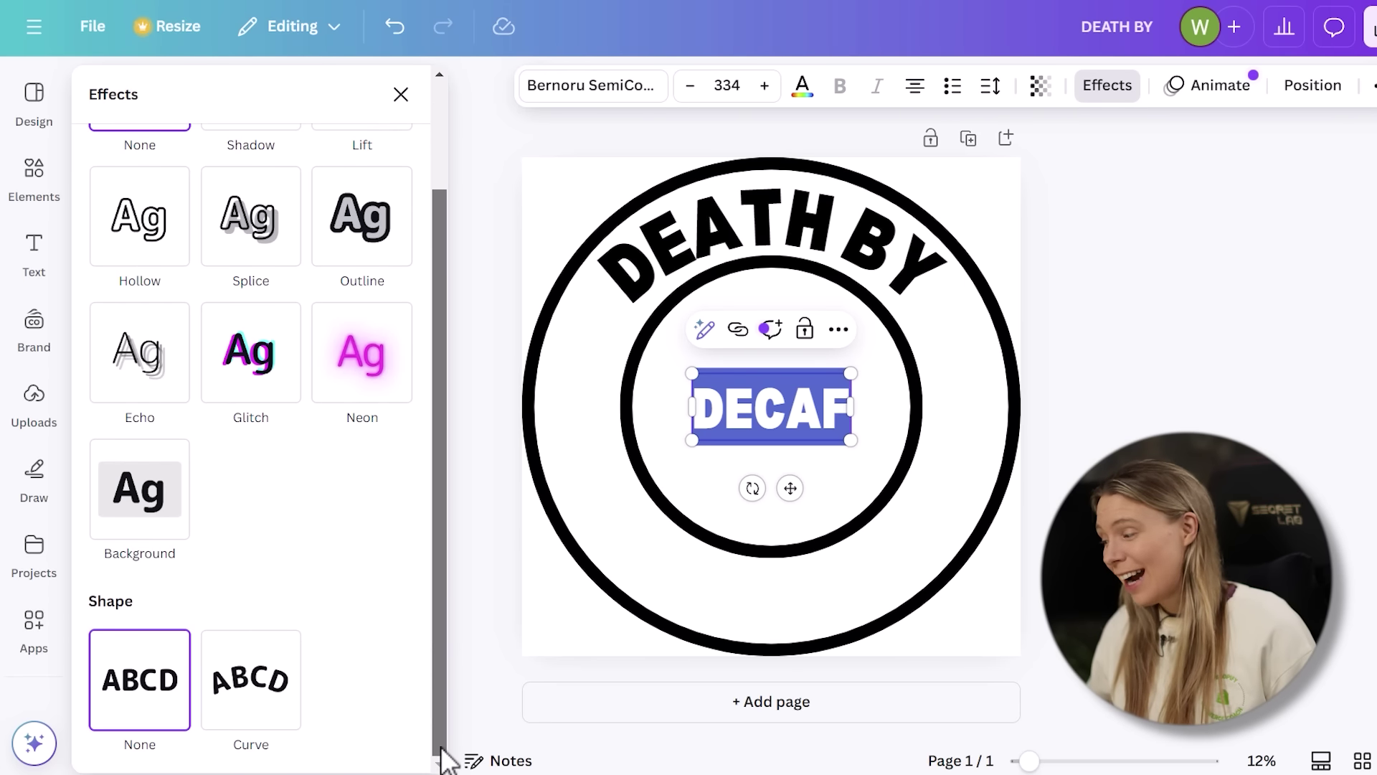
pyautogui.click(243, 704)
pyautogui.scroll(-2, 424, 676)
pyautogui.moveTo(269, 727); pyautogui.dragTo(109, 651)
# - Move the "DECAF" text into the lower band between the rings, enlarge it to fill the band and center it
pyautogui.moveTo(694, 467); pyautogui.dragTo(759, 595)
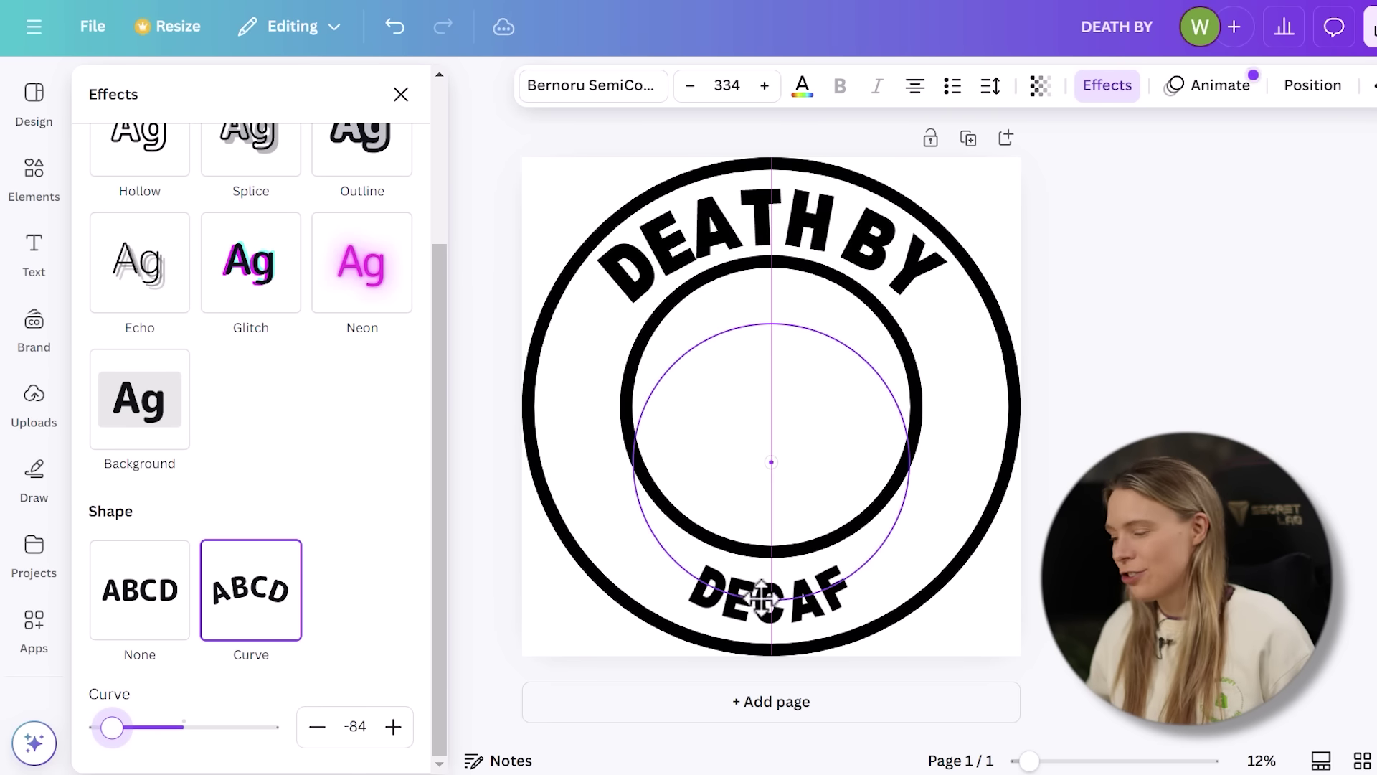
pyautogui.moveTo(675, 543); pyautogui.dragTo(553, 492)
pyautogui.moveTo(729, 615); pyautogui.dragTo(783, 608)
pyautogui.moveTo(629, 647); pyautogui.dragTo(636, 639)
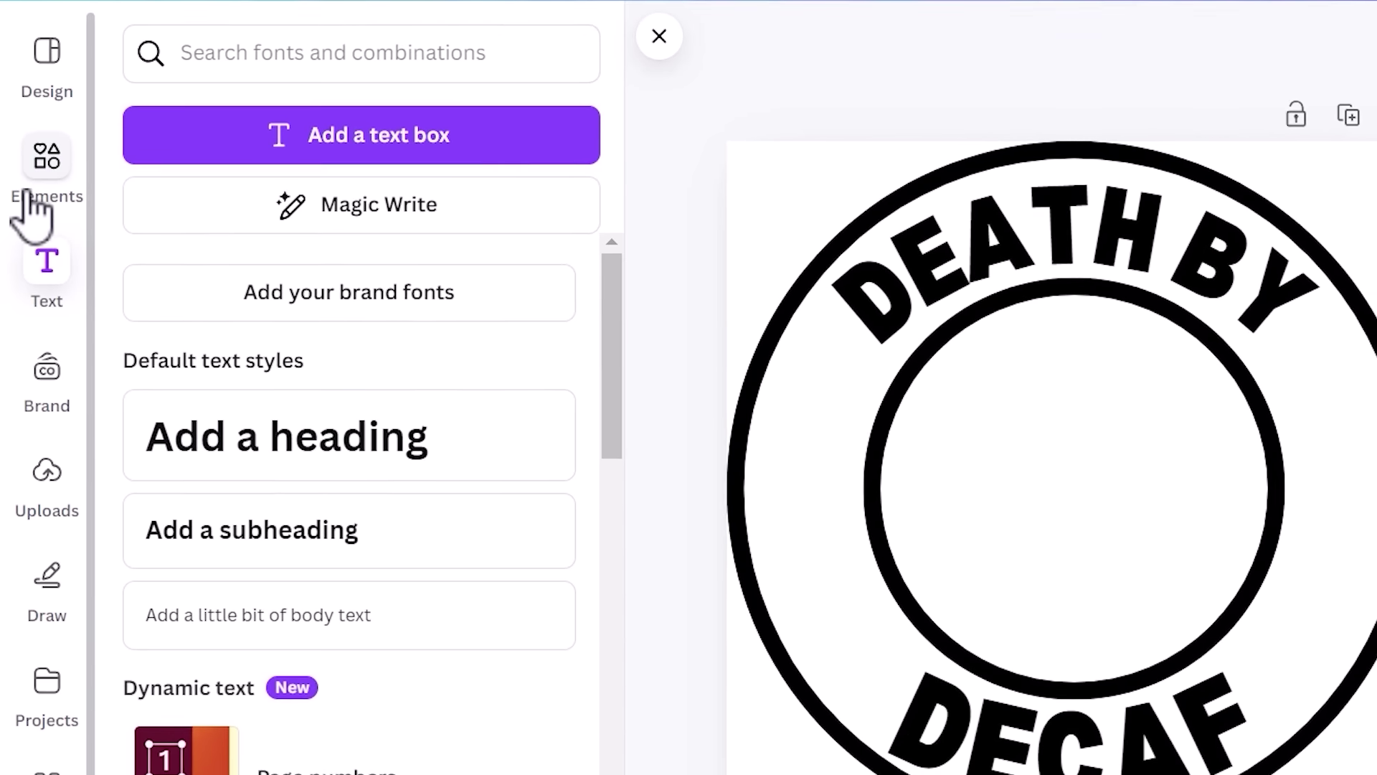
# - Search the design elements for "SKELETON drinking coffee" and browse only the graphics results
pyautogui.click(30, 187)
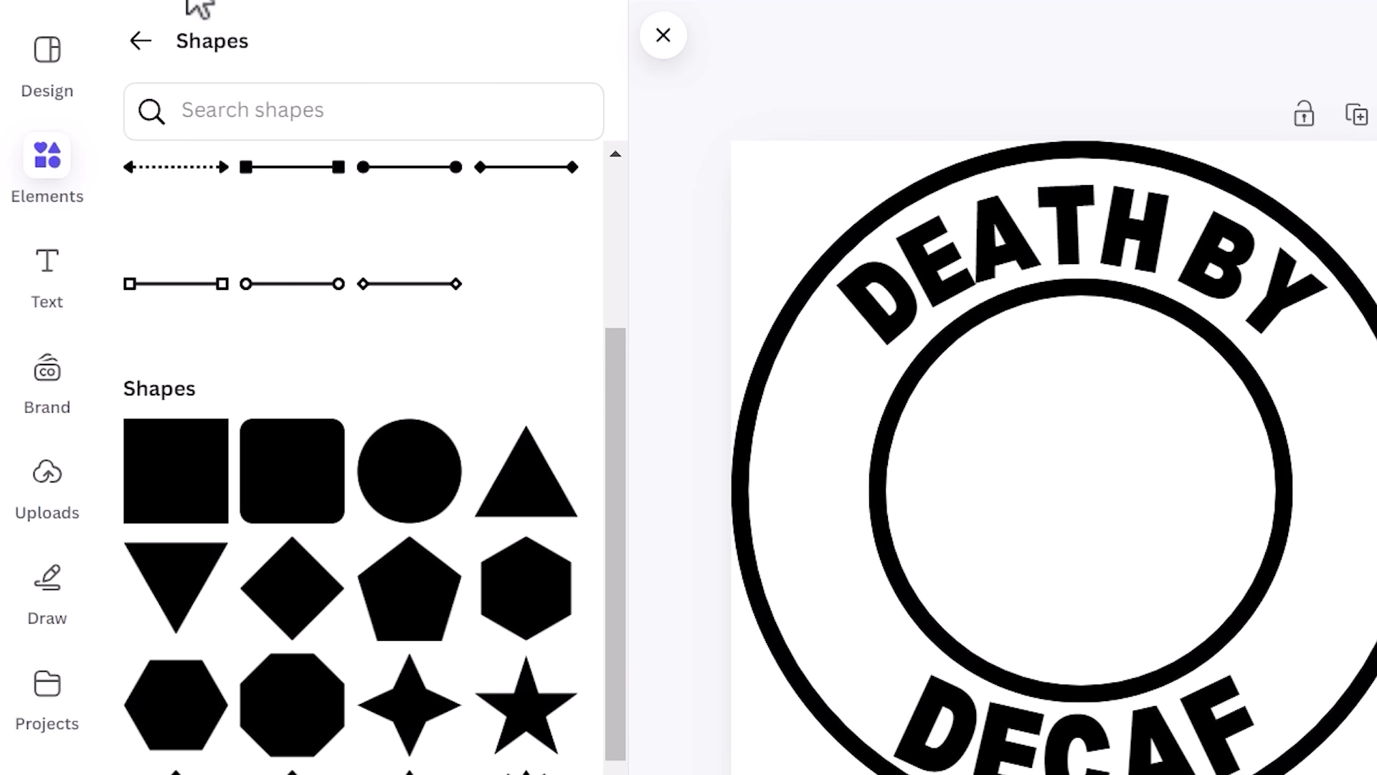
pyautogui.click(138, 41)
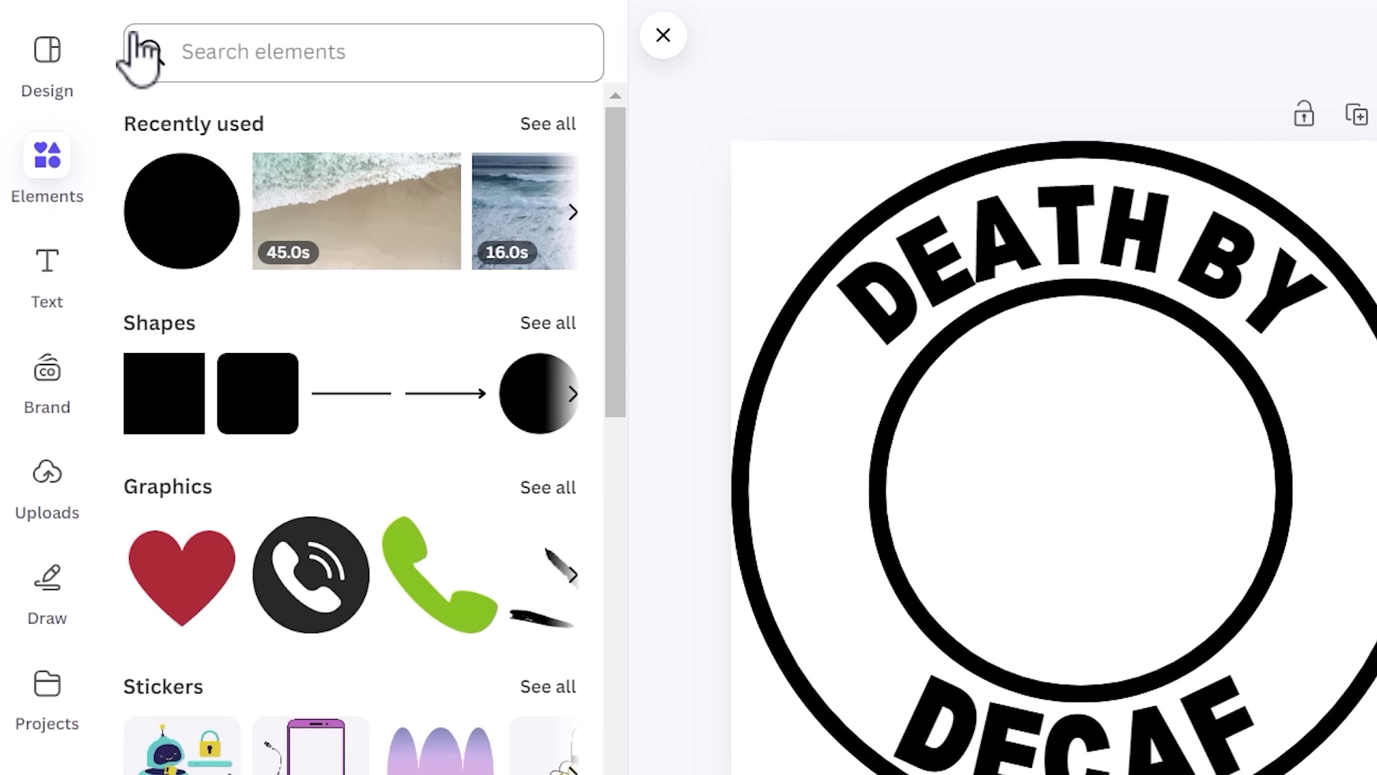
pyautogui.click(434, 58)
pyautogui.write('SKELET')
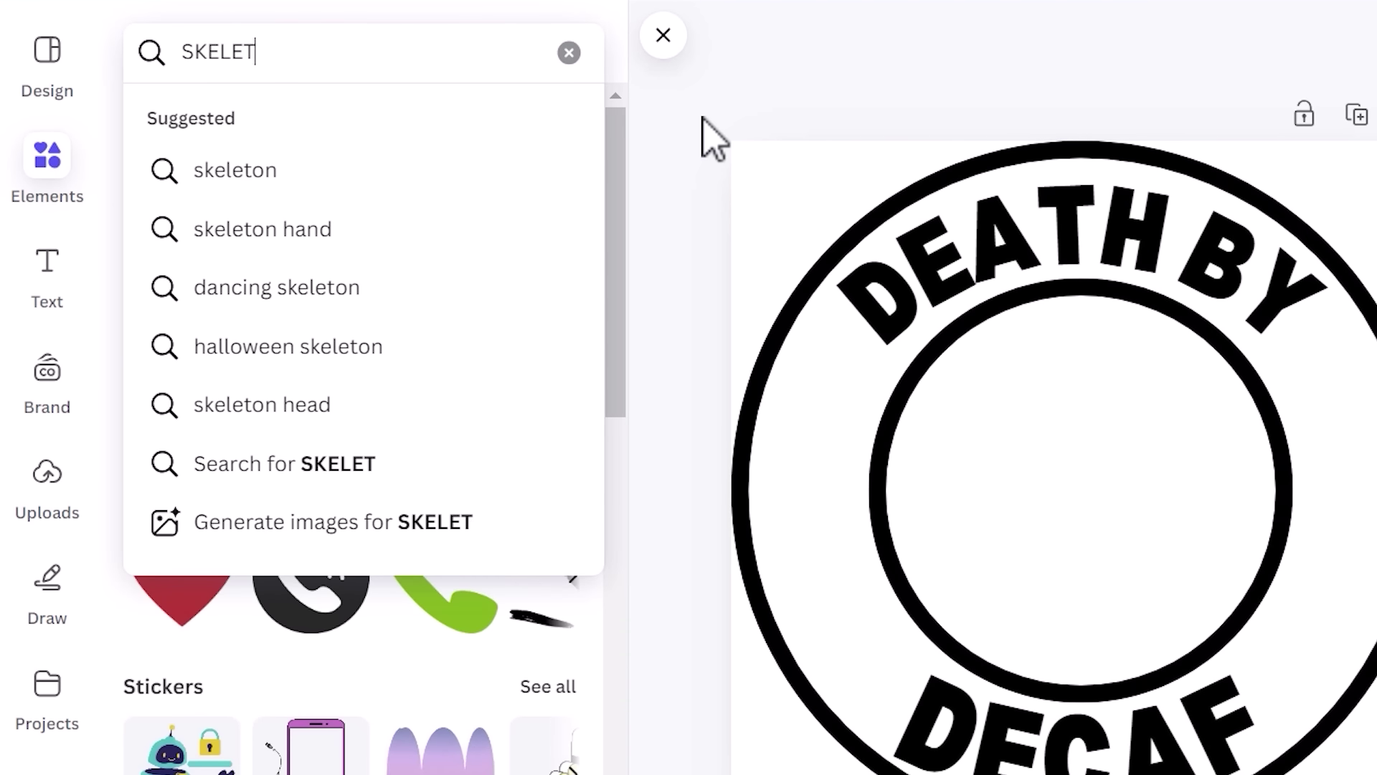
pyautogui.write('ON drinking coffee')
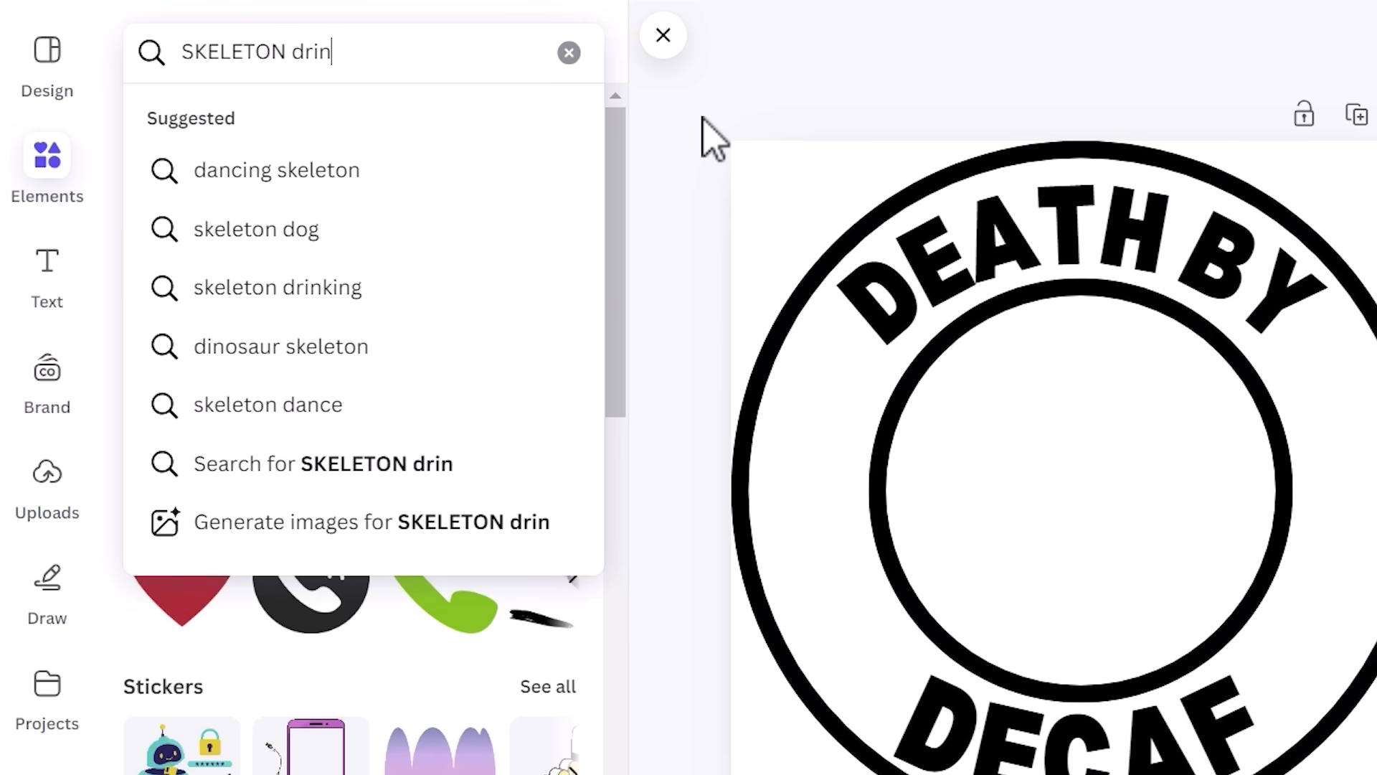
pyautogui.press('Return')
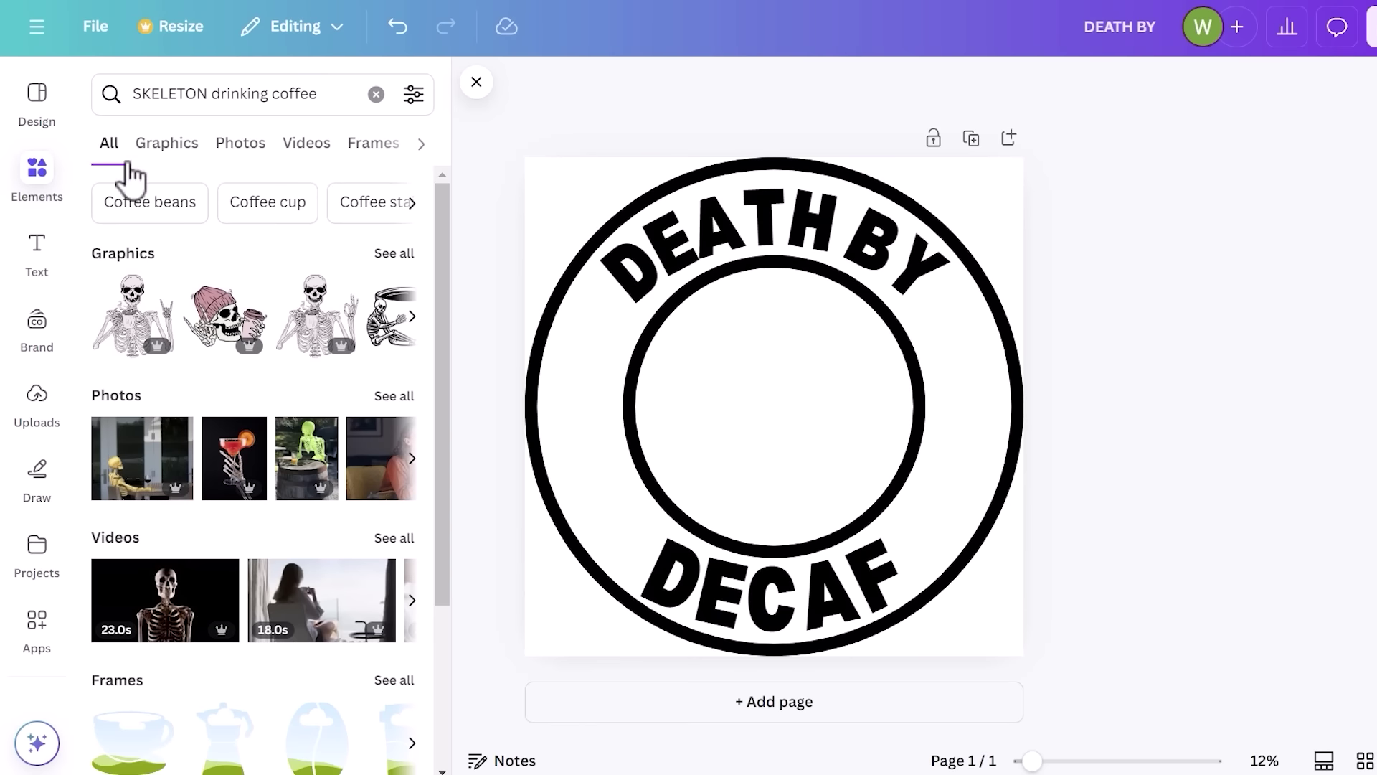
pyautogui.click(229, 120)
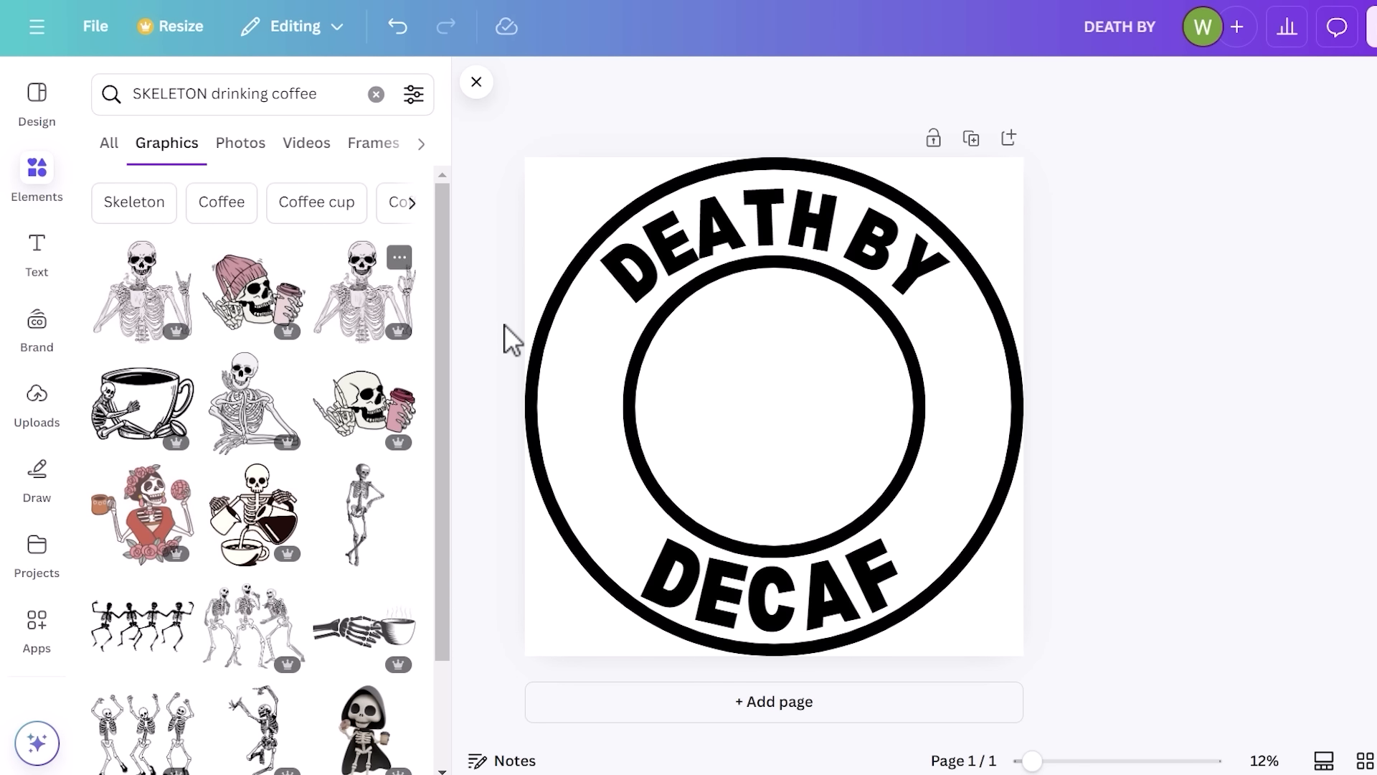
pyautogui.moveTo(439, 268); pyautogui.dragTo(439, 285)
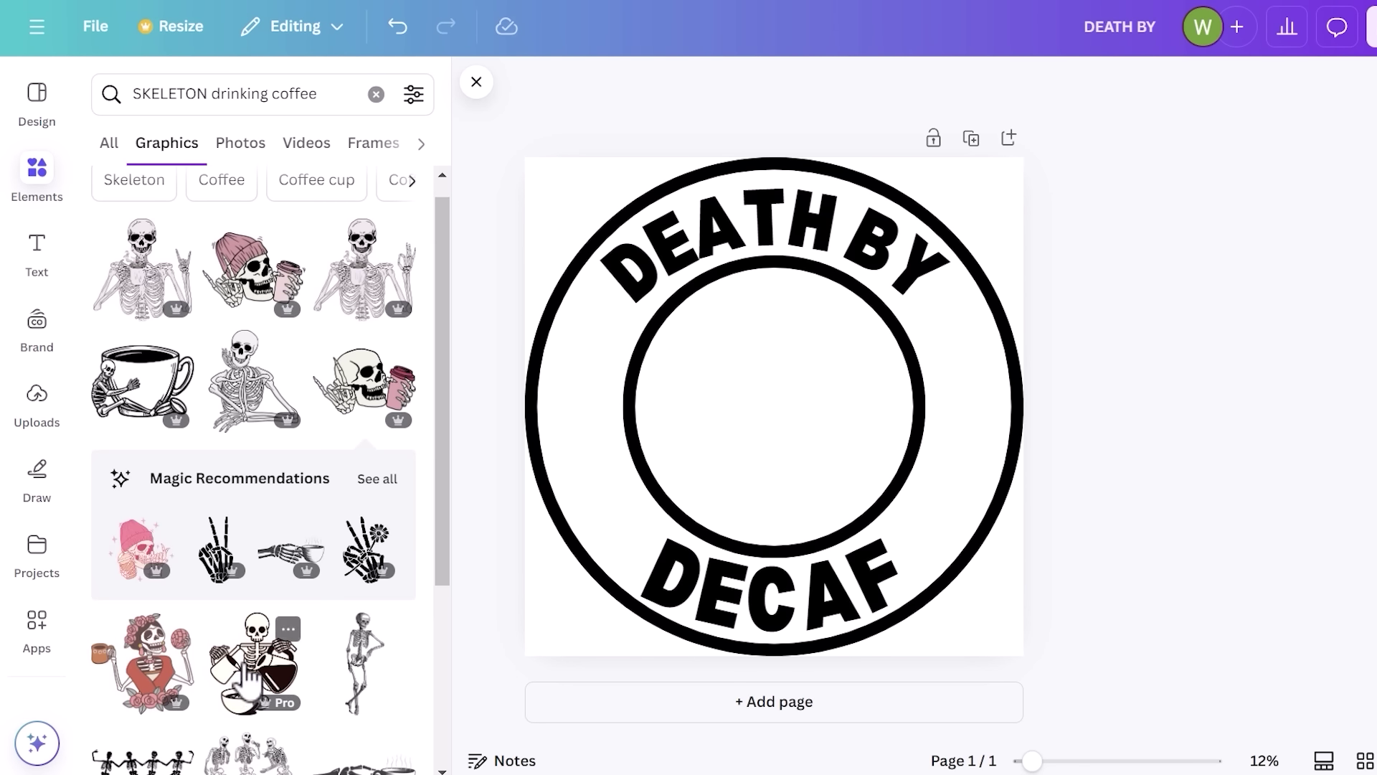
# - Add the graphic of a skeleton pouring coffee into a cup, enlarge it and center it inside the inner circle
pyautogui.click(247, 674)
pyautogui.moveTo(602, 208); pyautogui.dragTo(700, 316)
pyautogui.moveTo(835, 396); pyautogui.dragTo(785, 335)
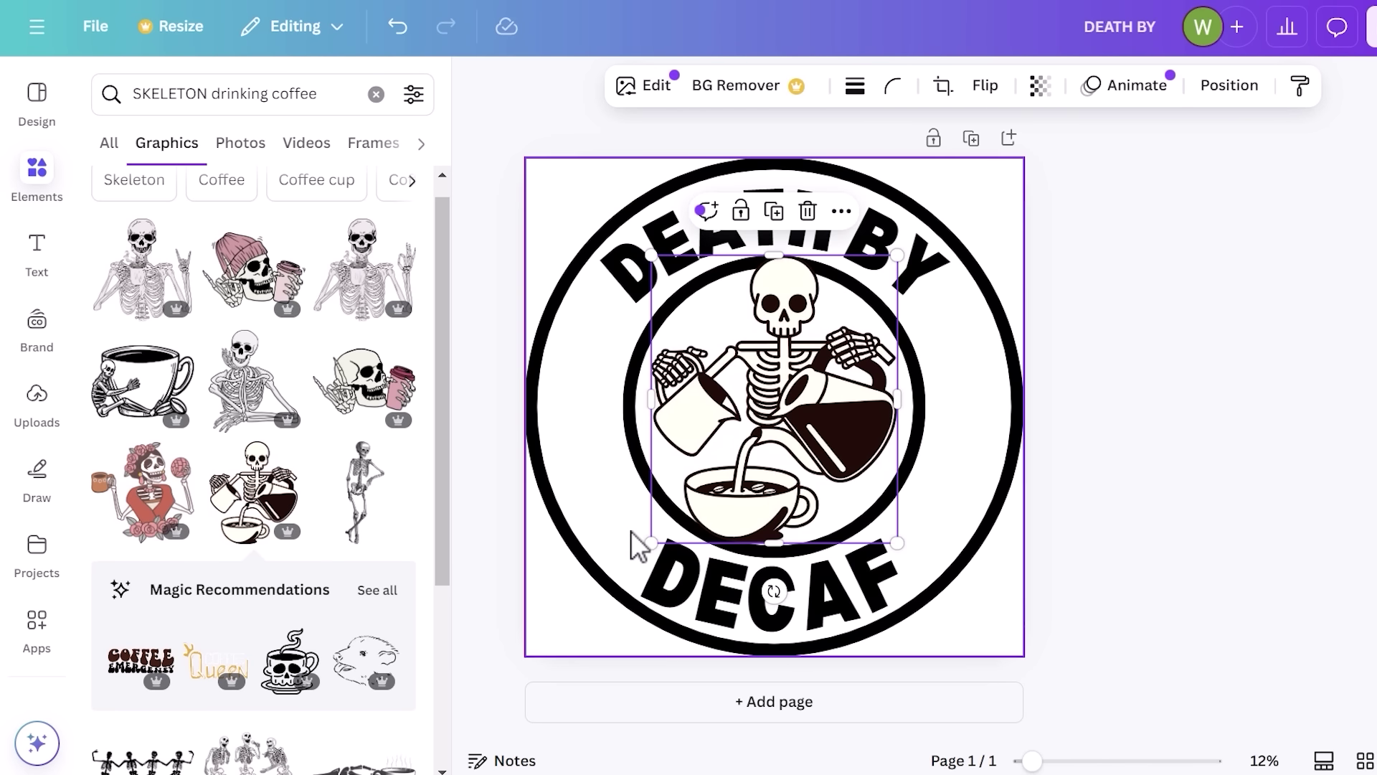
pyautogui.moveTo(638, 552); pyautogui.dragTo(636, 554)
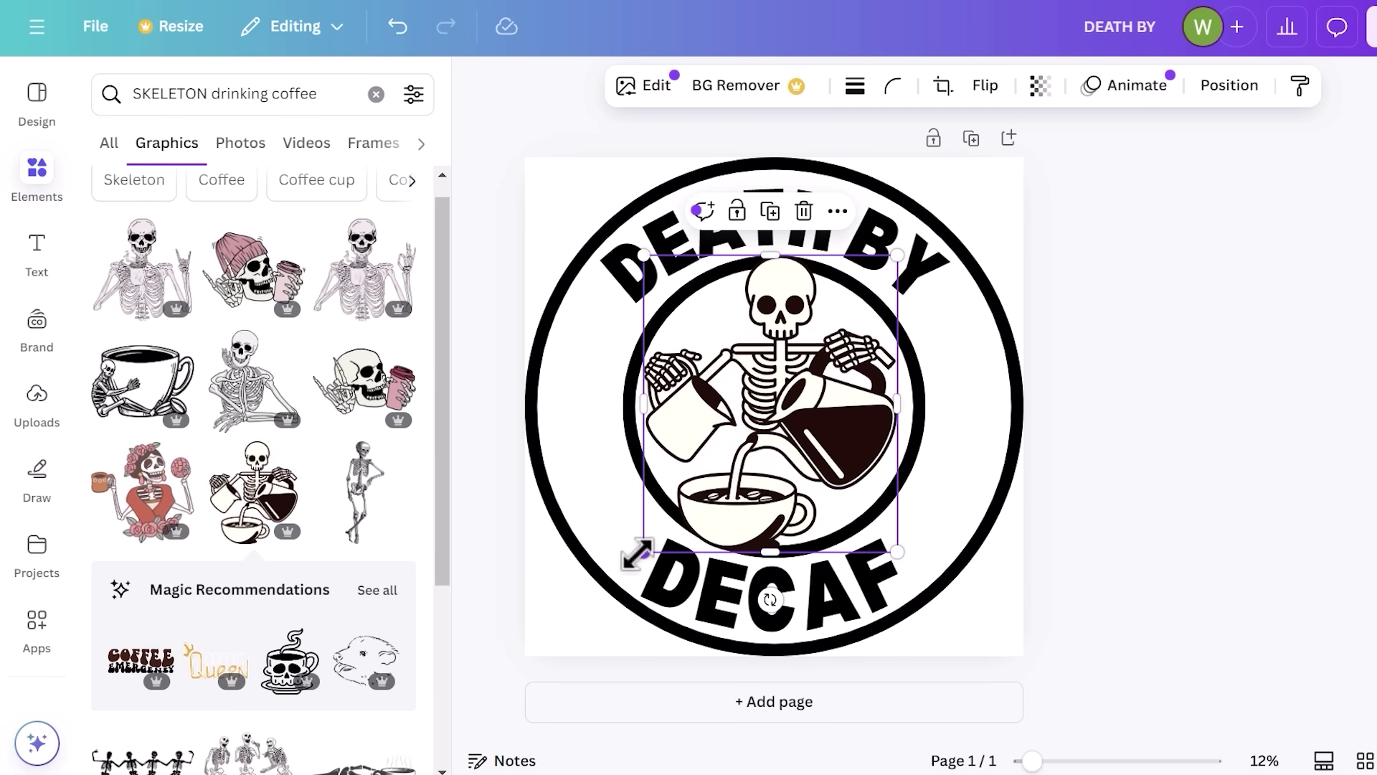
pyautogui.moveTo(817, 419); pyautogui.dragTo(820, 414)
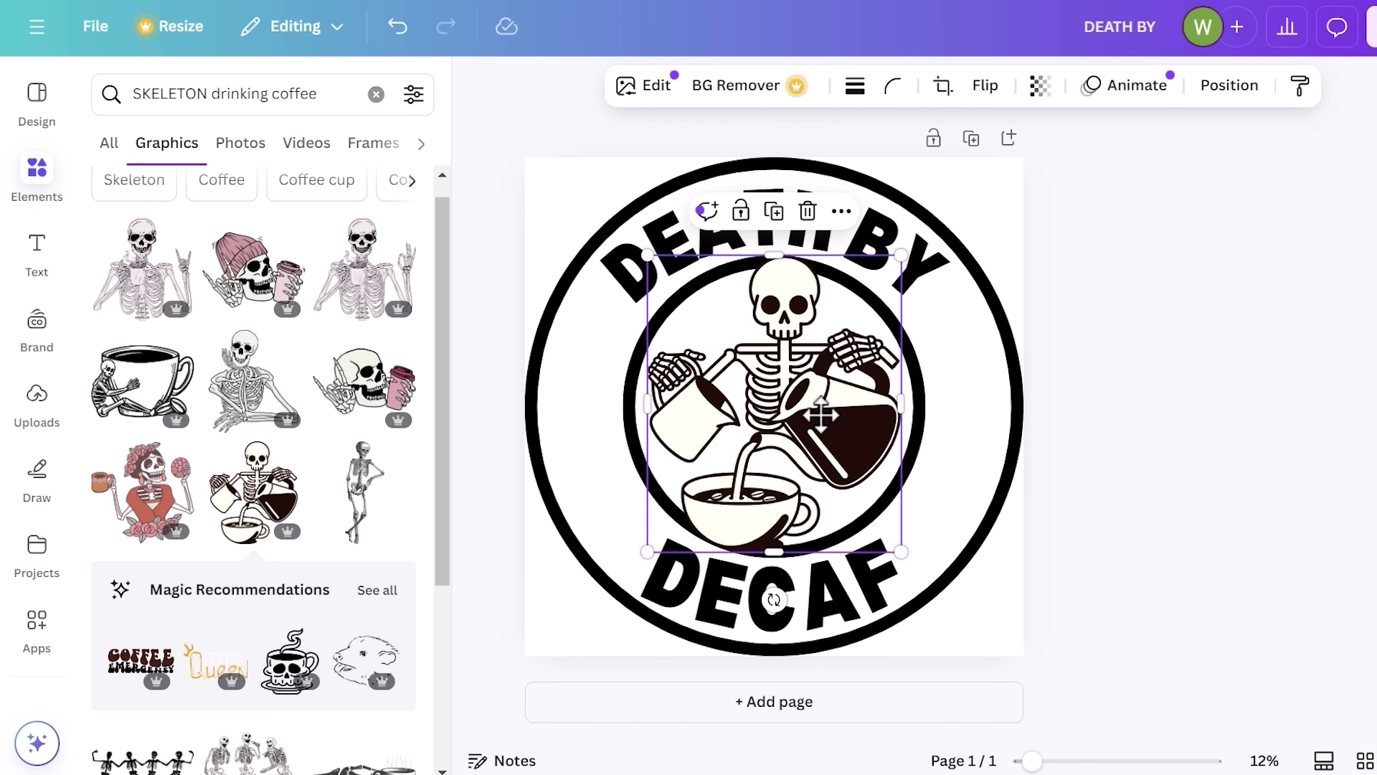
# - Try a horizontal flip on the skeleton graphic and restore its original orientation
pyautogui.click(985, 85)
pyautogui.click(986, 143)
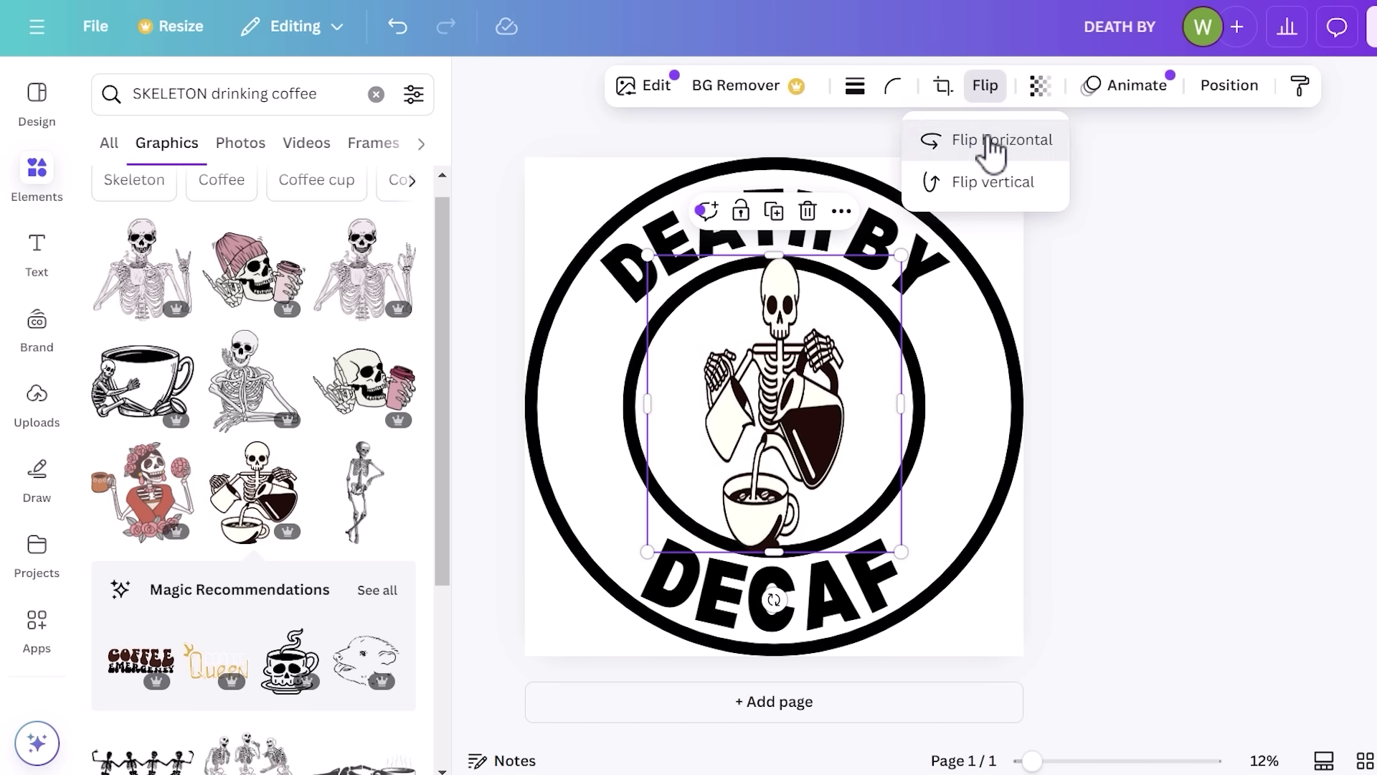
pyautogui.click(989, 144)
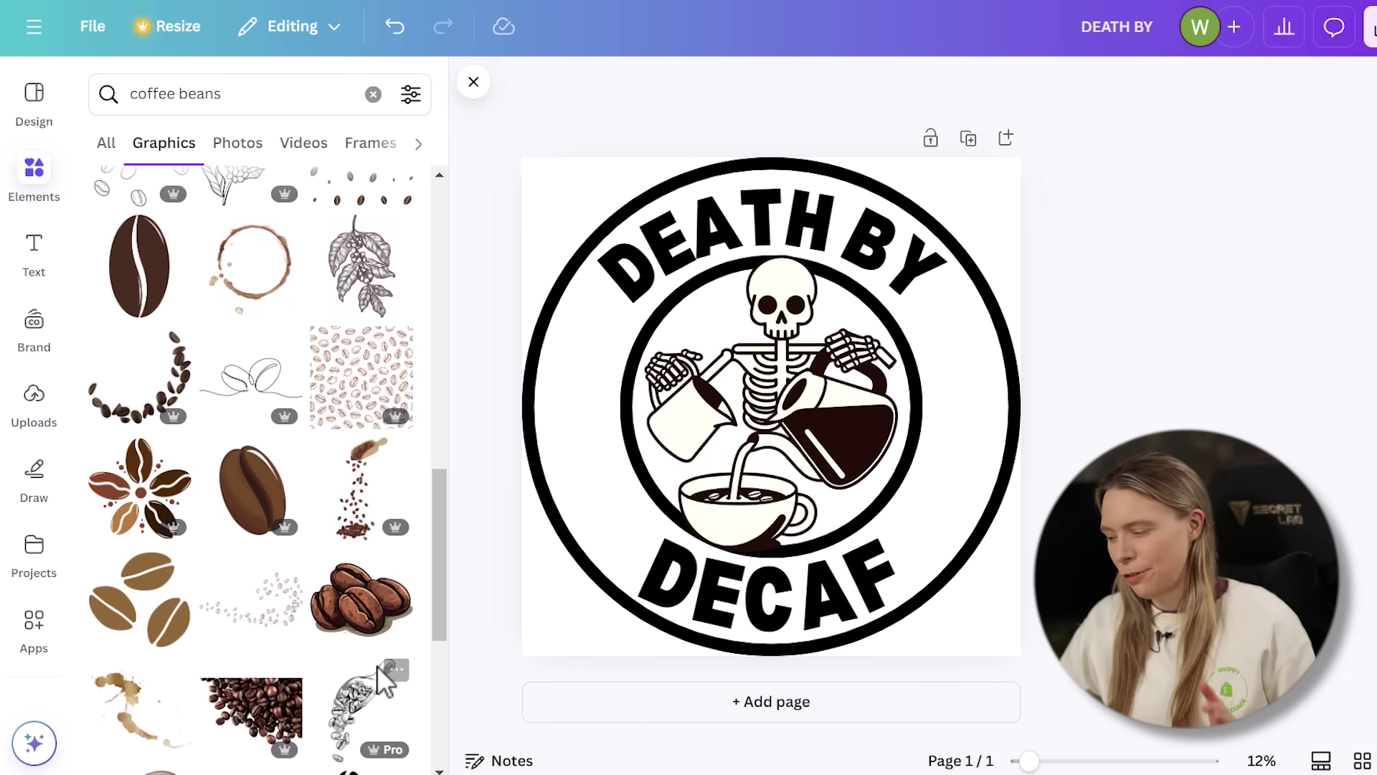
# - Add the black three-bean coffee graphic, shrink it, place it in the left side of the ring band and rotate it slightly clockwise
pyautogui.moveTo(441, 548); pyautogui.dragTo(441, 625)
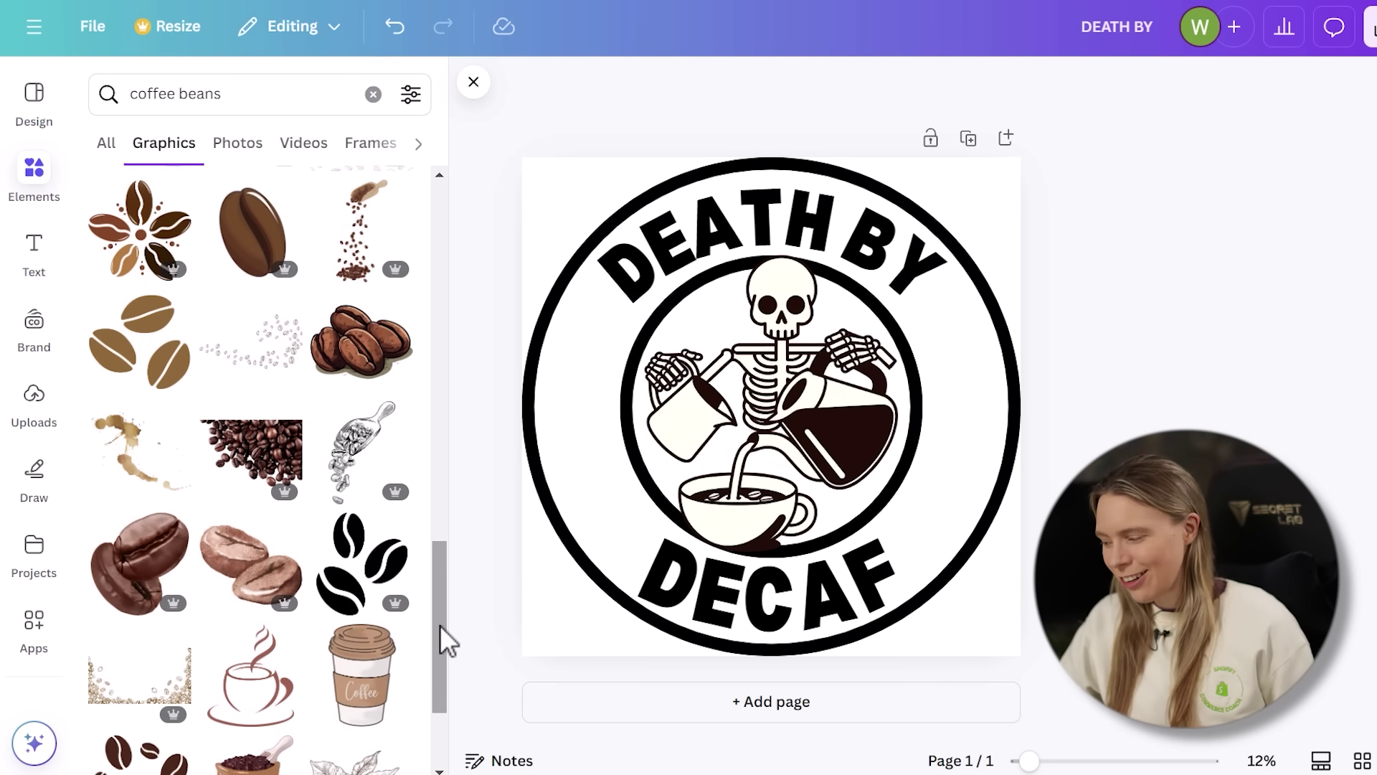
pyautogui.click(369, 578)
pyautogui.moveTo(744, 443); pyautogui.dragTo(608, 455)
pyautogui.moveTo(712, 302); pyautogui.dragTo(577, 391)
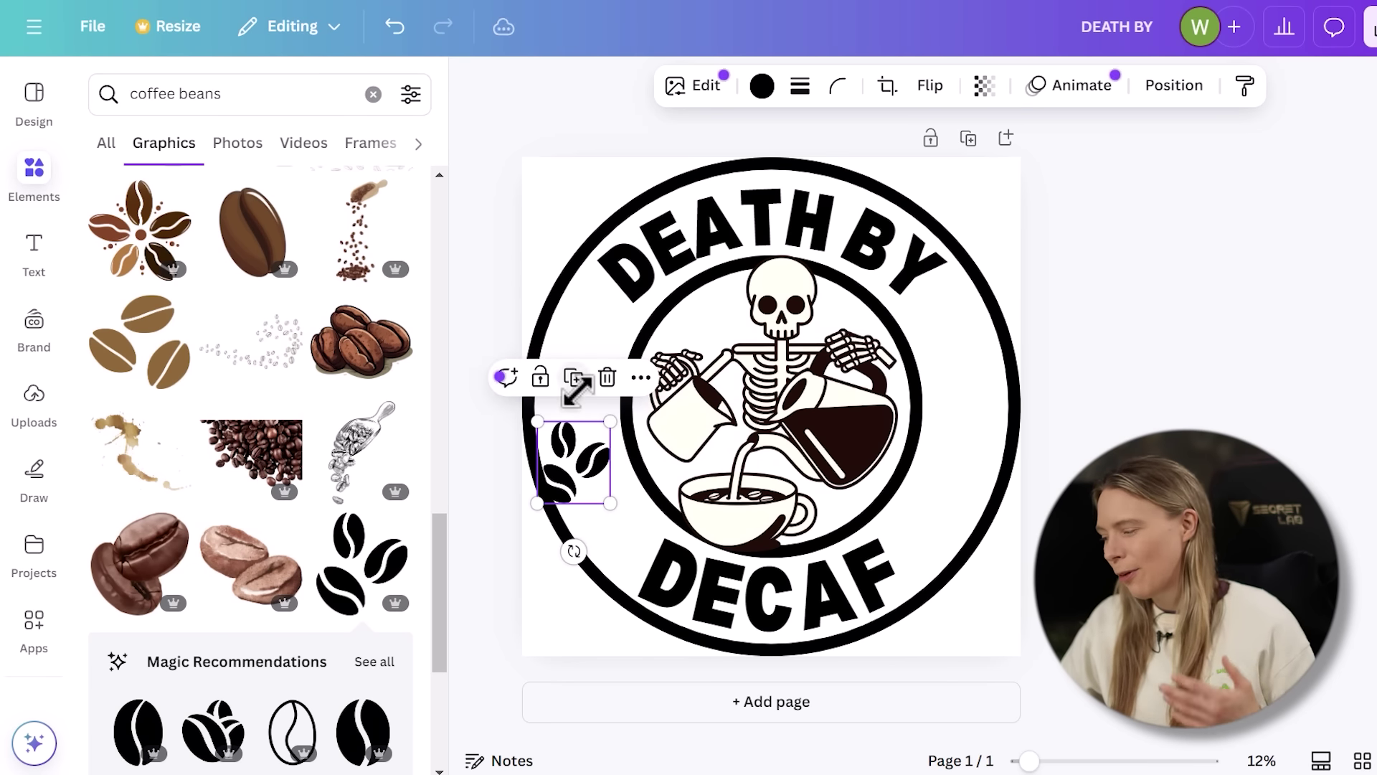
pyautogui.moveTo(574, 463); pyautogui.dragTo(581, 407)
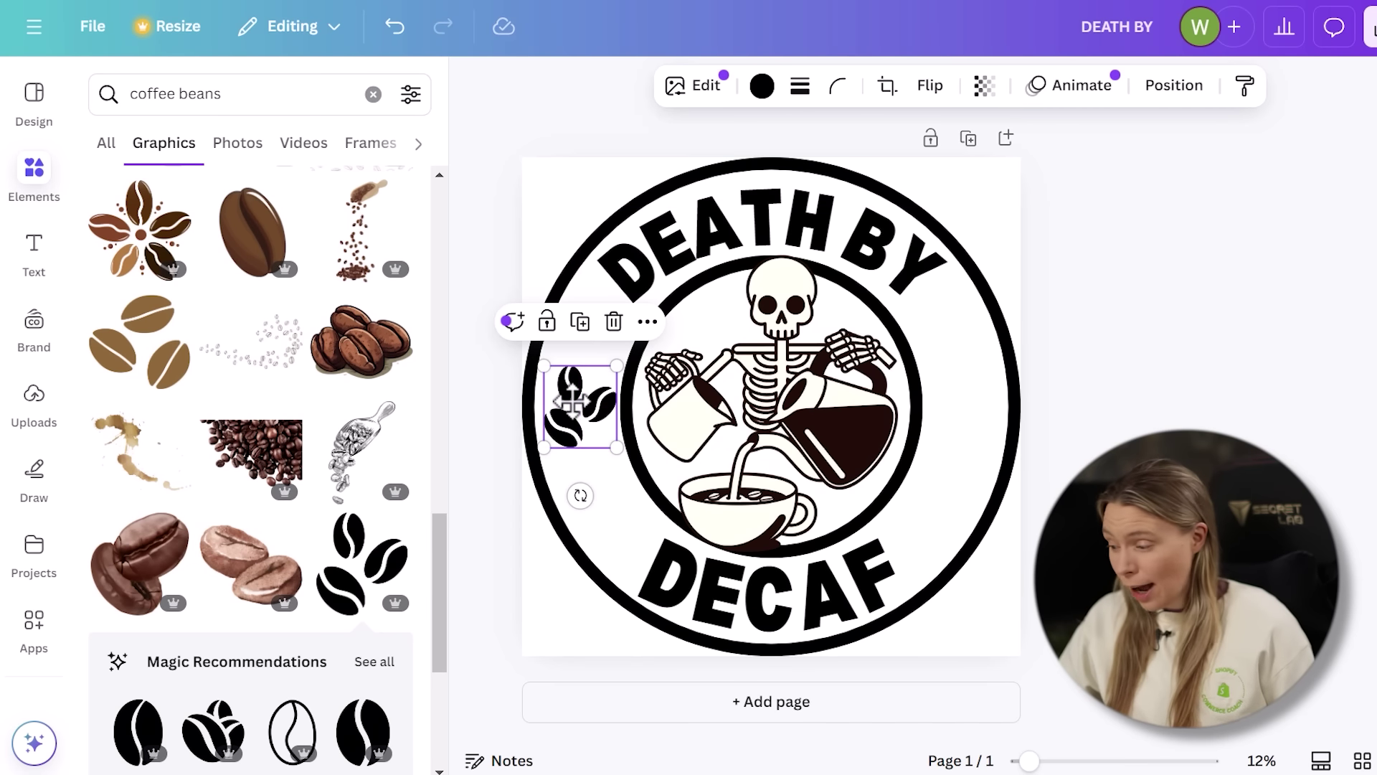
pyautogui.moveTo(578, 494); pyautogui.dragTo(569, 495)
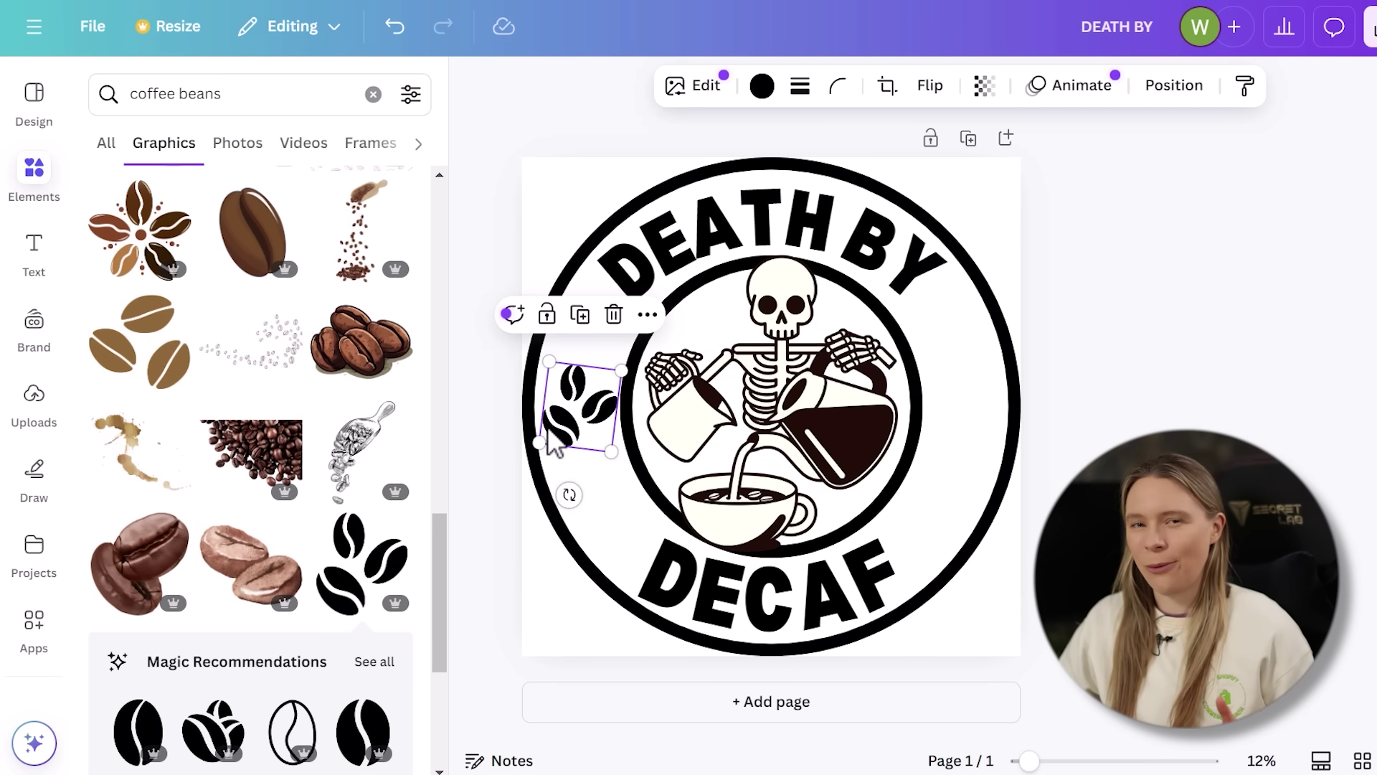
# - Nudge the three-bean graphic into place in the ring band, then copy it and place the duplicate in the band's opposite side
pyautogui.moveTo(582, 424); pyautogui.dragTo(572, 414)
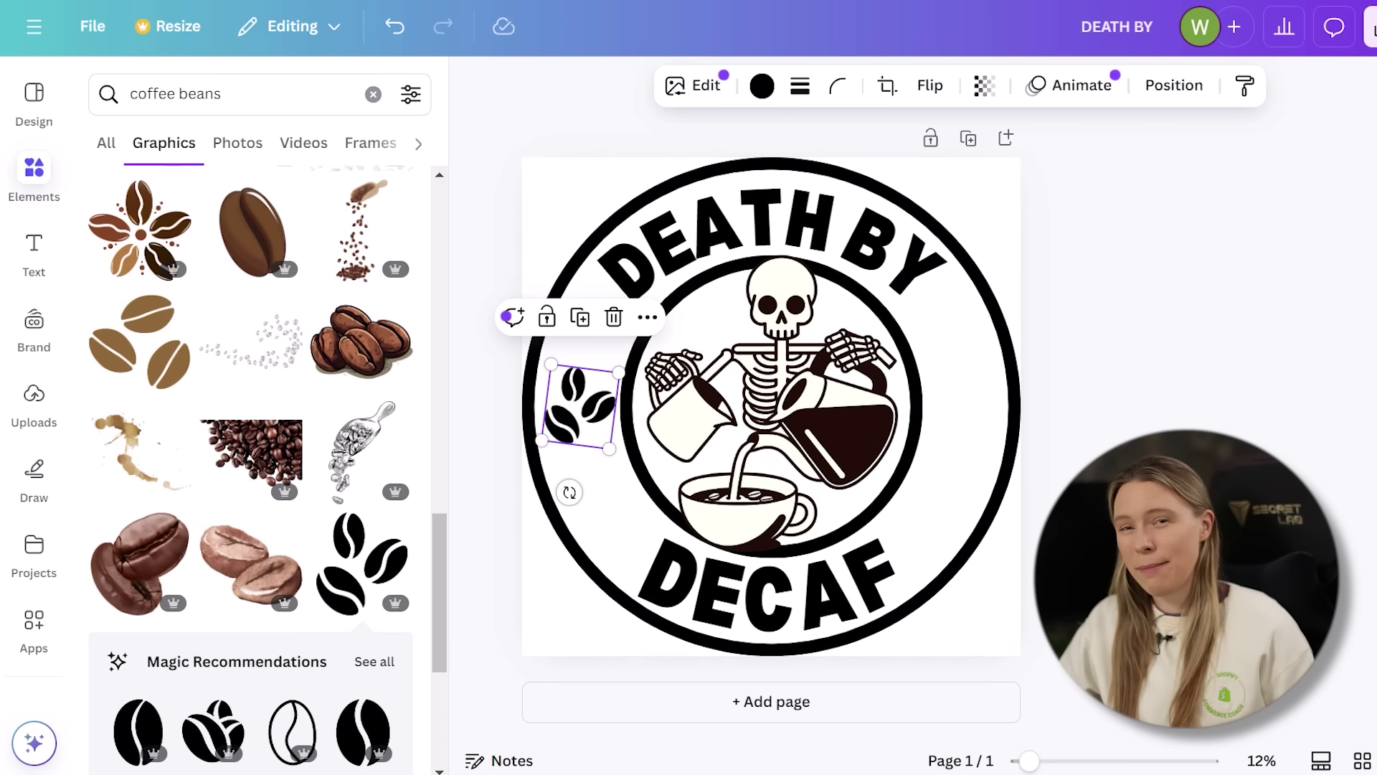
pyautogui.press('Escape')
pyautogui.click(574, 409)
pyautogui.rightClick(570, 401)
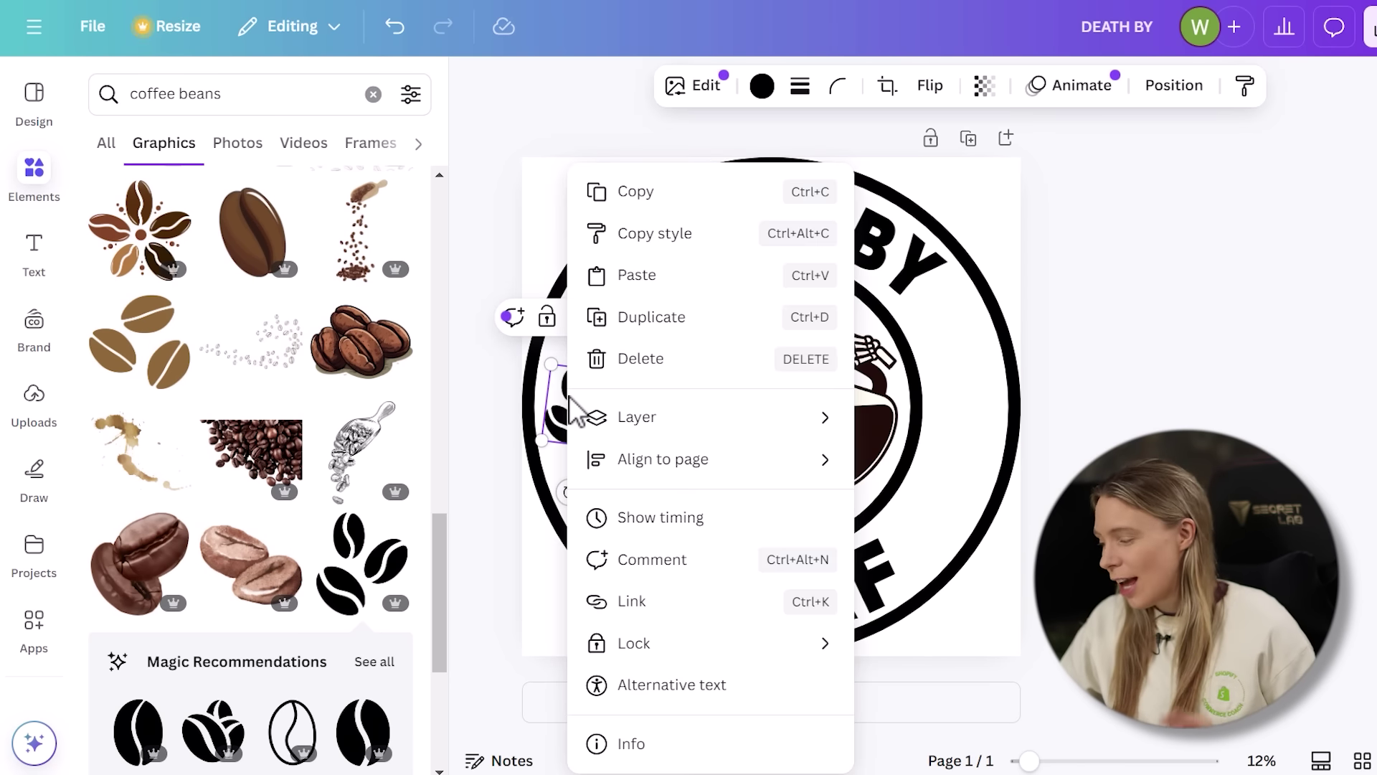
pyautogui.click(670, 215)
pyautogui.rightClick(970, 415)
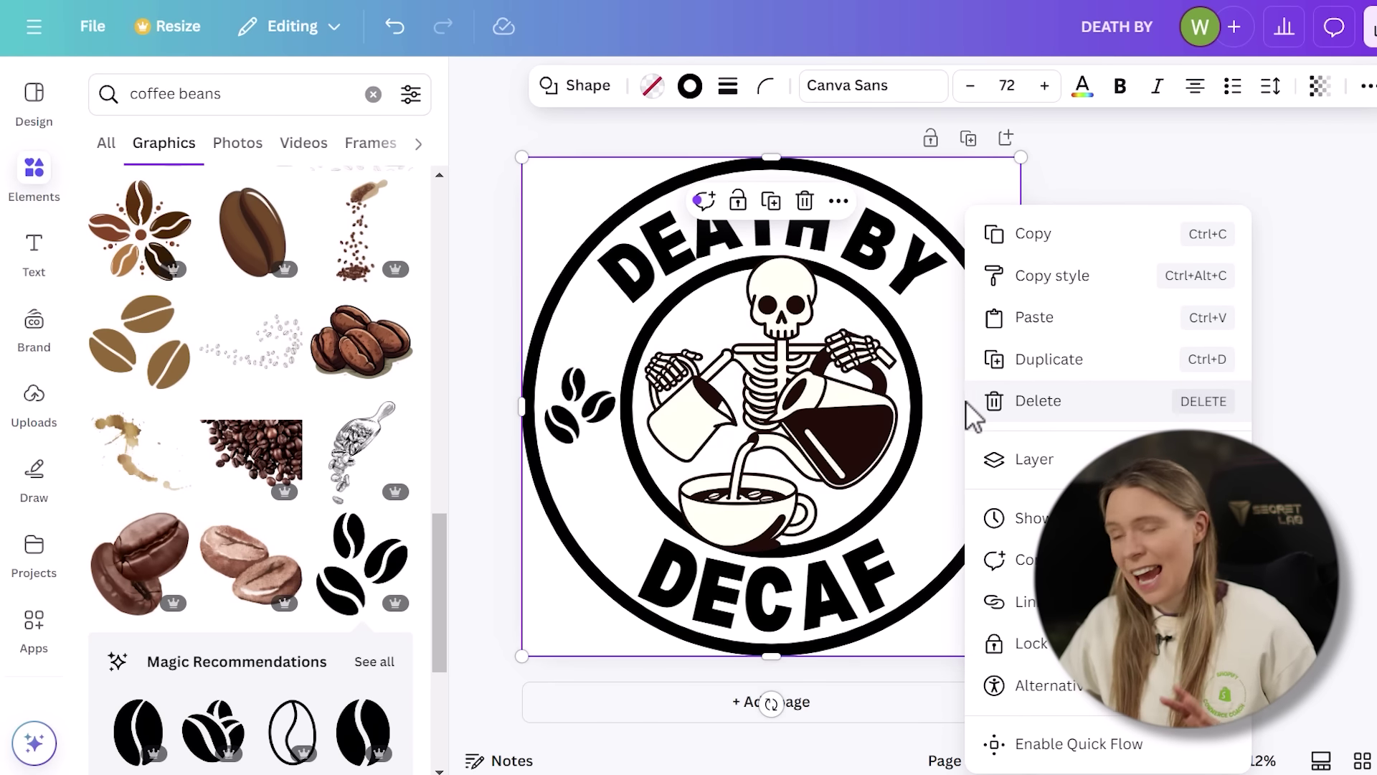
pyautogui.click(1033, 317)
pyautogui.moveTo(573, 405); pyautogui.dragTo(957, 404)
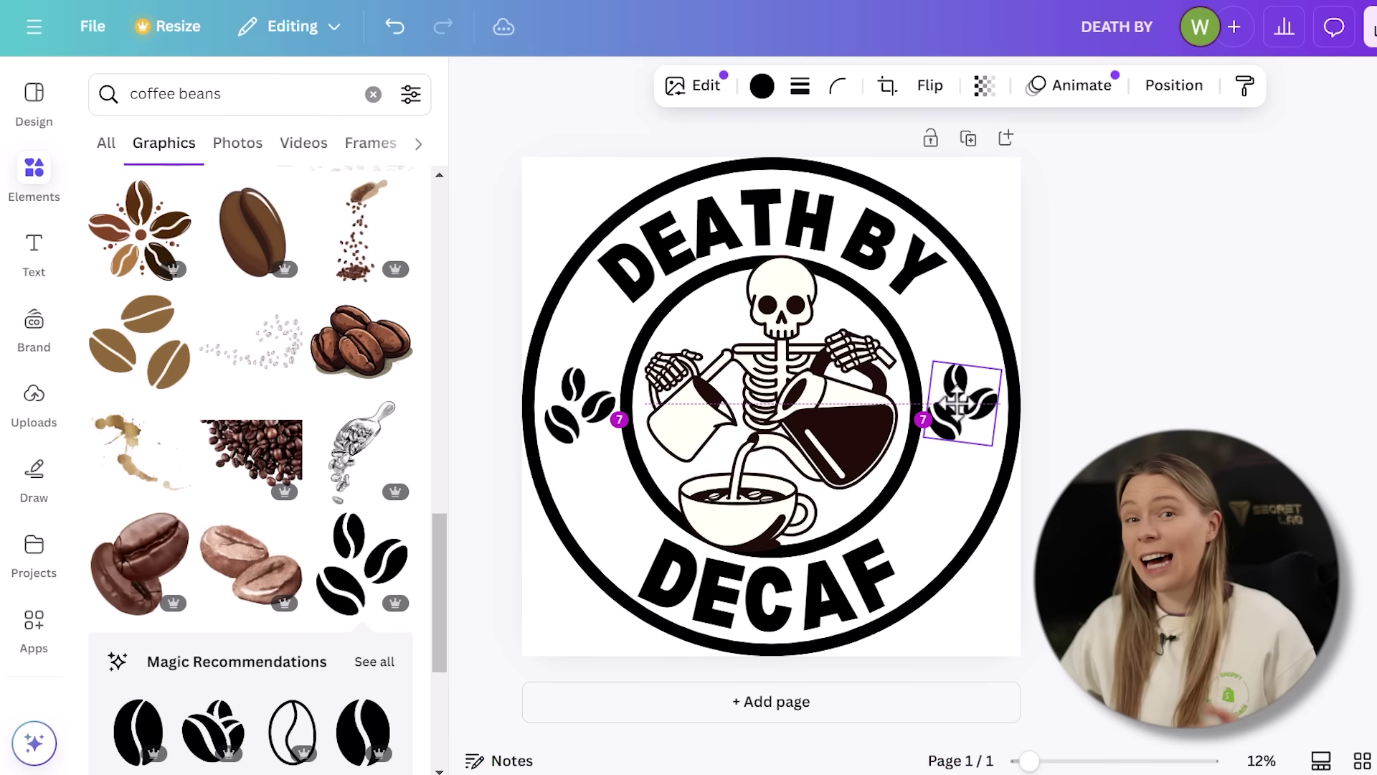
# - Flip the duplicated bean graphic horizontally and fine-tune its position so it mirrors the original in the ring band
pyautogui.click(930, 90)
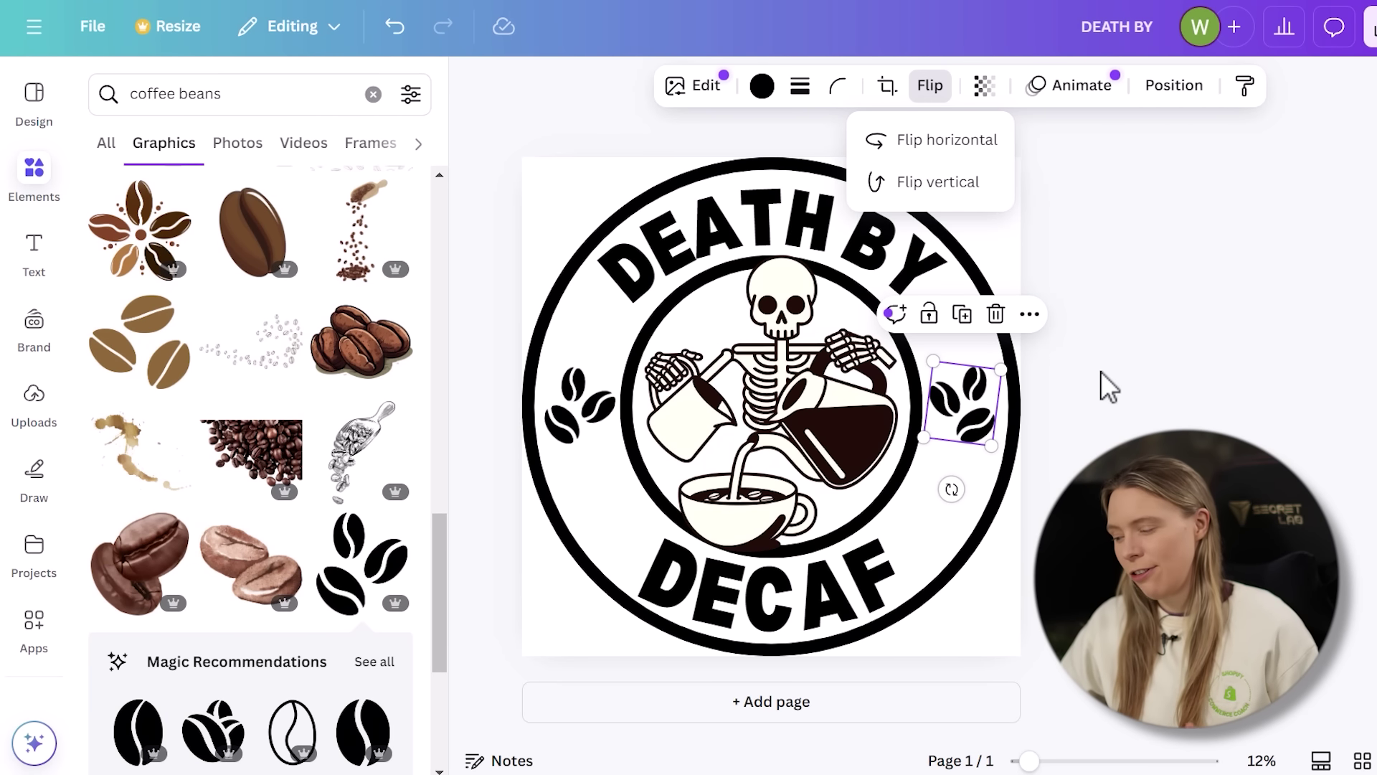
pyautogui.click(1086, 393)
pyautogui.moveTo(972, 405); pyautogui.dragTo(959, 397)
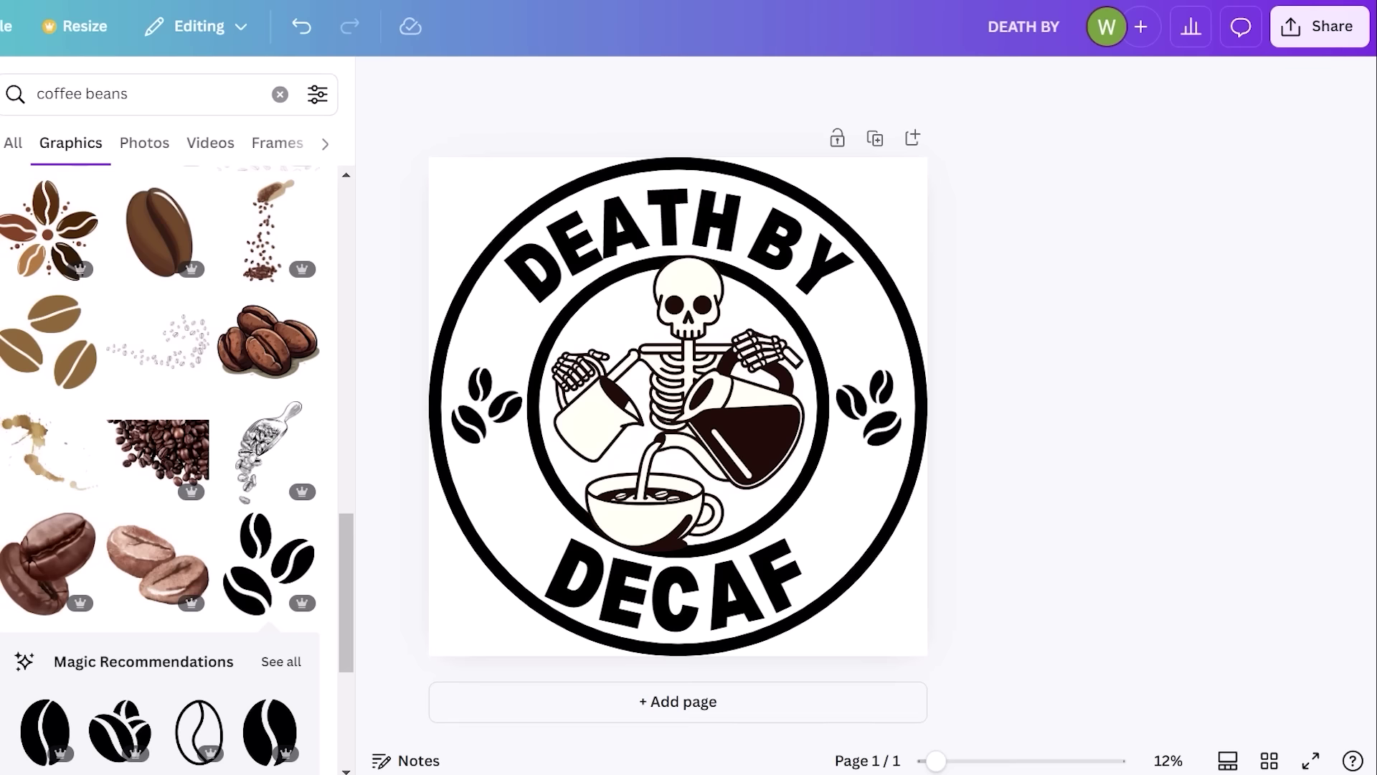
# - Download the design as a PNG at size 3.125 (12,500 × 12,500 px) with a transparent background
pyautogui.click(1298, 36)
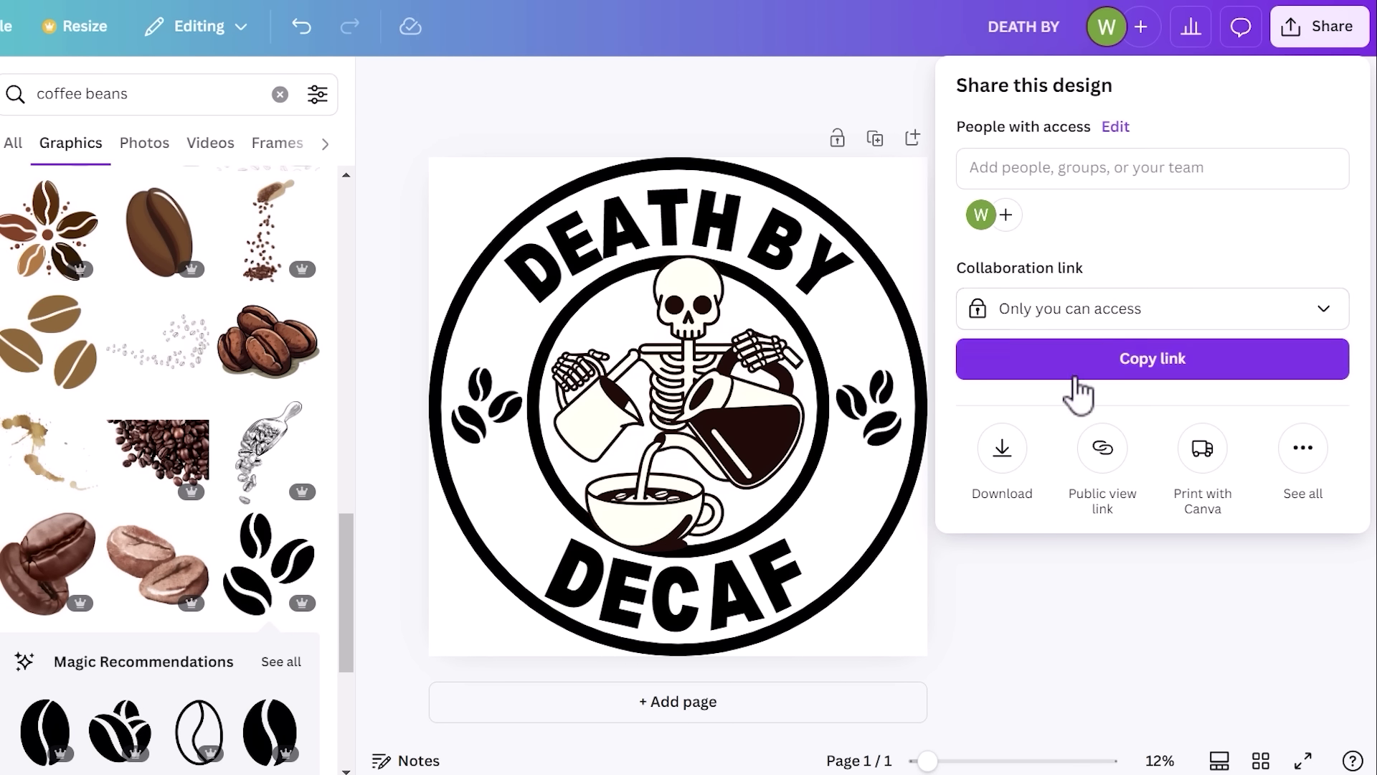
pyautogui.click(1025, 462)
pyautogui.click(1004, 170)
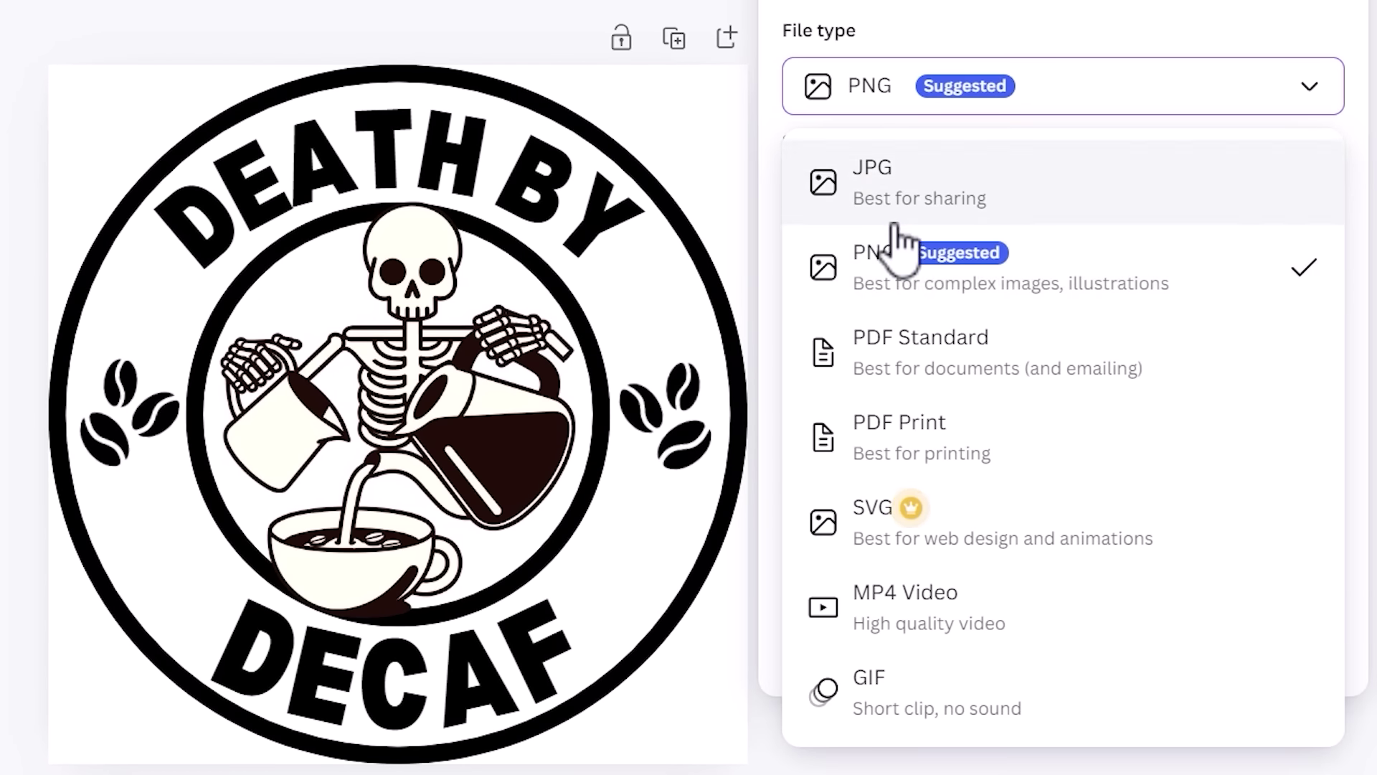
pyautogui.click(957, 46)
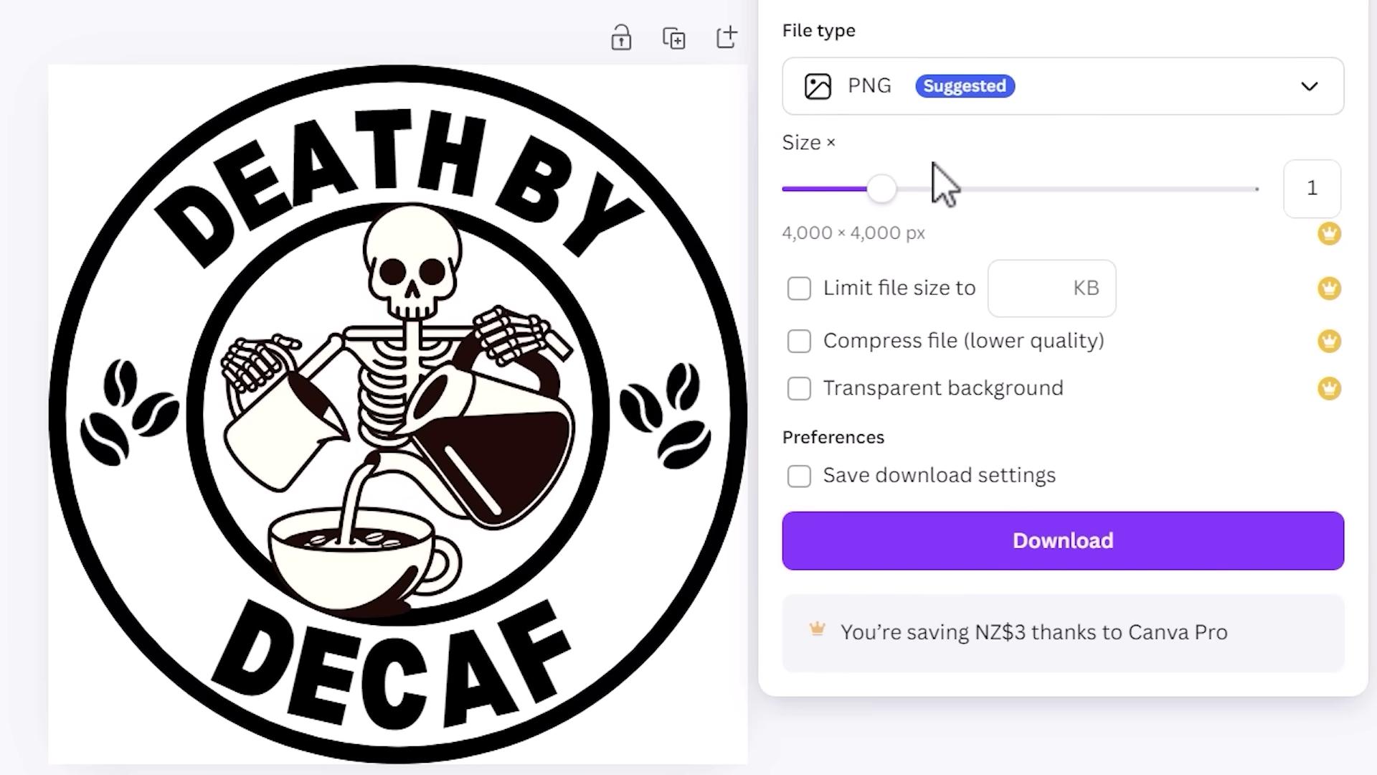
pyautogui.moveTo(888, 200); pyautogui.dragTo(1244, 209)
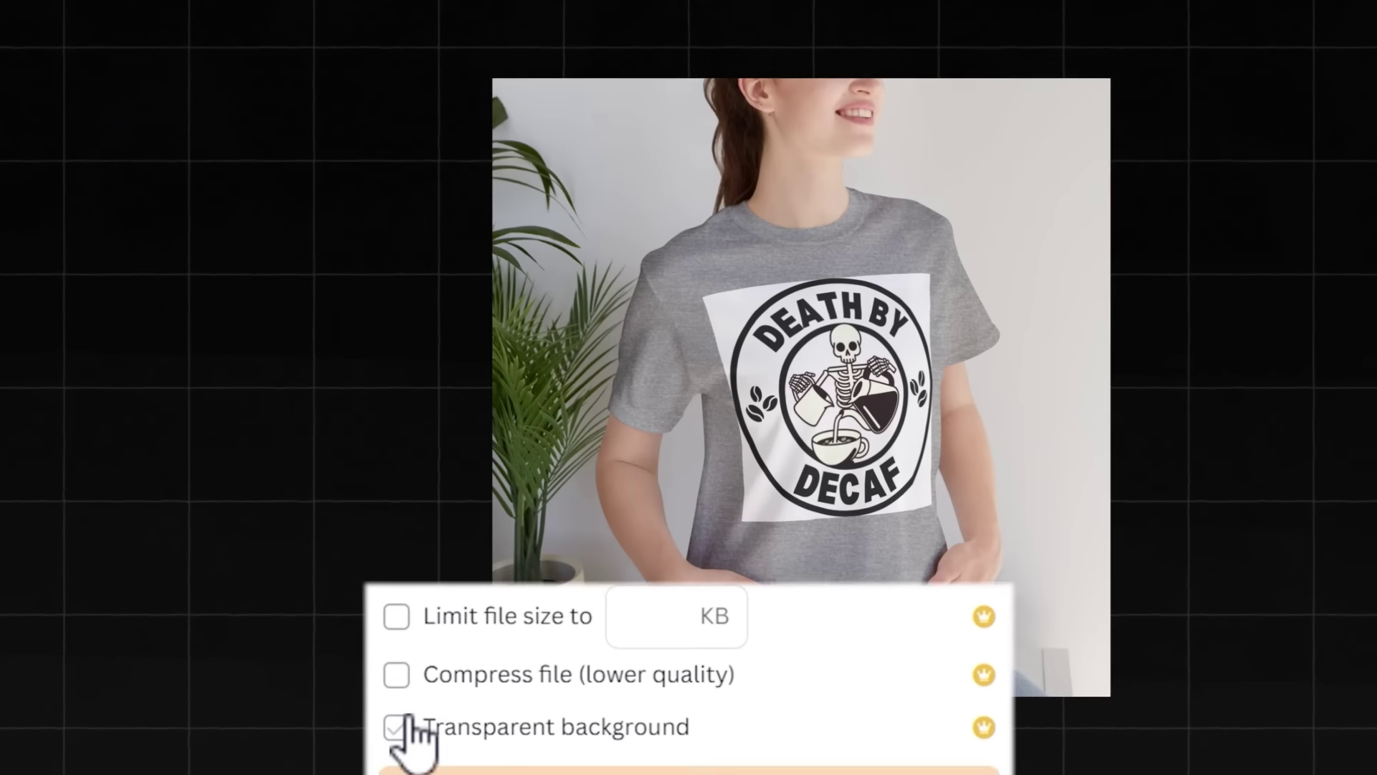
pyautogui.click(394, 644)
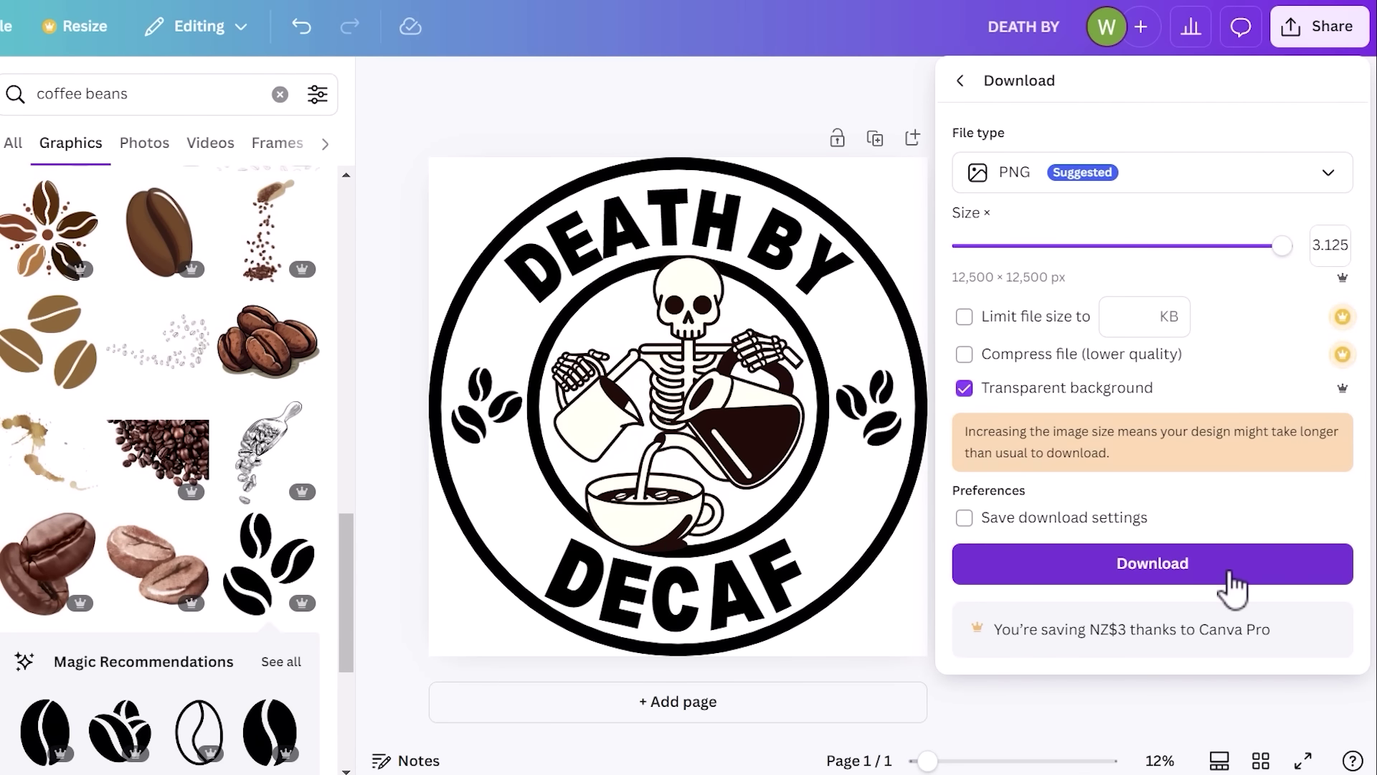
pyautogui.click(1152, 563)
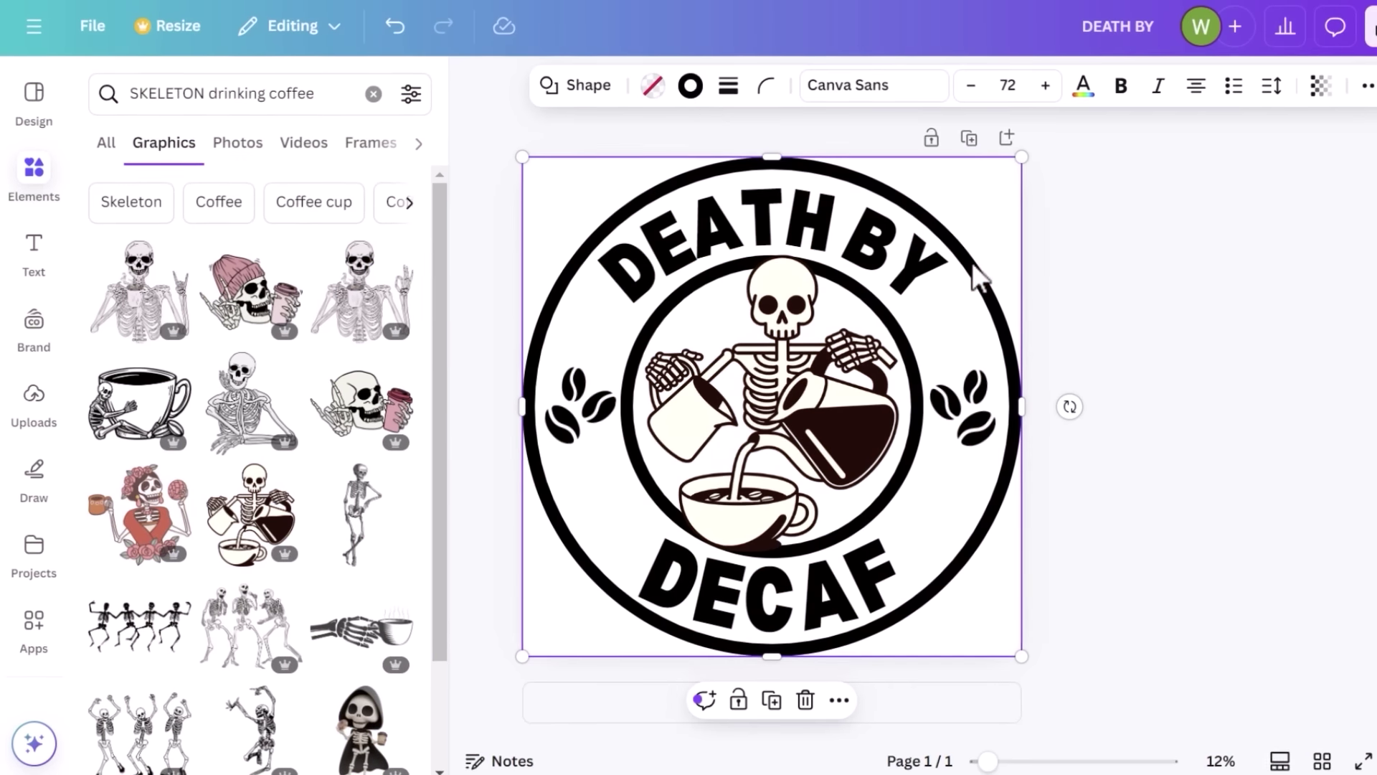
# - Recolor the borders of the outer and inner circles with the beige document color
pyautogui.click(689, 83)
pyautogui.click(108, 252)
pyautogui.hotkey('ctrl', 'v')
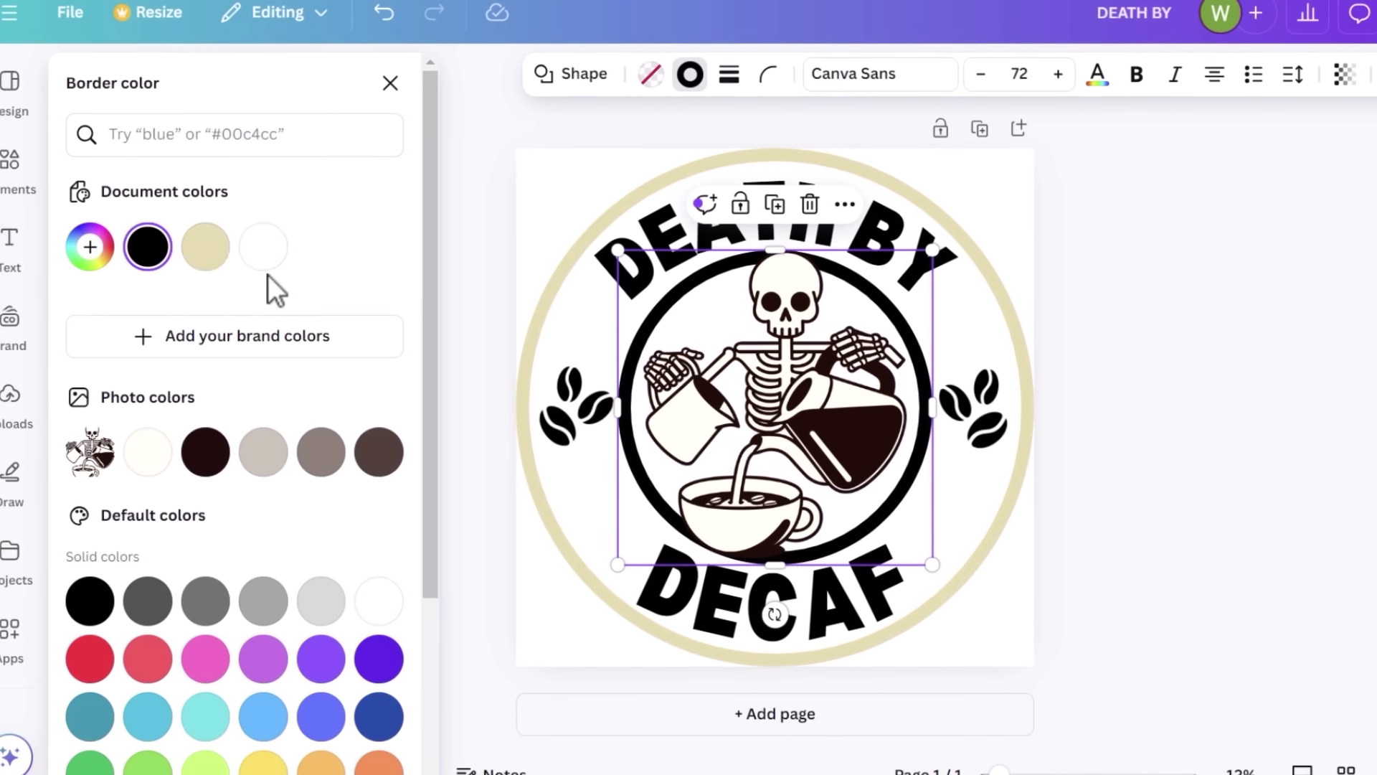
pyautogui.click(203, 242)
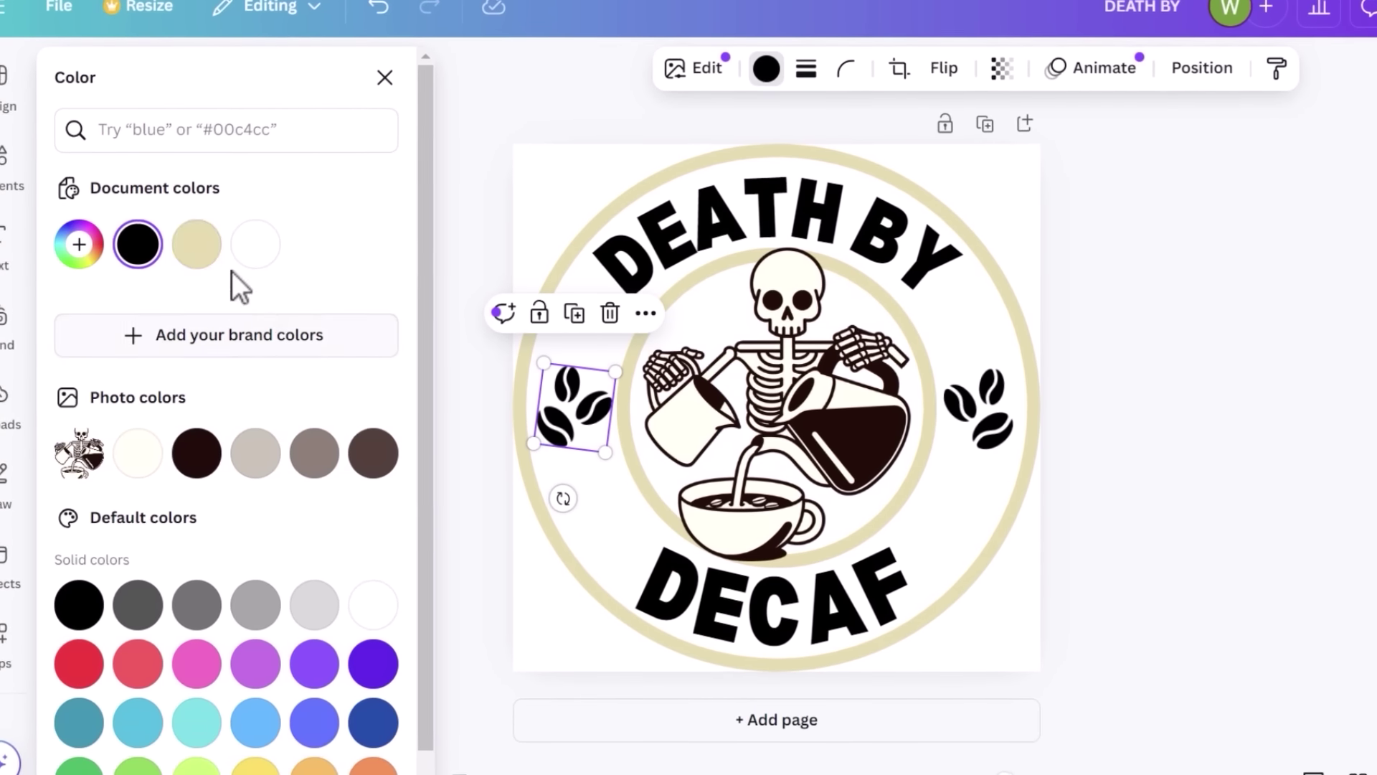
# - Recolor both coffee bean graphics in the ring band with the beige document color
pyautogui.click(197, 244)
pyautogui.click(979, 405)
pyautogui.click(766, 68)
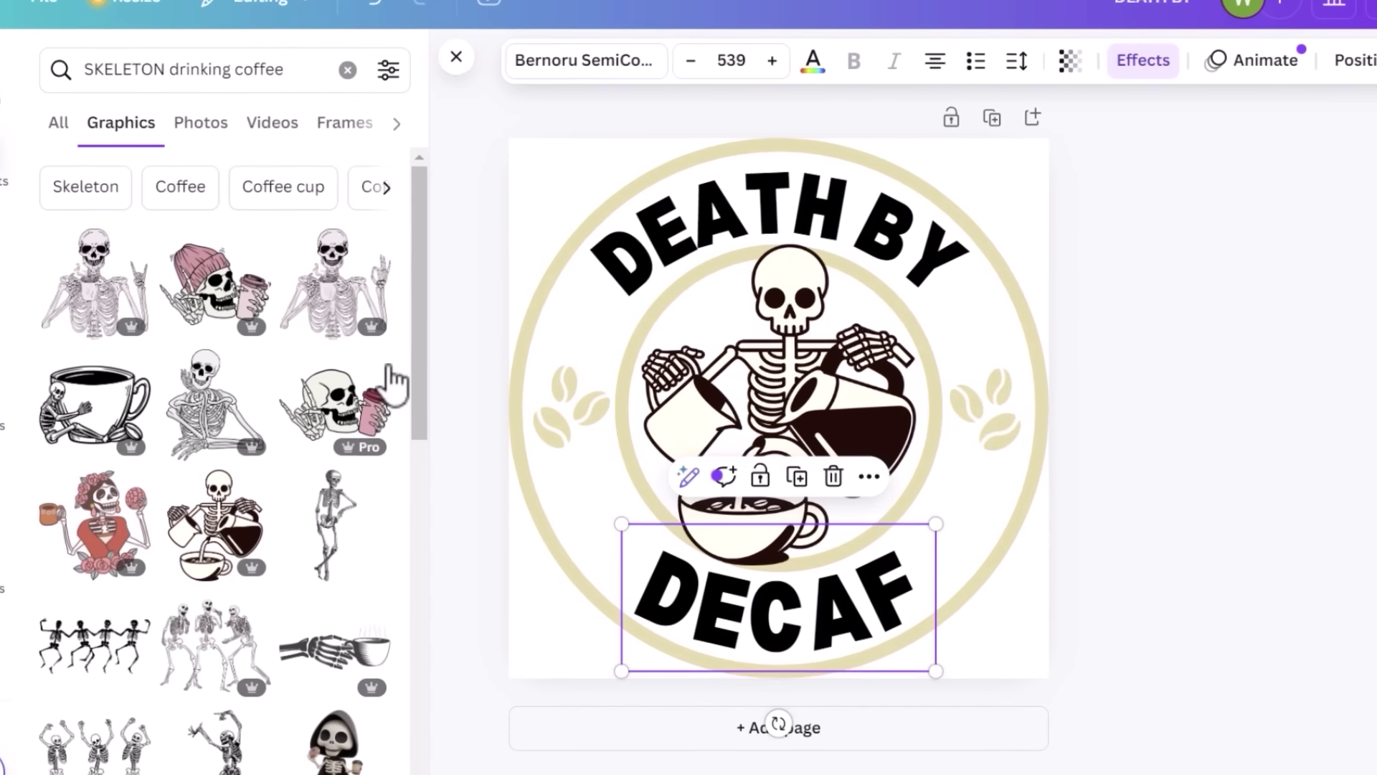
# - Recolor the curved DECAF and DEATH BY texts with the beige document color
pyautogui.click(813, 60)
pyautogui.click(175, 237)
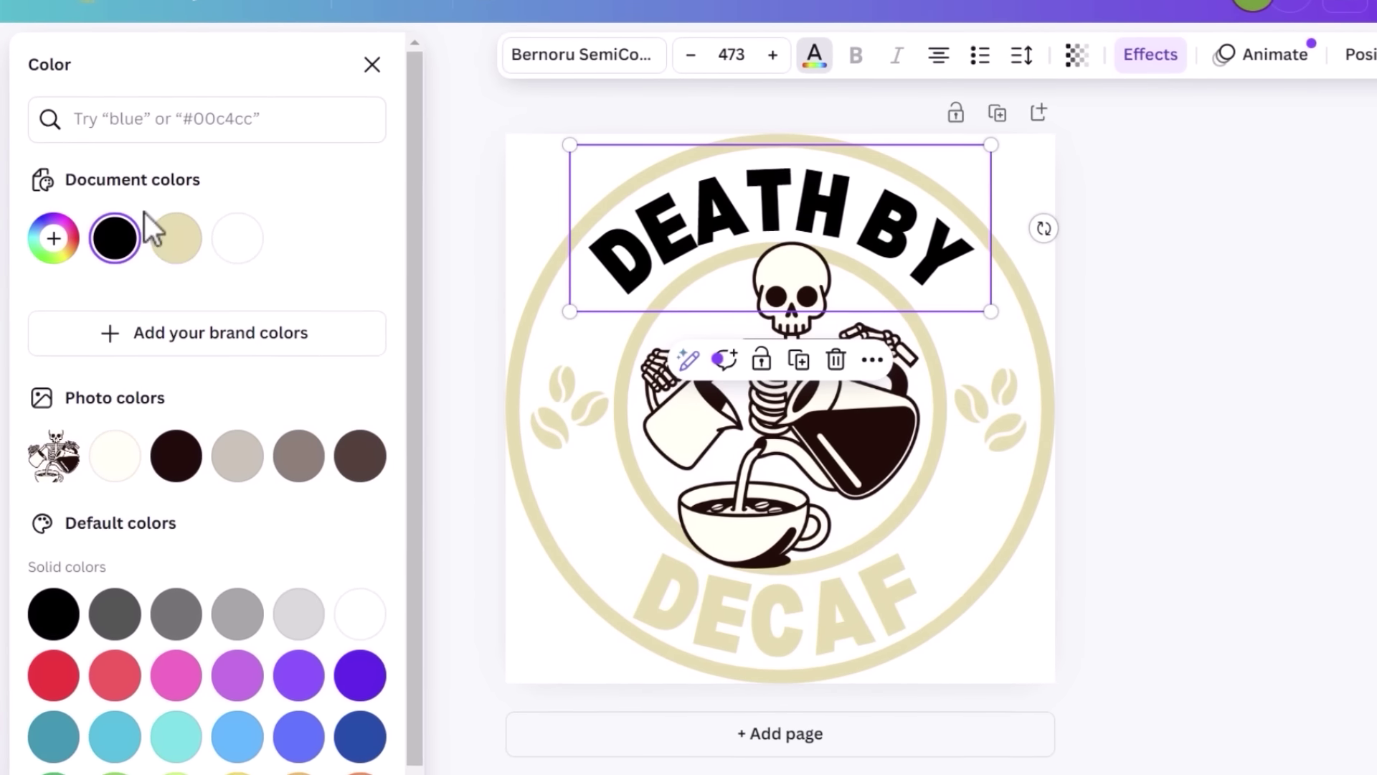
pyautogui.click(173, 237)
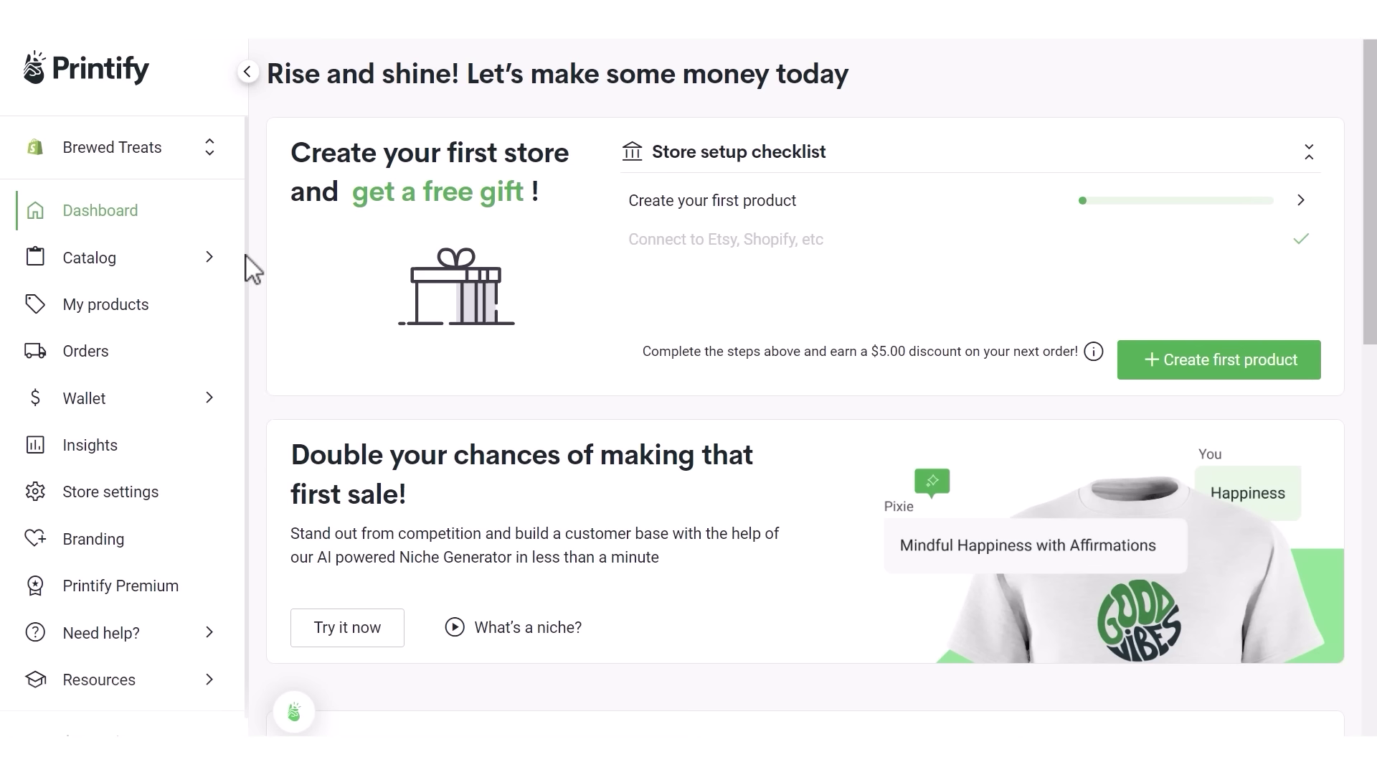
# - Switch to Printify, select the connected Brewed Treats Shopify store and open the men's T-shirts catalog
pyautogui.click(195, 147)
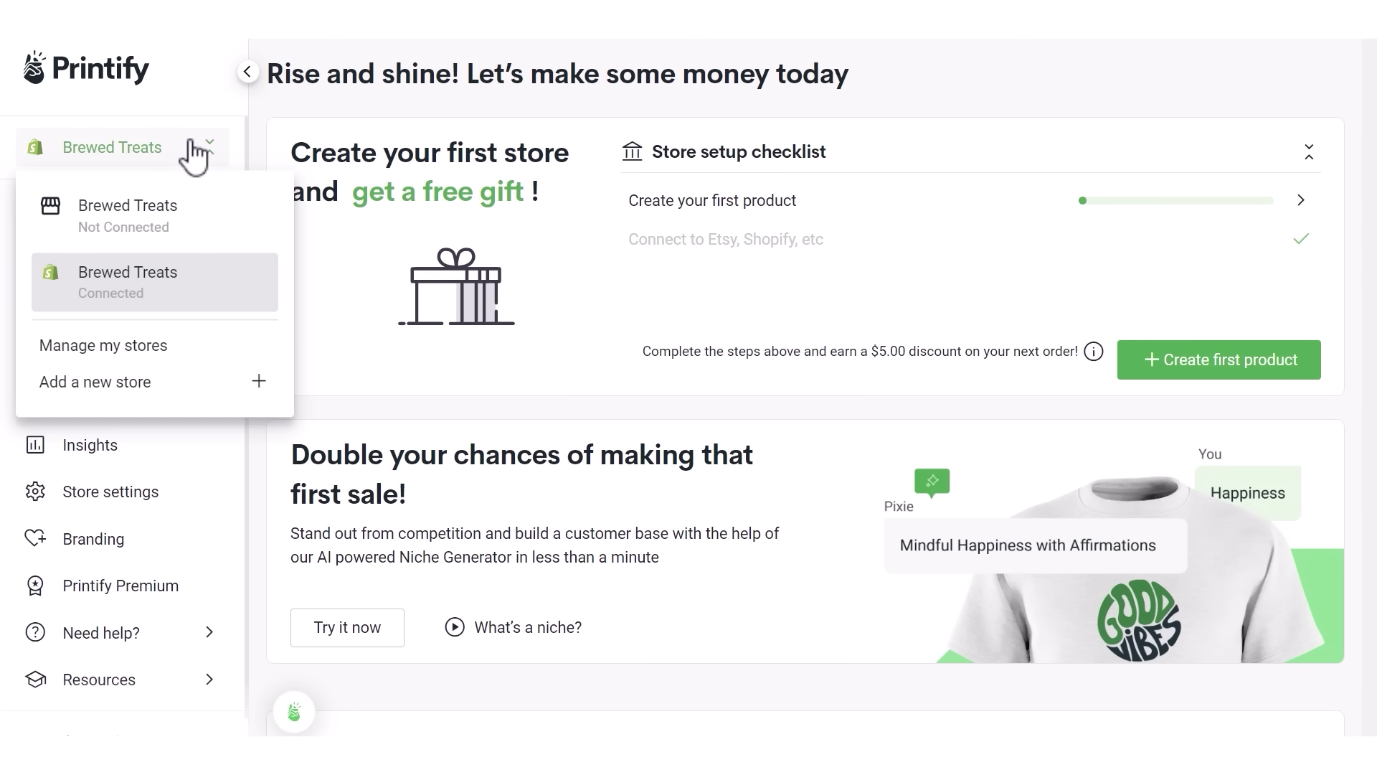
pyautogui.click(79, 294)
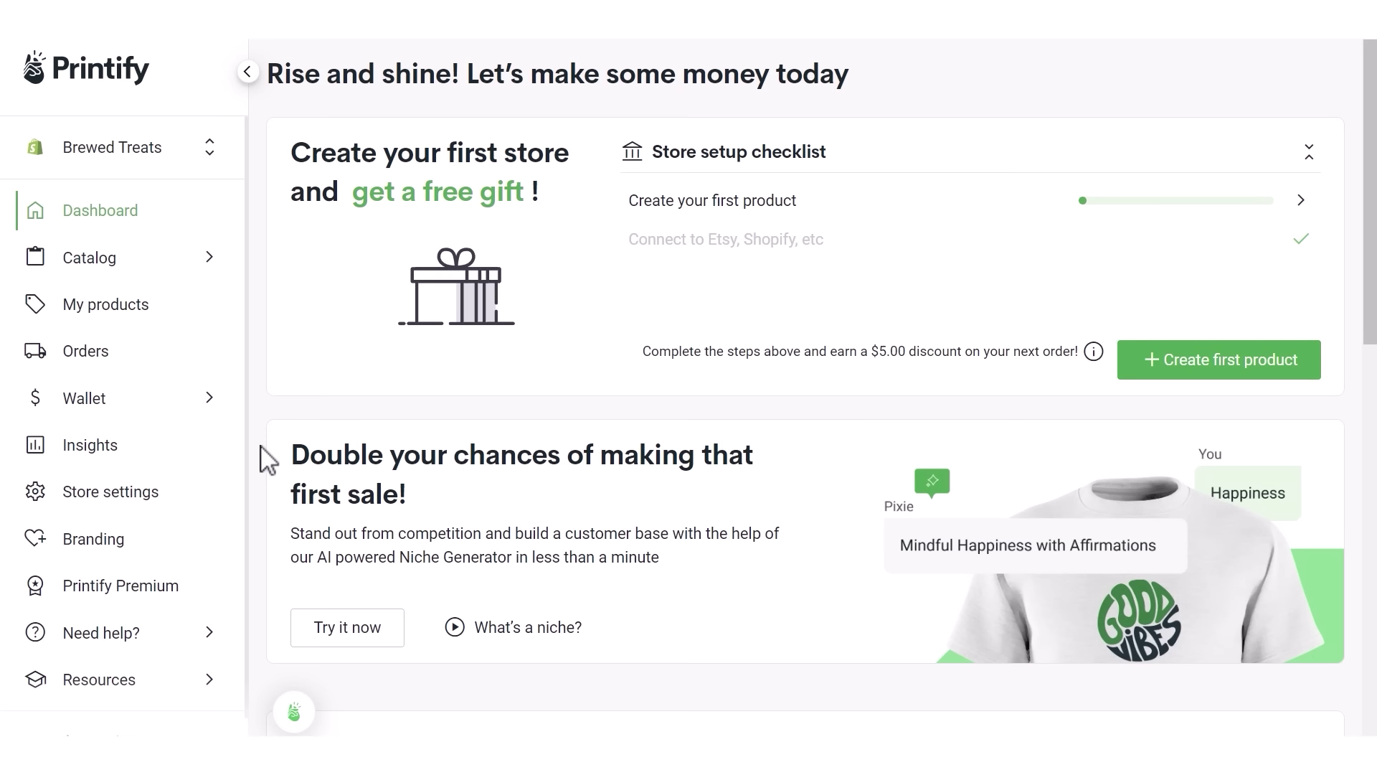
pyautogui.moveTo(178, 274)
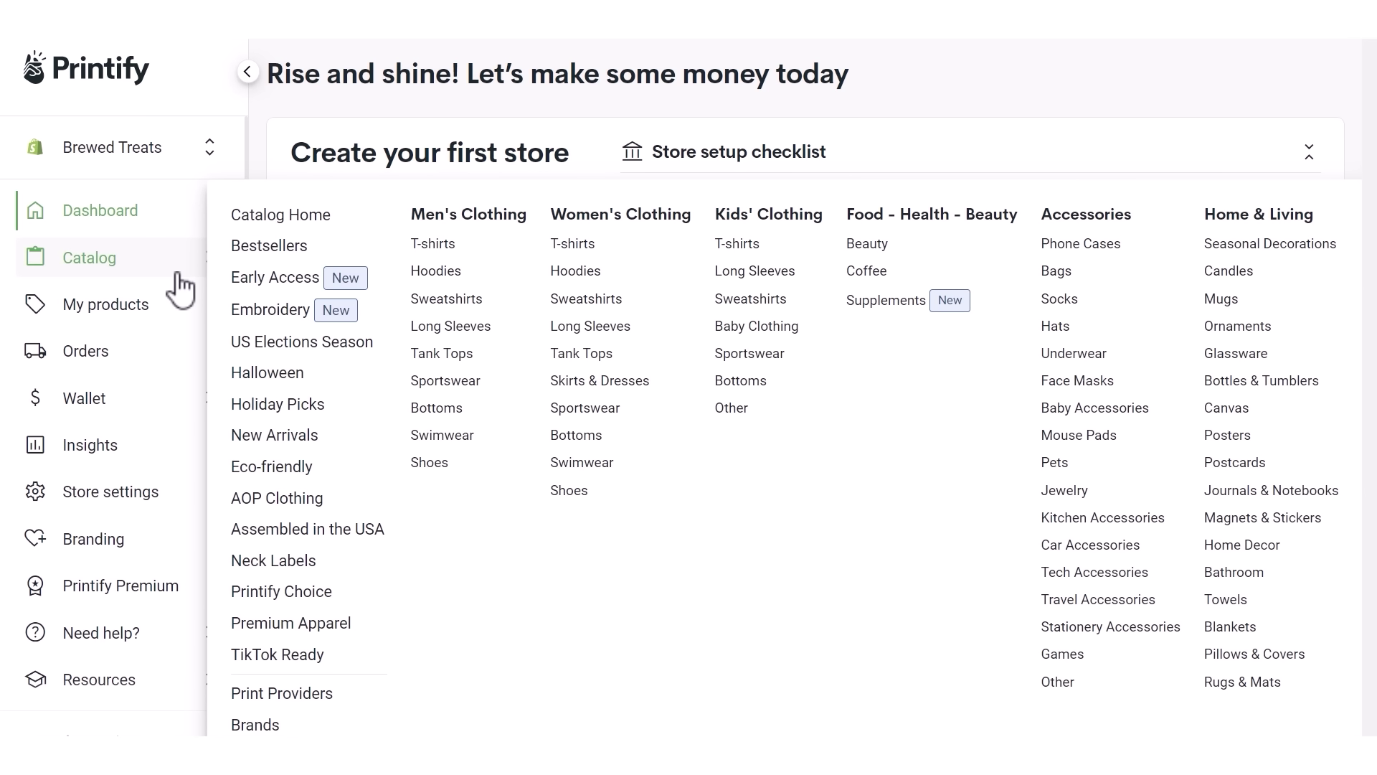
pyautogui.click(441, 247)
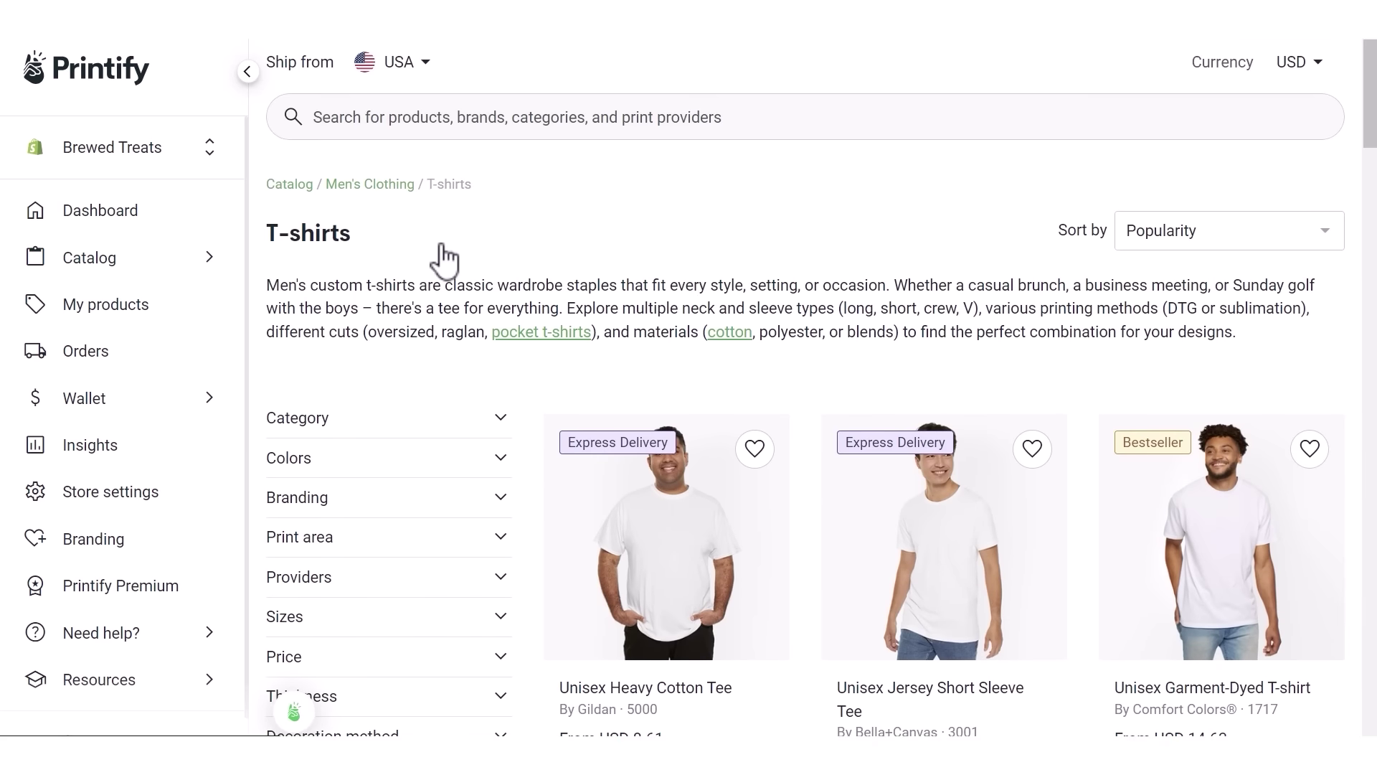
# - Browse the men's T-shirts, examining the brands, base prices, sizes, colors and number of print providers of the models
pyautogui.scroll(-3, 1352, 578)
pyautogui.scroll(-5, 1352, 578)
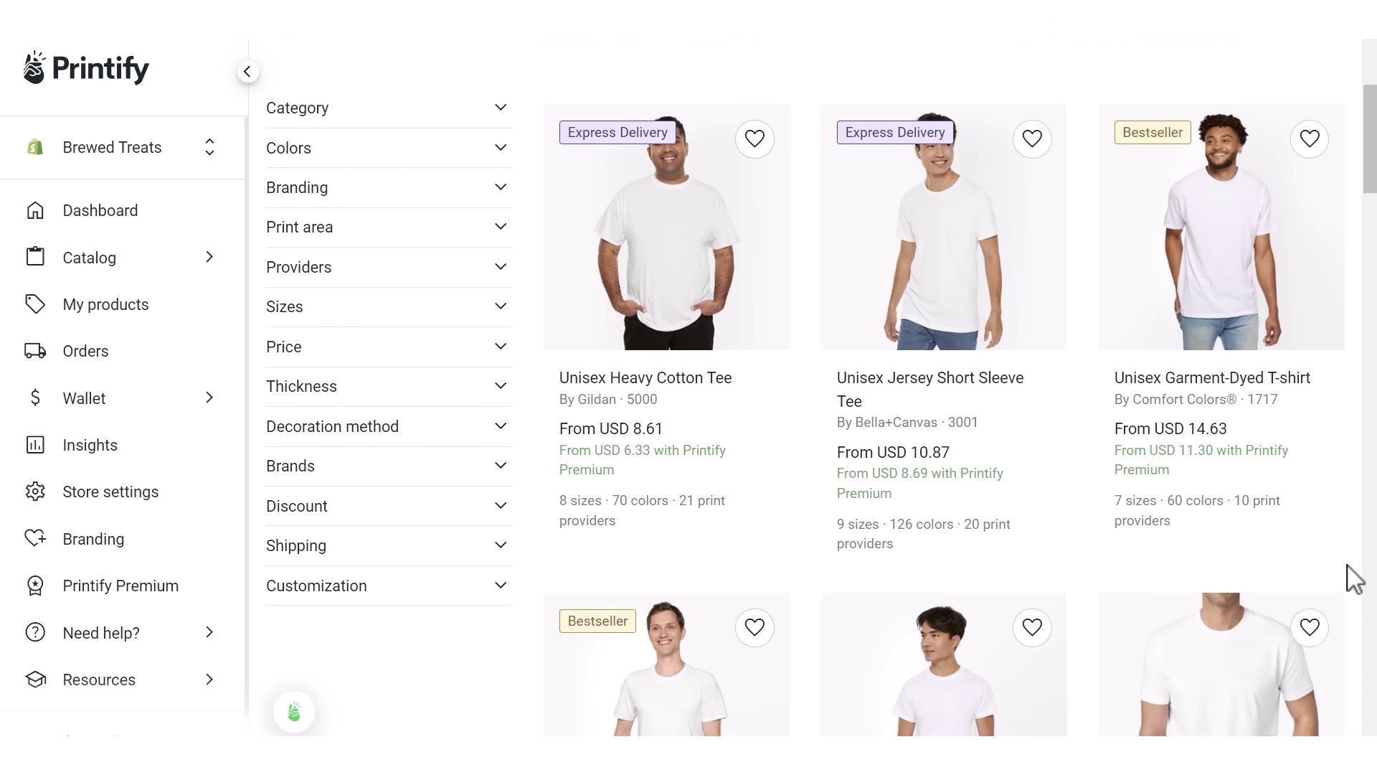
pyautogui.scroll(-5, 1352, 578)
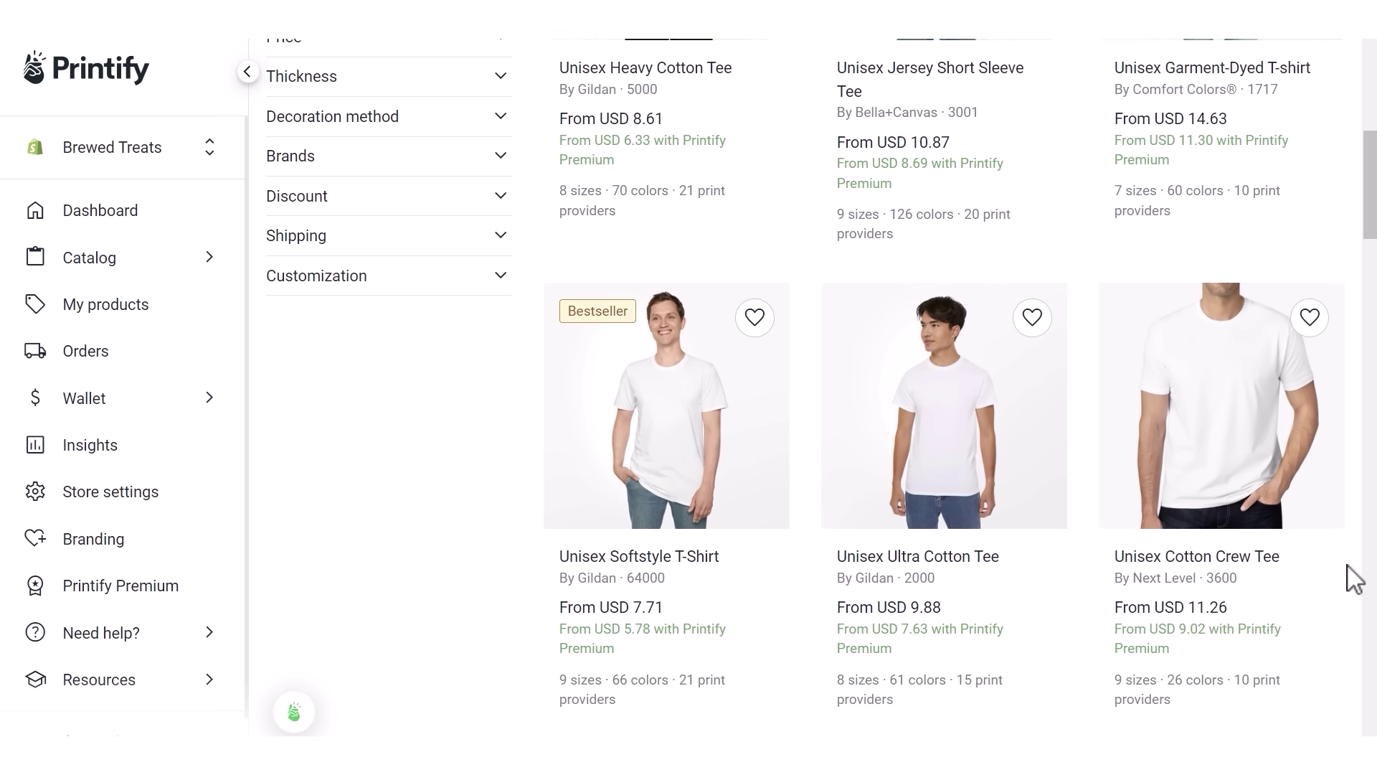
pyautogui.scroll(-5, 1352, 577)
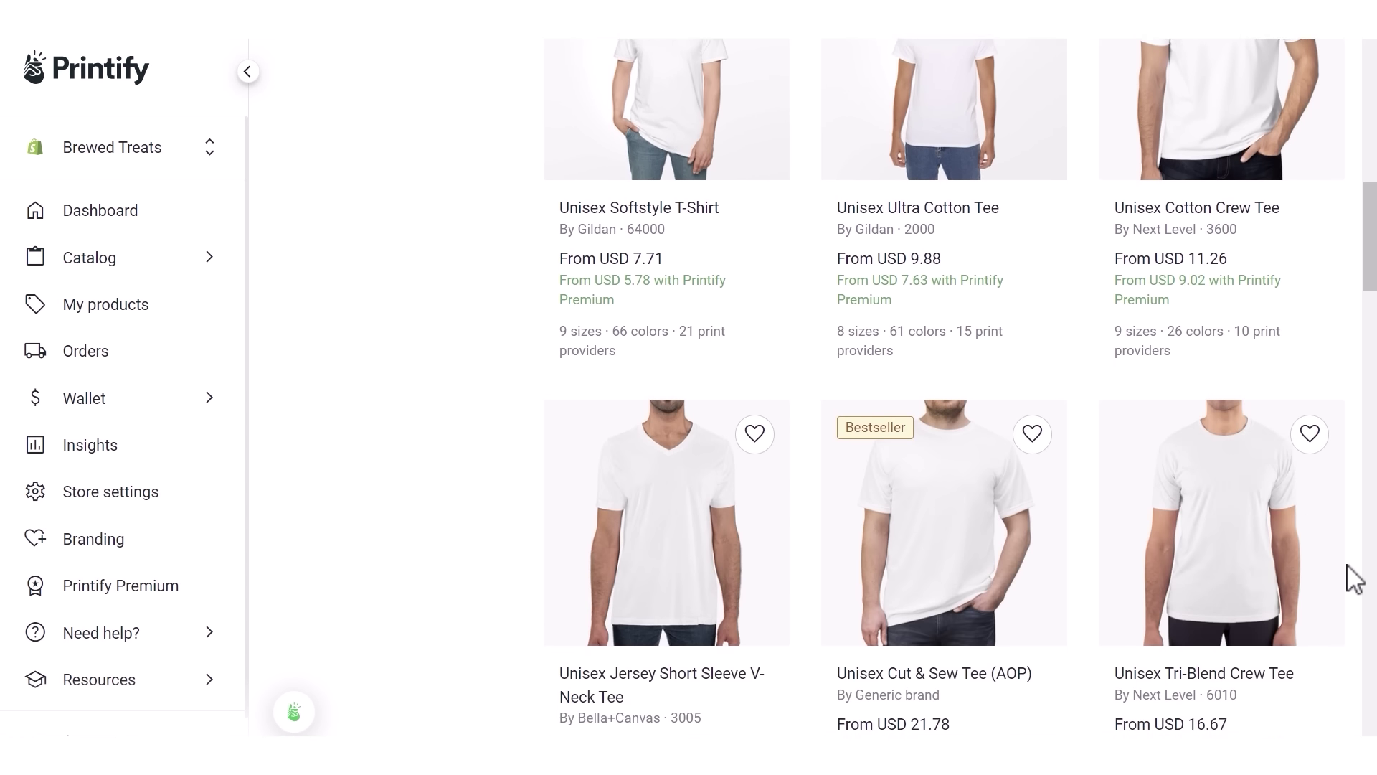
pyautogui.scroll(-5, 1352, 577)
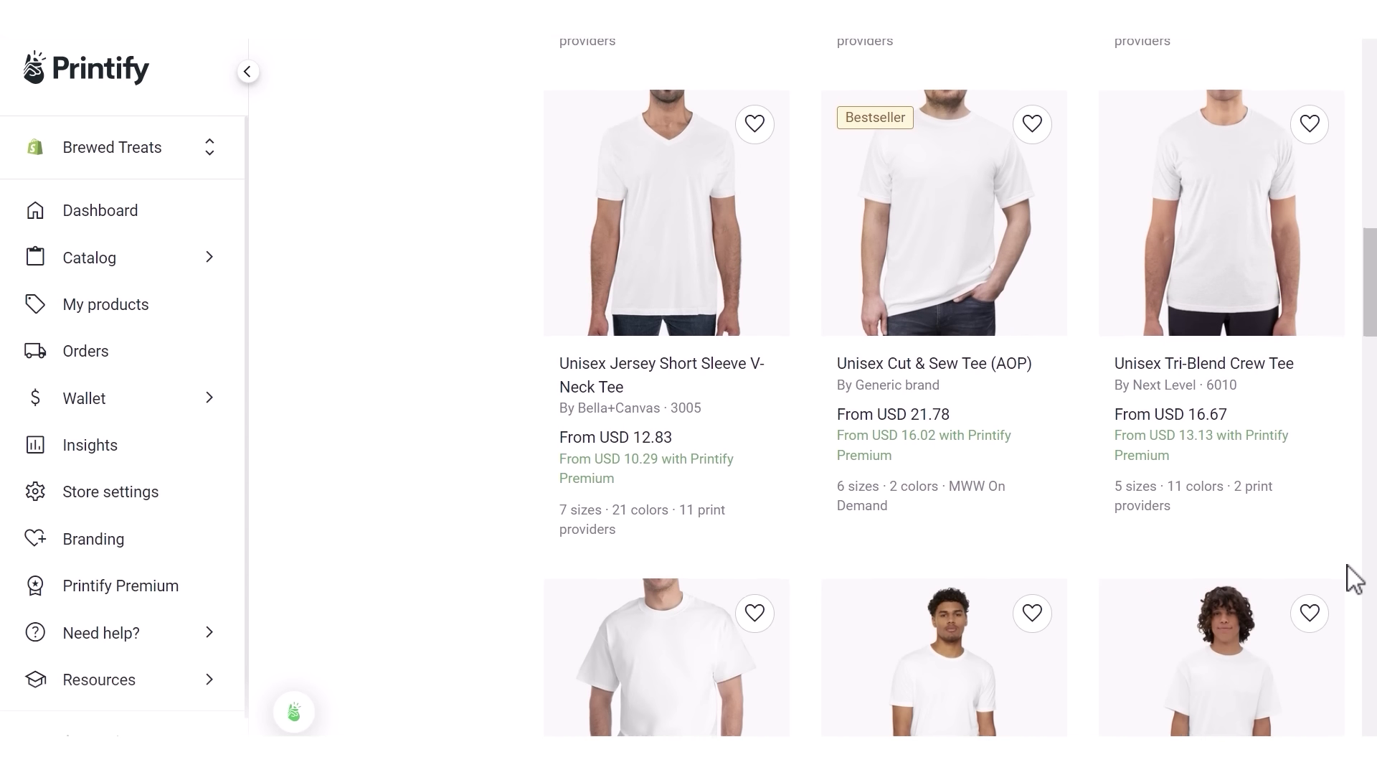
pyautogui.scroll(-1, 1352, 578)
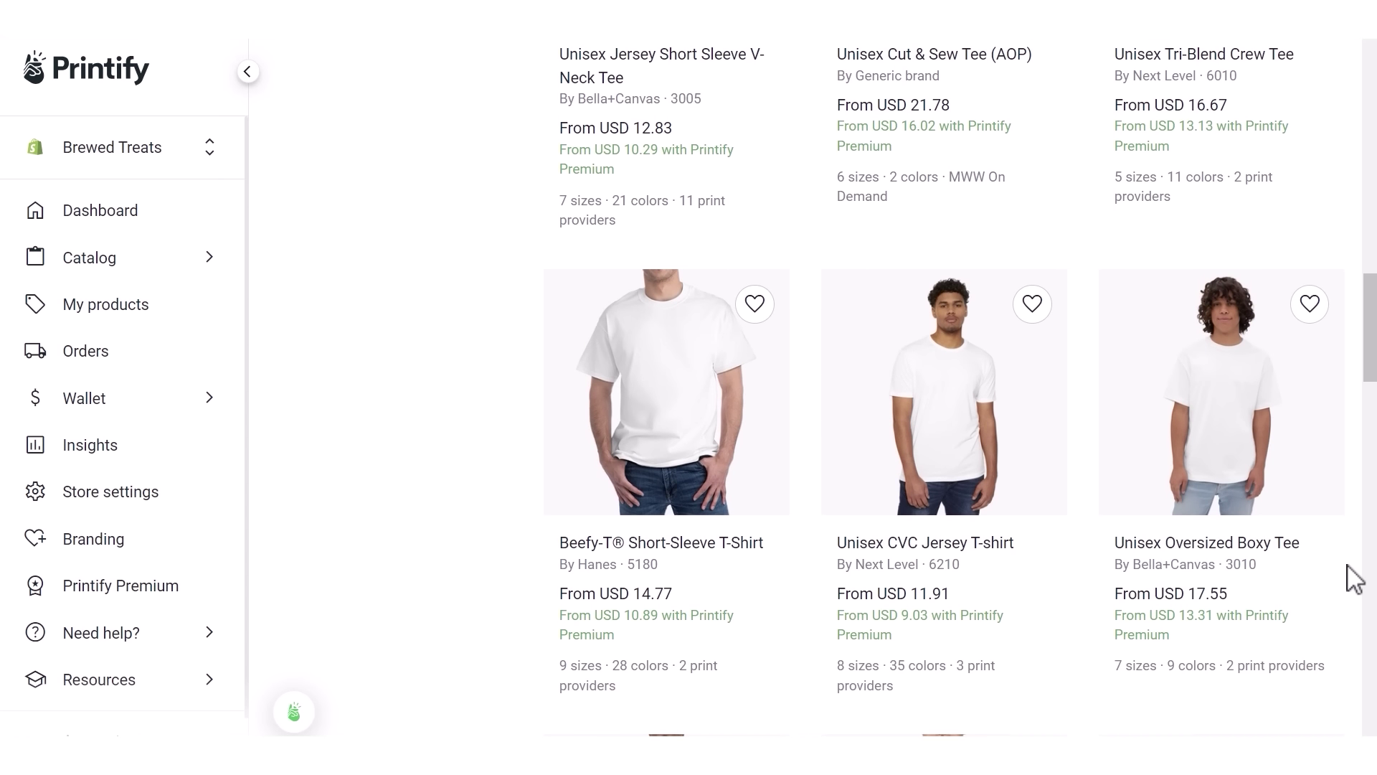
pyautogui.scroll(1, 1352, 578)
pyautogui.scroll(8, 1352, 578)
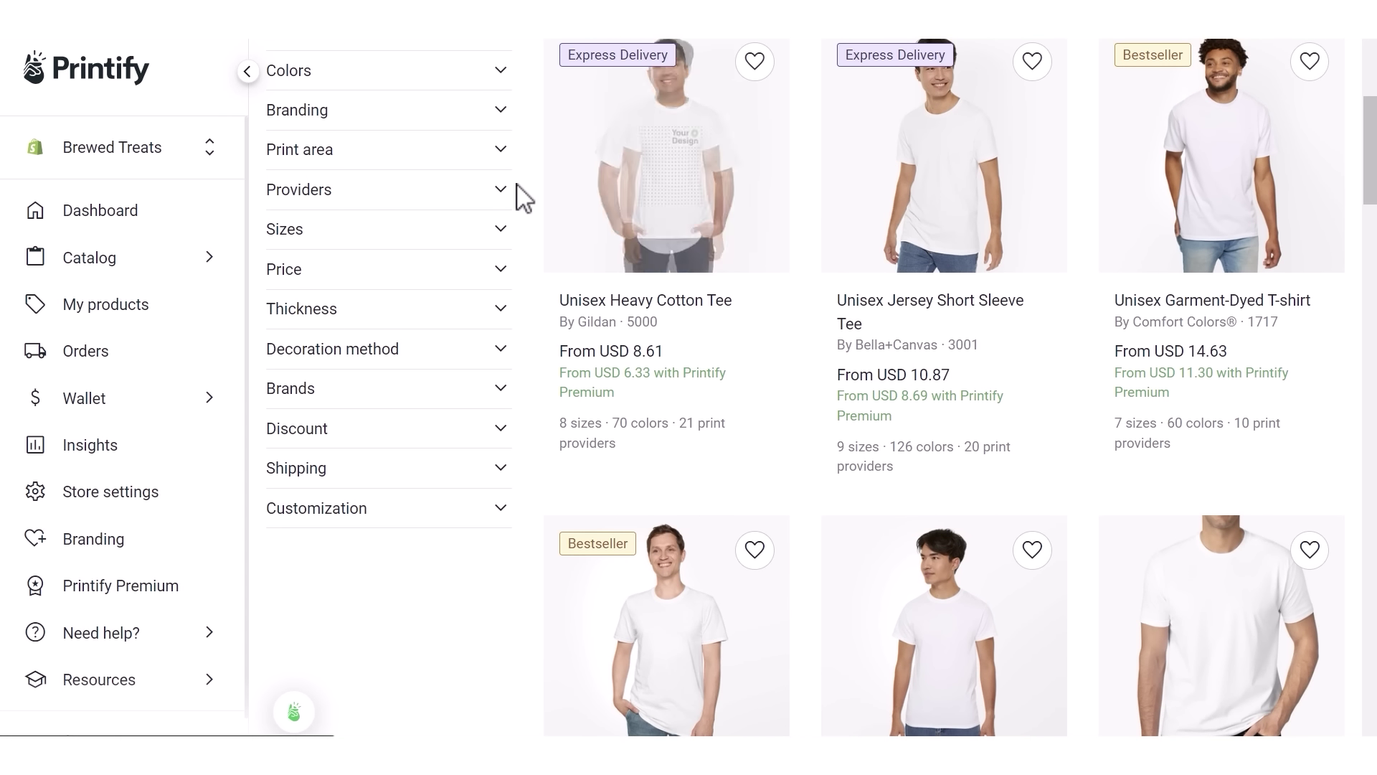
# - Filter the T-shirts by the brand Comfort Colors and examine the models and prices offered
pyautogui.click(446, 388)
pyautogui.scroll(-2, 446, 390)
pyautogui.click(335, 543)
pyautogui.scroll(-6, 334, 543)
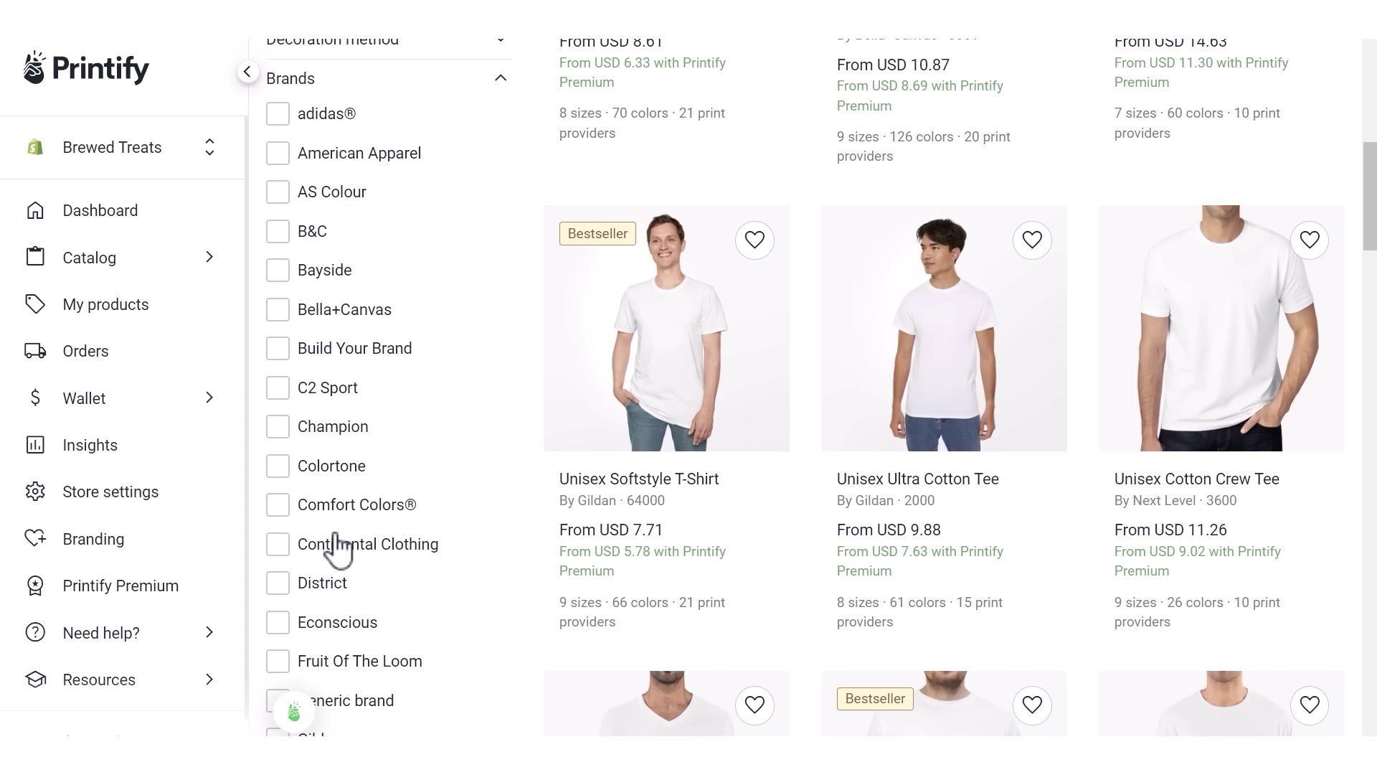
pyautogui.click(280, 506)
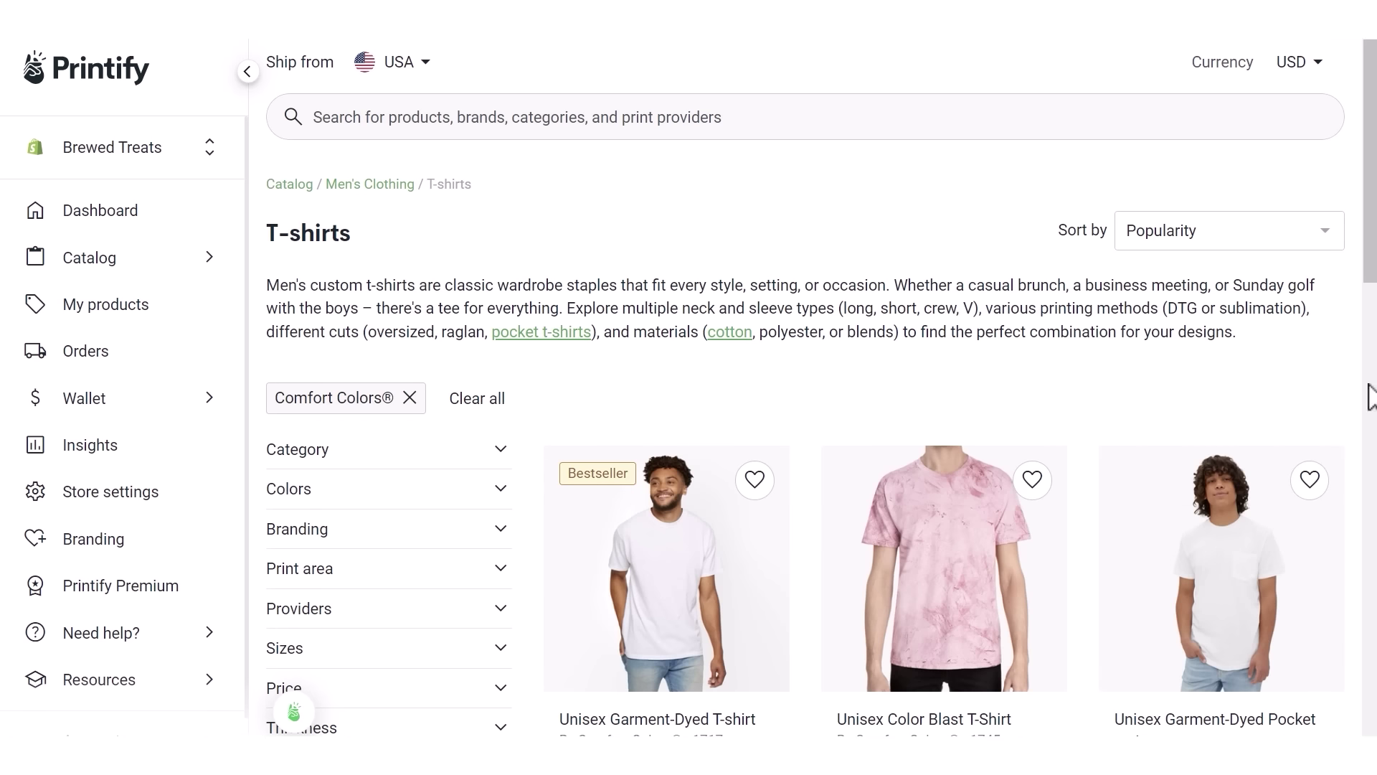
pyautogui.scroll(-5, 1358, 409)
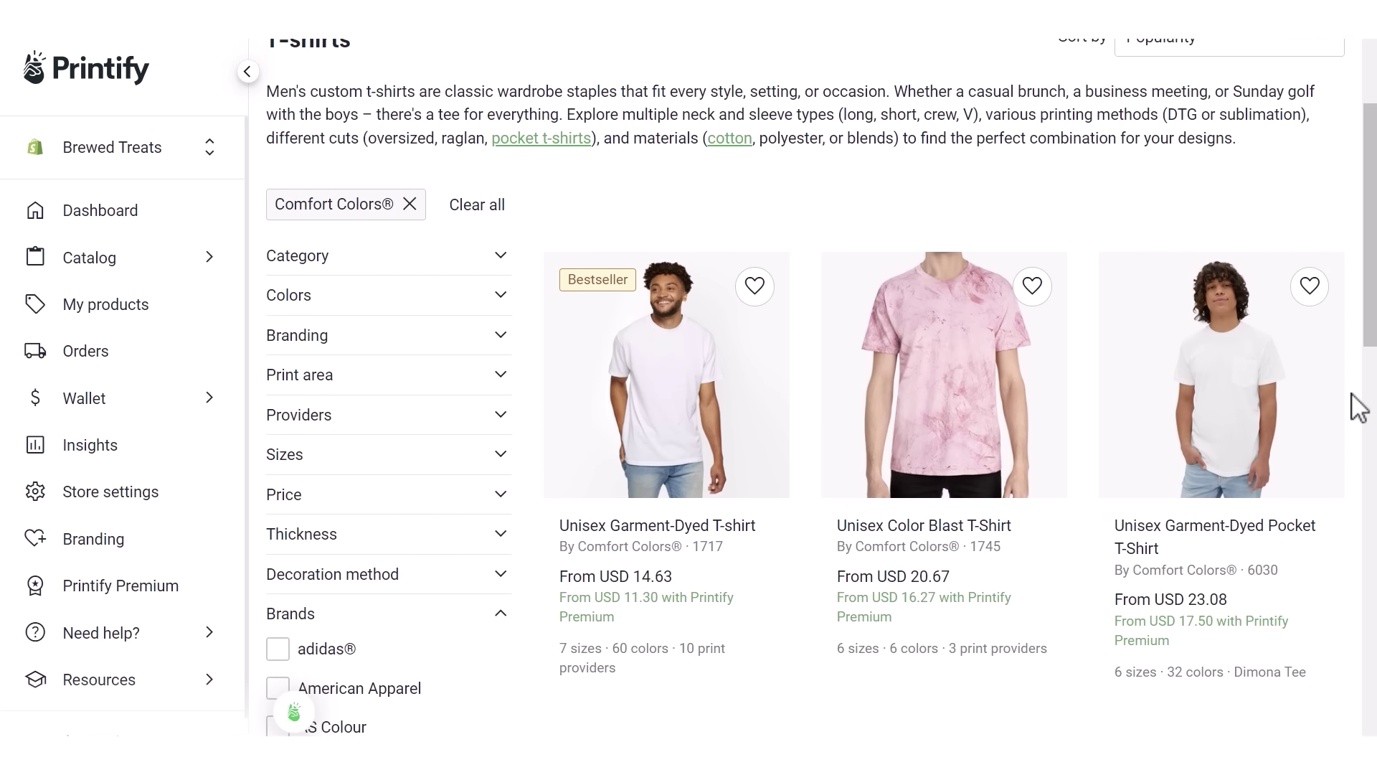
pyautogui.scroll(2, 1358, 409)
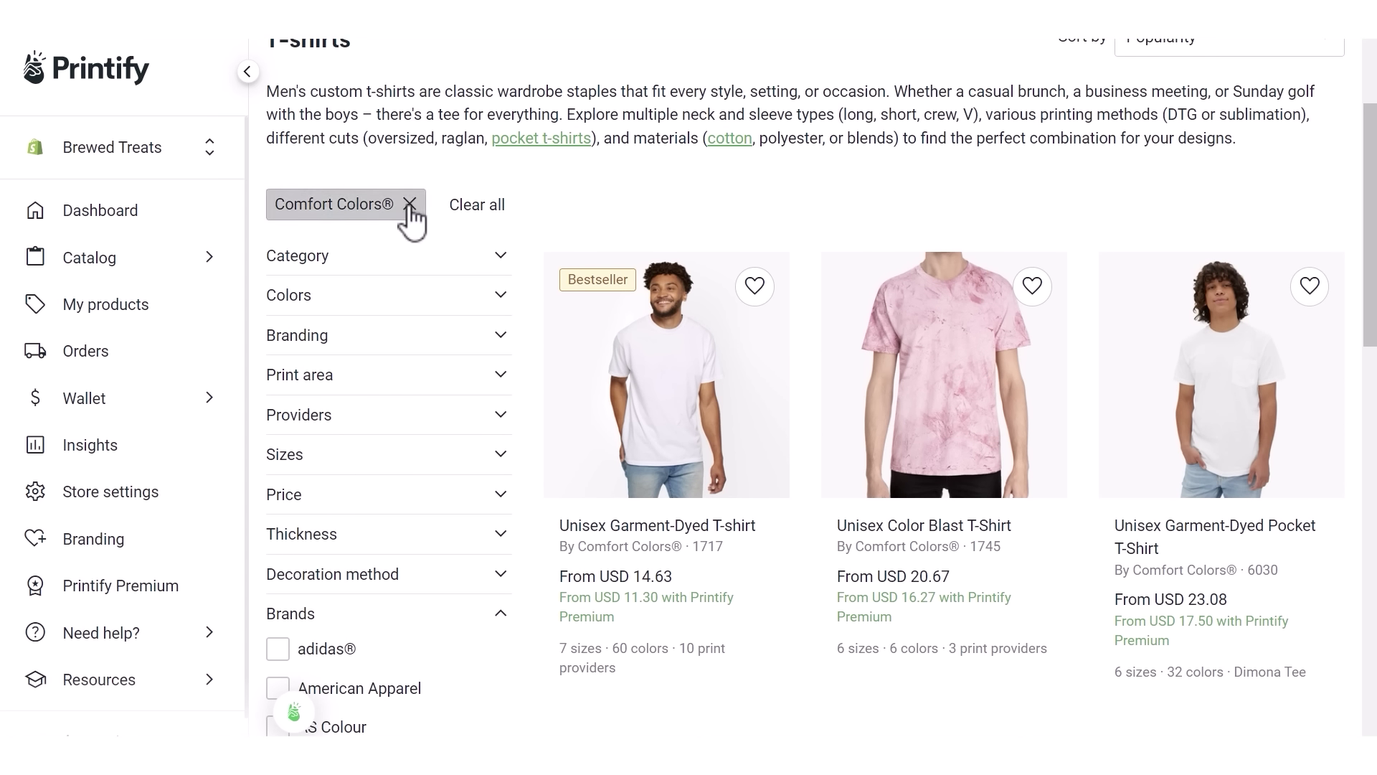
# - Remove the Comfort Colors filter and filter the T-shirts by the brand Bella+Canvas instead
pyautogui.click(409, 205)
pyautogui.scroll(-4, 530, 396)
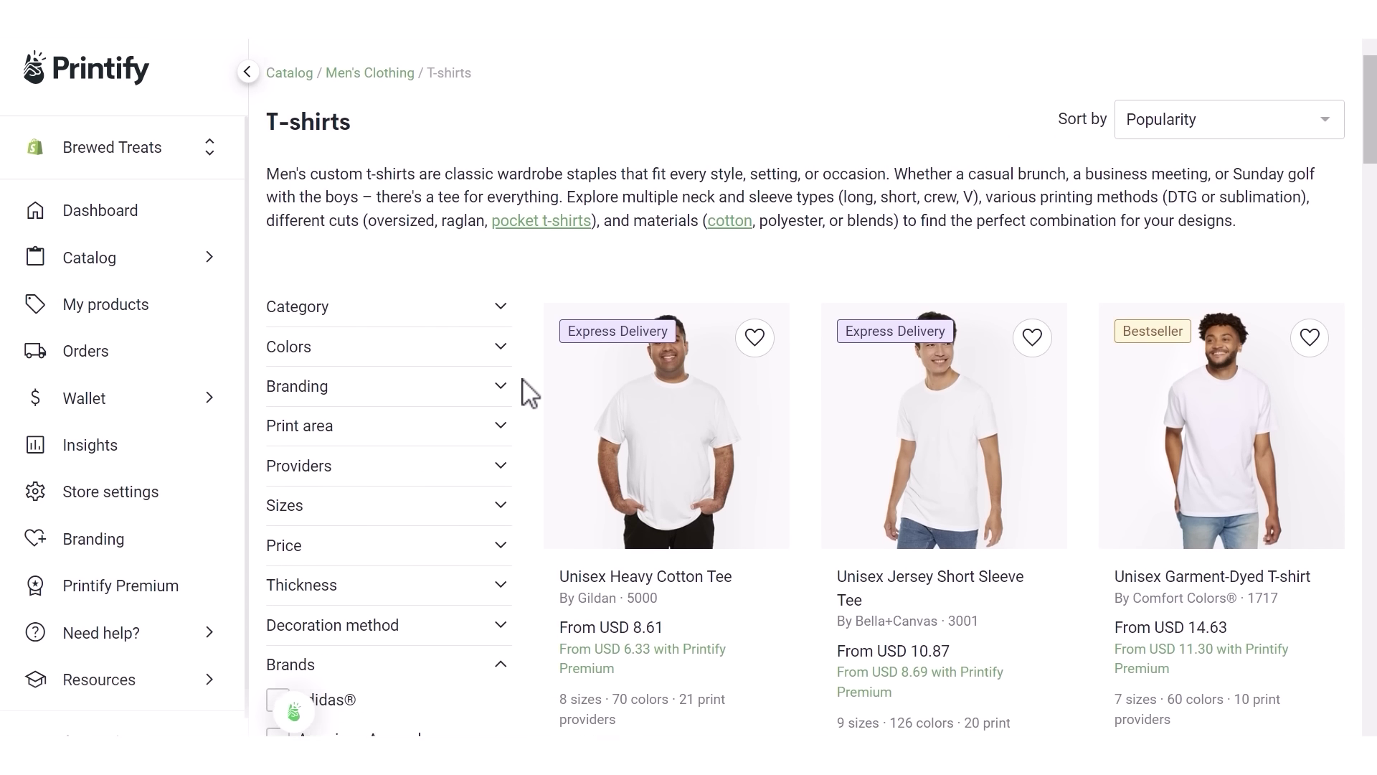
pyautogui.scroll(-3, 529, 393)
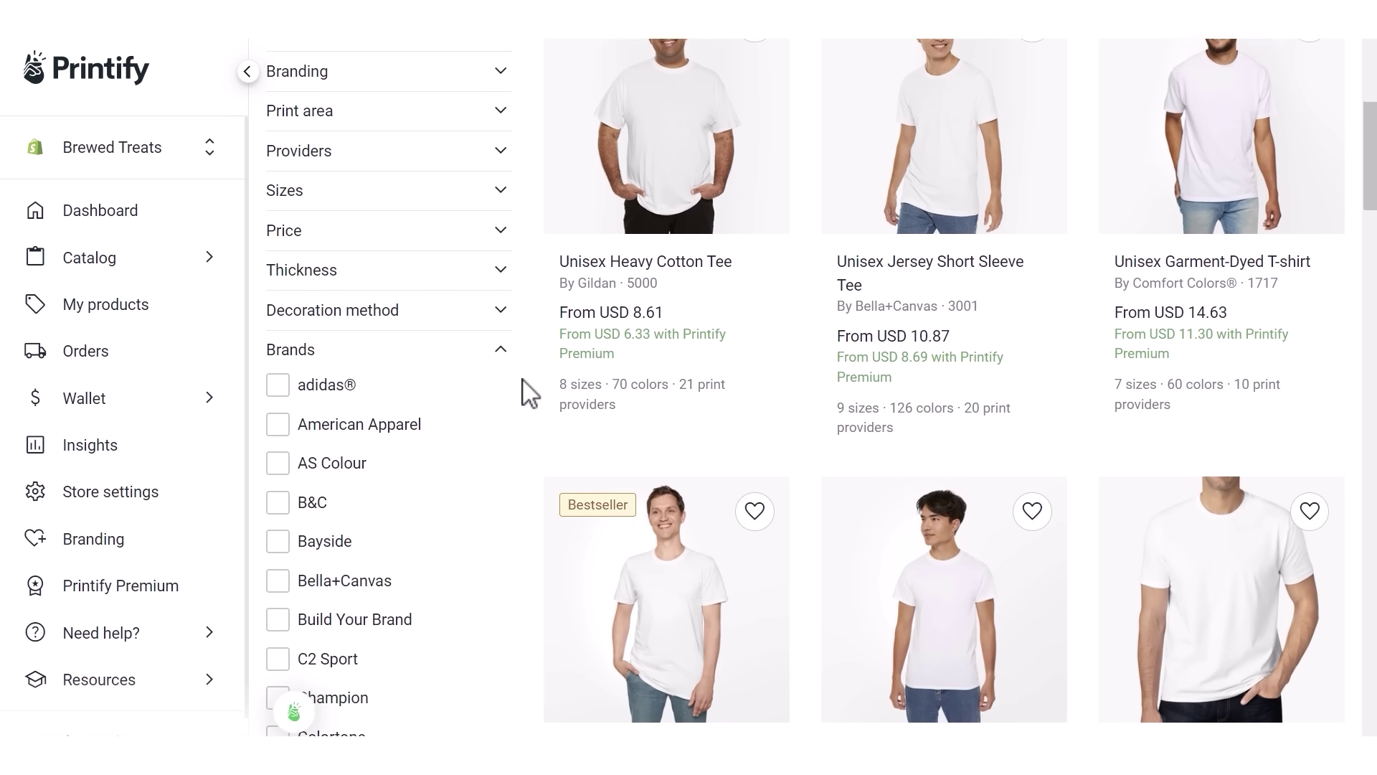
pyautogui.click(278, 542)
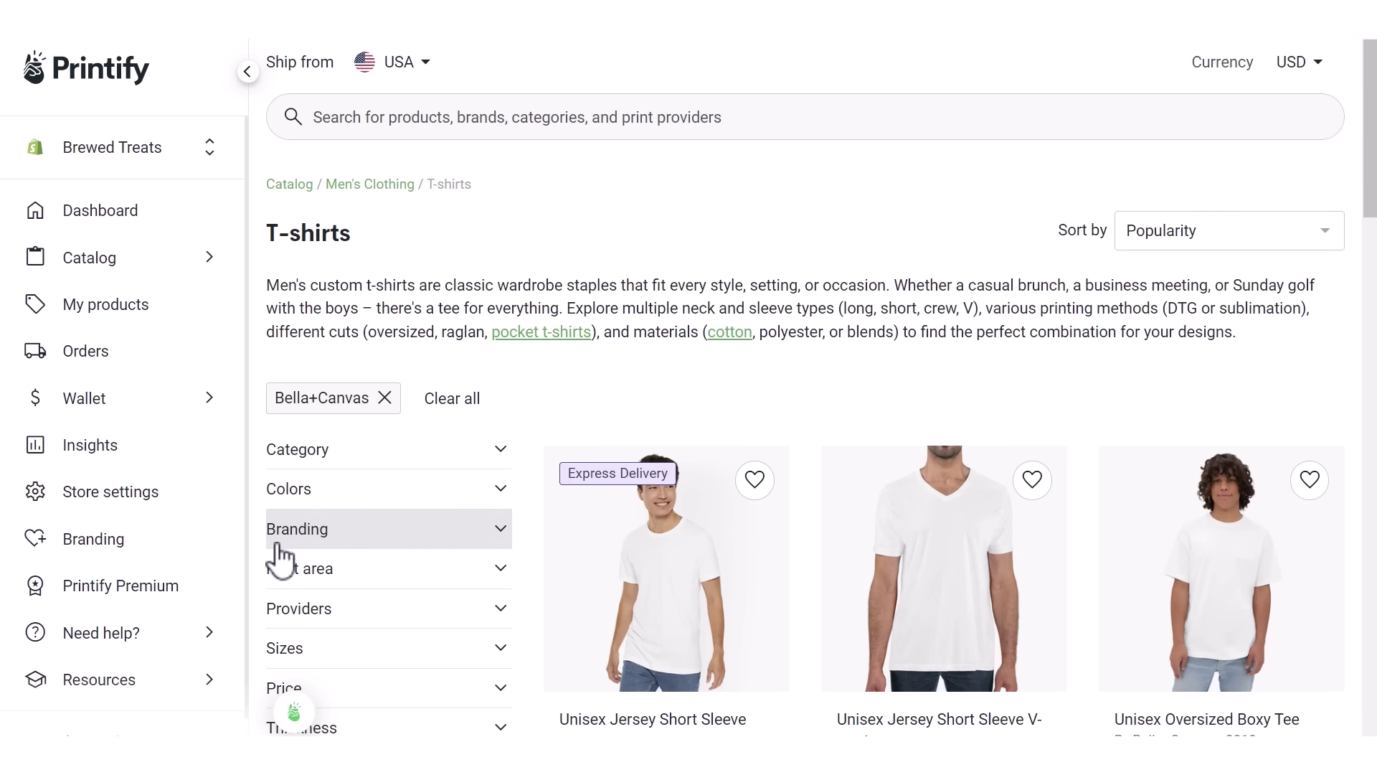
pyautogui.scroll(-3, 543, 415)
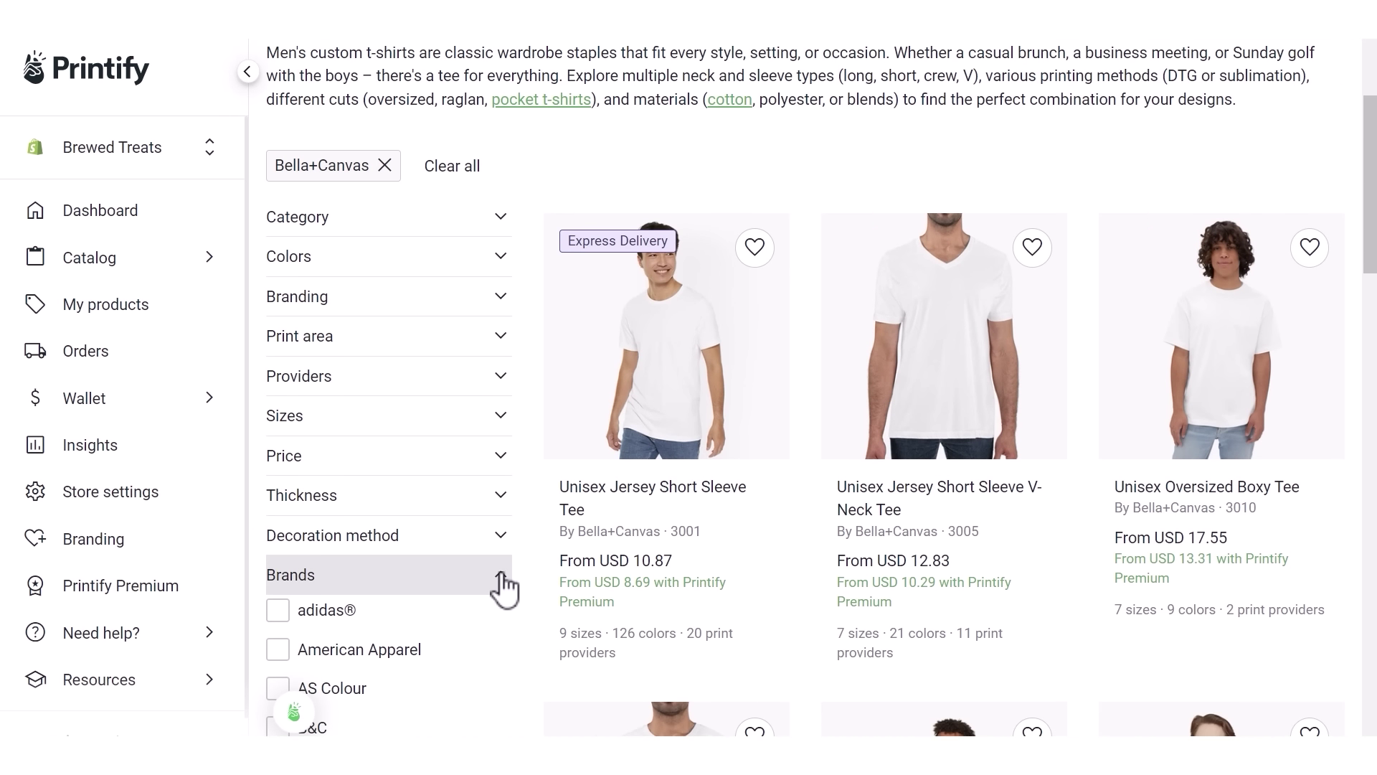
# - Collapse the brand filter and open the Bella+Canvas 3001 Unisex Jersey Short Sleeve Tee from the filtered T-shirts
pyautogui.click(502, 579)
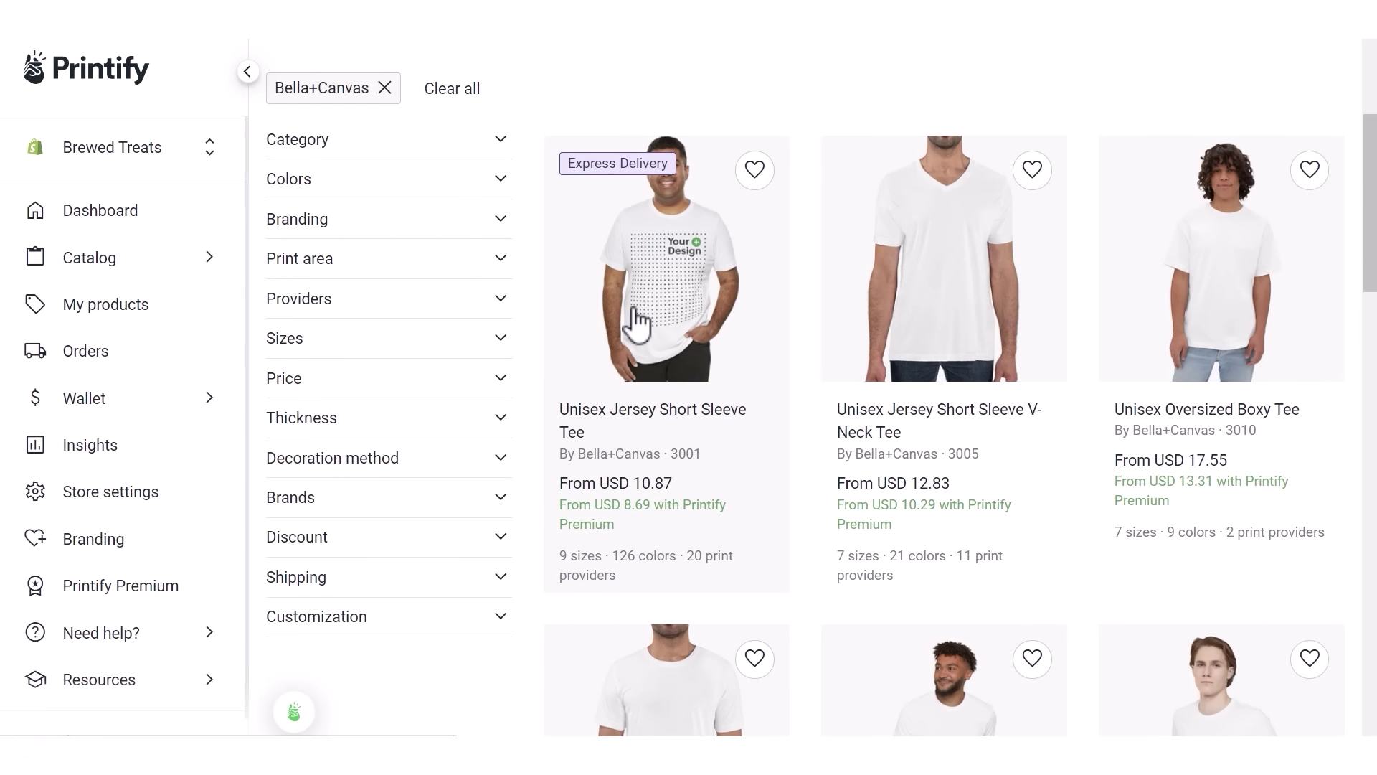
pyautogui.click(649, 305)
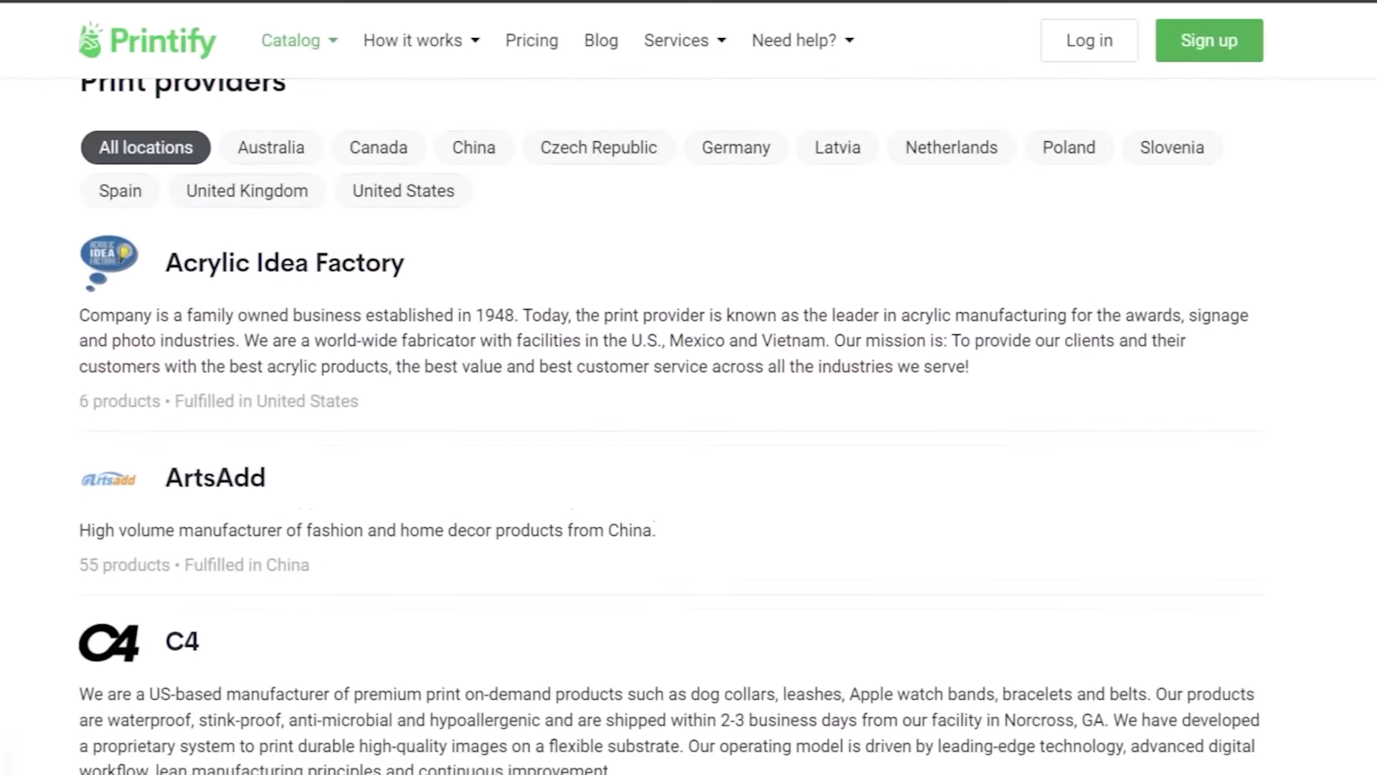
# - Browse Printify's print providers for all locations, examining their descriptions, numbers of products and fulfilment countries
pyautogui.scroll(-3, 688, 431)
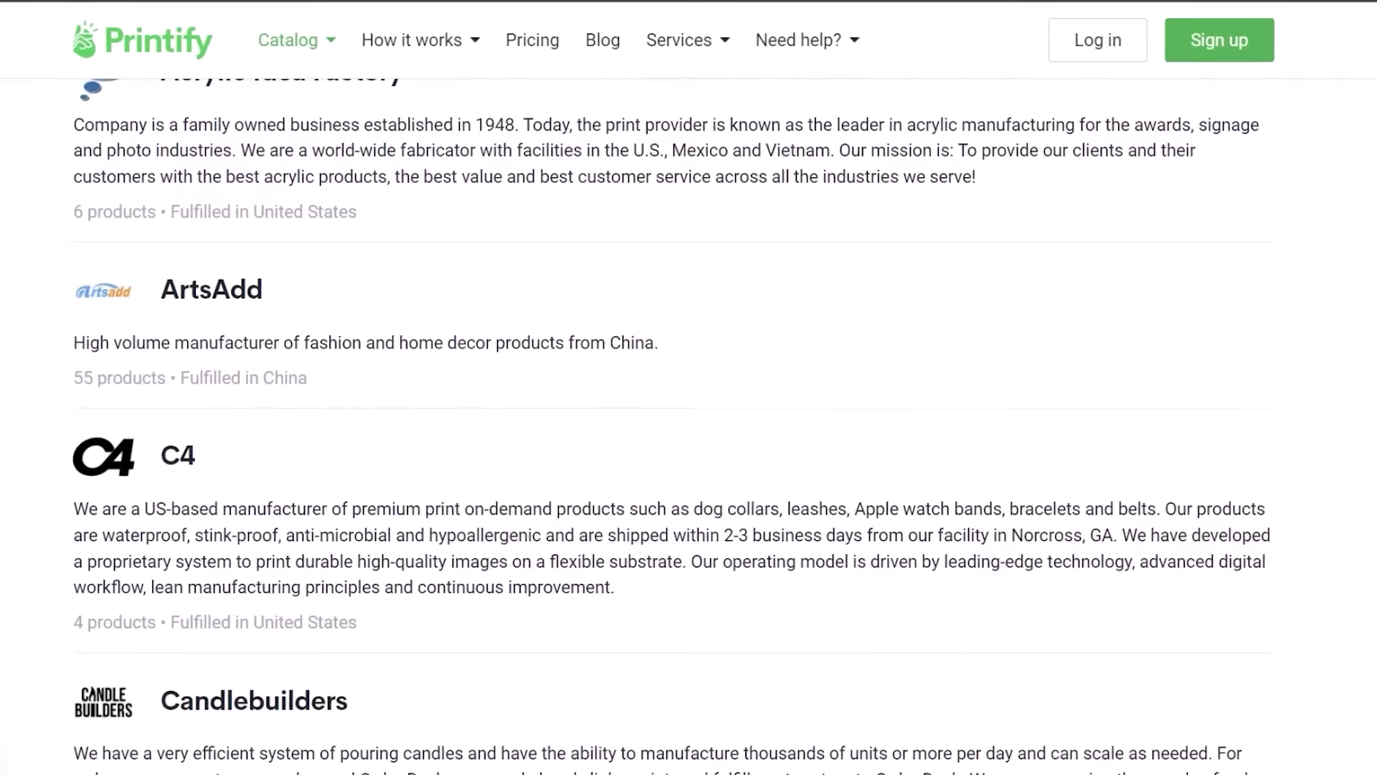
pyautogui.scroll(-6, 688, 430)
pyautogui.scroll(-5, 688, 430)
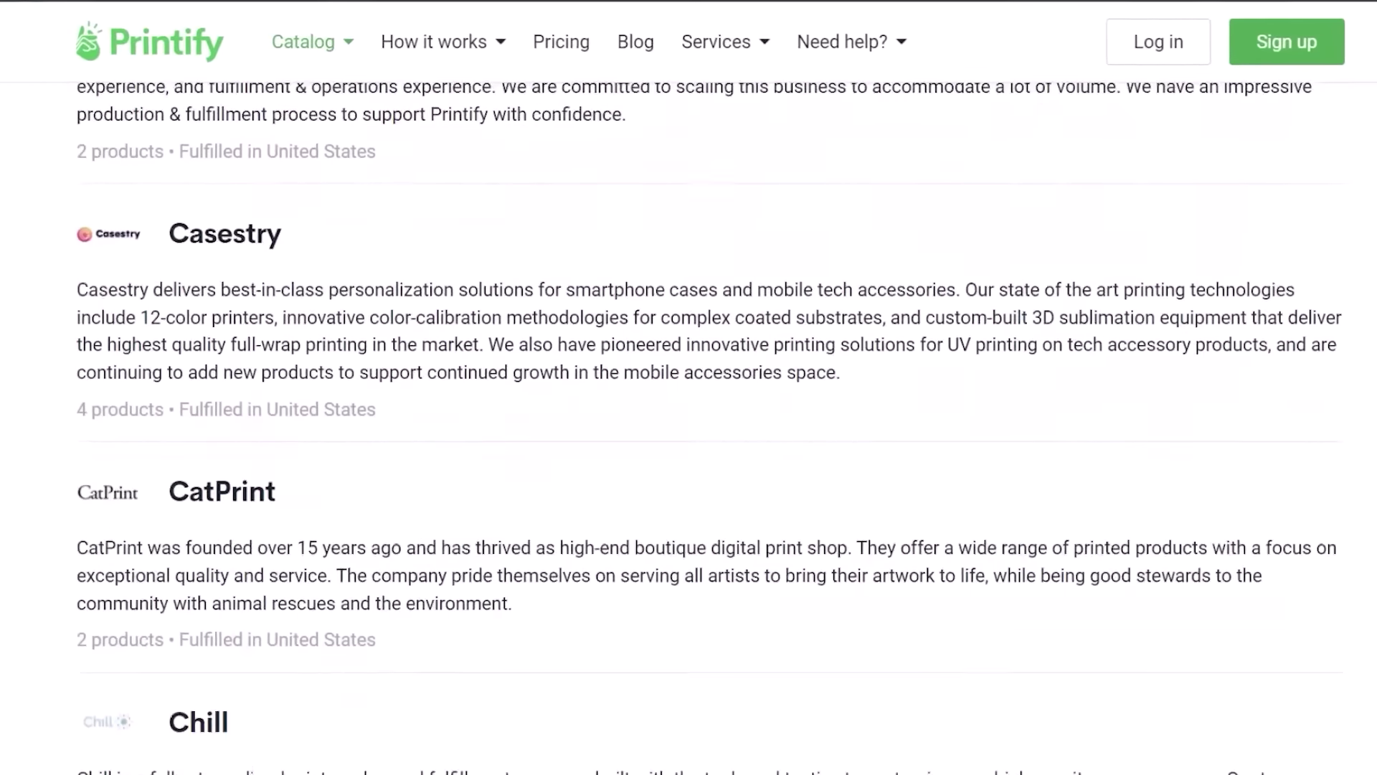
pyautogui.scroll(-11, 688, 430)
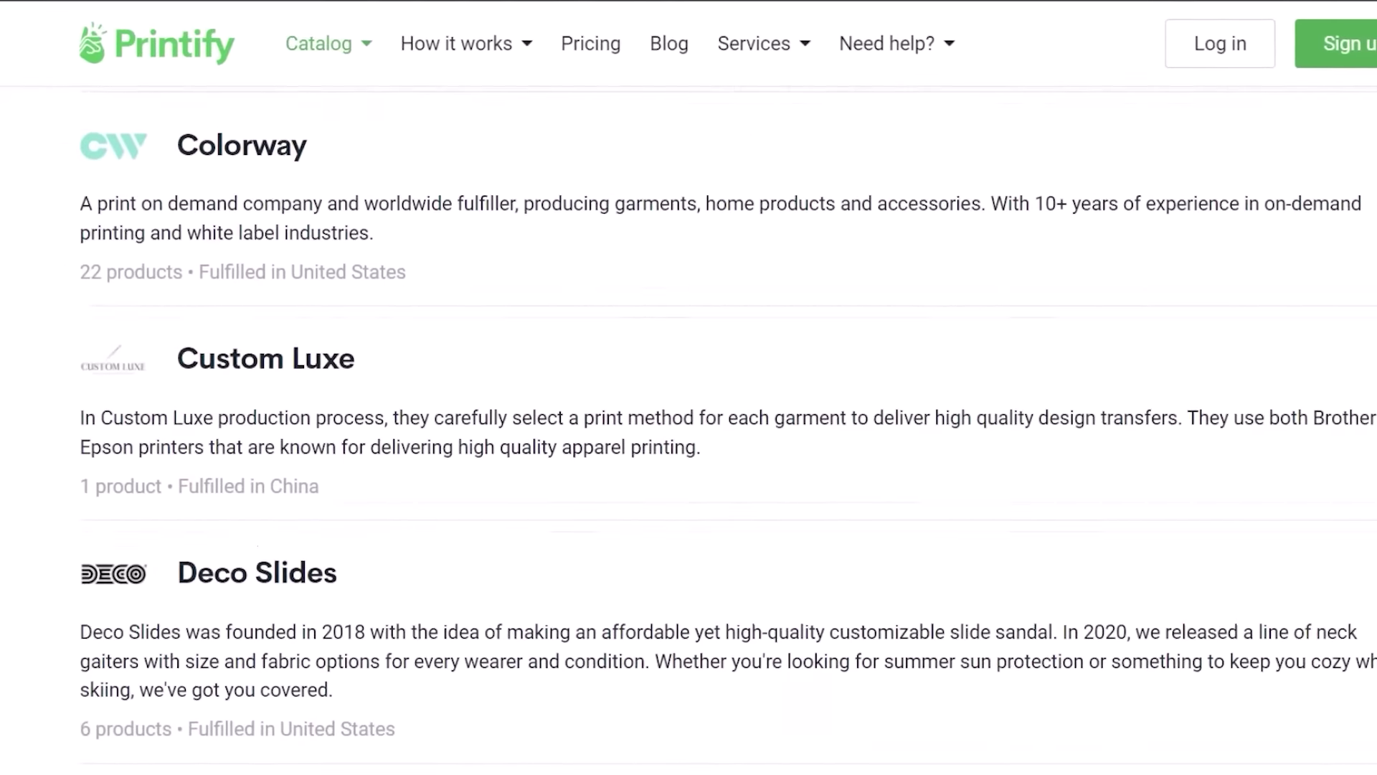
pyautogui.scroll(-10, 689, 430)
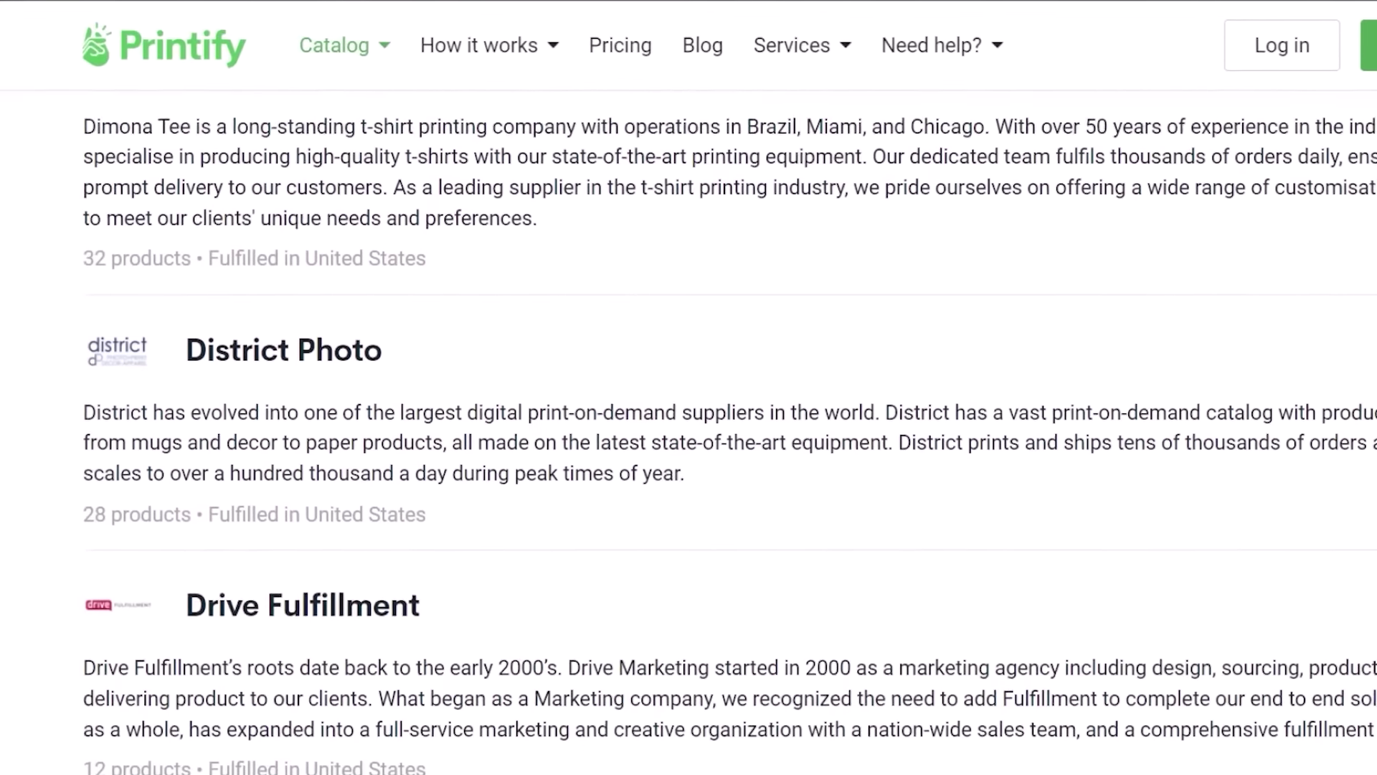
pyautogui.scroll(-4, 689, 431)
pyautogui.scroll(-3, 689, 431)
pyautogui.scroll(-4, 689, 430)
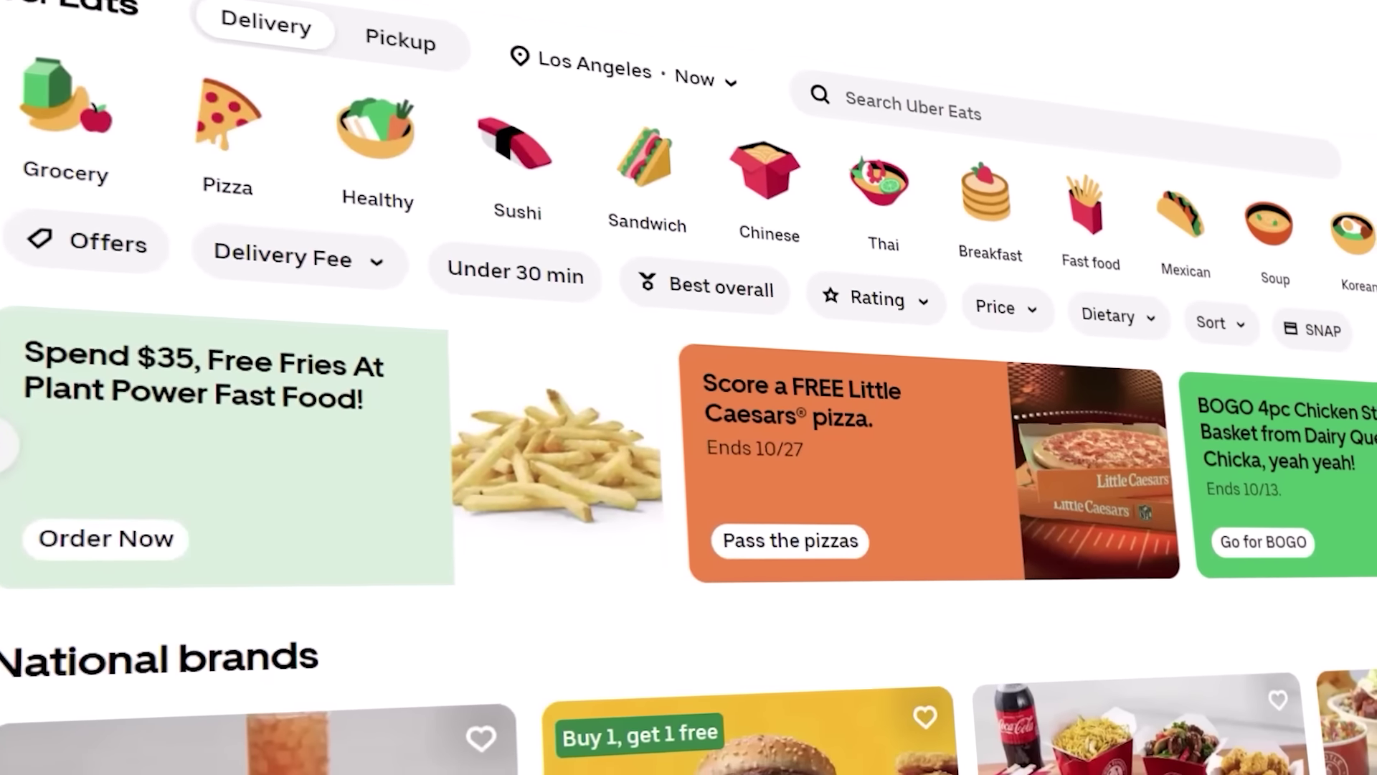
pyautogui.scroll(-5, 688, 430)
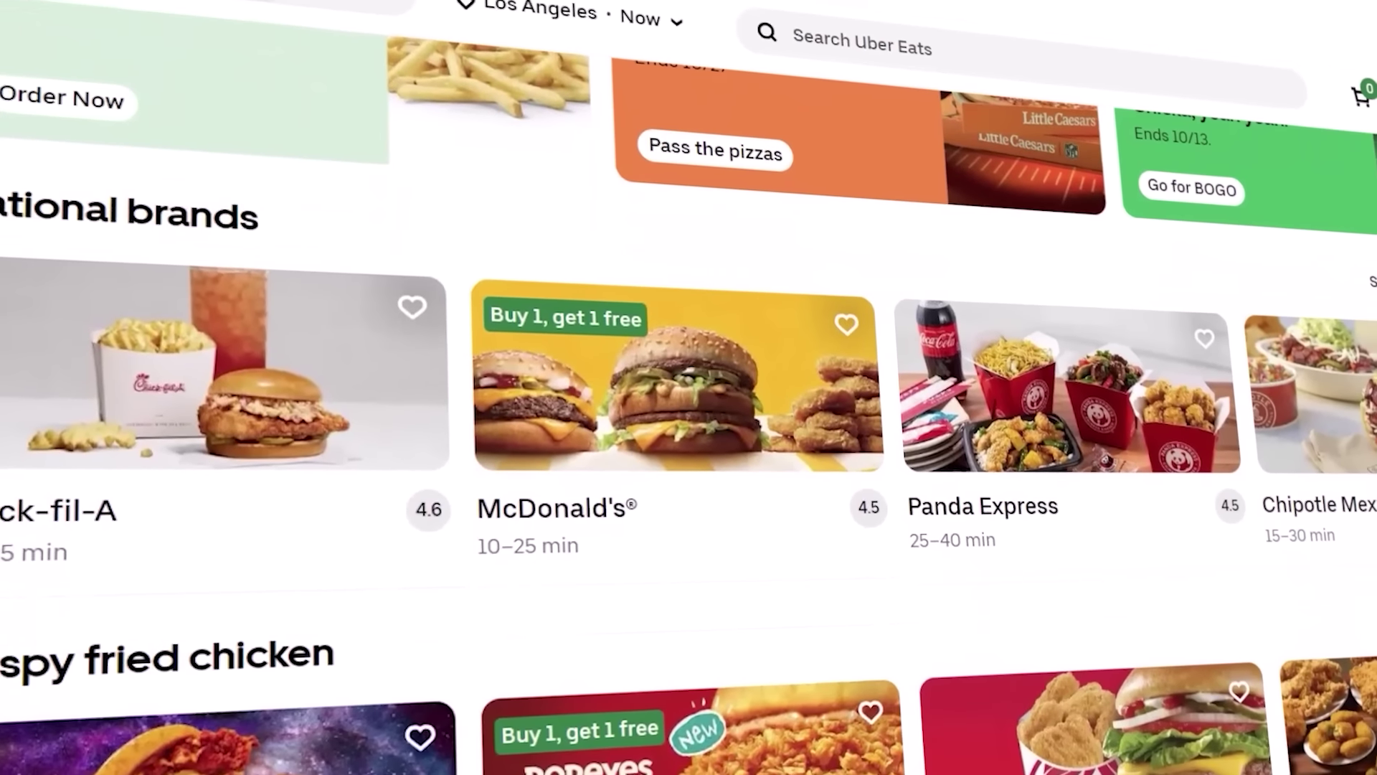
pyautogui.scroll(-2, 689, 430)
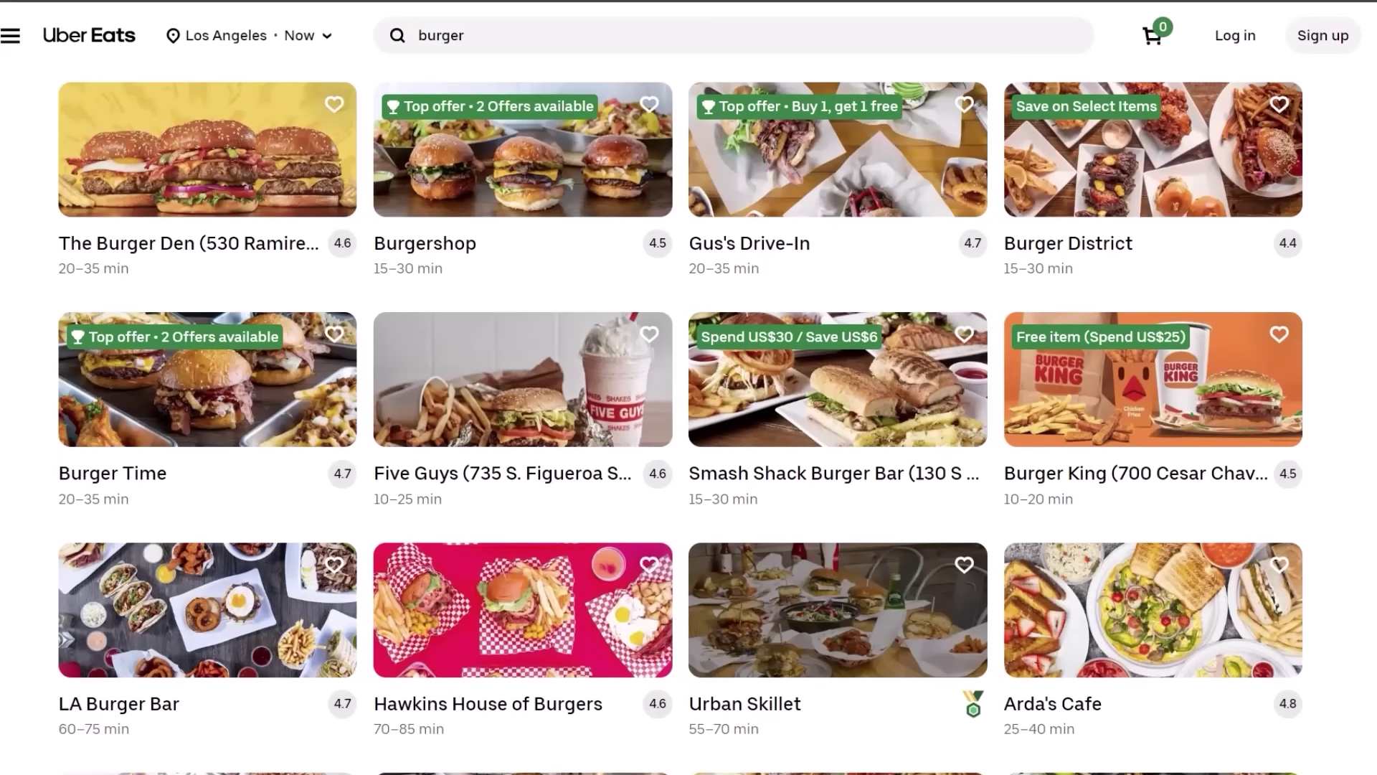
pyautogui.scroll(-3, 689, 430)
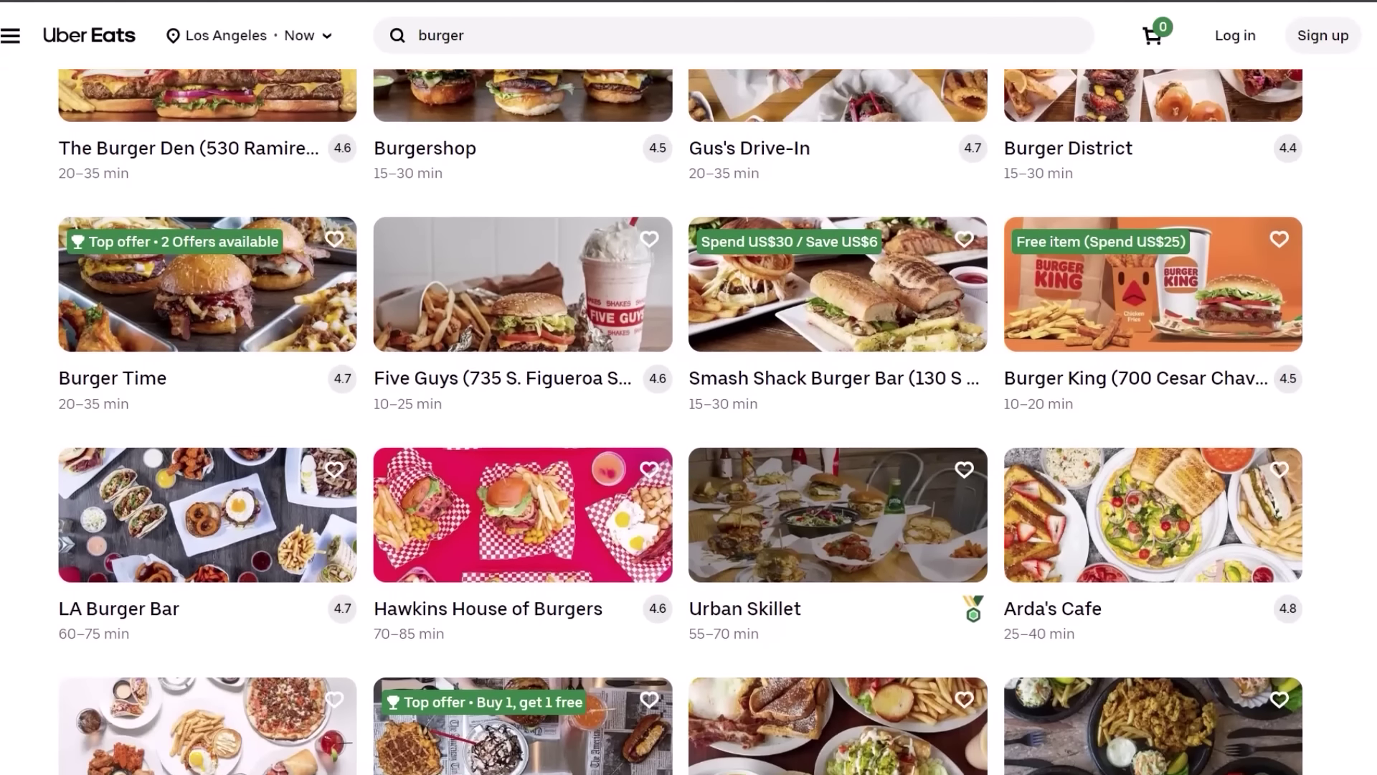
pyautogui.scroll(-1, 689, 430)
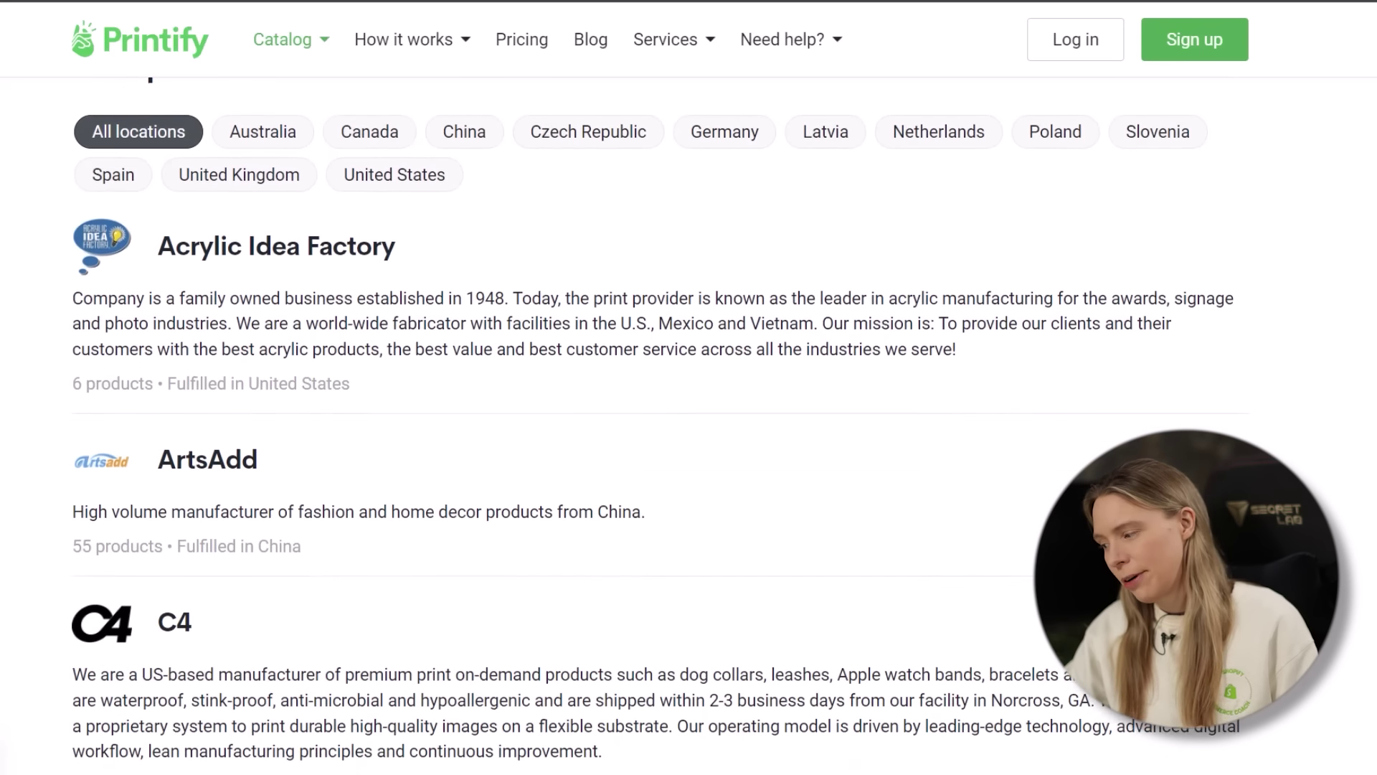
# - Read the print provider profiles from Acrylic Idea Factory to Dimona Tee, comparing specialties, experience and fulfilment locations
pyautogui.scroll(-1, 688, 430)
pyautogui.scroll(-1, 689, 431)
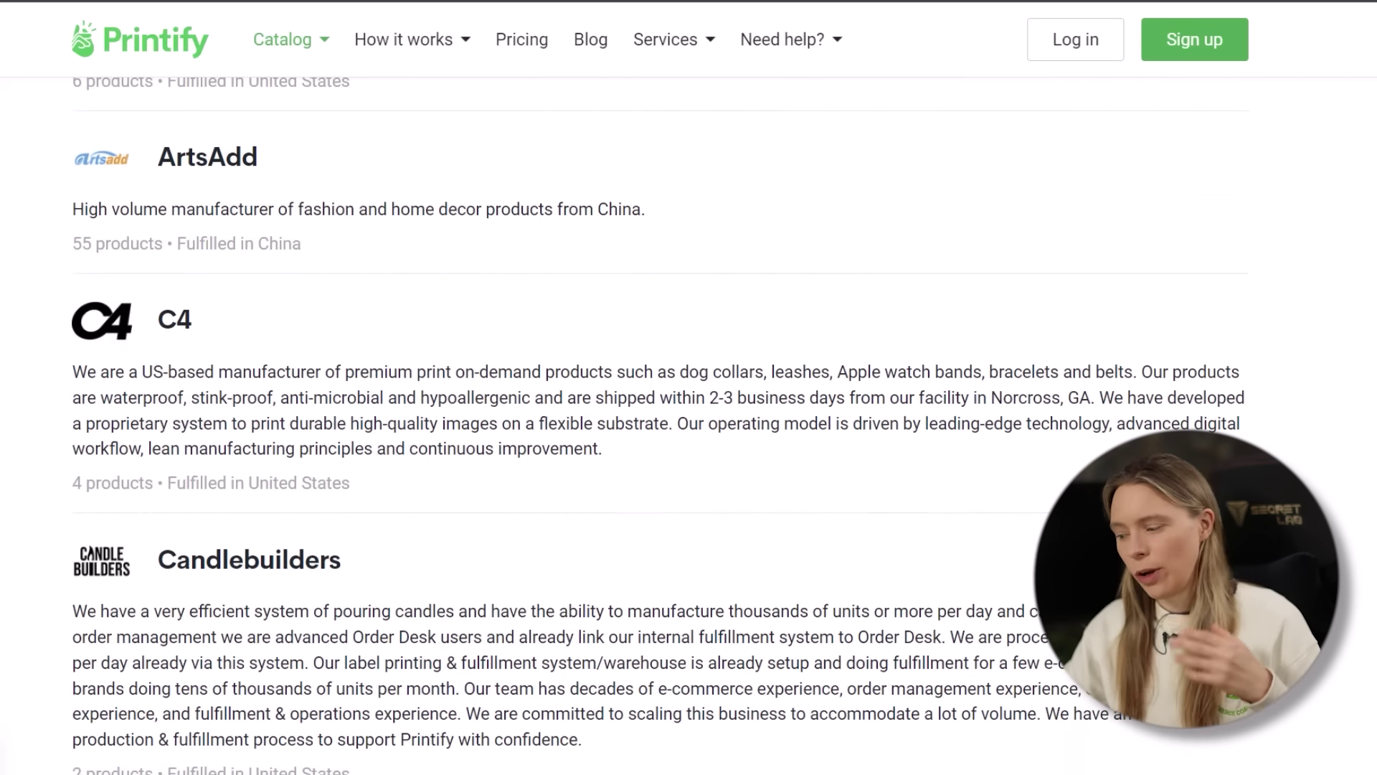
pyautogui.scroll(-3, 688, 430)
pyautogui.scroll(-2, 689, 431)
pyautogui.scroll(-1, 689, 430)
pyautogui.scroll(-3, 689, 431)
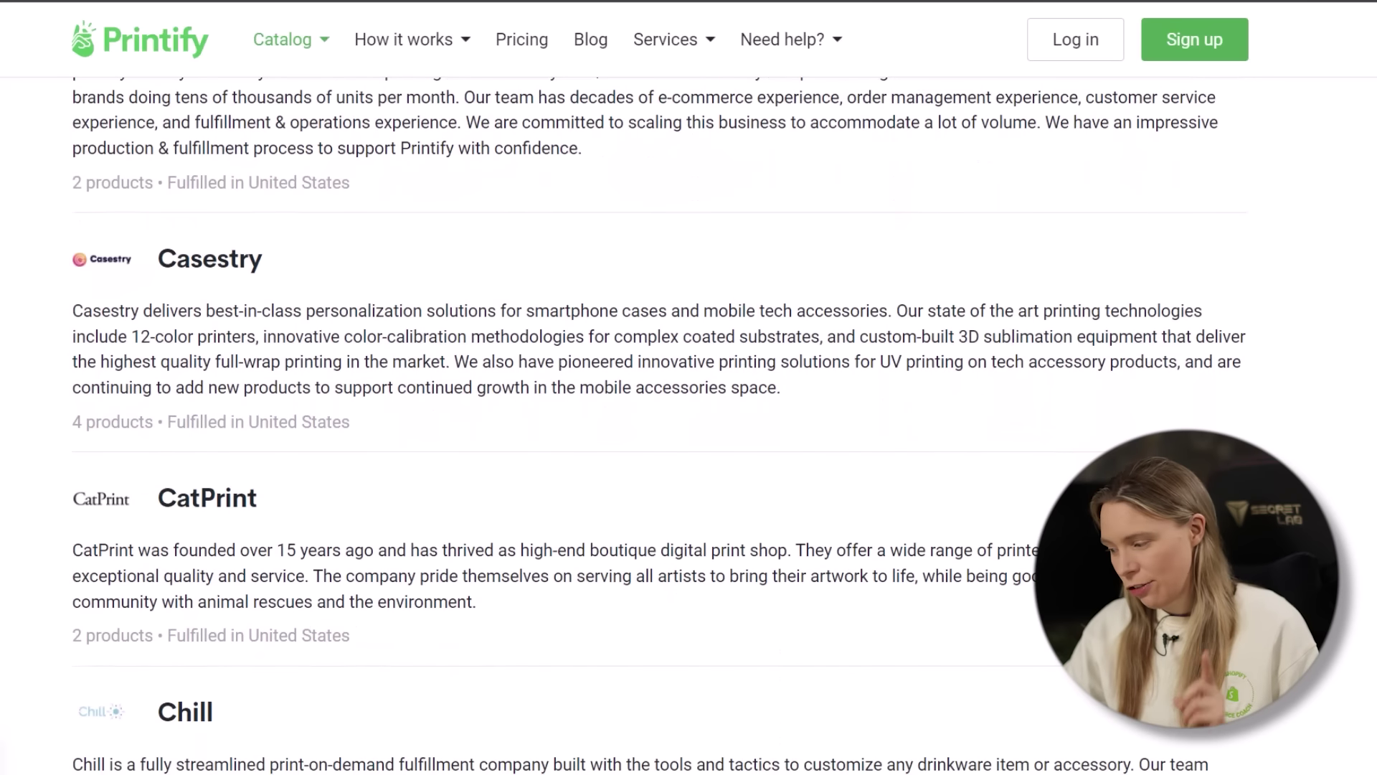
pyautogui.scroll(-3, 689, 431)
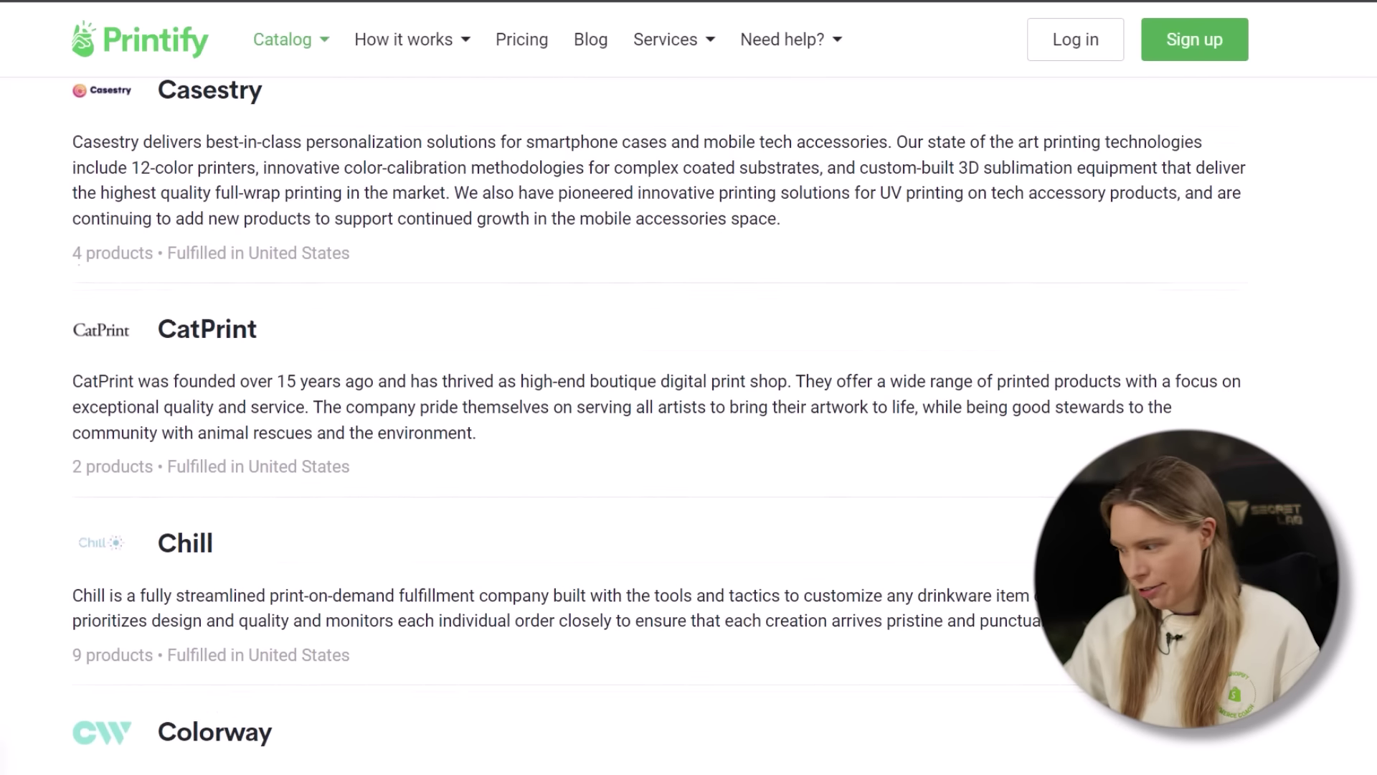
pyautogui.scroll(-2, 689, 430)
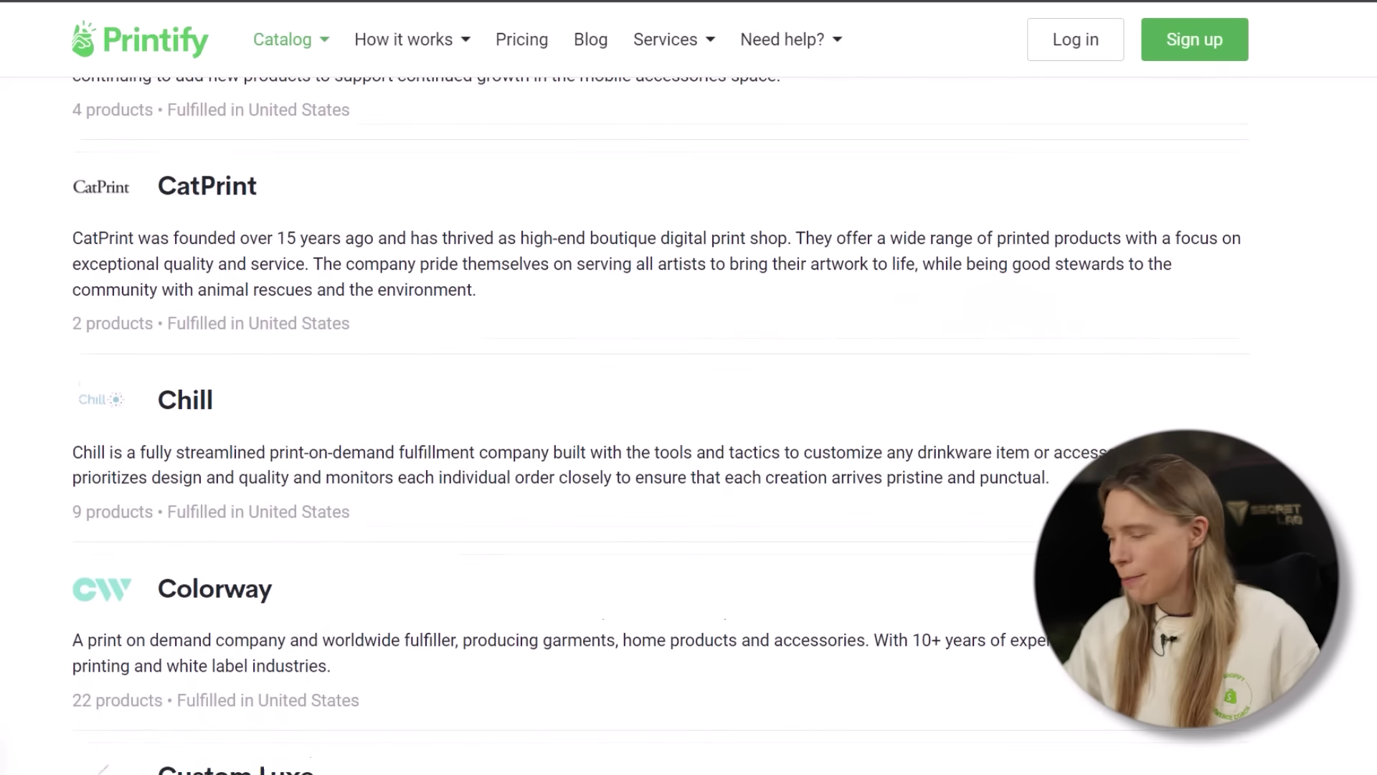
pyautogui.scroll(-3, 689, 431)
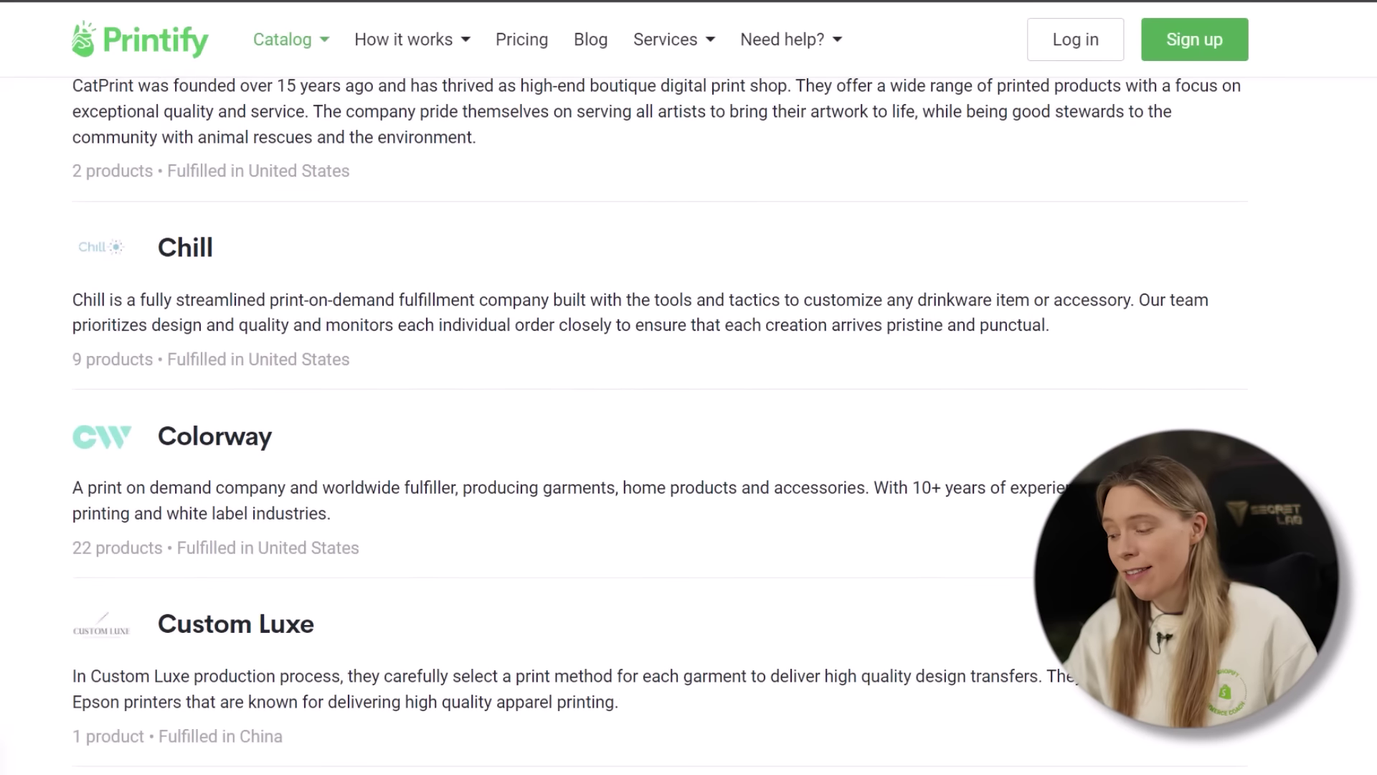
pyautogui.scroll(-2, 689, 430)
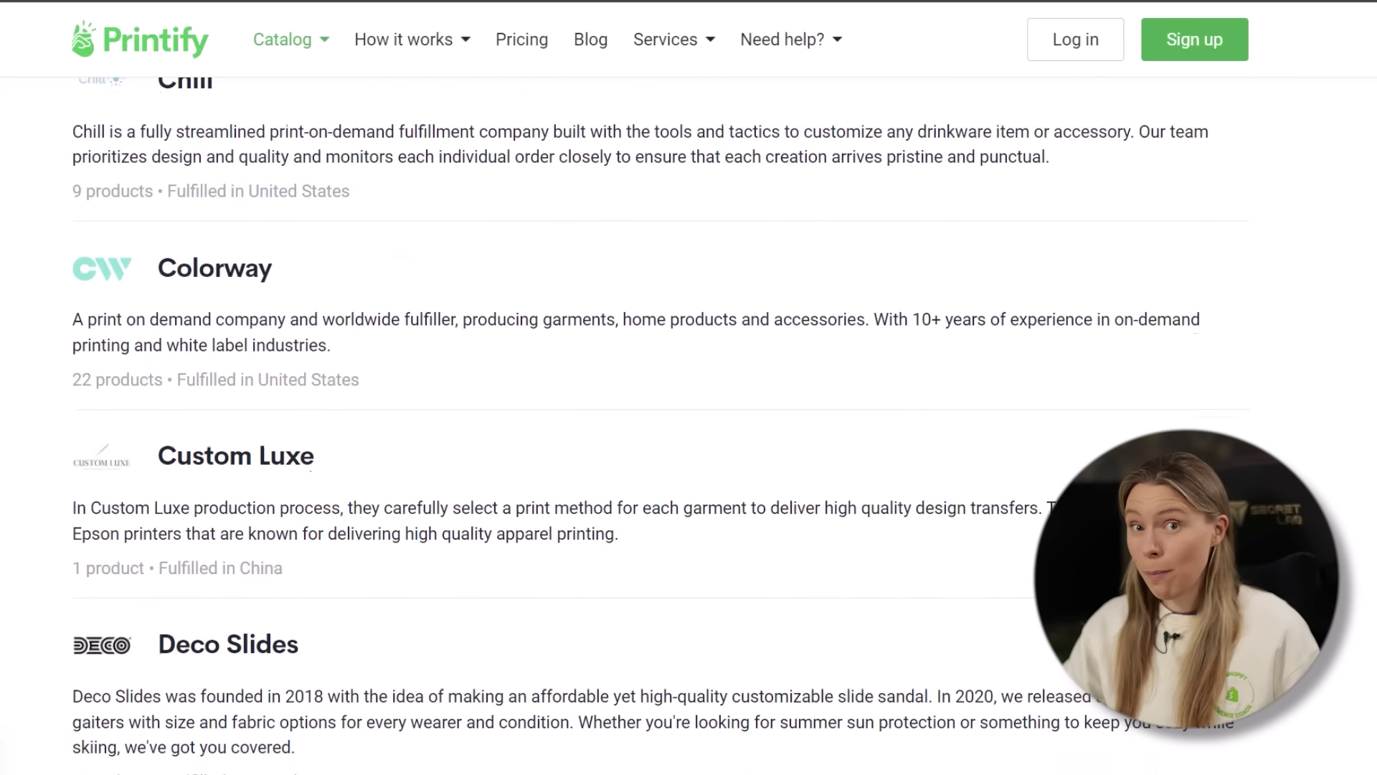
pyautogui.scroll(-3, 689, 430)
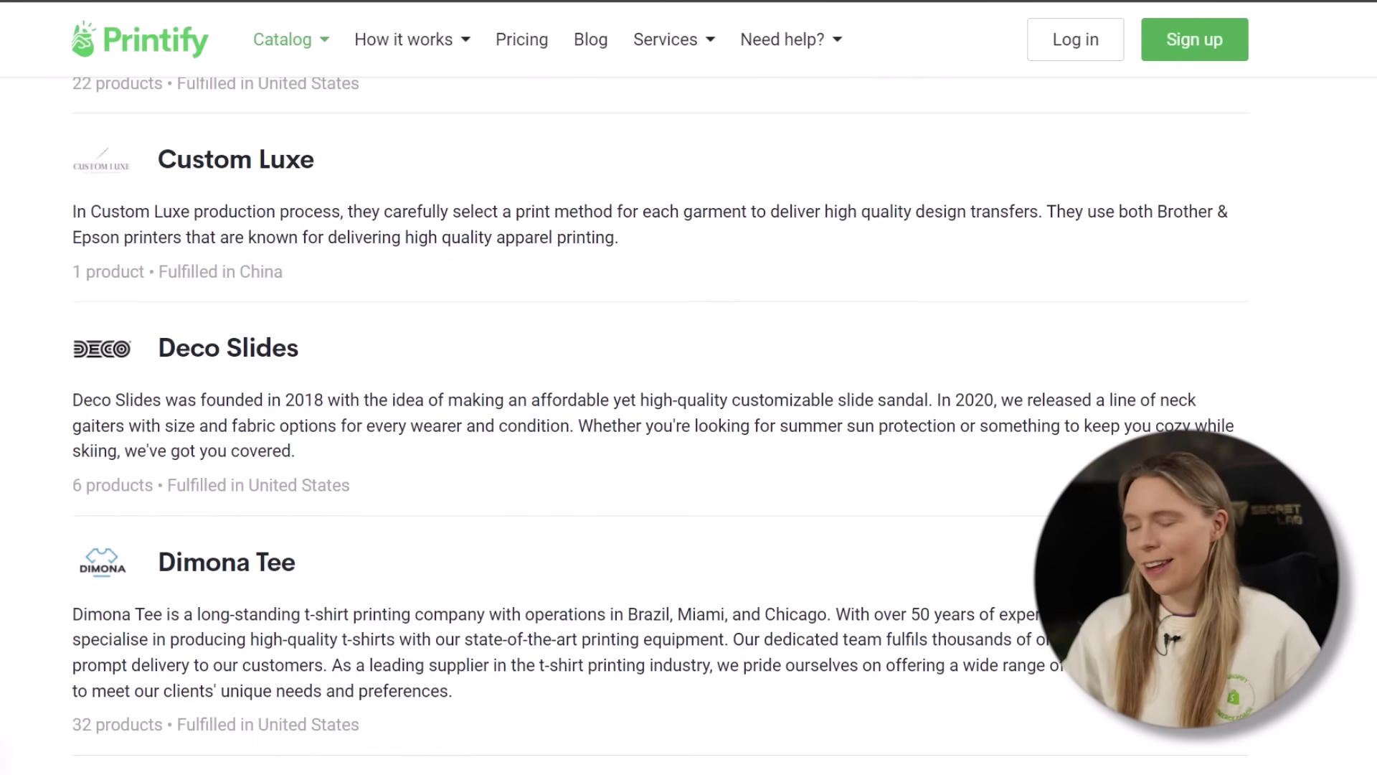
pyautogui.scroll(-2, 688, 430)
pyautogui.scroll(-2, 689, 431)
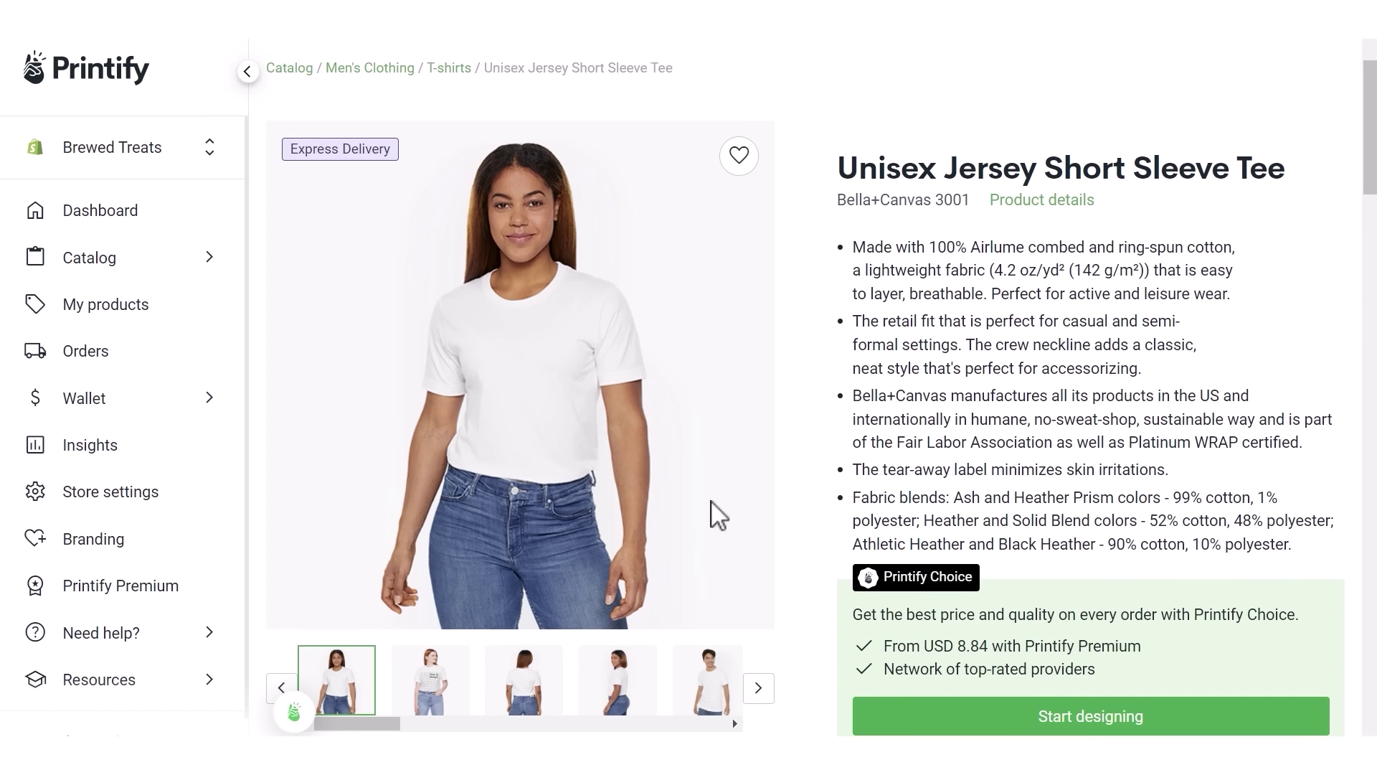
# - Show the tee's photo with the male model and examine the Printify Choice quality, prices, shipping options and delivery time
pyautogui.click(711, 687)
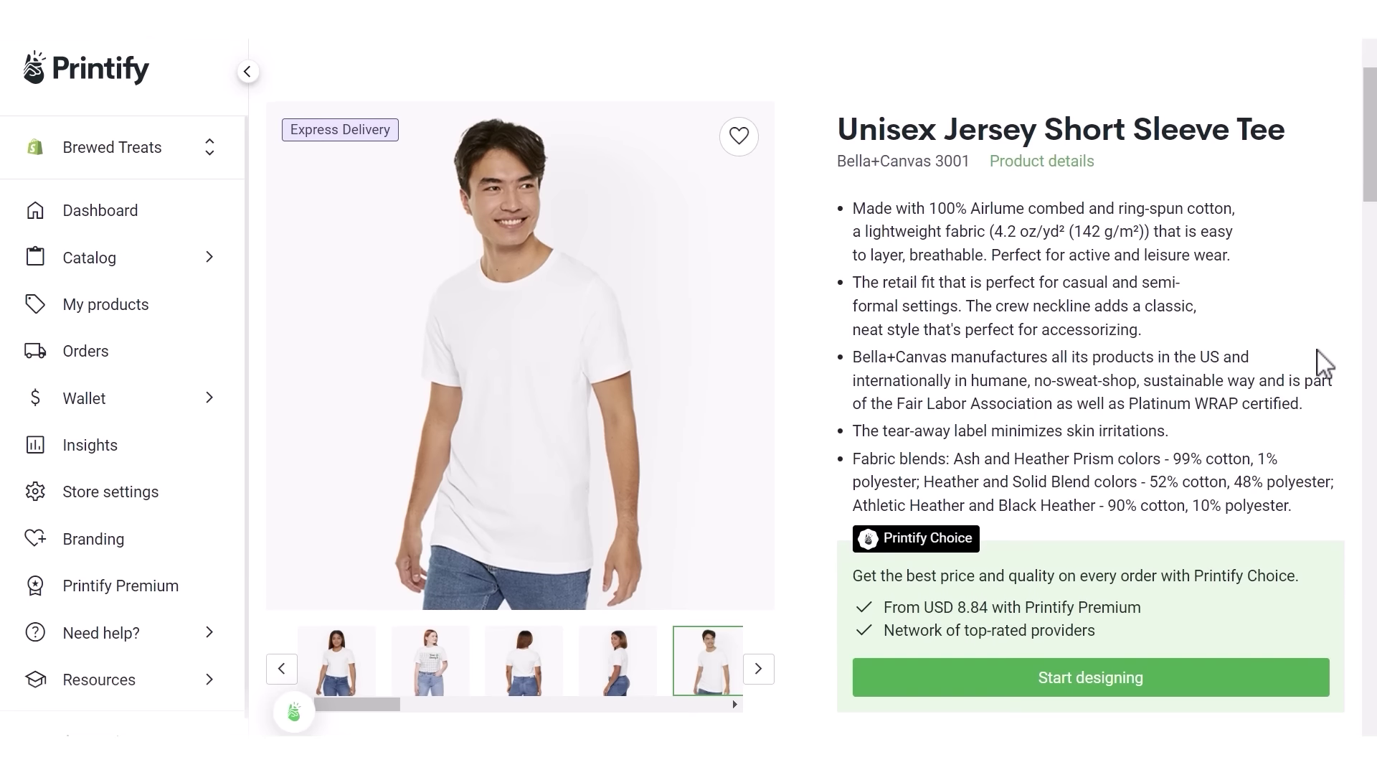
pyautogui.scroll(-4, 1323, 364)
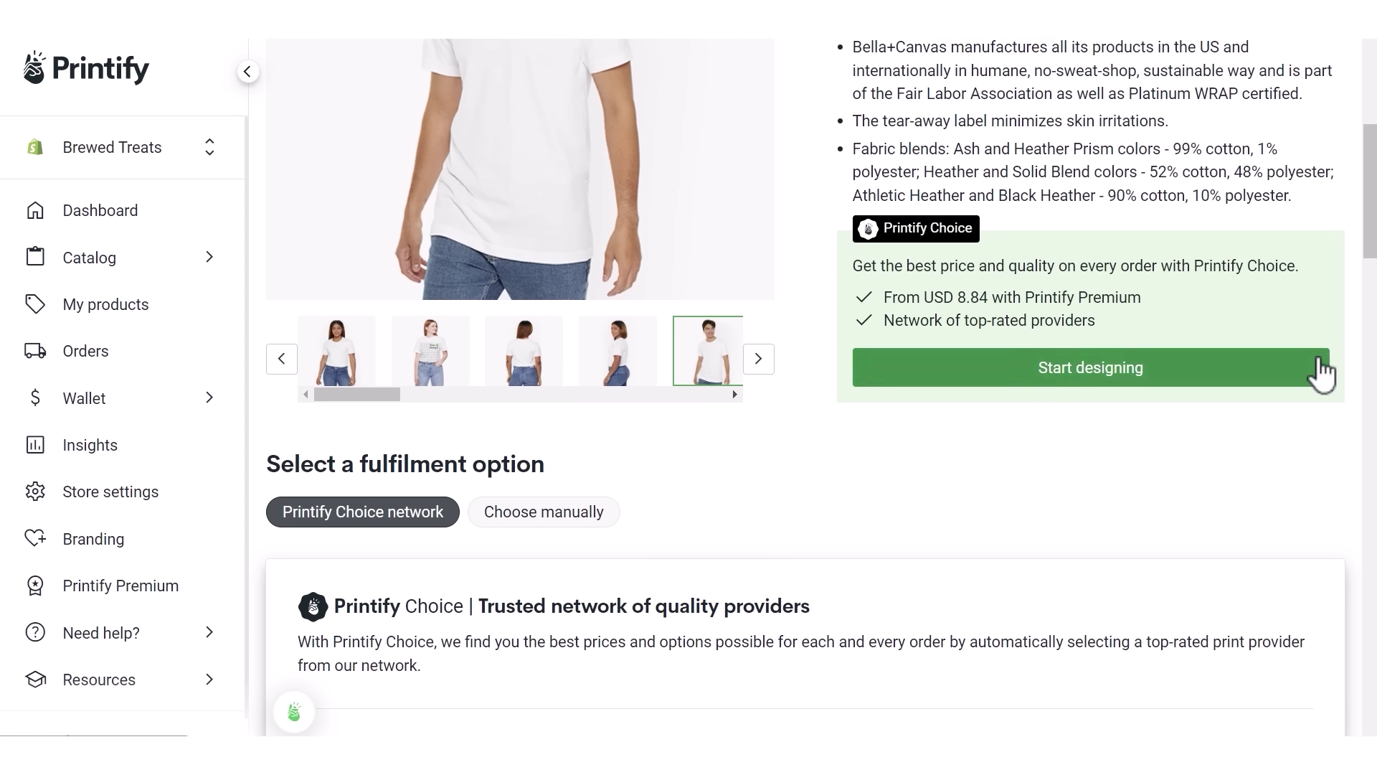
pyautogui.scroll(-2, 784, 483)
pyautogui.scroll(-1, 784, 482)
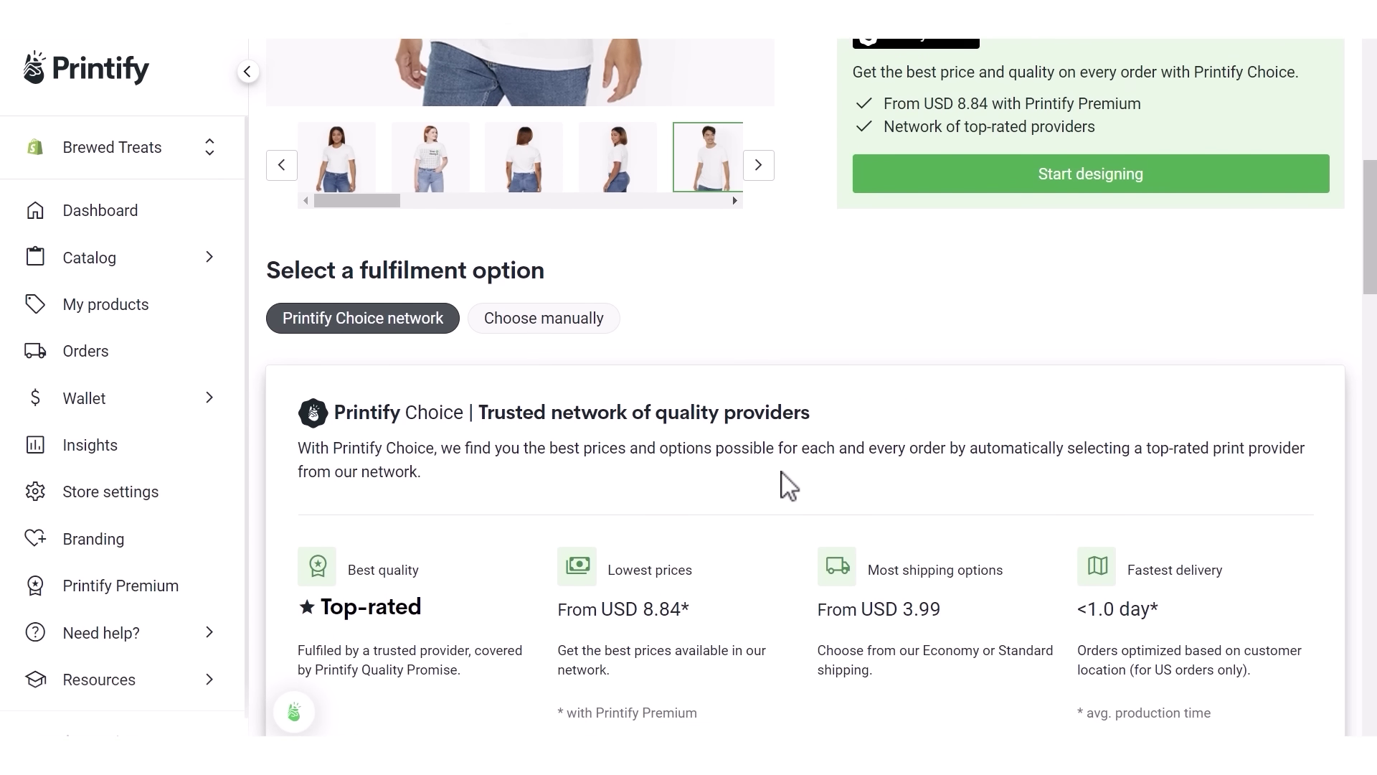
pyautogui.scroll(-1, 768, 485)
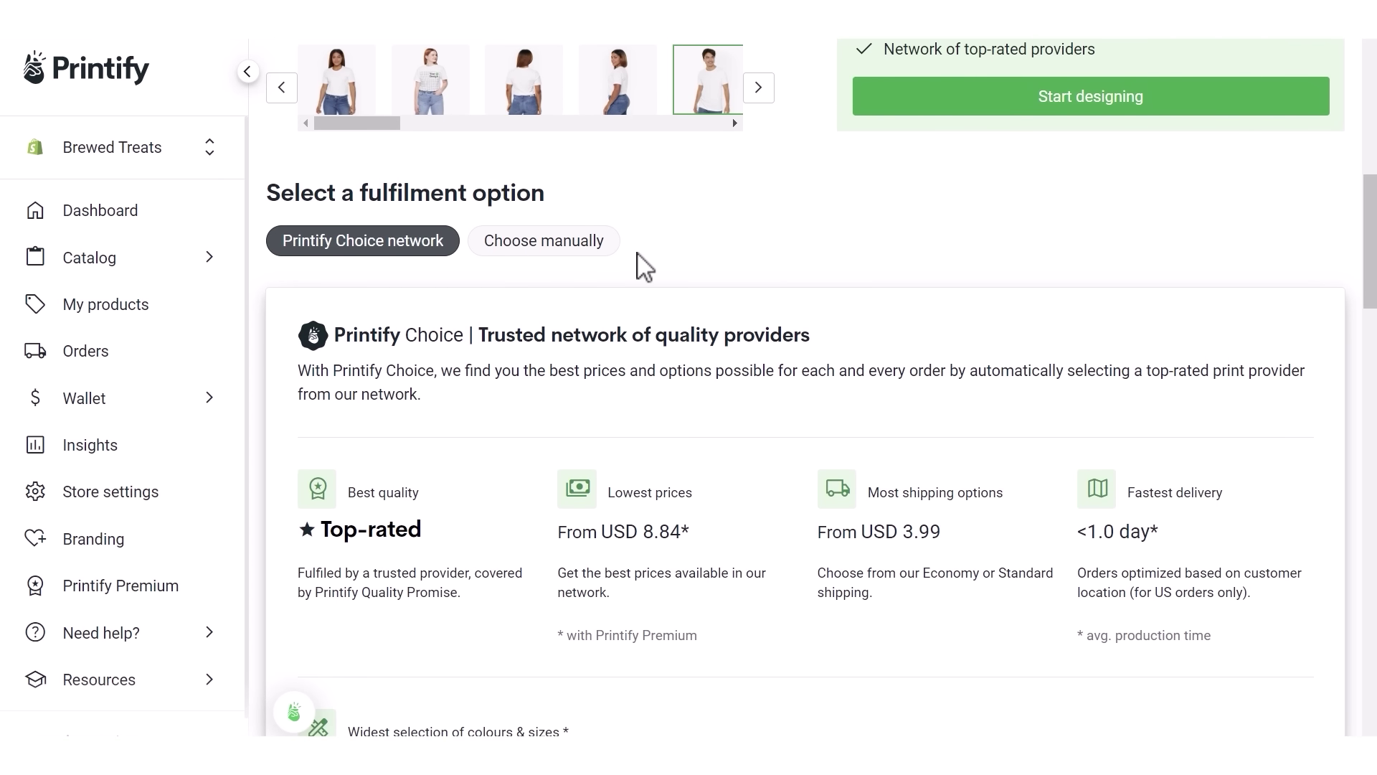
# - Set the fulfilment option to Choose manually and compare the local USA providers' ratings, prices, production times, print areas, sizes and colors
pyautogui.click(595, 247)
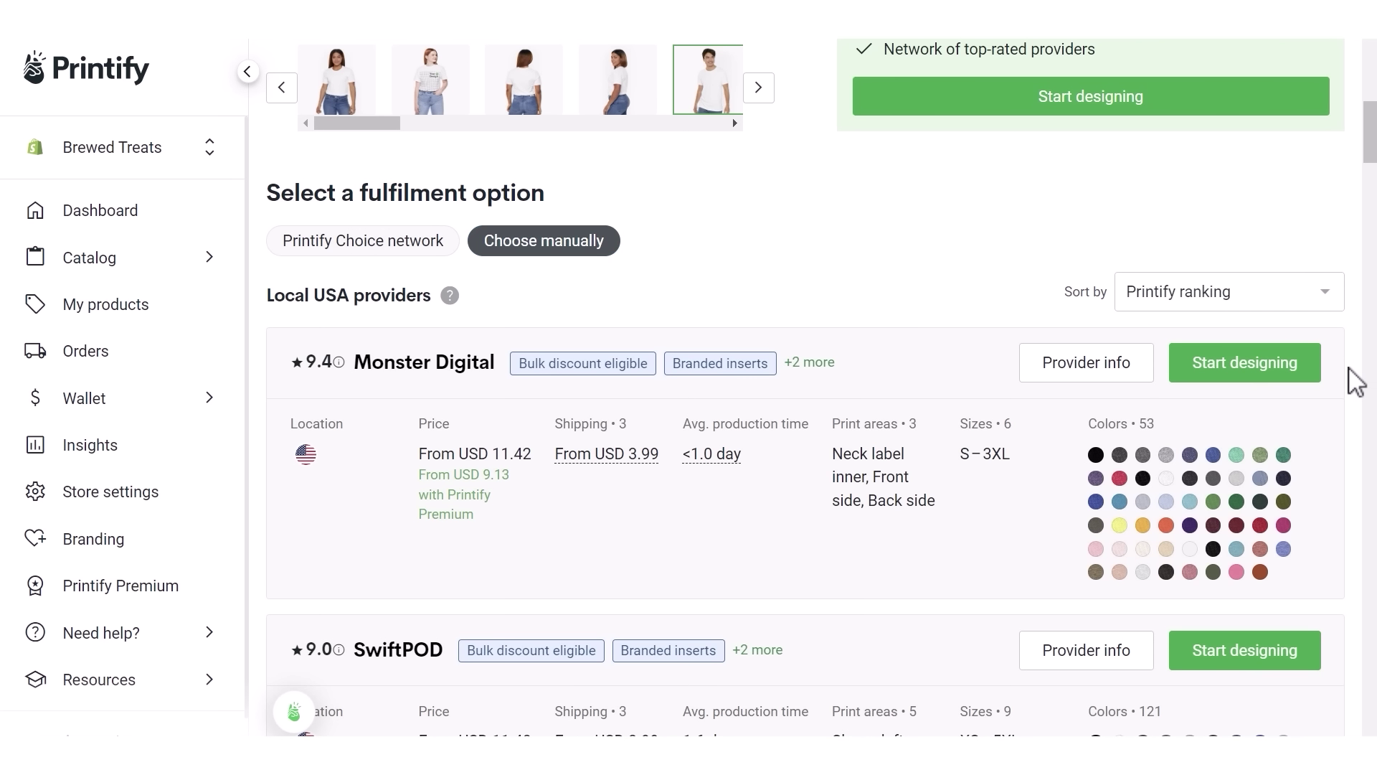
pyautogui.scroll(-4, 1356, 380)
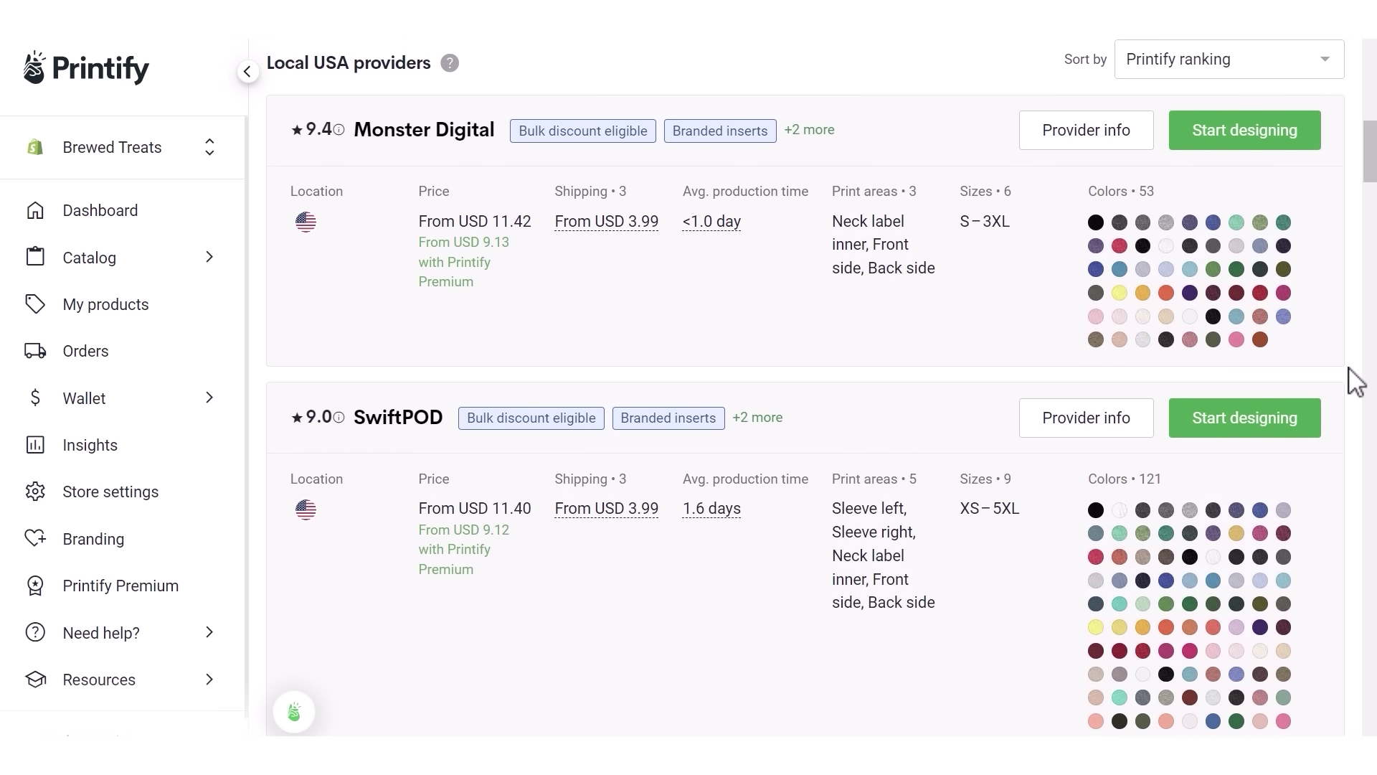
pyautogui.scroll(-8, 1356, 380)
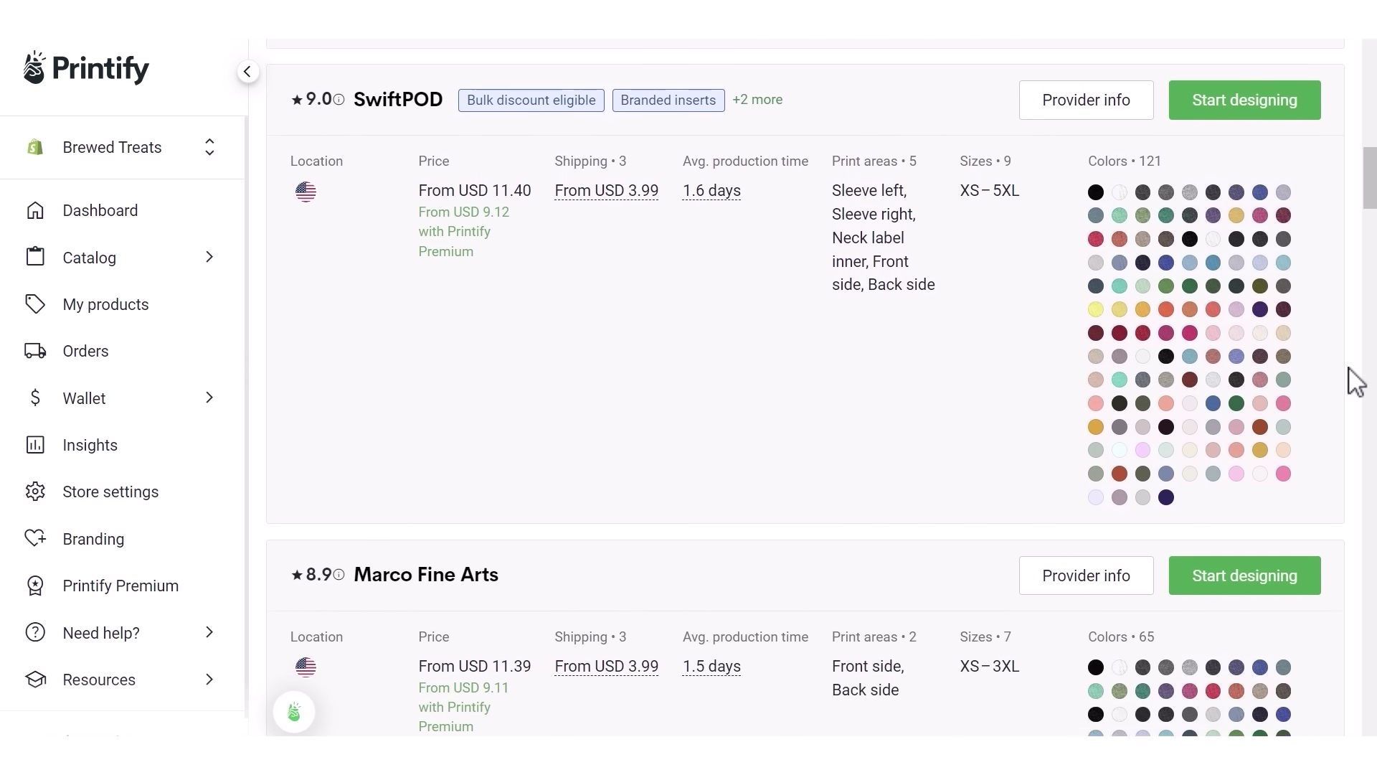
pyautogui.scroll(-4, 1356, 380)
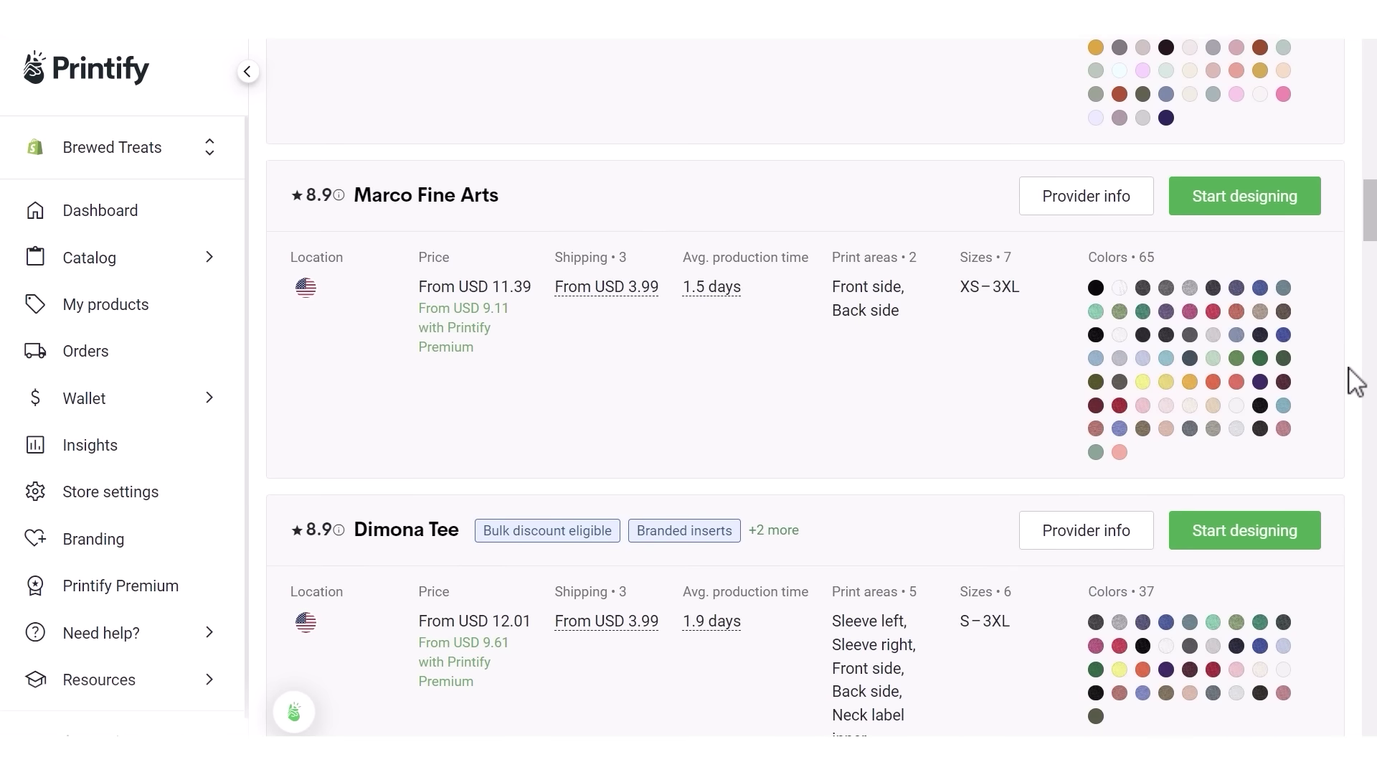
pyautogui.scroll(4, 1355, 380)
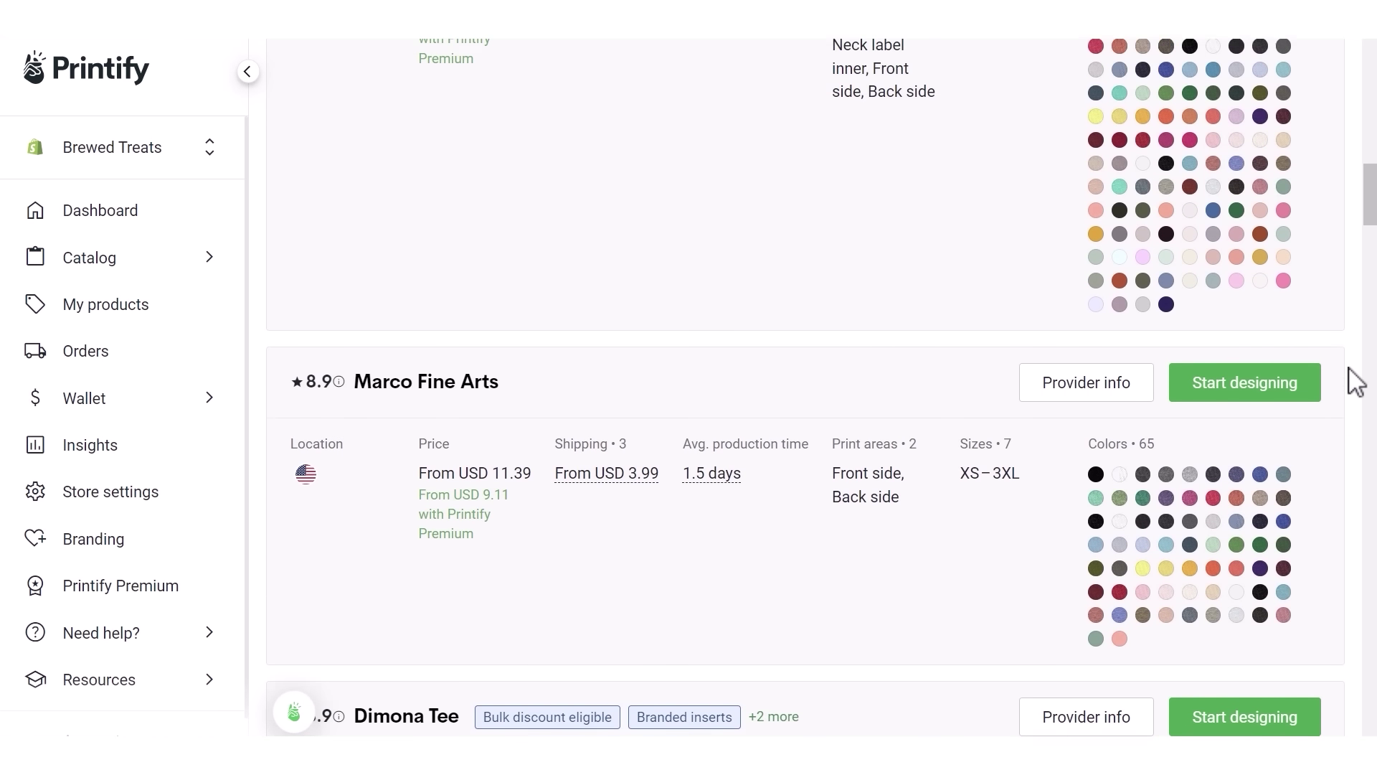
pyautogui.scroll(4, 1356, 380)
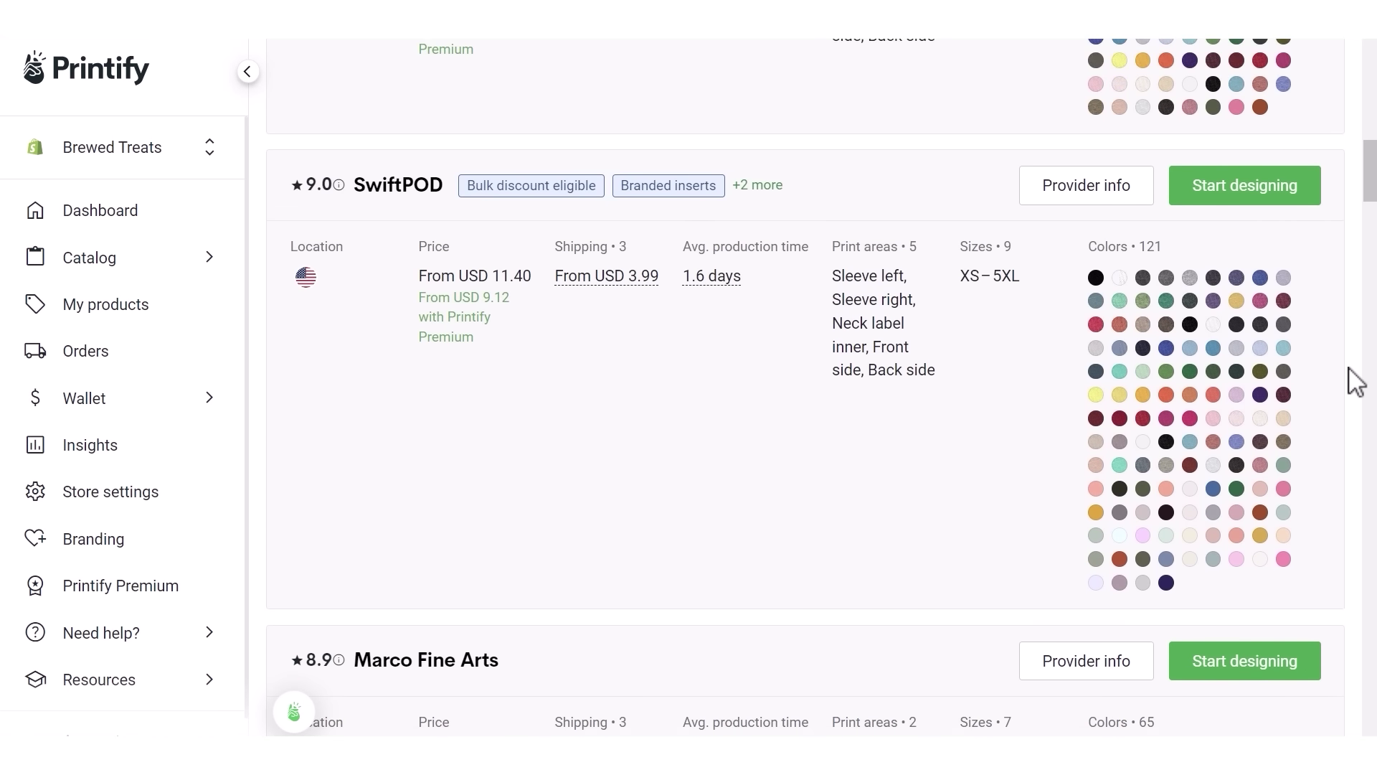
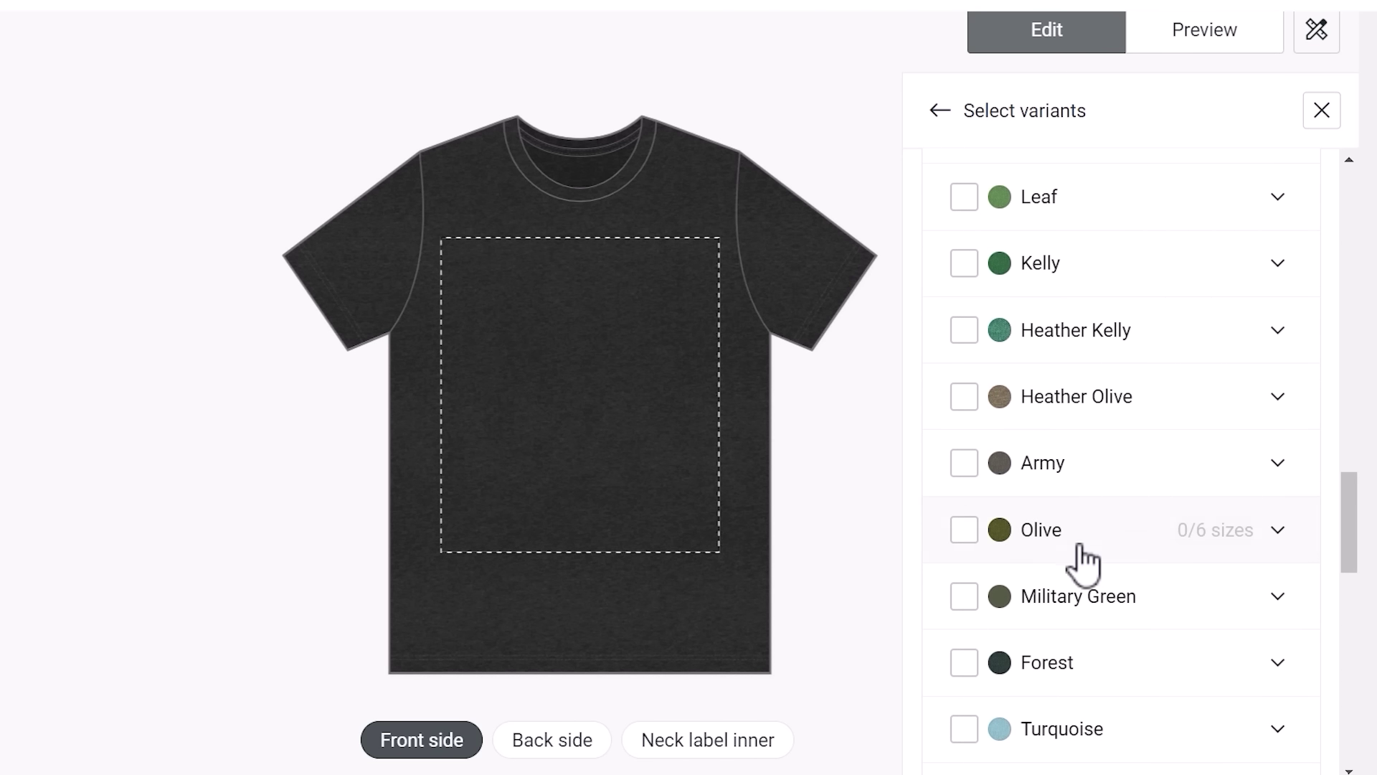
# - Add Army, Military Green and Forest to the tee's selected color variants and open the size variants
pyautogui.click(965, 465)
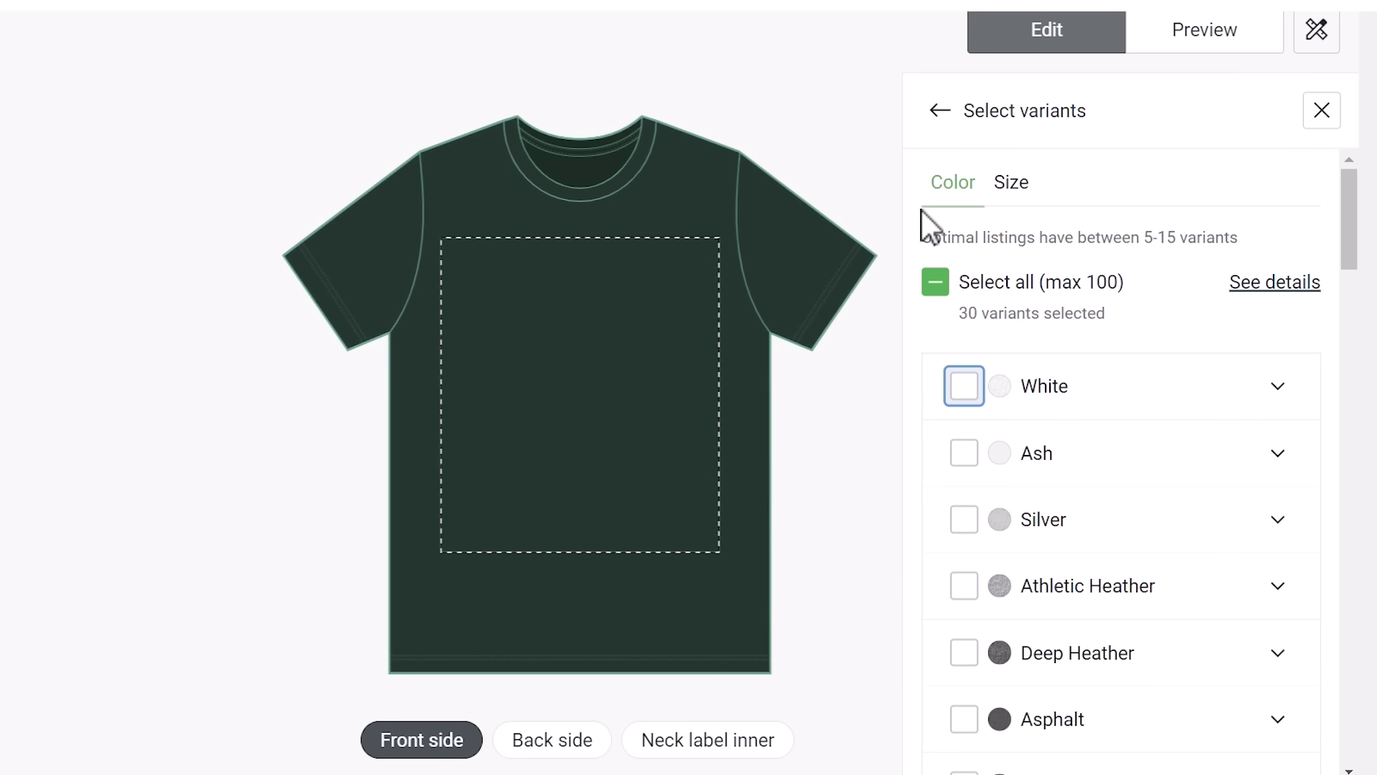
pyautogui.click(1013, 184)
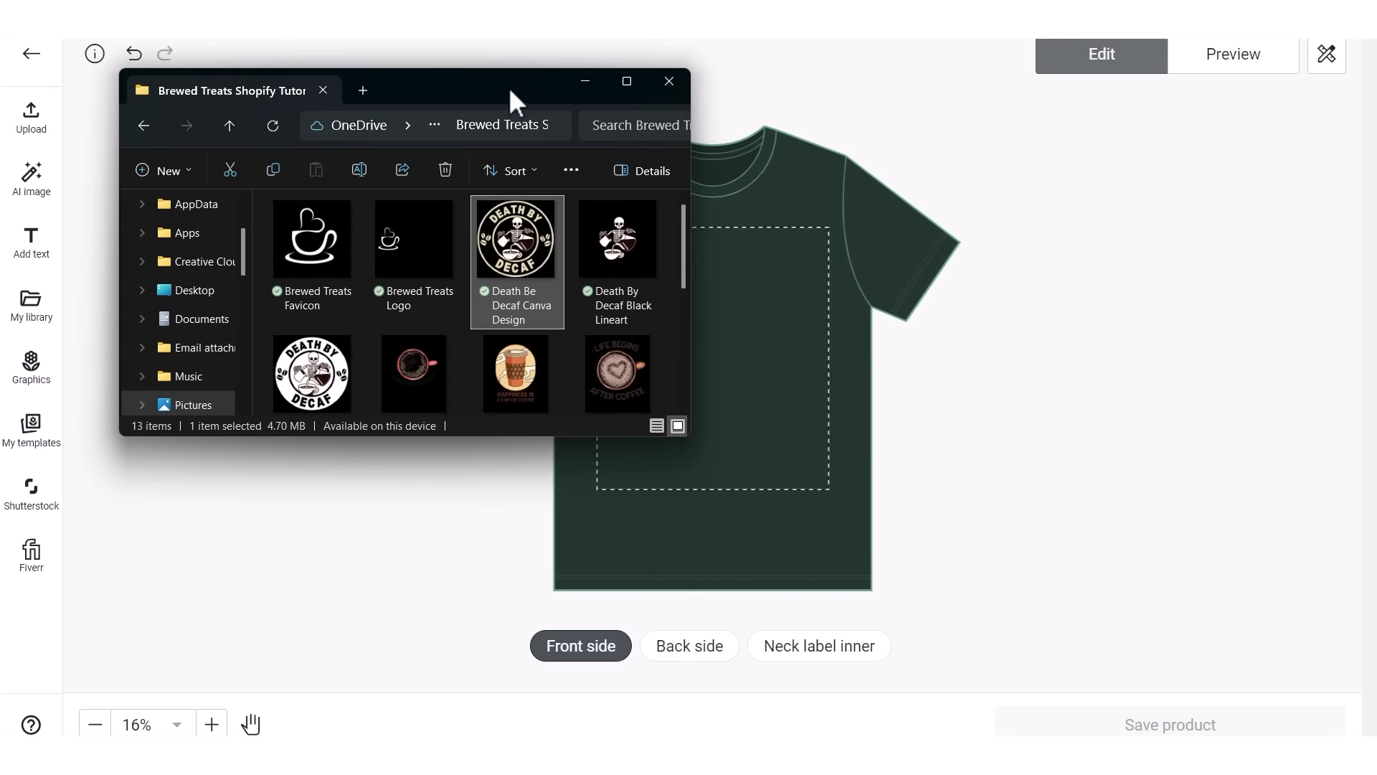
# - Place the Death Be Decaf Canva Design image from the Brewed Treats folder on the shirt's front side
pyautogui.moveTo(510, 90); pyautogui.dragTo(459, 93)
pyautogui.moveTo(500, 225); pyautogui.dragTo(733, 334)
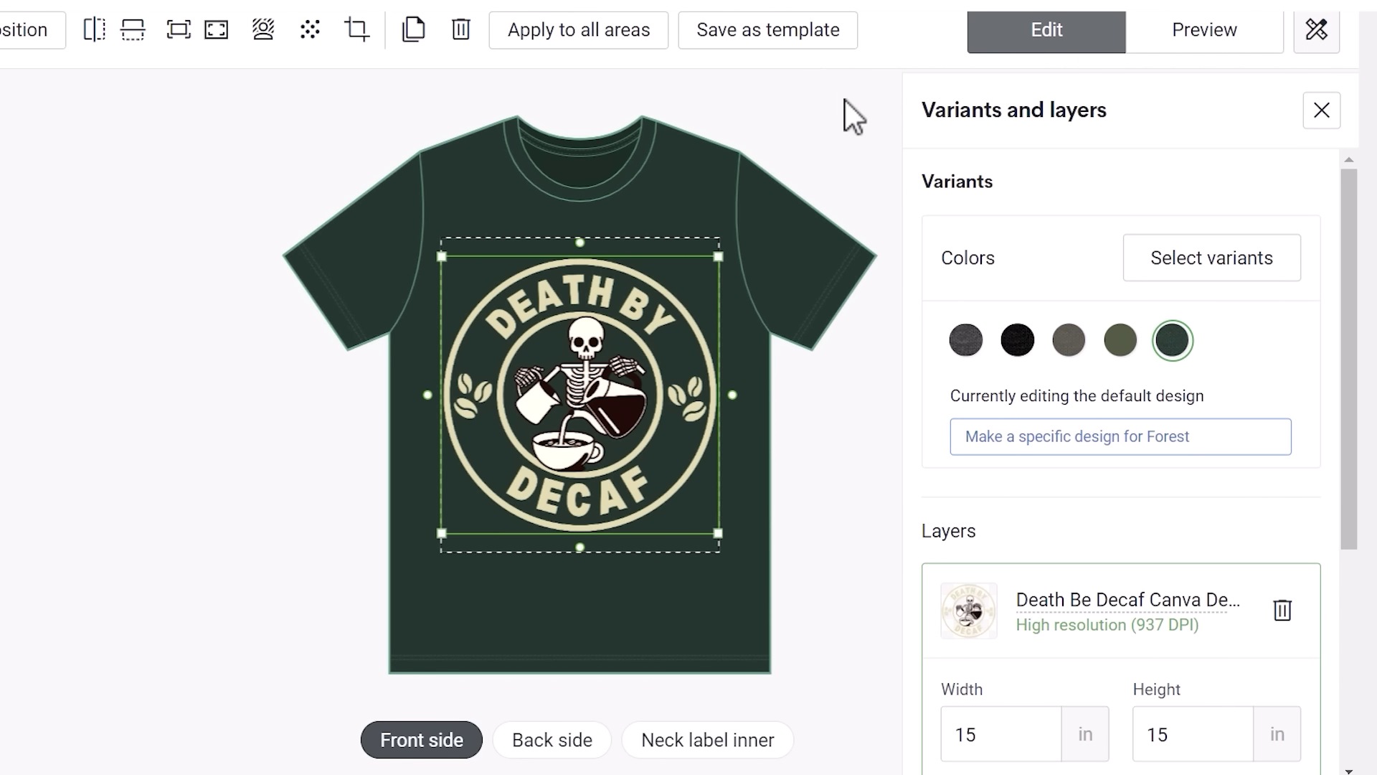
# - Check the Death By Decaf design on several of the selected shirt colors, ending with the Black shirt
pyautogui.click(1016, 342)
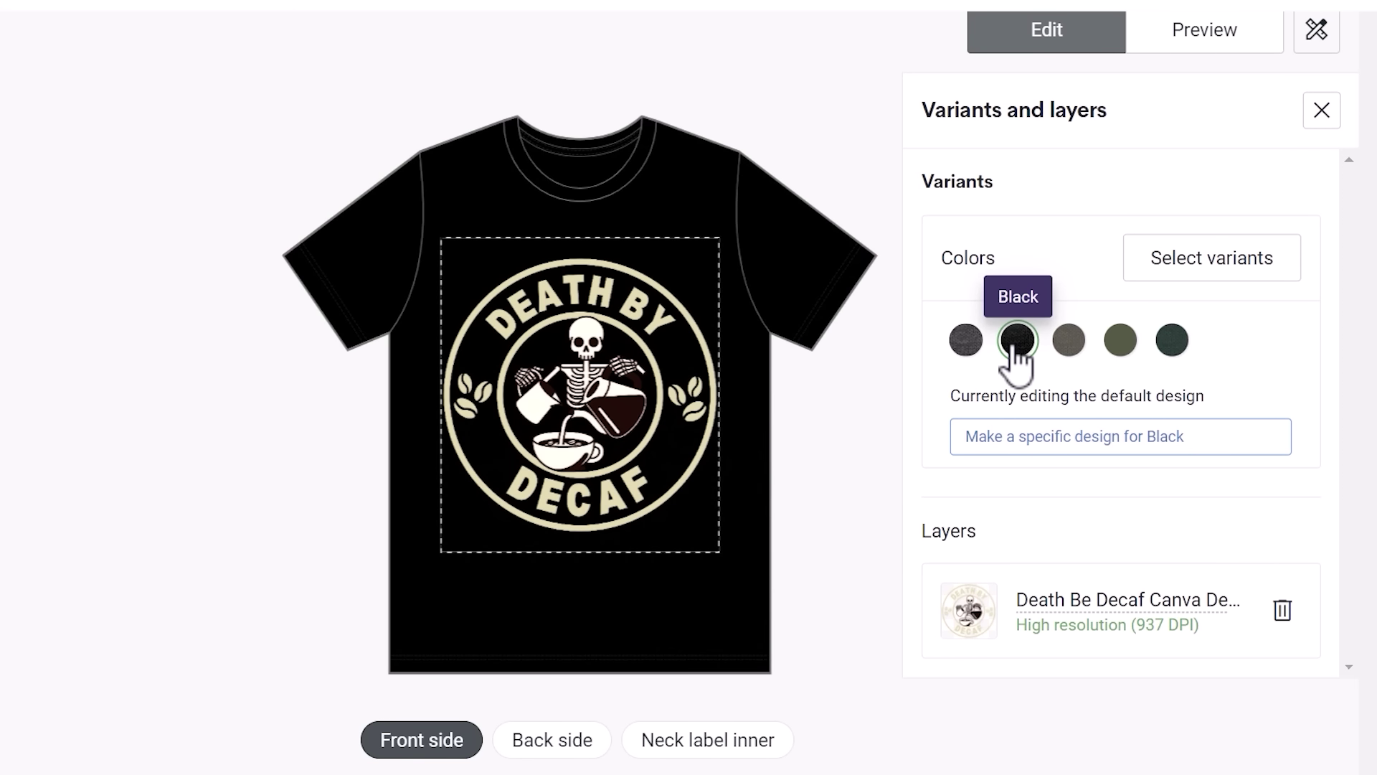
pyautogui.click(1073, 352)
pyautogui.click(968, 351)
pyautogui.click(1025, 349)
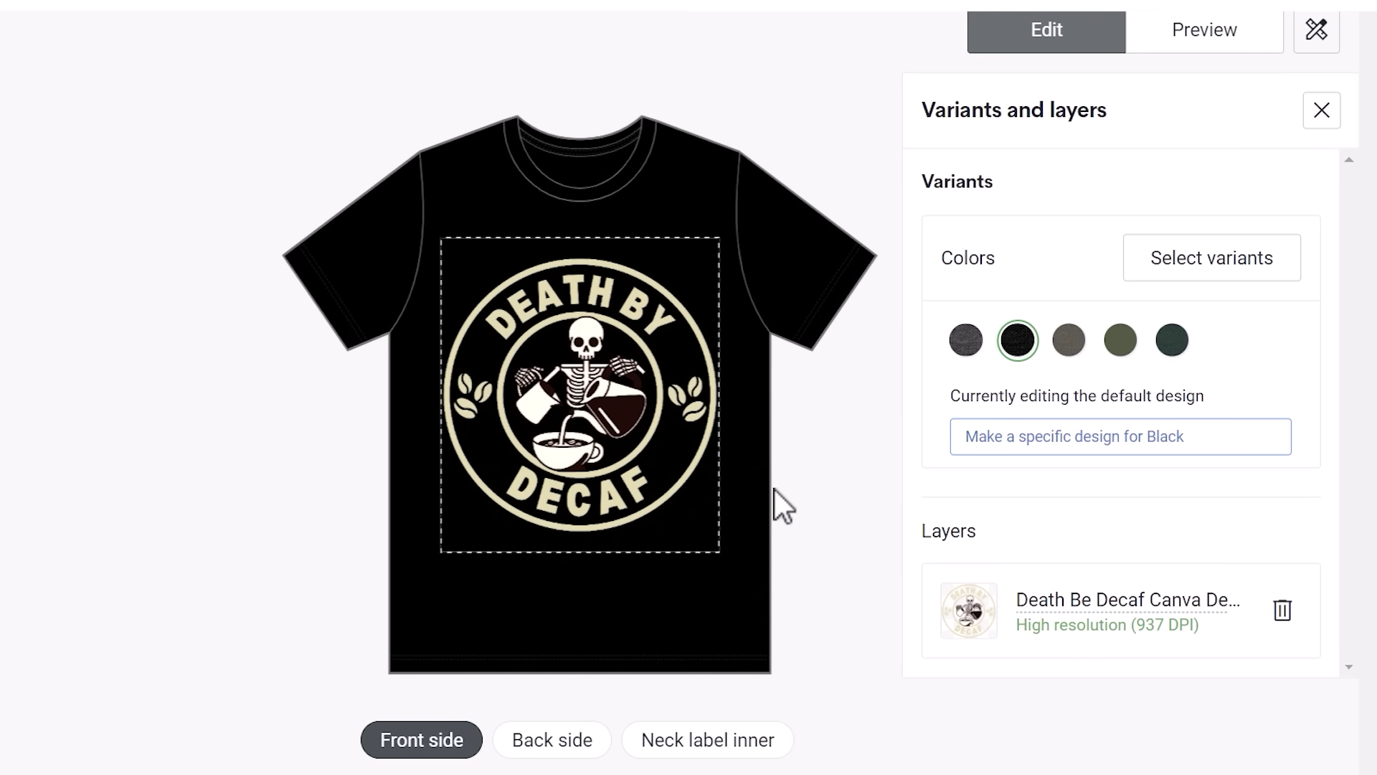
# - Resize the Death By Decaf design to about 13 in wide, aligned to the top of the front print area and centered horizontally
pyautogui.click(622, 405)
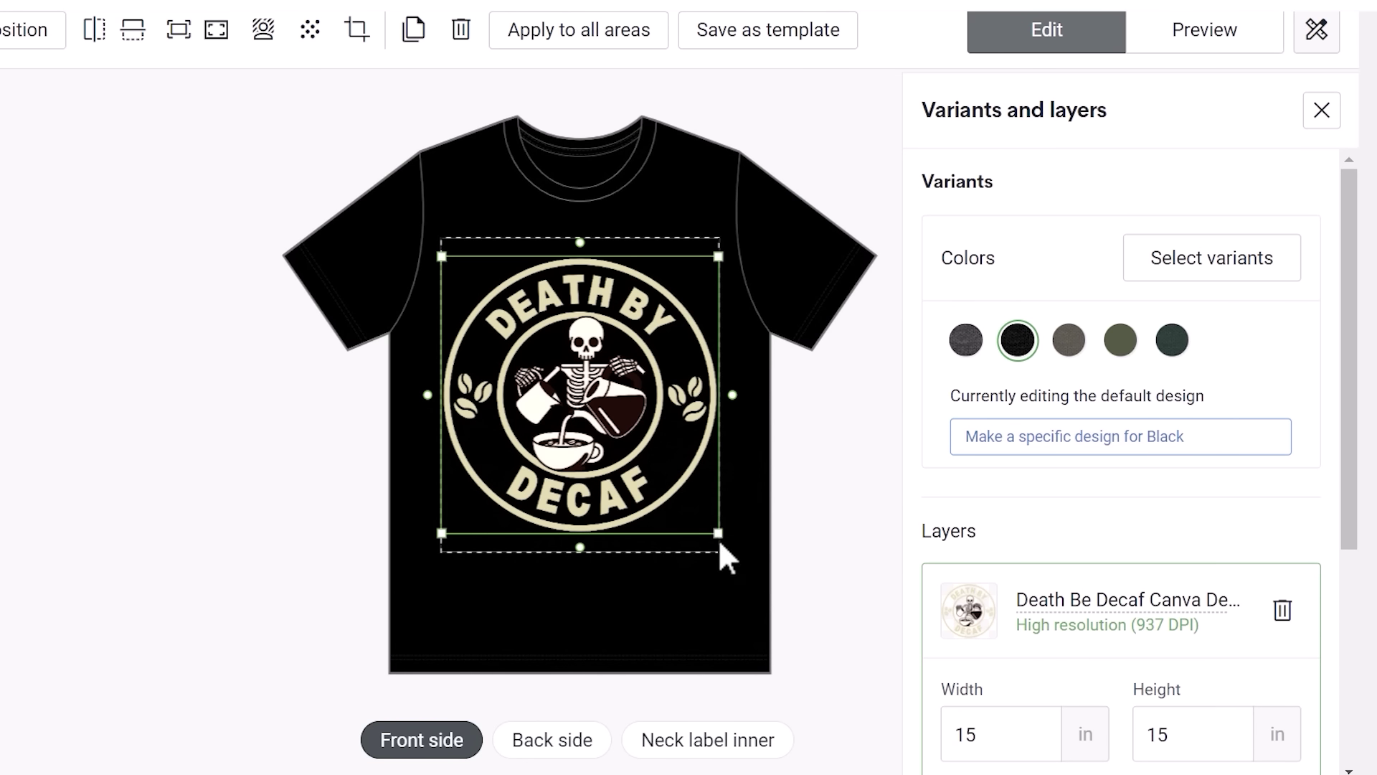
pyautogui.moveTo(718, 534); pyautogui.dragTo(621, 488)
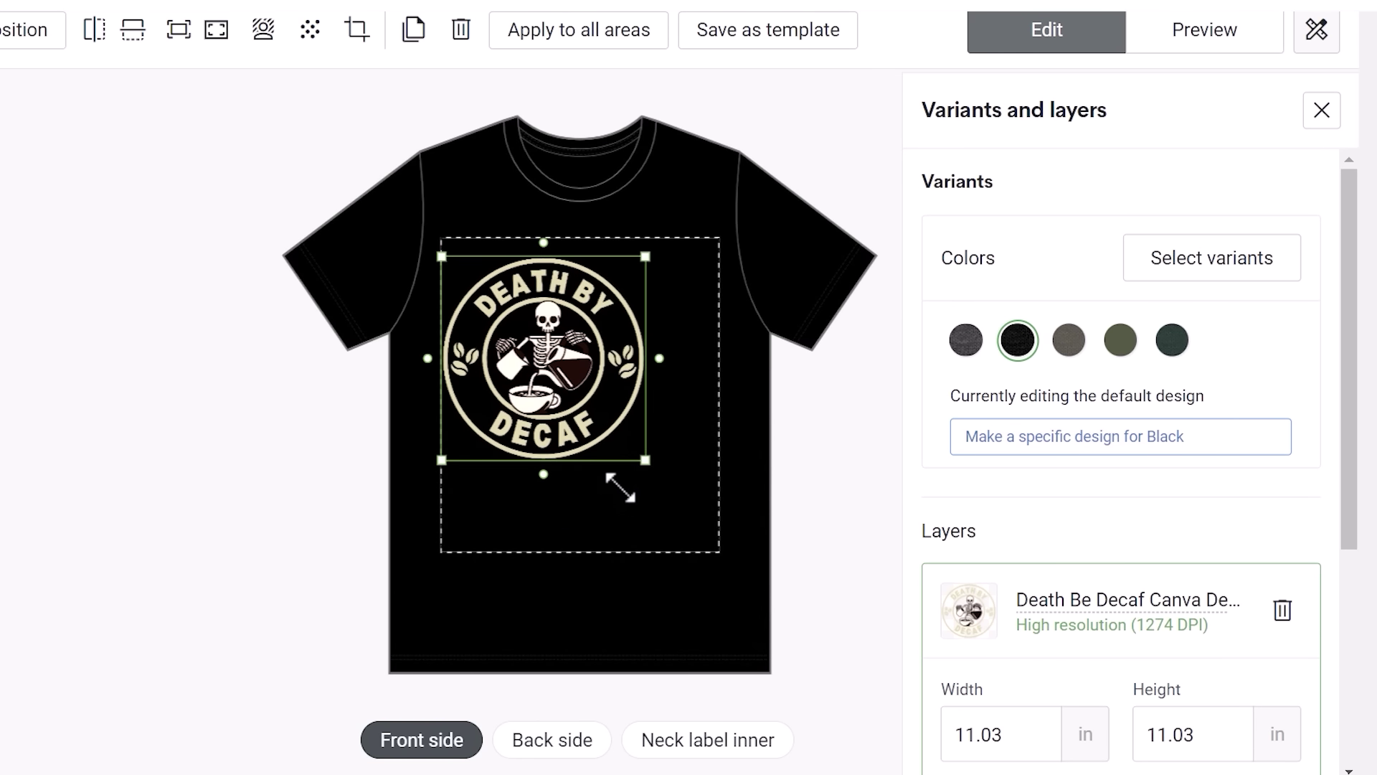
pyautogui.moveTo(524, 338); pyautogui.dragTo(560, 346)
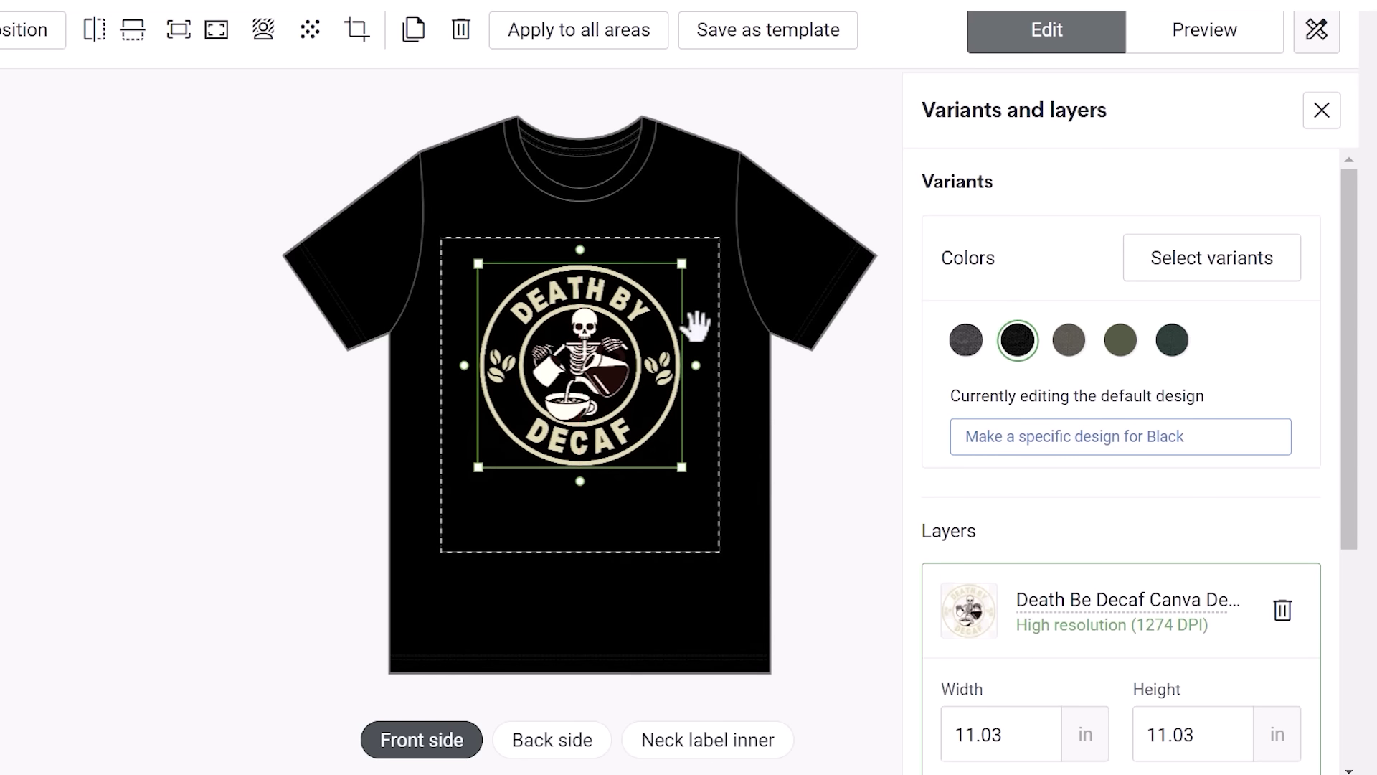
pyautogui.moveTo(1346, 209); pyautogui.dragTo(1346, 492)
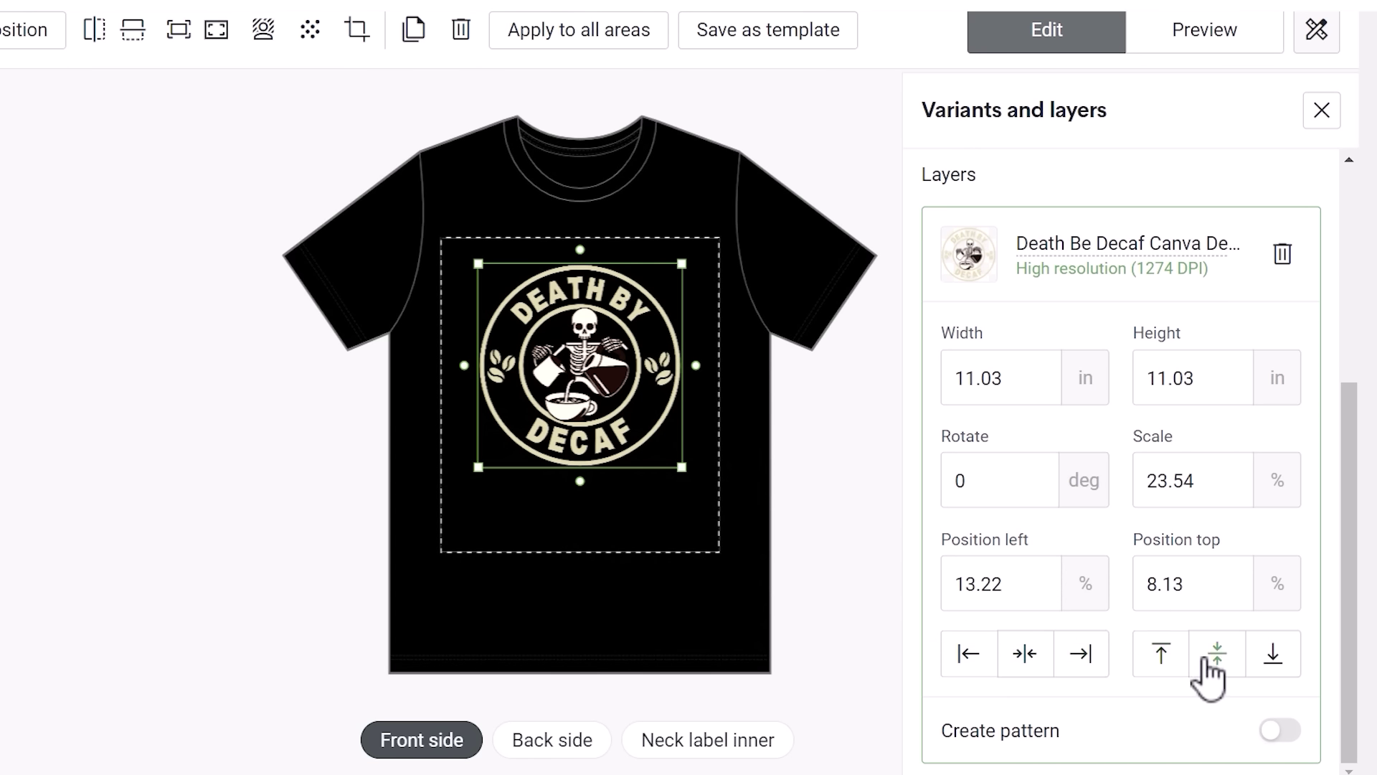
pyautogui.click(1163, 654)
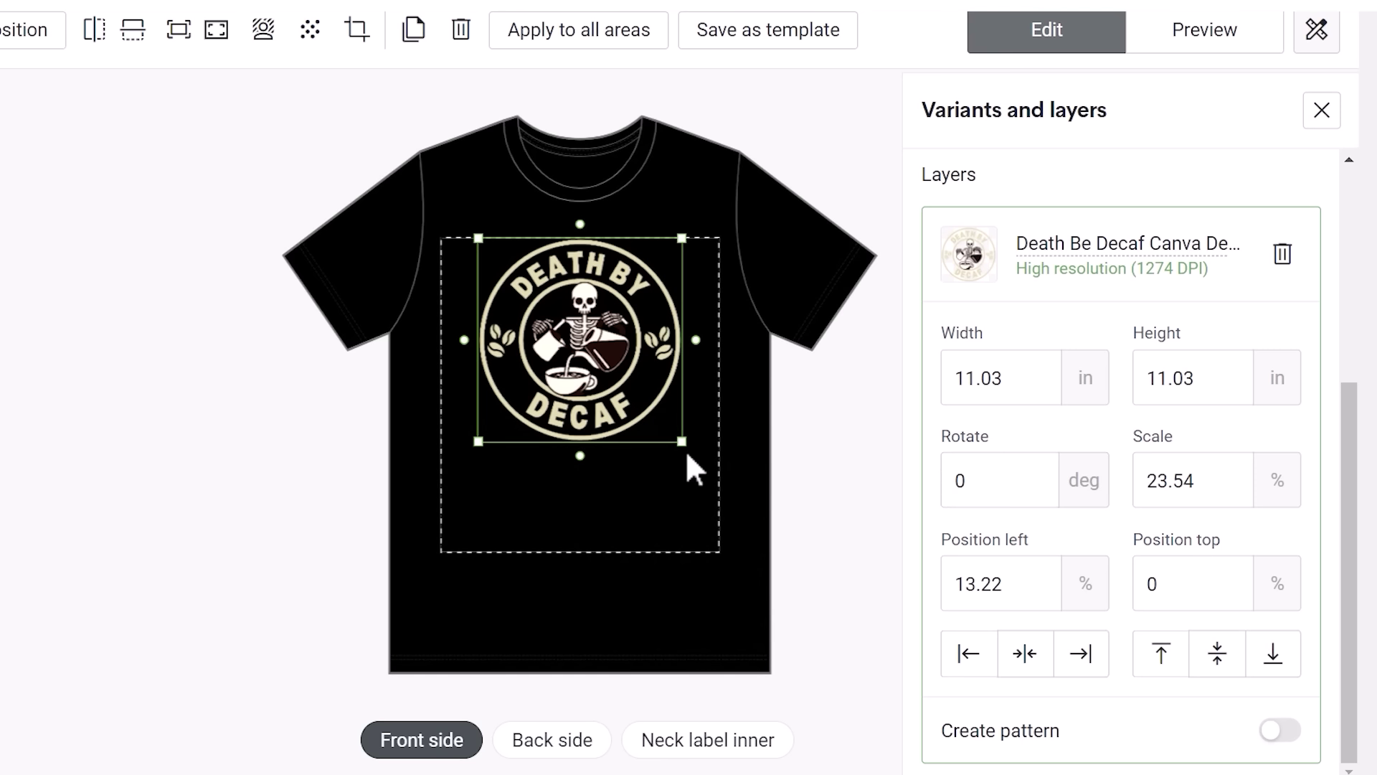
pyautogui.moveTo(685, 448); pyautogui.dragTo(703, 495)
pyautogui.click(1025, 652)
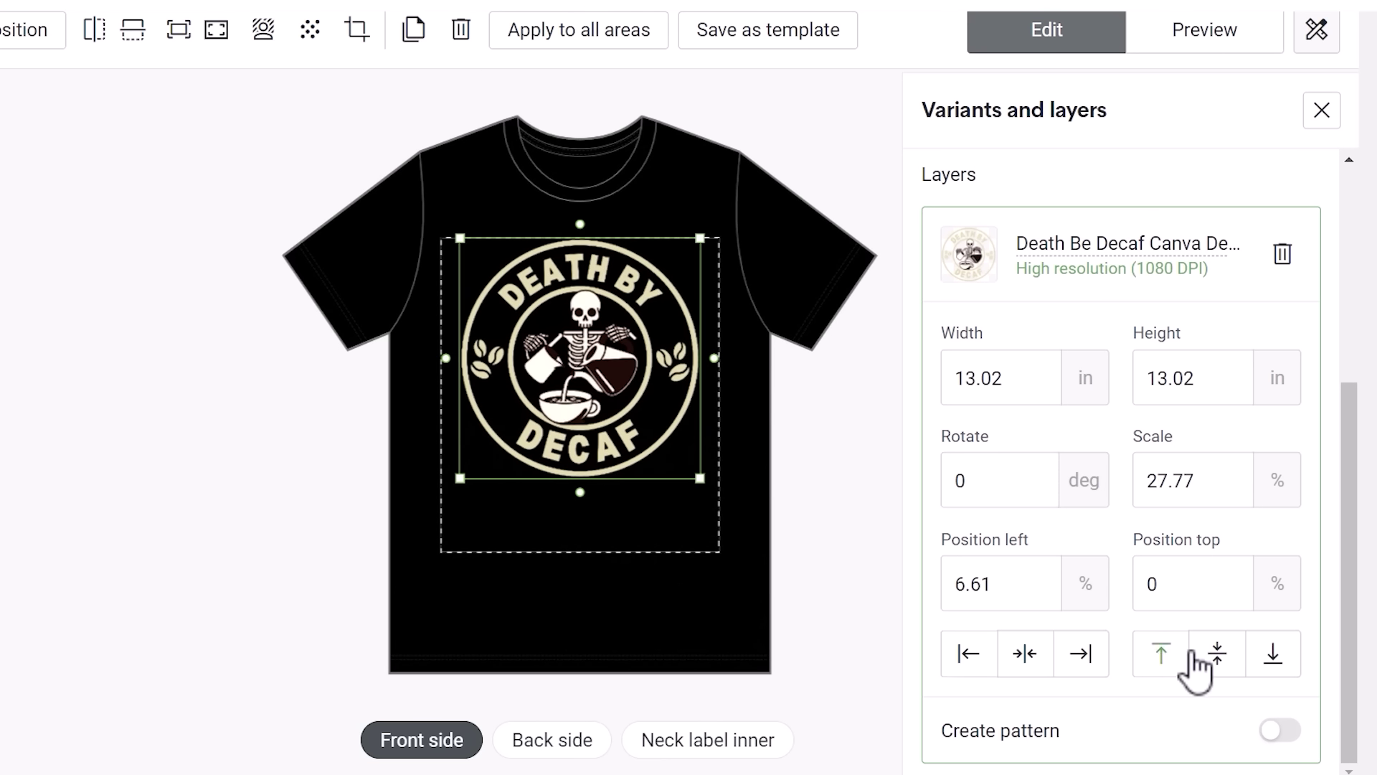
# - Preview the black tee in the Hanging 1 and Person 2 mockup views to judge the design's size
pyautogui.click(1259, 29)
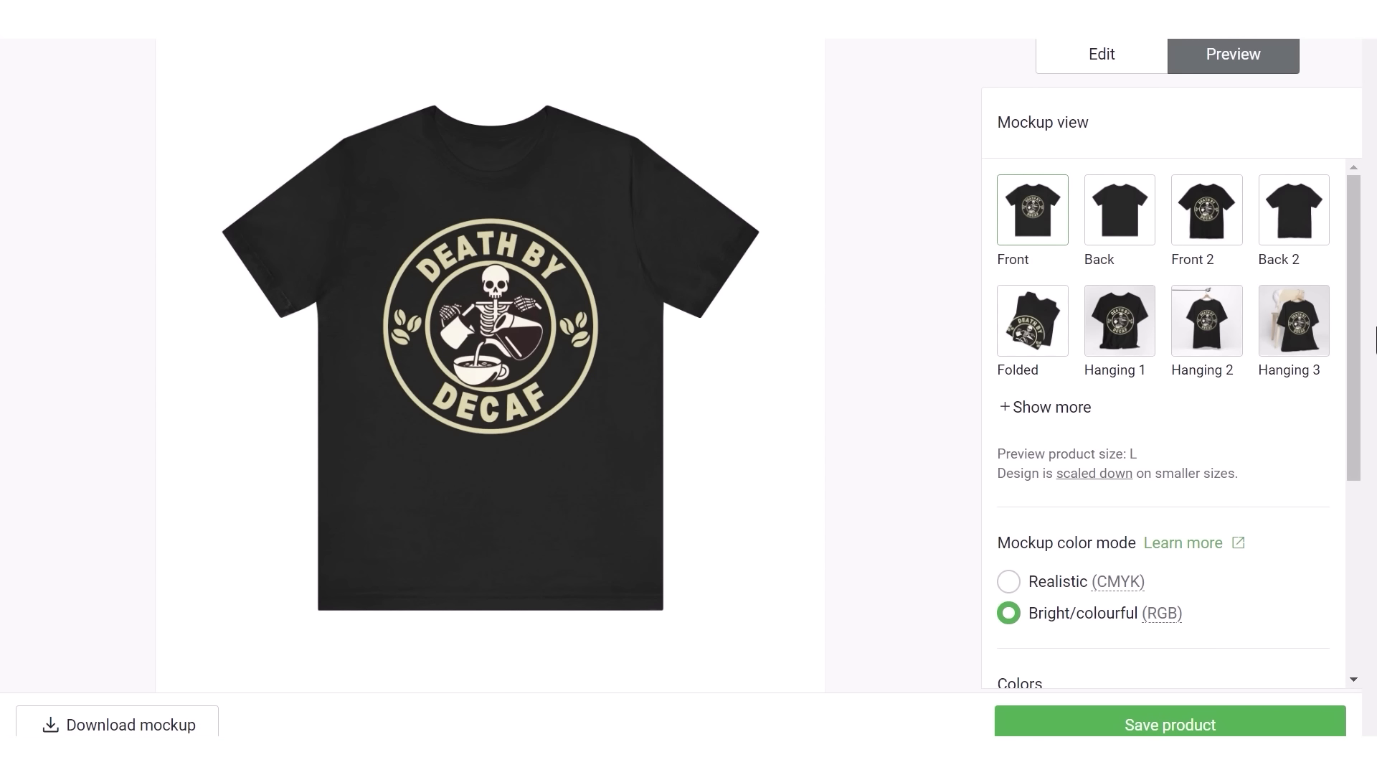
pyautogui.click(1128, 325)
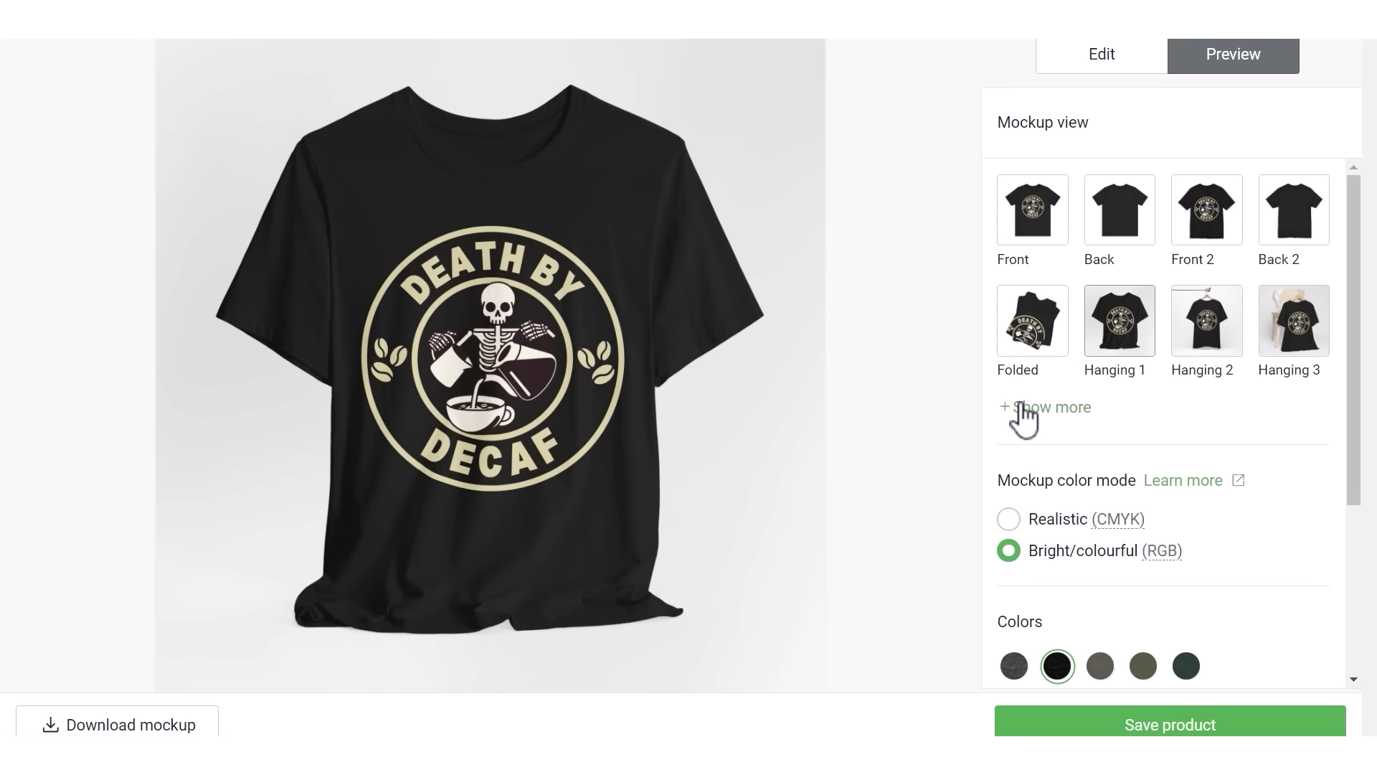
pyautogui.click(1022, 405)
pyautogui.moveTo(1355, 338); pyautogui.dragTo(1356, 359)
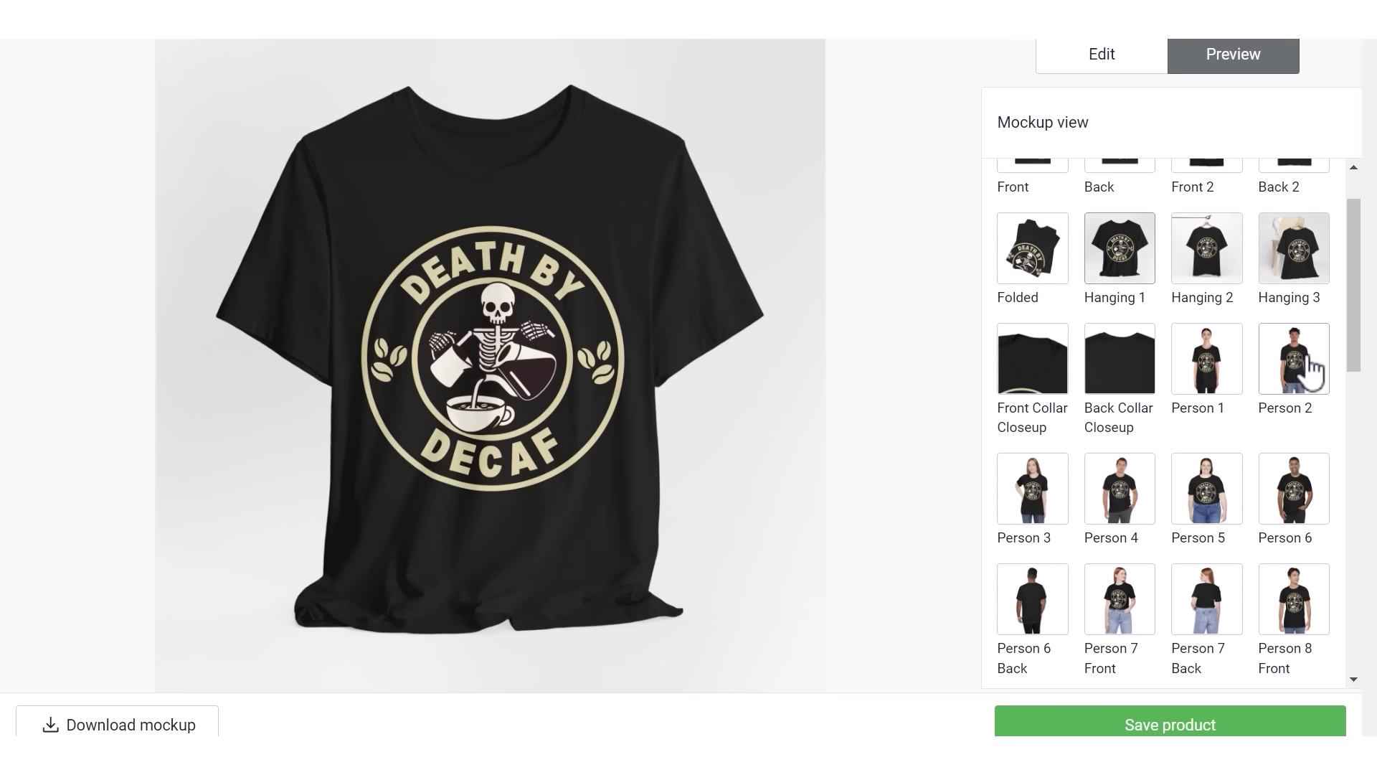
pyautogui.click(1309, 359)
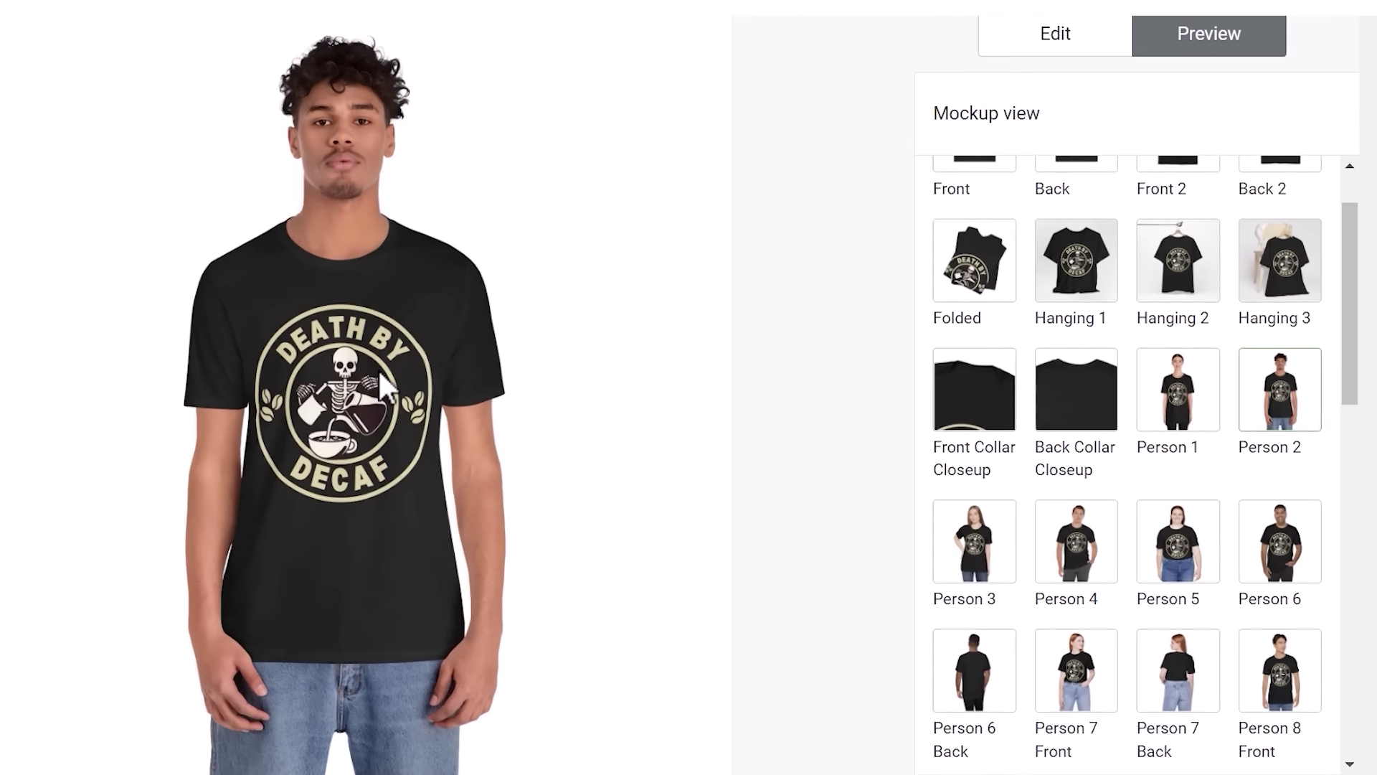
# - Shrink the design to about 11.3 in wide and center it horizontally at the top of the print area
pyautogui.click(1074, 32)
pyautogui.moveTo(703, 479); pyautogui.dragTo(662, 454)
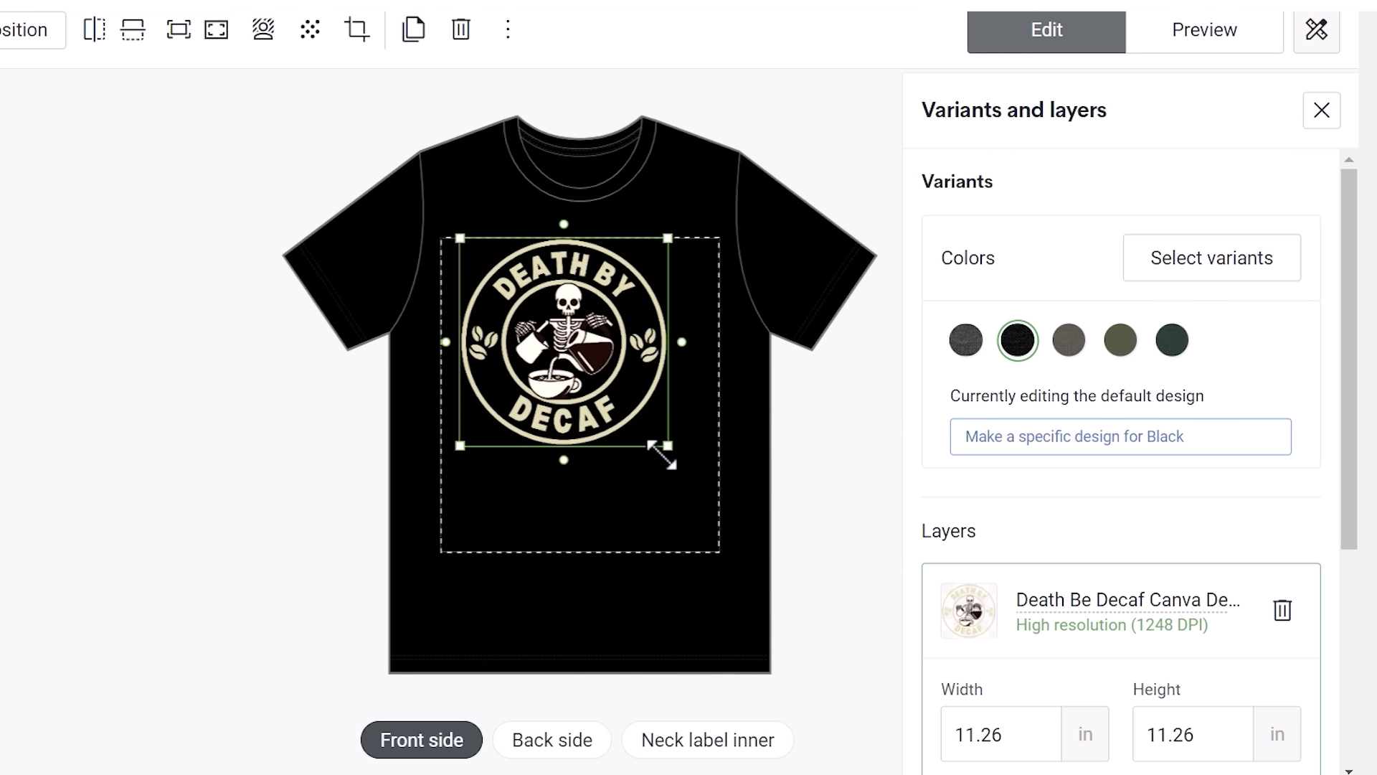
pyautogui.moveTo(1351, 363); pyautogui.dragTo(1352, 615)
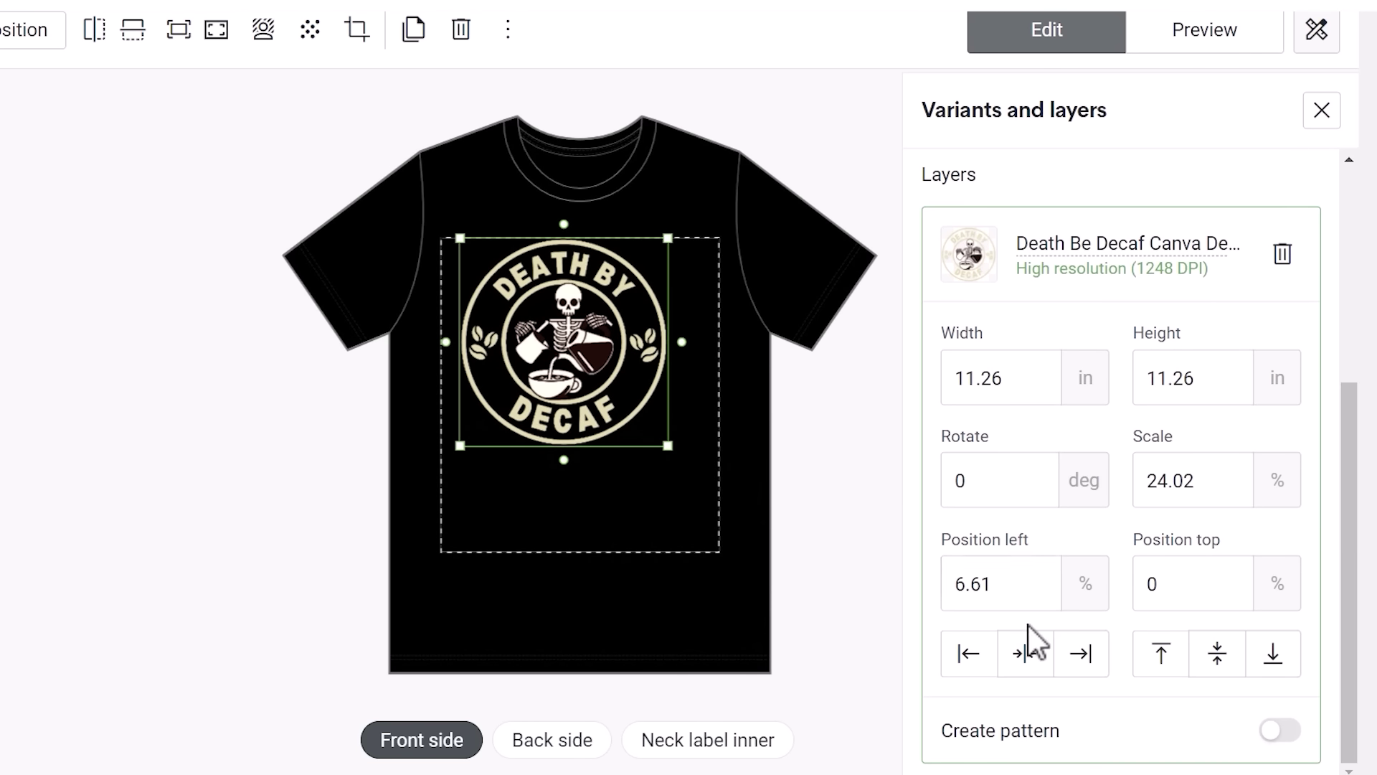
pyautogui.click(1026, 654)
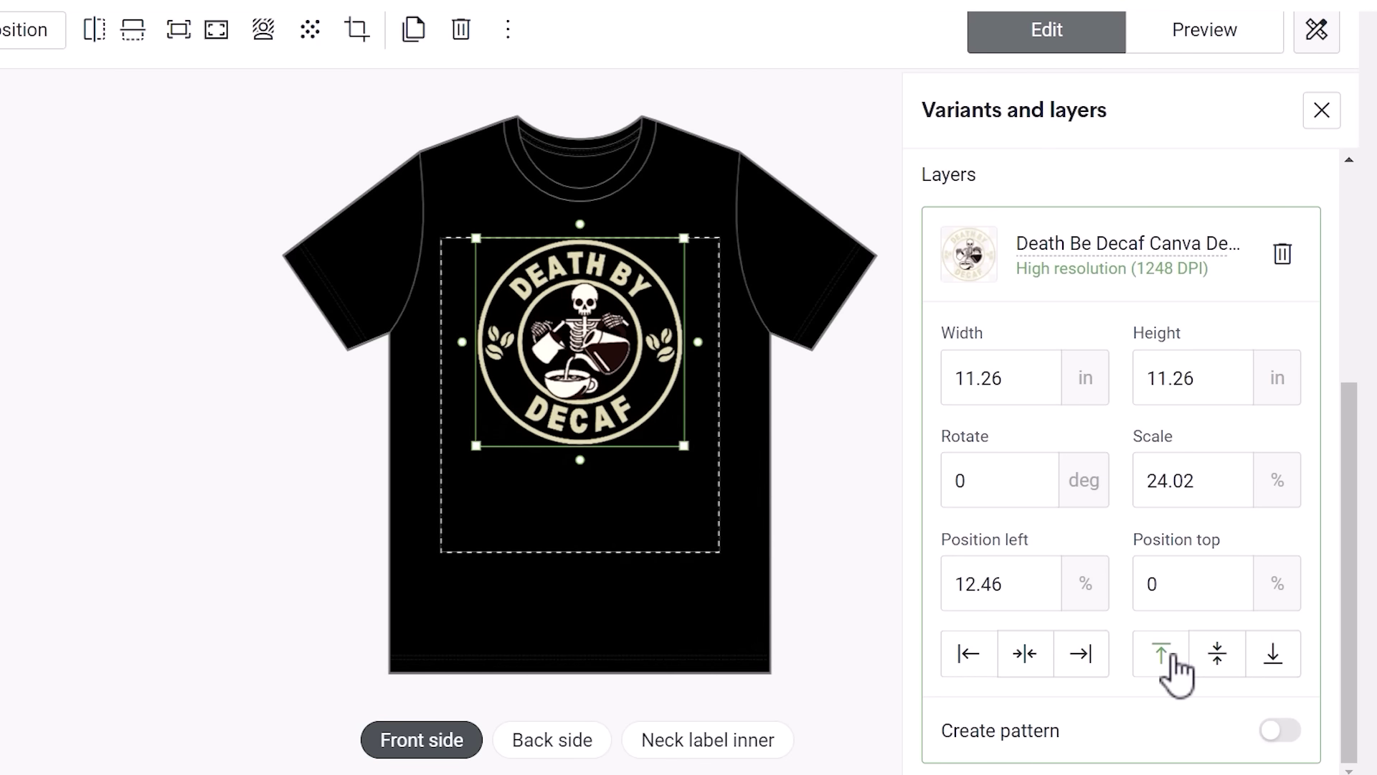
pyautogui.click(834, 429)
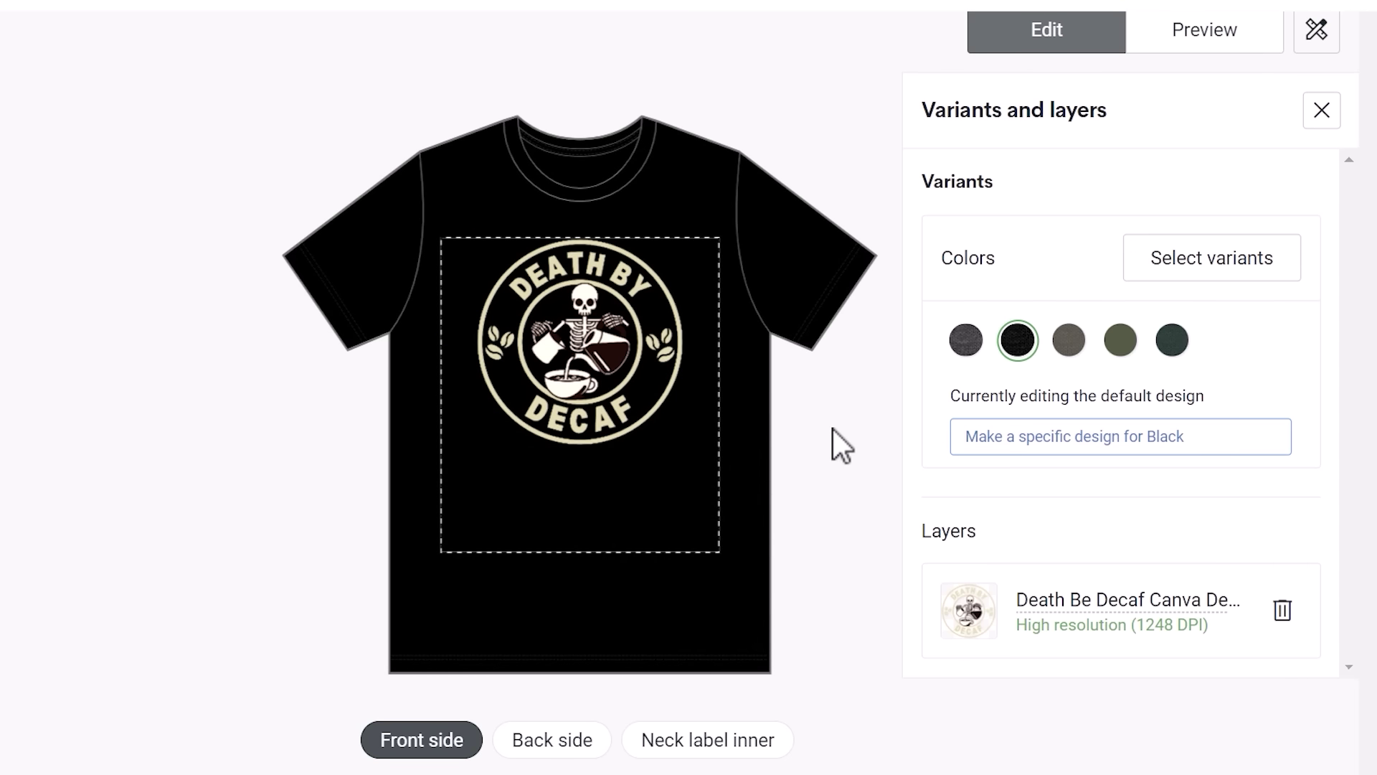
# - Preview the resized design on the tee again, expanding the mockup views and choosing Person 2
pyautogui.click(1190, 32)
pyautogui.click(1048, 422)
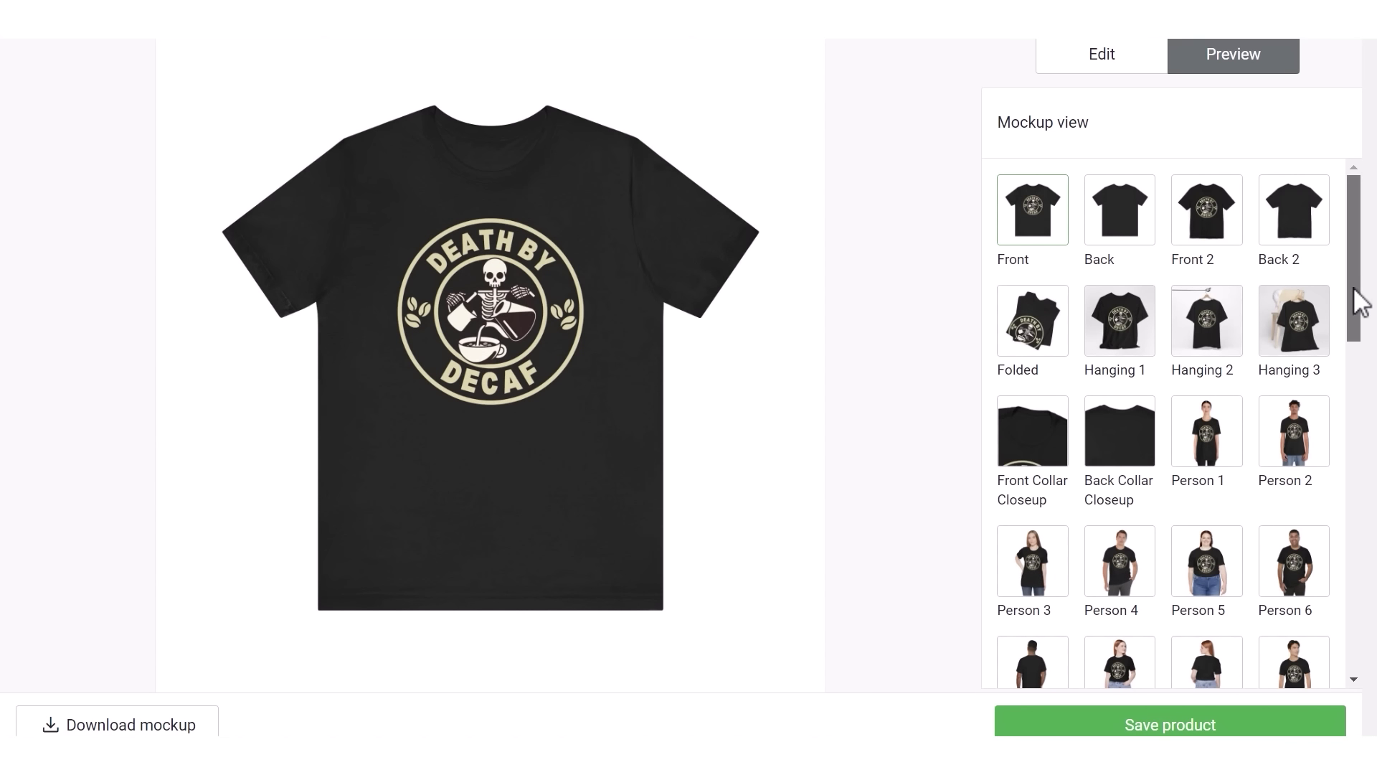
pyautogui.moveTo(1358, 300); pyautogui.dragTo(1356, 332)
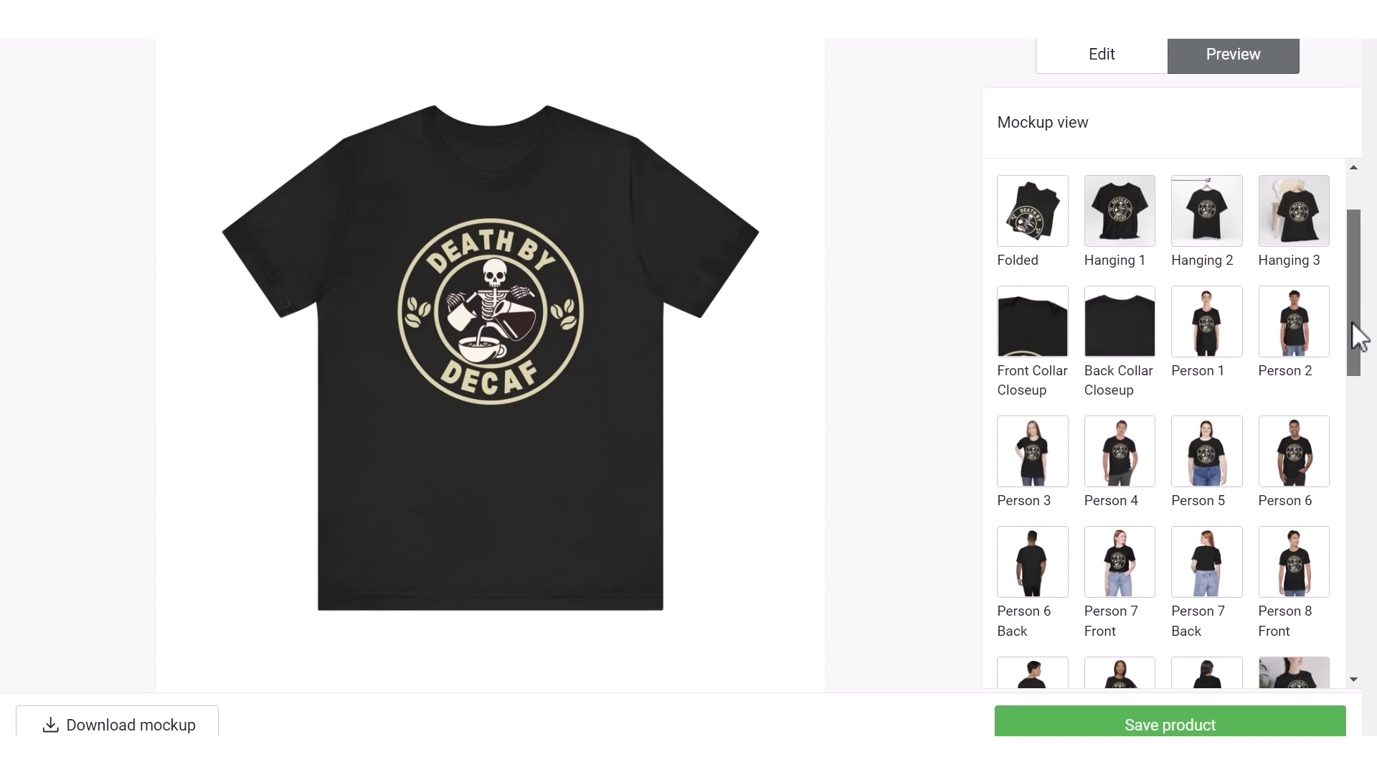
pyautogui.click(1313, 336)
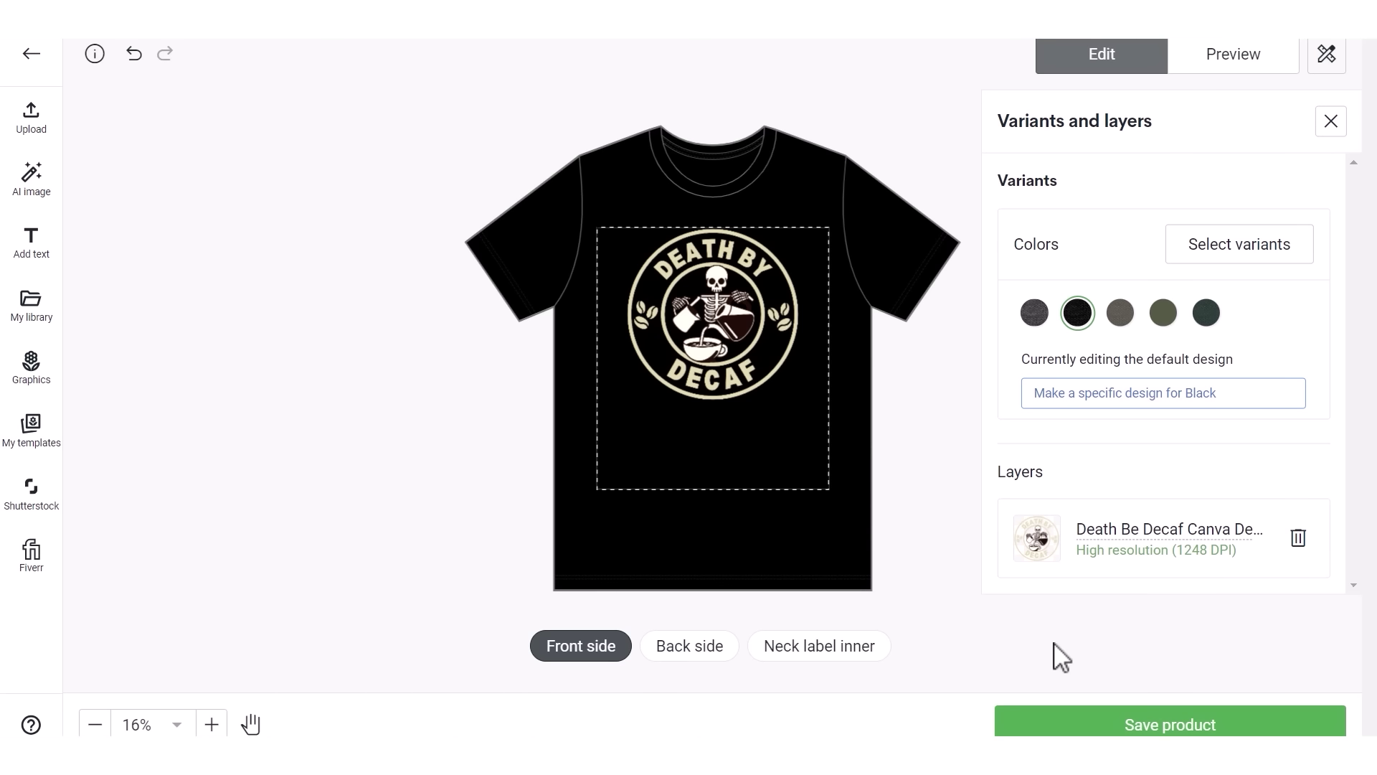
# - Save the T-shirt product and publish the Unisex Jersey Short Sleeve Tee from the store's product list
pyautogui.click(1052, 724)
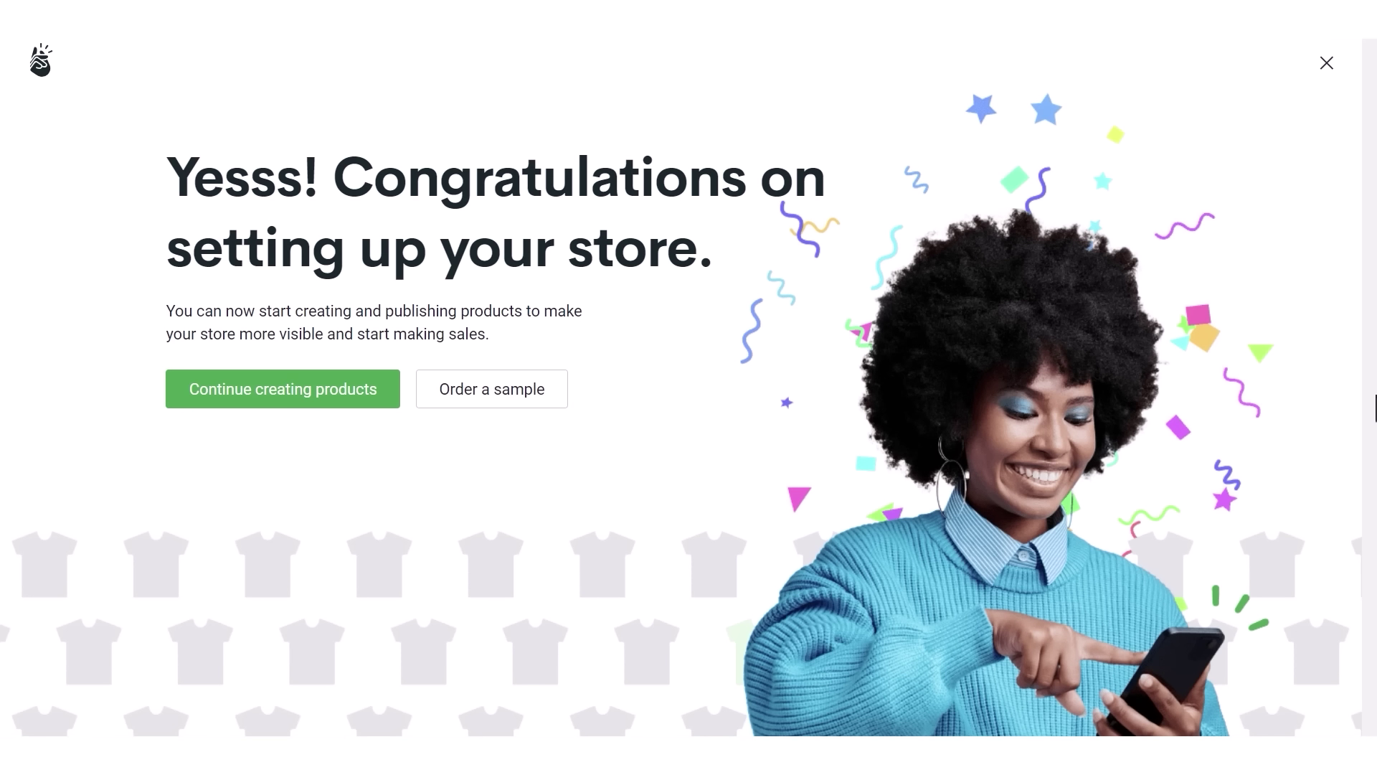
pyautogui.click(1321, 75)
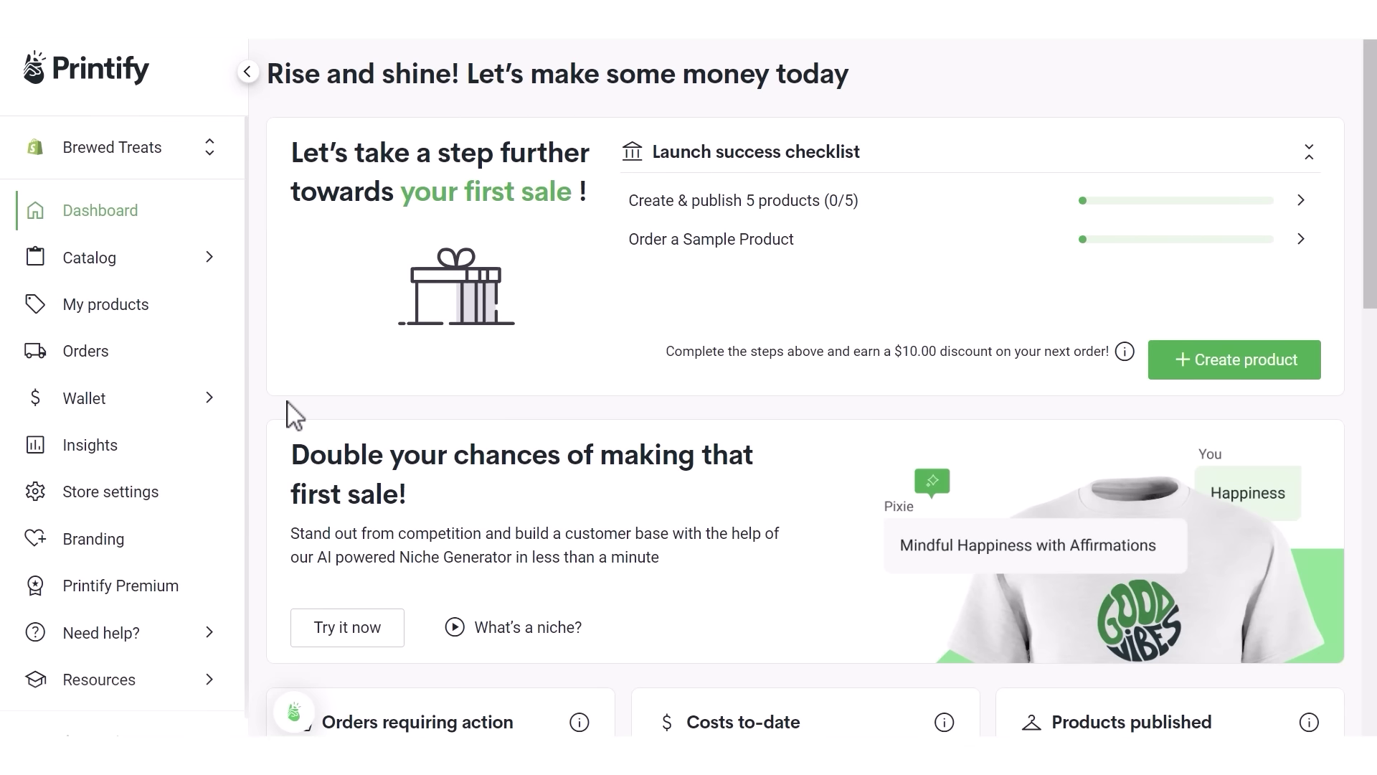
pyautogui.click(126, 304)
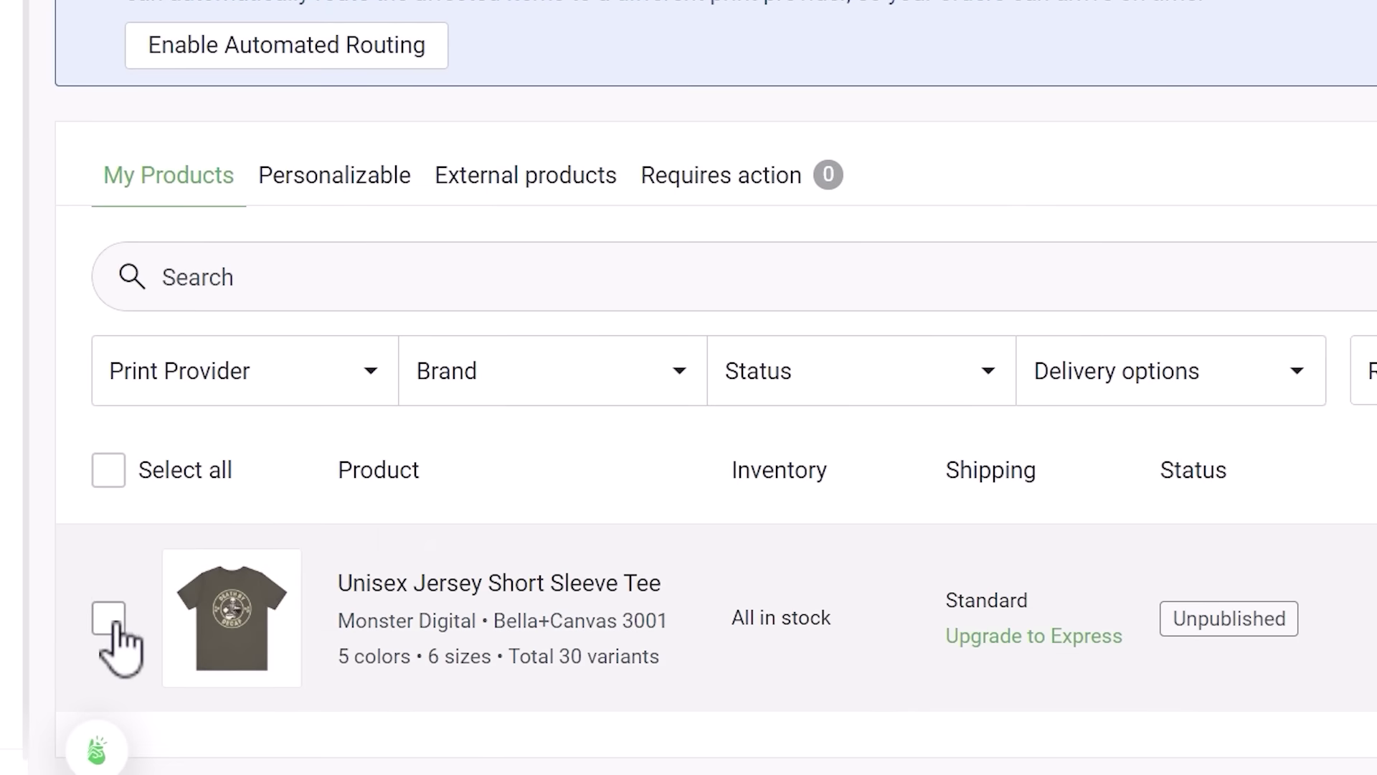
pyautogui.click(109, 618)
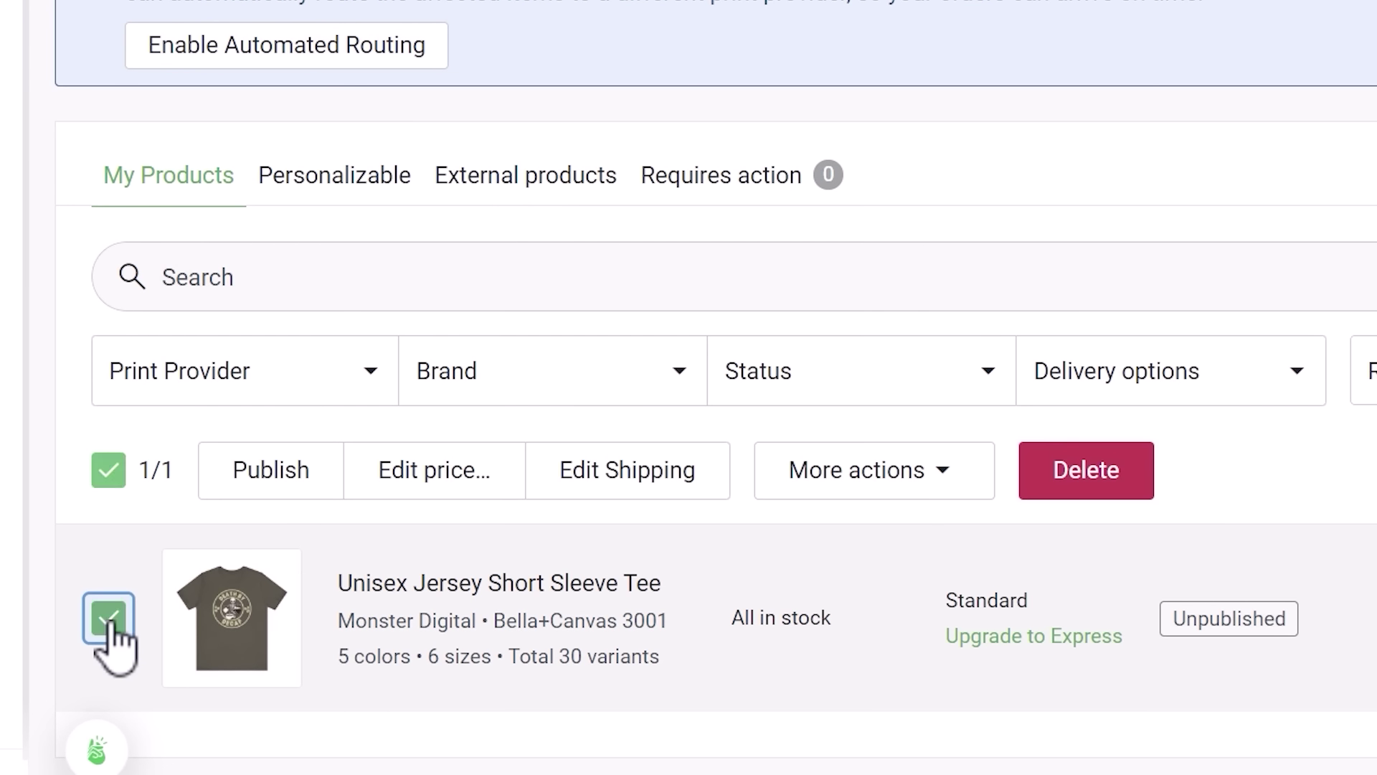
pyautogui.click(252, 474)
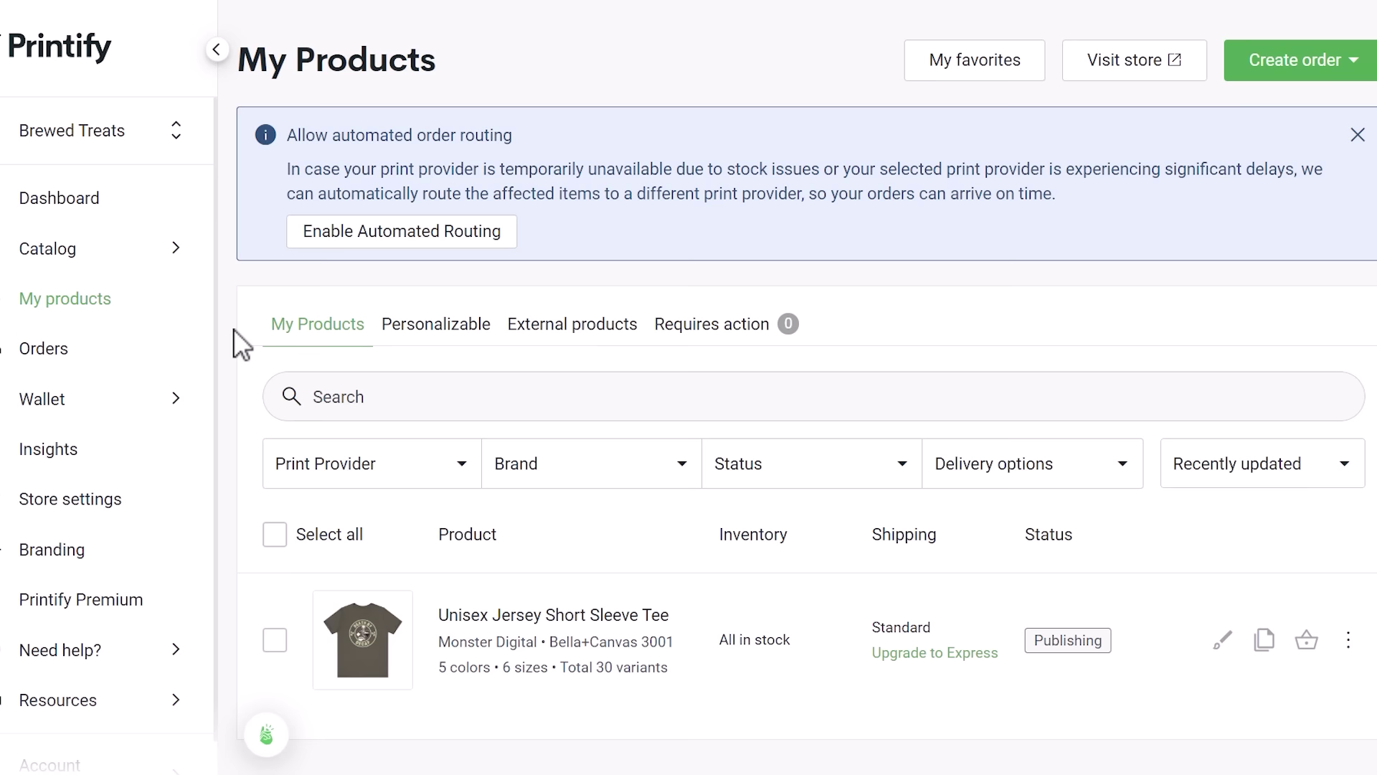
# - Browse the catalog's Mugs category under Home & Living, comparing the mugs' types, sizes, prices and print providers
pyautogui.moveTo(125, 248)
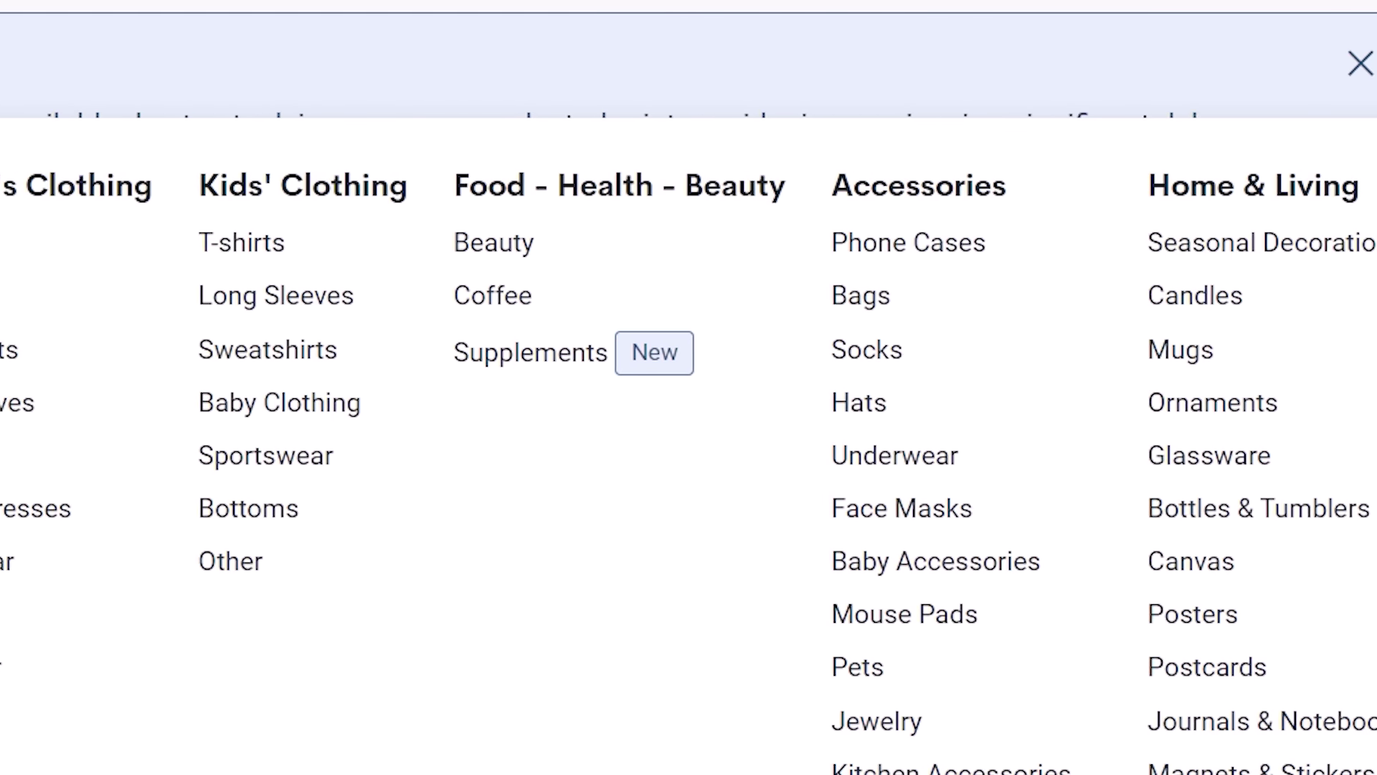
pyautogui.click(1085, 355)
pyautogui.scroll(-1, 807, 387)
pyautogui.scroll(-2, 807, 387)
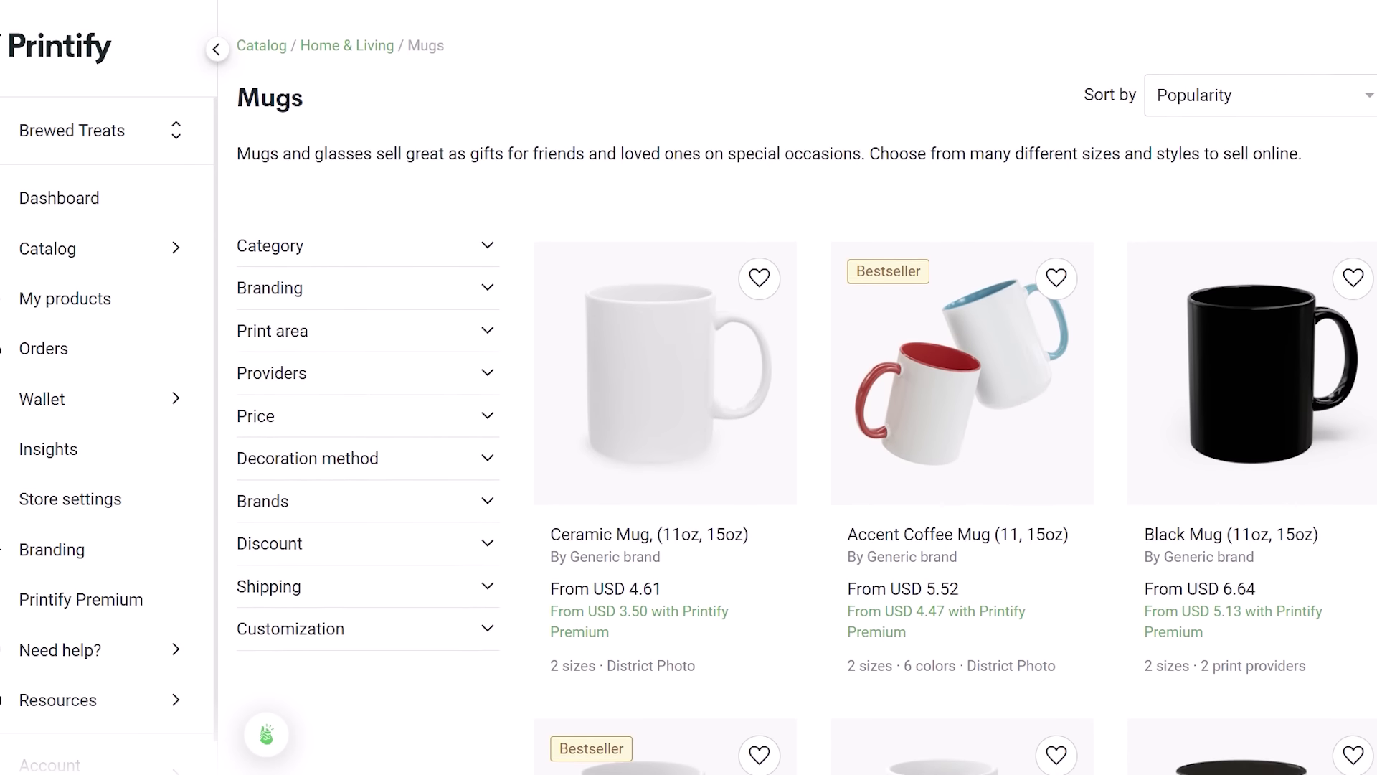
pyautogui.scroll(-2, 807, 388)
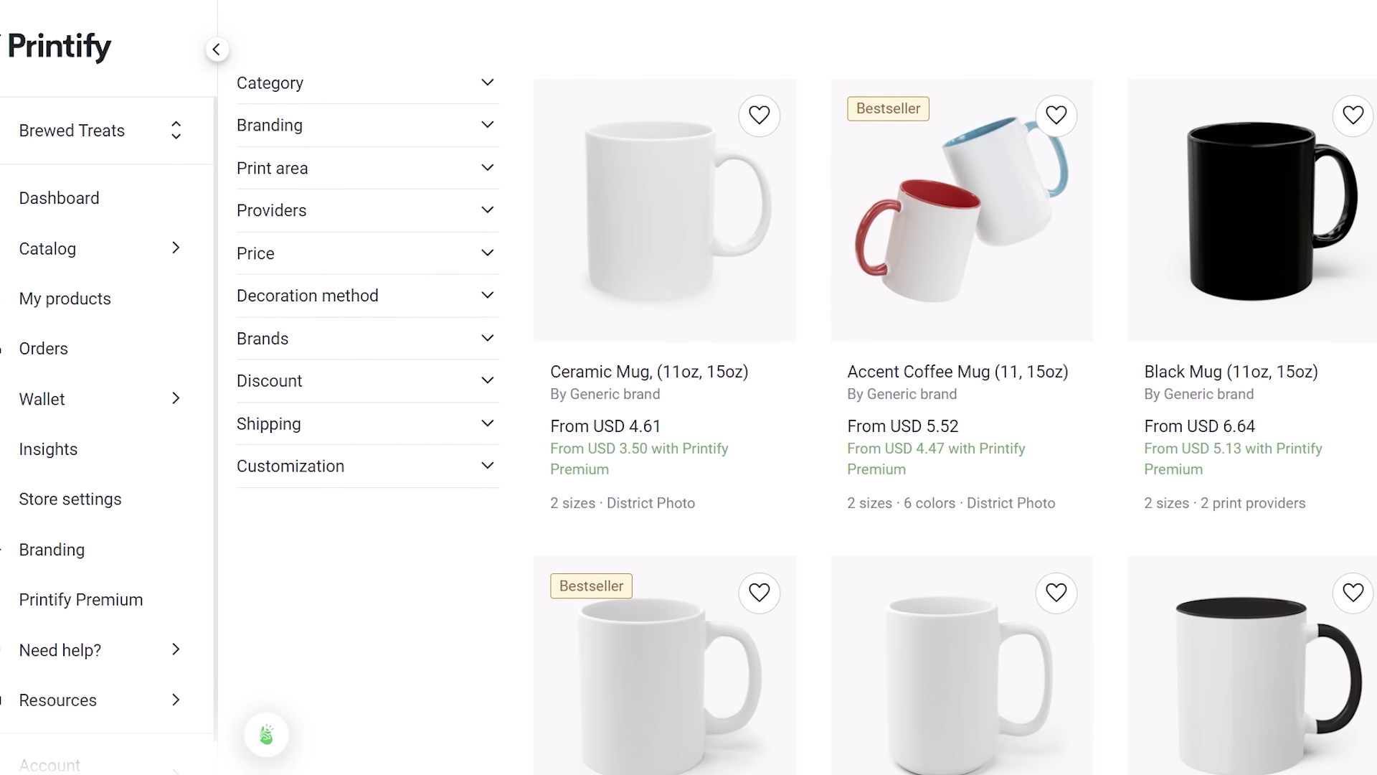
pyautogui.scroll(-2, 807, 388)
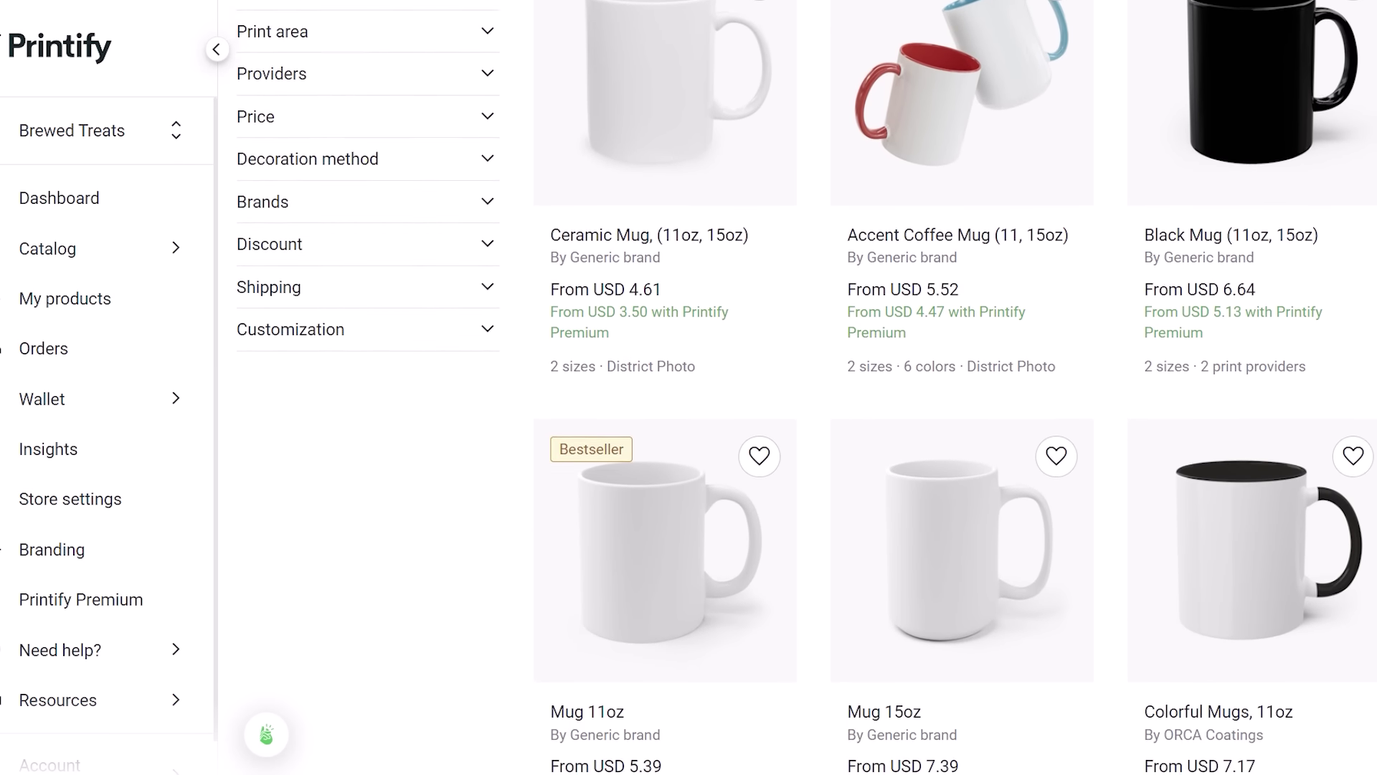
pyautogui.scroll(-3, 807, 387)
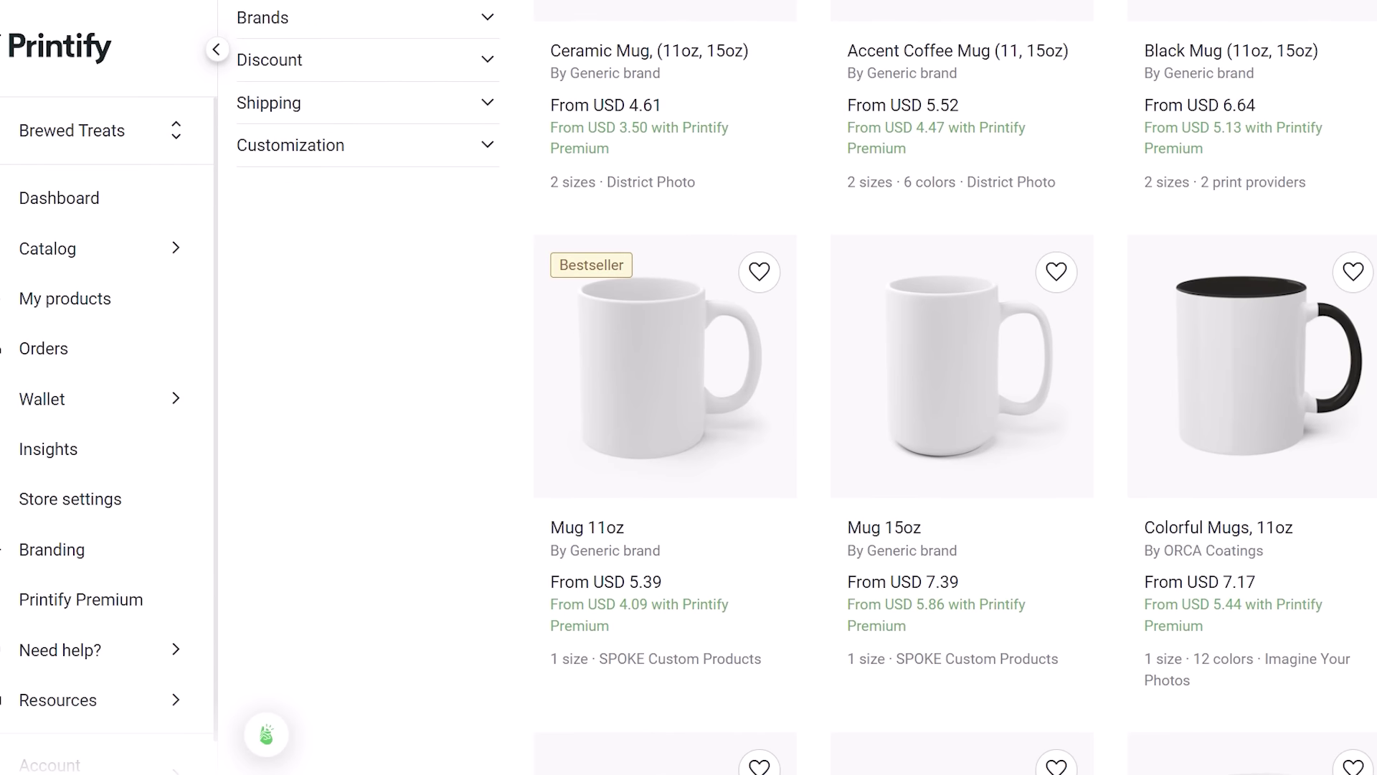
pyautogui.scroll(-1, 807, 387)
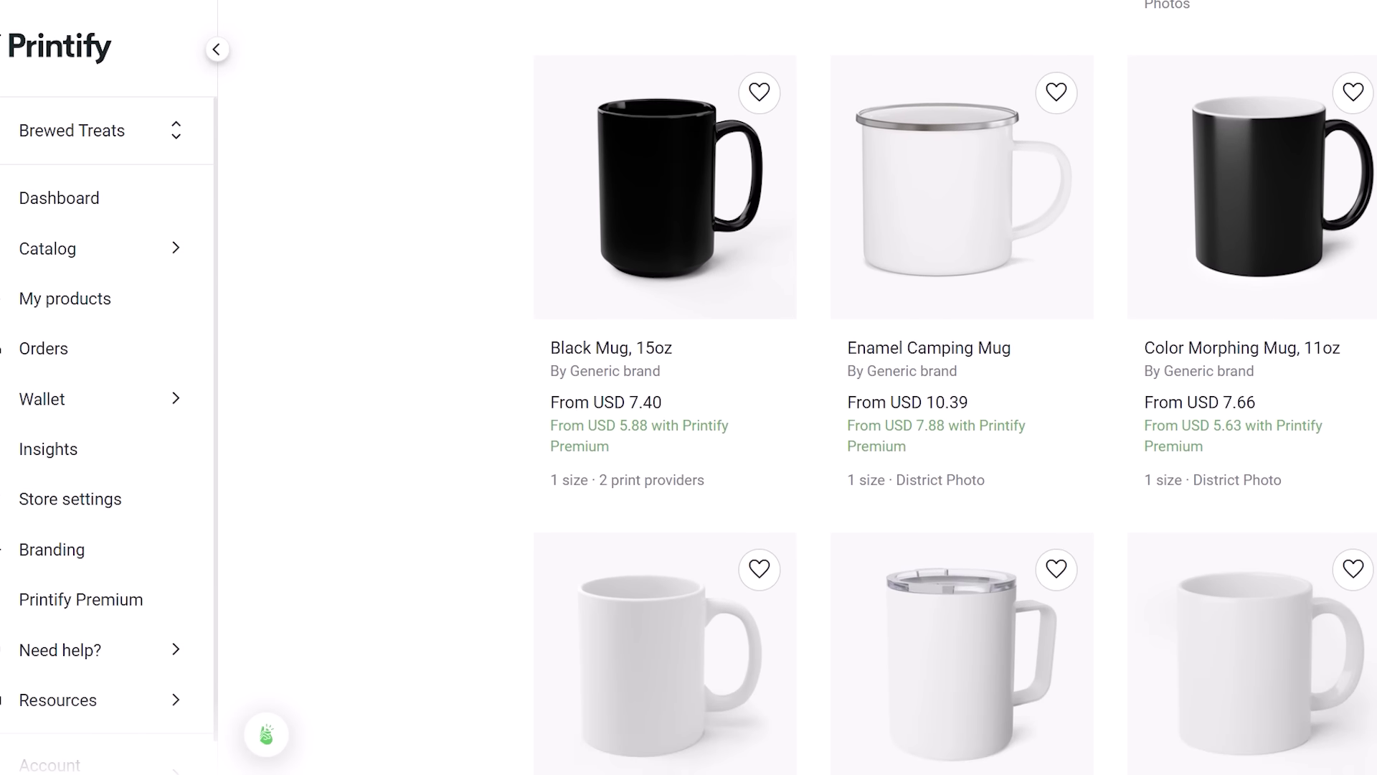
pyautogui.scroll(1, 797, 387)
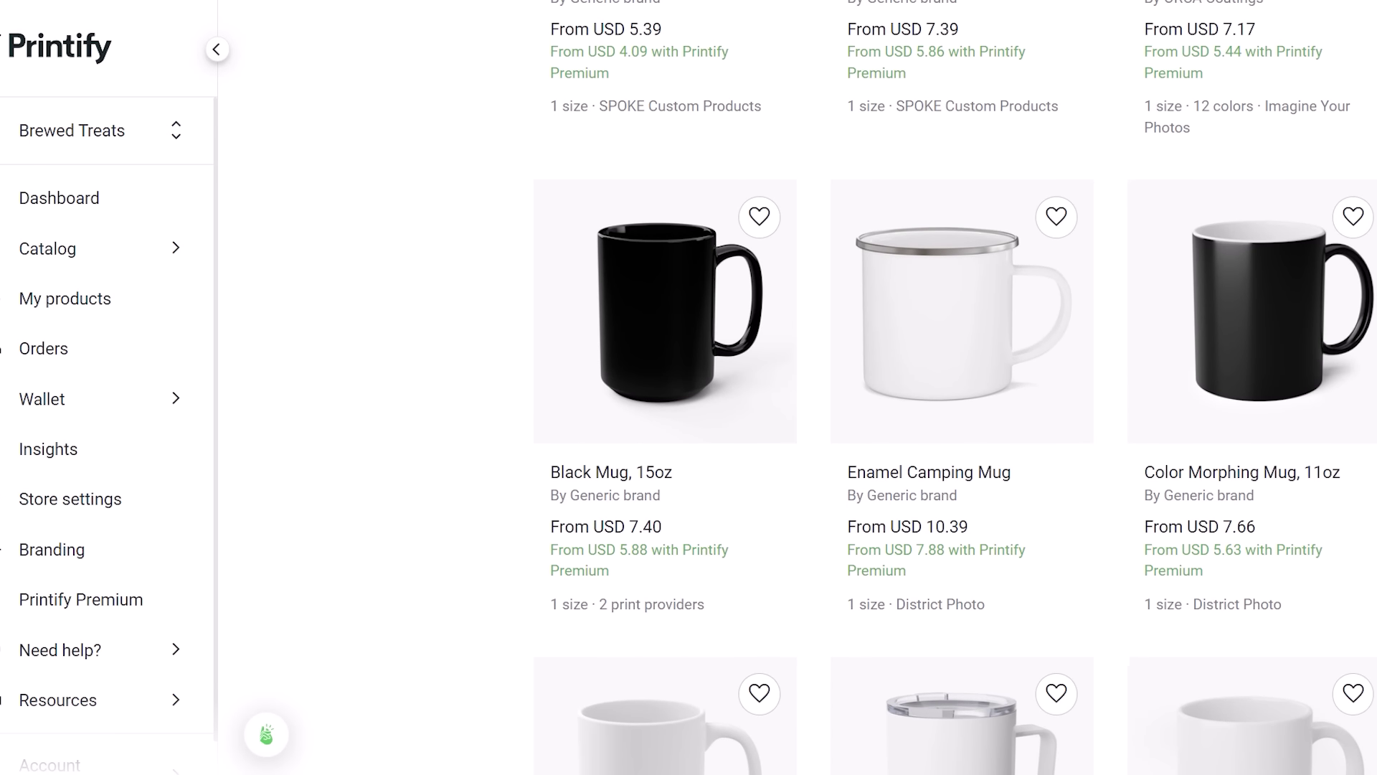
pyautogui.scroll(3, 954, 387)
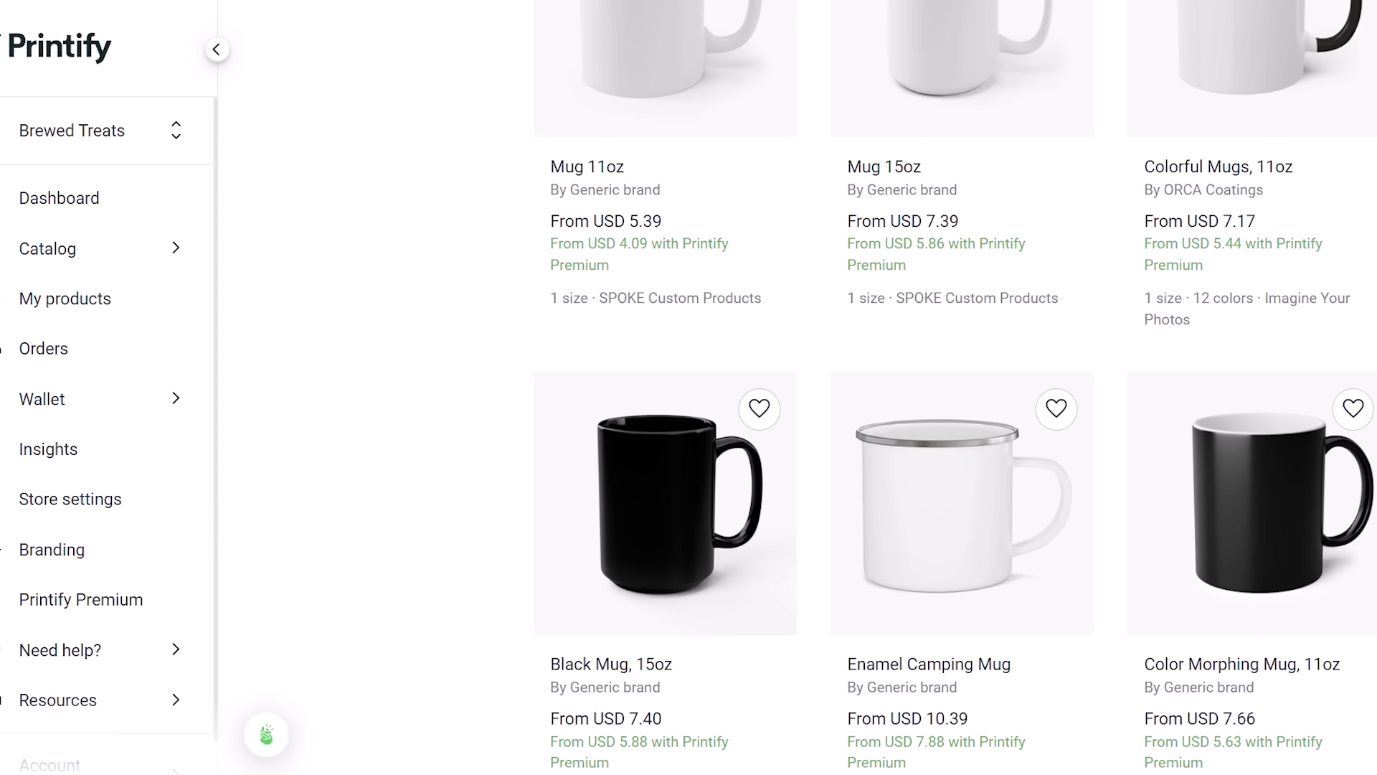
pyautogui.scroll(3, 954, 387)
pyautogui.scroll(1, 954, 388)
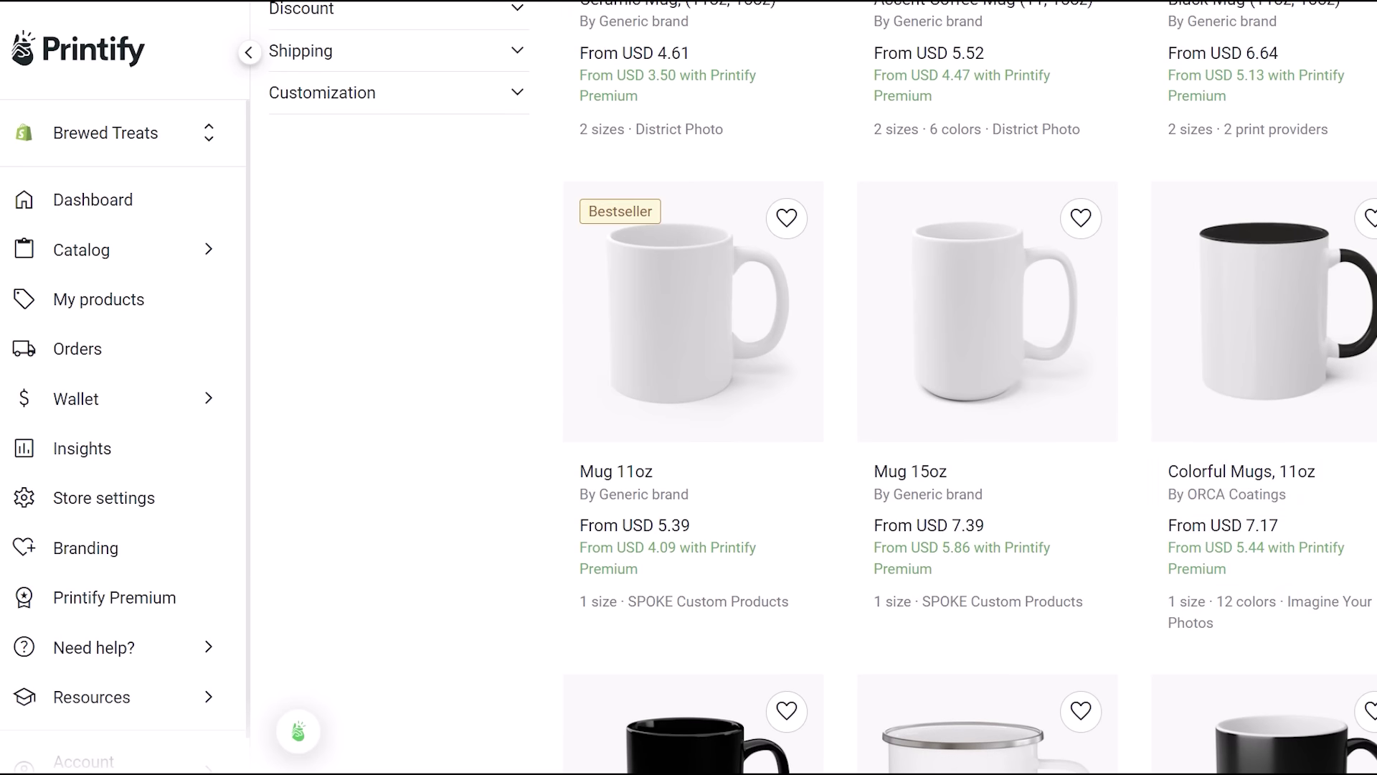
# - Open the Mug 11oz product and examine its local USA provider's rating, price, shipping, production time and print area
pyautogui.click(716, 357)
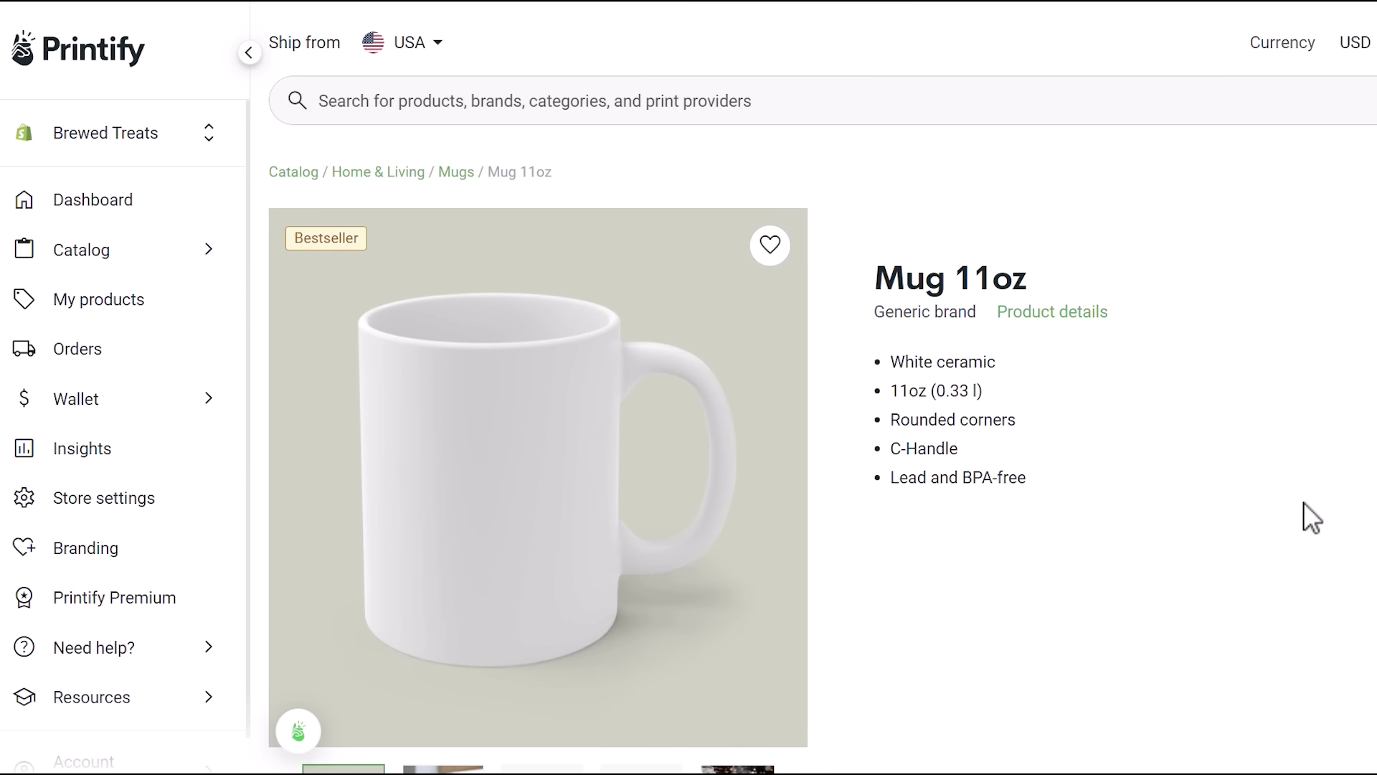
pyautogui.scroll(-5, 1304, 503)
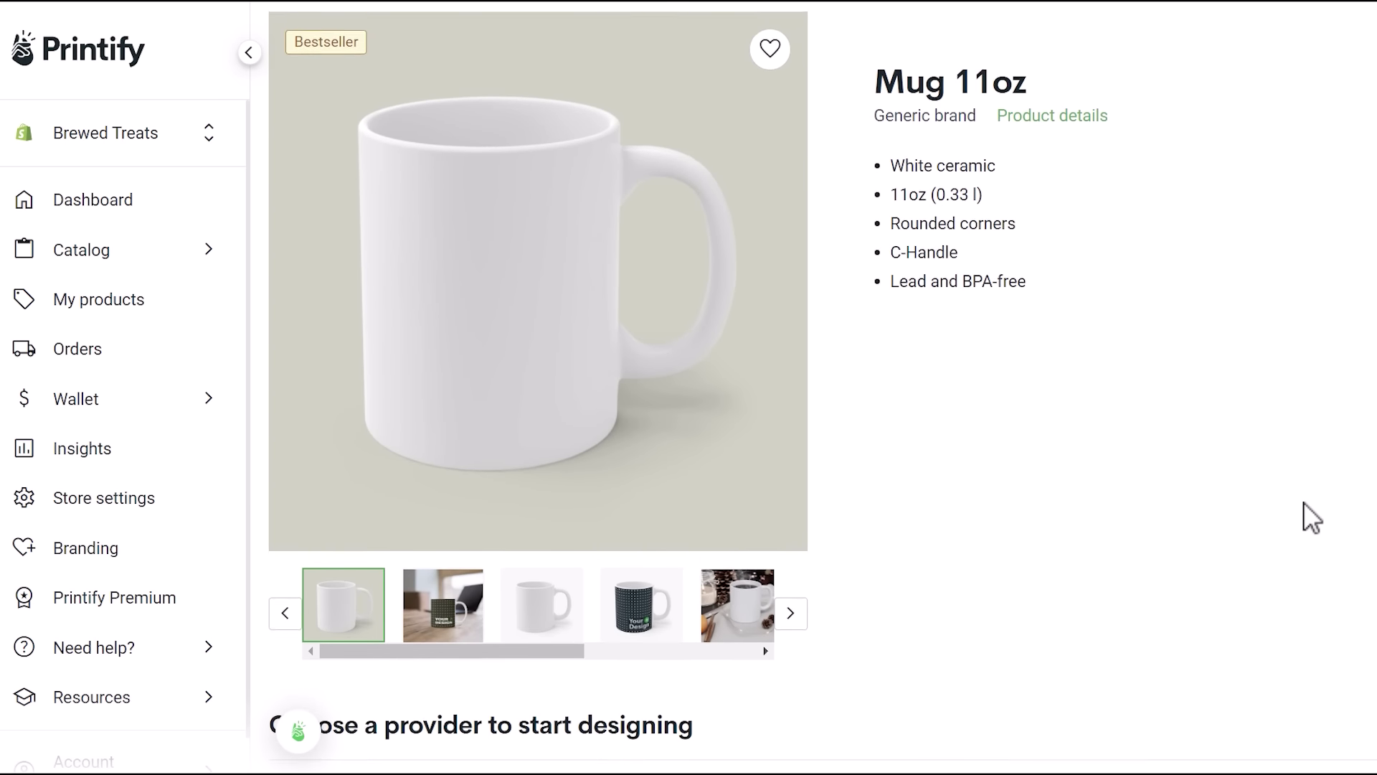
pyautogui.scroll(-2, 1302, 501)
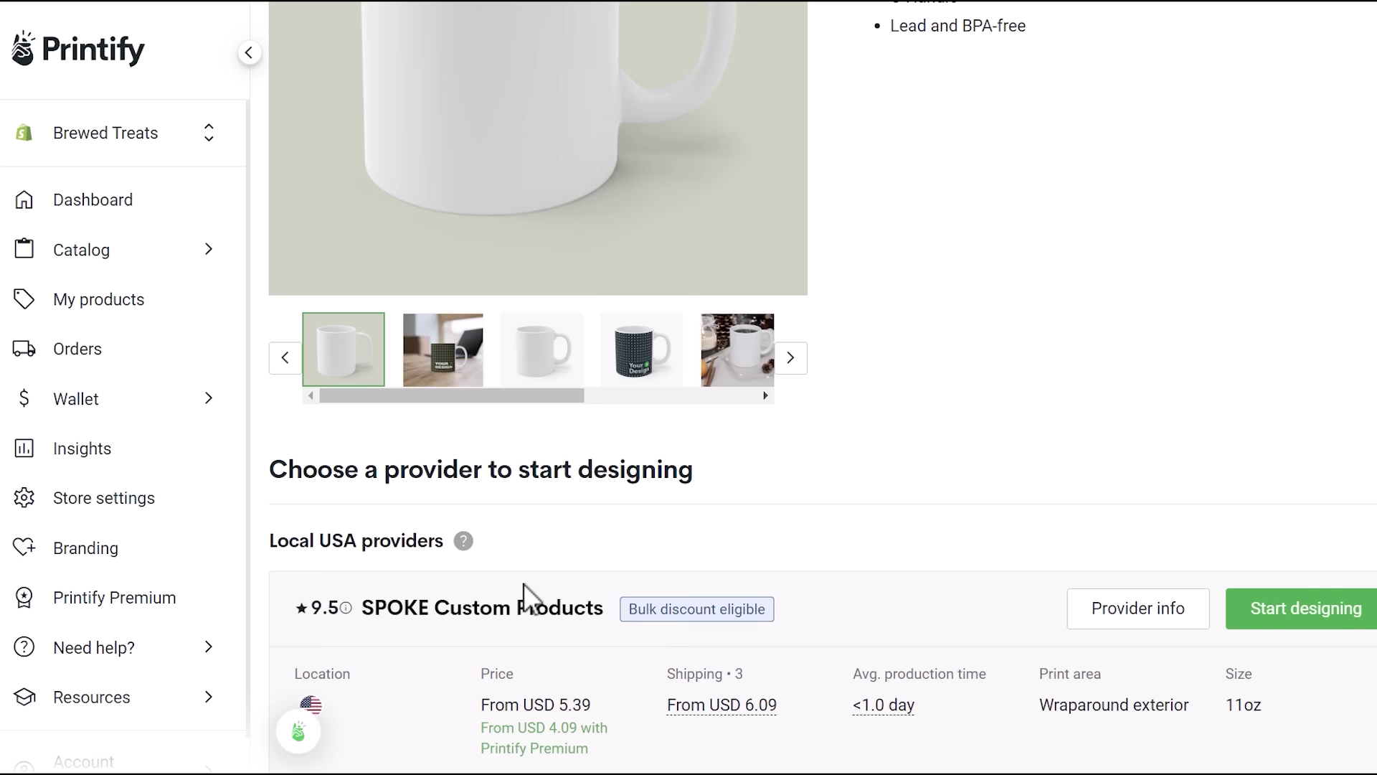
pyautogui.scroll(-1, 1004, 668)
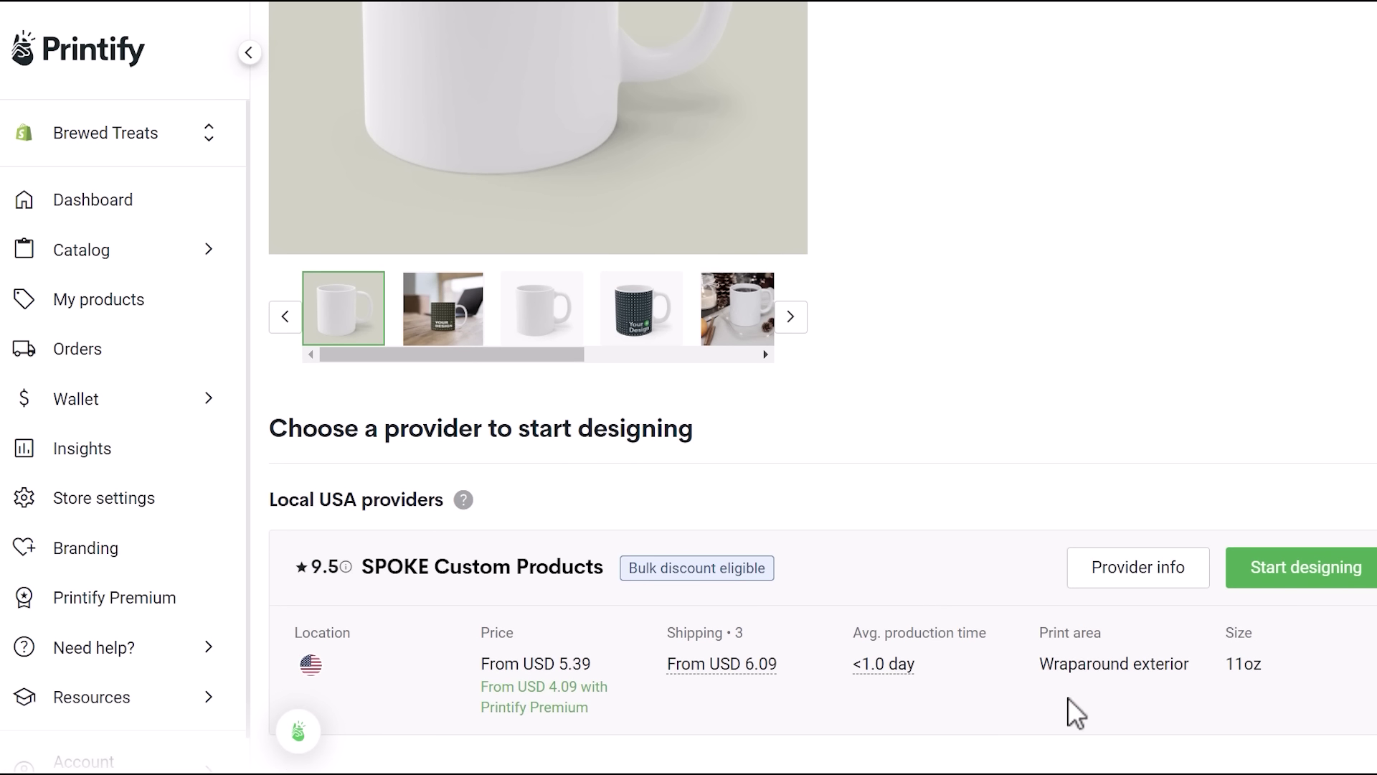
# - Start a Death By Decaf design on the SPOKE Custom Products Mug 11oz and preview its Front, Left and Context 2 mockups
pyautogui.click(1275, 586)
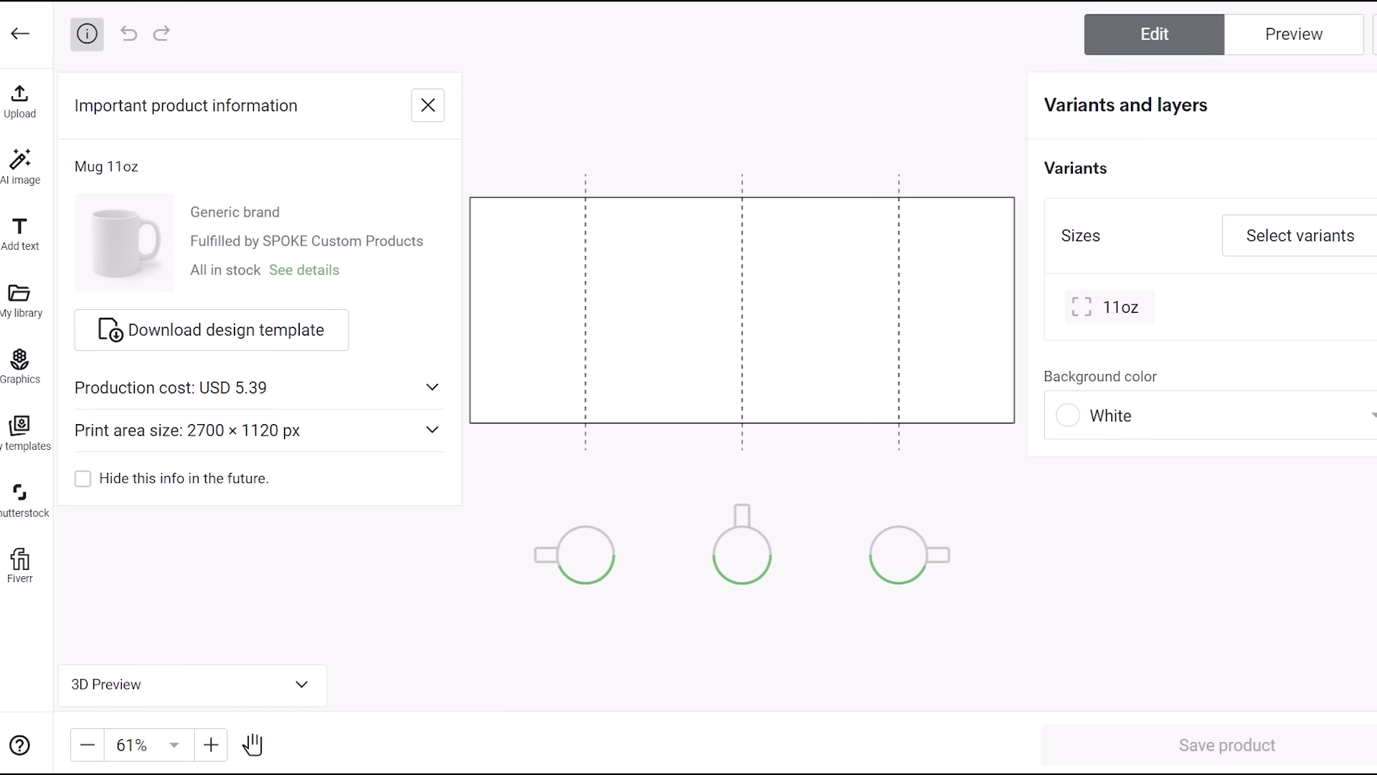
pyautogui.click(429, 107)
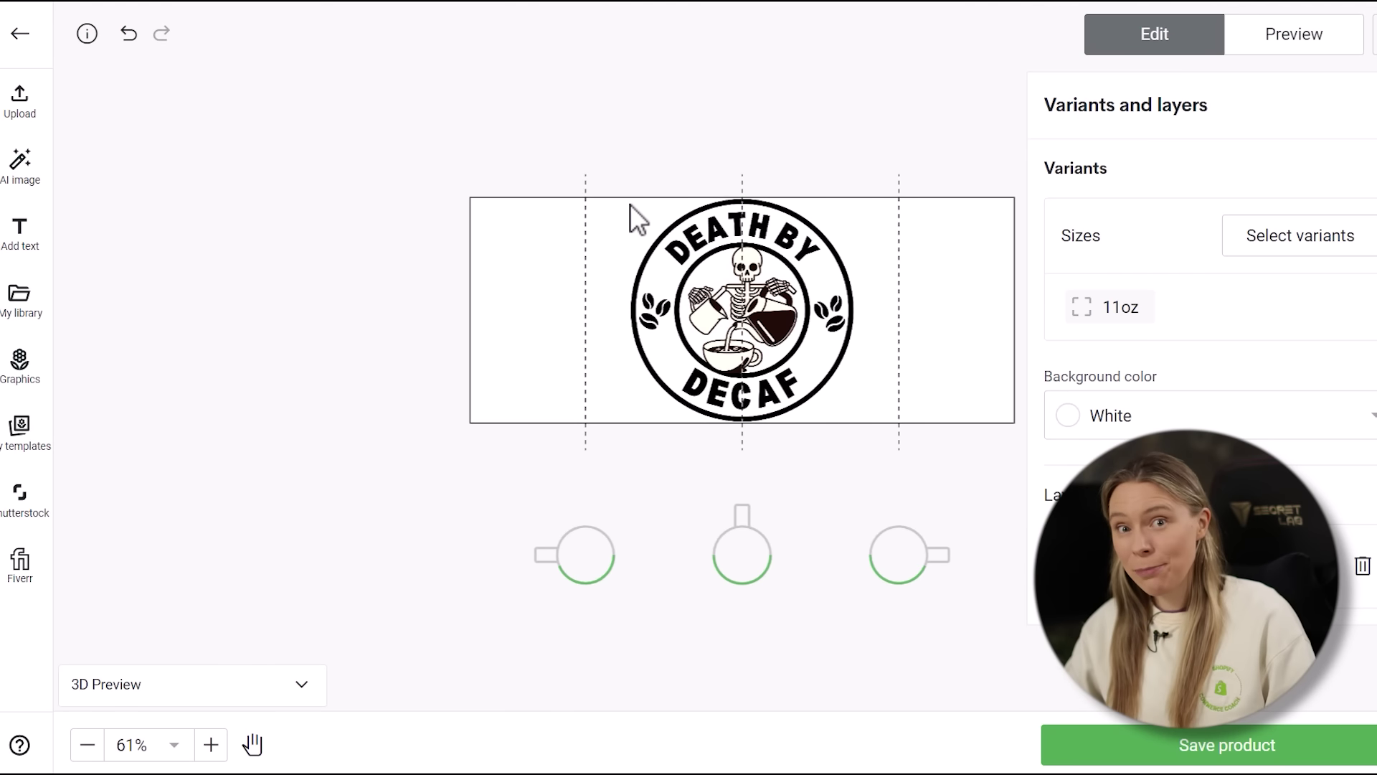
pyautogui.click(1261, 39)
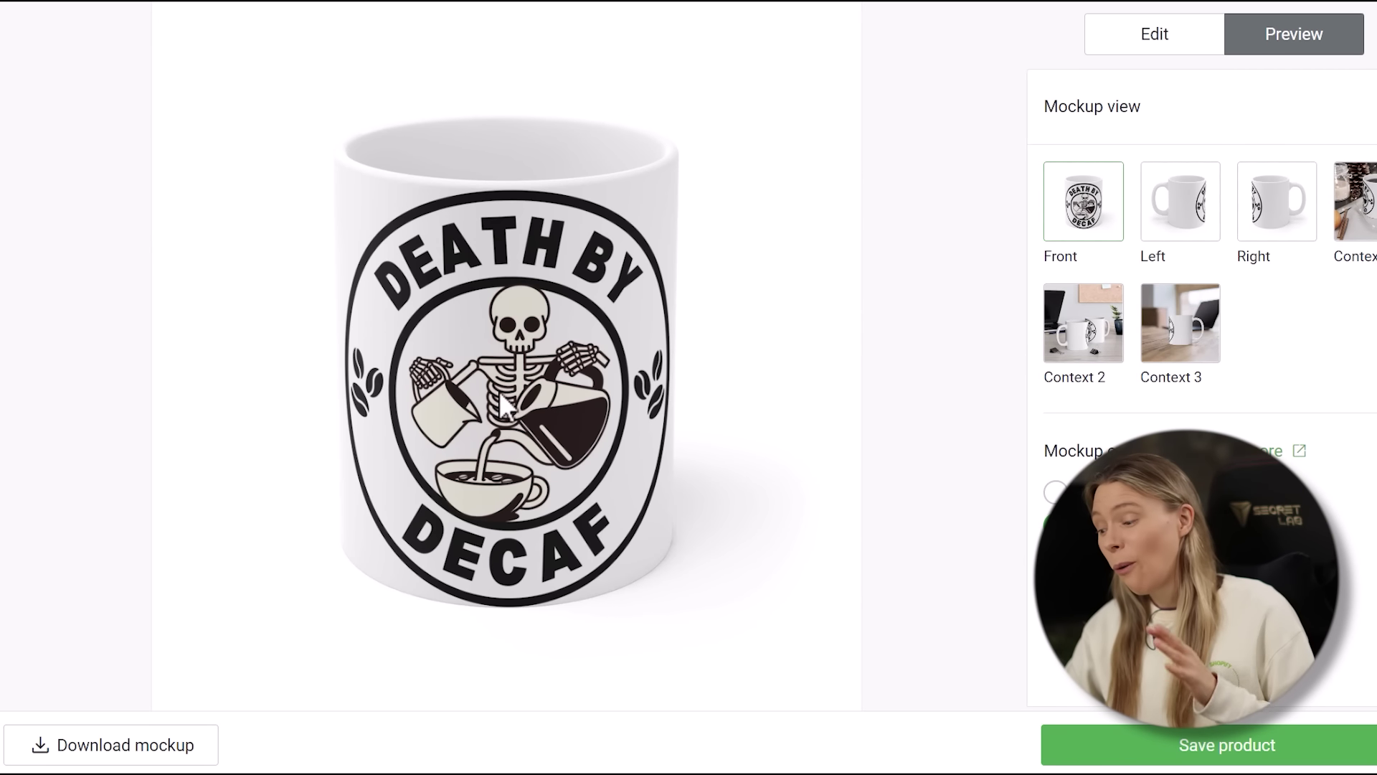
pyautogui.click(1175, 224)
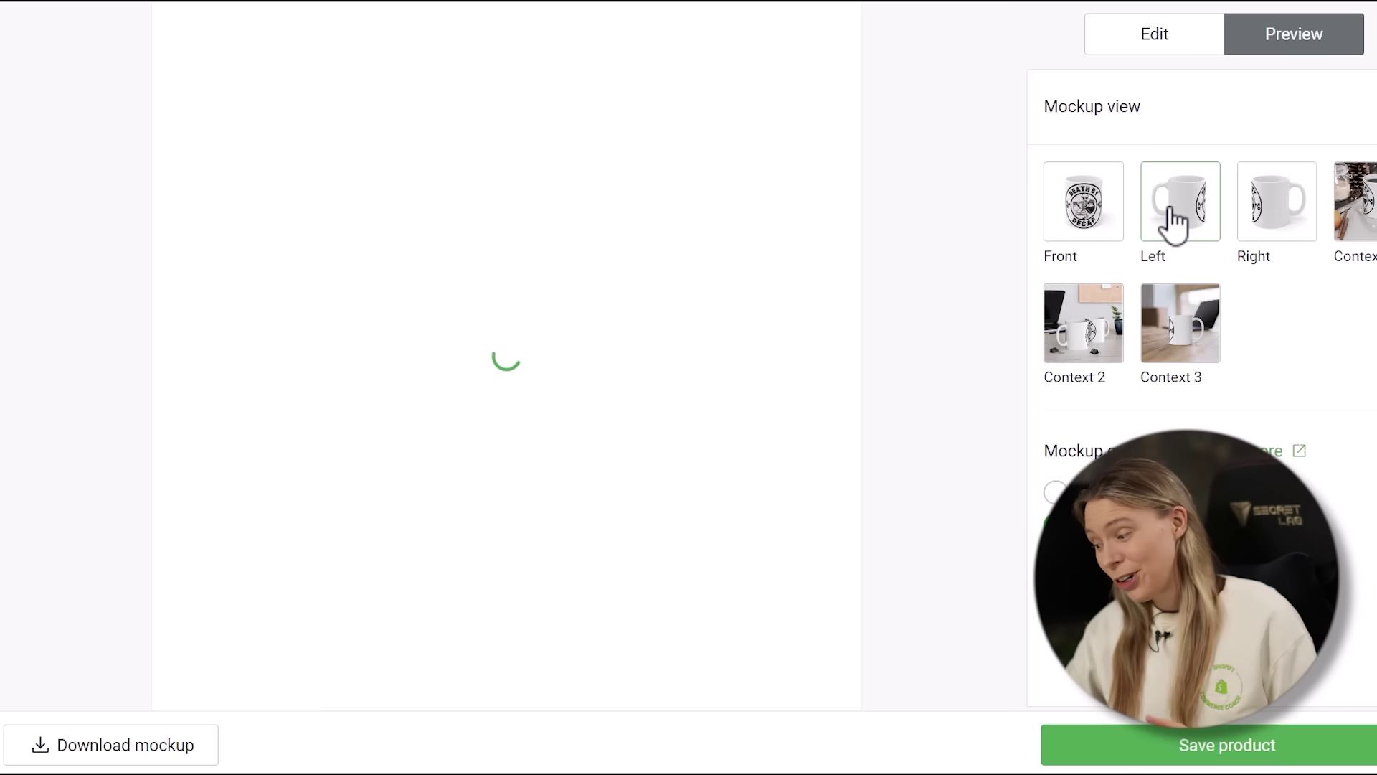
pyautogui.click(1060, 316)
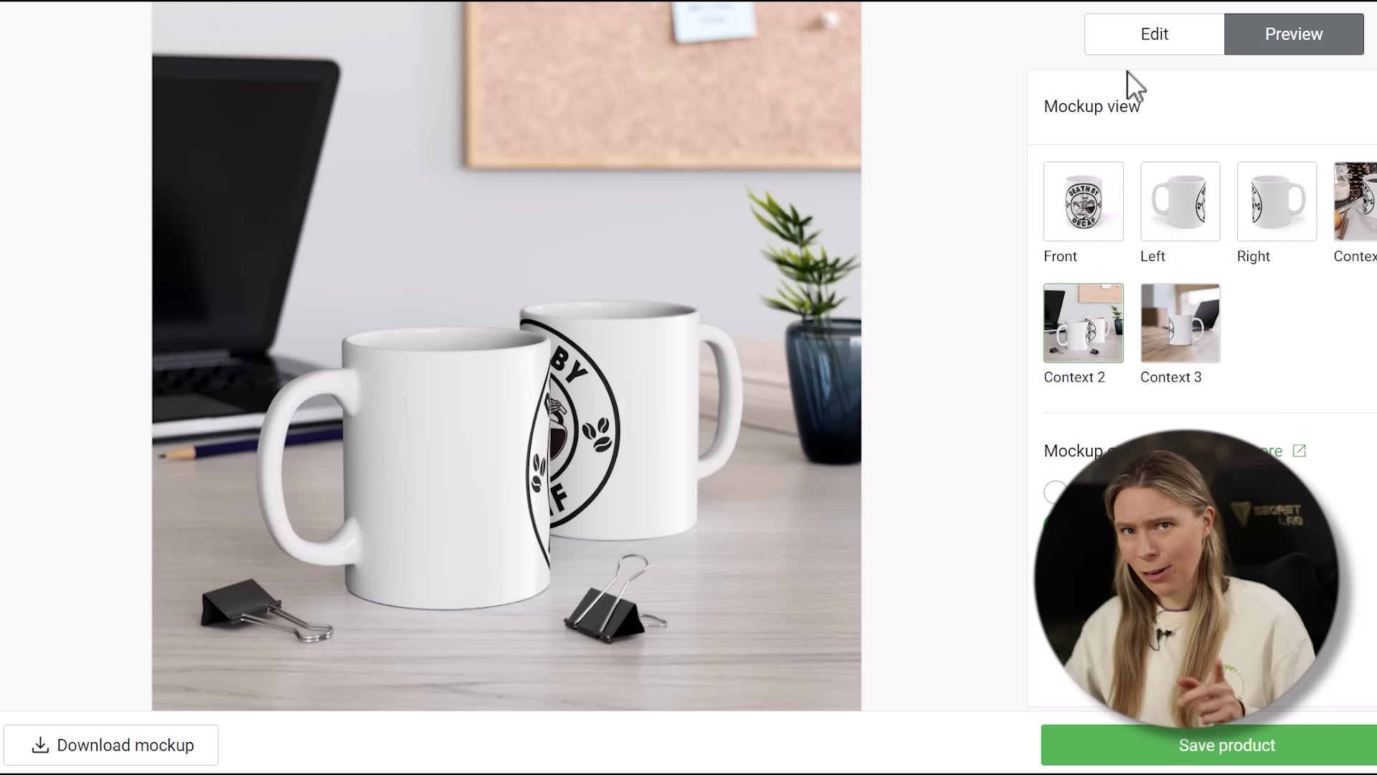
# - Shrink the mug's design to about 3.07 in, move it onto the print area's left guide line and centre it vertically
pyautogui.click(1142, 37)
pyautogui.moveTo(850, 416); pyautogui.dragTo(815, 384)
pyautogui.moveTo(704, 259); pyautogui.dragTo(568, 289)
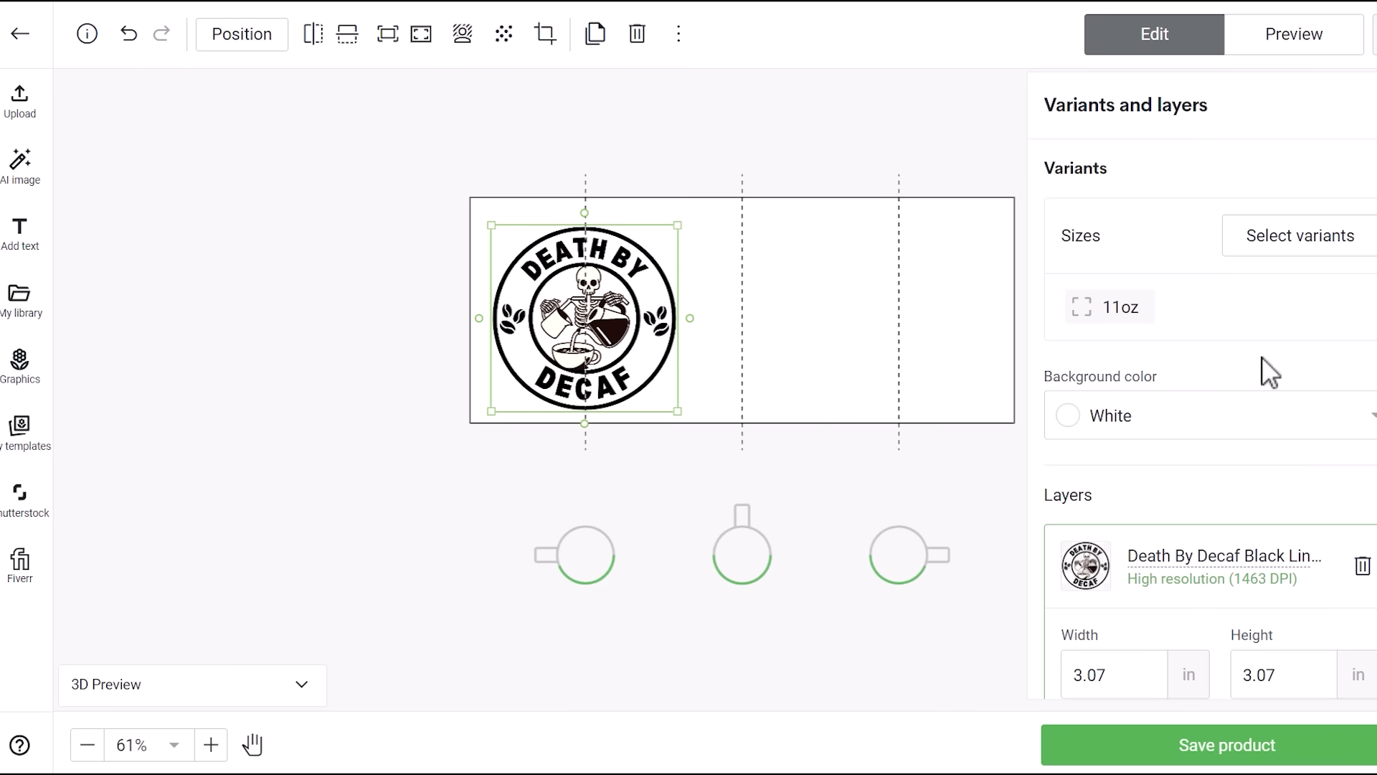
pyautogui.scroll(-5, 1205, 502)
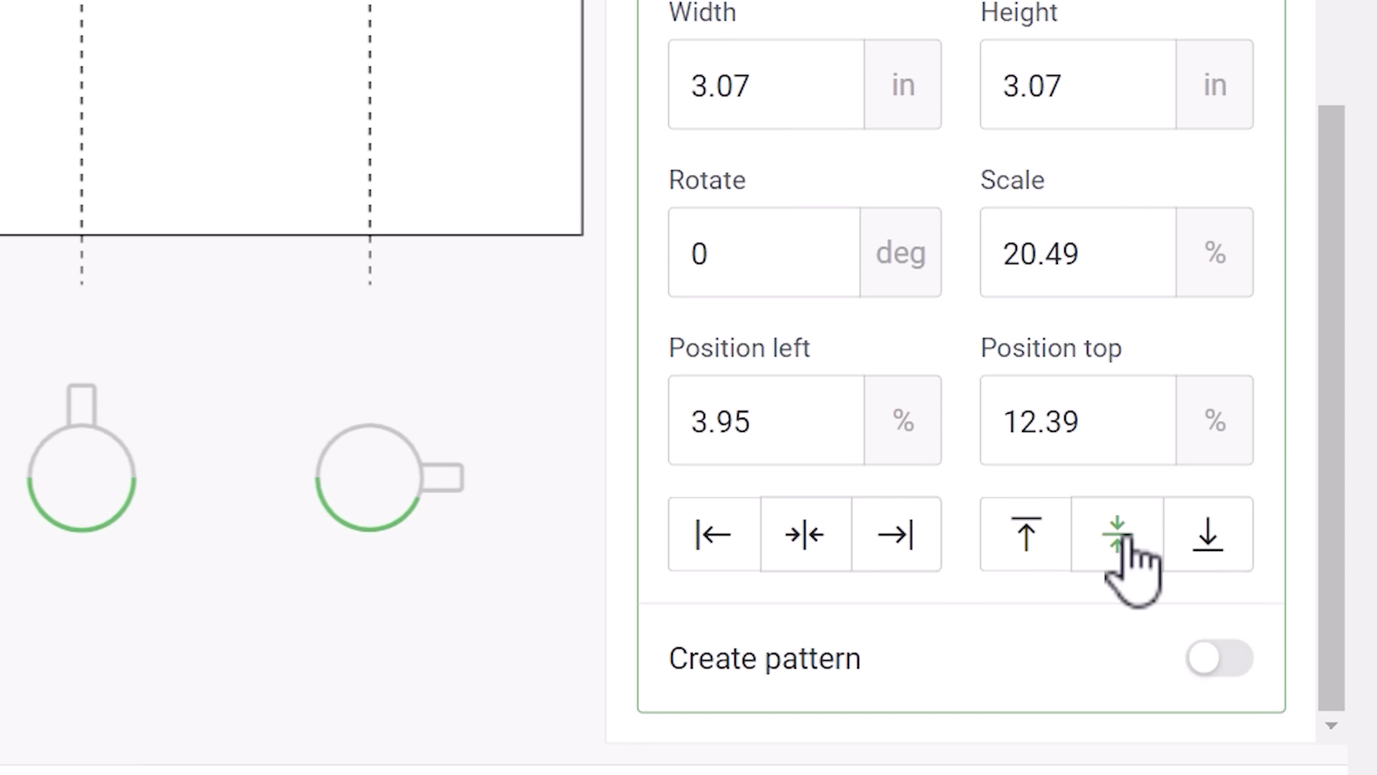
pyautogui.click(933, 129)
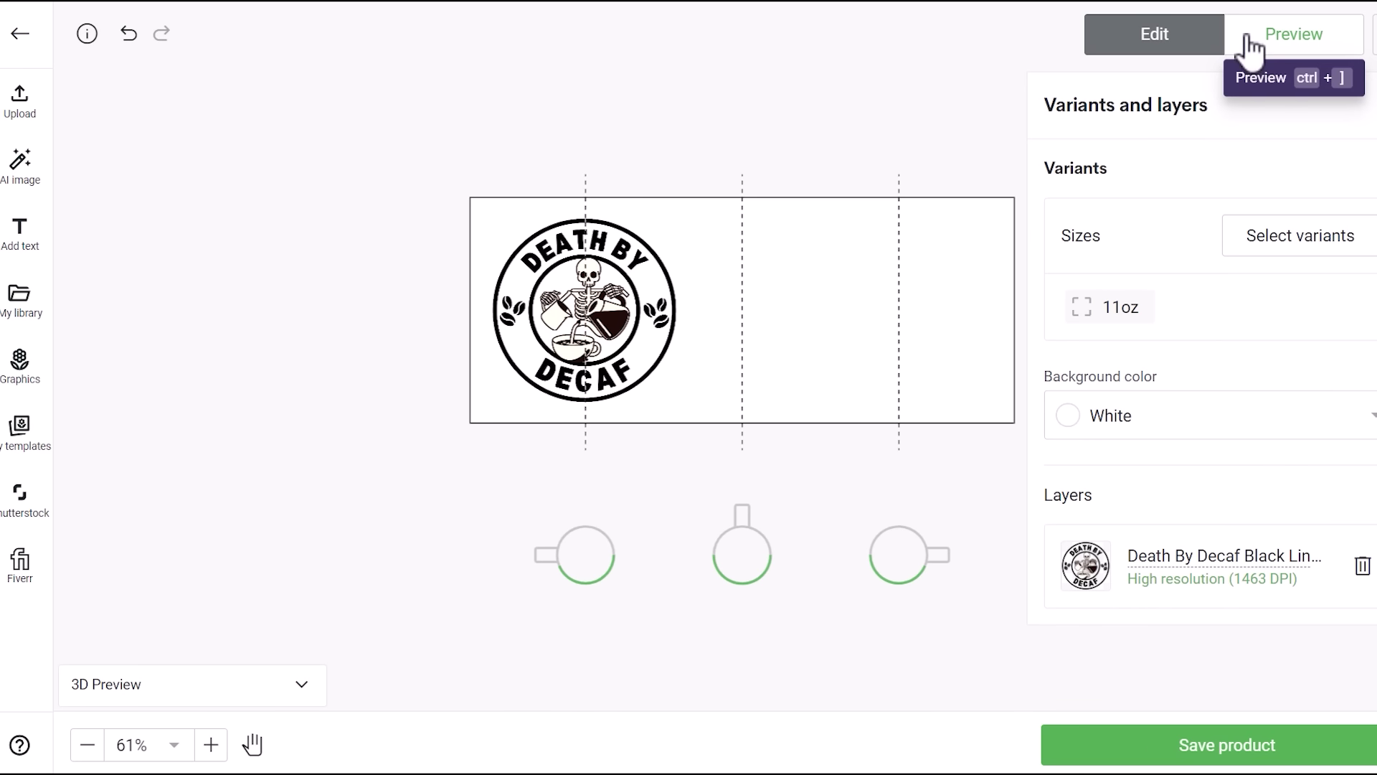
# - Preview the repositioned mug design in the Left, Right and Context 2 mockup views
pyautogui.click(1250, 49)
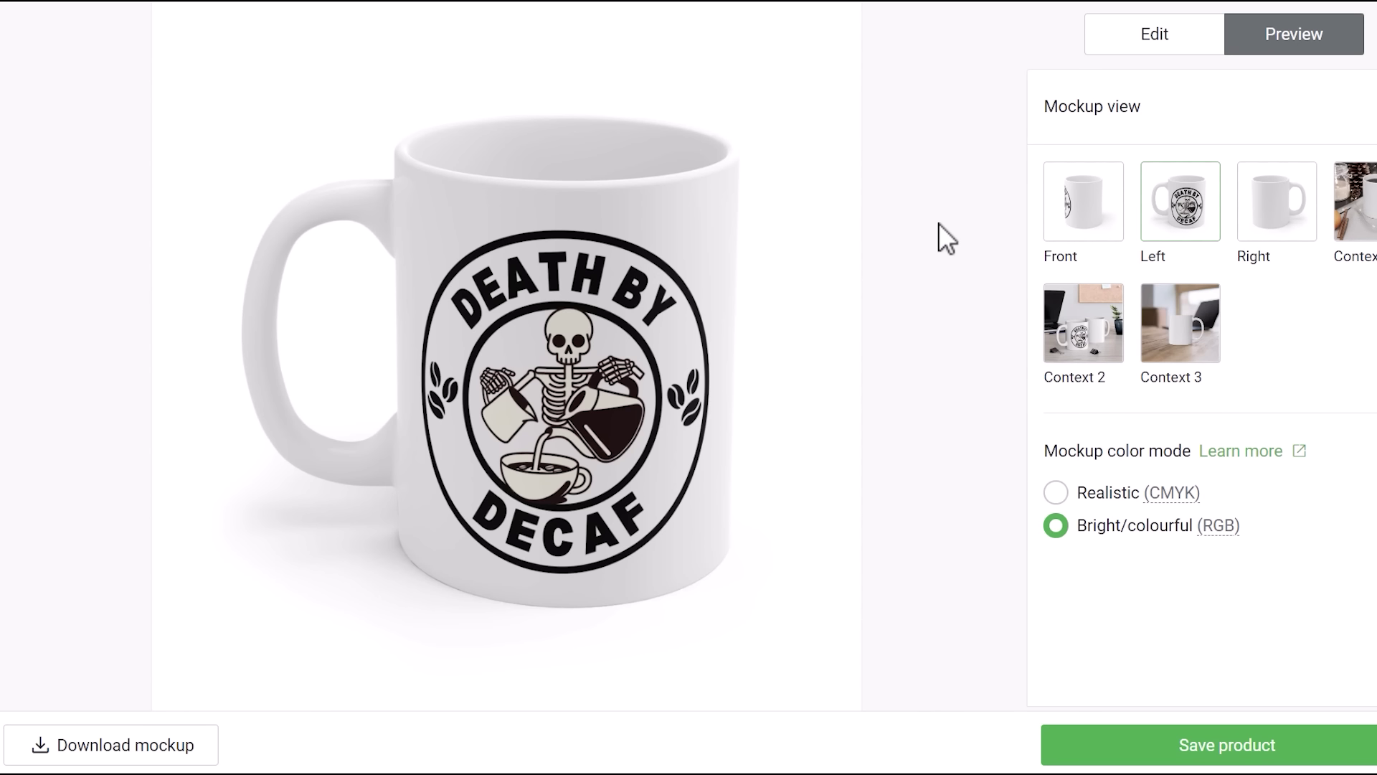
pyautogui.click(1265, 230)
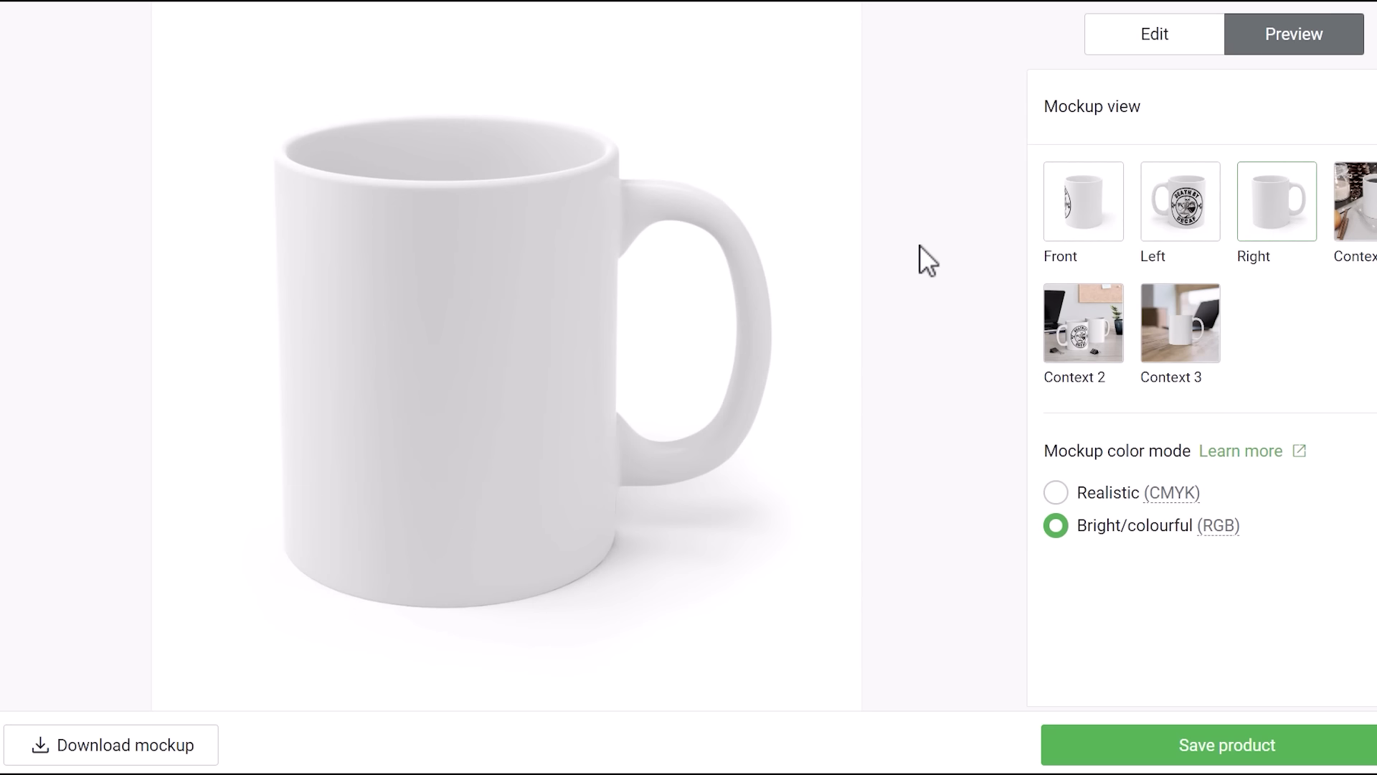
pyautogui.click(1062, 337)
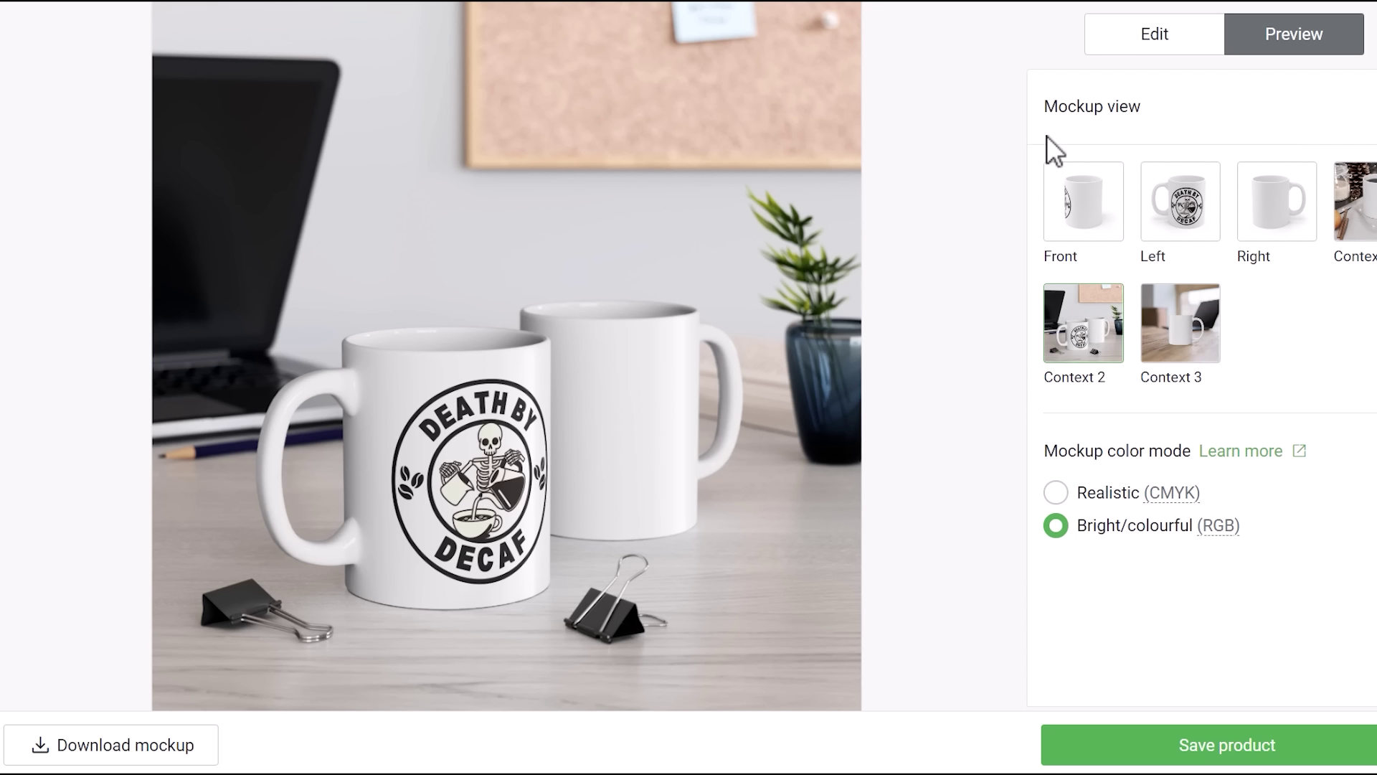
# - Duplicate the Death By Decaf design, place the copy on the mug print area's right guide line and centre it vertically
pyautogui.click(1160, 47)
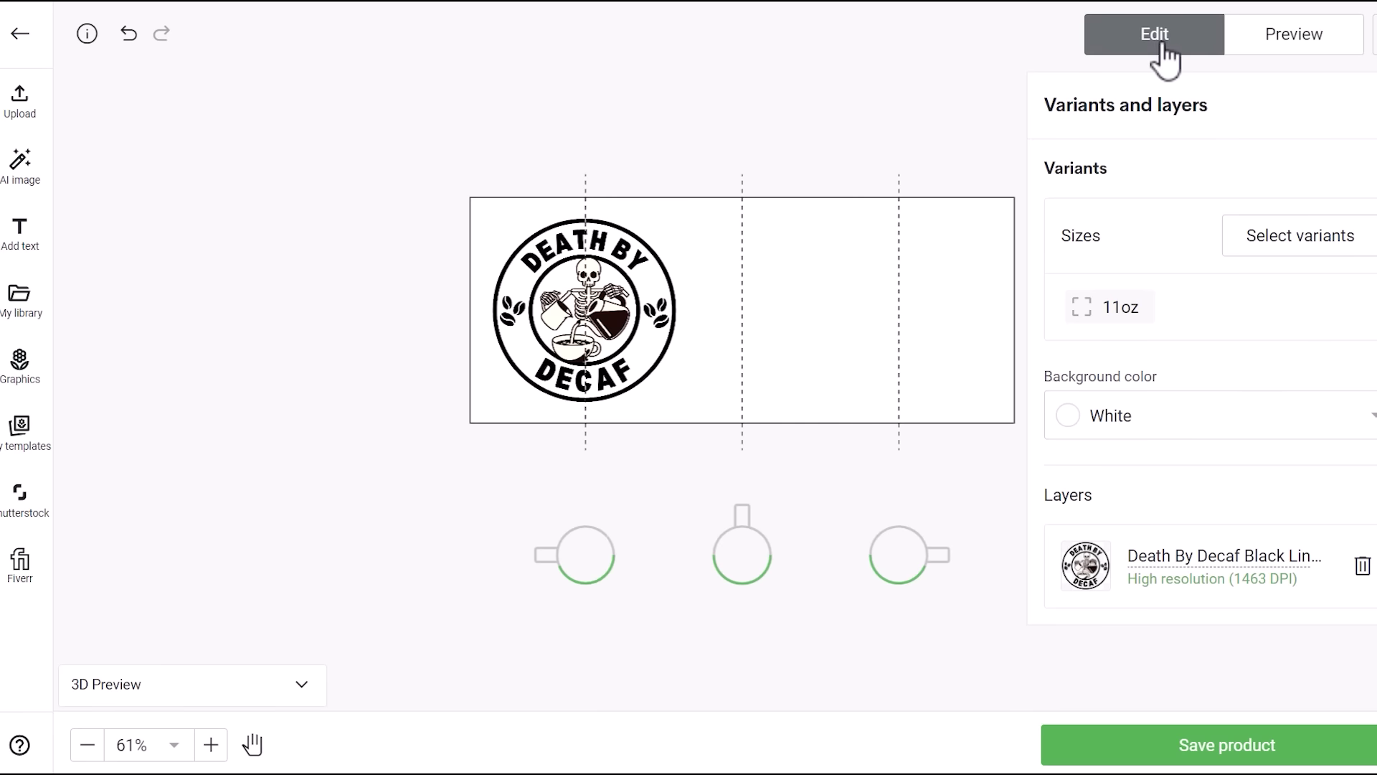
pyautogui.click(558, 310)
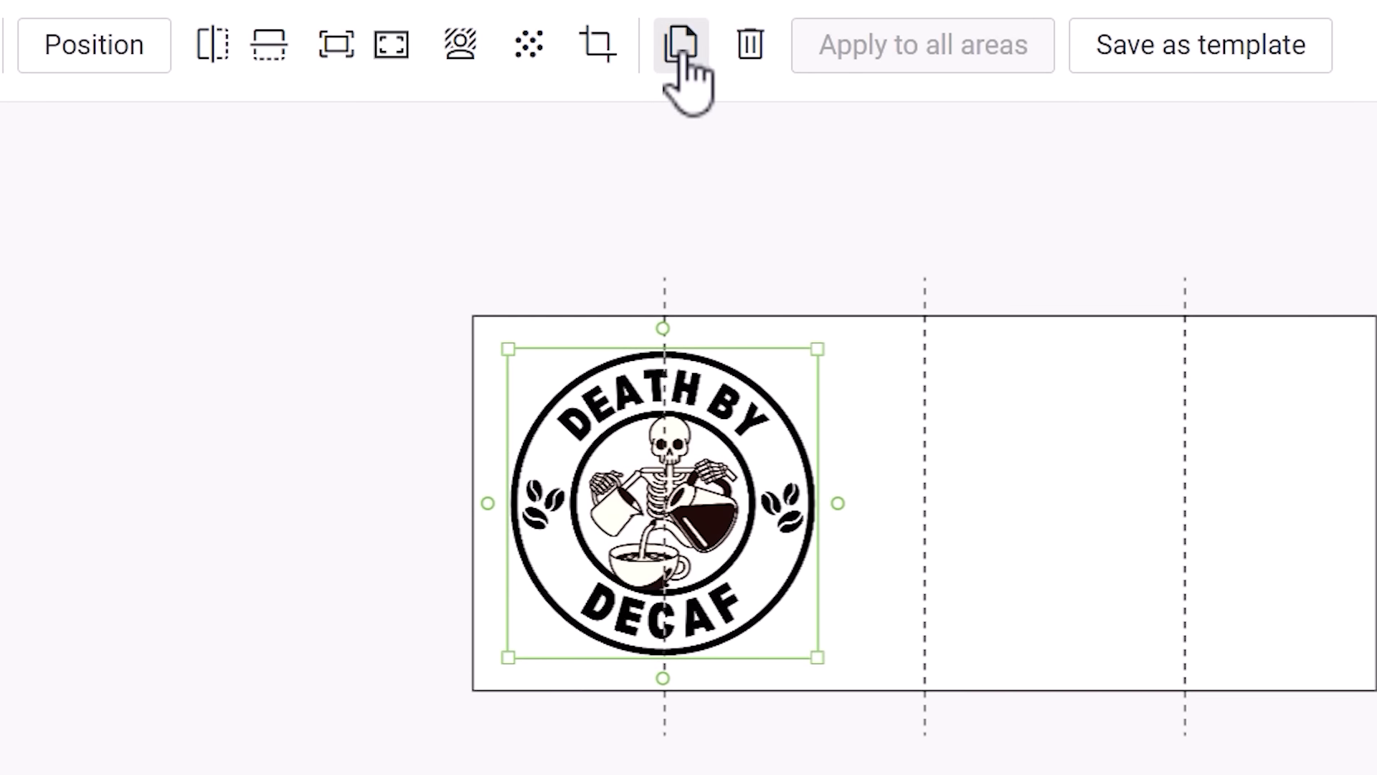
pyautogui.click(682, 45)
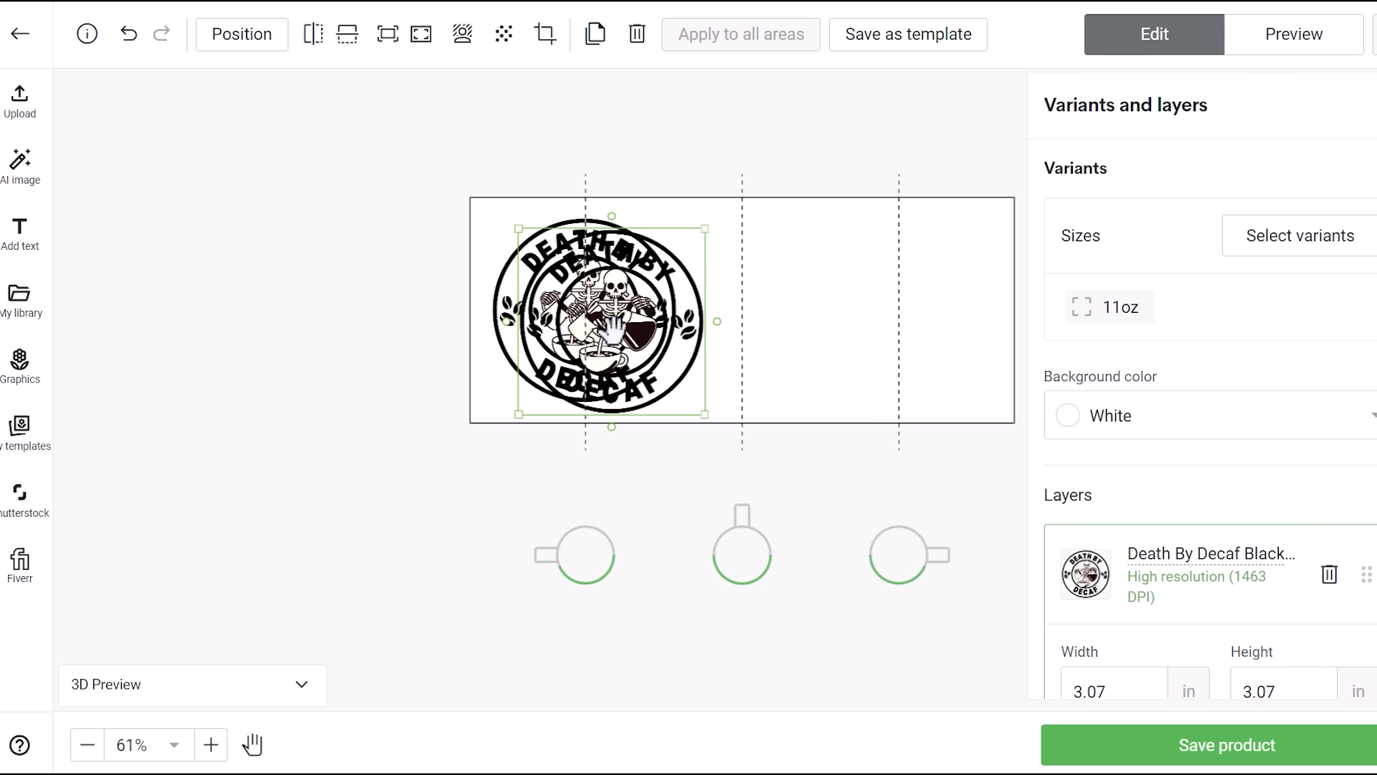
pyautogui.moveTo(613, 327); pyautogui.dragTo(901, 337)
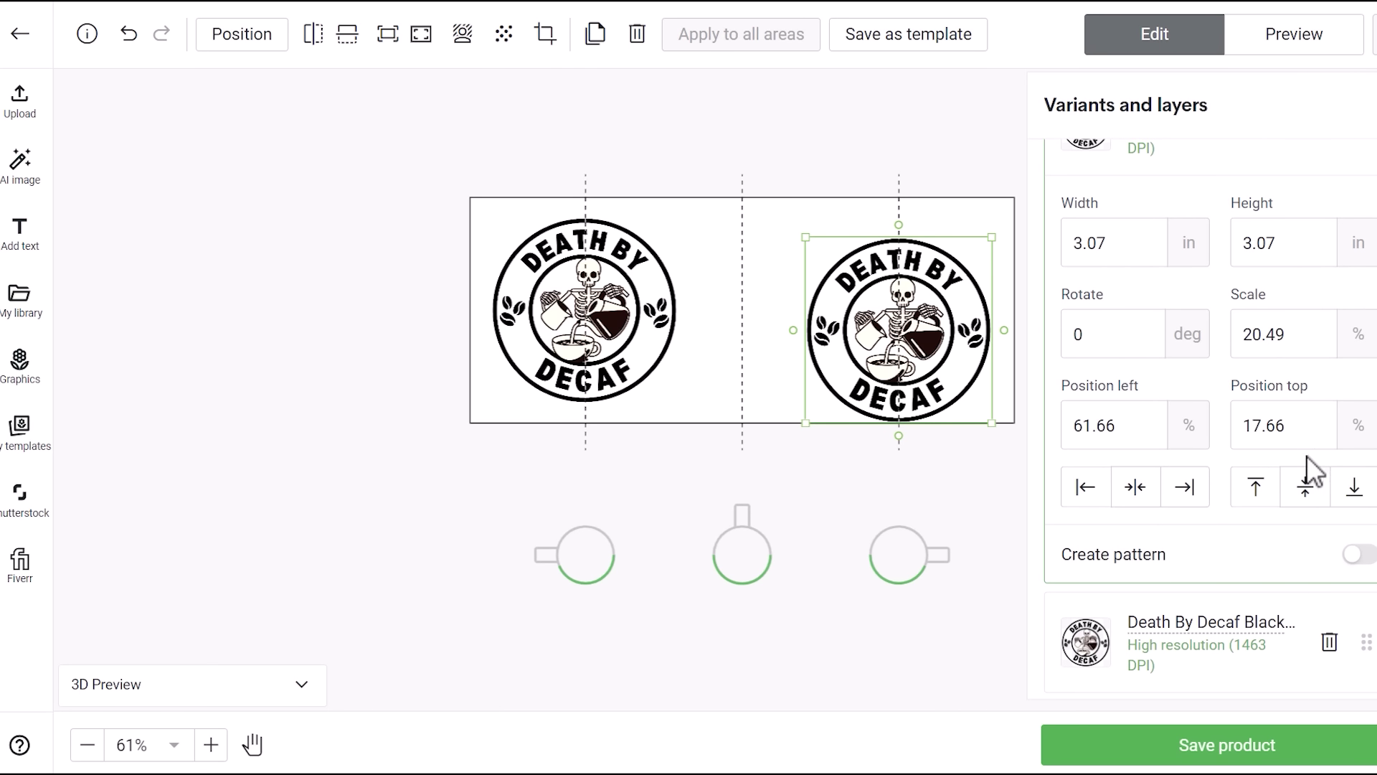
pyautogui.click(1305, 491)
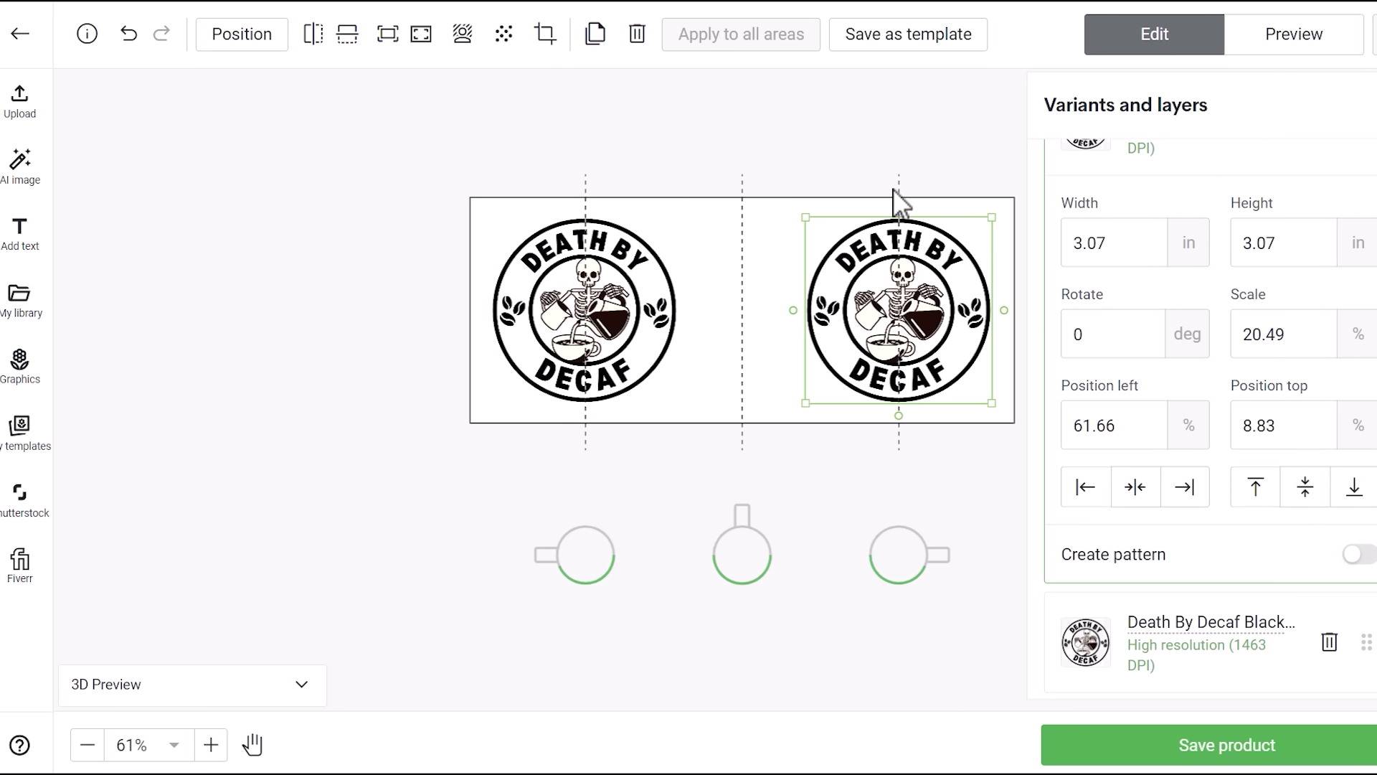
pyautogui.click(940, 123)
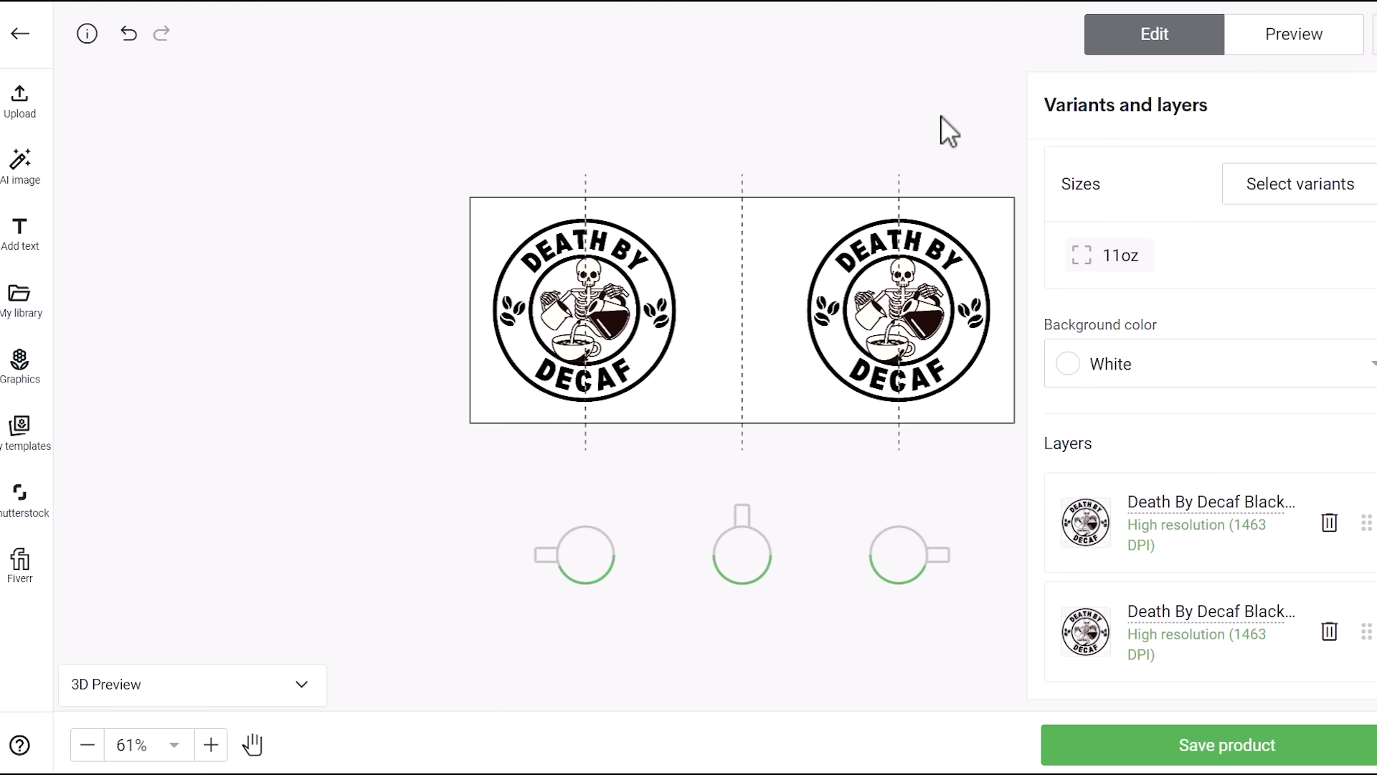
# - Check the two-sided mug design in the mockup preview and rotate the mug in the 3D preview
pyautogui.click(1280, 40)
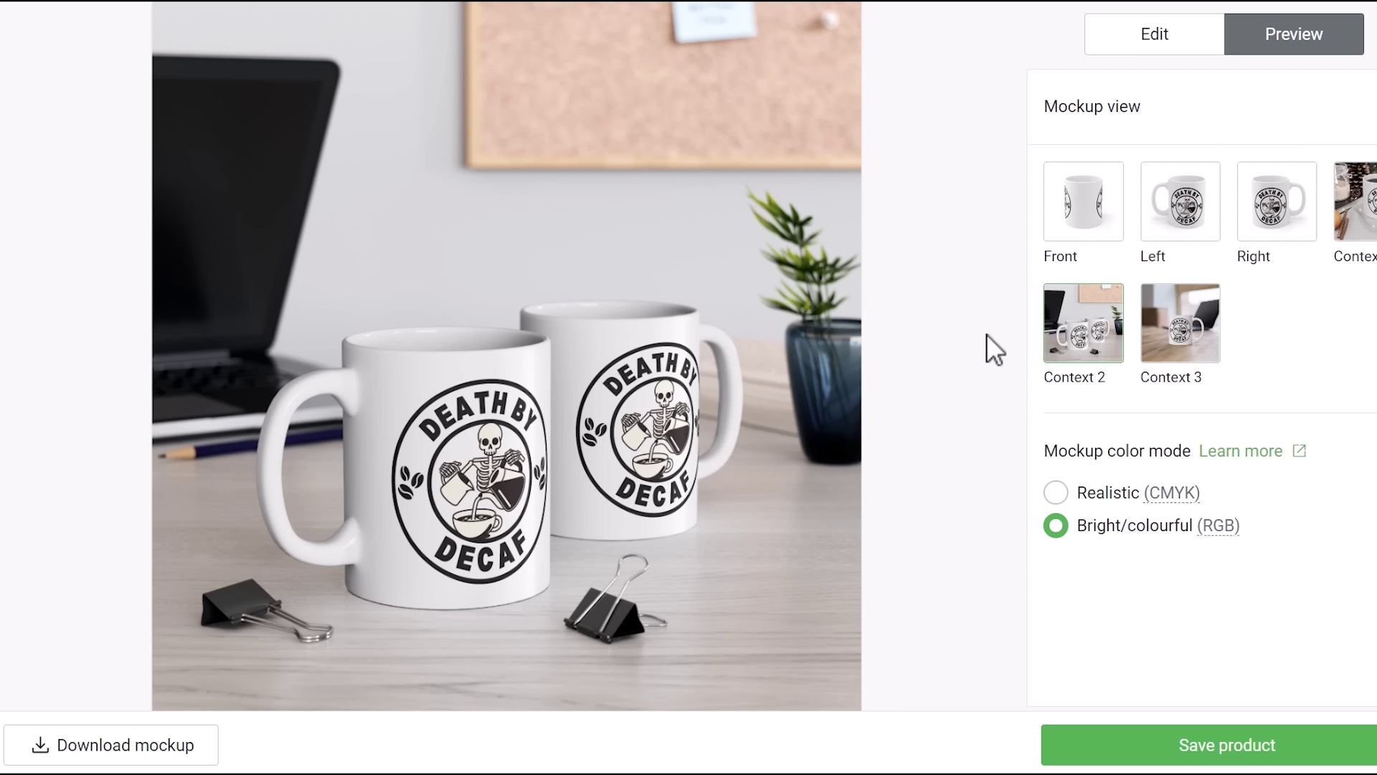
pyautogui.click(1092, 50)
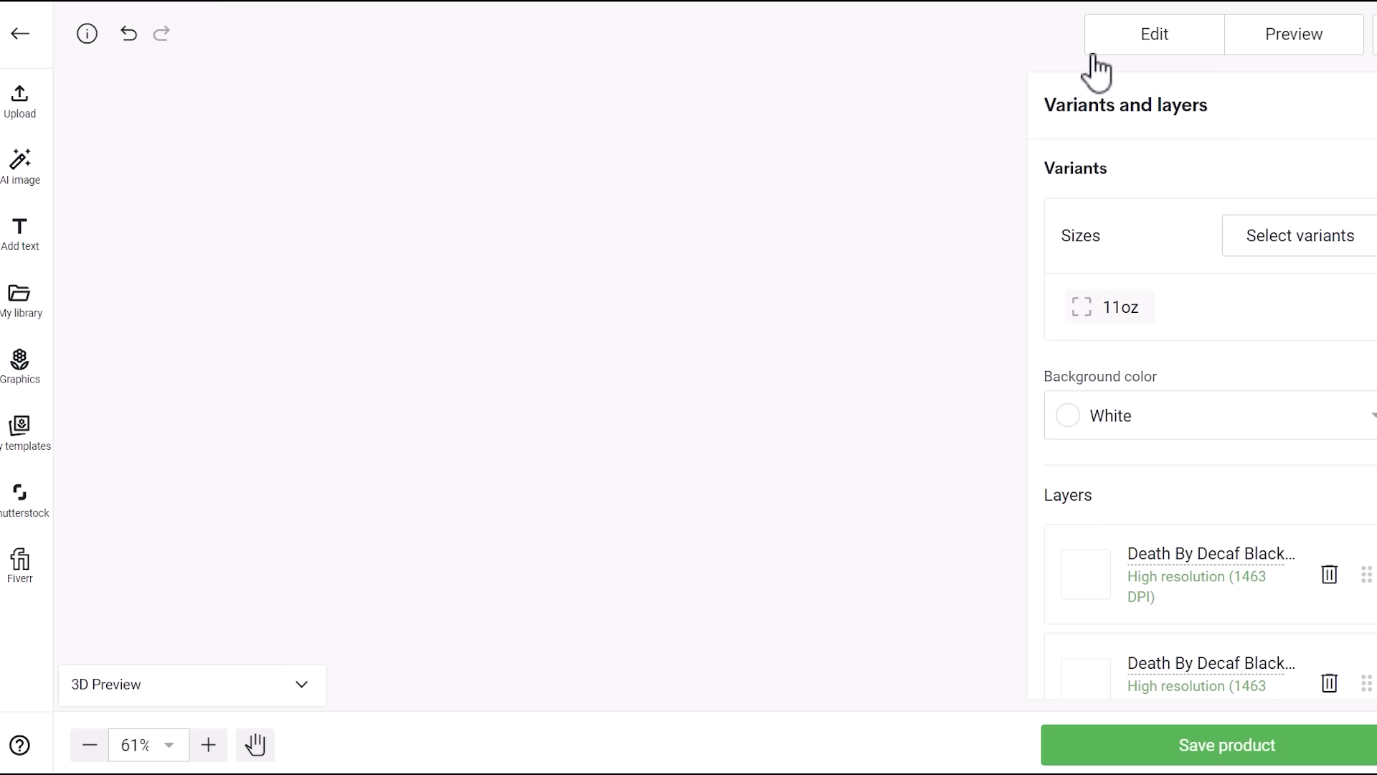
pyautogui.click(465, 641)
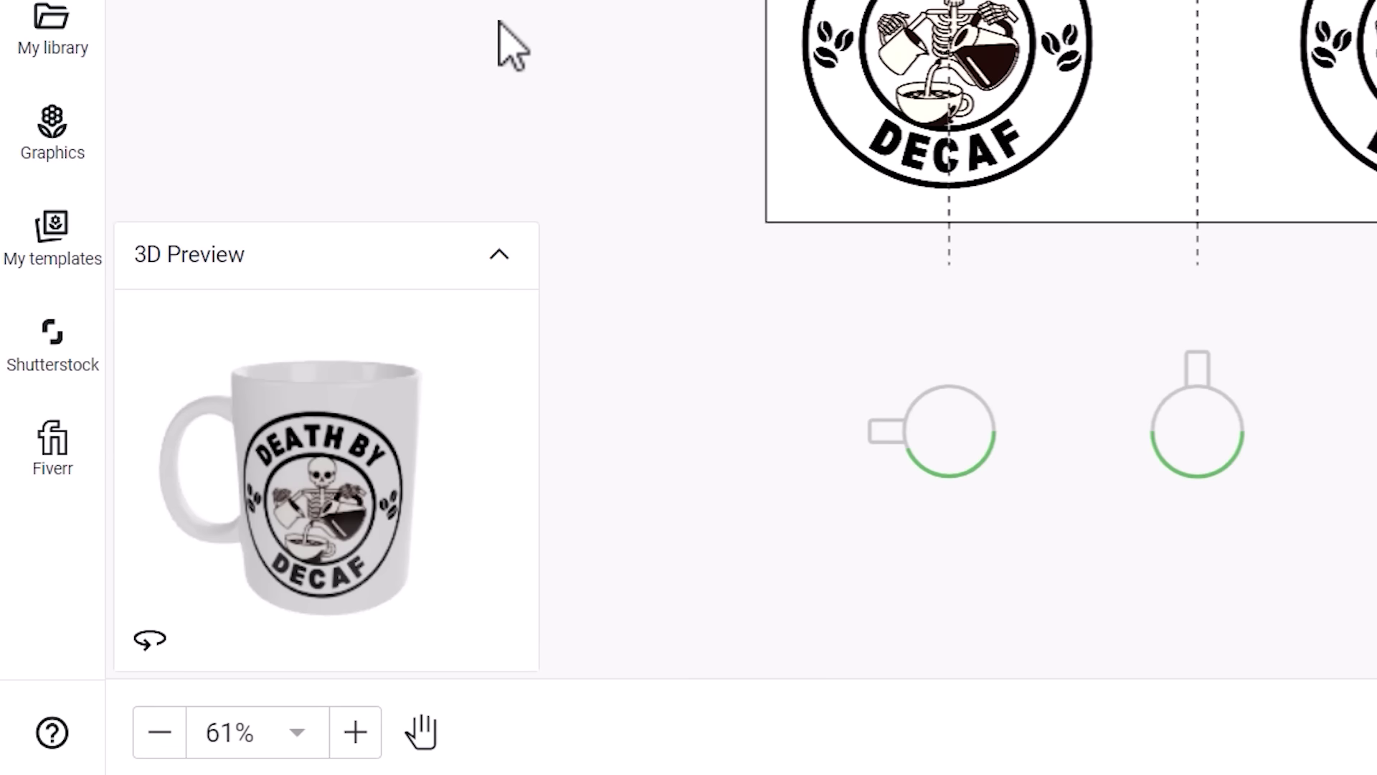
pyautogui.moveTo(326, 491)
pyautogui.mouseDown()
pyautogui.moveTo(368, 523)
pyautogui.moveTo(400, 400)
pyautogui.moveTo(375, 486)
pyautogui.moveTo(291, 495)
pyautogui.moveTo(321, 513)
pyautogui.mouseUp()
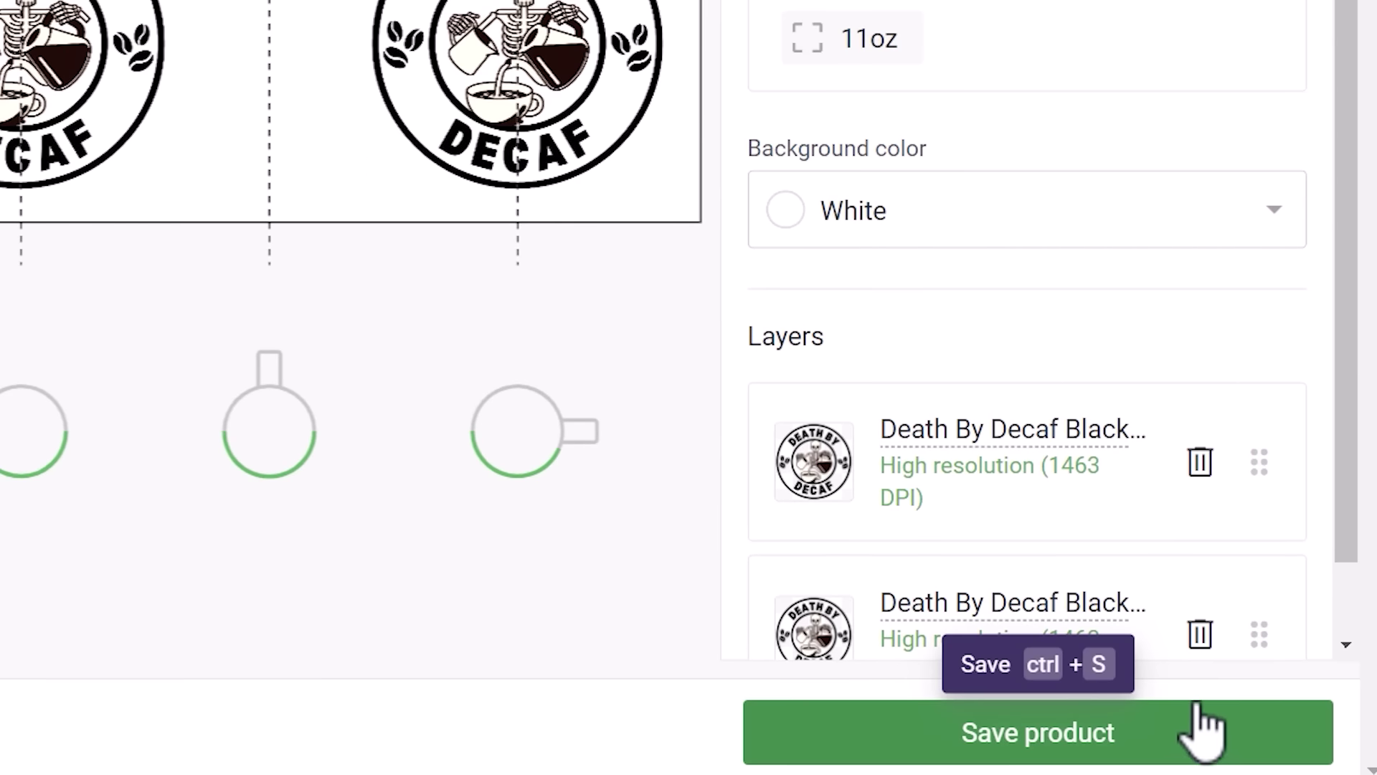
# - Save the mug product and publish Mug 11oz from the store's product list, keeping individual product details
pyautogui.click(1205, 732)
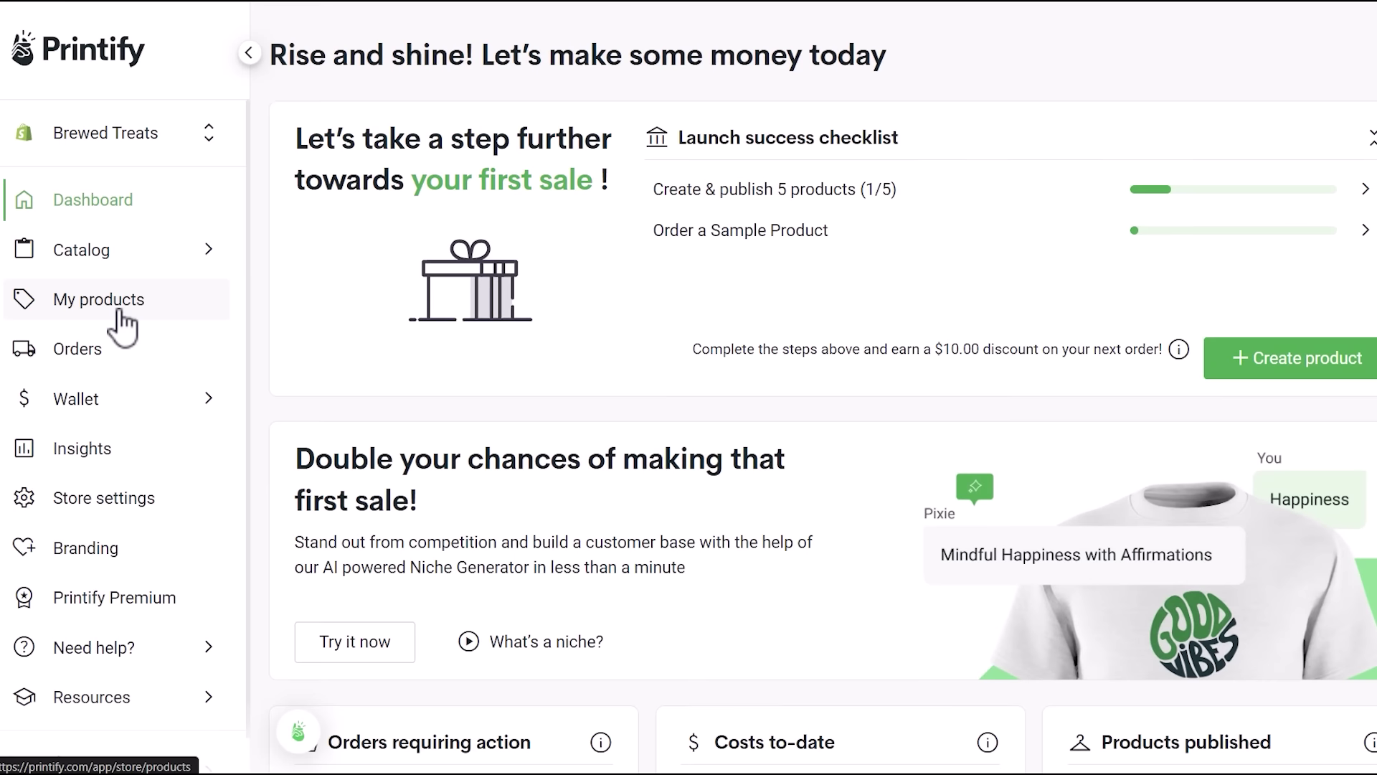
pyautogui.click(117, 304)
pyautogui.scroll(-1, 264, 414)
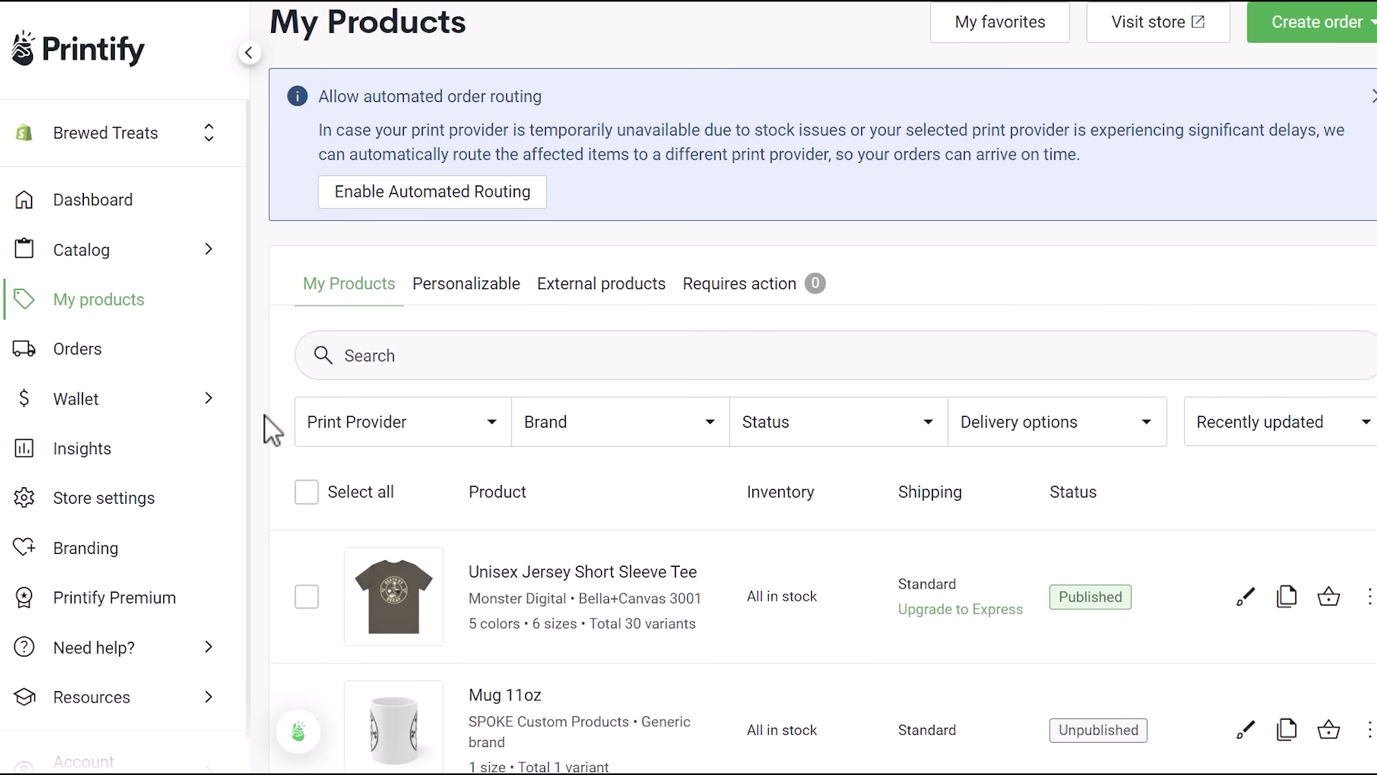
pyautogui.click(306, 670)
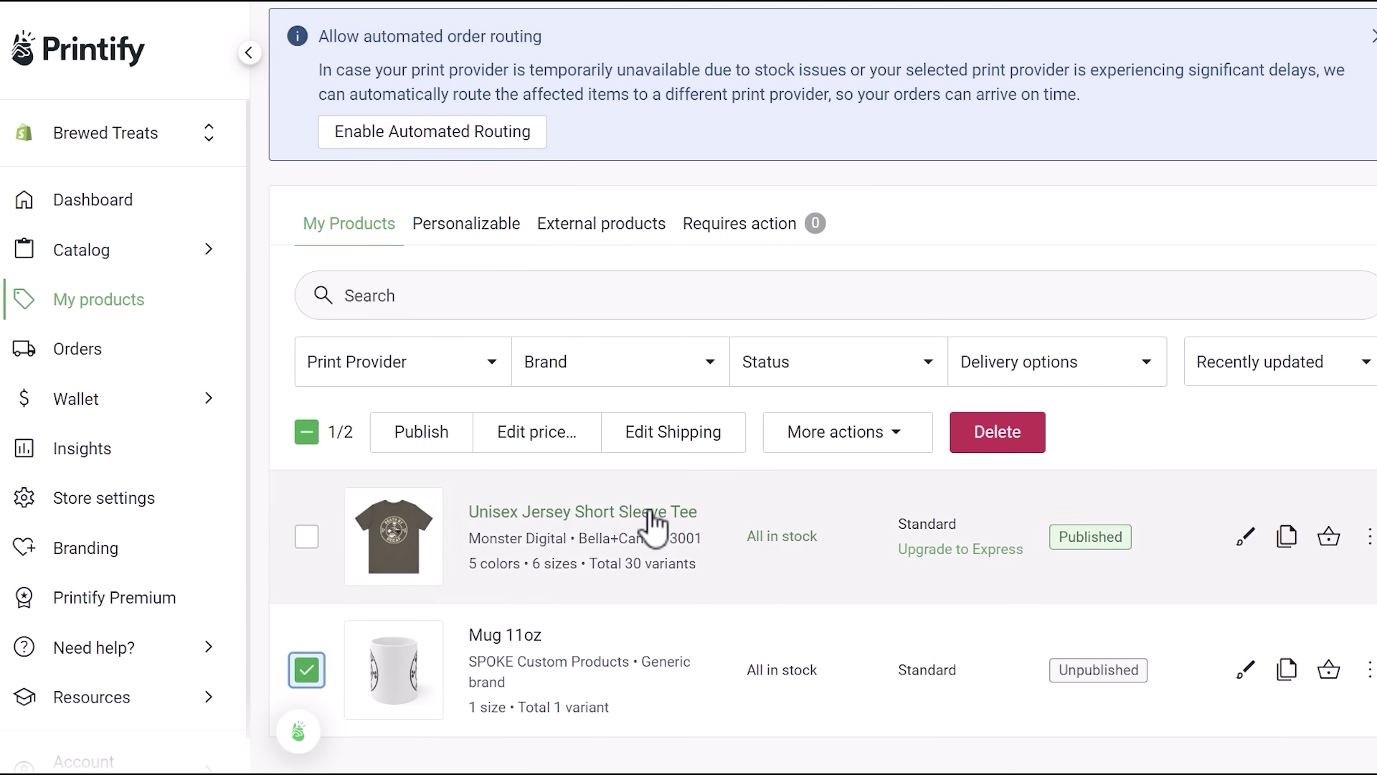
pyautogui.click(430, 436)
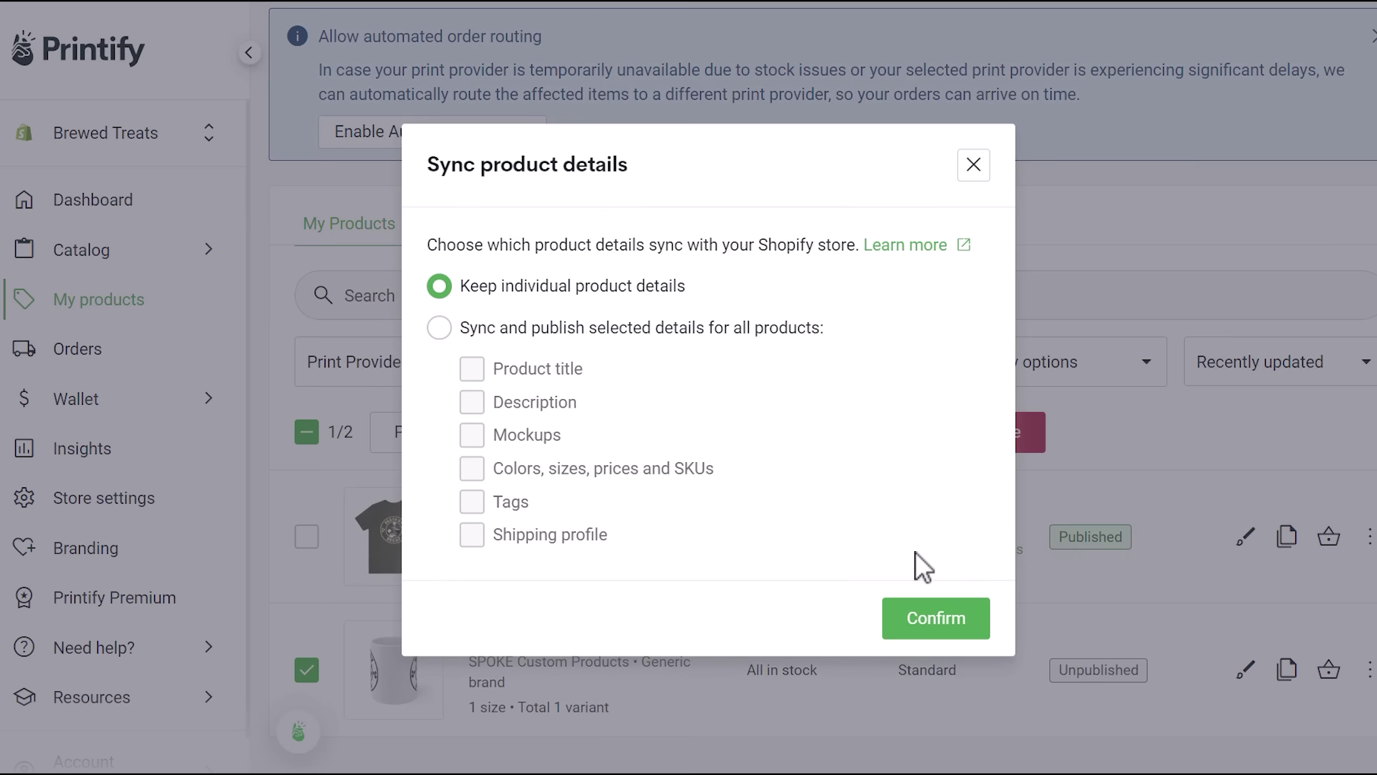
pyautogui.click(924, 626)
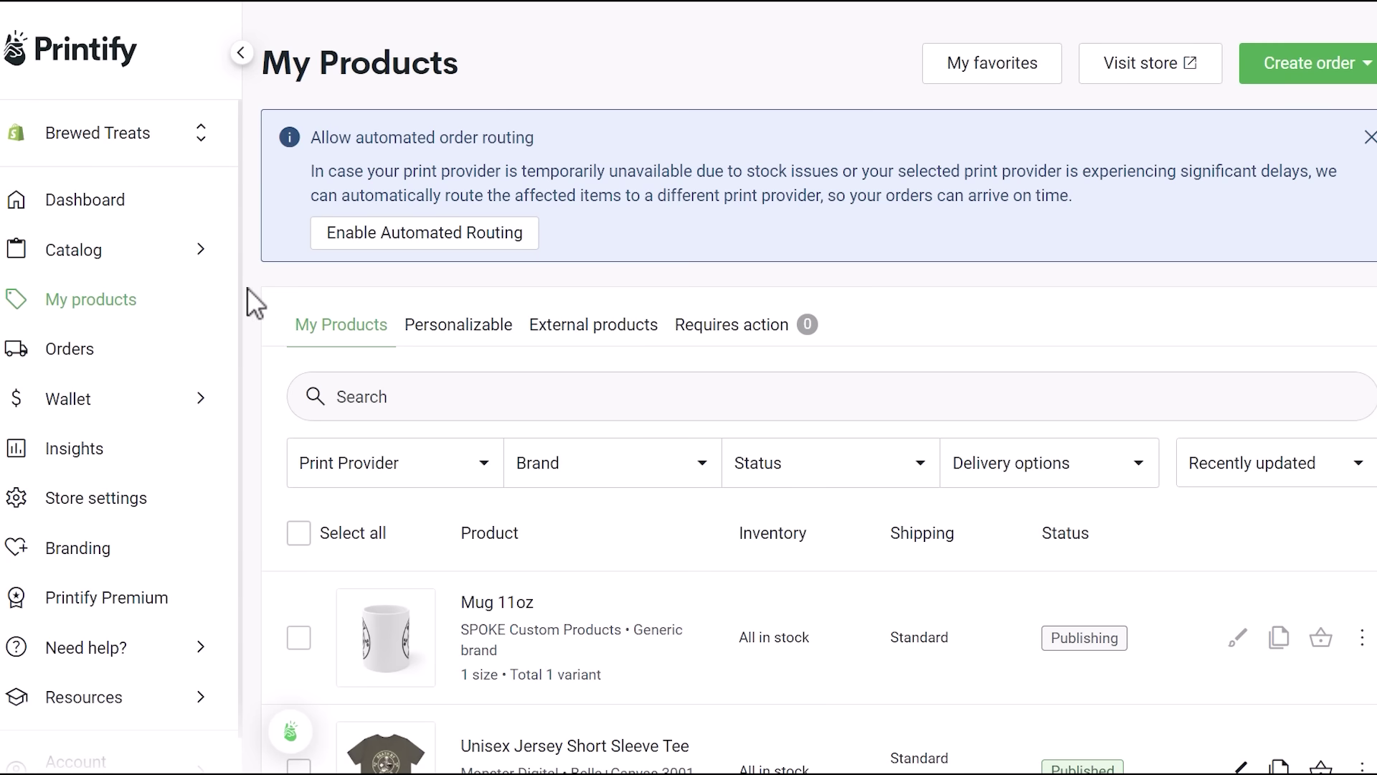
# - Browse the catalog's Magnets & Stickers category and open the Kiss-Cut Stickers product
pyautogui.moveTo(199, 243)
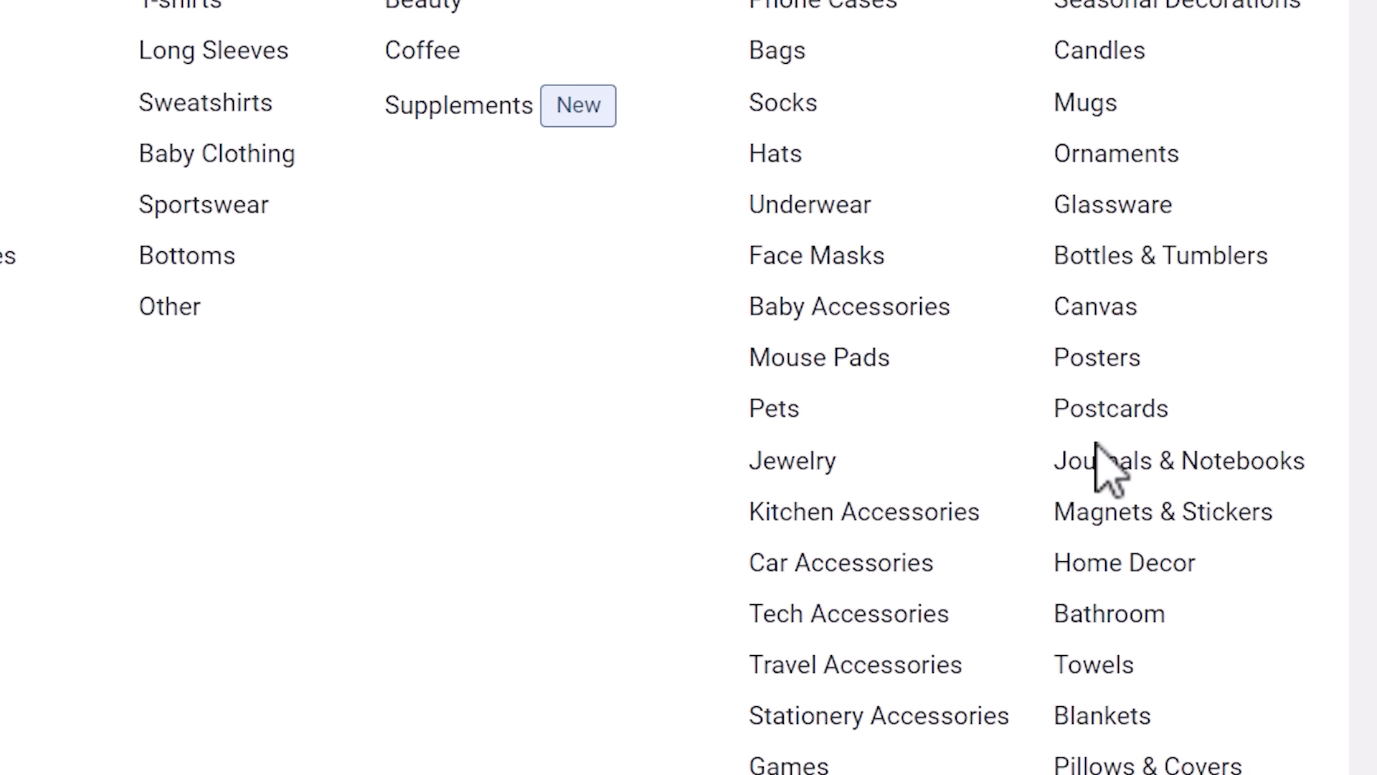
pyautogui.click(1099, 514)
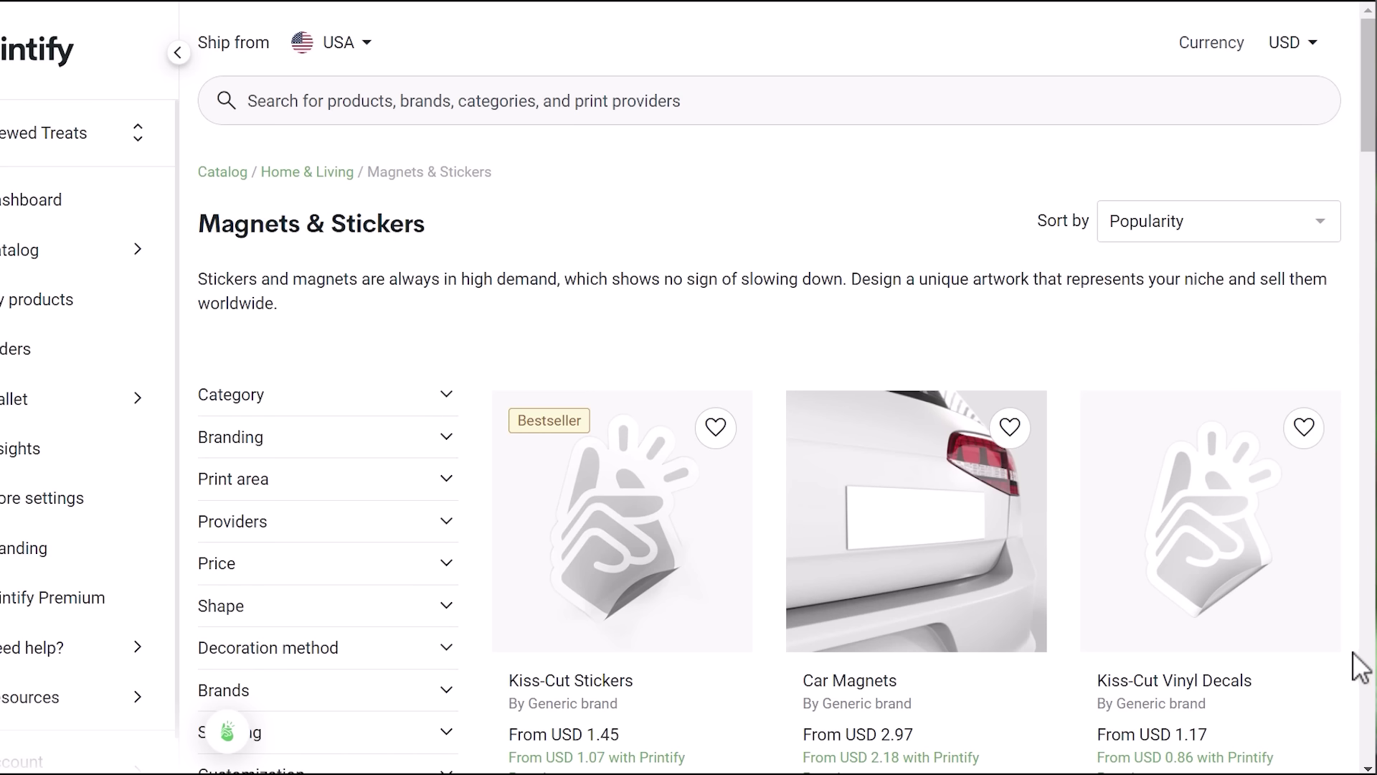
pyautogui.scroll(-7, 1358, 682)
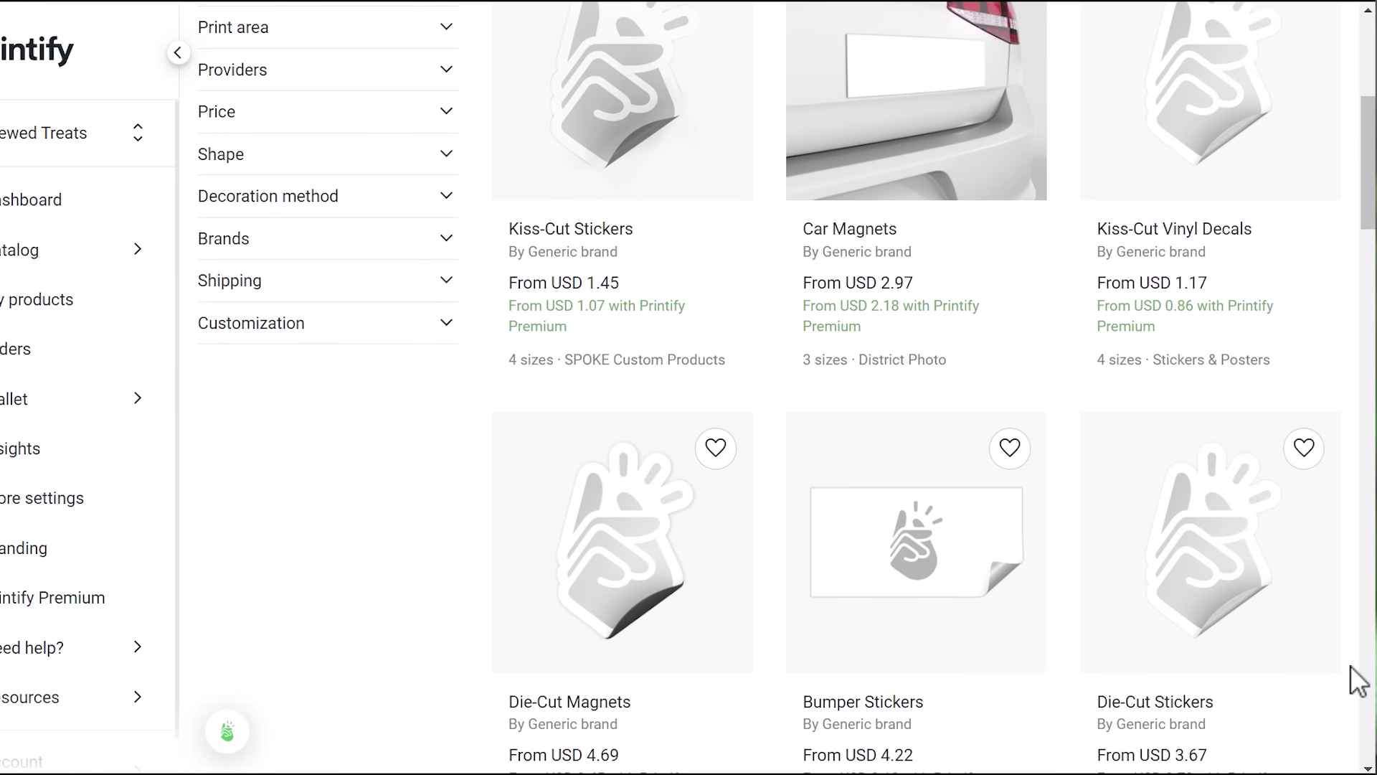
pyautogui.scroll(-8, 1358, 682)
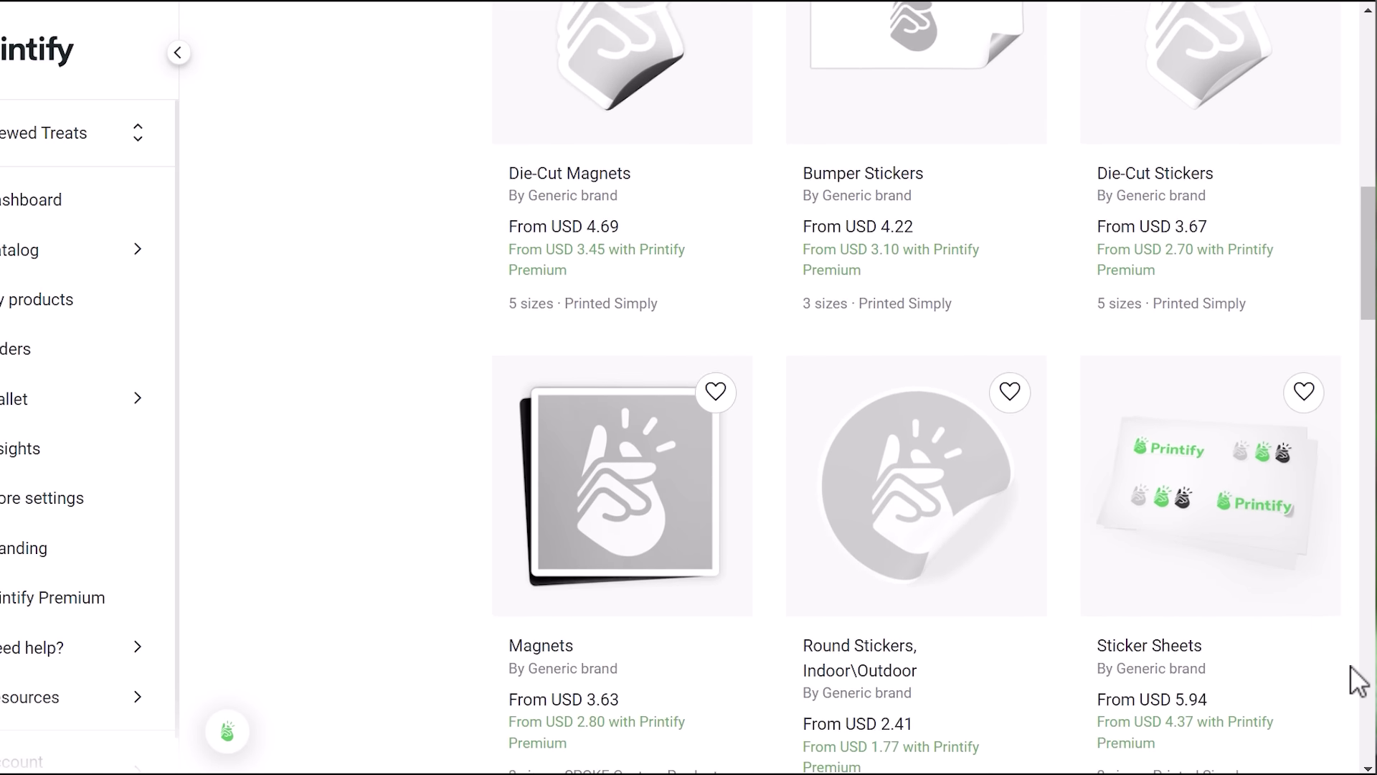
pyautogui.scroll(-5, 1358, 681)
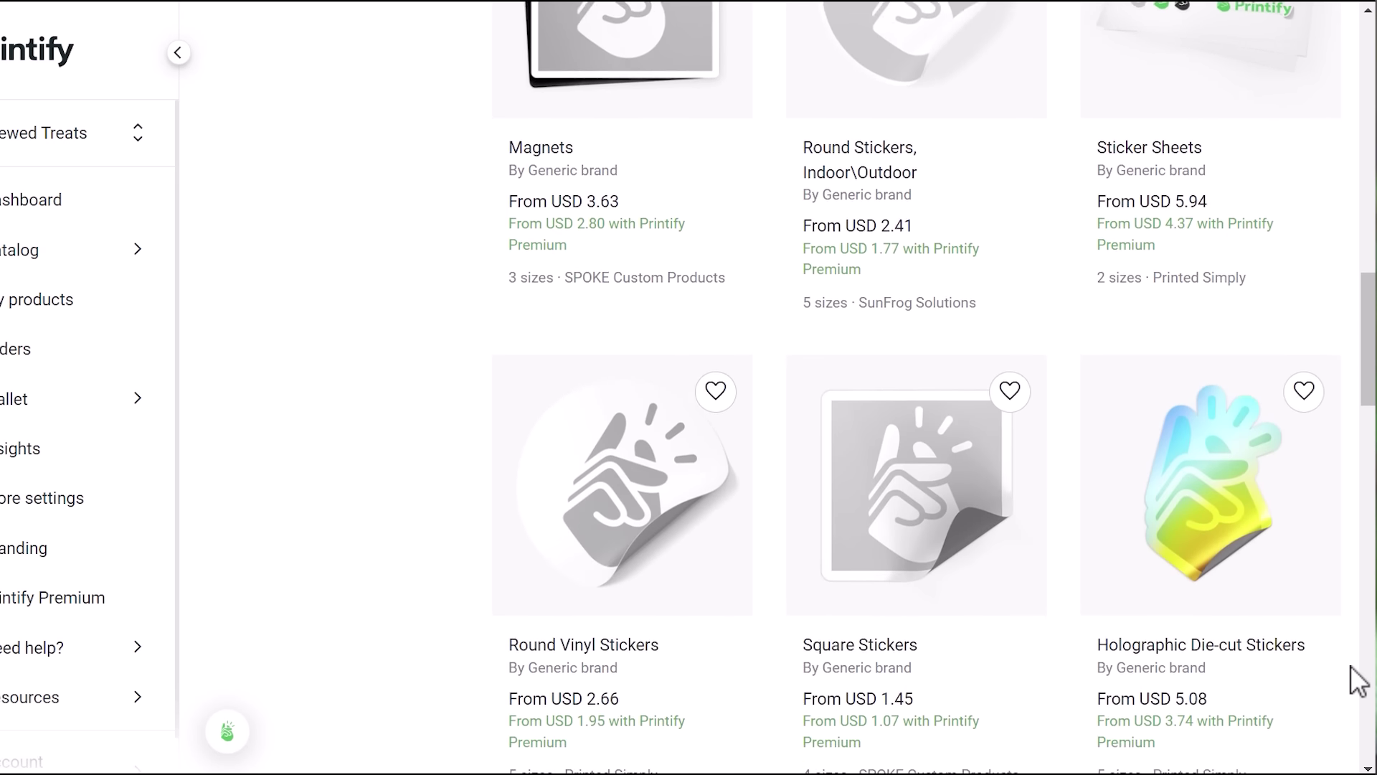
pyautogui.scroll(11, 1358, 682)
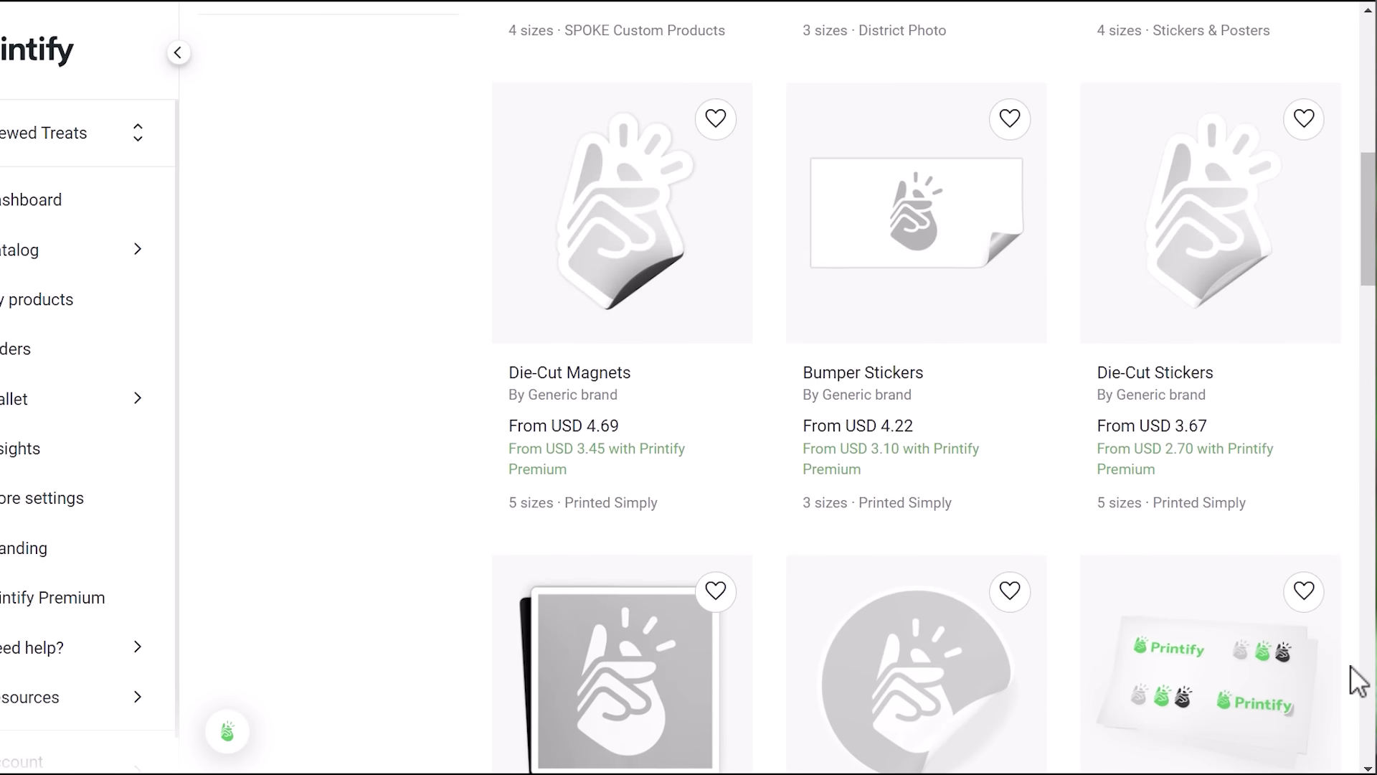
pyautogui.scroll(7, 1358, 682)
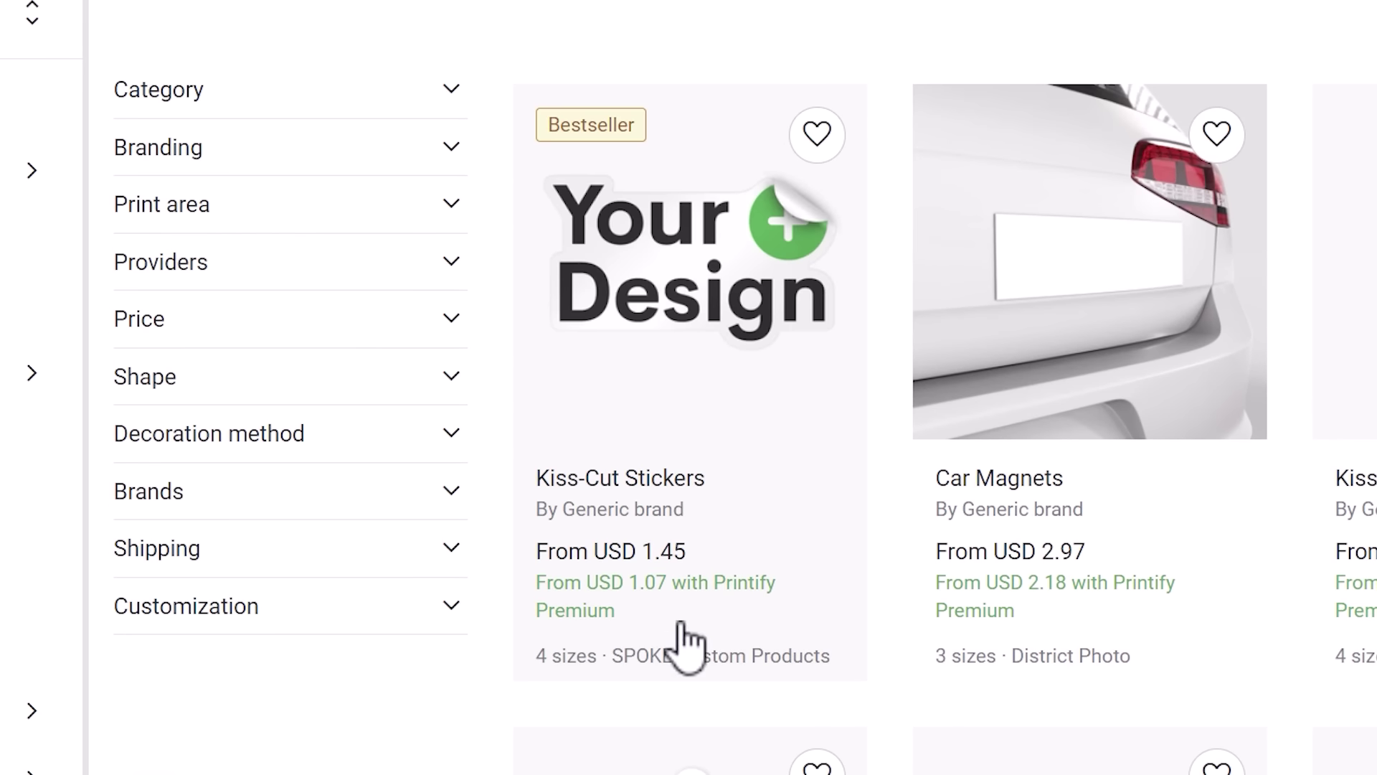
pyautogui.click(672, 416)
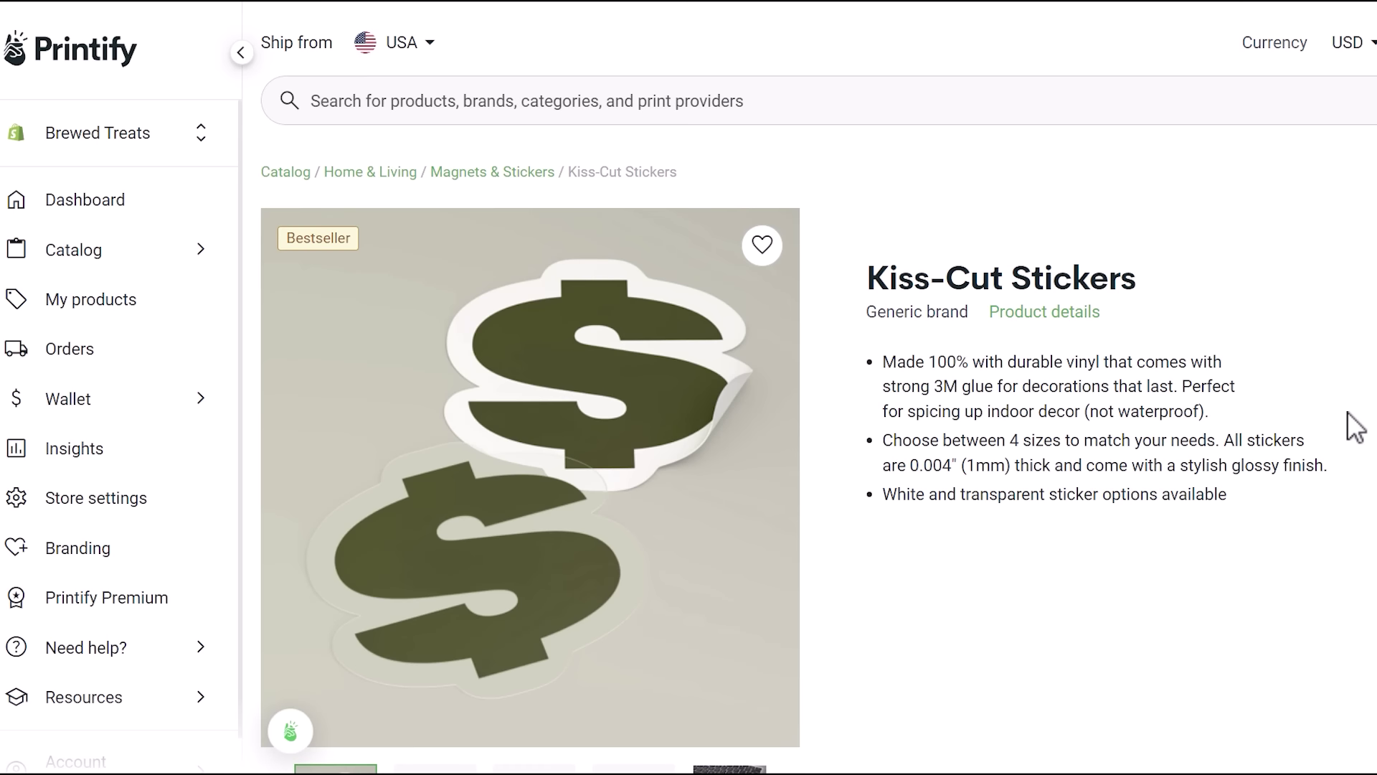
pyautogui.scroll(-3, 1348, 411)
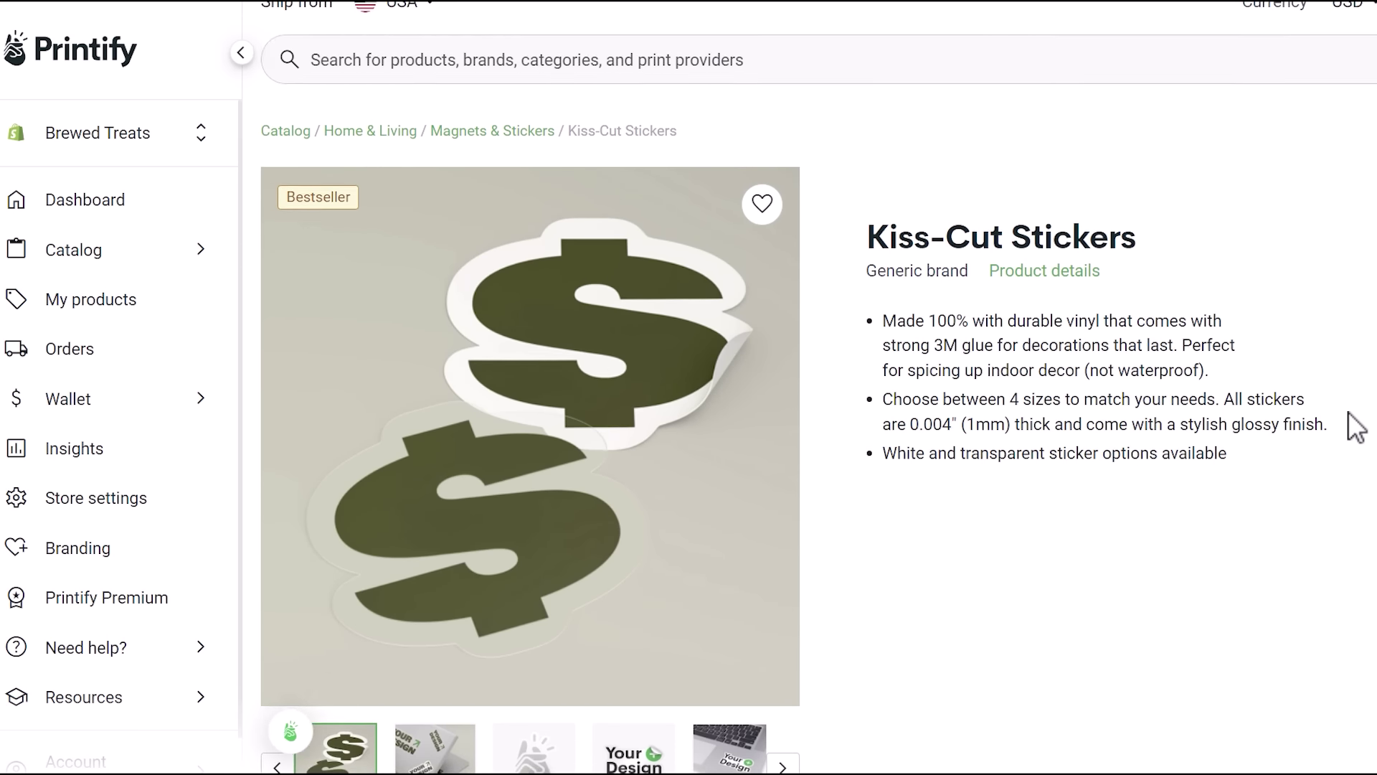
# - Start designing the Kiss-Cut Stickers with SPOKE Custom Products and dismiss the important product information
pyautogui.scroll(-3, 1349, 412)
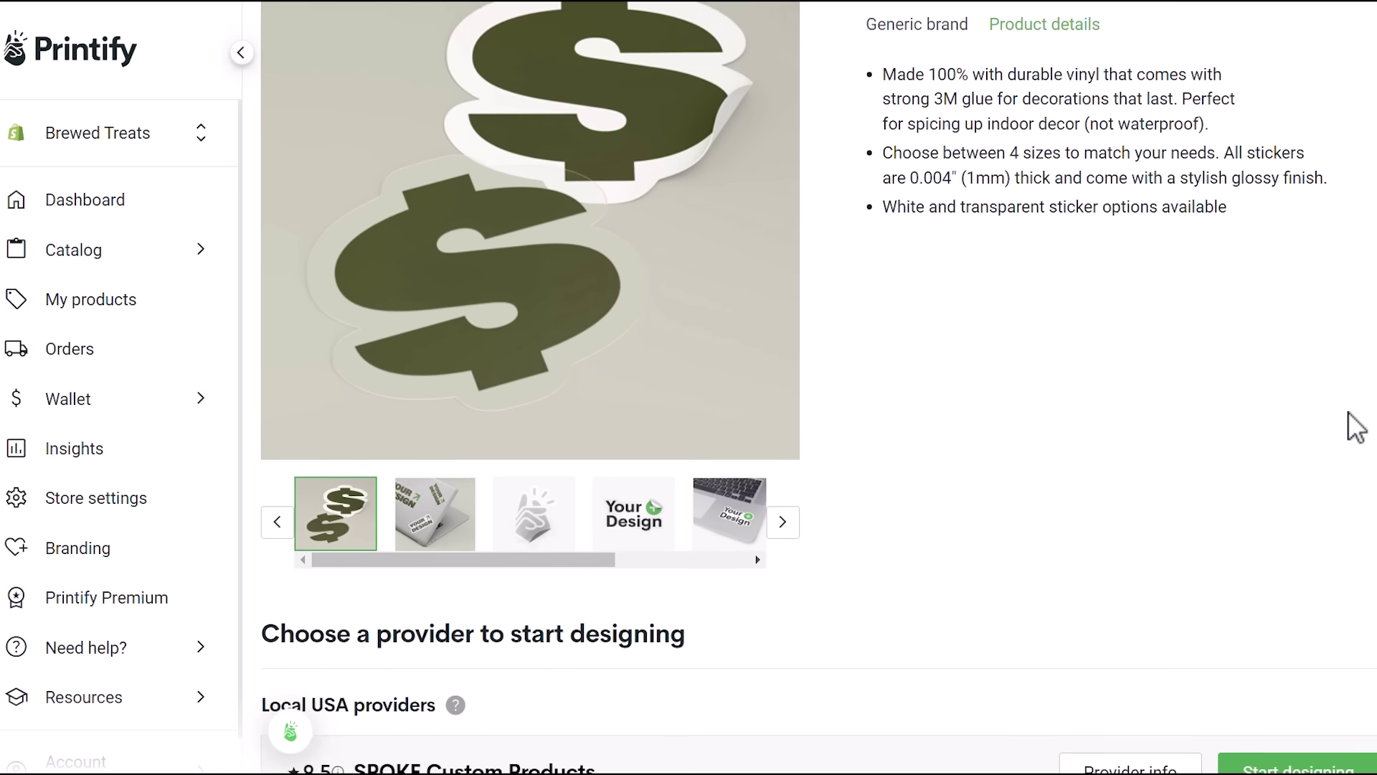
pyautogui.scroll(-3, 1348, 411)
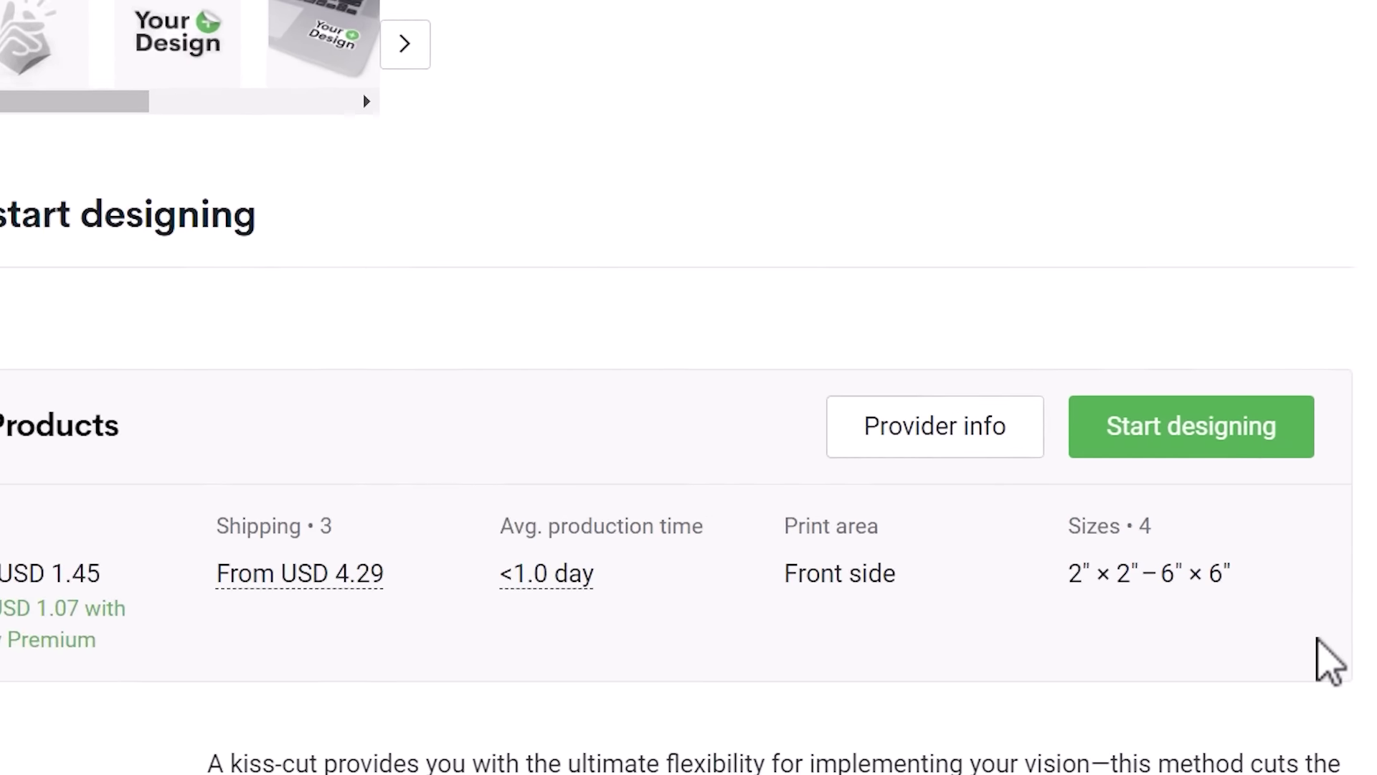
pyautogui.click(1184, 439)
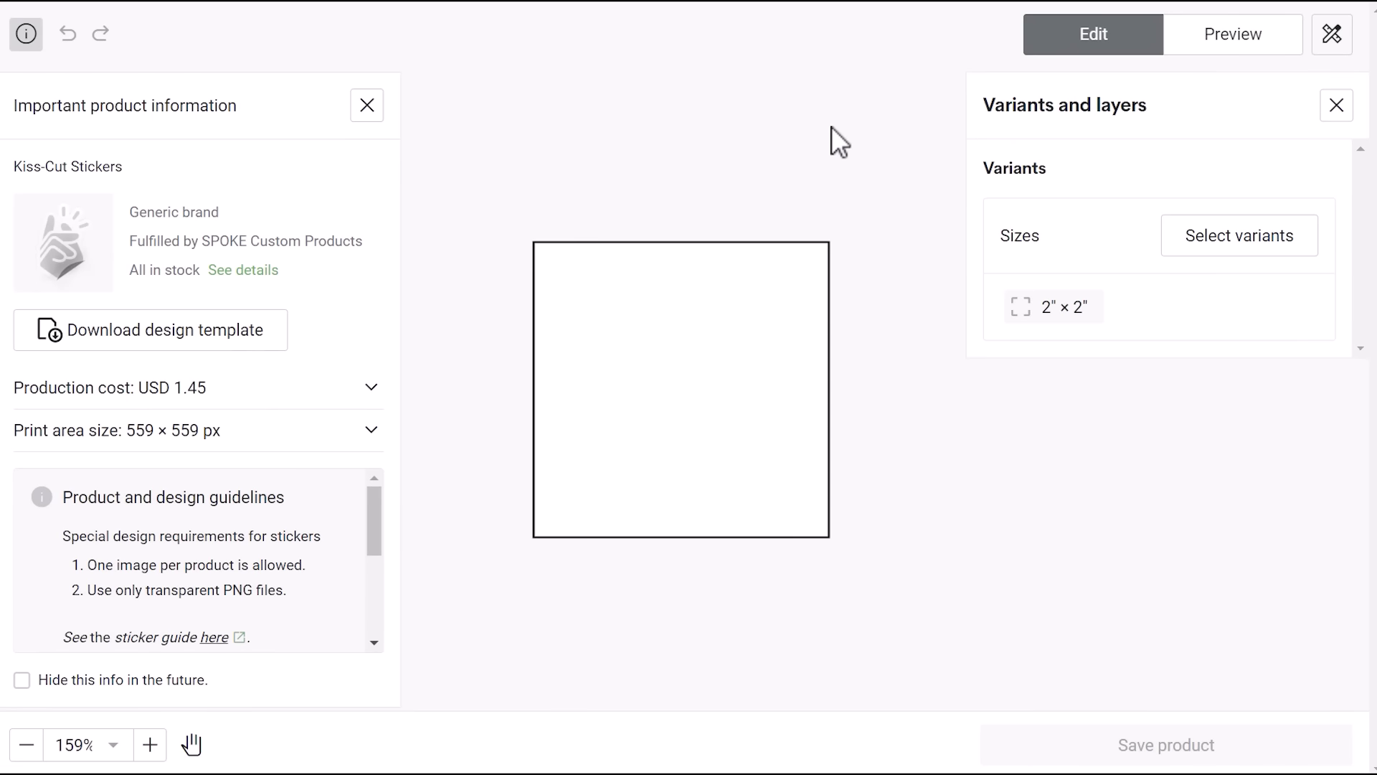
pyautogui.click(367, 106)
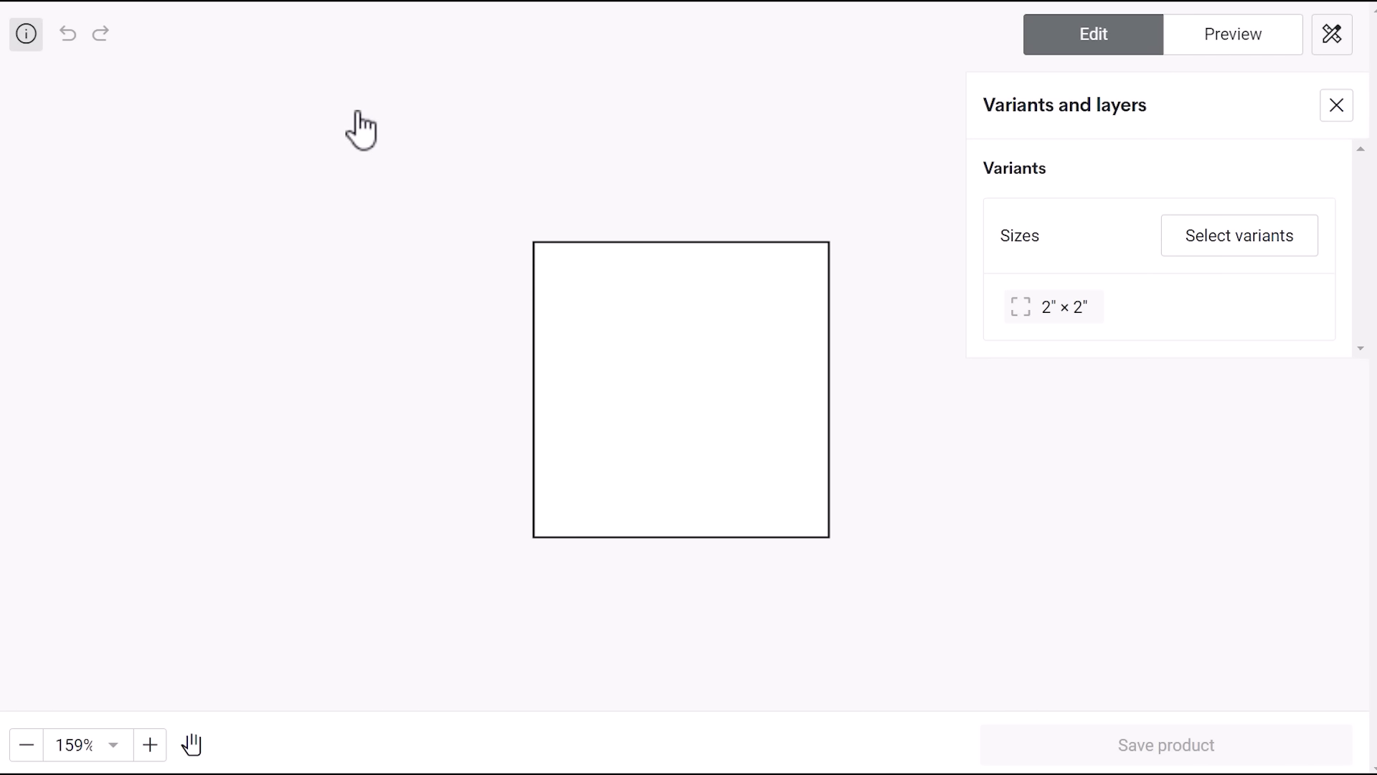
# - Add the 3" × 3", 4" × 4" and 6" × 6" sticker sizes to the variants and check the surface options
pyautogui.click(1165, 238)
pyautogui.click(1020, 407)
pyautogui.click(1021, 467)
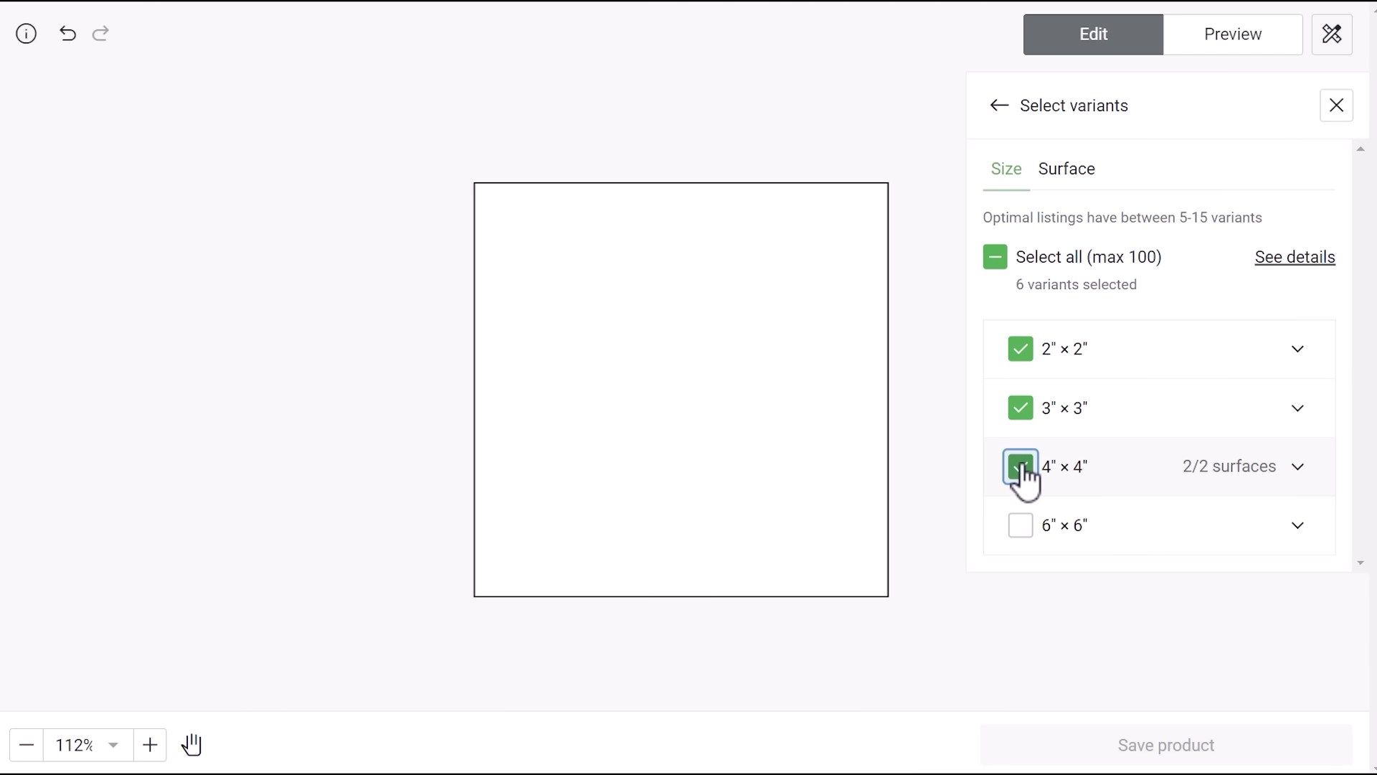
pyautogui.click(1019, 530)
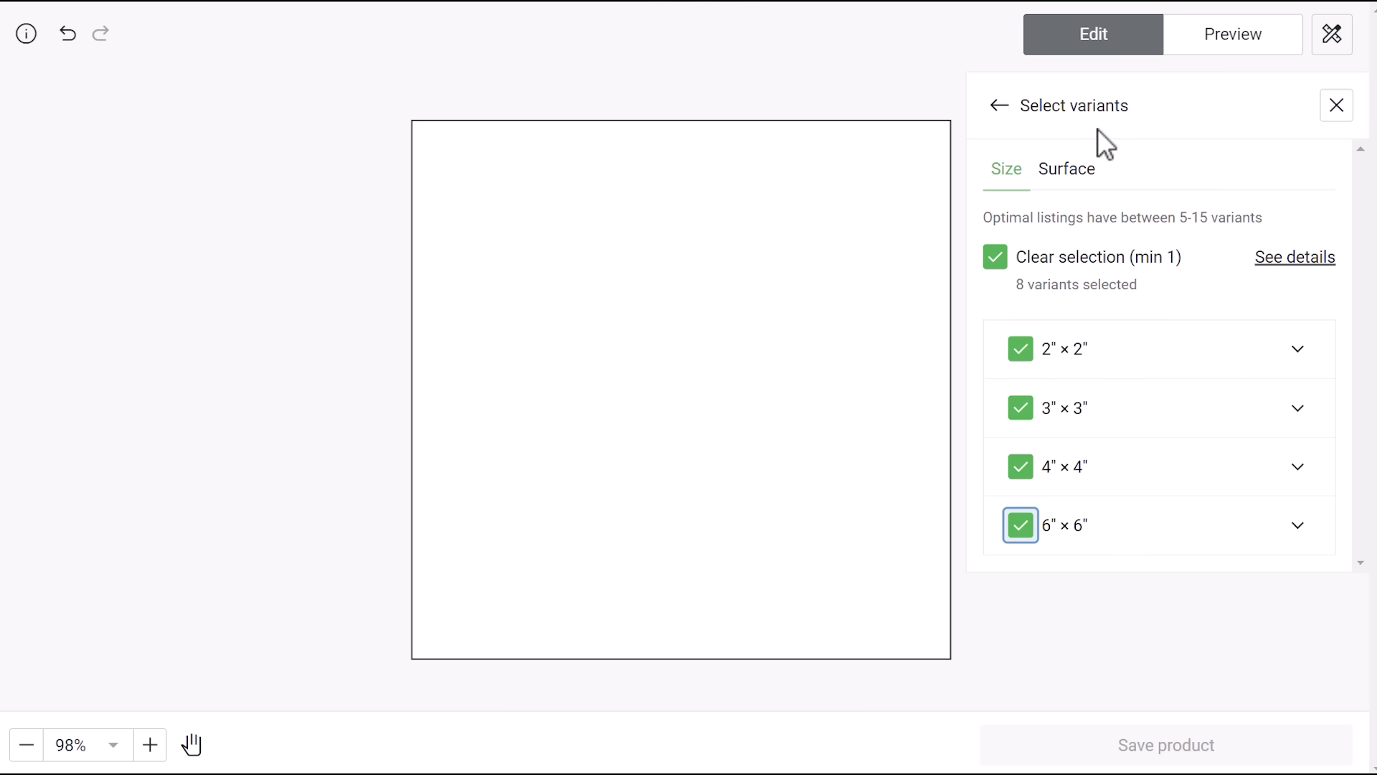
pyautogui.click(1066, 171)
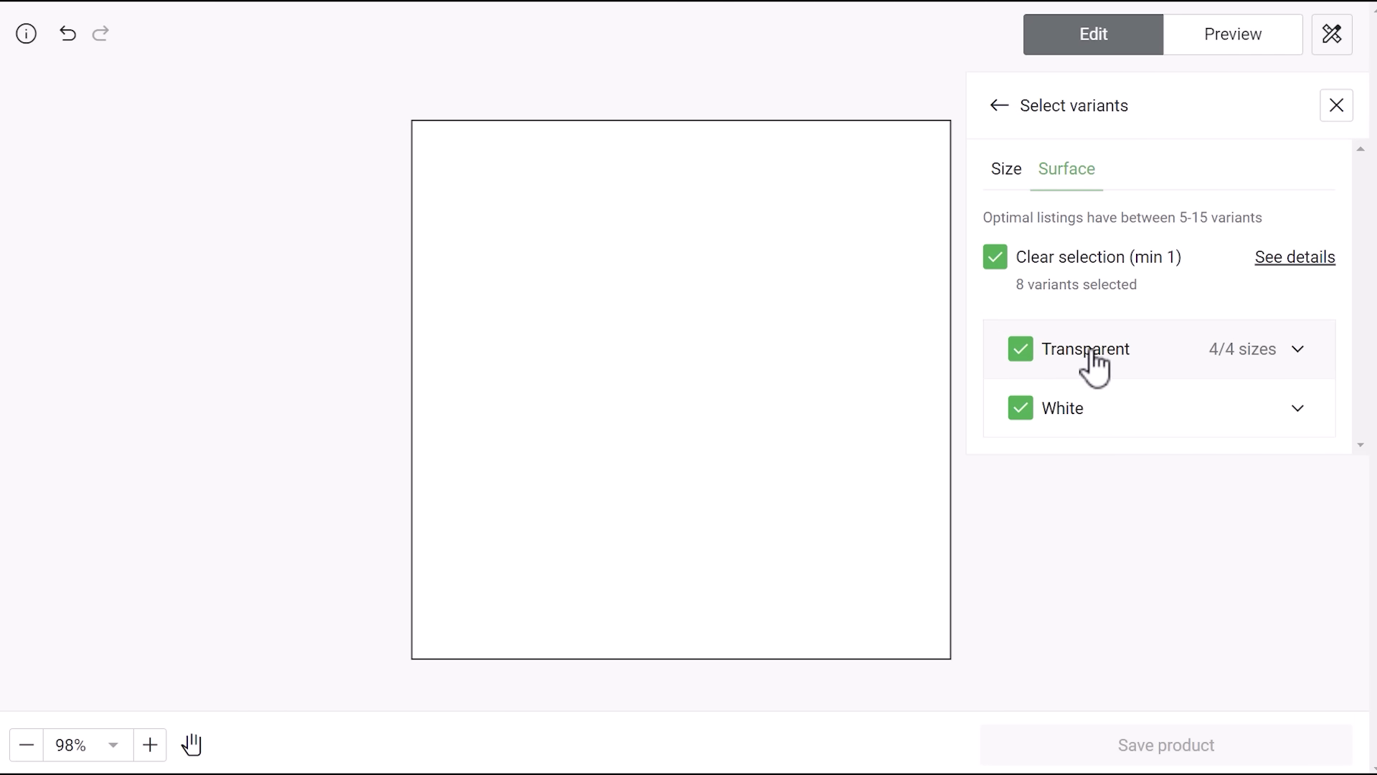
# - Add the white-background Death By Decaf image file to the sticker's print area
pyautogui.click(821, 768)
pyautogui.click(187, 385)
pyautogui.moveTo(186, 388); pyautogui.dragTo(645, 359)
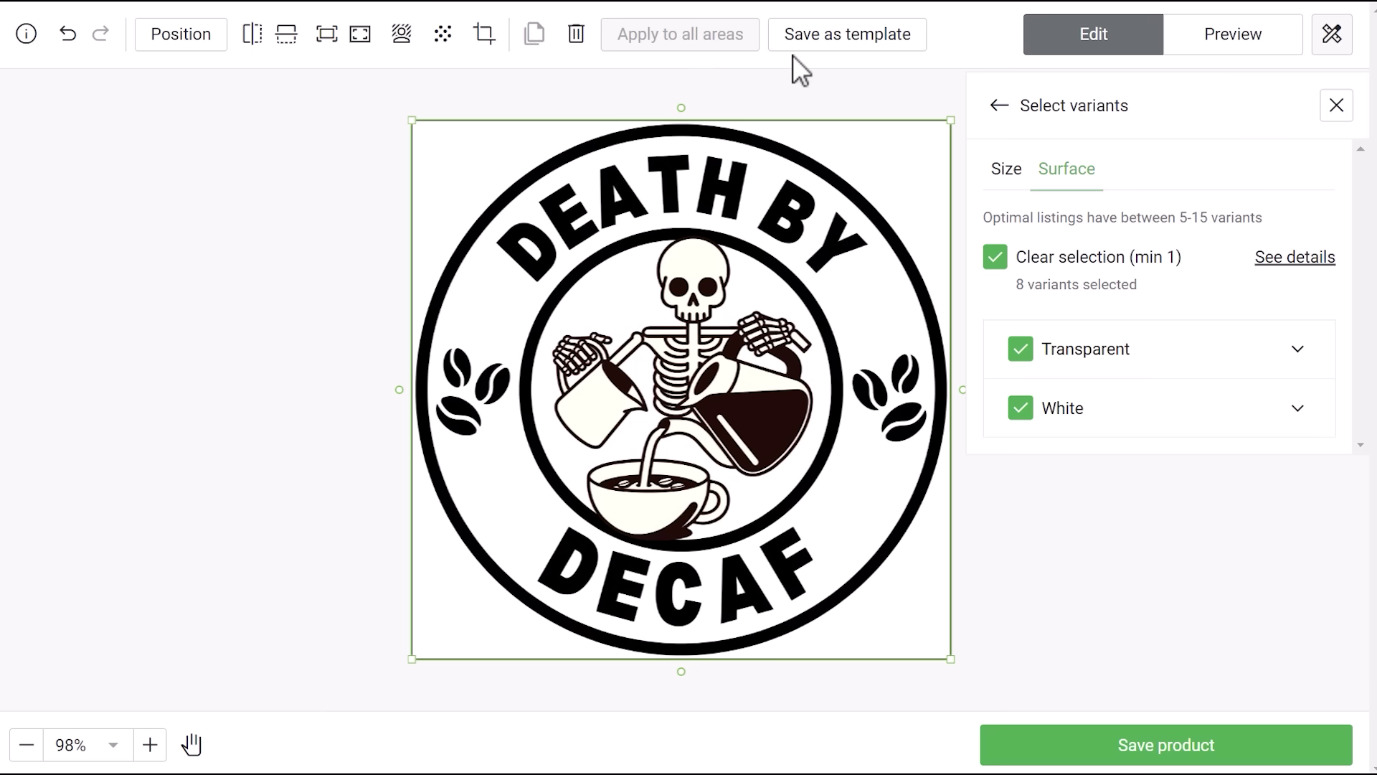
# - Check the sticker design in the Context 2 and Front mockup previews, then return to editing
pyautogui.click(1245, 44)
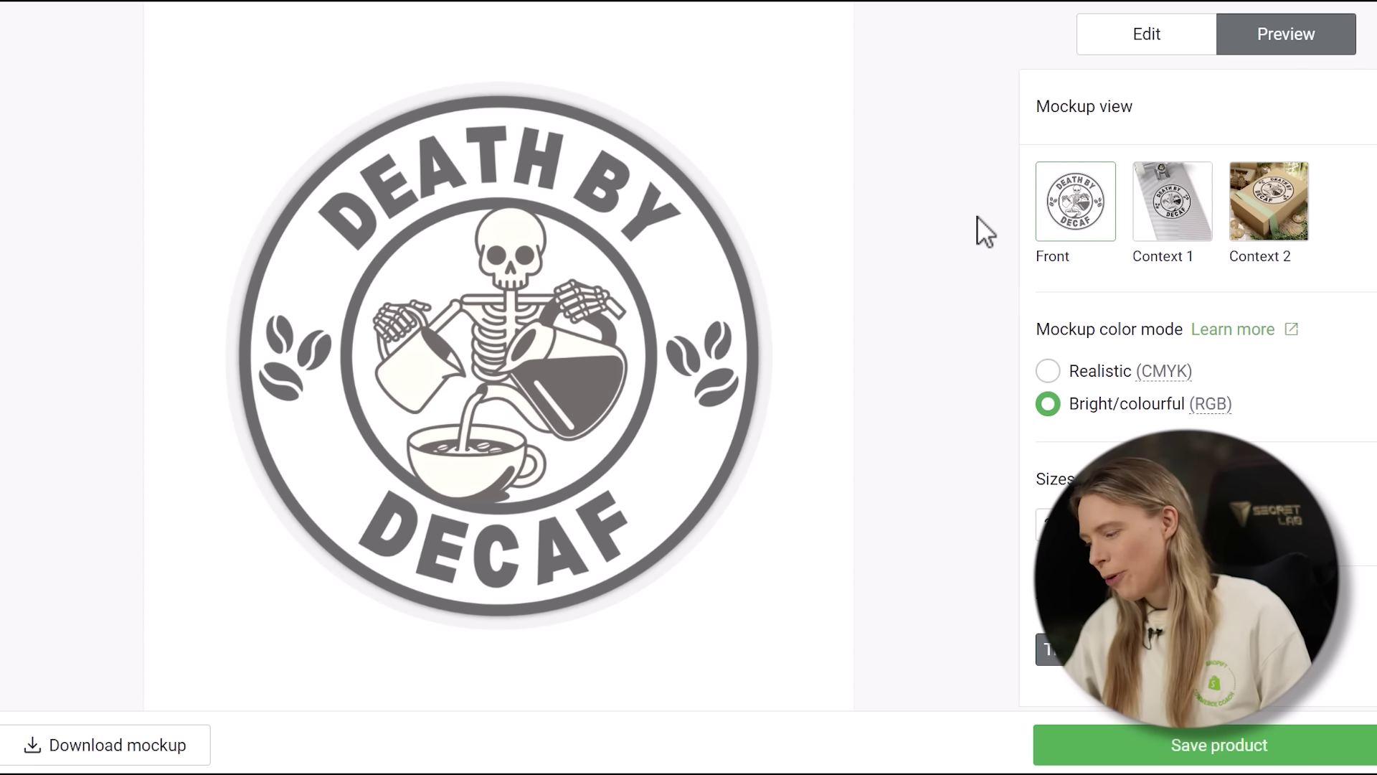
pyautogui.click(1253, 228)
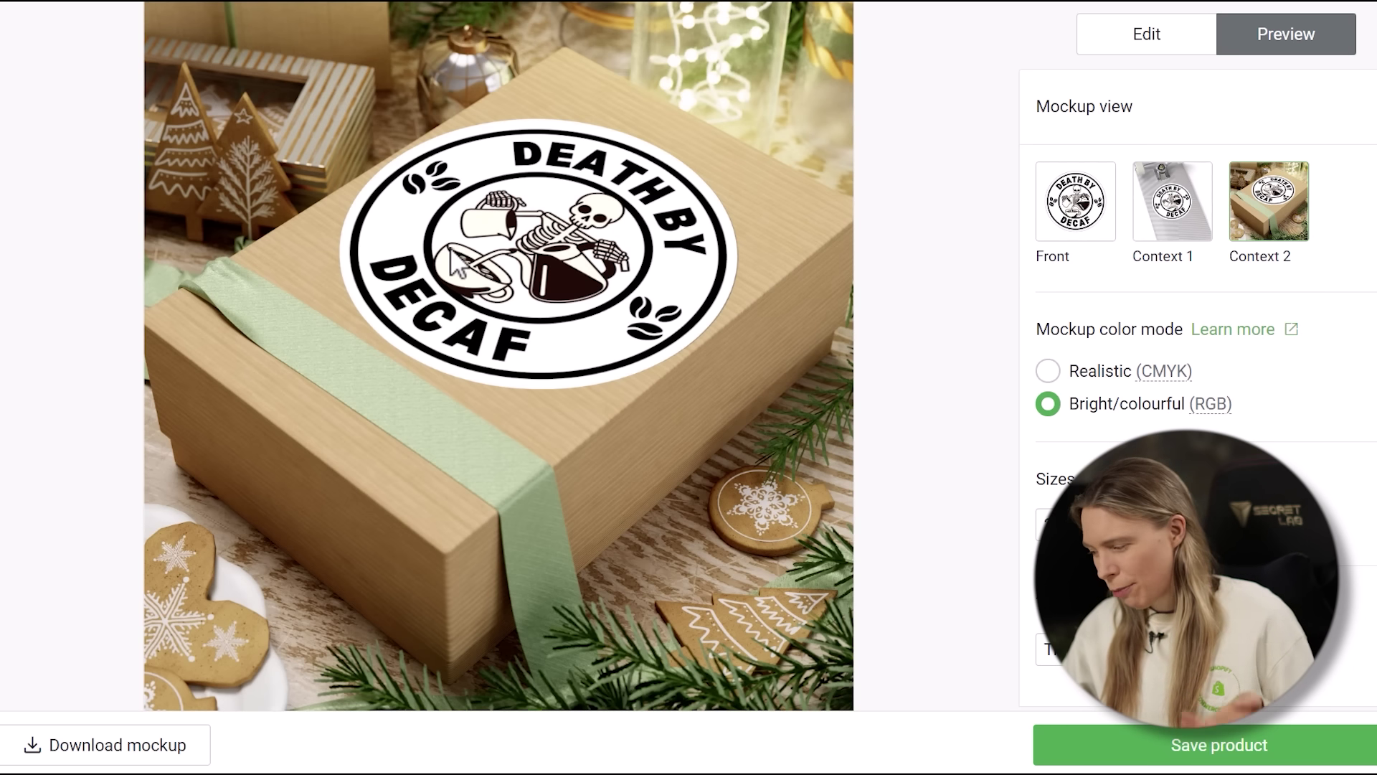
pyautogui.click(1099, 223)
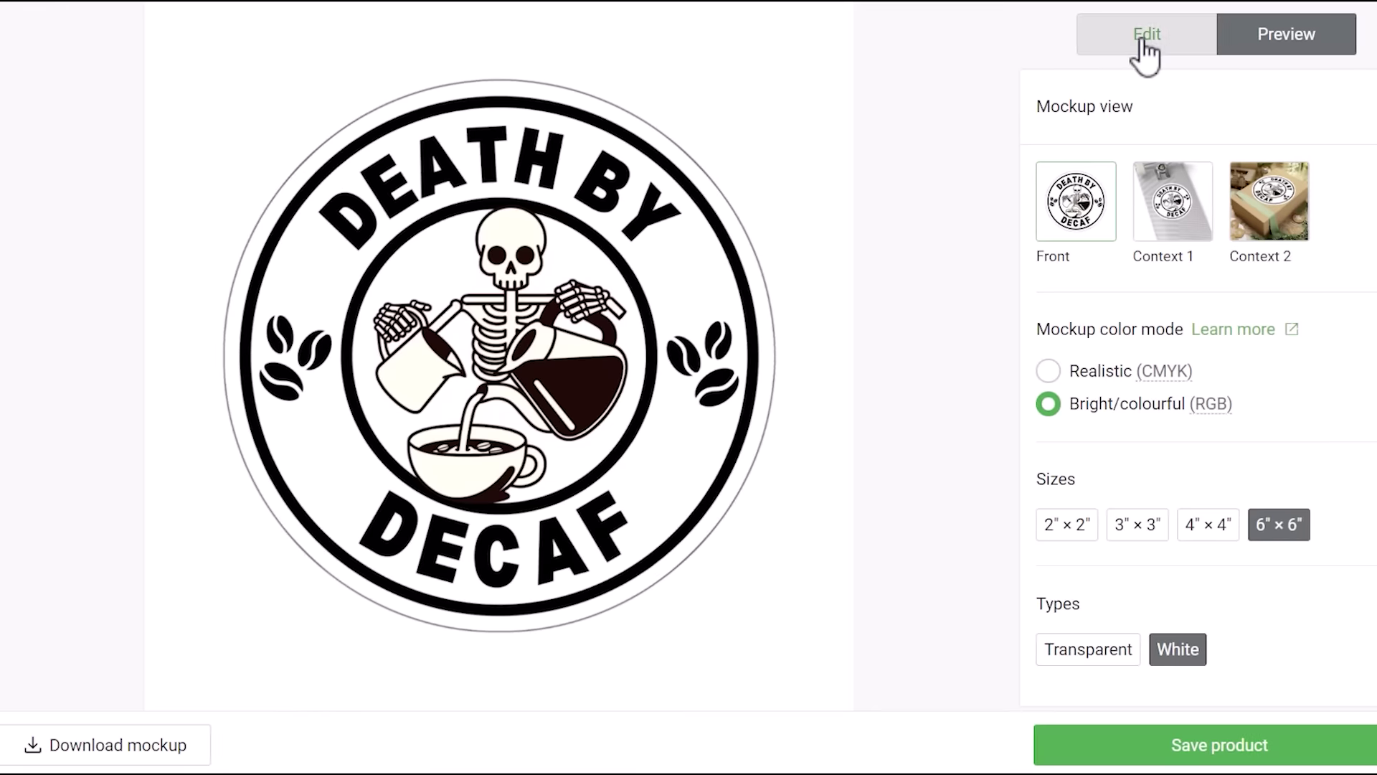
pyautogui.click(1139, 44)
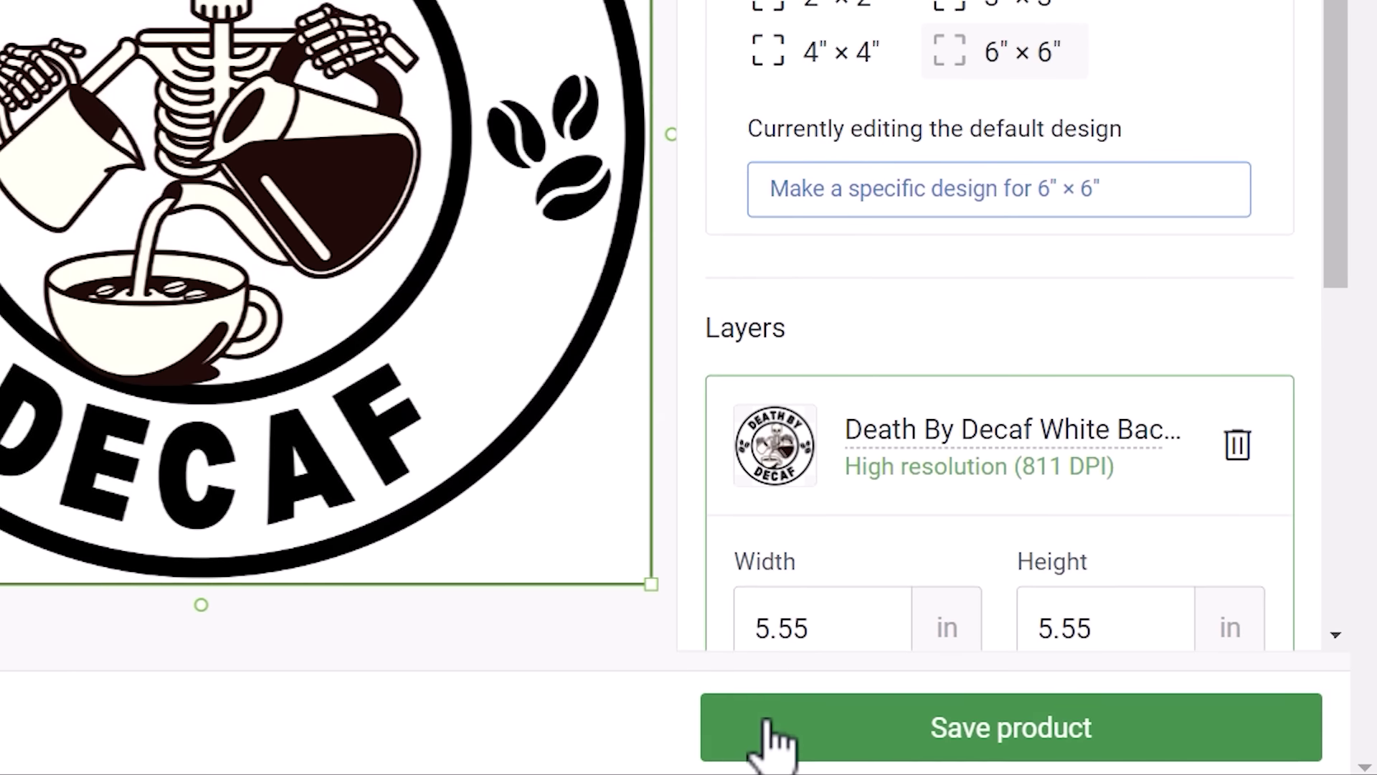
# - Save the sticker product and publish Kiss-Cut Stickers from the store's product list, keeping individual product details
pyautogui.click(1074, 750)
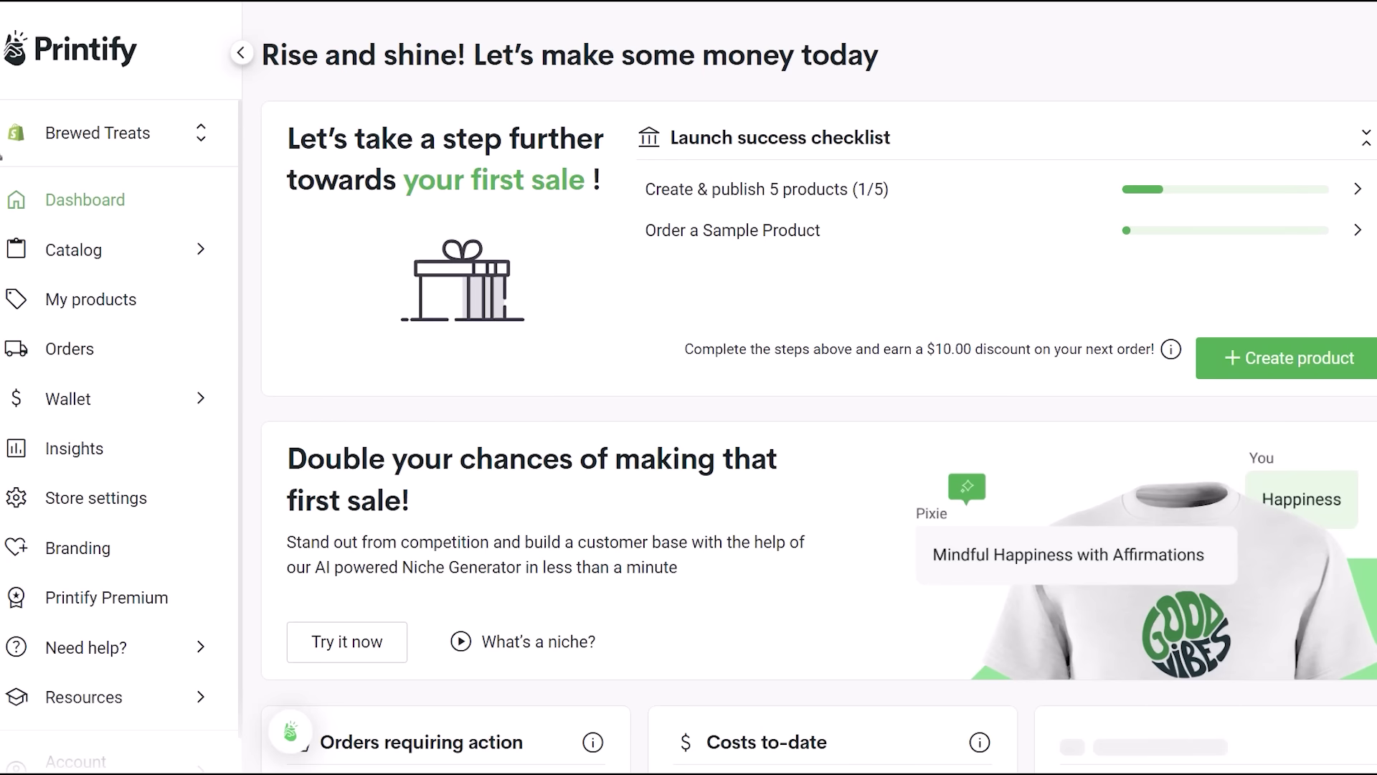
pyautogui.click(169, 316)
pyautogui.scroll(-2, 248, 596)
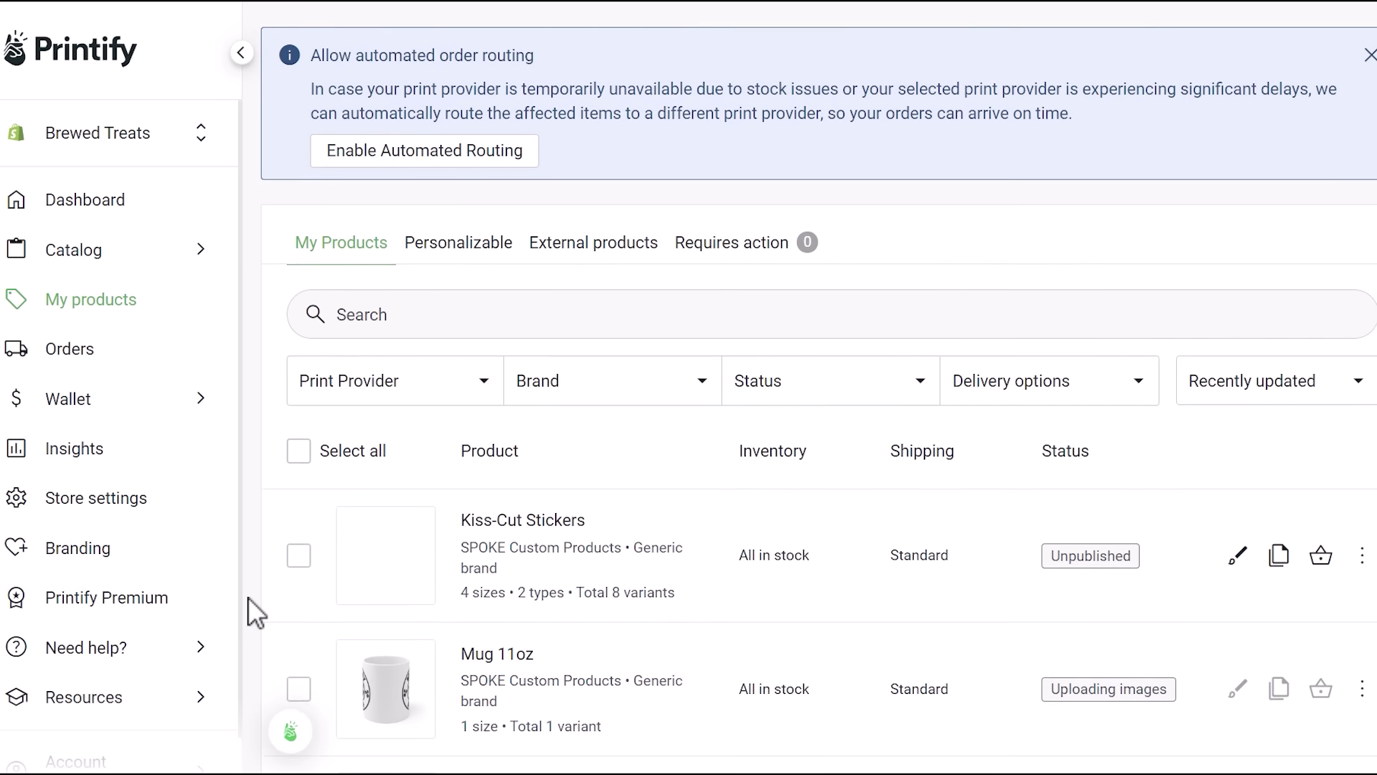
pyautogui.click(299, 514)
pyautogui.click(413, 410)
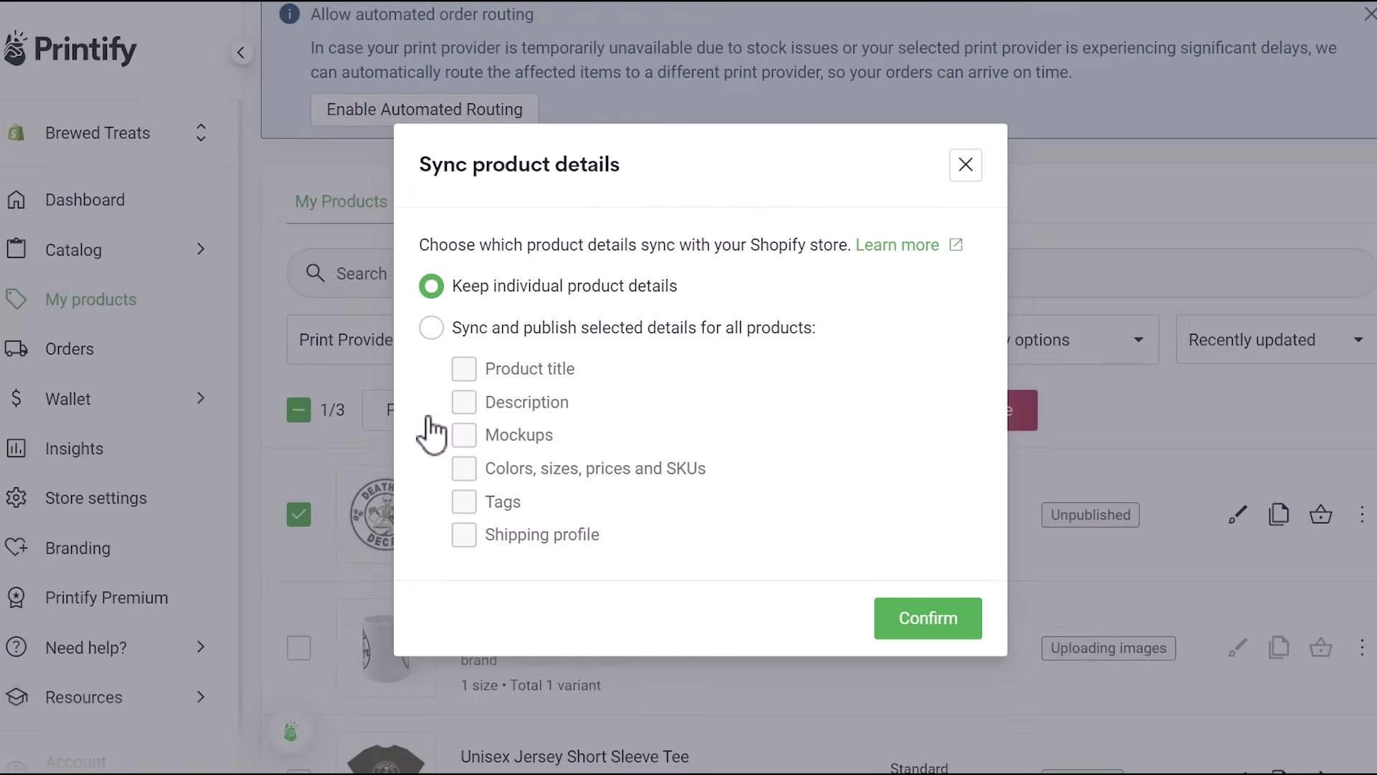
pyautogui.click(953, 621)
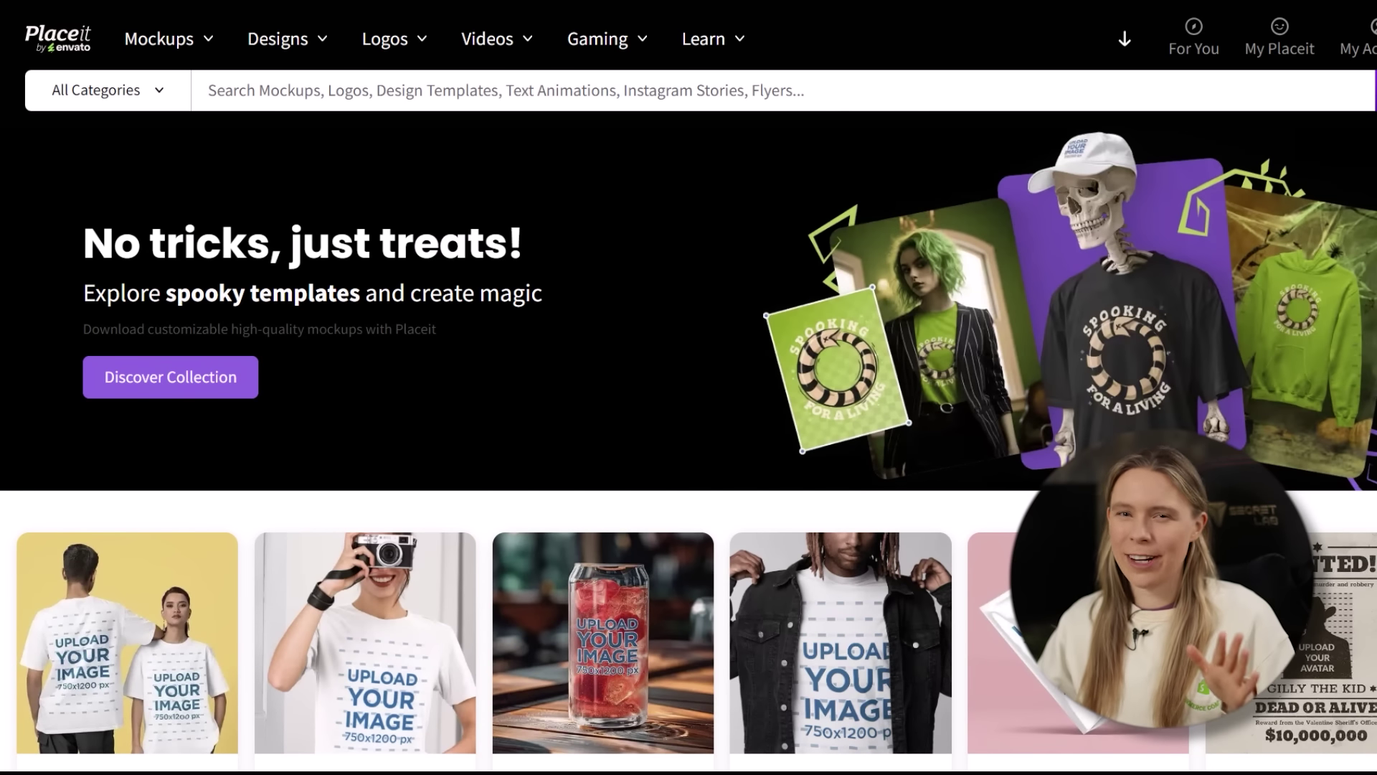
# - Switch to Placeit and look through the mockup categories and new templates on its home page
pyautogui.scroll(-3, 688, 449)
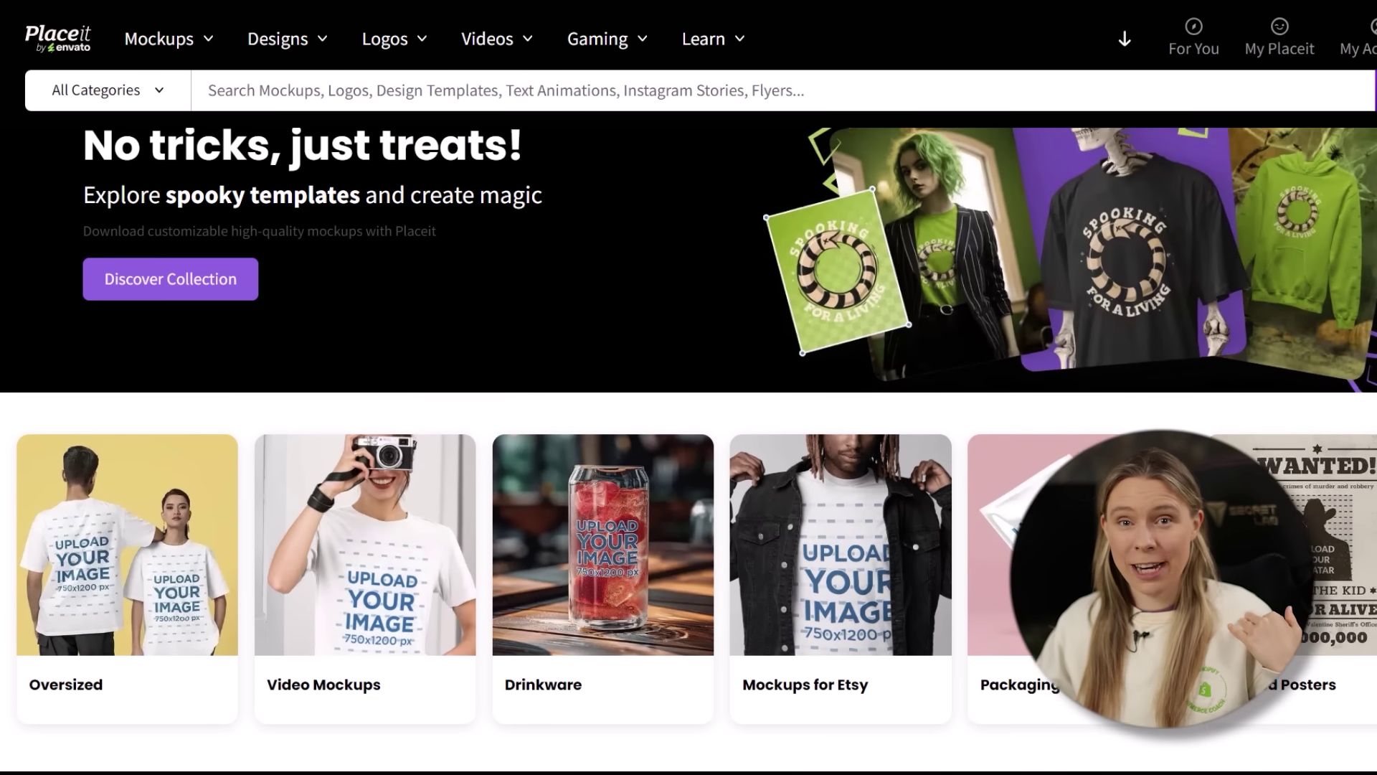
pyautogui.scroll(-3, 688, 449)
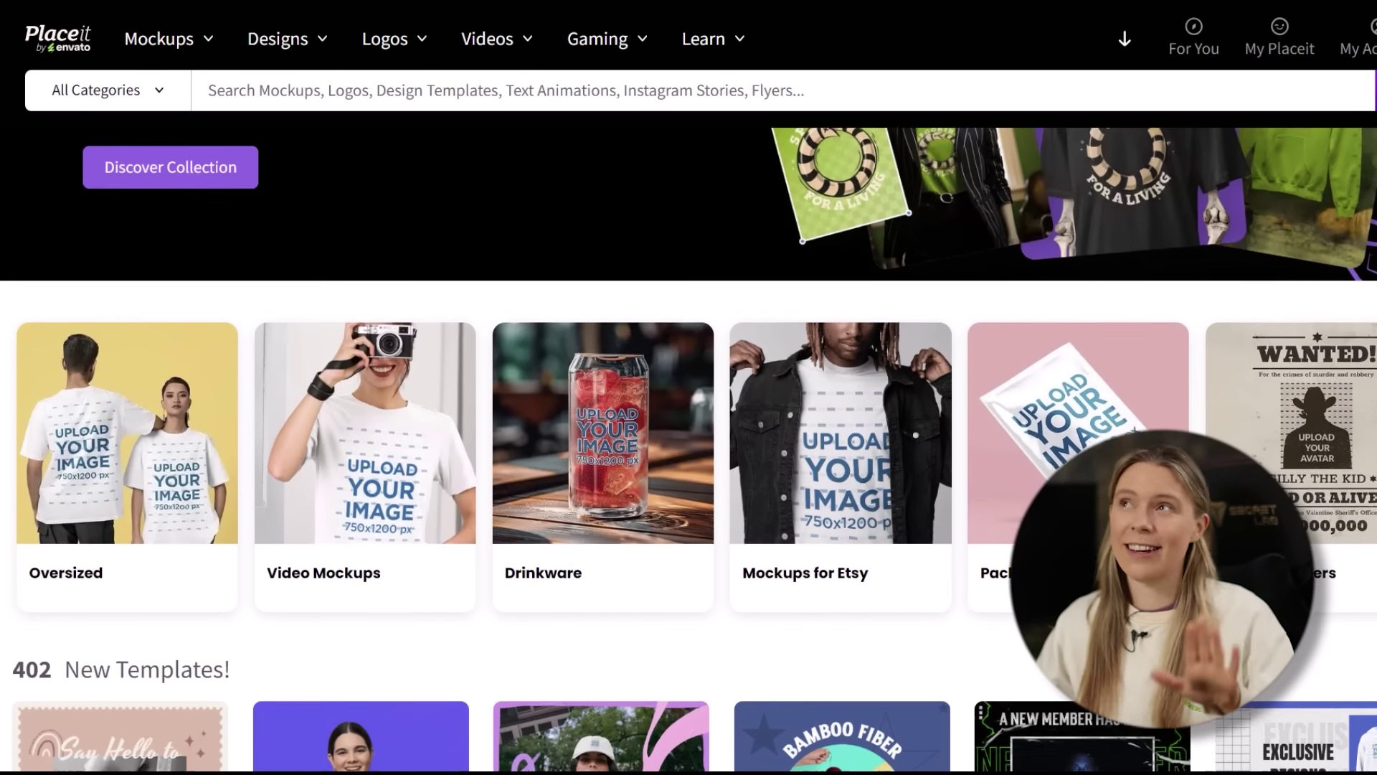
pyautogui.scroll(-1, 689, 450)
pyautogui.scroll(-3, 688, 449)
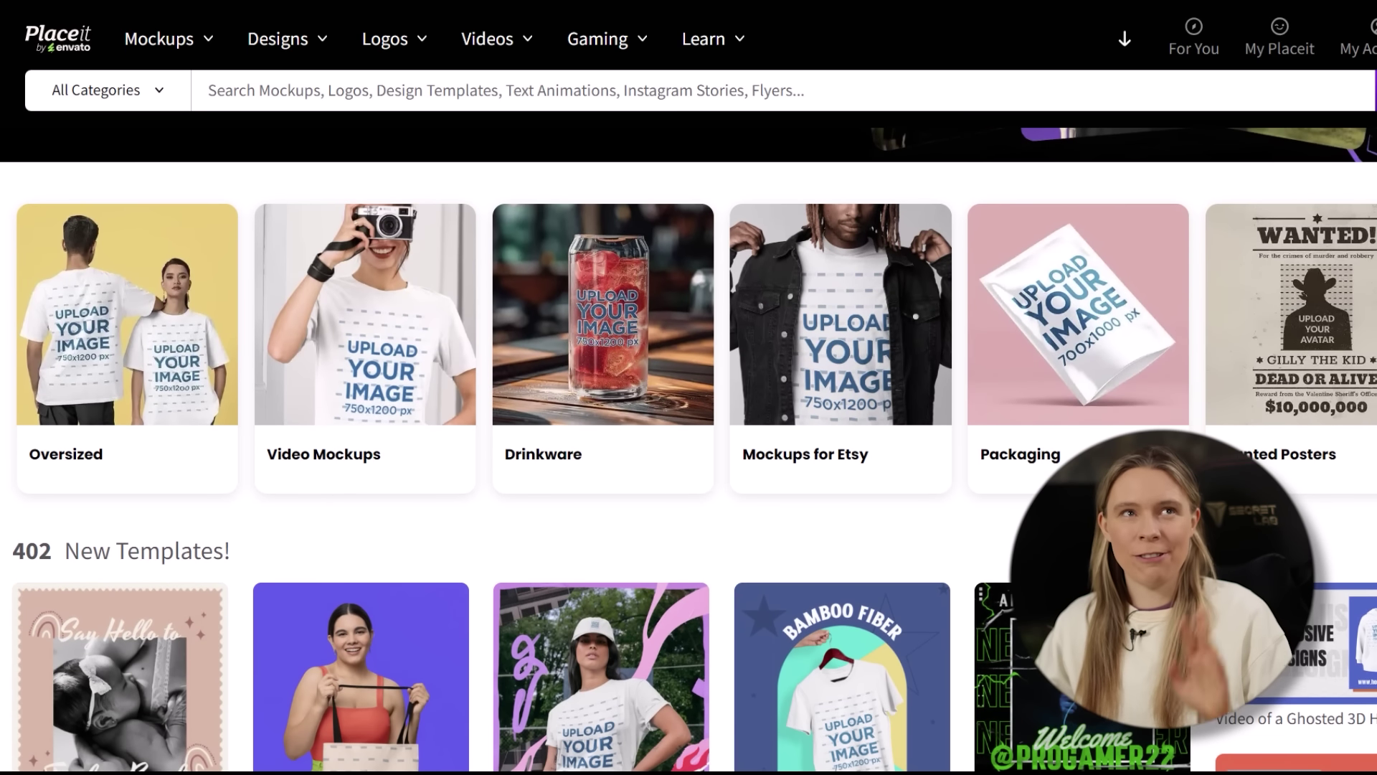
pyautogui.scroll(-1, 688, 450)
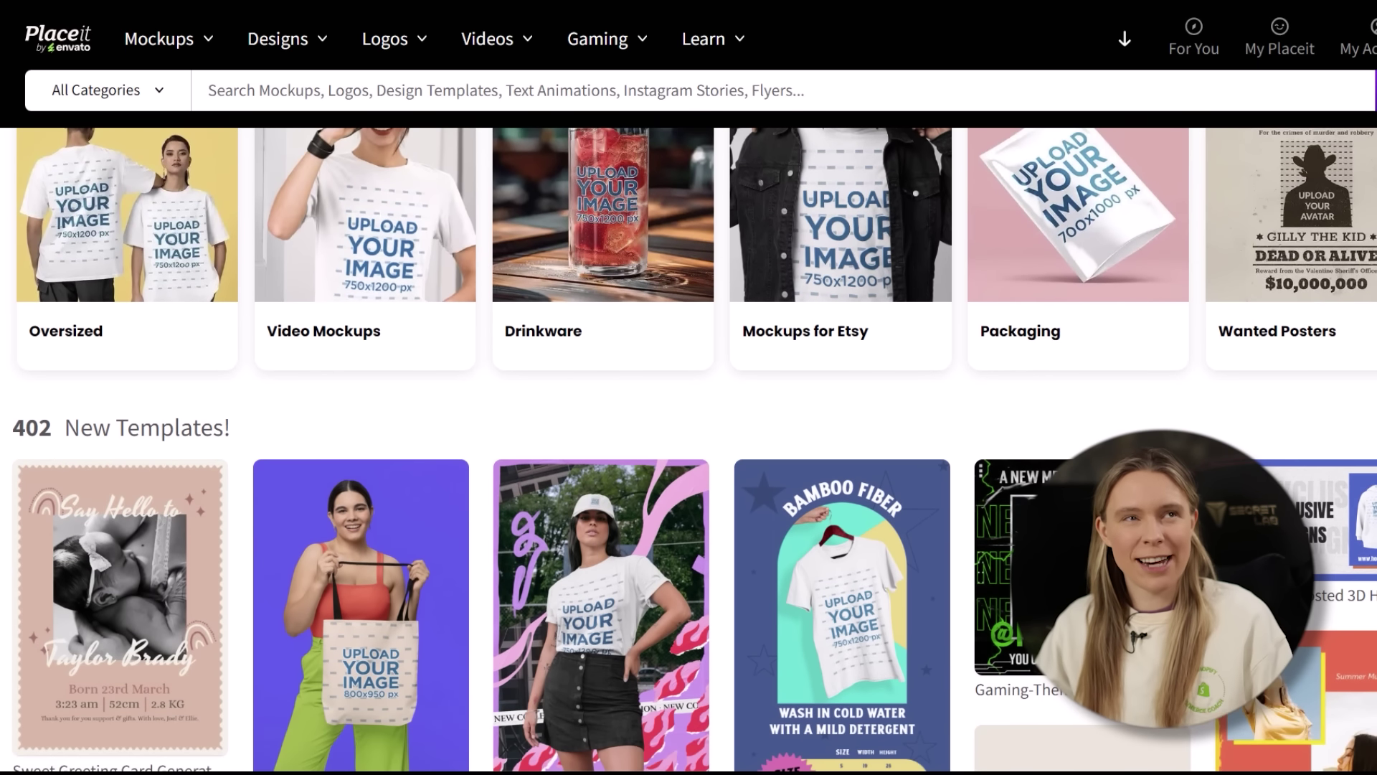
pyautogui.scroll(-2, 688, 450)
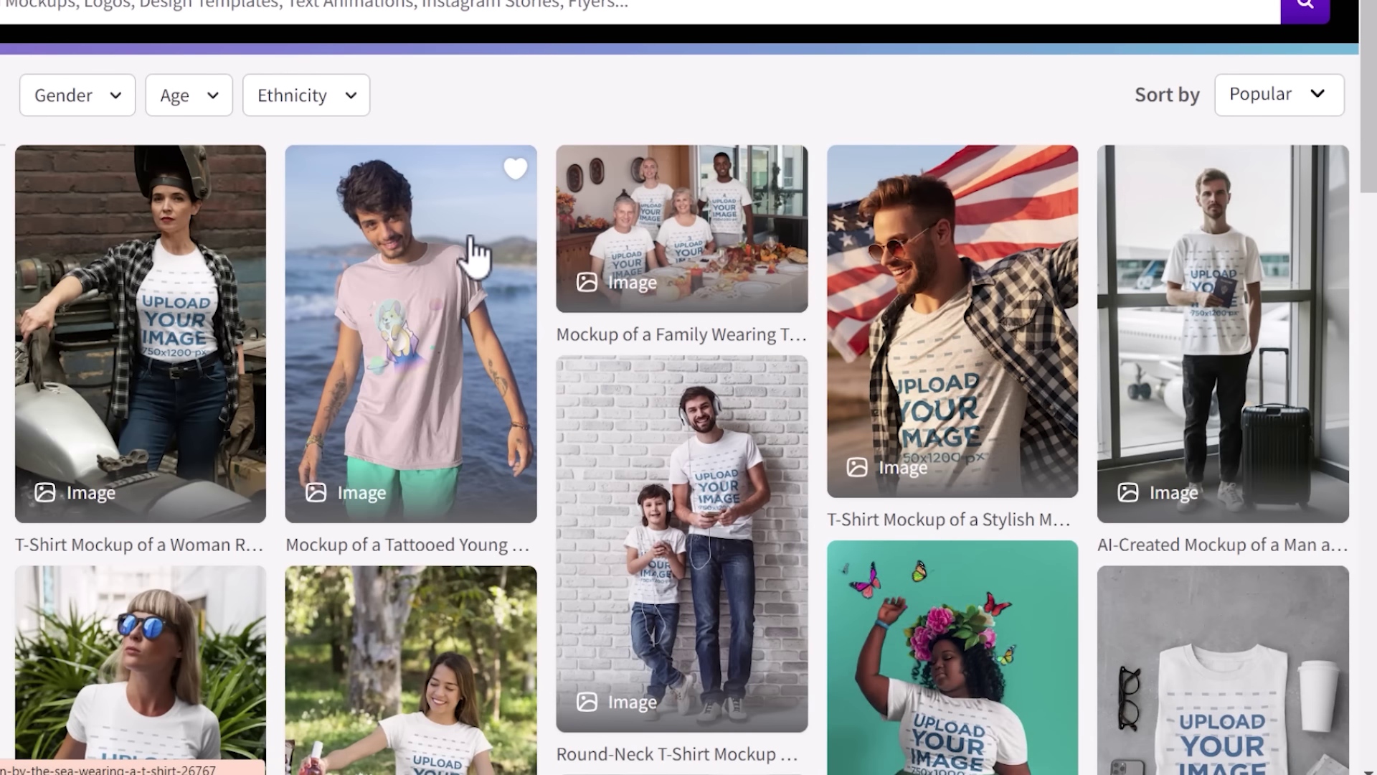
# - Browse the popular T-shirt mockups on Placeit for models and settings that suit the design
pyautogui.scroll(-5, 475, 254)
pyautogui.scroll(-5, 474, 254)
pyautogui.scroll(-5, 475, 254)
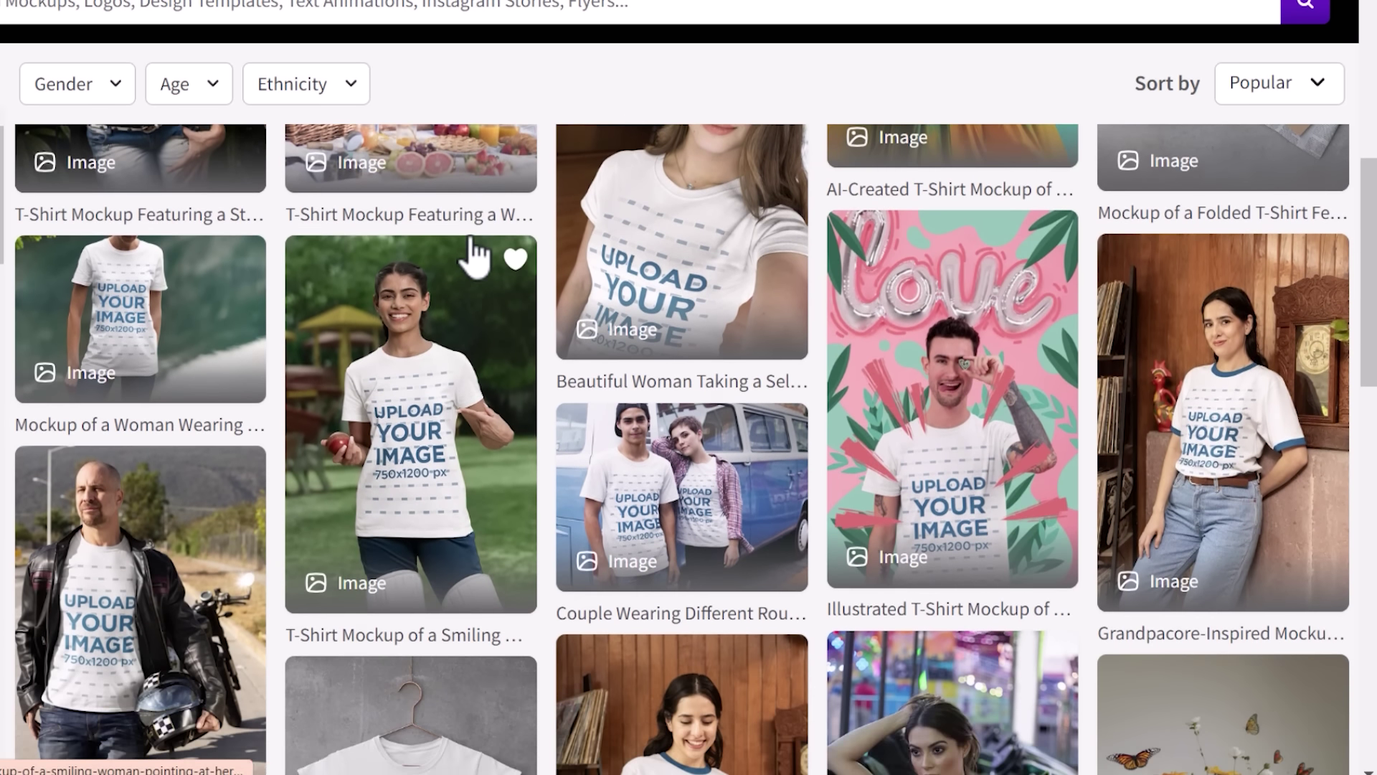
pyautogui.scroll(-5, 474, 255)
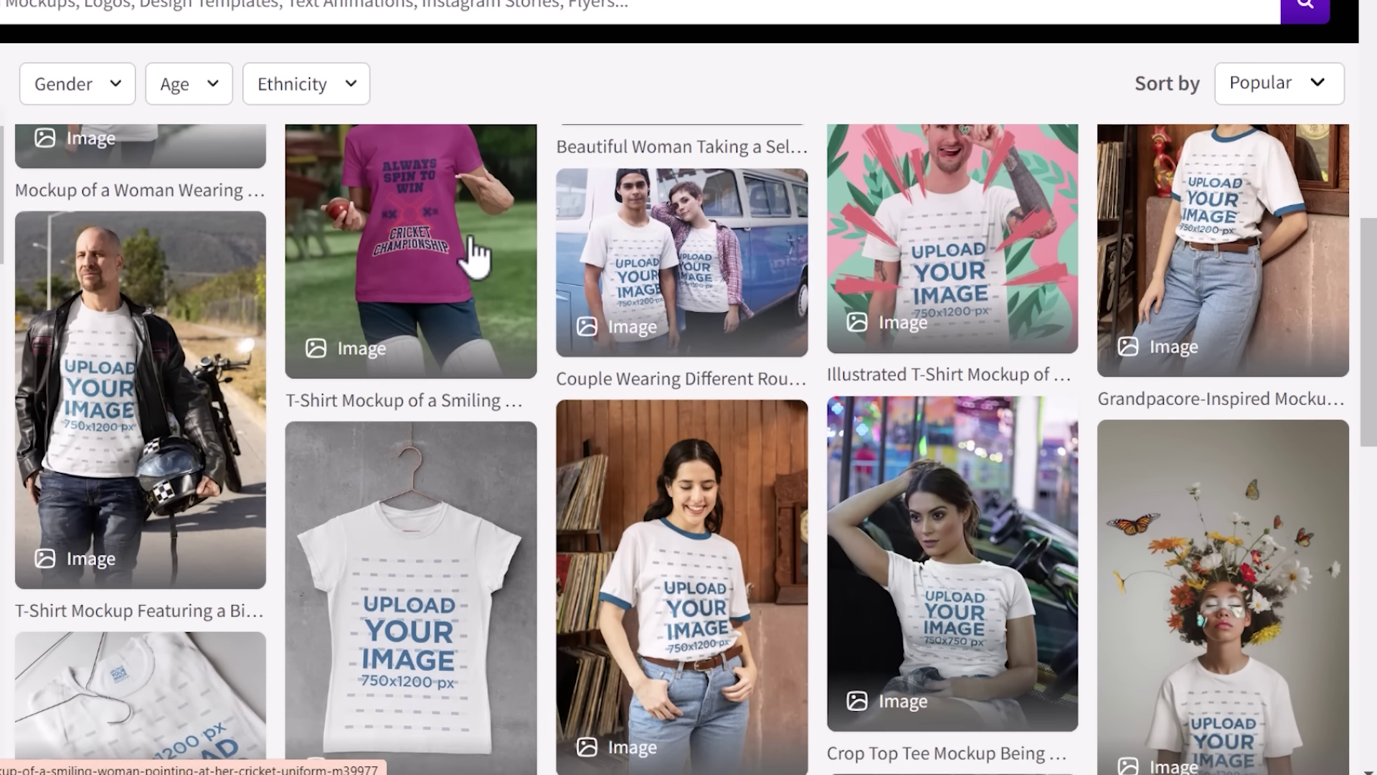
pyautogui.scroll(-3, 472, 243)
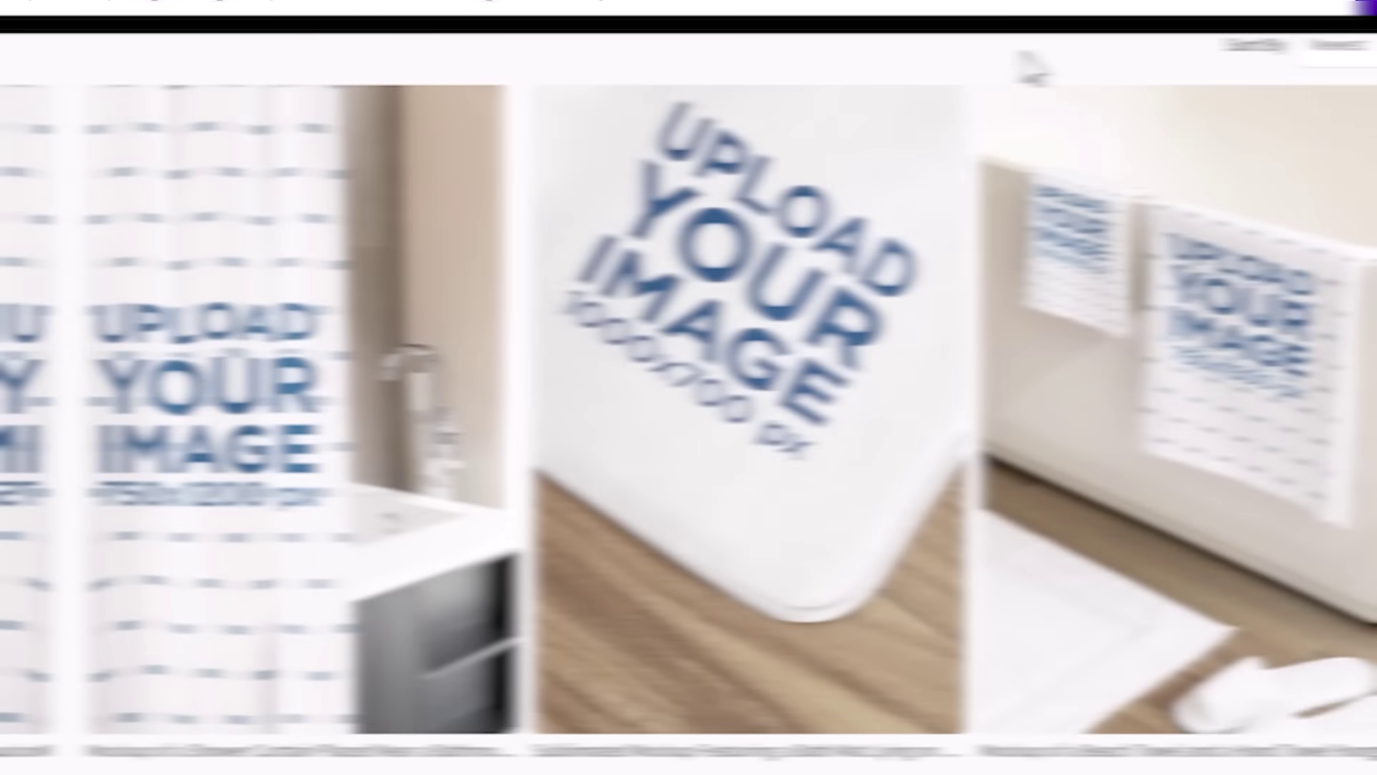
# - Browse Placeit's home decor mockups, examining the bath mat, towel, door mat and tea towel scenes
pyautogui.scroll(-3, 957, 51)
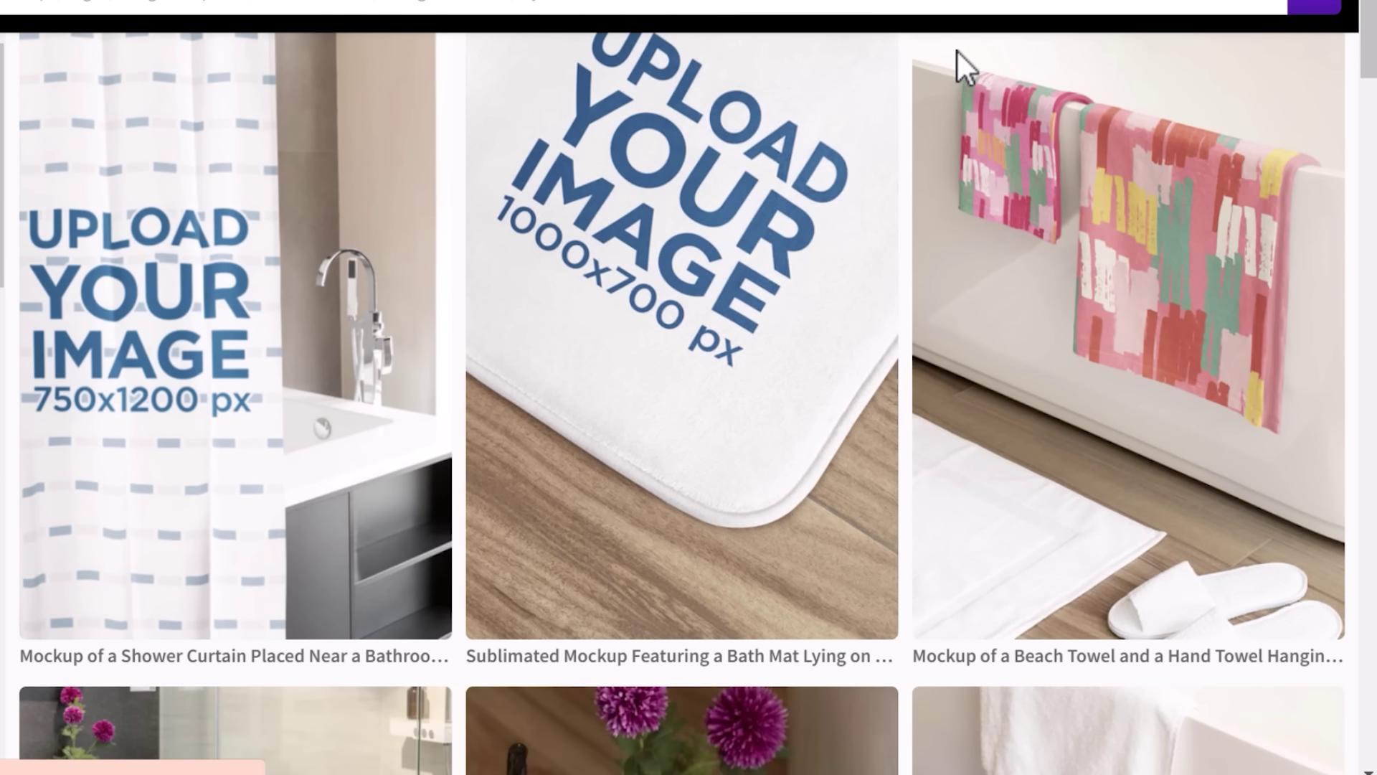
pyautogui.scroll(-3, 957, 49)
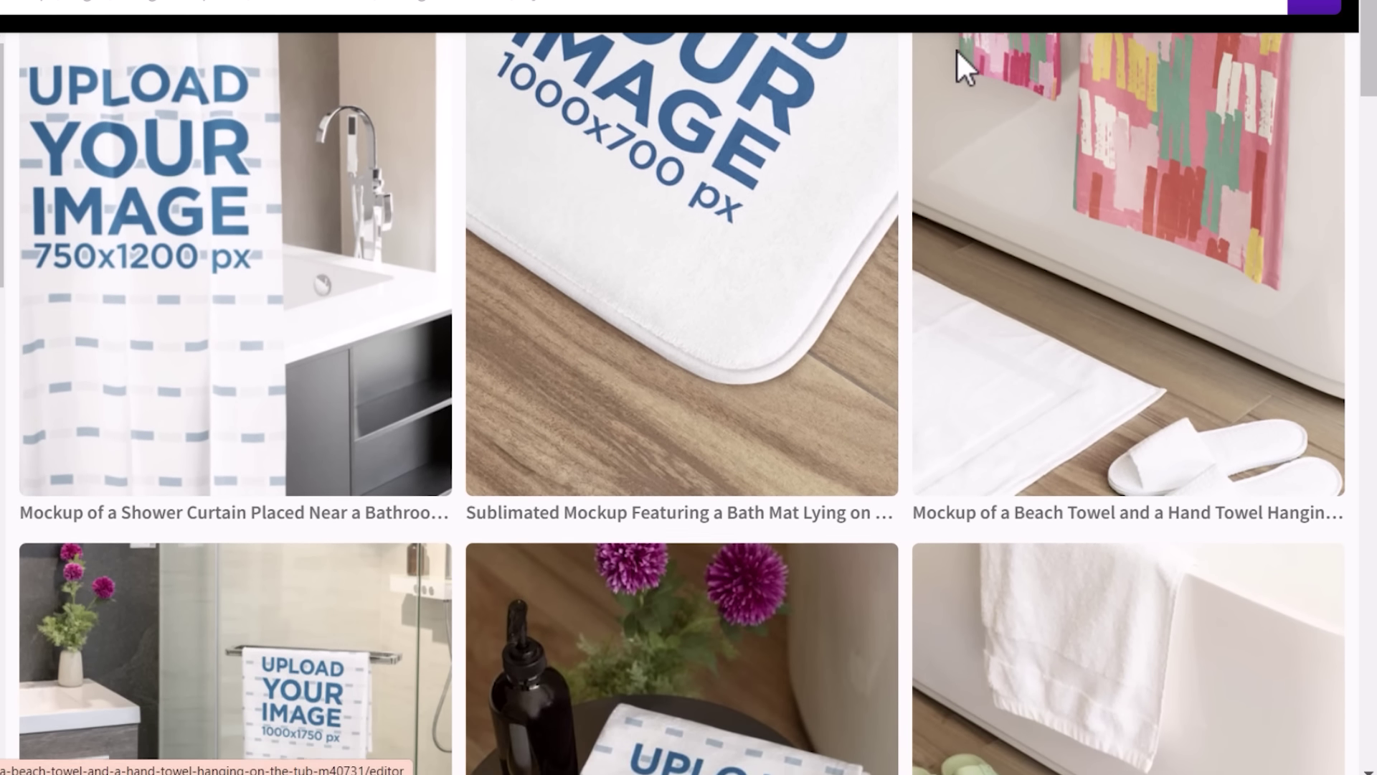
pyautogui.scroll(-4, 957, 49)
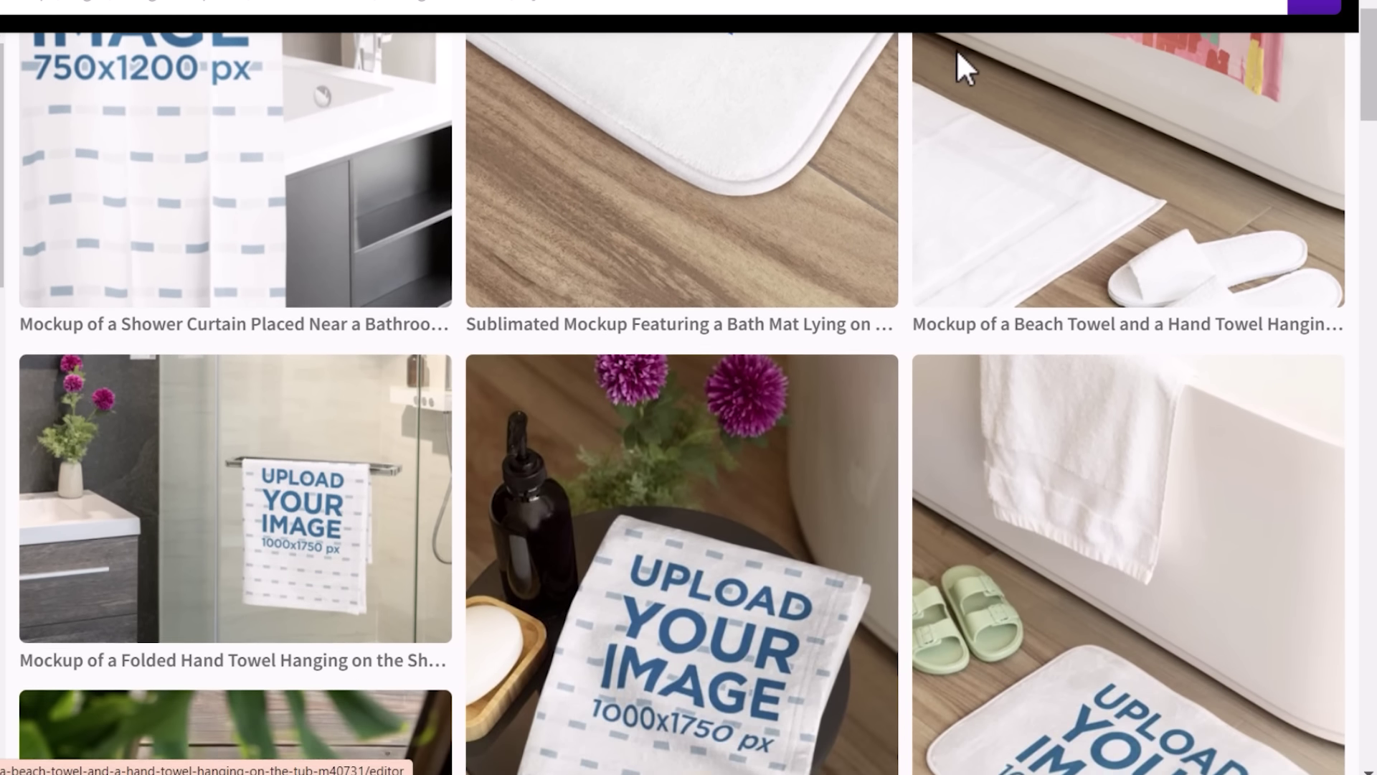
pyautogui.scroll(-4, 957, 48)
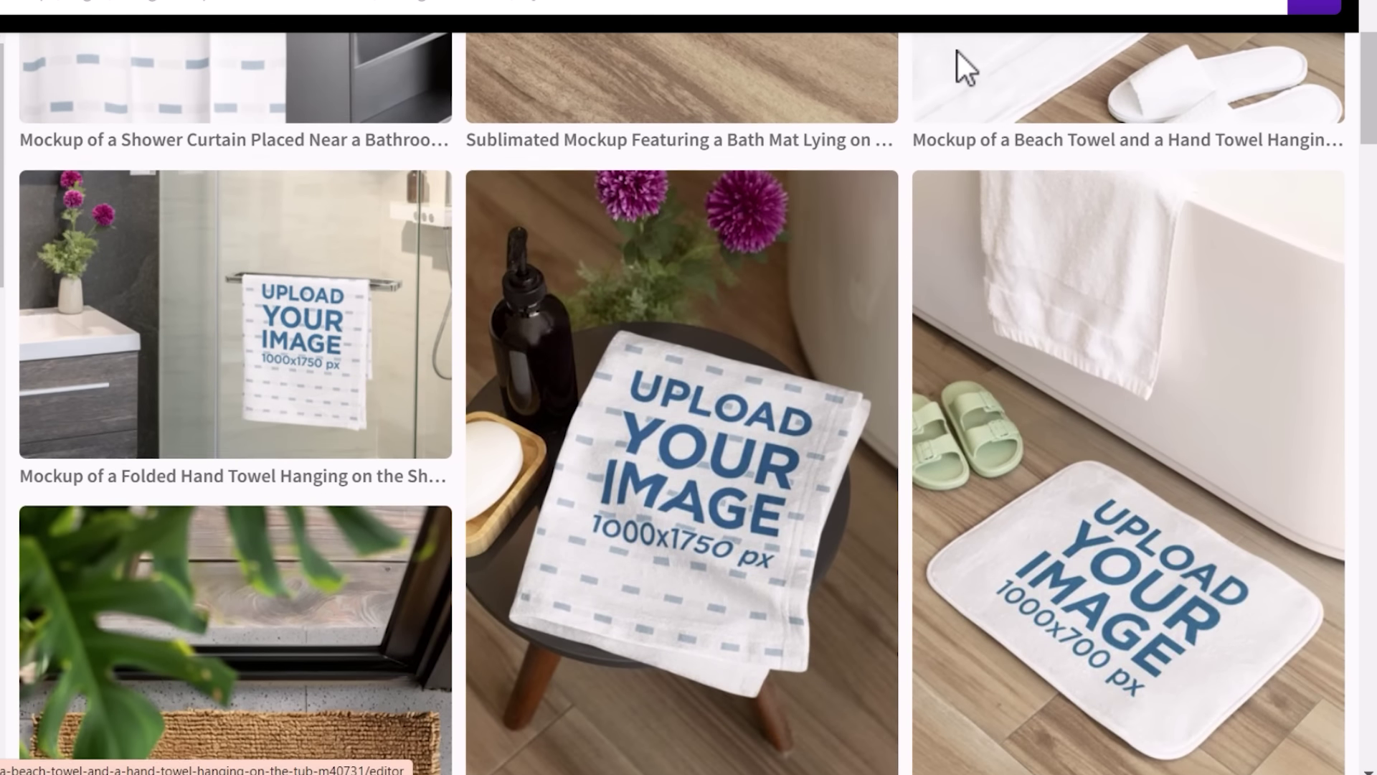
pyautogui.scroll(-4, 957, 49)
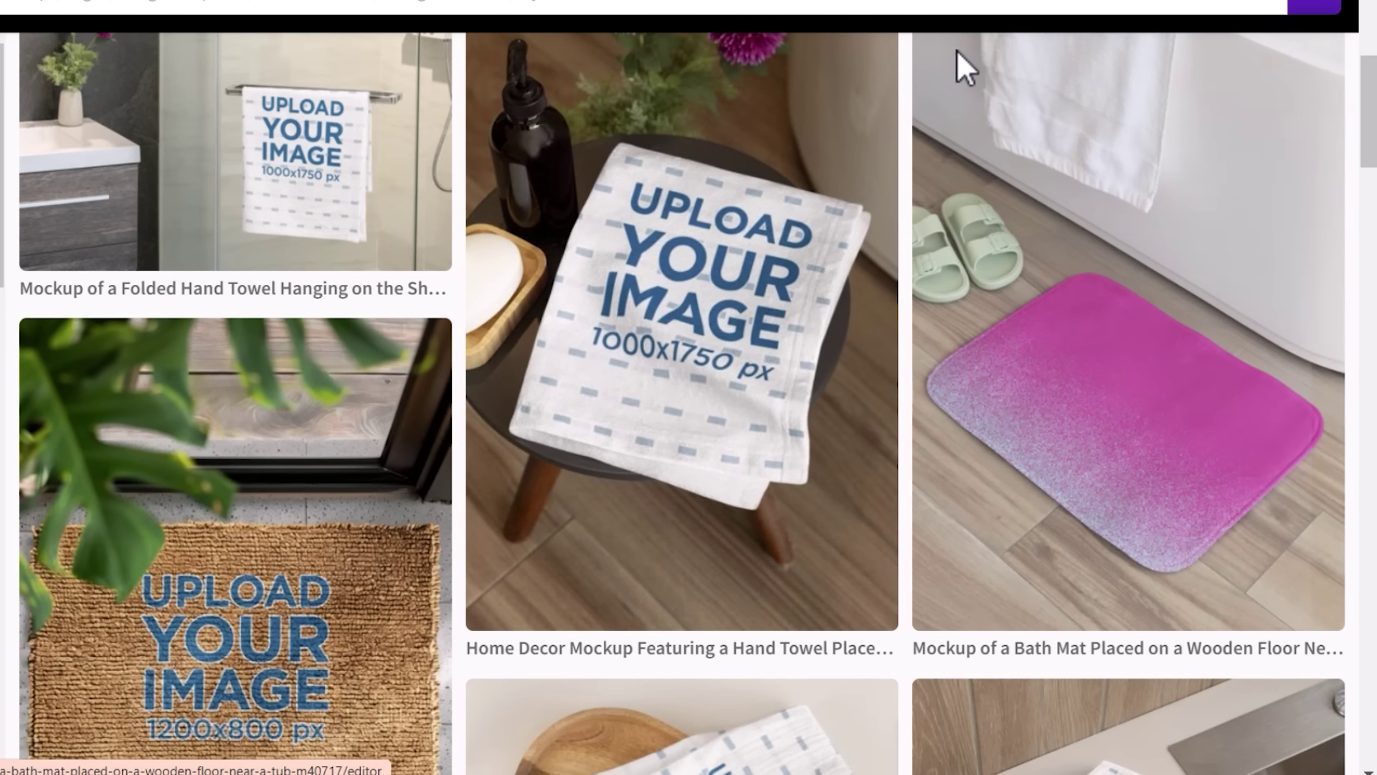
pyautogui.scroll(-3, 957, 50)
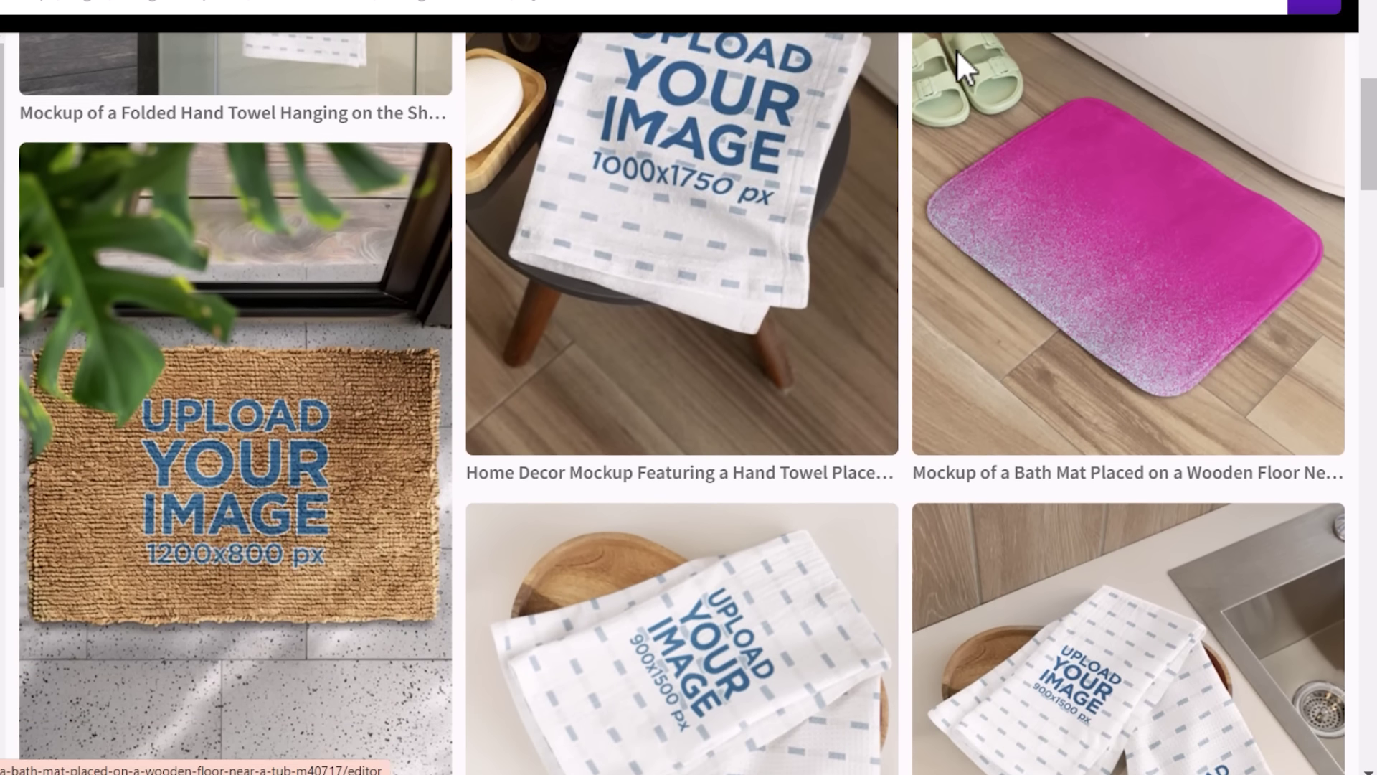
pyautogui.scroll(-4, 957, 49)
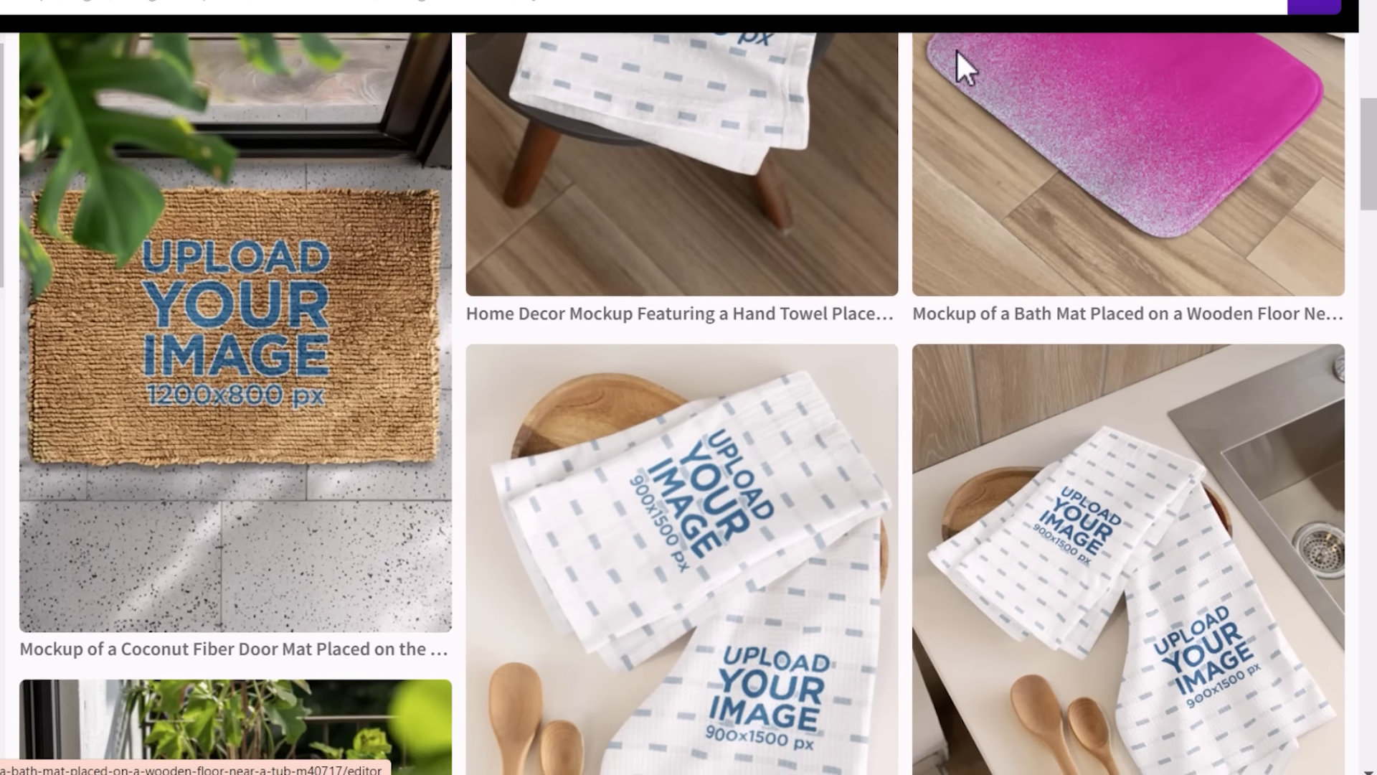
pyautogui.scroll(-4, 957, 49)
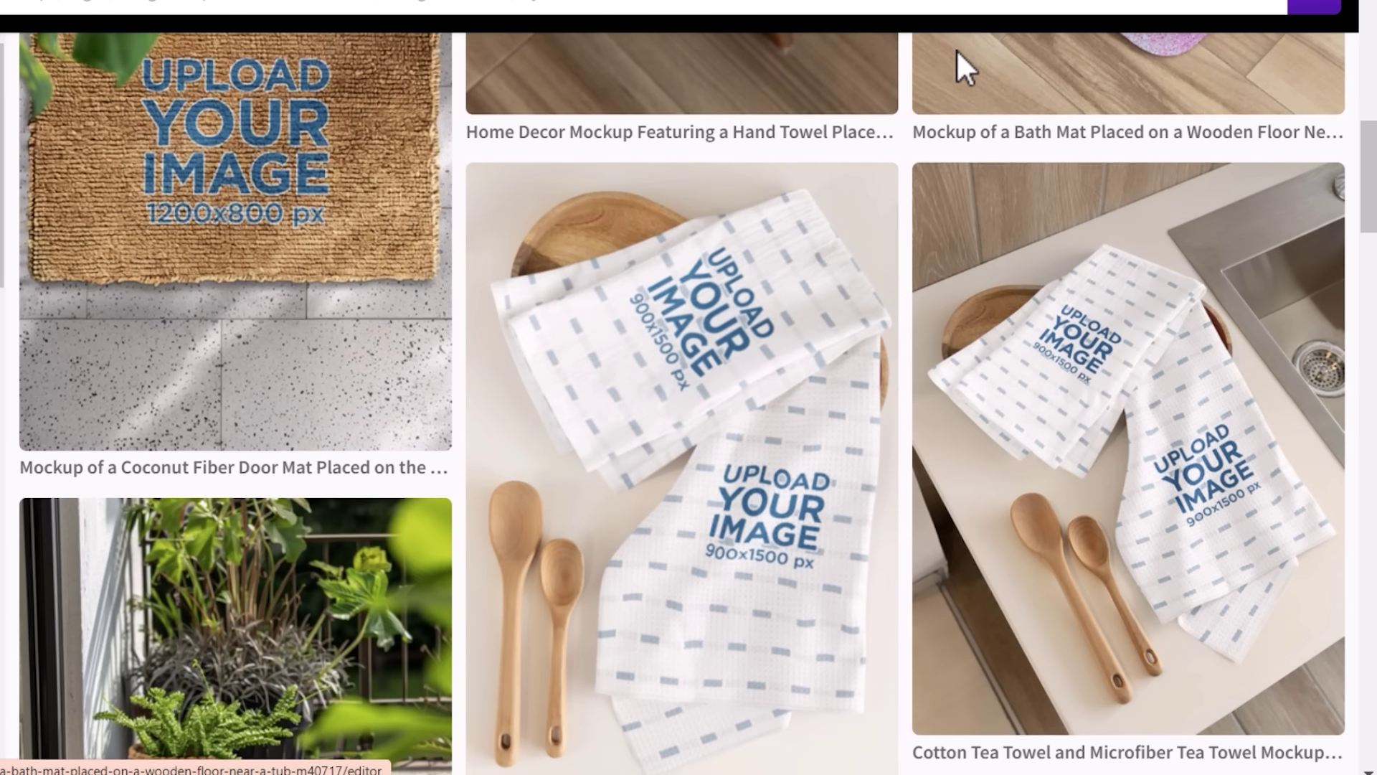
pyautogui.scroll(-4, 957, 49)
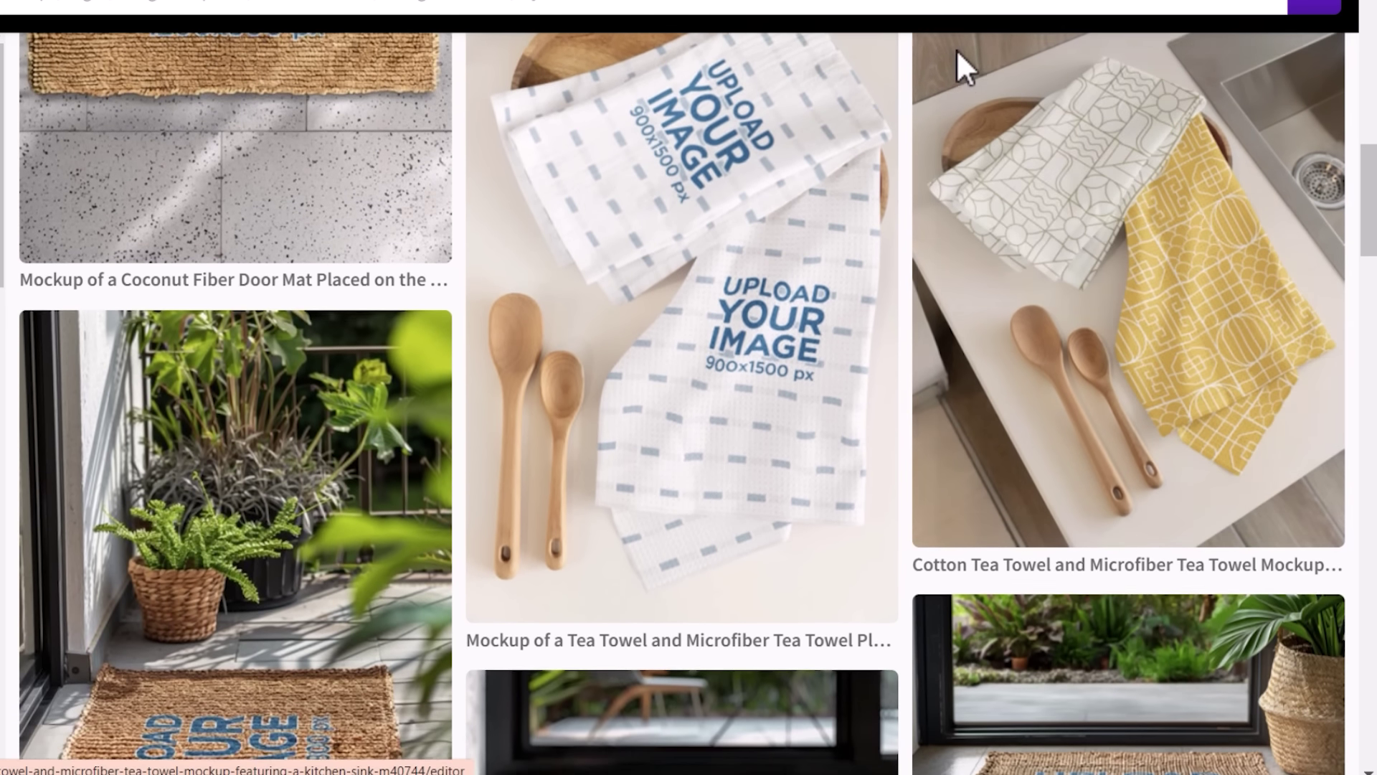
pyautogui.scroll(-4, 957, 49)
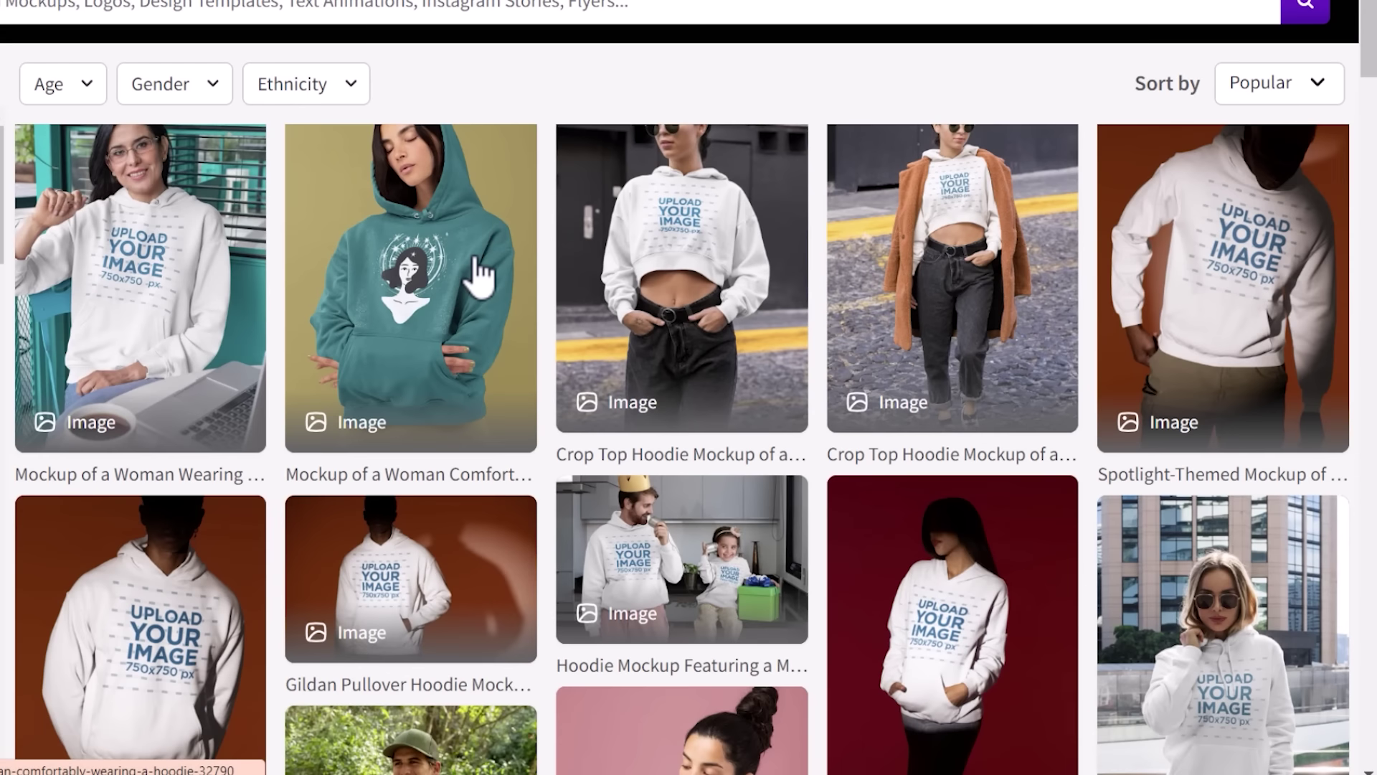
# - Browse Placeit's popular hoodie mockups and the coffee shop T-shirt results, opening the coffee shop waiter mockup
pyautogui.scroll(-3, 471, 277)
pyautogui.scroll(-3, 477, 276)
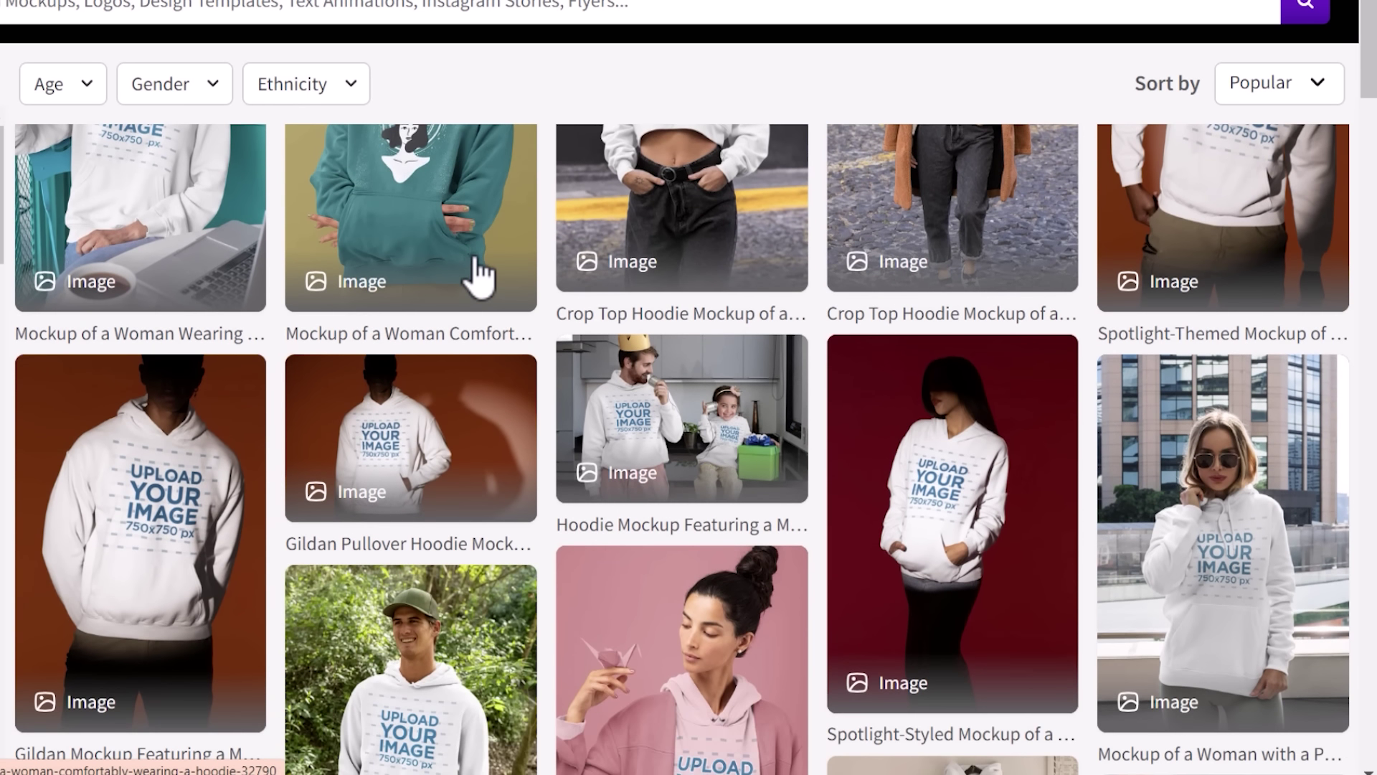
pyautogui.scroll(-3, 477, 276)
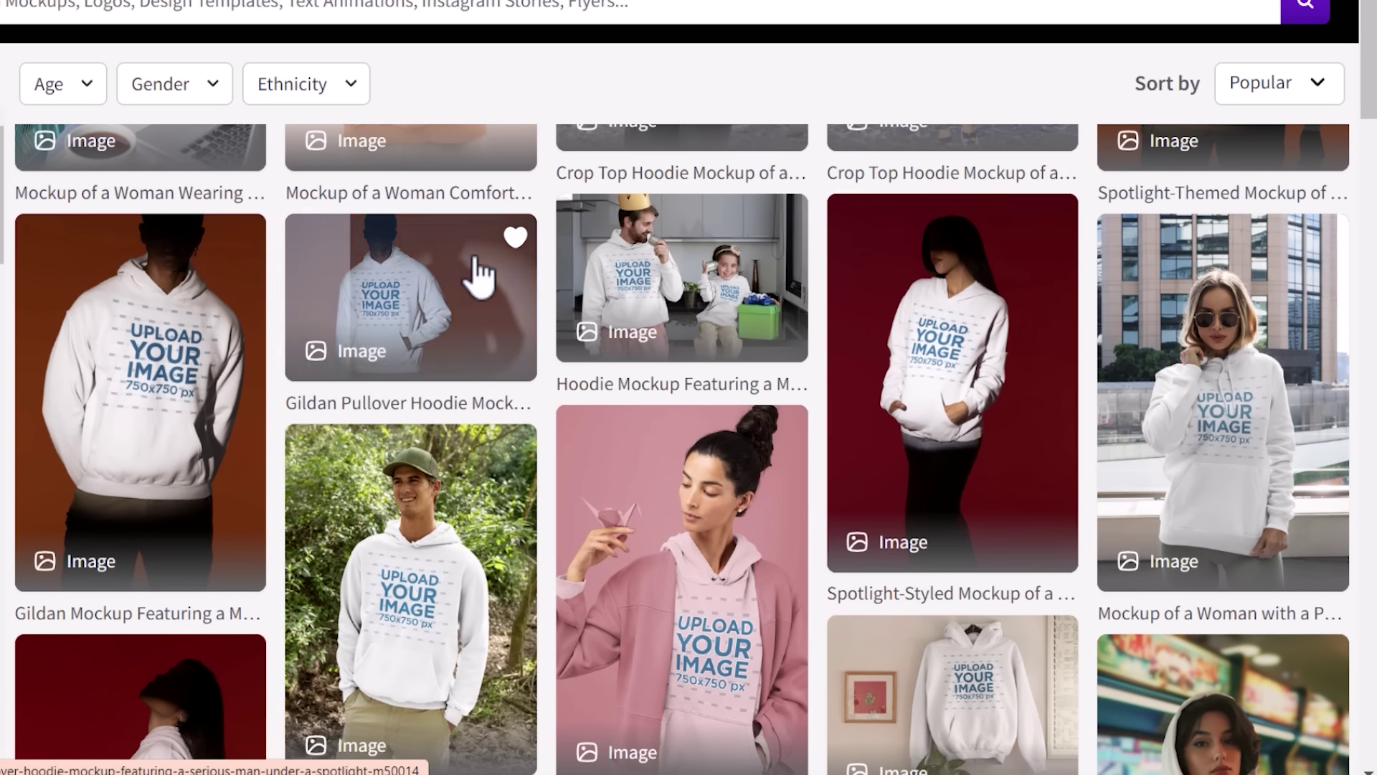
pyautogui.scroll(-4, 477, 276)
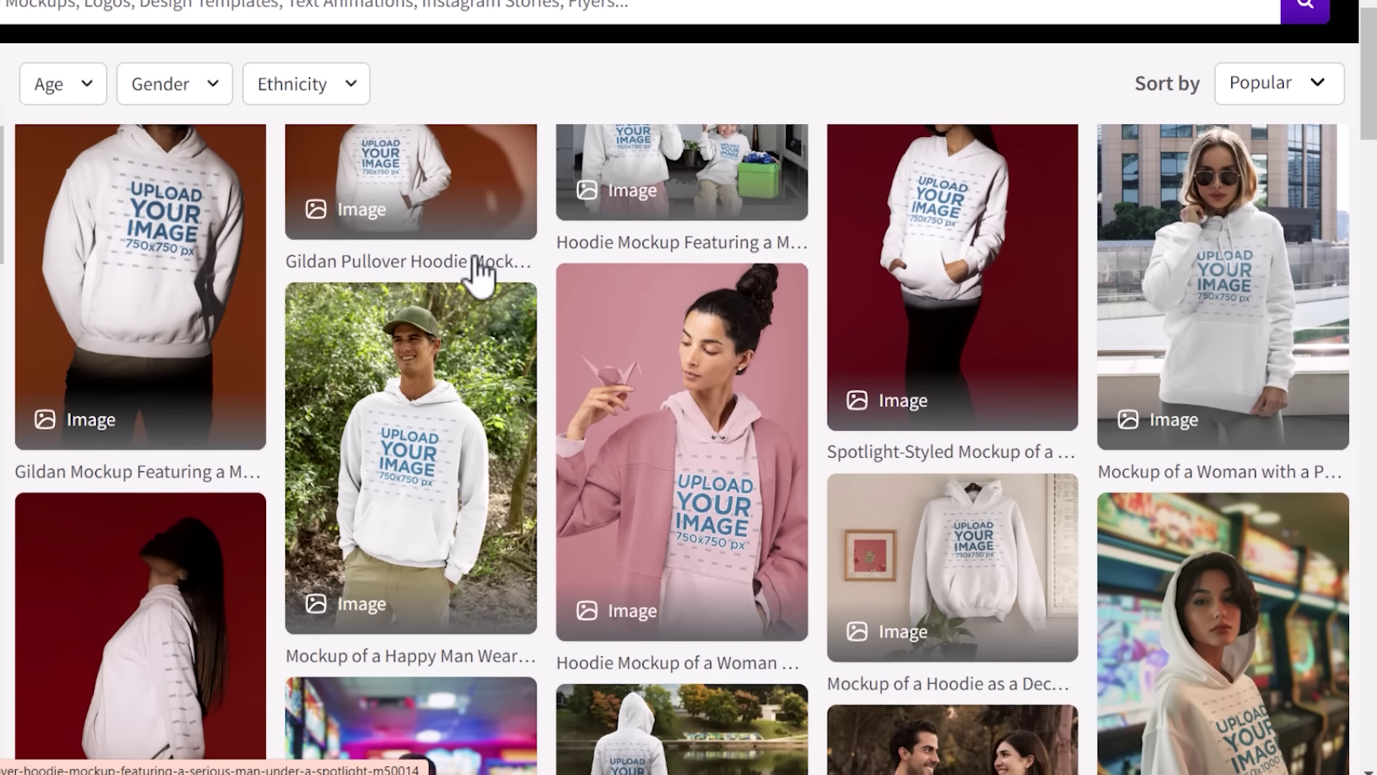
pyautogui.scroll(-3, 477, 277)
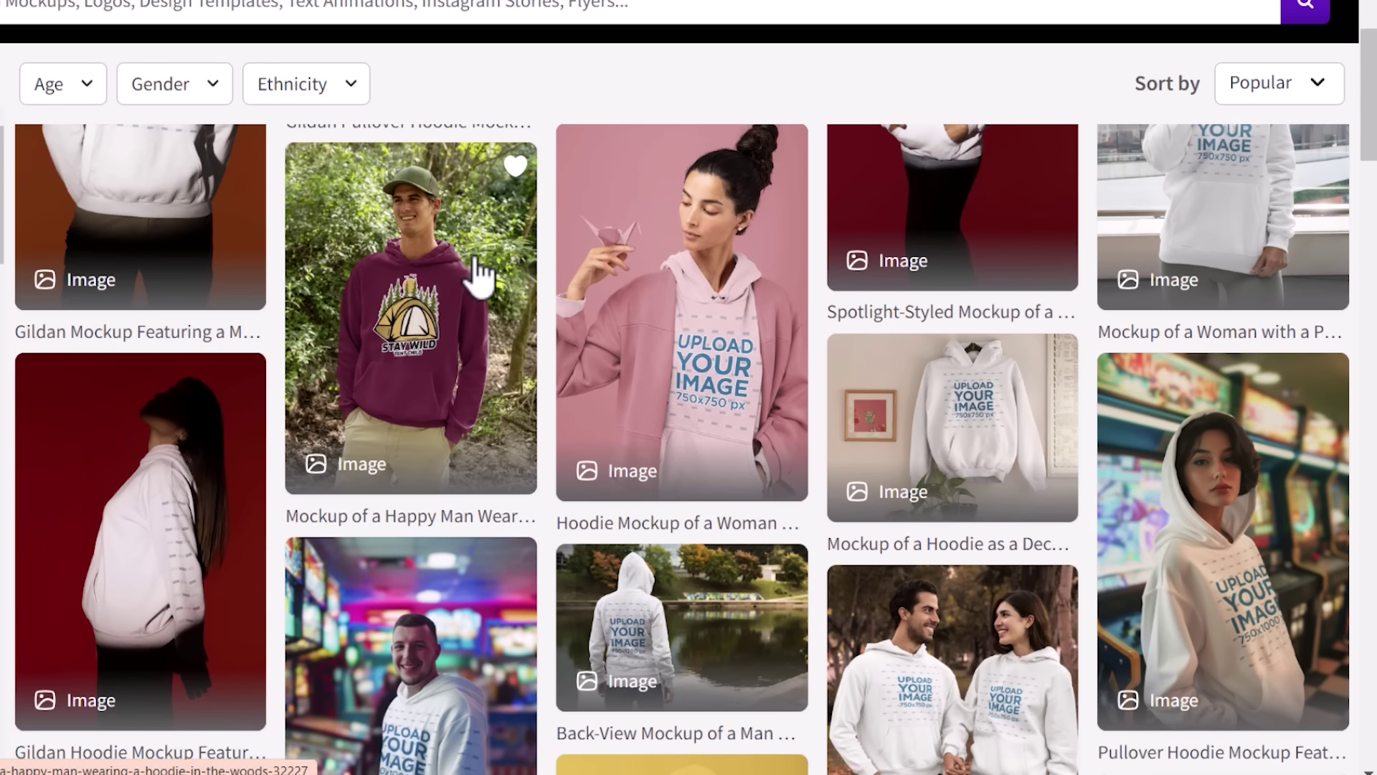
pyautogui.scroll(-3, 477, 276)
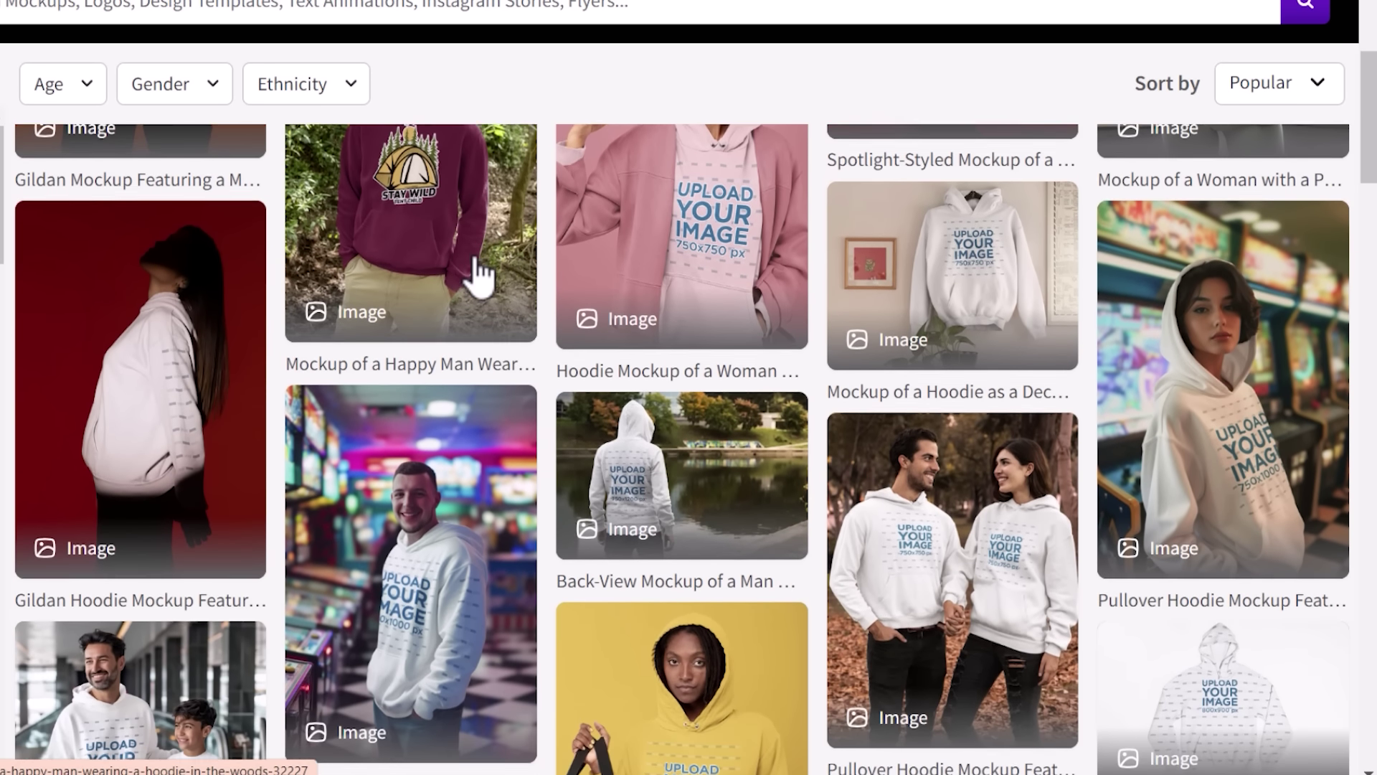
pyautogui.scroll(-2, 477, 276)
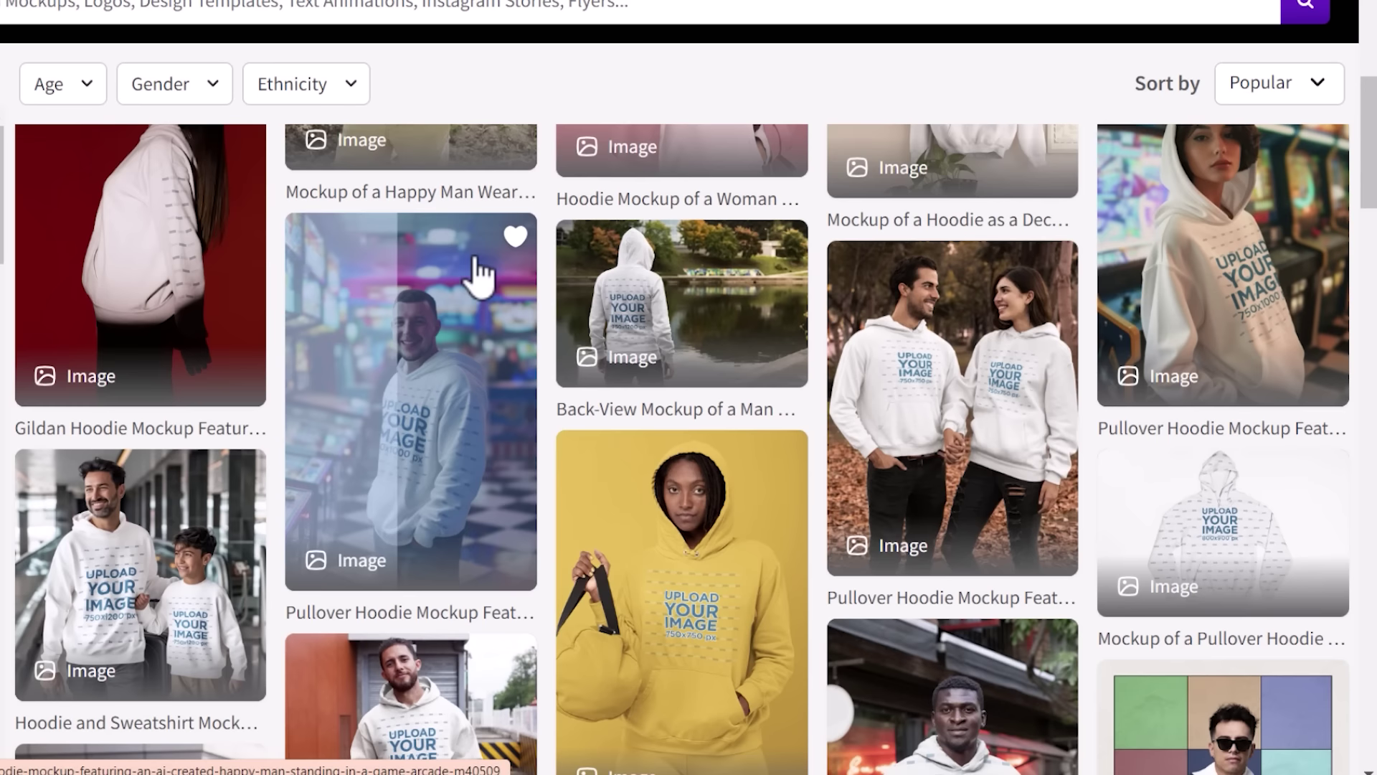
pyautogui.scroll(-1, 477, 276)
pyautogui.scroll(-1, 477, 277)
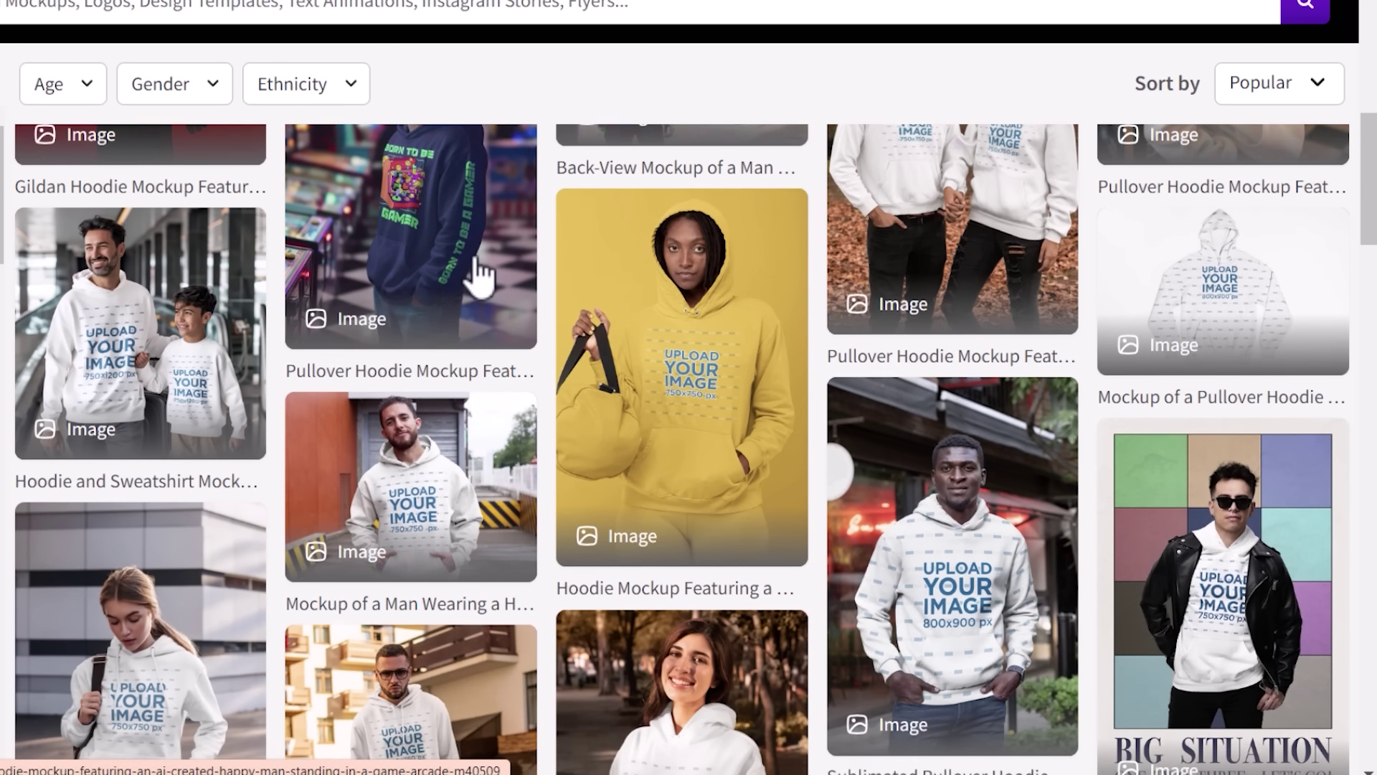
pyautogui.scroll(-3, 477, 276)
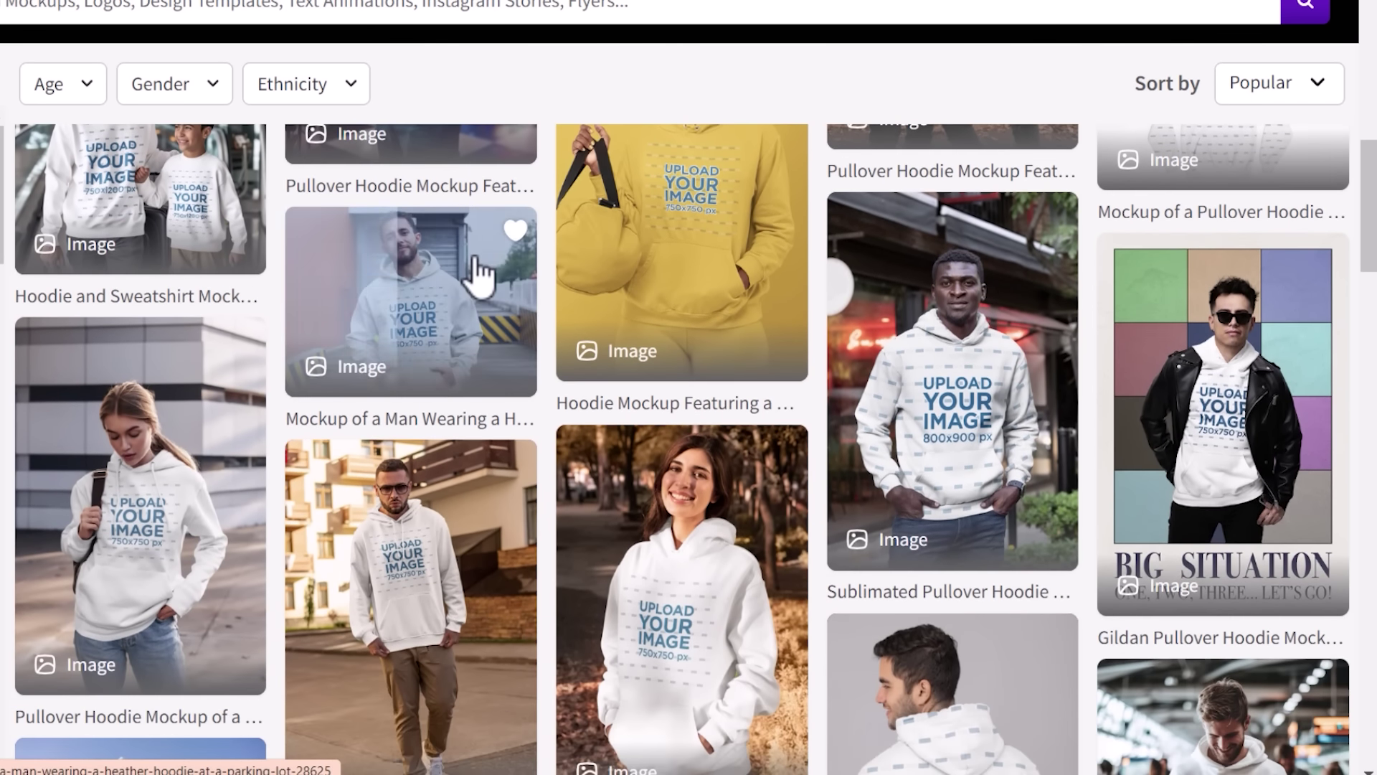
pyautogui.scroll(-3, 477, 276)
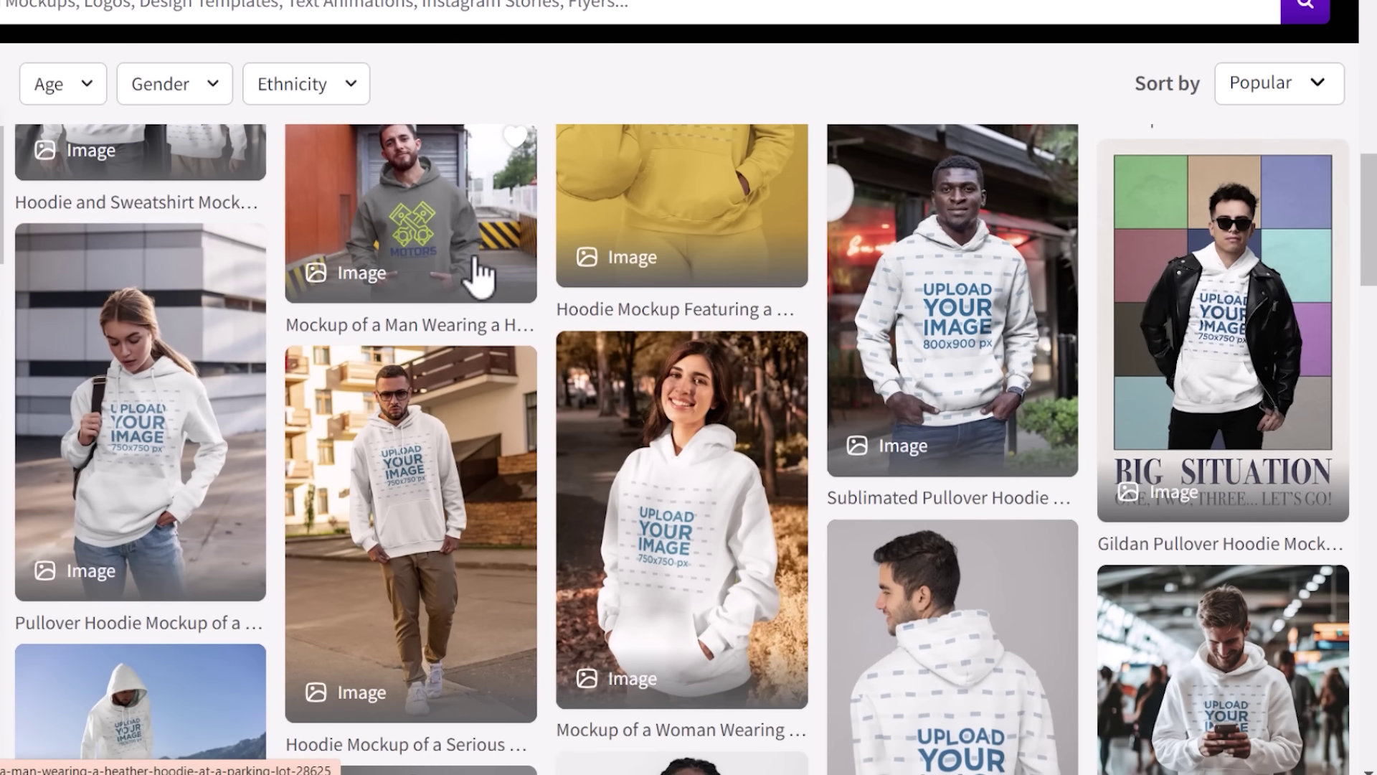
pyautogui.scroll(-3, 479, 276)
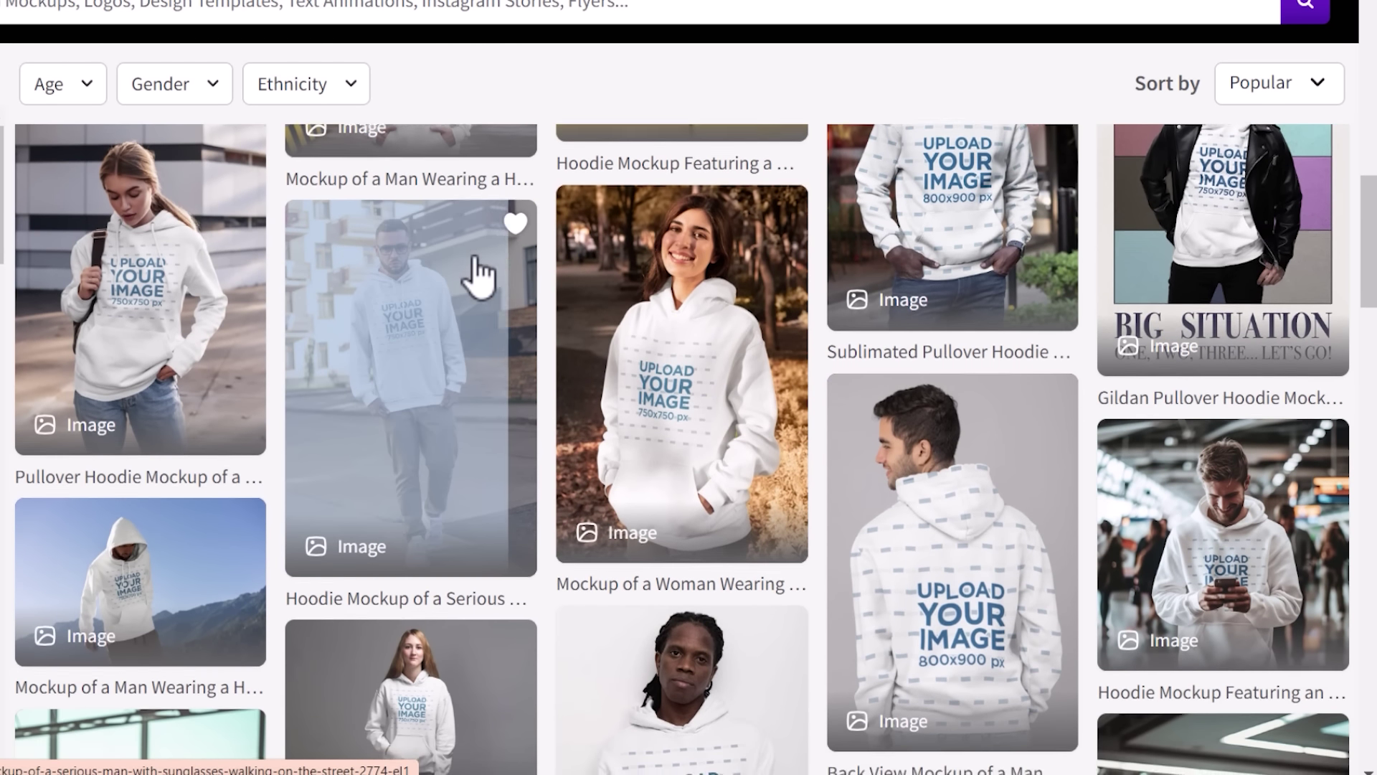
pyautogui.scroll(-3, 477, 276)
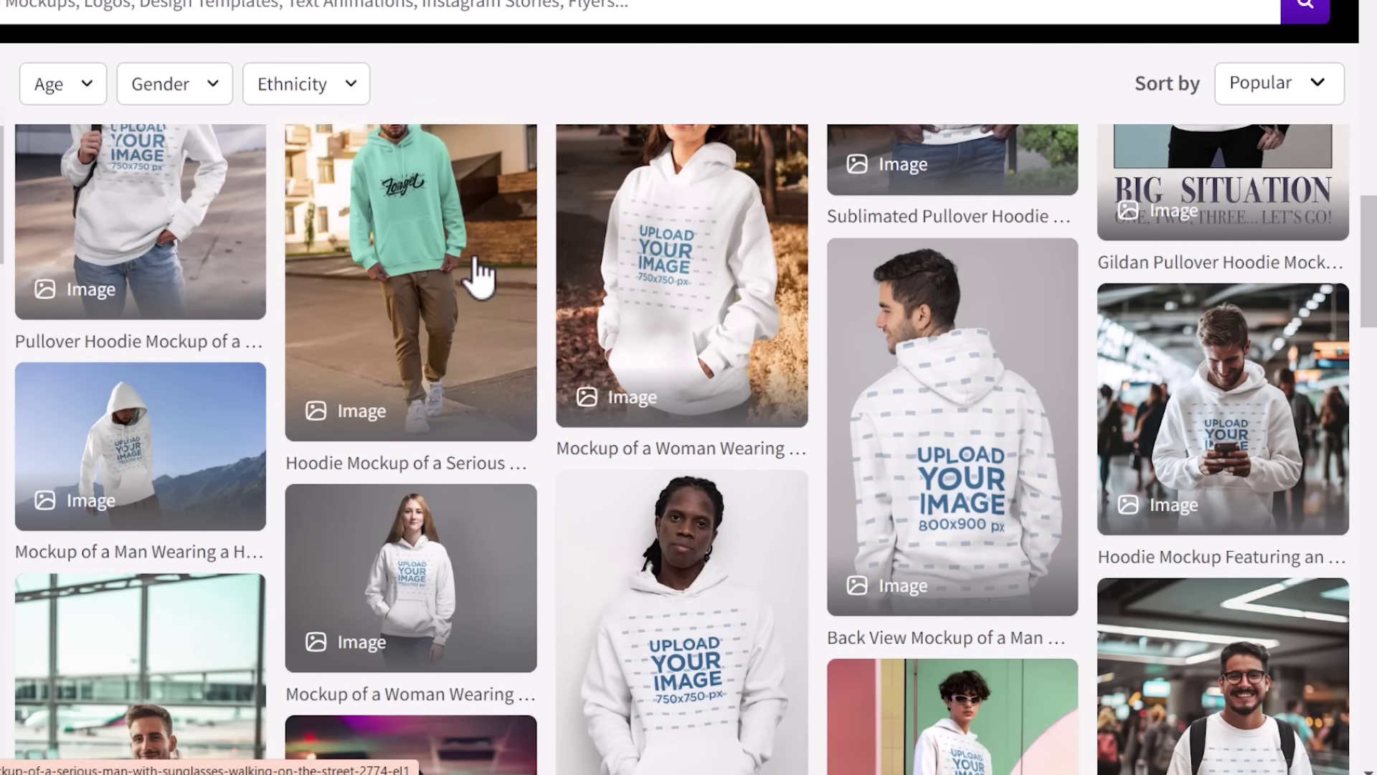
pyautogui.scroll(-1, 477, 277)
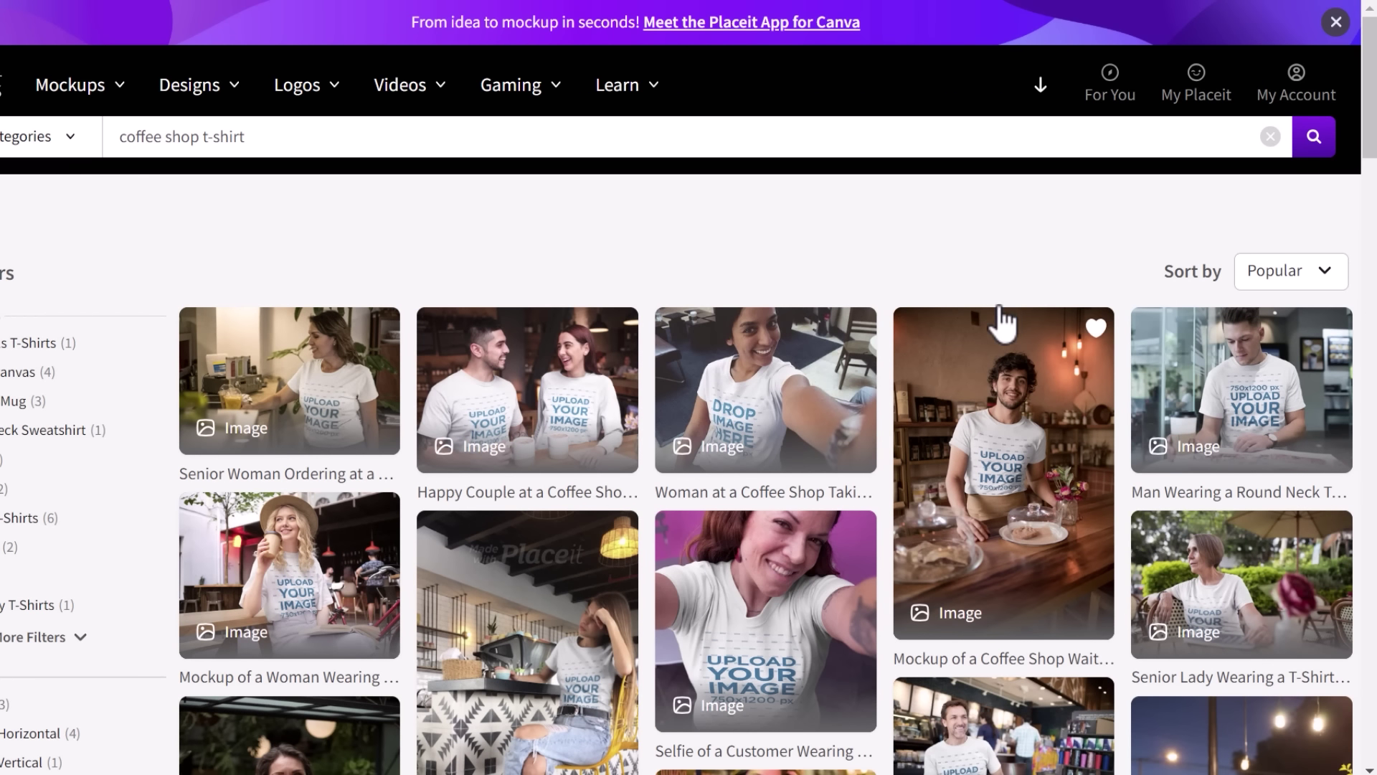
pyautogui.click(965, 439)
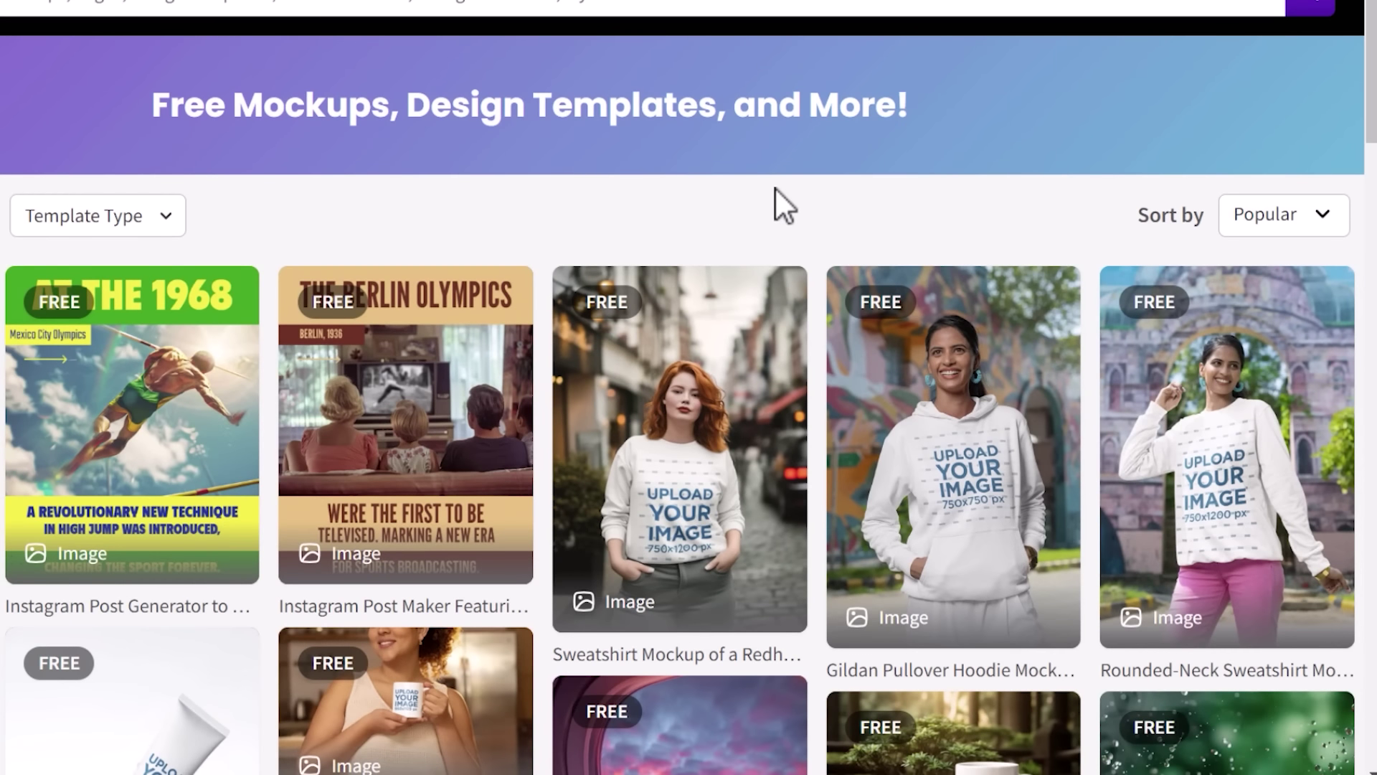
# - Look through Placeit's free mockups and design templates for a T-shirt scene that suits the coffee design
pyautogui.scroll(-2, 776, 189)
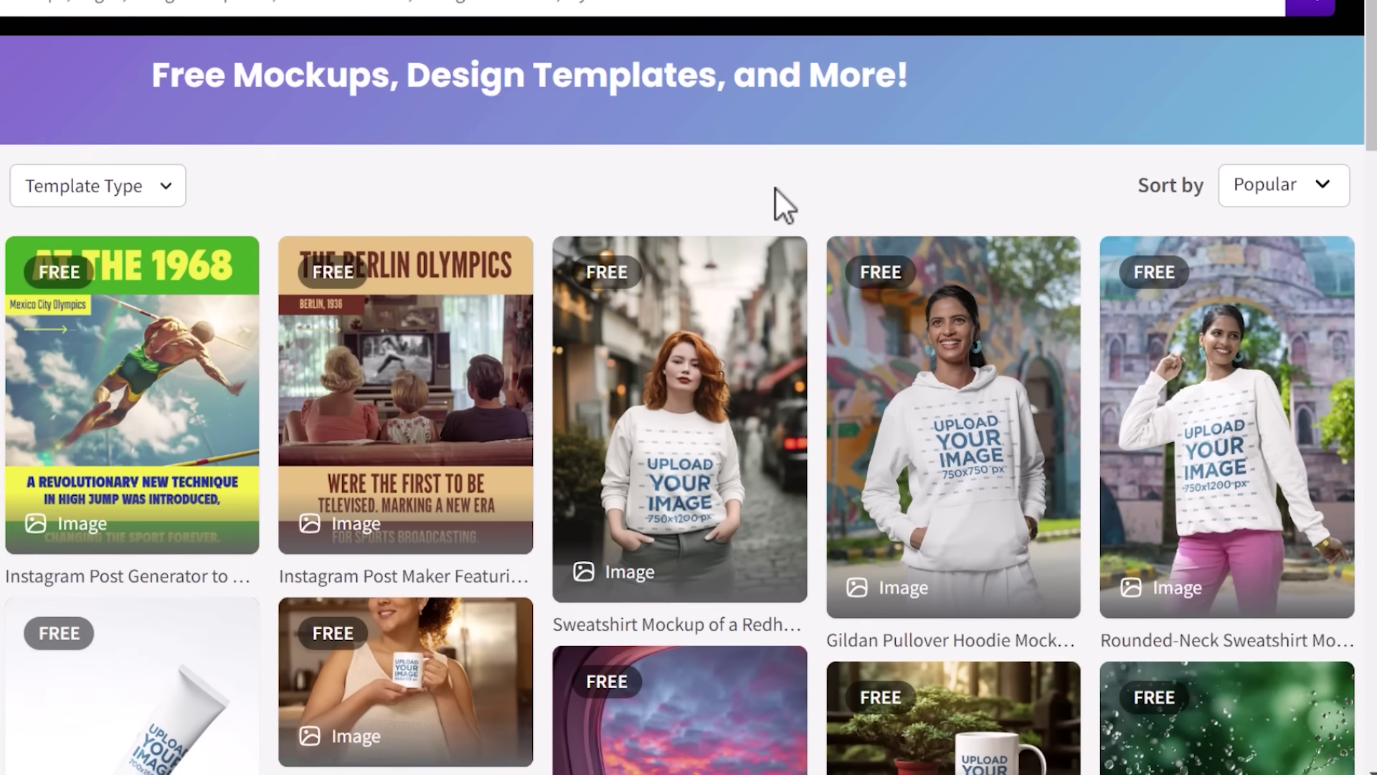
pyautogui.scroll(-3, 776, 191)
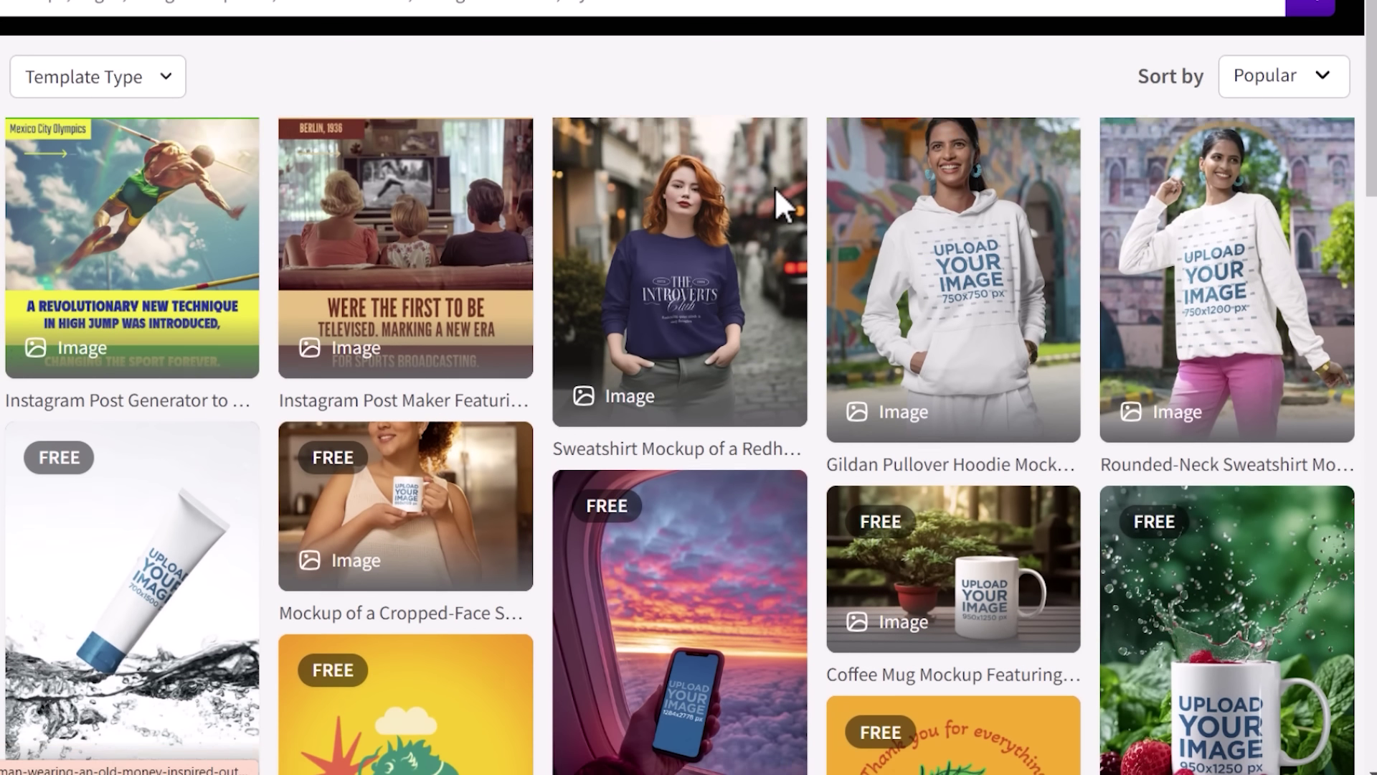
pyautogui.scroll(-3, 750, 240)
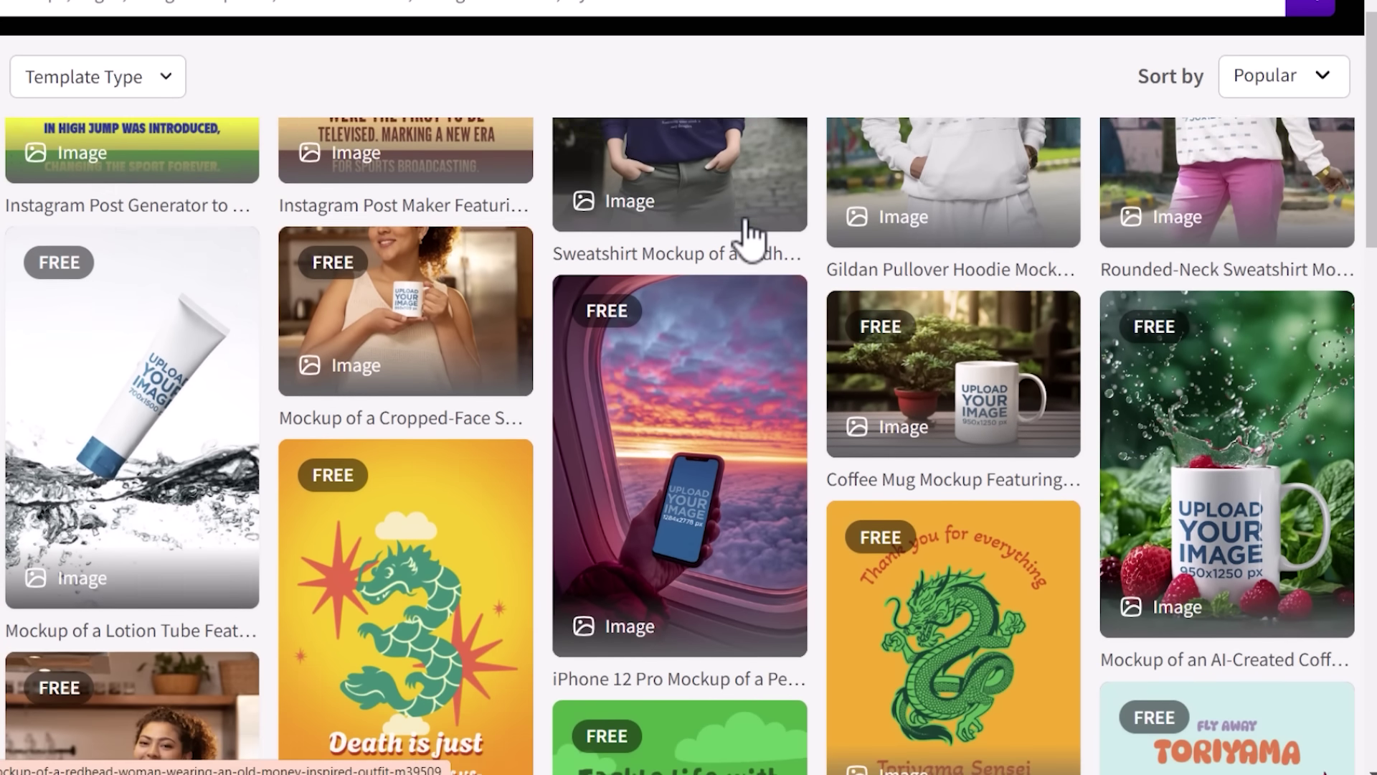
pyautogui.scroll(-3, 749, 240)
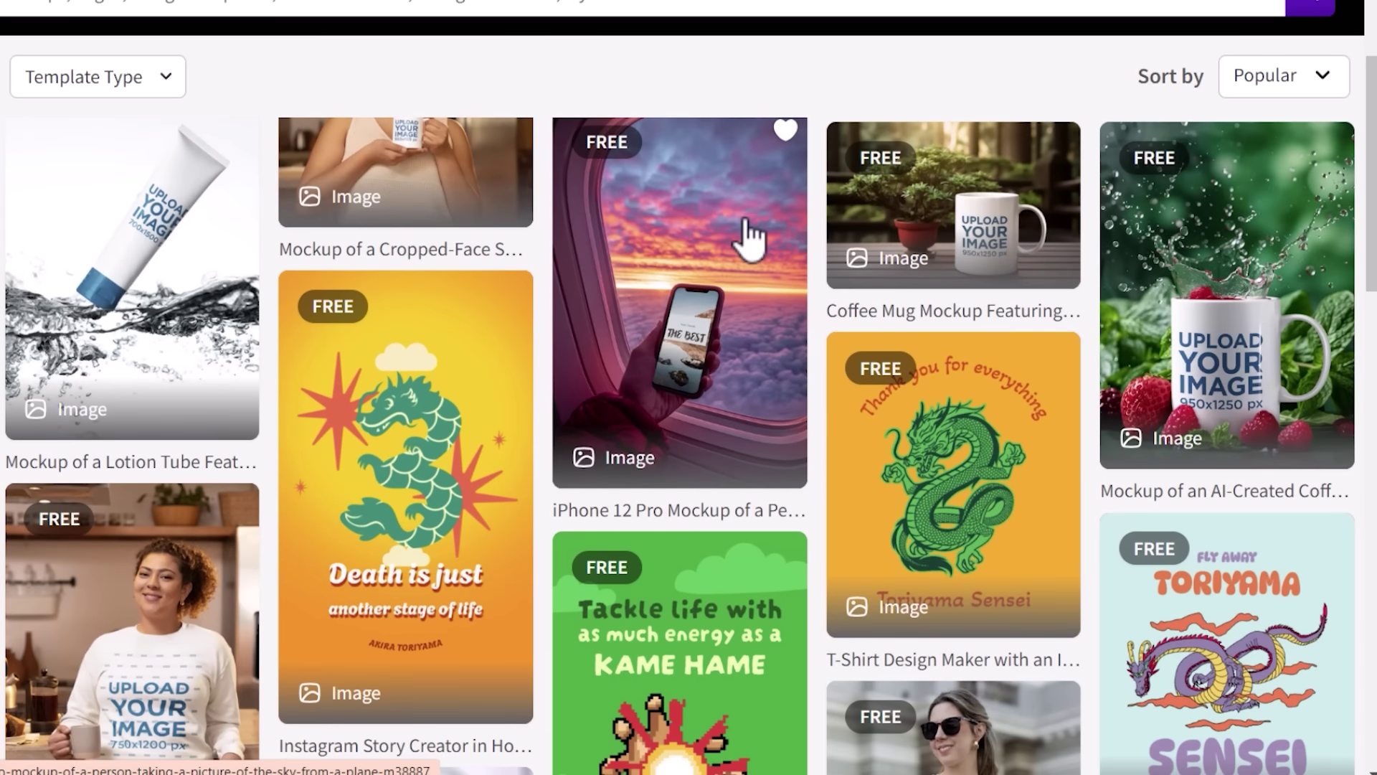
pyautogui.scroll(-3, 750, 241)
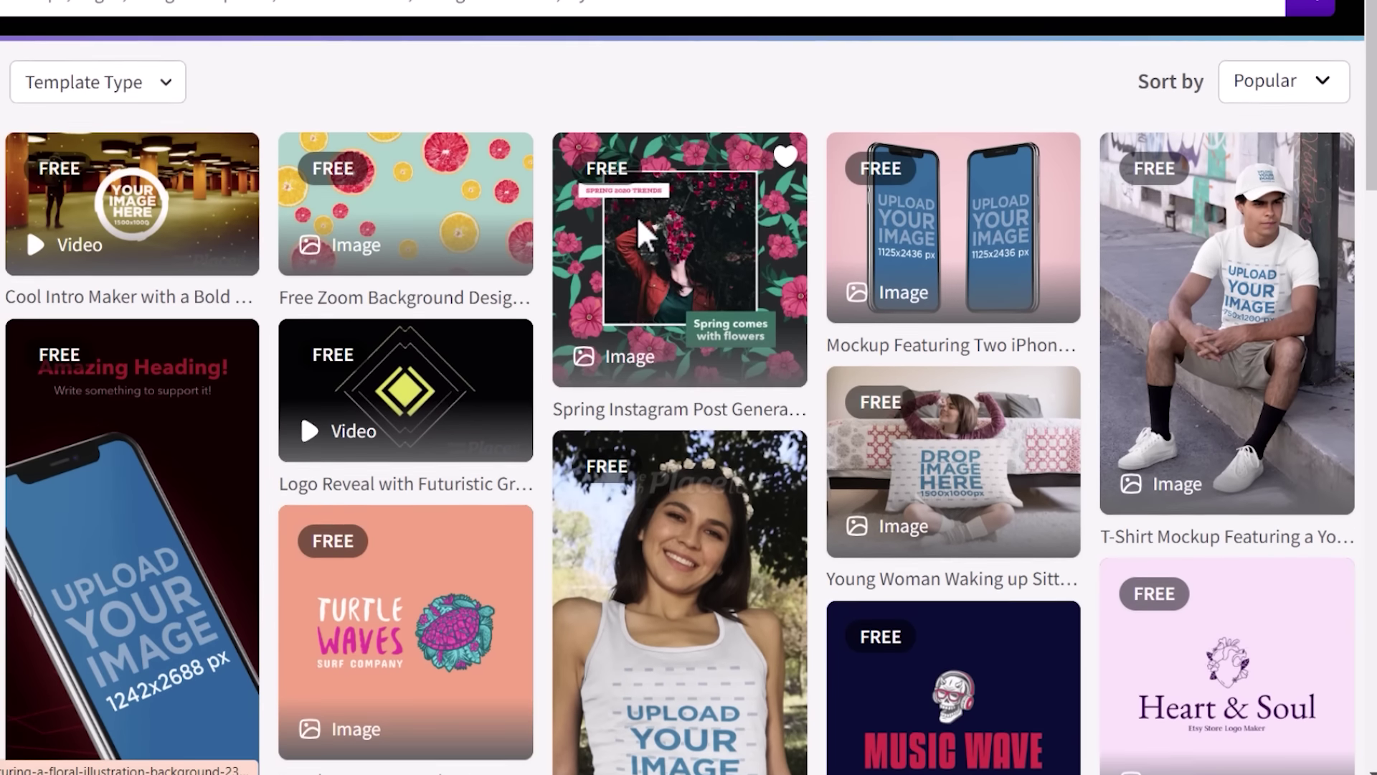
pyautogui.scroll(-2, 637, 217)
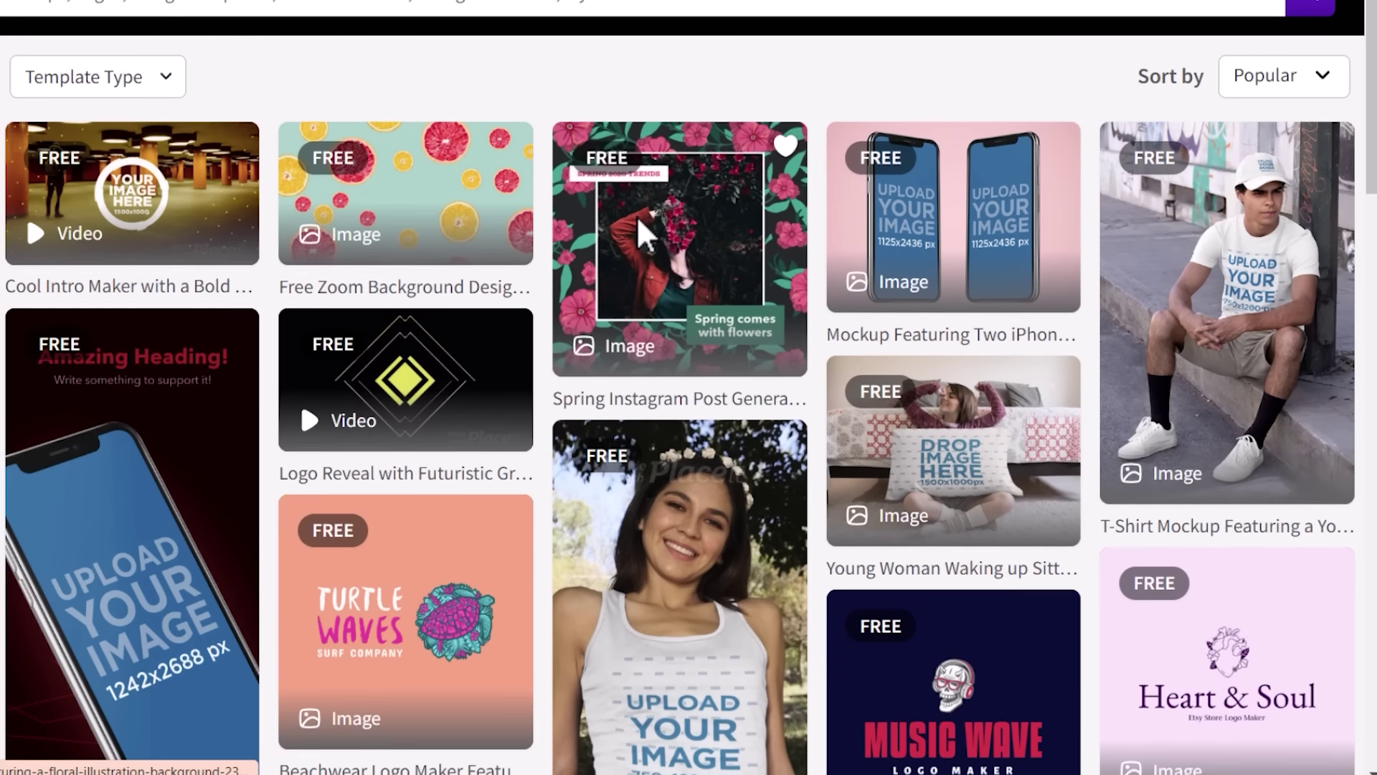
pyautogui.scroll(-2, 635, 215)
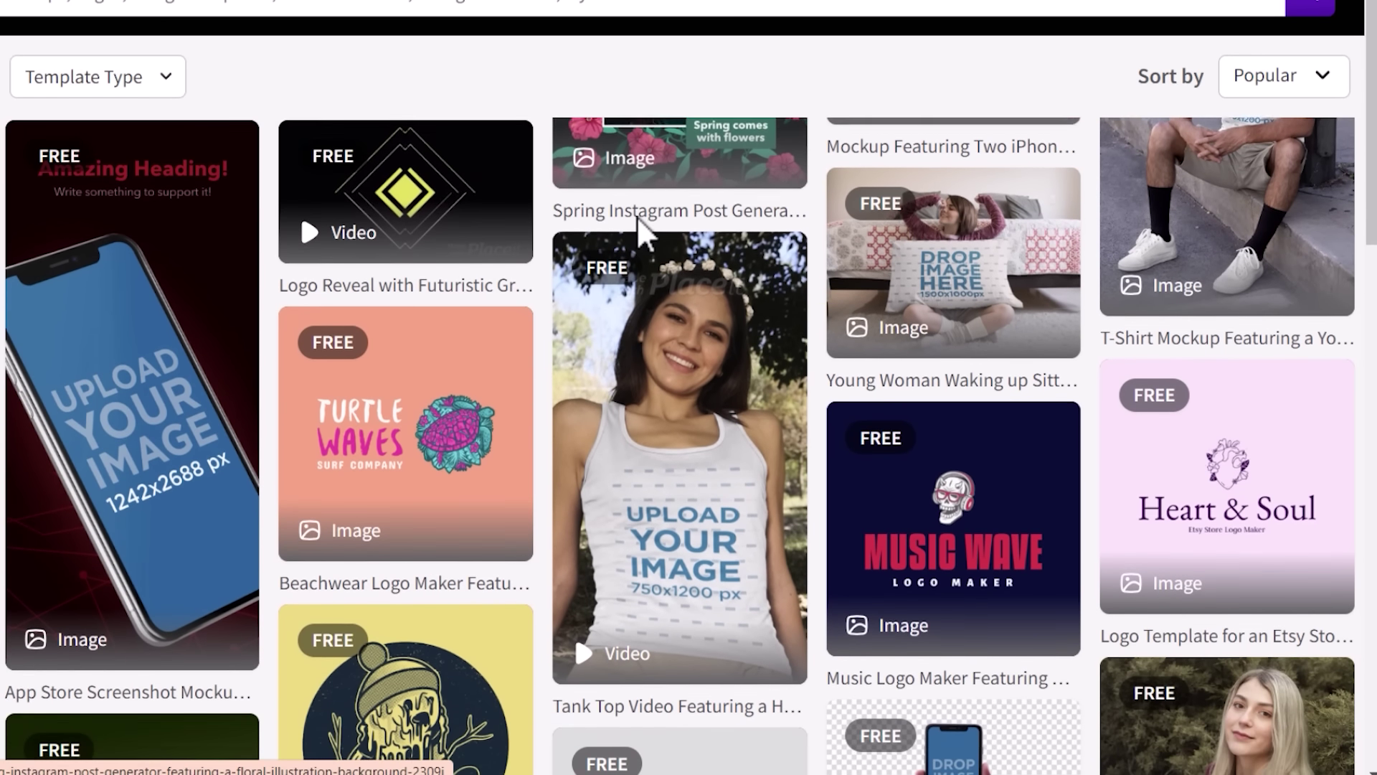
pyautogui.scroll(-2, 636, 215)
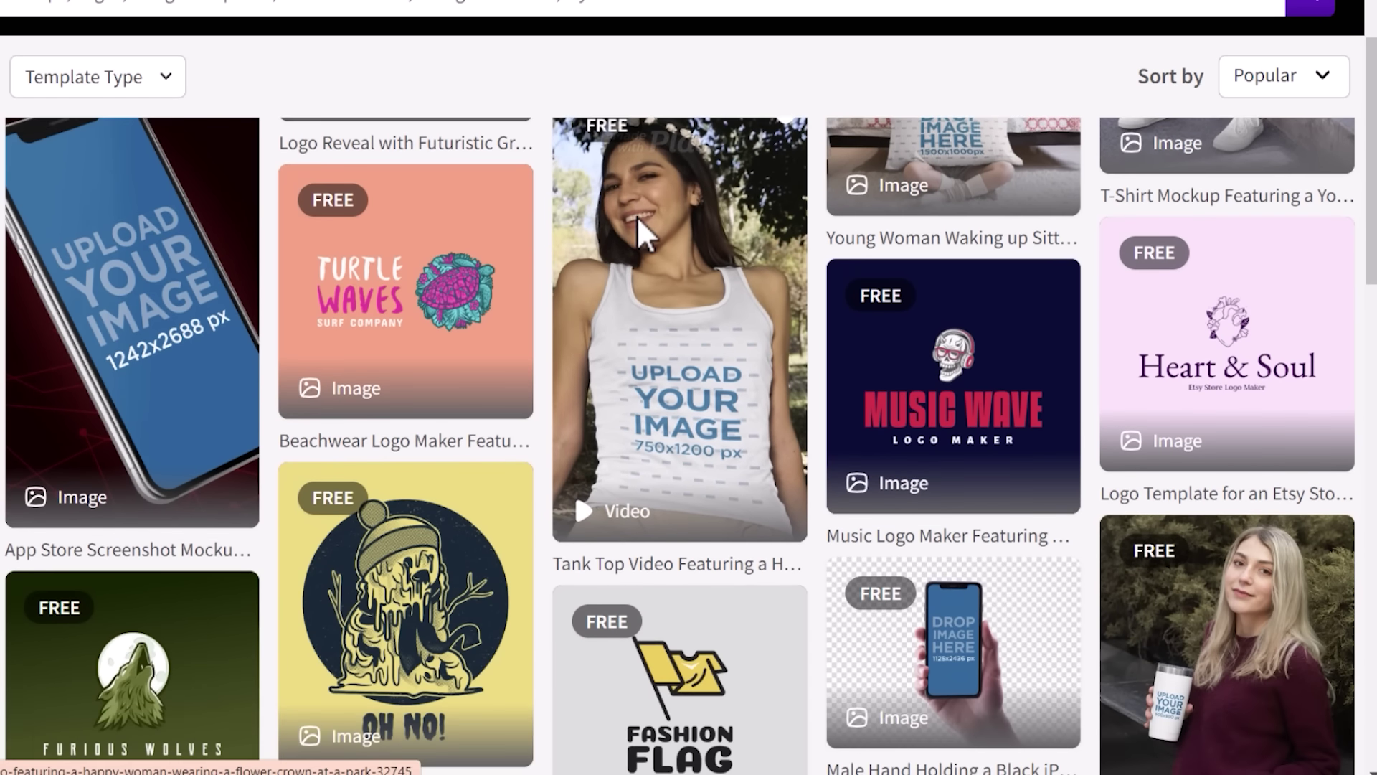
pyautogui.scroll(-3, 637, 216)
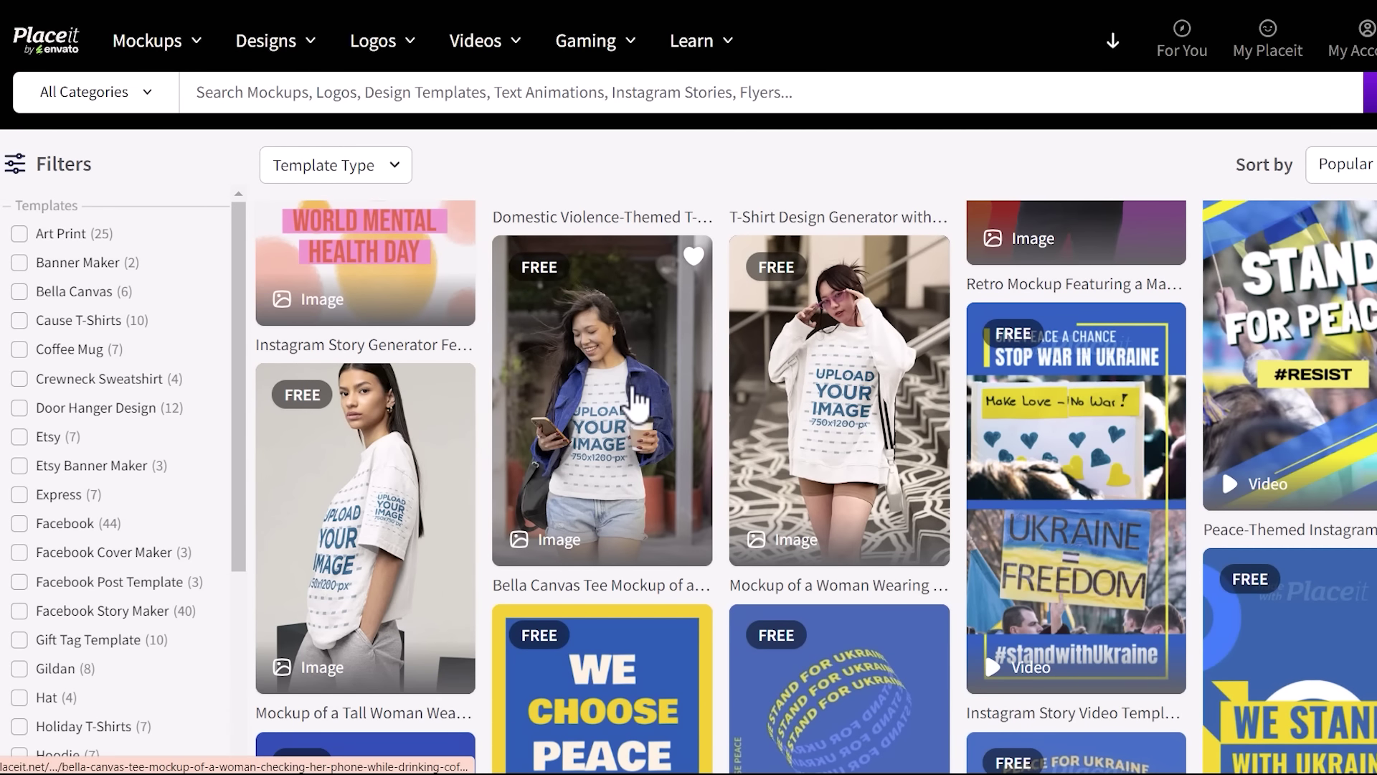
# - Open the free Bella Canvas tee mockup of the woman with a phone and coffee, and set the shirt color to black
pyautogui.click(636, 404)
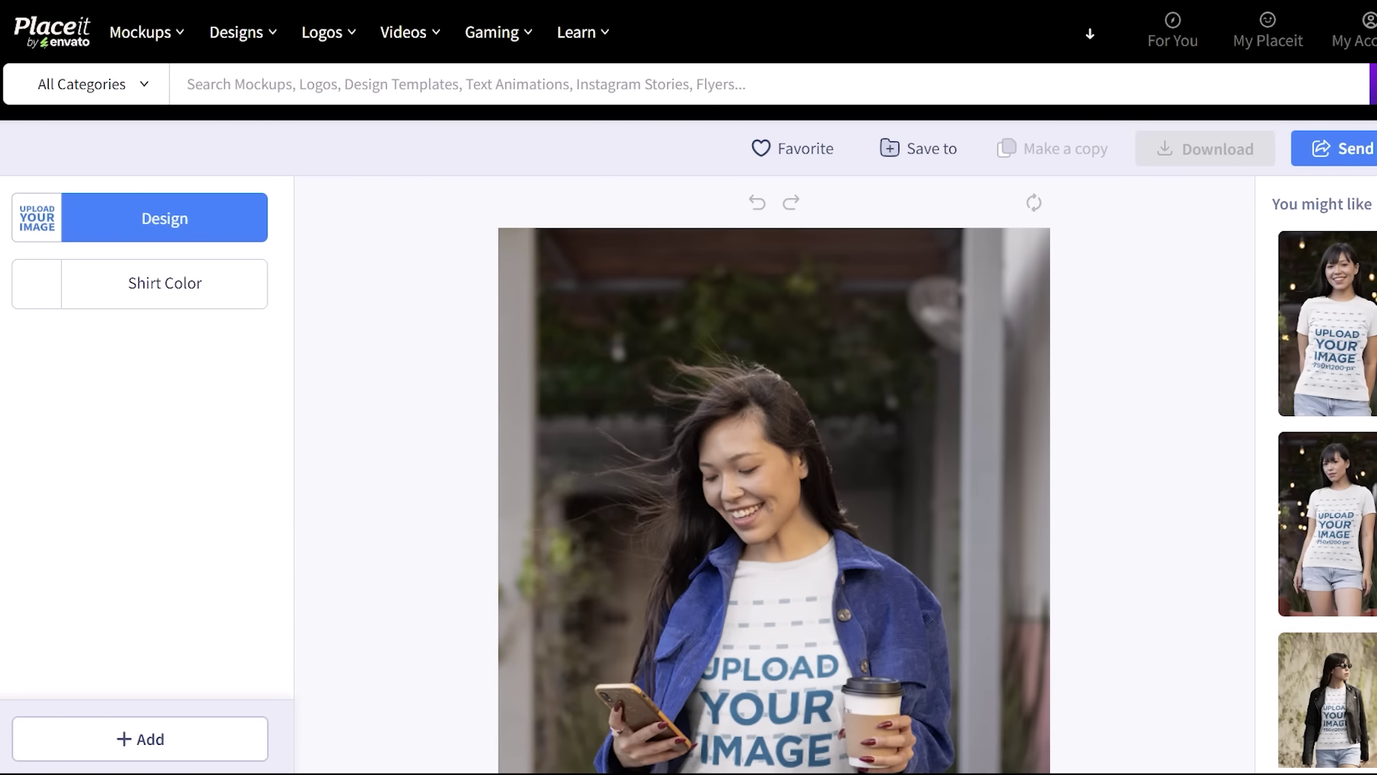
pyautogui.scroll(-2, 689, 387)
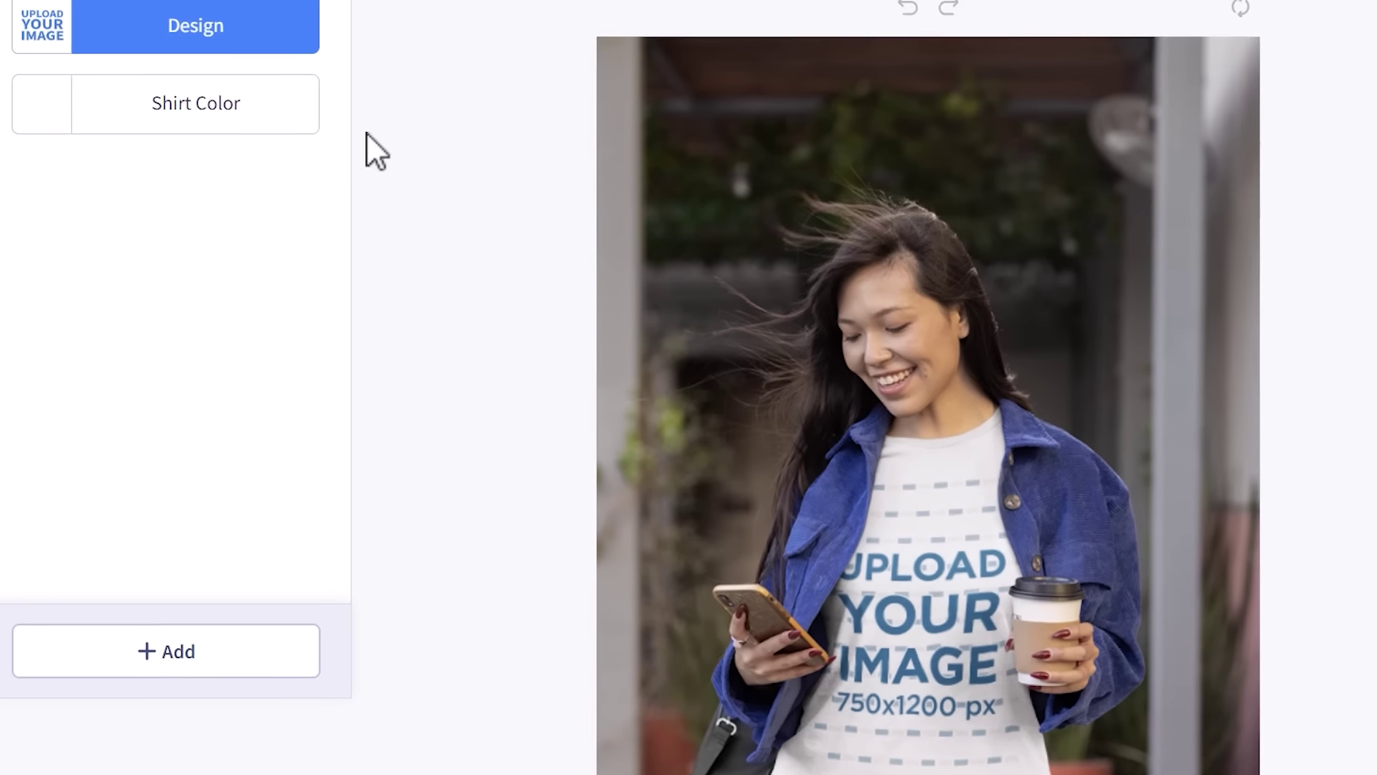
pyautogui.click(79, 123)
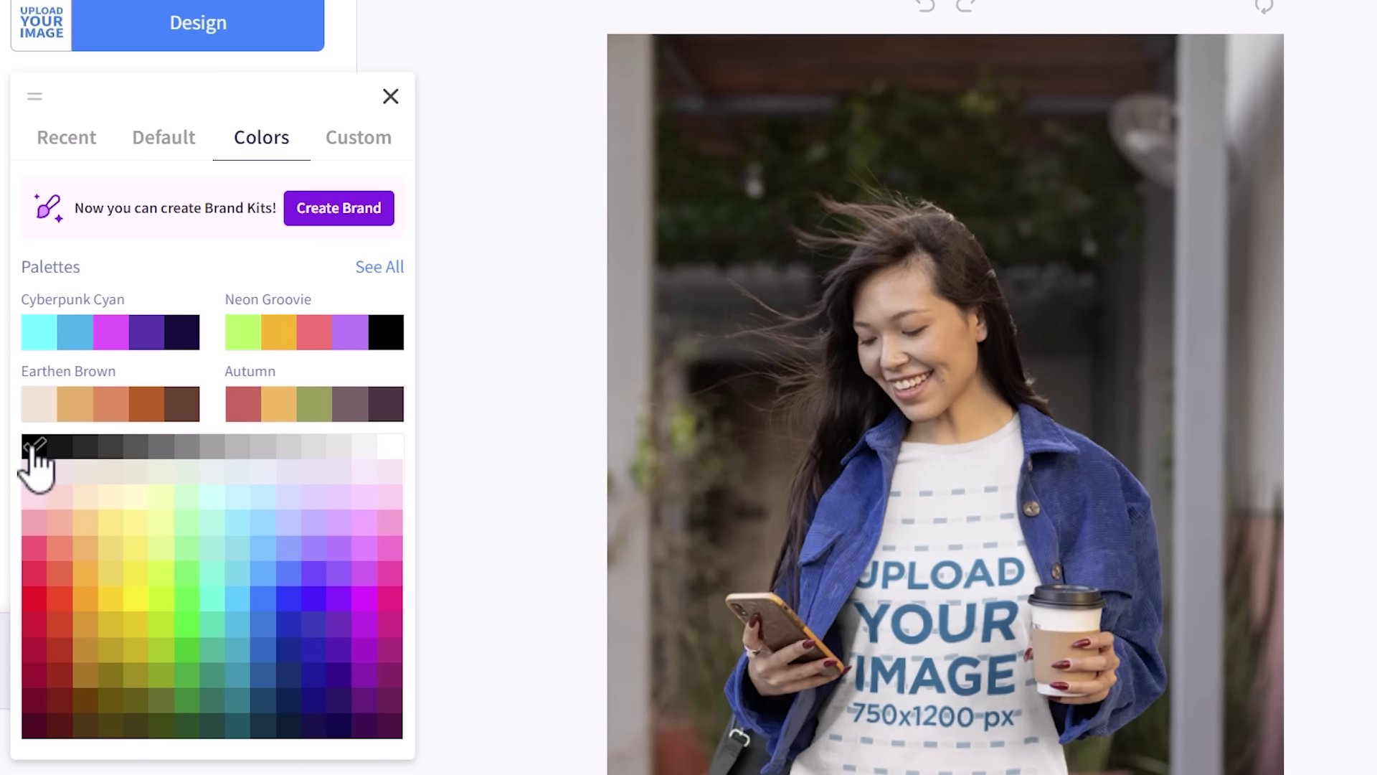
pyautogui.click(35, 450)
pyautogui.click(523, 495)
# - Upload the transparent Death By Decaf design from the device as the shirt's artwork
pyautogui.click(225, 45)
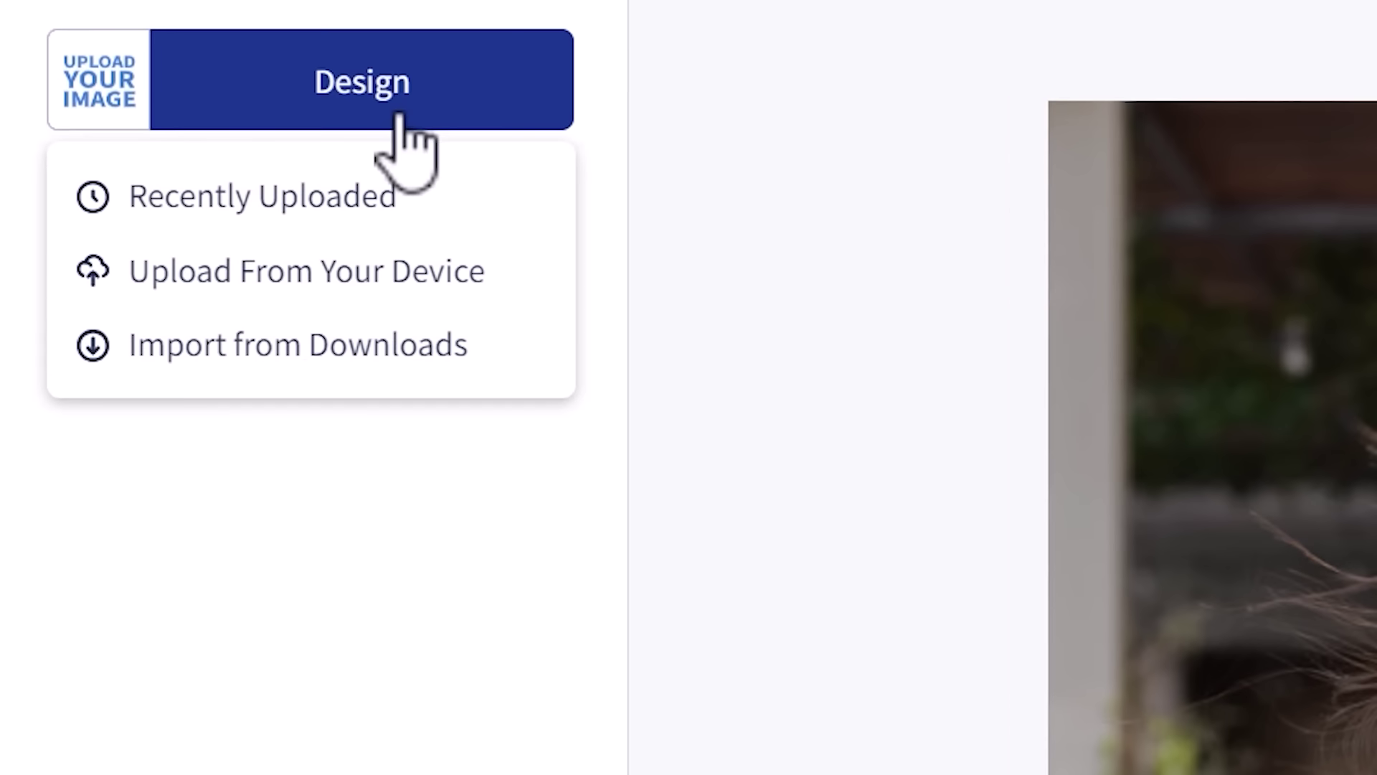
pyautogui.click(362, 267)
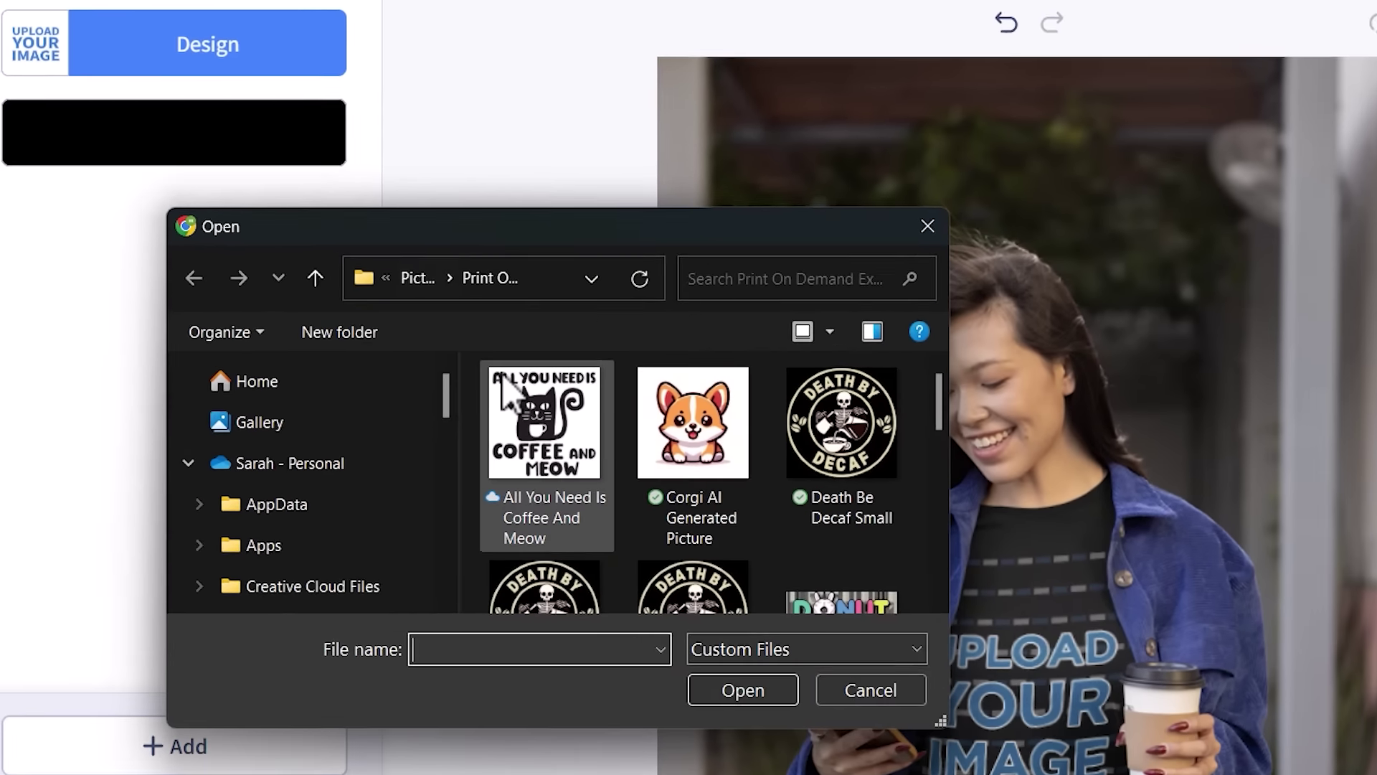
pyautogui.scroll(-2, 502, 377)
pyautogui.click(691, 585)
pyautogui.click(739, 689)
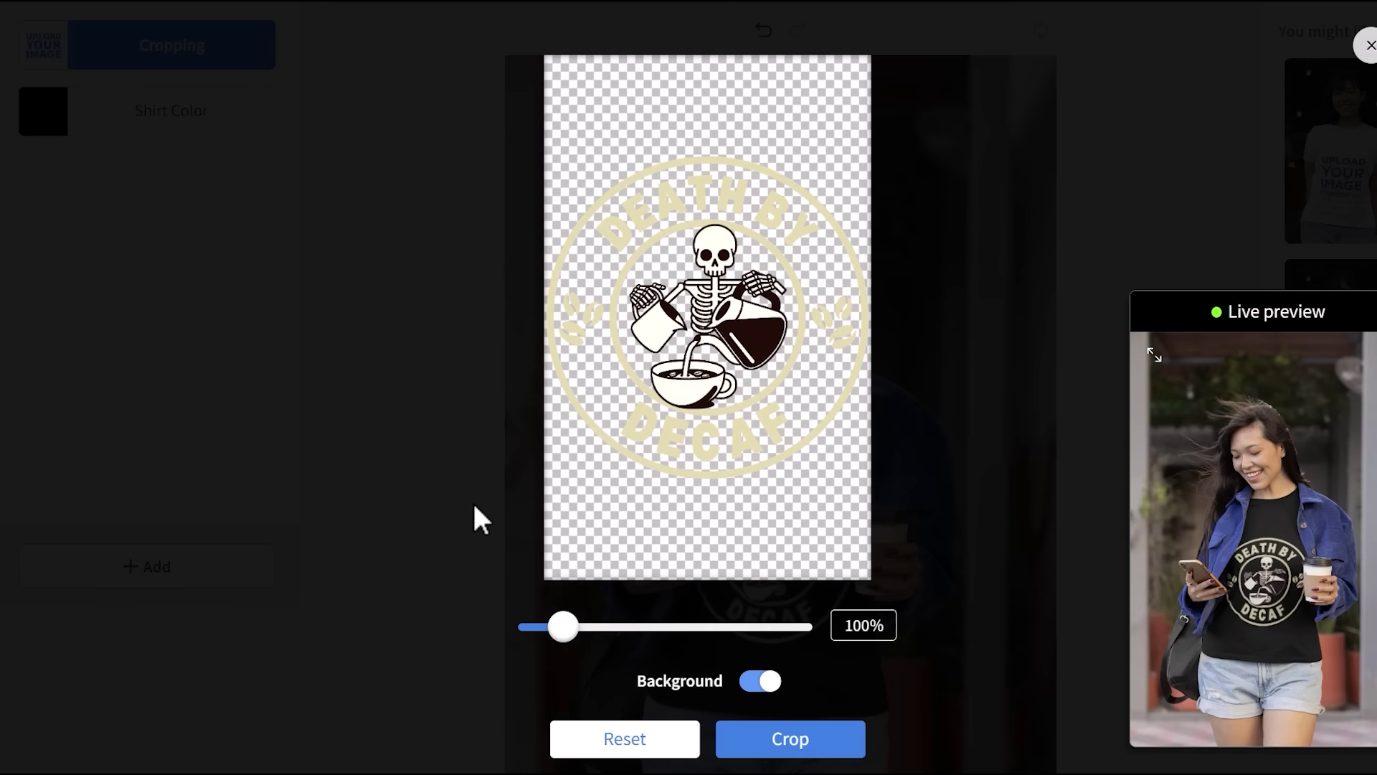
# - Scale the Death By Decaf artwork to 87%, move it up near the top of the print area and apply the crop
pyautogui.moveTo(561, 626); pyautogui.dragTo(549, 625)
pyautogui.moveTo(705, 302); pyautogui.dragTo(705, 263)
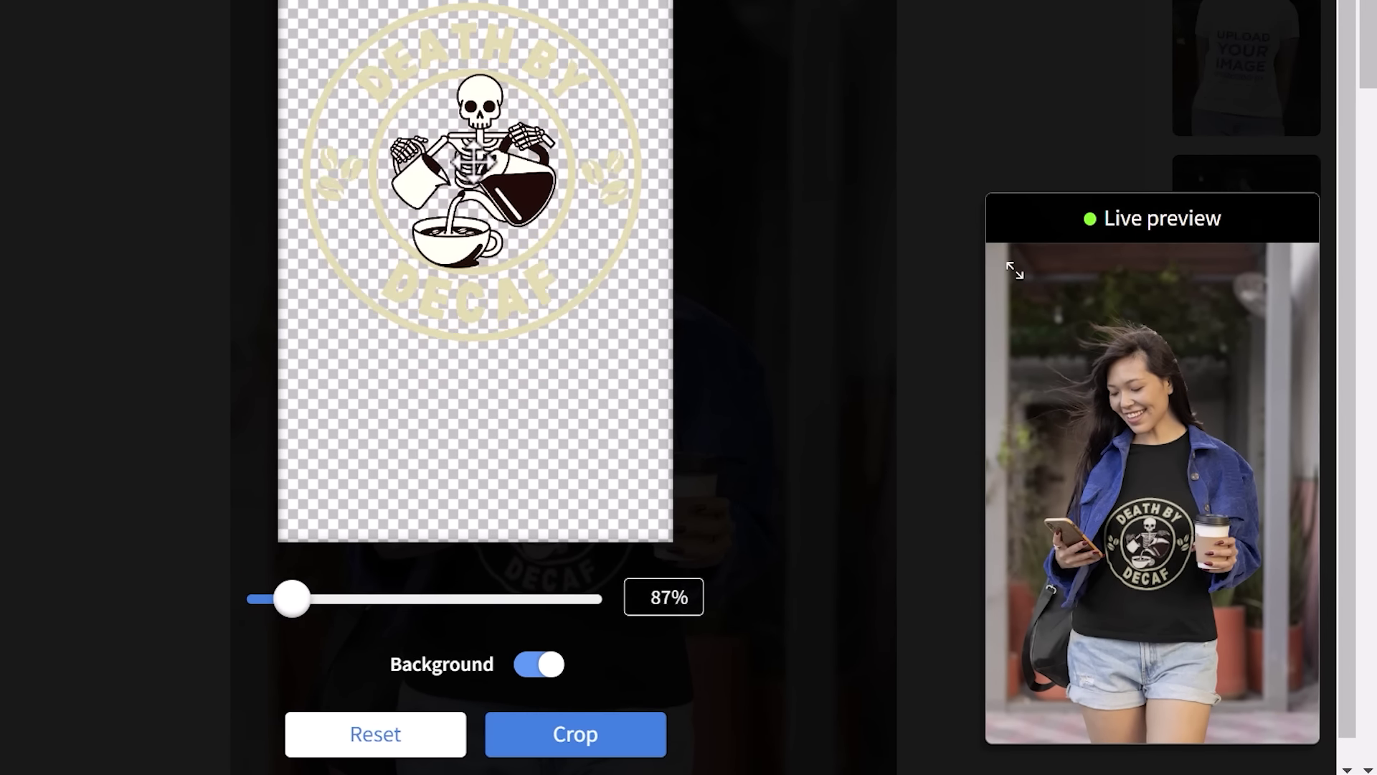
pyautogui.moveTo(474, 165); pyautogui.dragTo(470, 84)
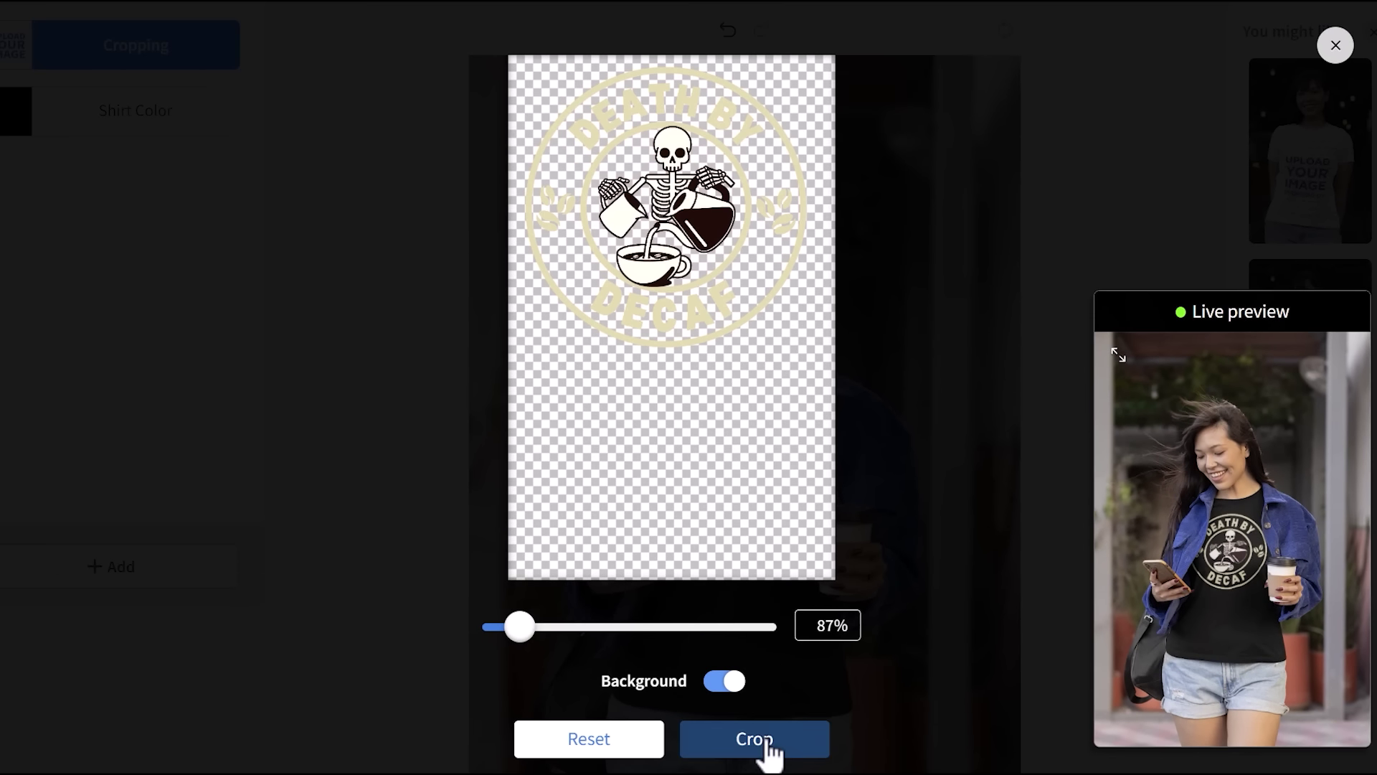
pyautogui.click(766, 742)
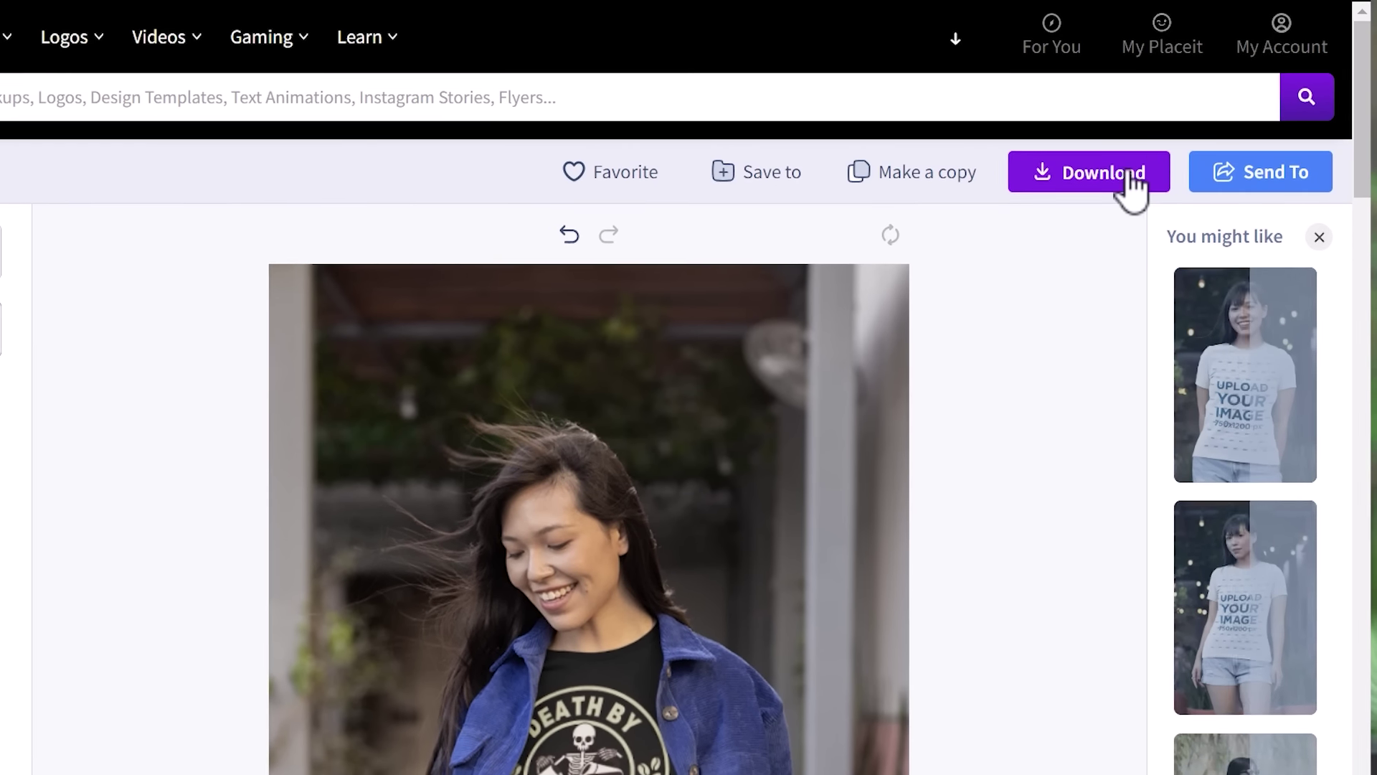
# - Download the finished Death By Decaf T-shirt mockup image
pyautogui.click(1025, 186)
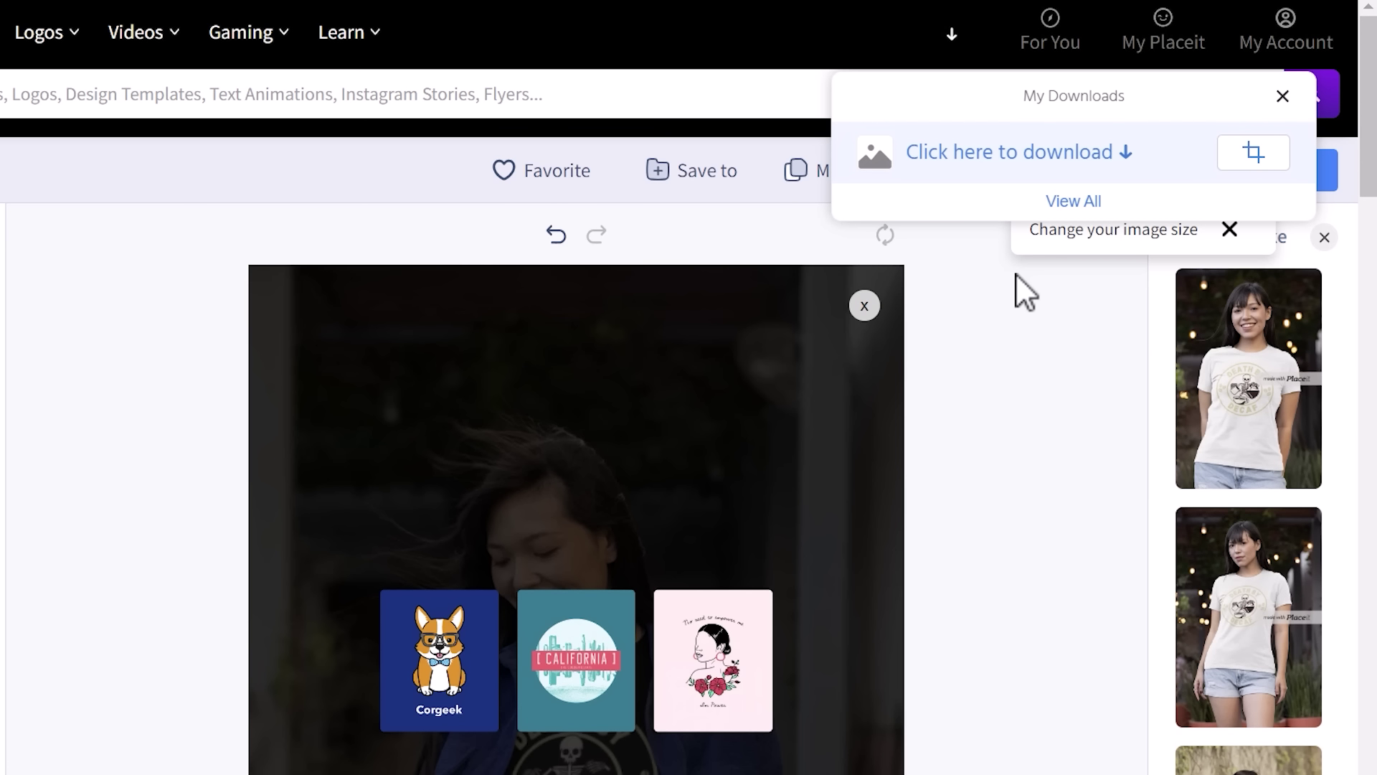
pyautogui.click(1047, 153)
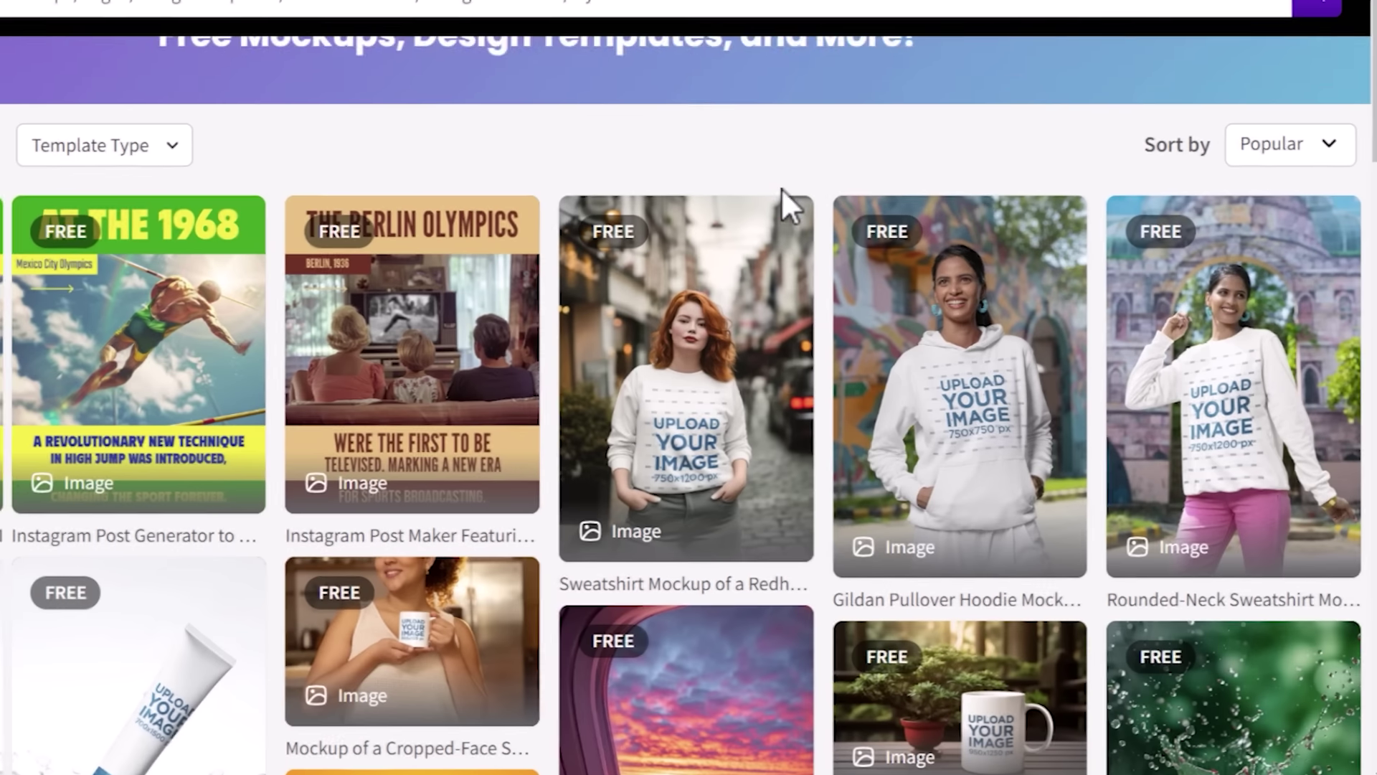
# - Browse the free Placeit templates for other usable apparel and mug mockups
pyautogui.scroll(-2, 778, 188)
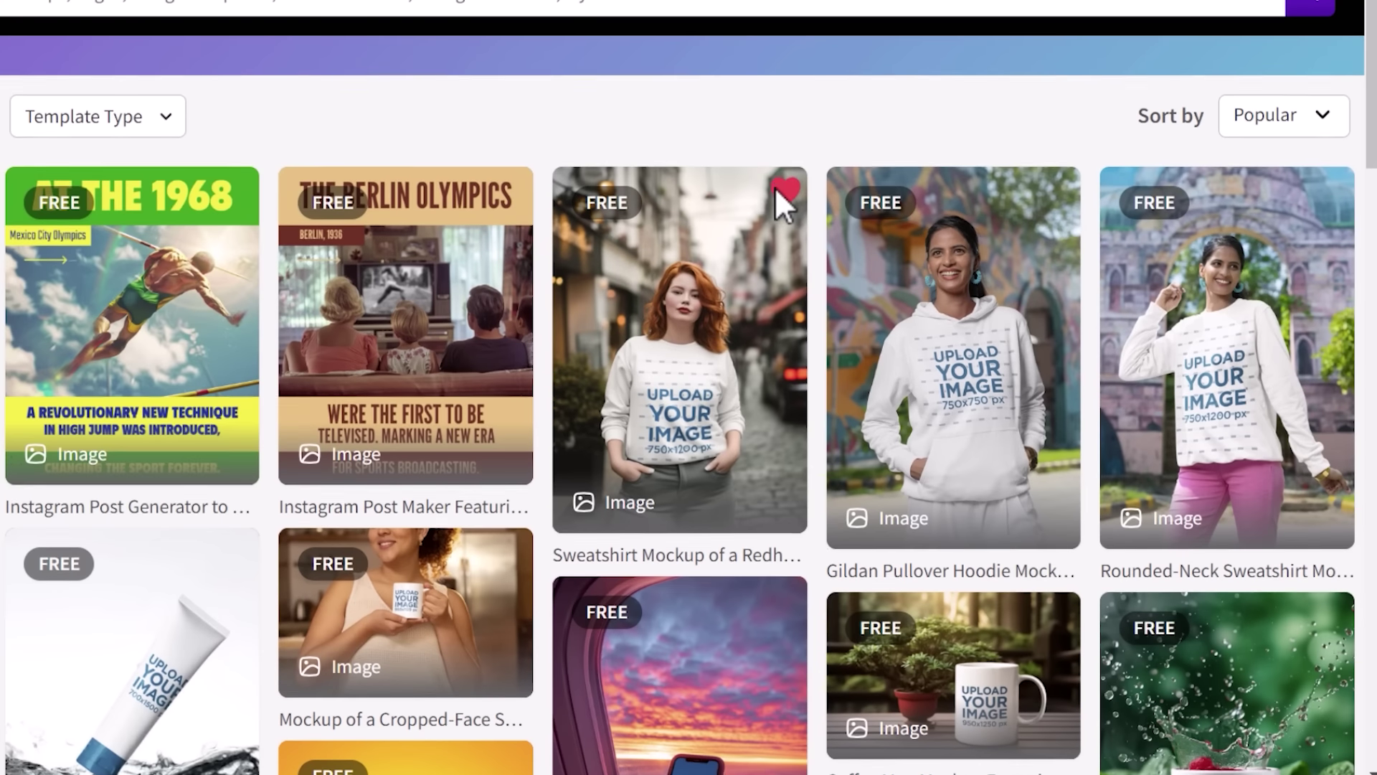
pyautogui.scroll(-3, 775, 187)
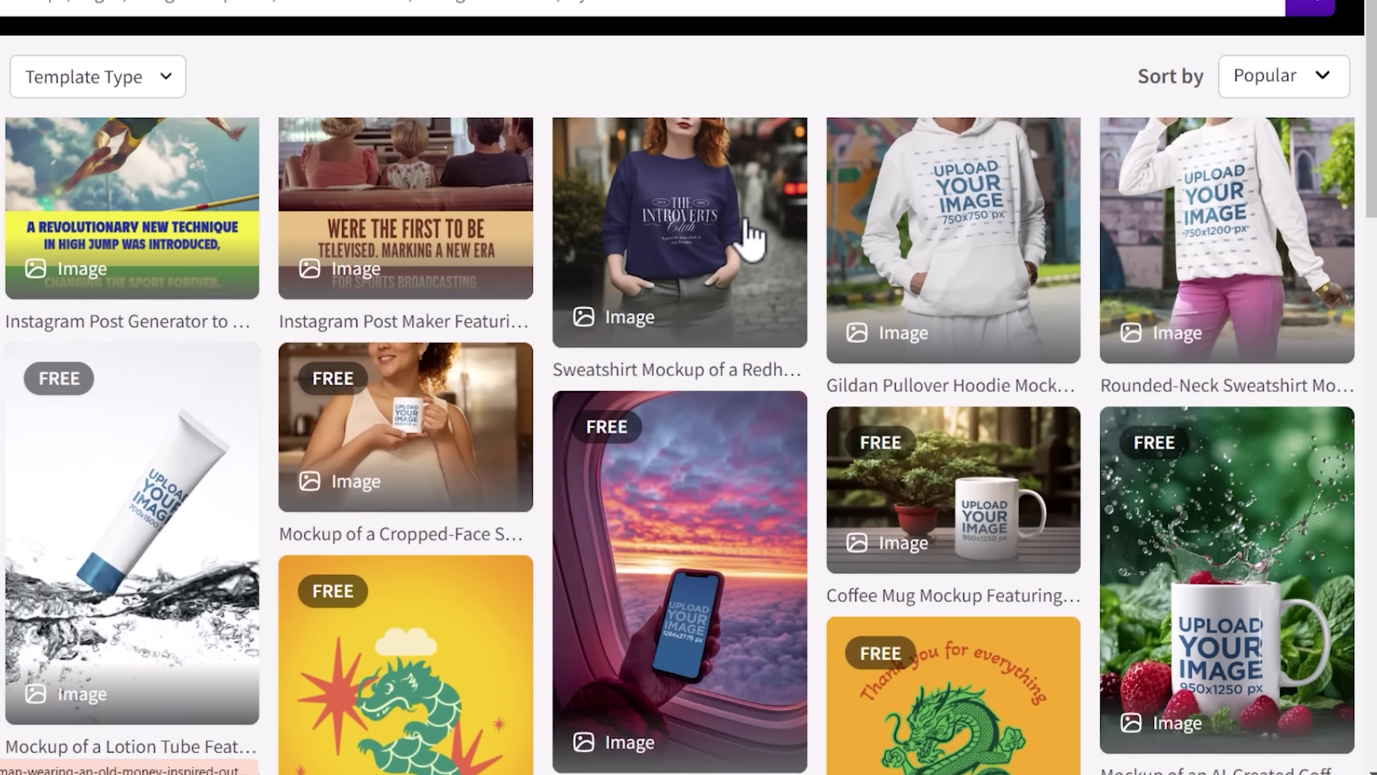
pyautogui.scroll(-3, 750, 241)
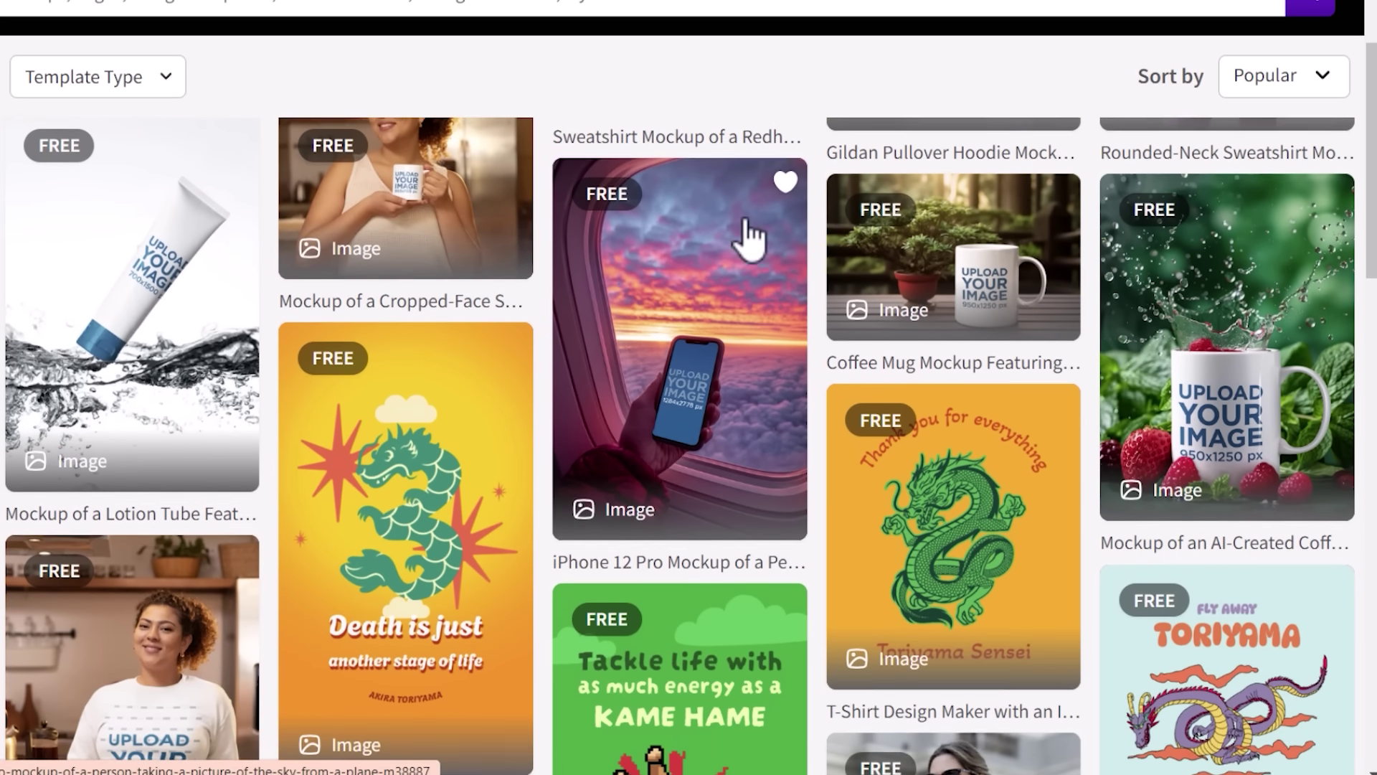
pyautogui.scroll(-3, 746, 230)
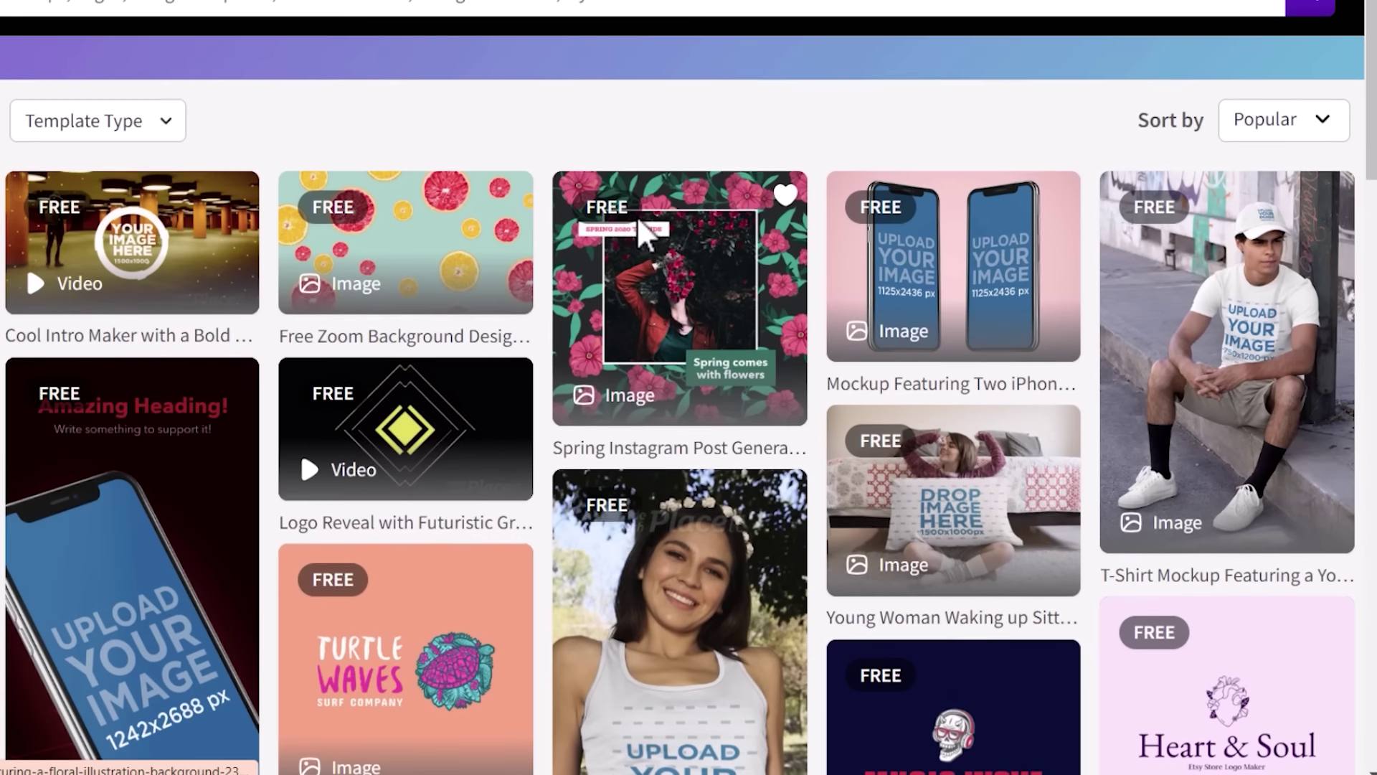
pyautogui.scroll(-2, 637, 216)
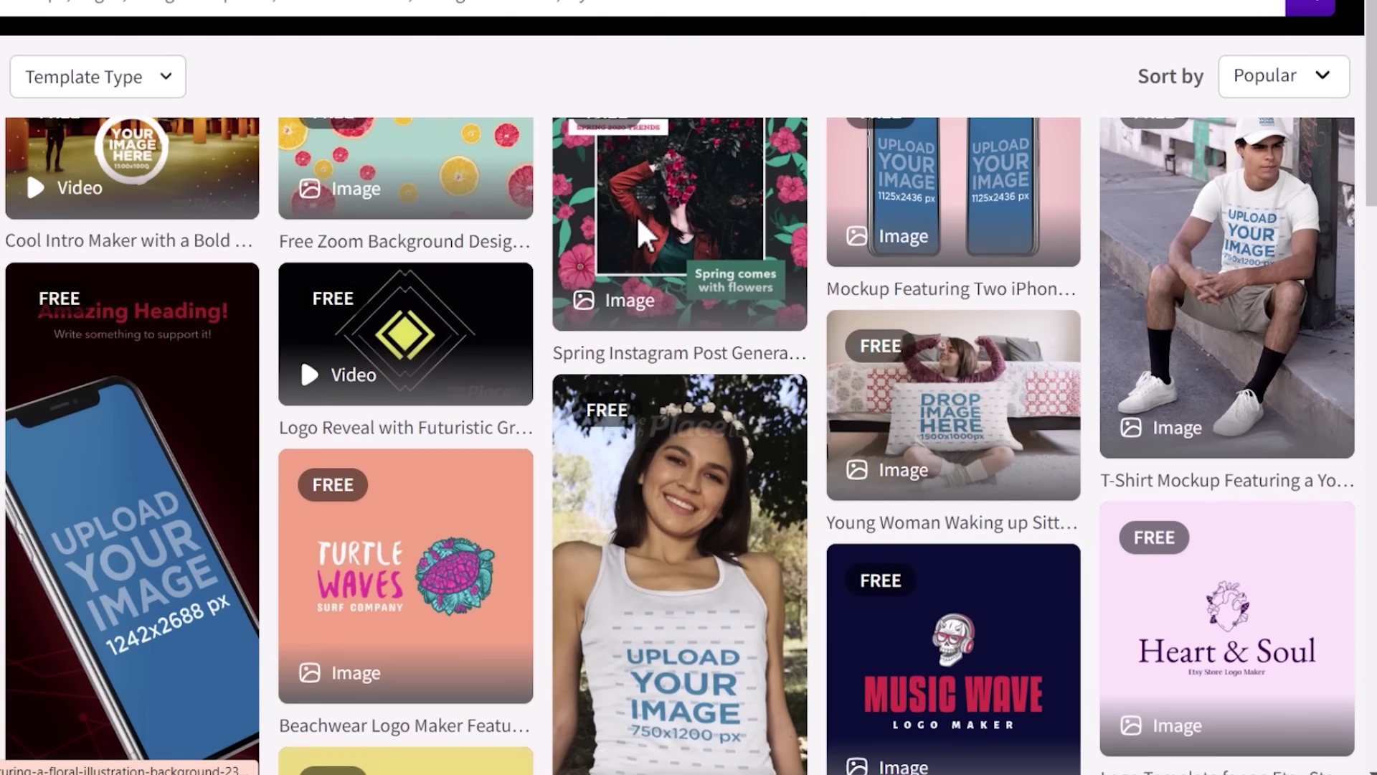
pyautogui.scroll(-2, 637, 216)
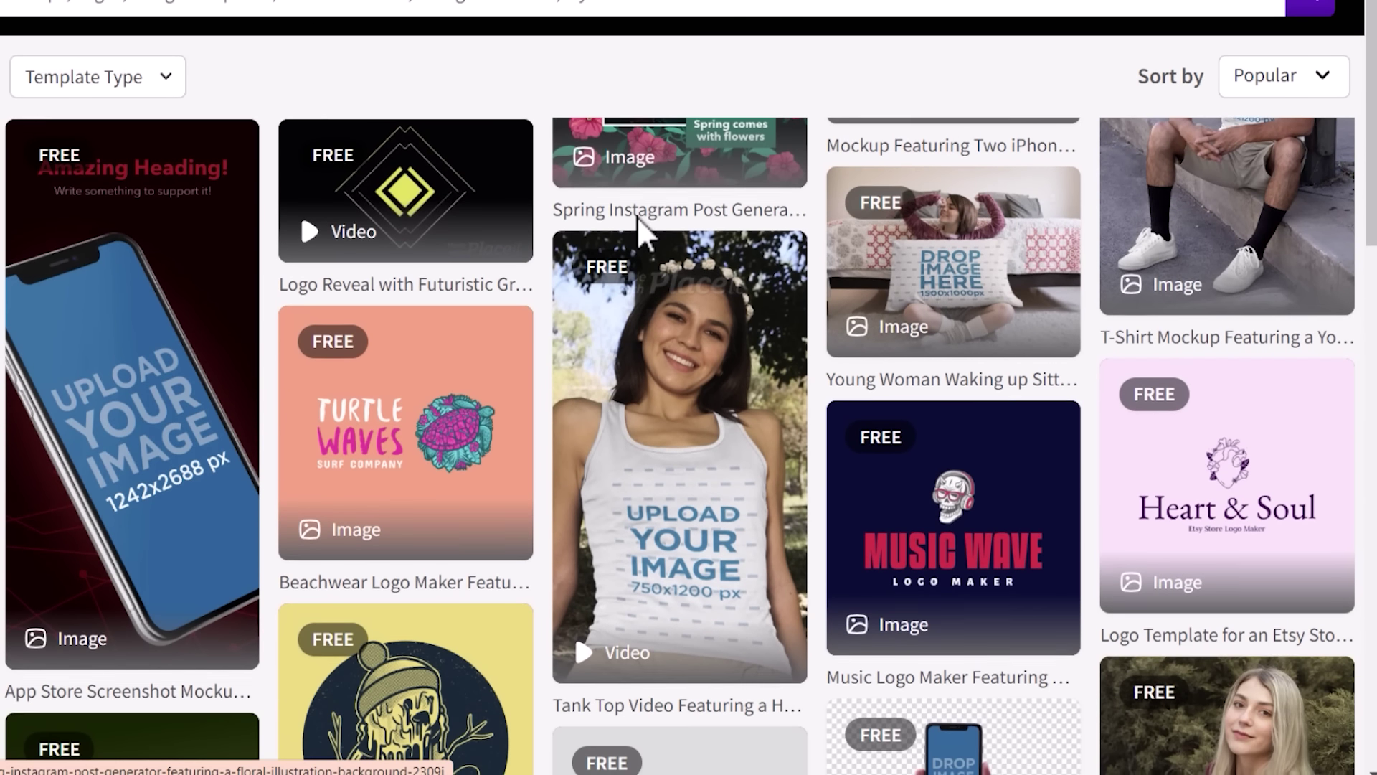
pyautogui.scroll(-2, 637, 217)
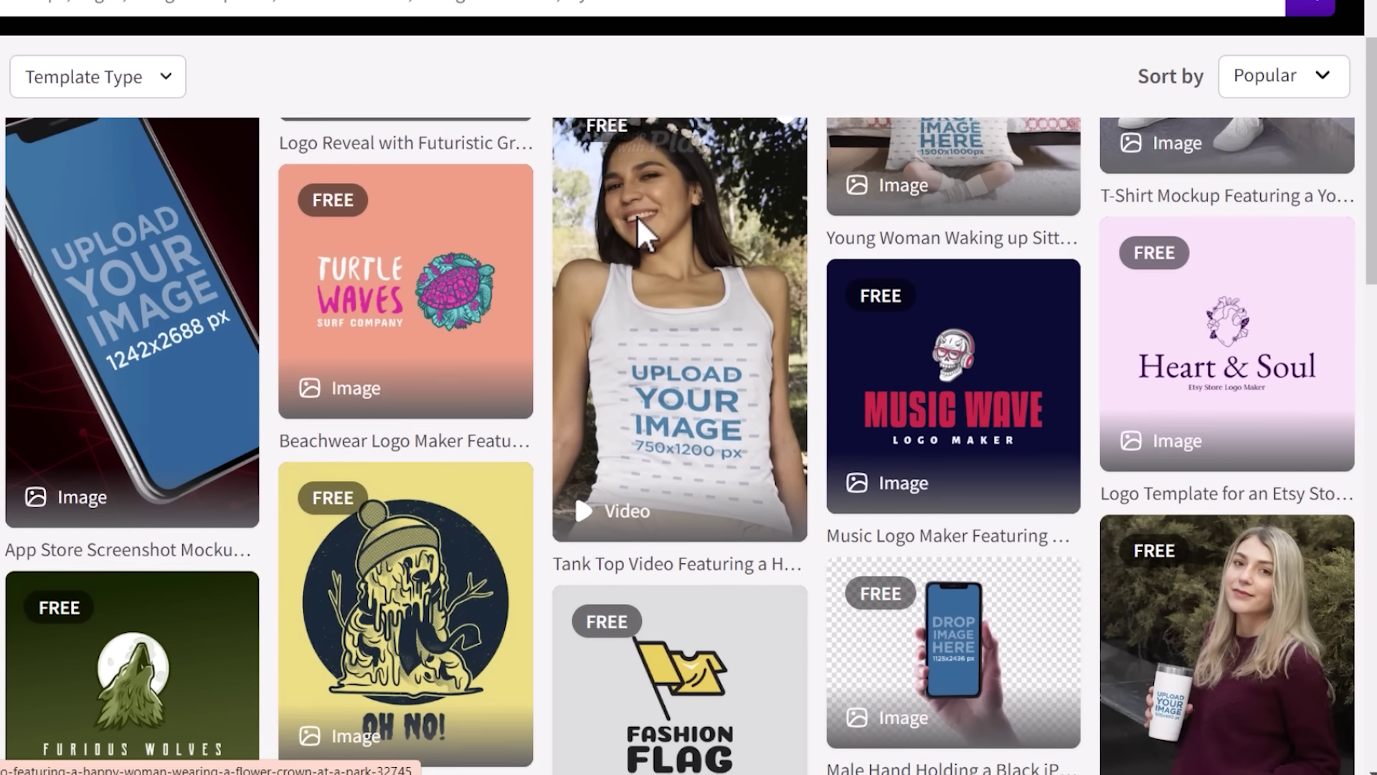
pyautogui.scroll(-2, 637, 216)
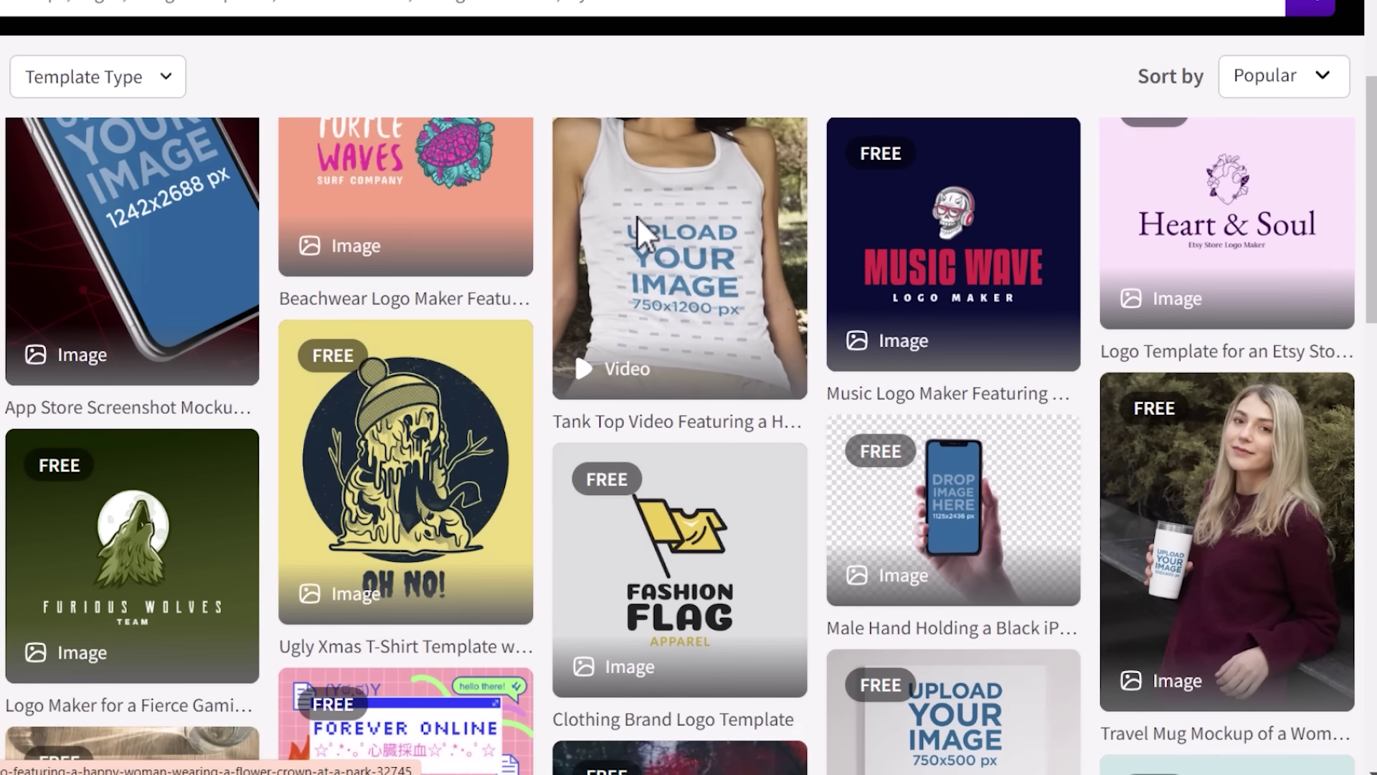
pyautogui.scroll(-1, 637, 217)
pyautogui.scroll(-1, 637, 217)
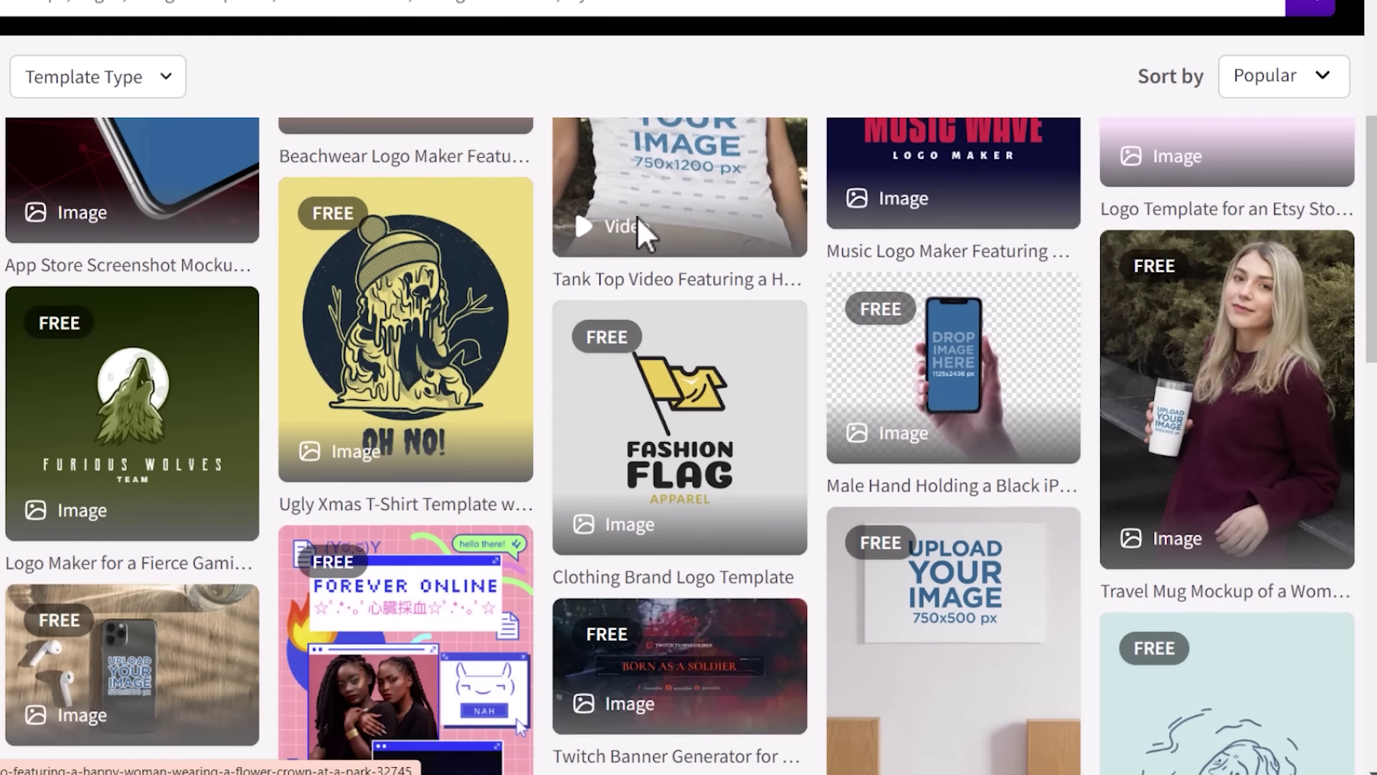
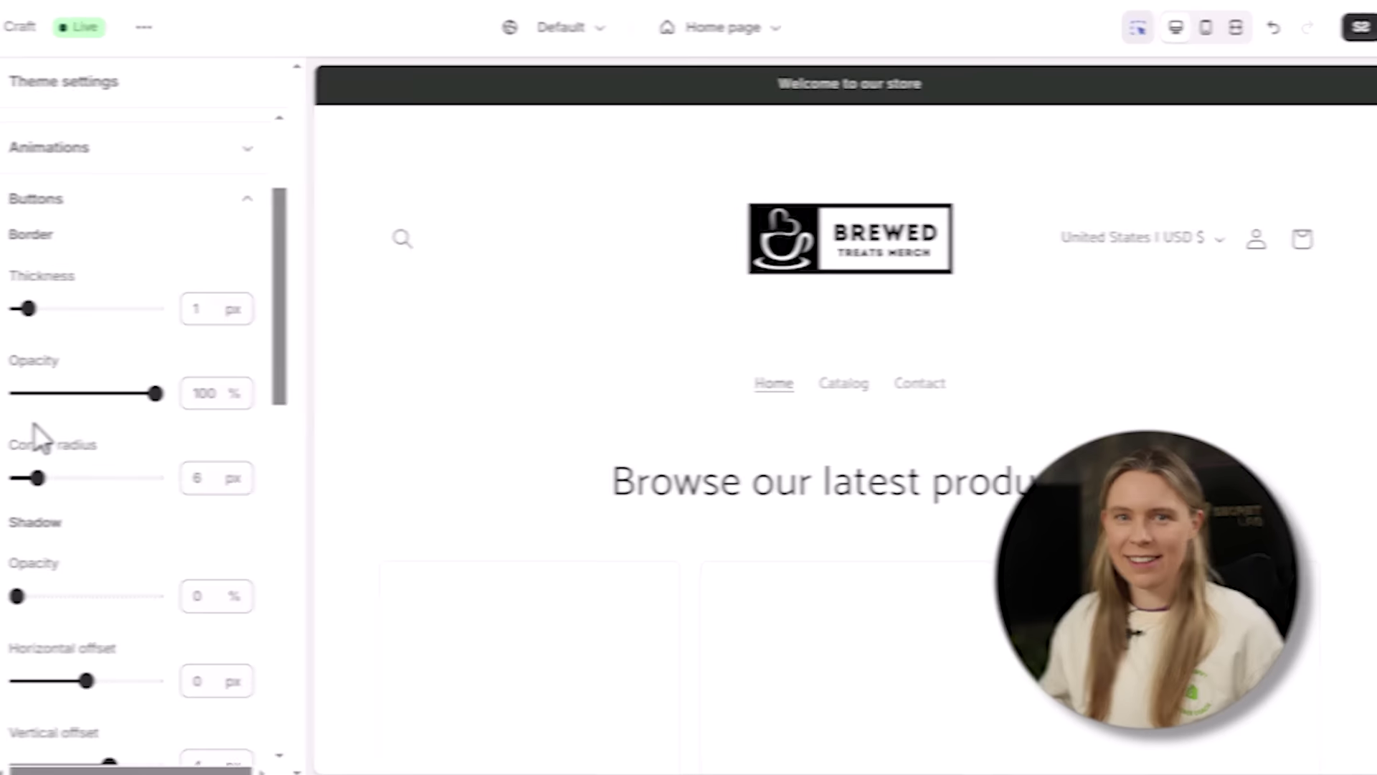
pyautogui.click(258, 201)
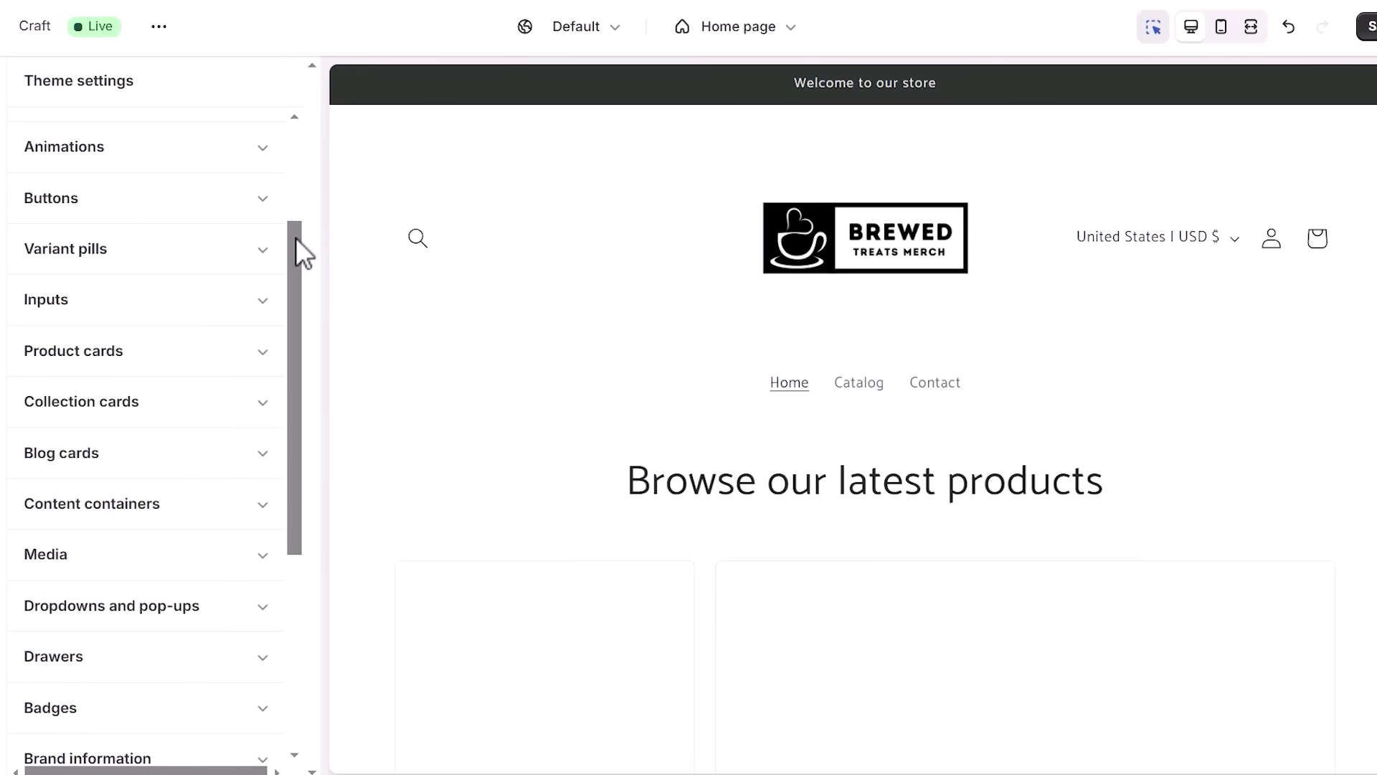
pyautogui.moveTo(295, 238); pyautogui.dragTo(291, 471)
pyautogui.click(257, 444)
pyautogui.scroll(-1, 291, 470)
pyautogui.tripleClick(145, 406)
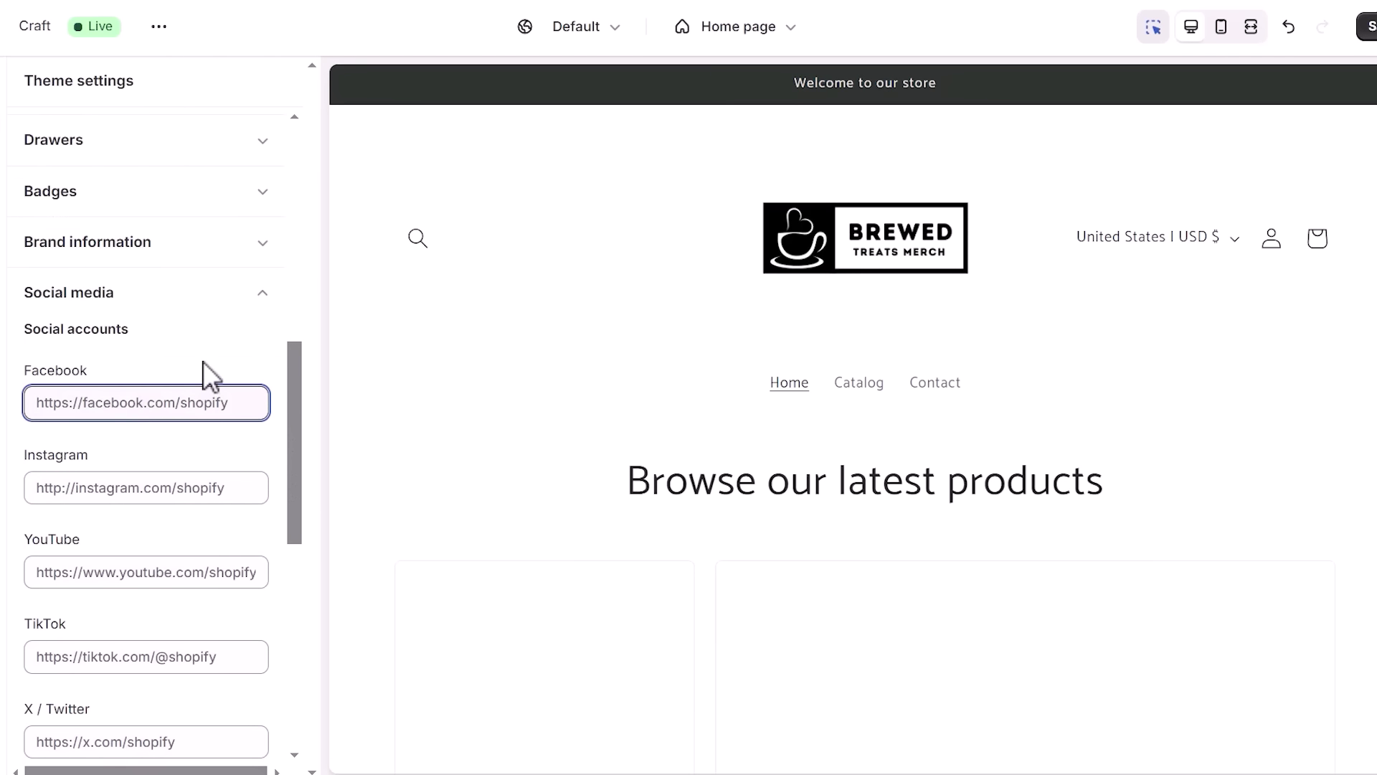
pyautogui.write('https://face')
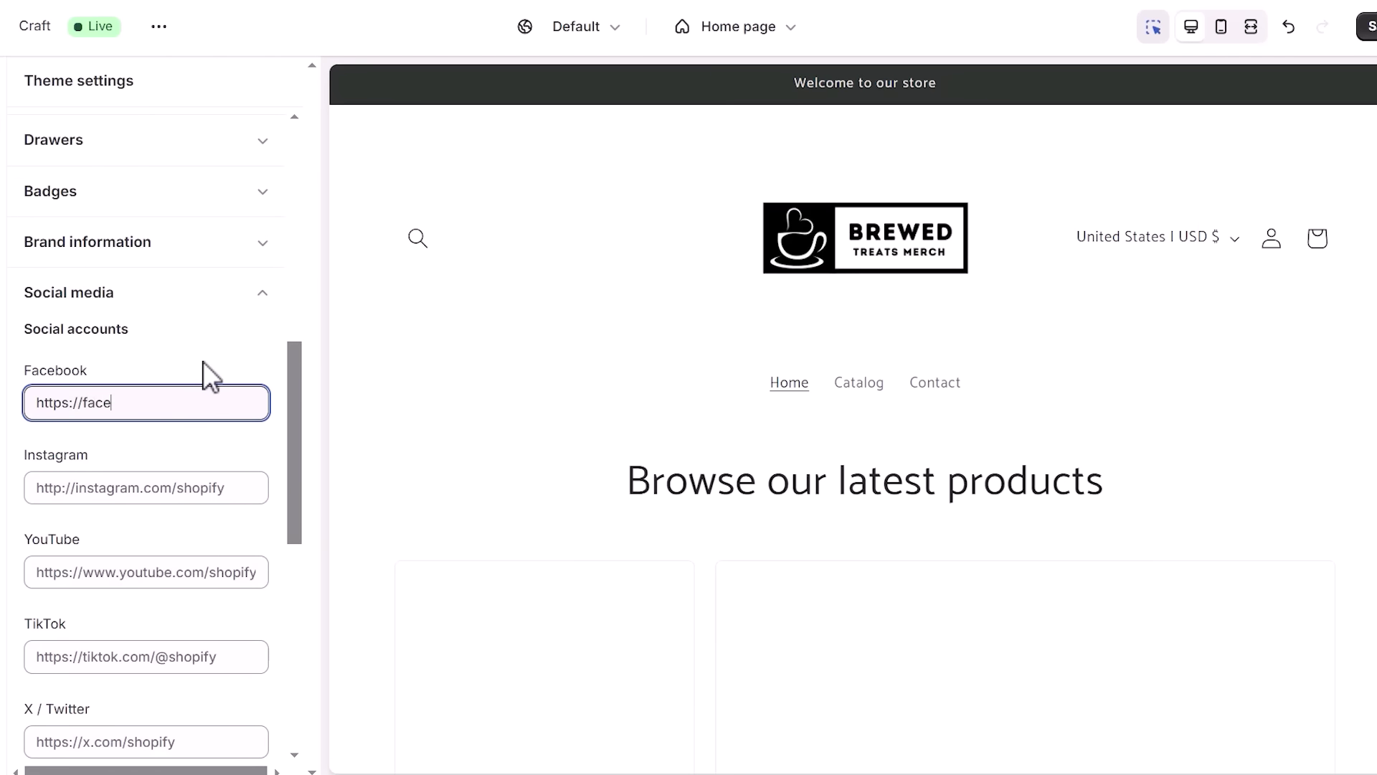
pyautogui.write('book.com/br')
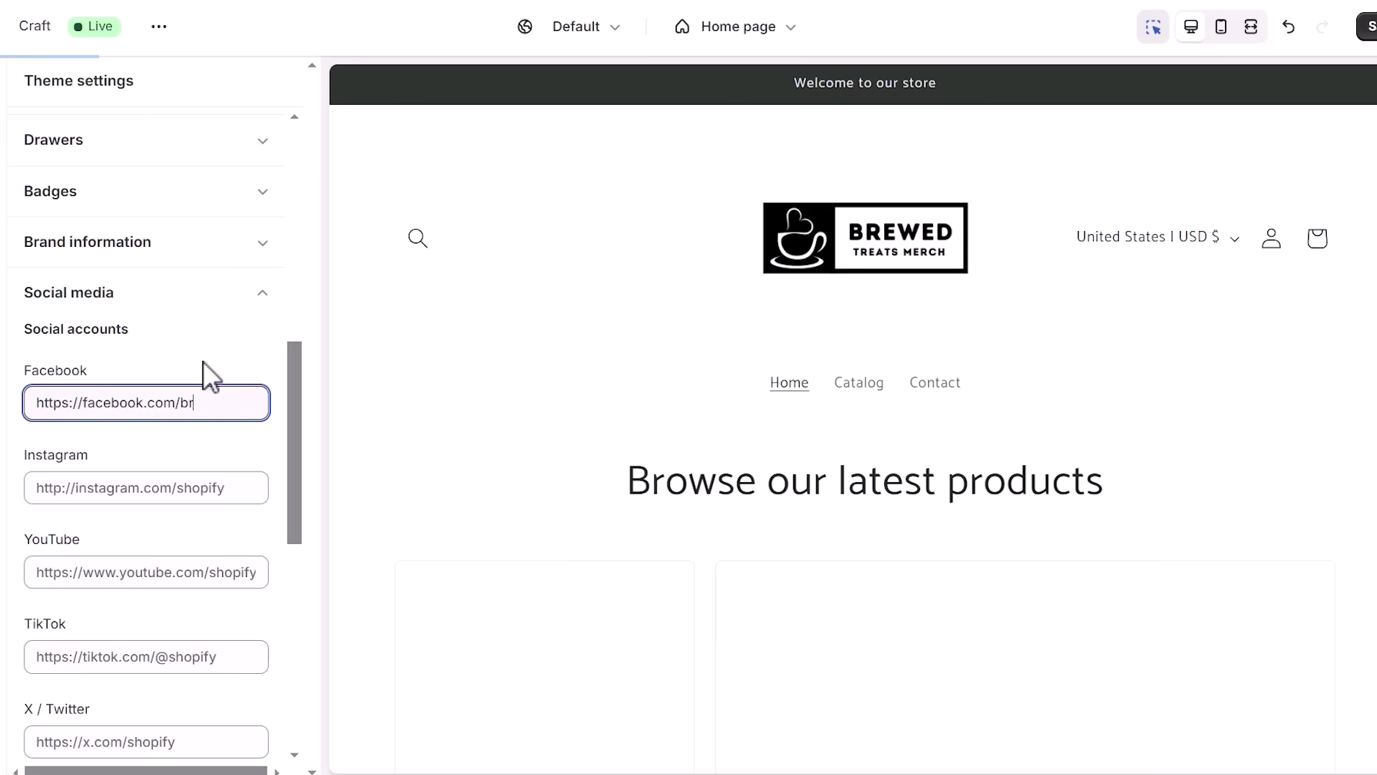
pyautogui.write('ewedtreats')
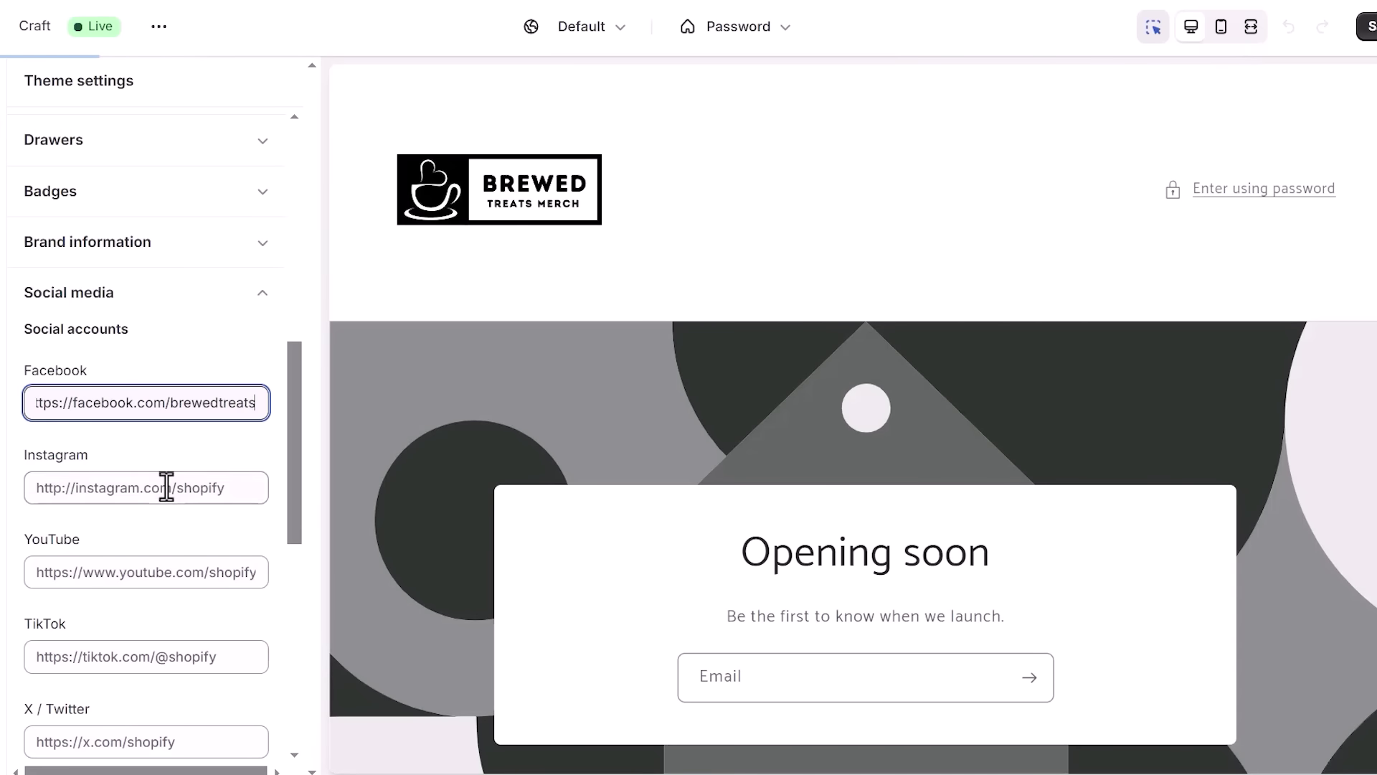
pyautogui.click(165, 488)
pyautogui.write('https://i')
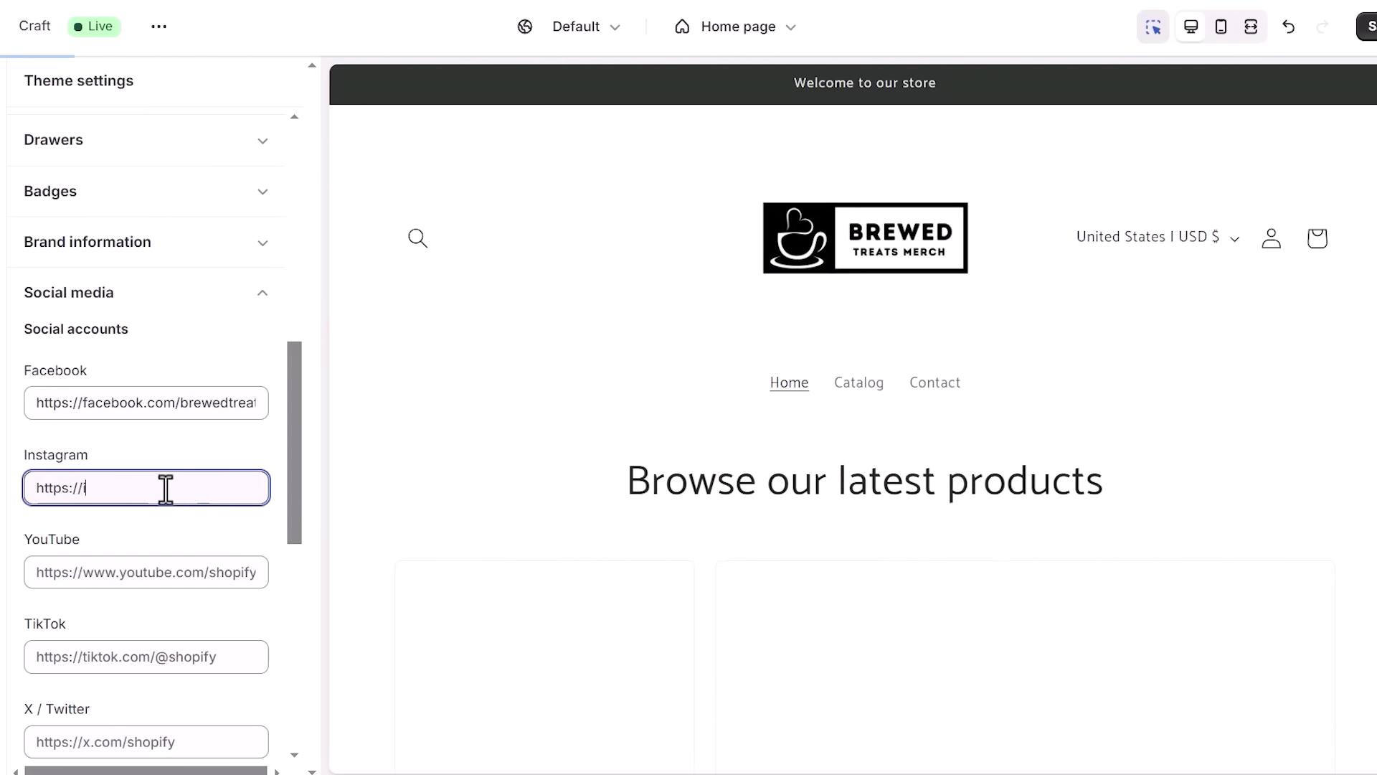
pyautogui.write('nstagram.com/brewedtreats')
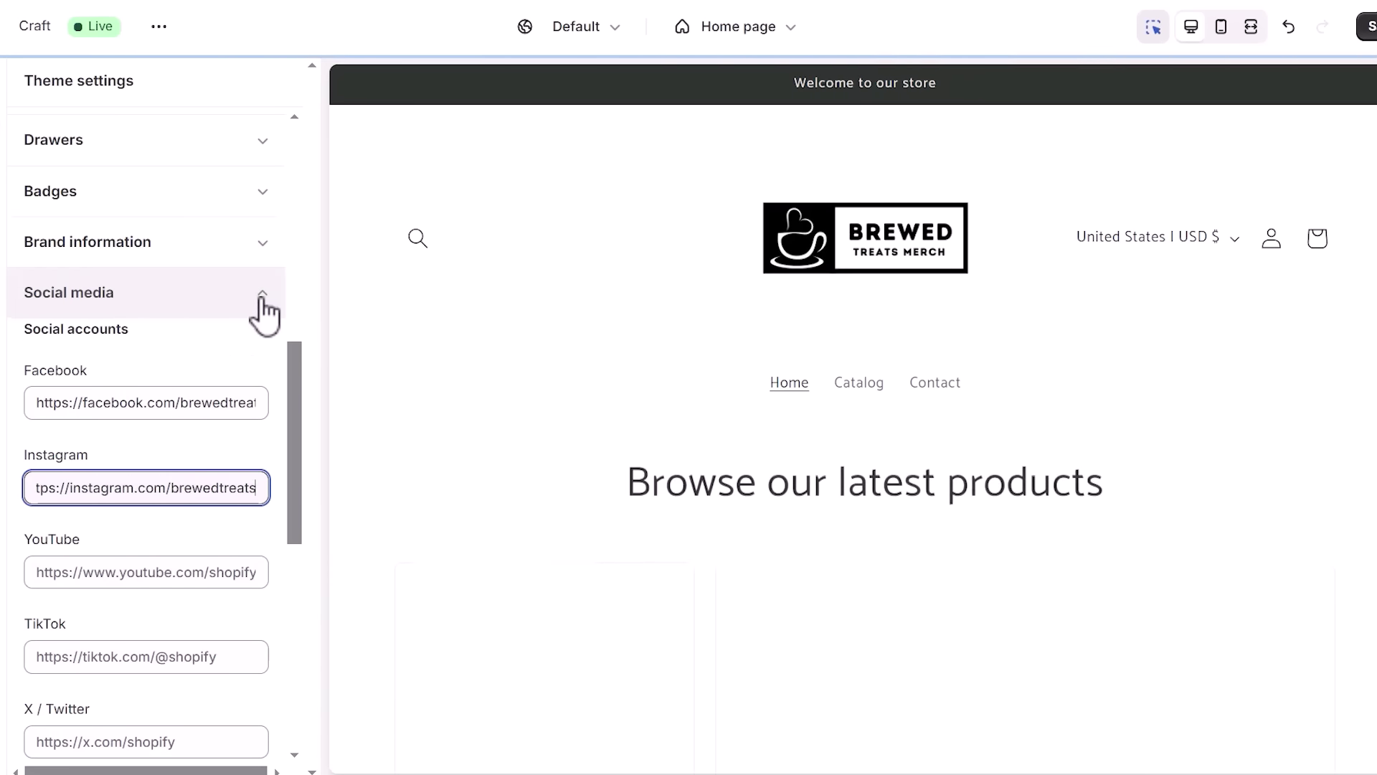
pyautogui.click(261, 294)
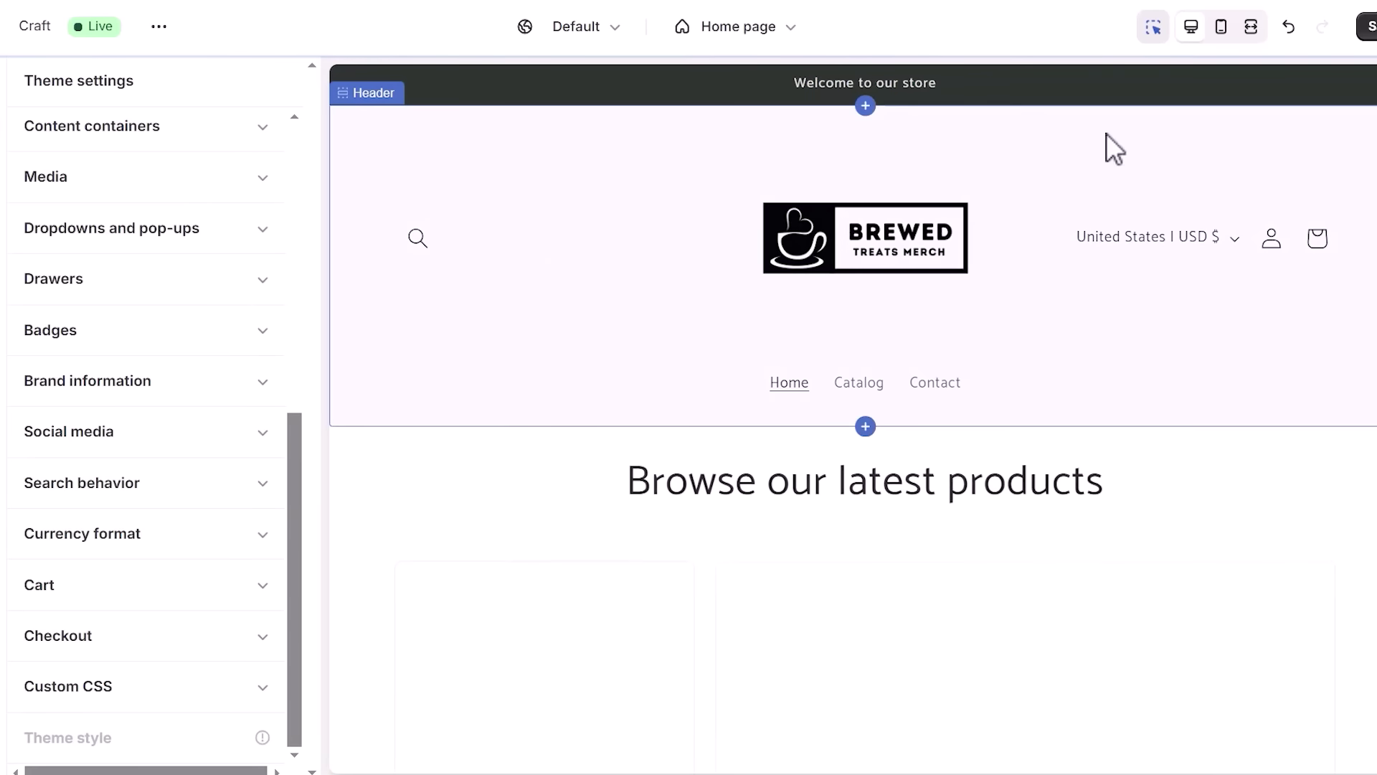
# - Use the Brewed_Treats_Logo image as the checkout's custom logo and set its size to Large
pyautogui.scroll(-10, 854, 430)
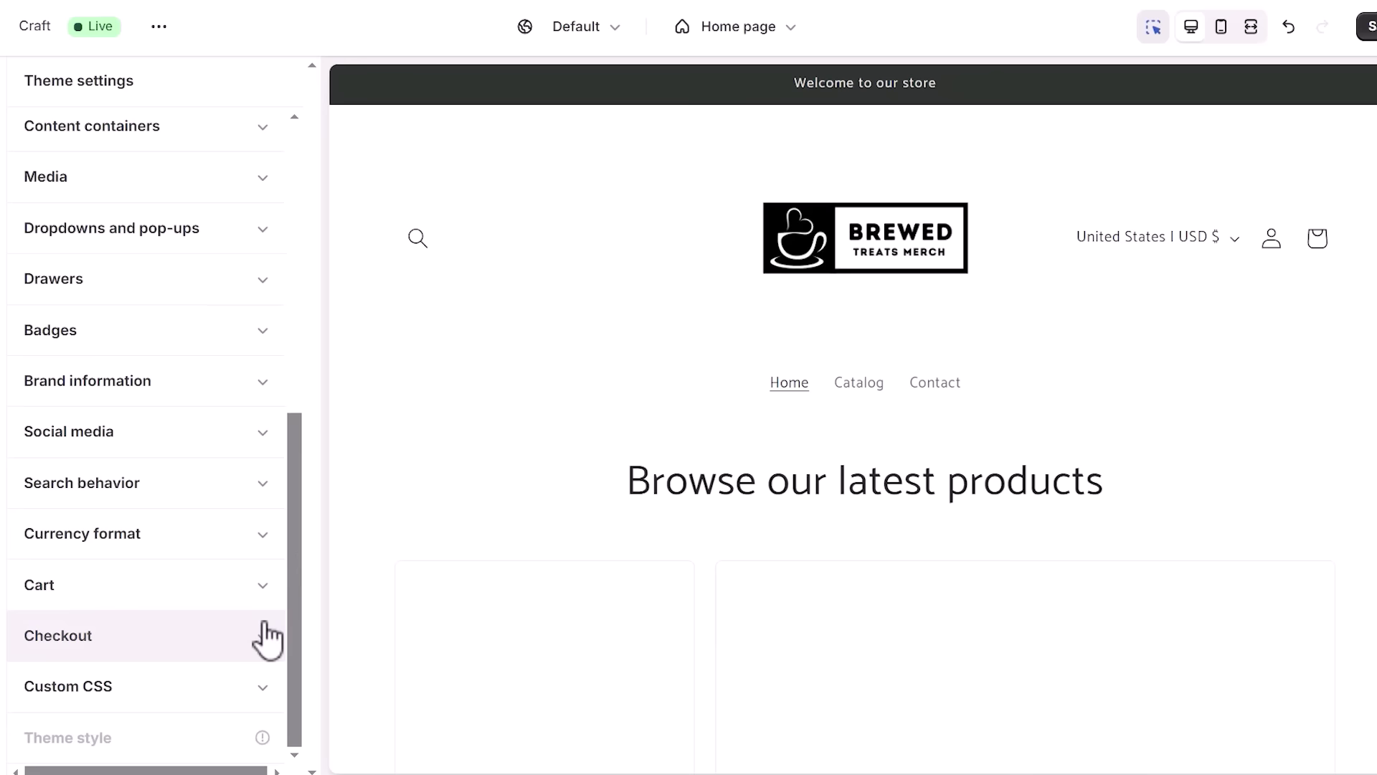
pyautogui.click(261, 635)
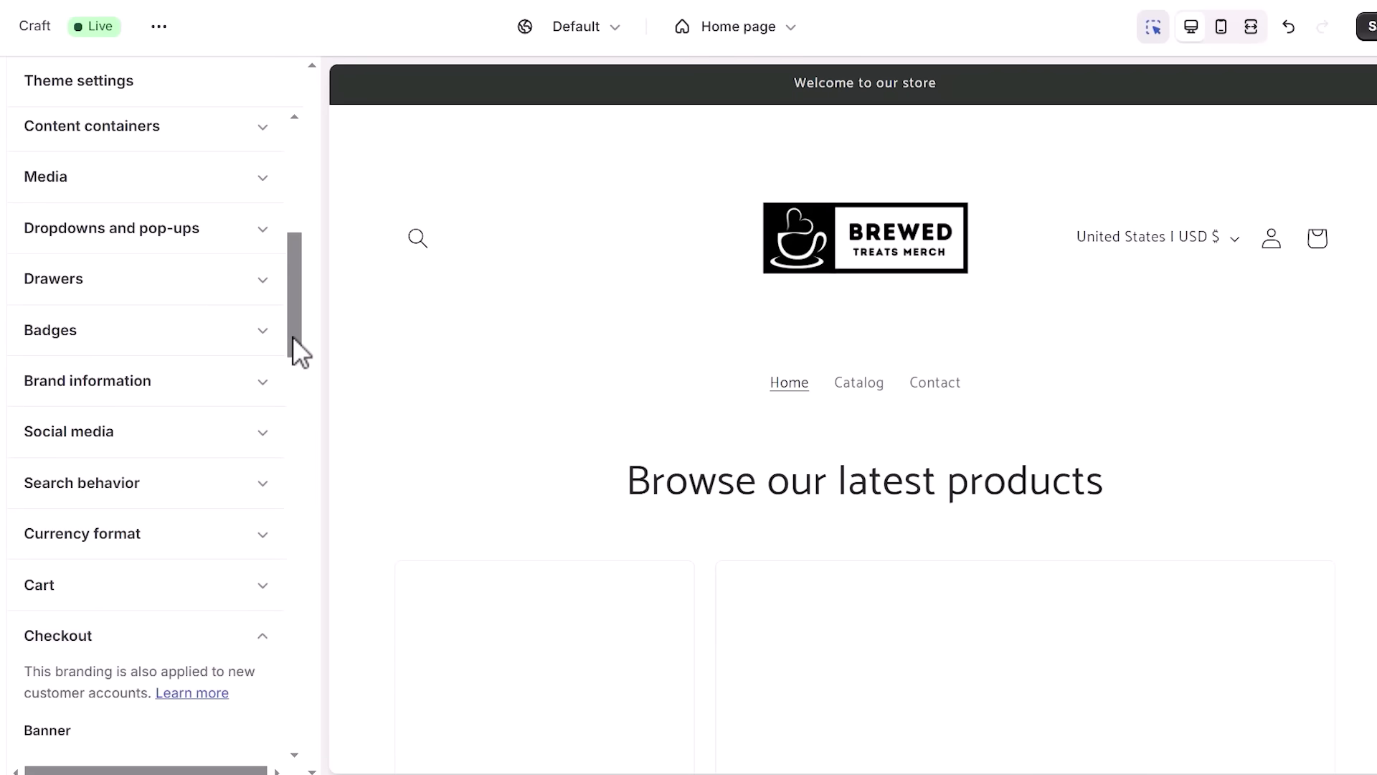
pyautogui.moveTo(293, 338); pyautogui.dragTo(291, 479)
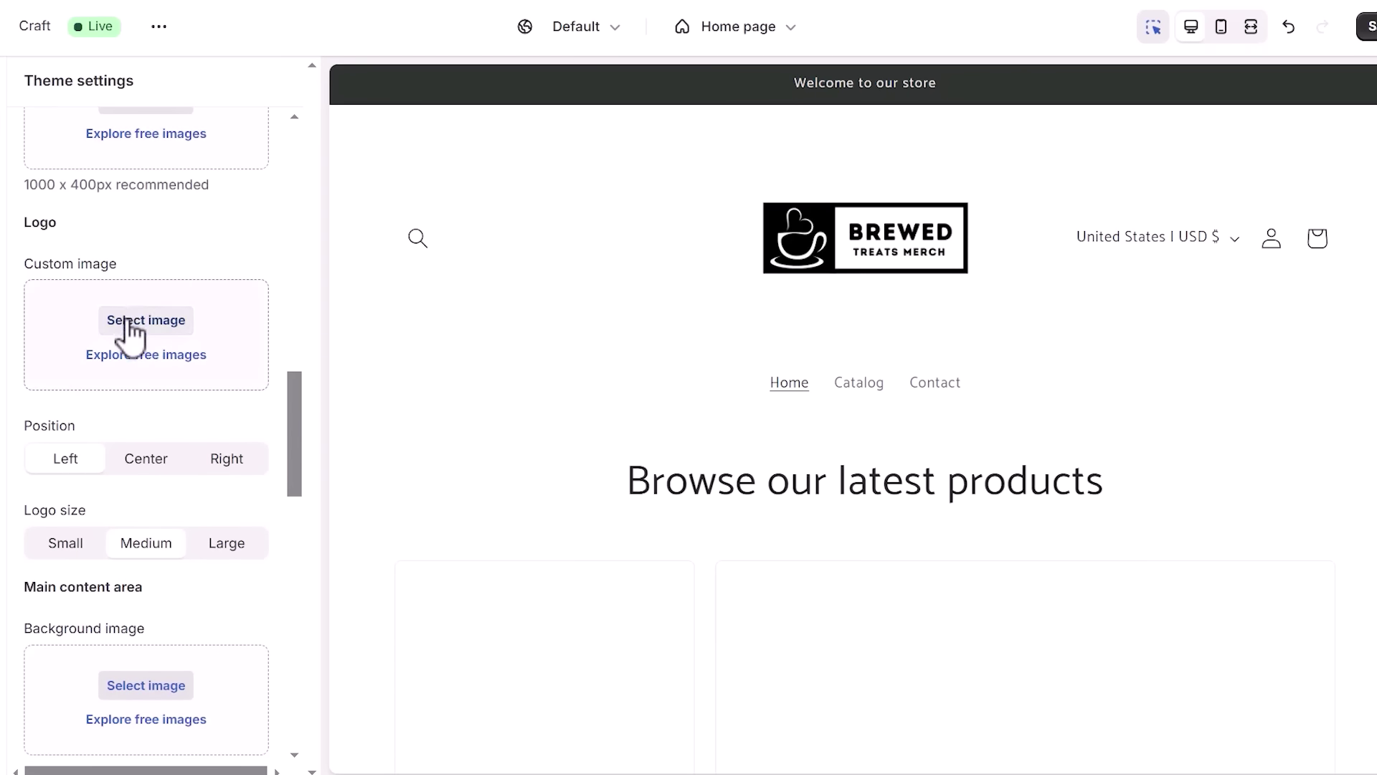
pyautogui.click(130, 323)
pyautogui.click(399, 408)
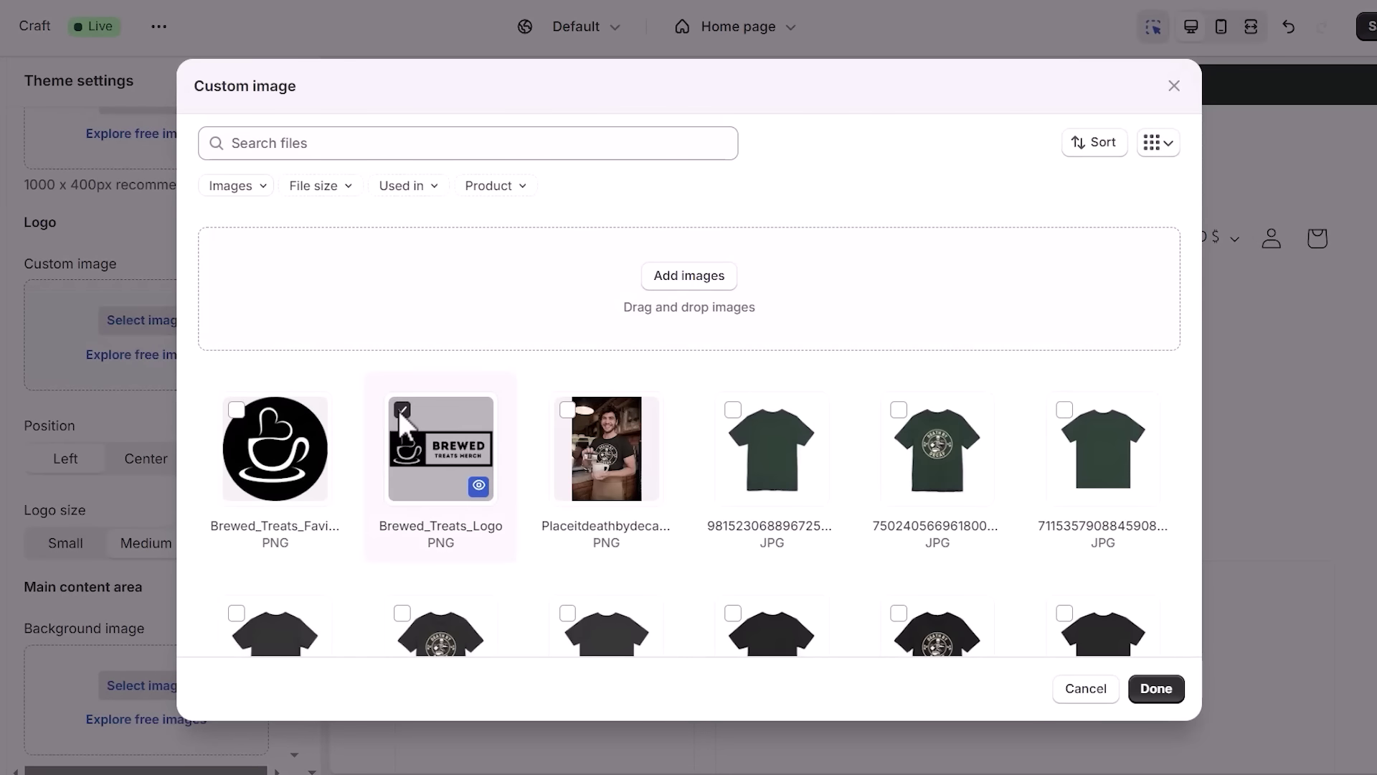
pyautogui.click(1155, 689)
pyautogui.moveTo(298, 430); pyautogui.dragTo(296, 474)
pyautogui.click(229, 494)
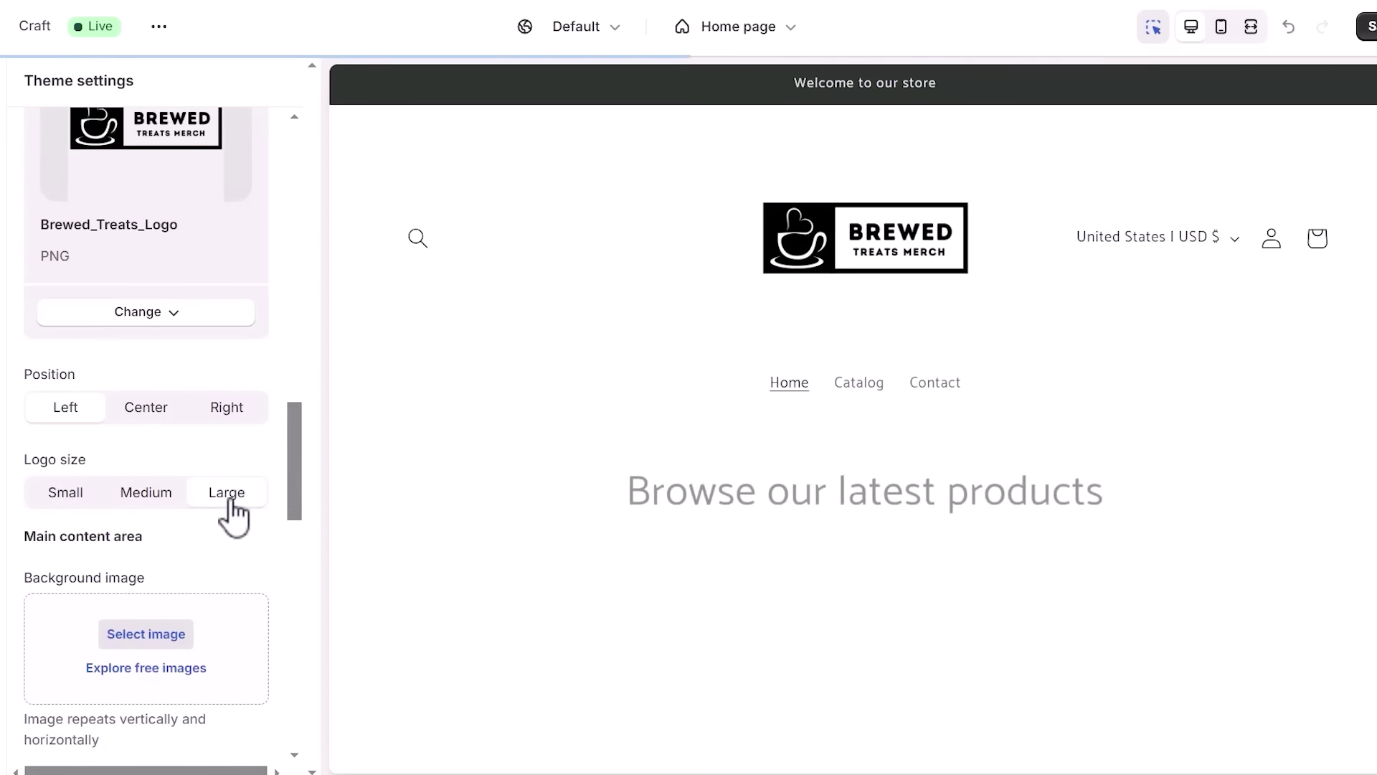
# - Change the checkout accent color to the dark brown #79470C
pyautogui.moveTo(294, 460); pyautogui.dragTo(294, 656)
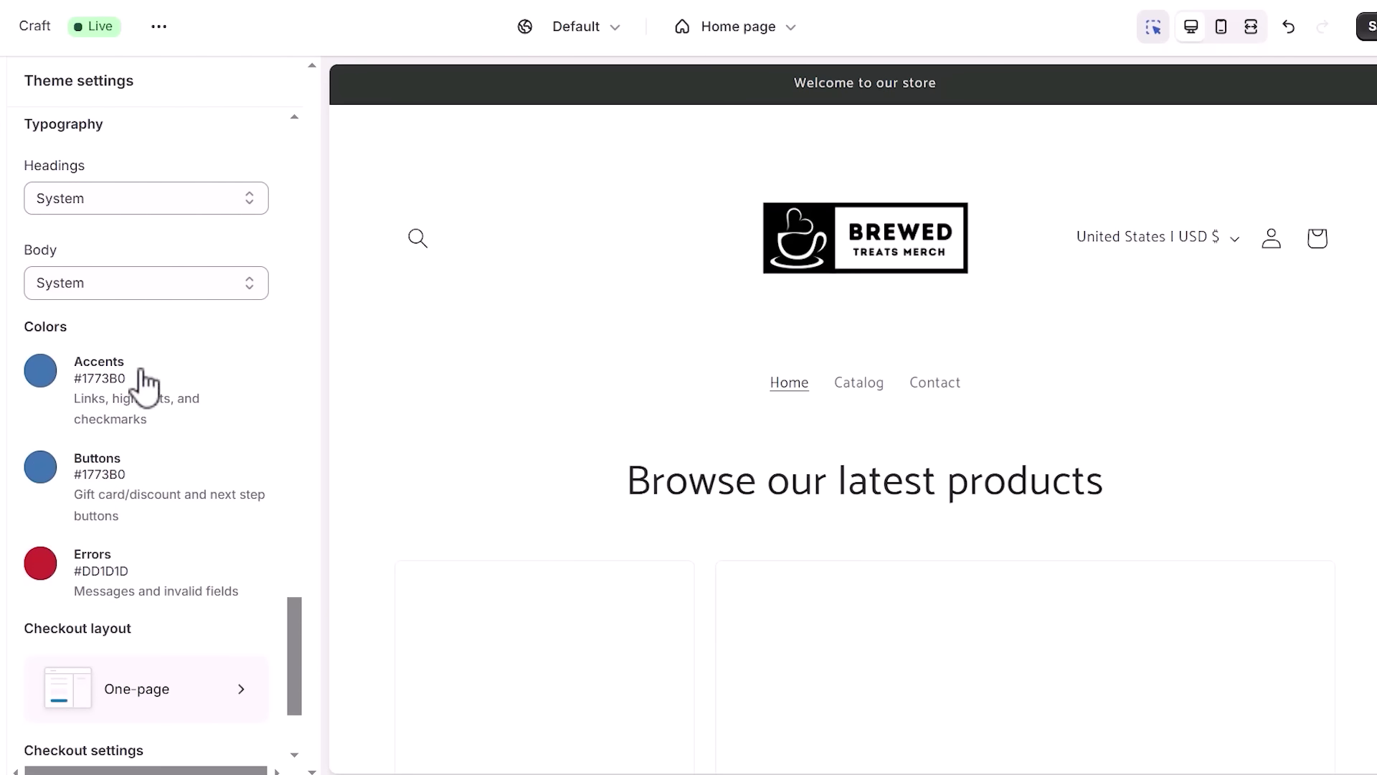
pyautogui.click(36, 374)
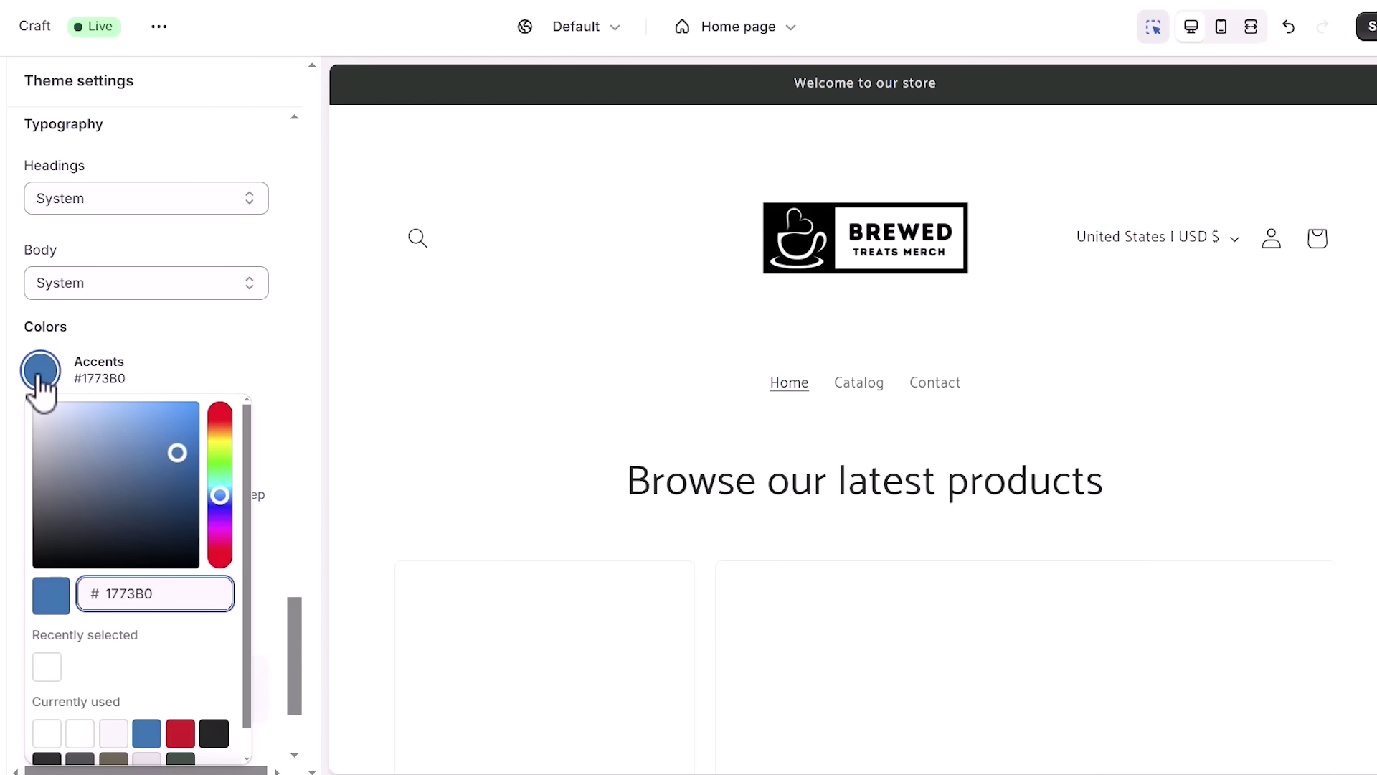
pyautogui.moveTo(217, 494); pyautogui.dragTo(219, 427)
pyautogui.moveTo(148, 497); pyautogui.dragTo(184, 489)
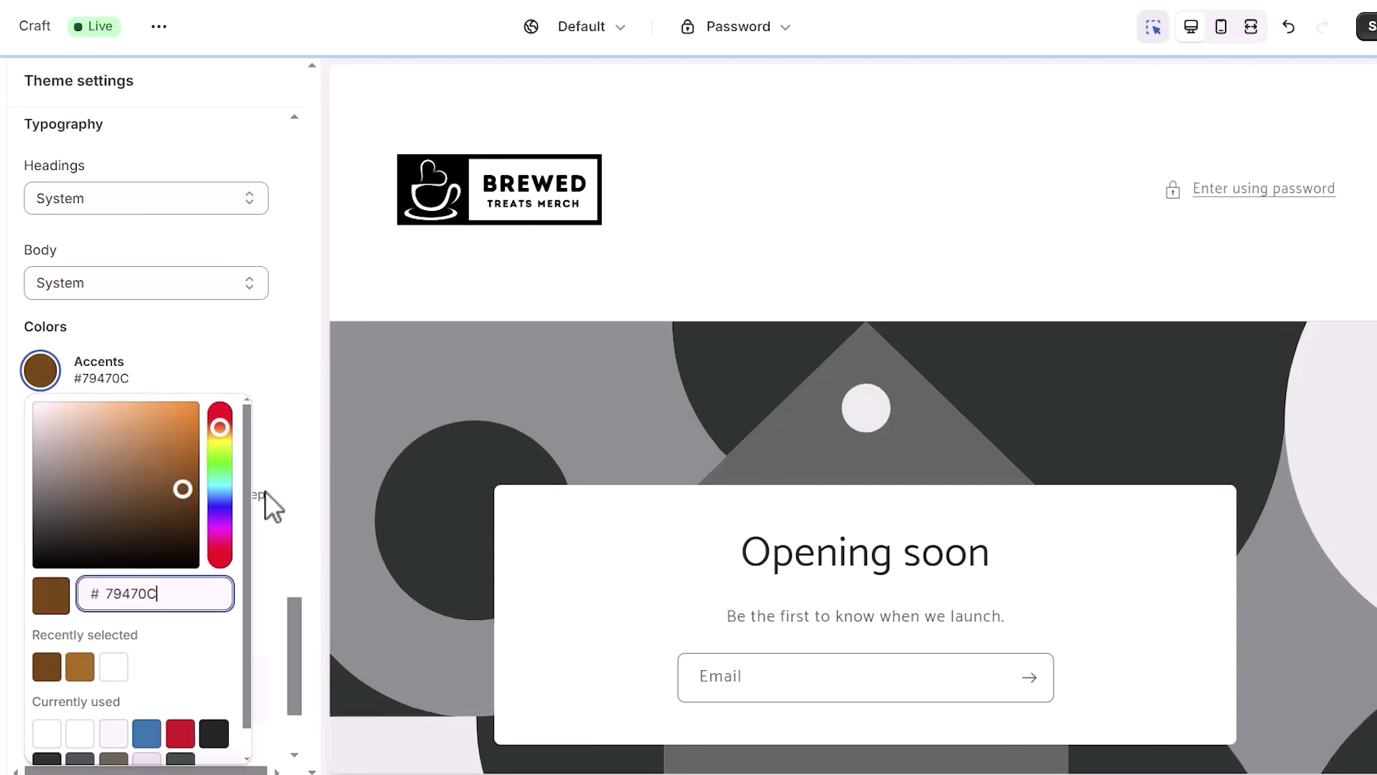
pyautogui.click(270, 480)
# - Set the checkout button color to the same recently selected dark brown as the accents
pyautogui.click(39, 472)
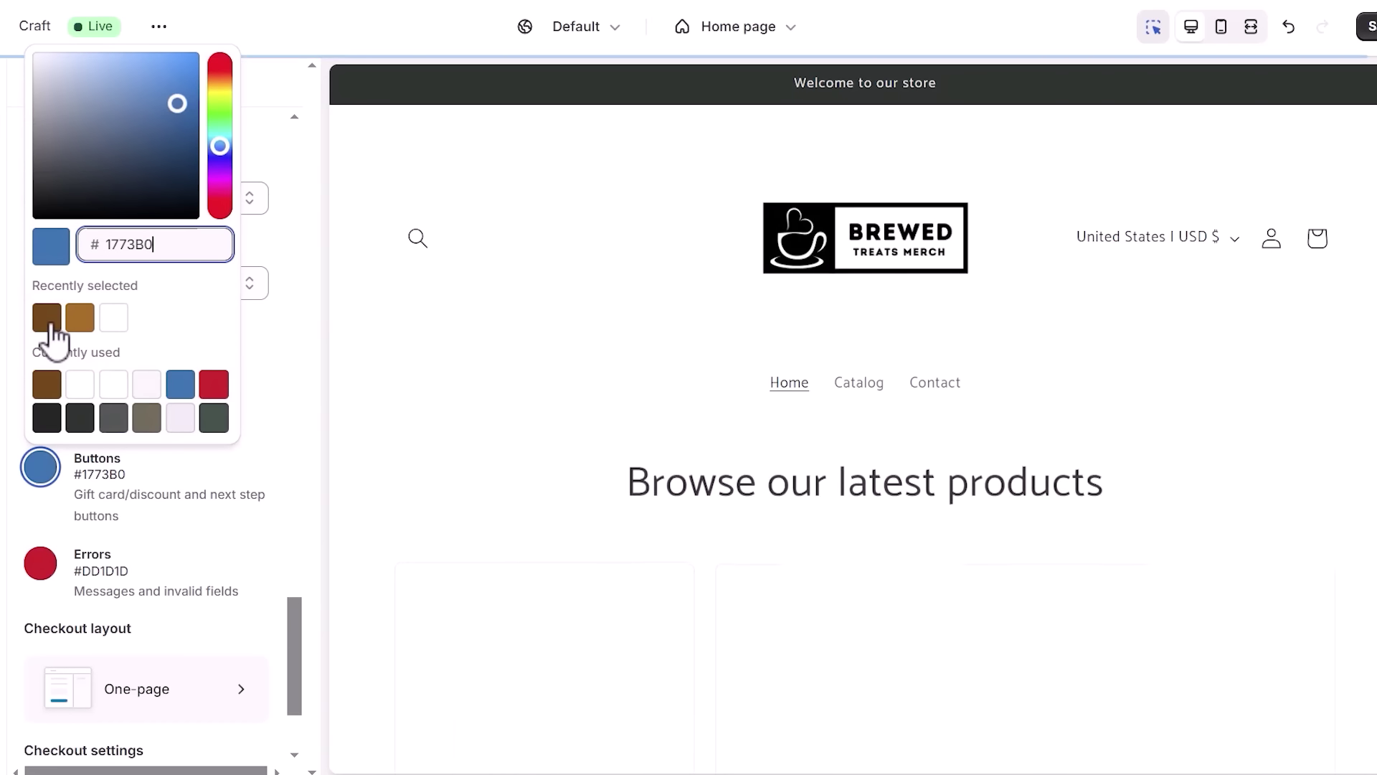
pyautogui.click(47, 318)
pyautogui.scroll(10, 290, 440)
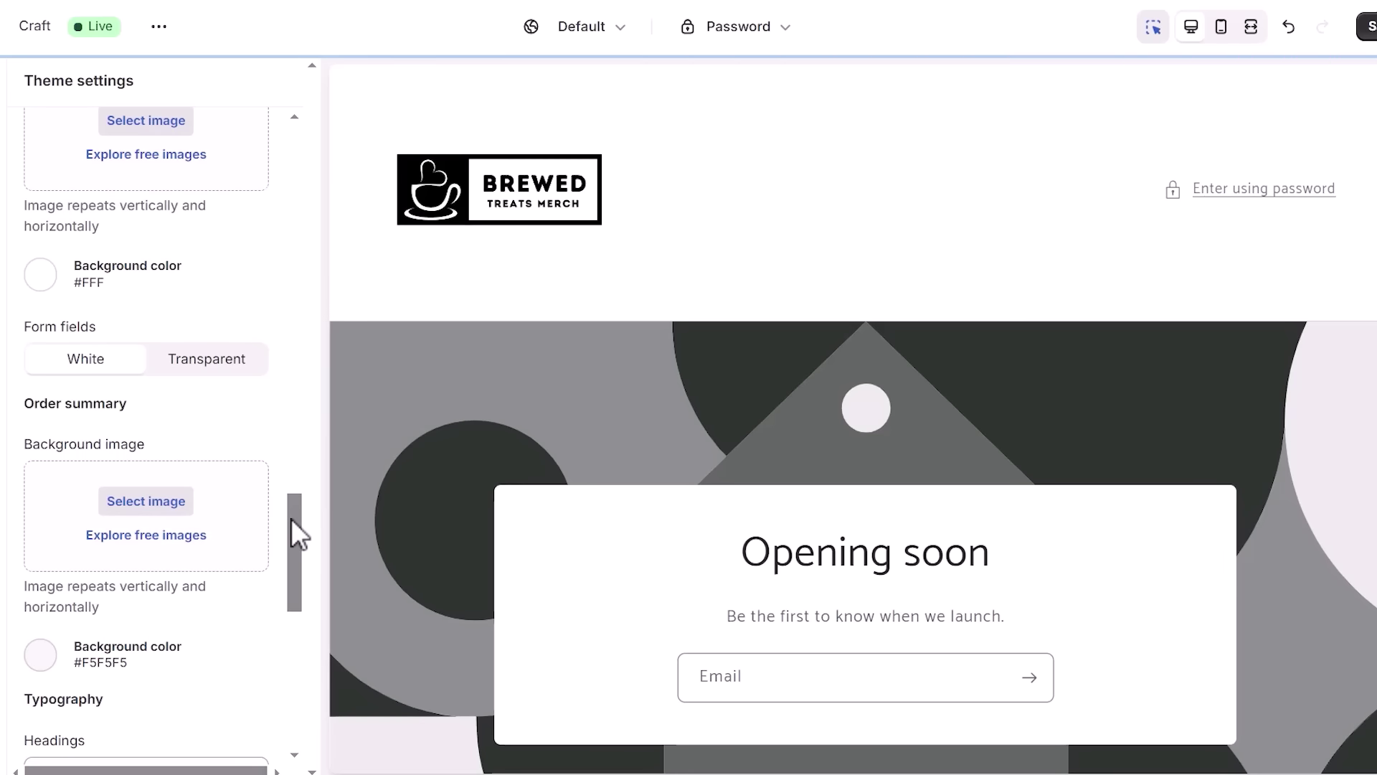
pyautogui.moveTo(292, 529); pyautogui.dragTo(342, 136)
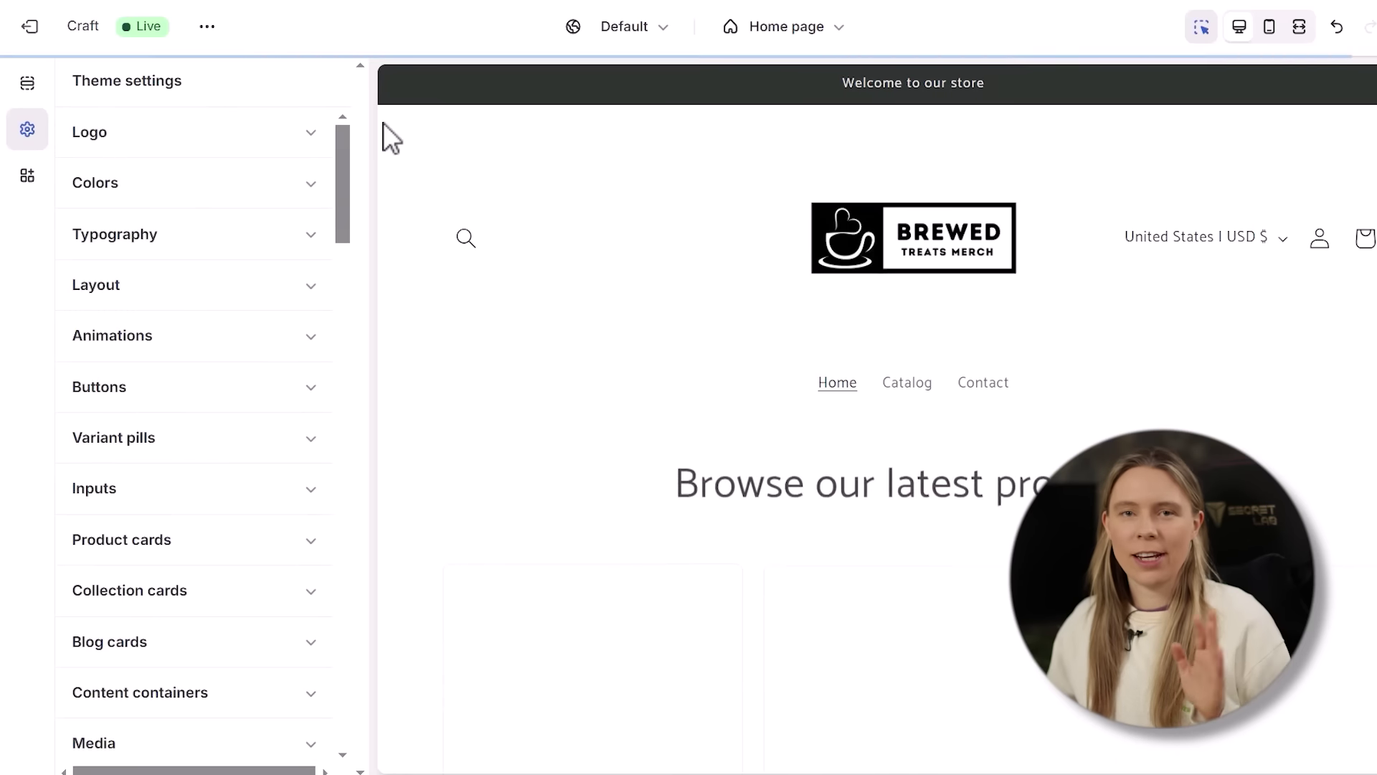
# - Change the home page's announcement bar text to "Get free shipping on orders $35+" and hide that announcement
pyautogui.click(27, 85)
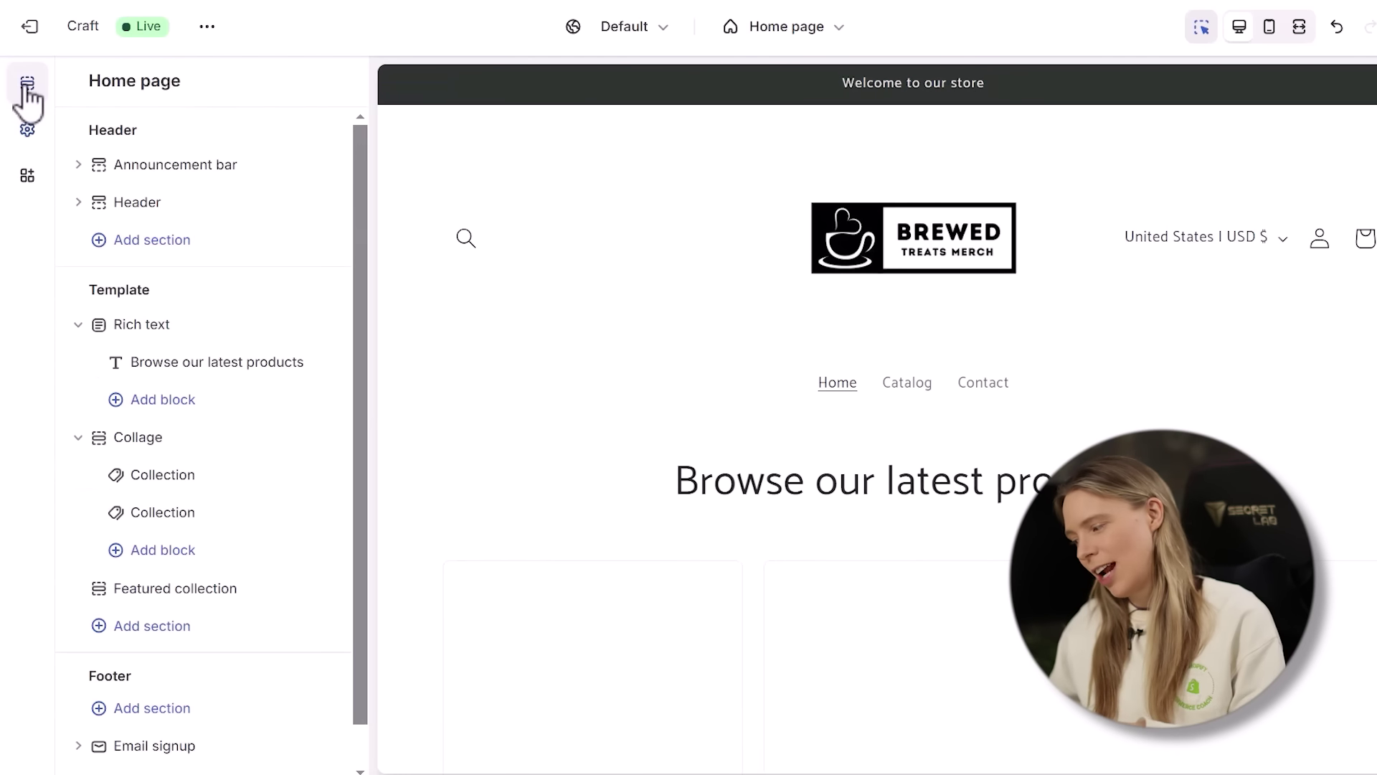
pyautogui.click(78, 165)
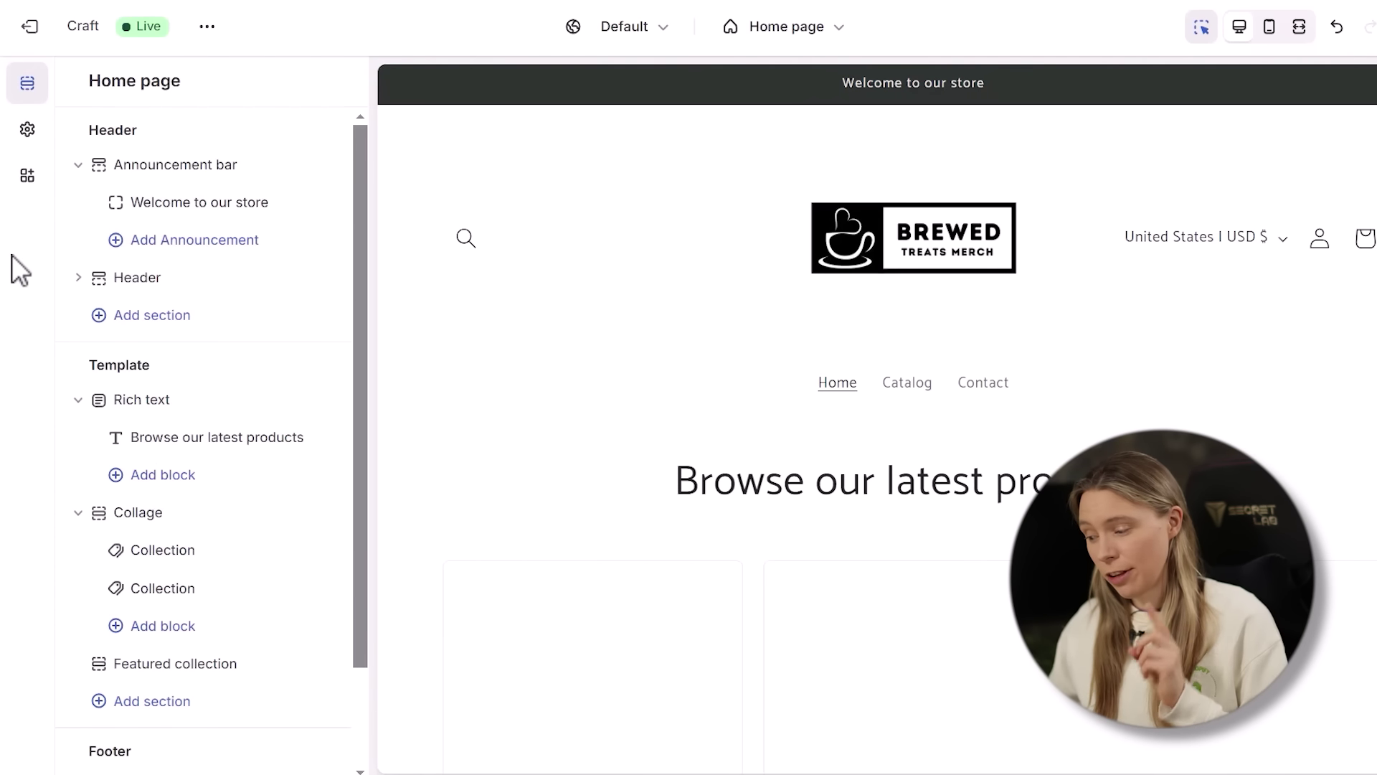
pyautogui.click(216, 203)
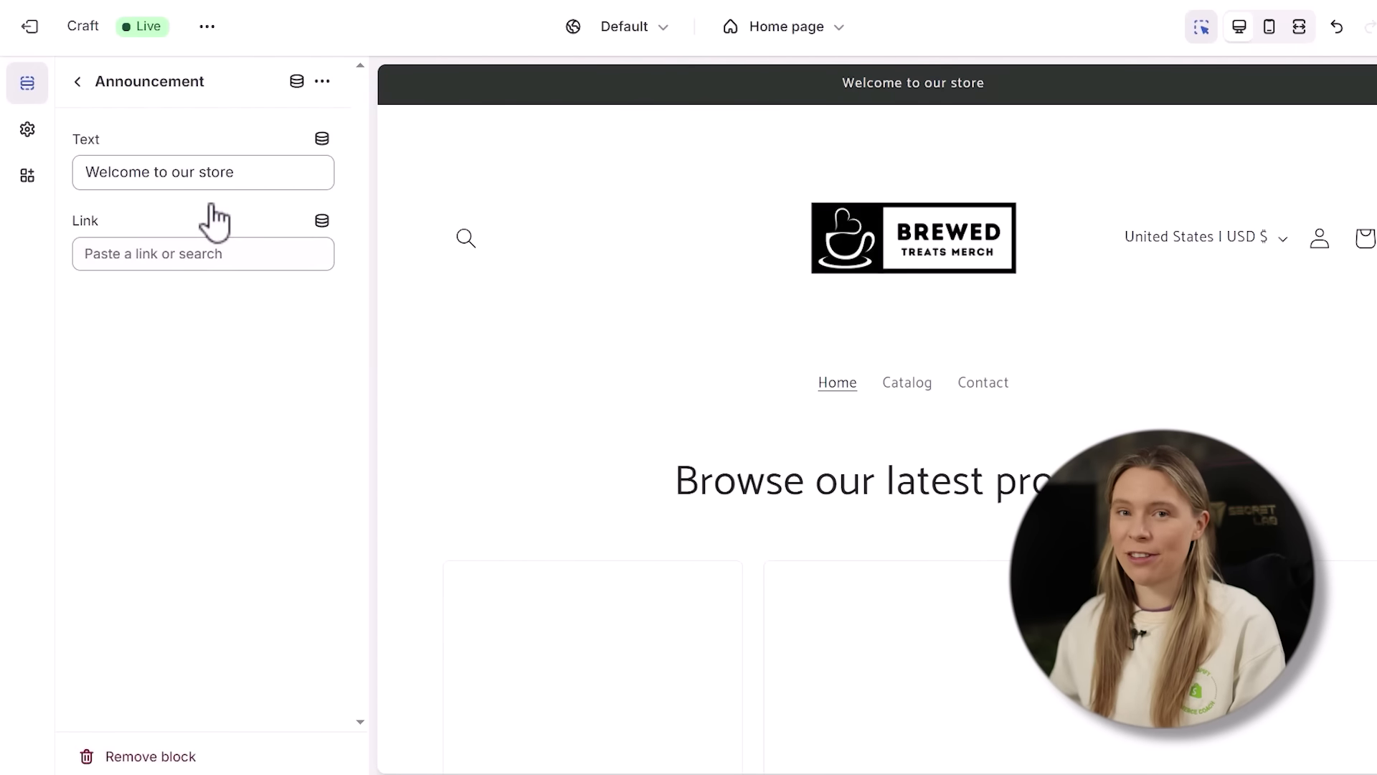
pyautogui.moveTo(228, 181); pyautogui.dragTo(84, 175)
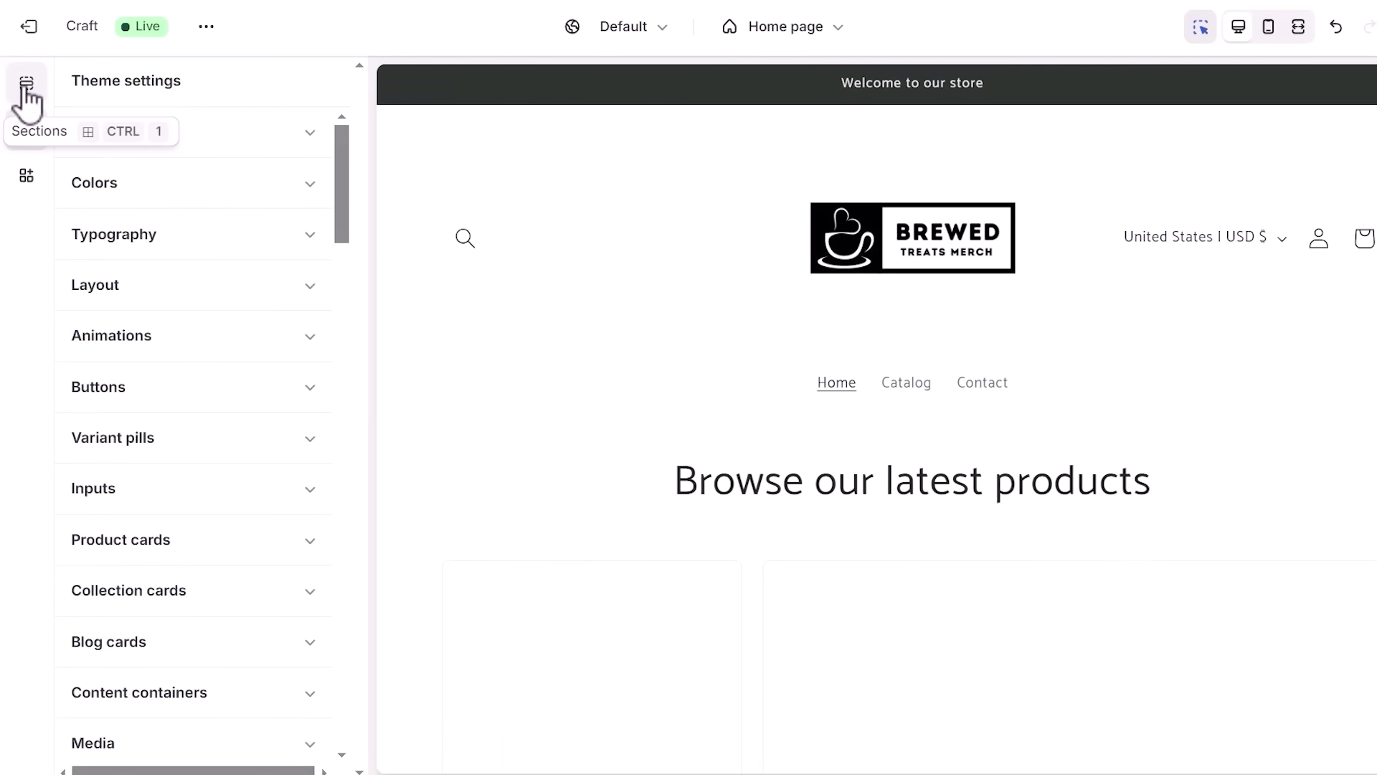
pyautogui.click(26, 85)
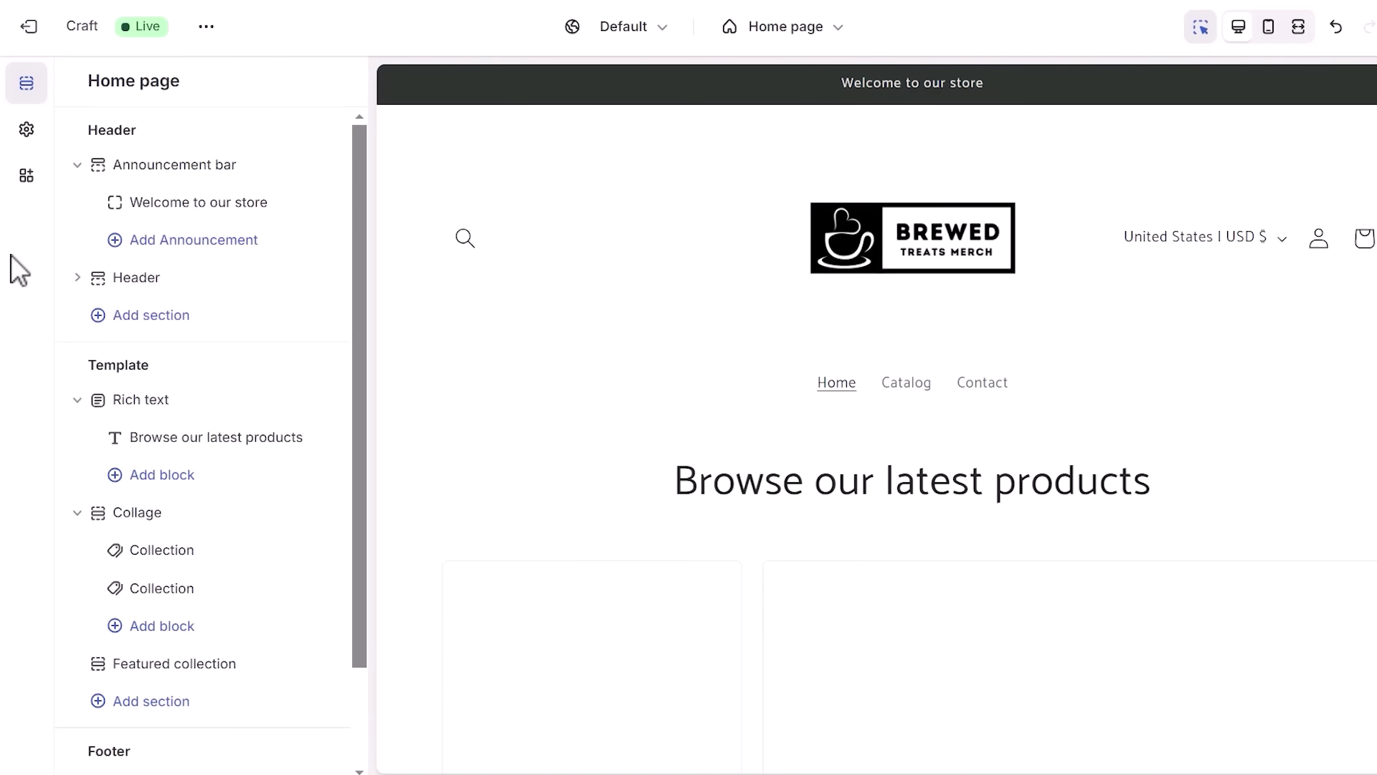
pyautogui.click(209, 204)
pyautogui.moveTo(235, 172); pyautogui.dragTo(75, 176)
pyautogui.write('Get free shipping on o')
pyautogui.write('rders')
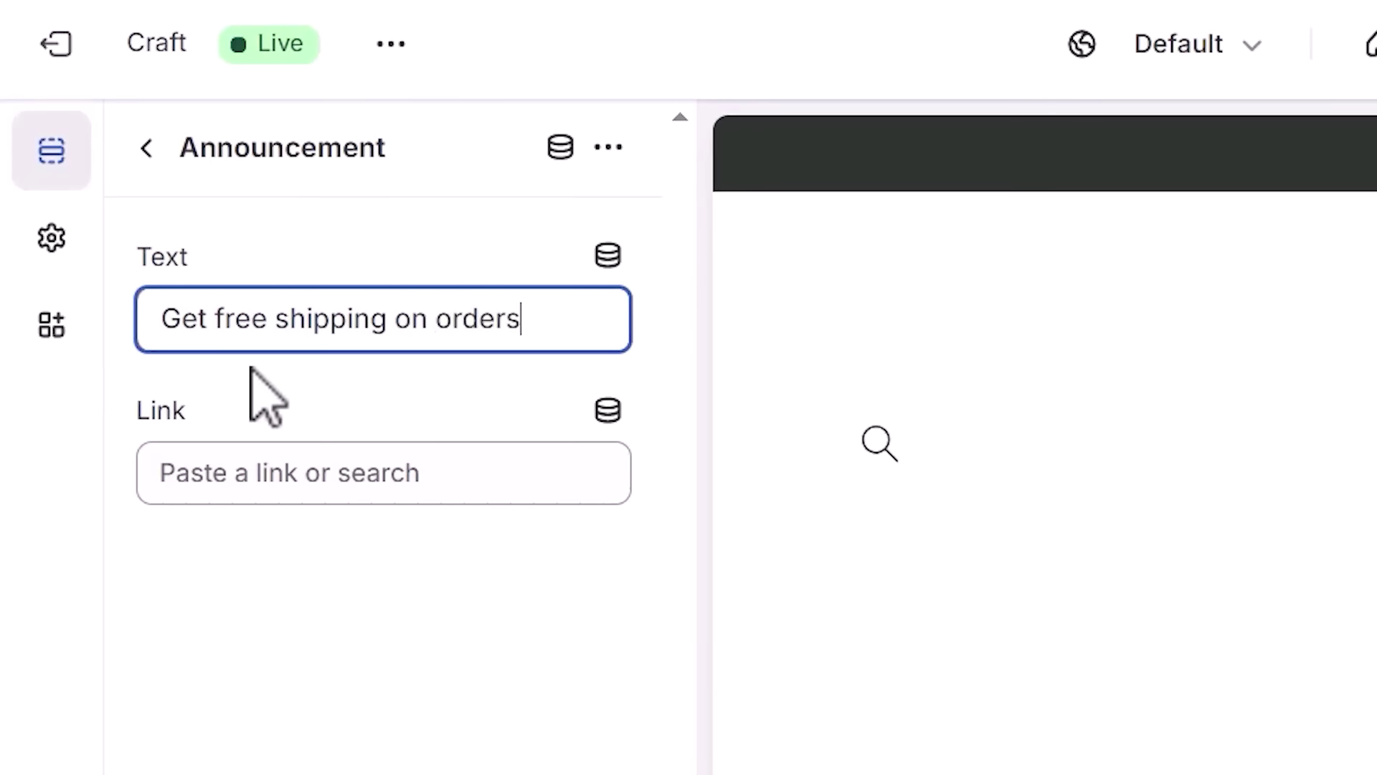
pyautogui.write(' $35+')
pyautogui.click(146, 147)
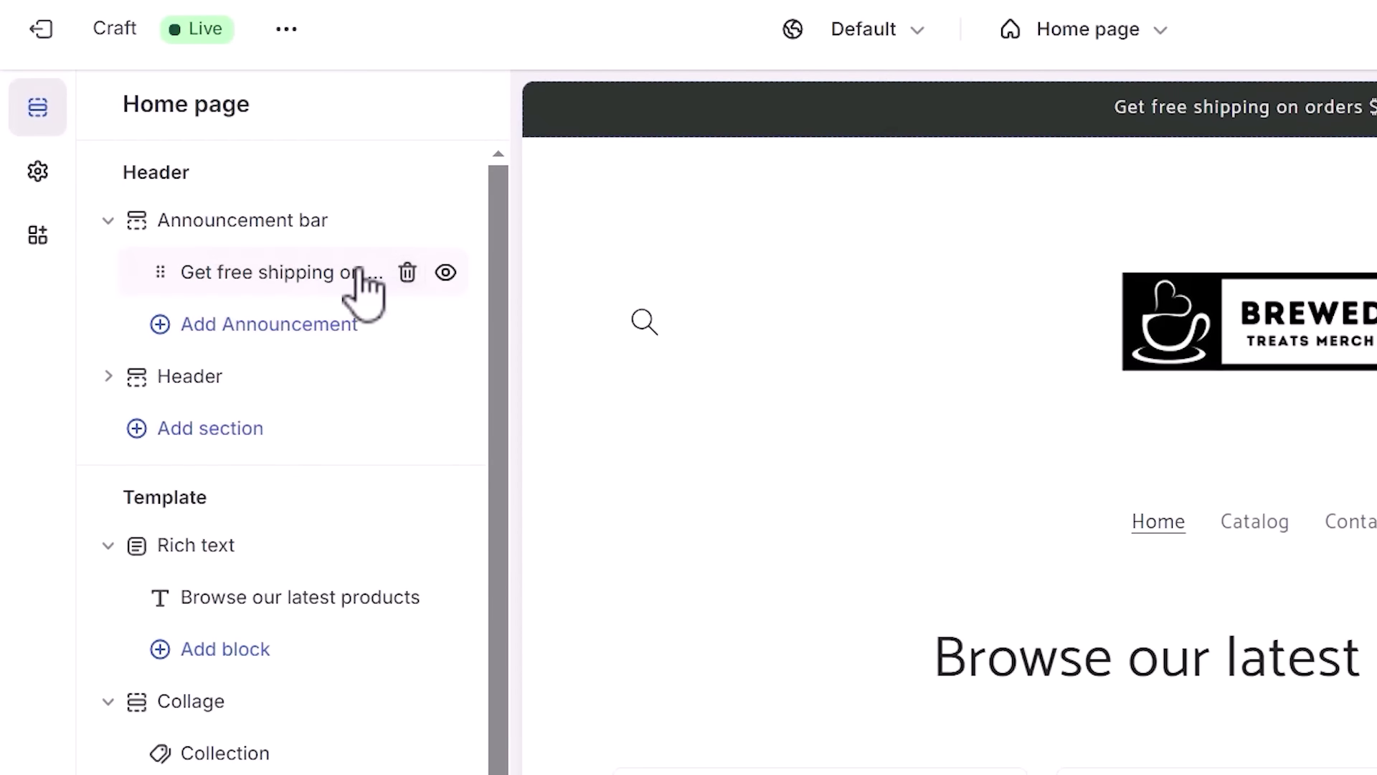
pyautogui.click(445, 272)
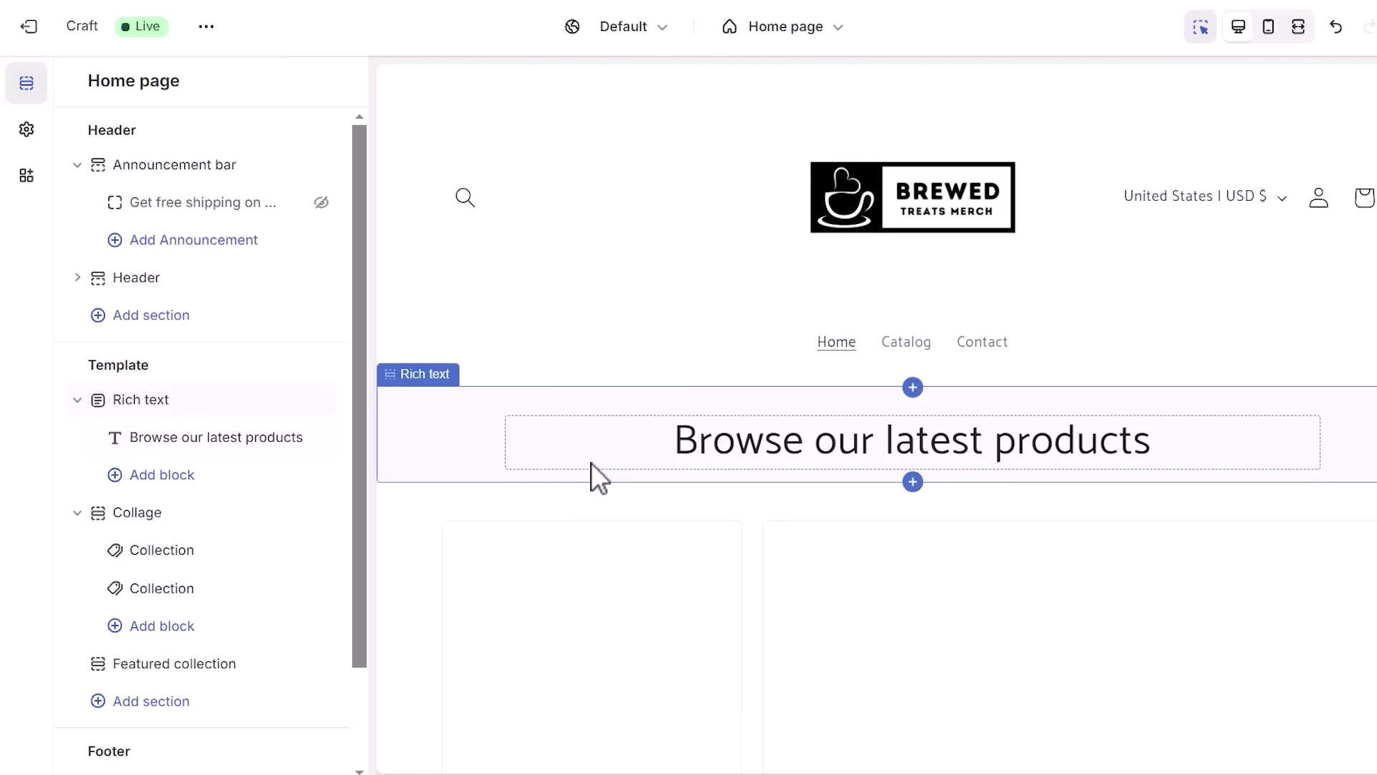
# - Clear the "Browse our latest products" heading text in the home page's Rich text section
pyautogui.click(242, 457)
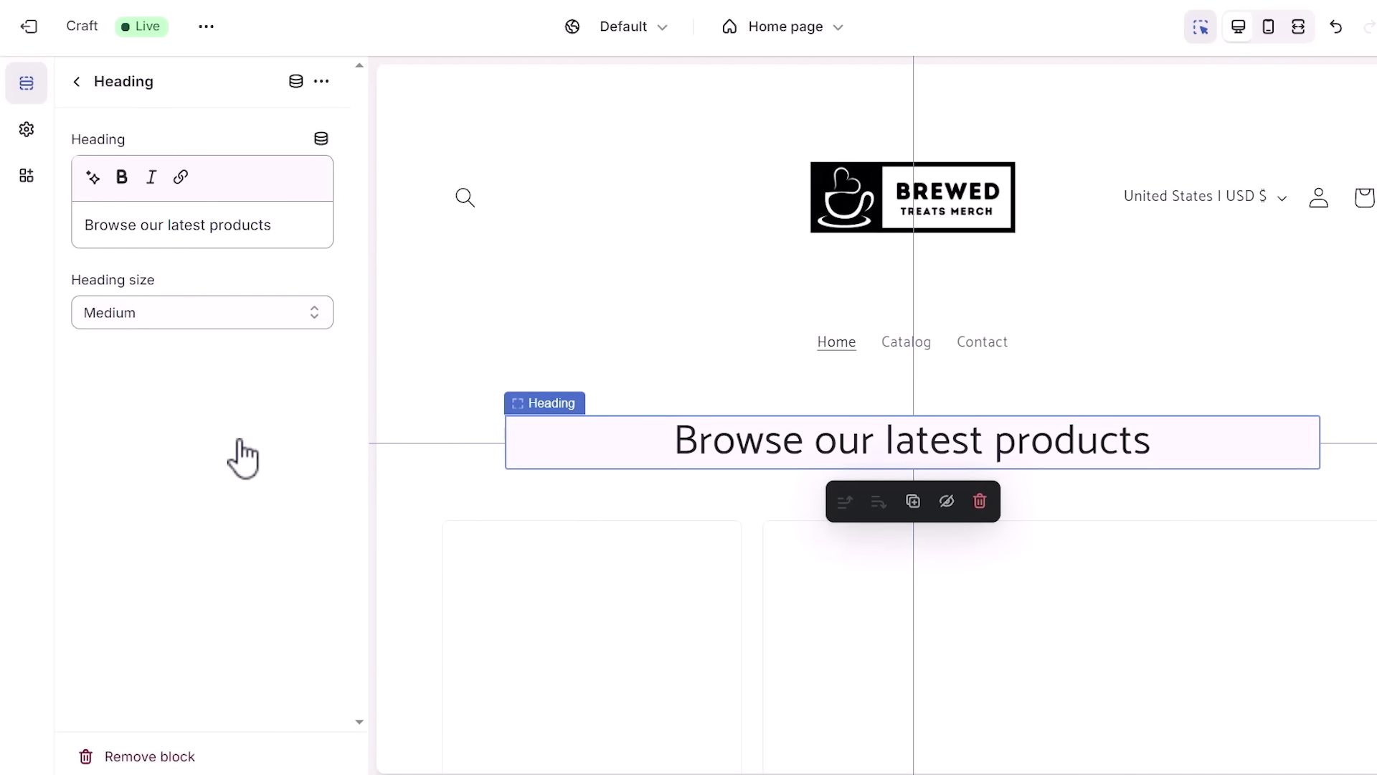
pyautogui.moveTo(274, 231); pyautogui.dragTo(153, 225)
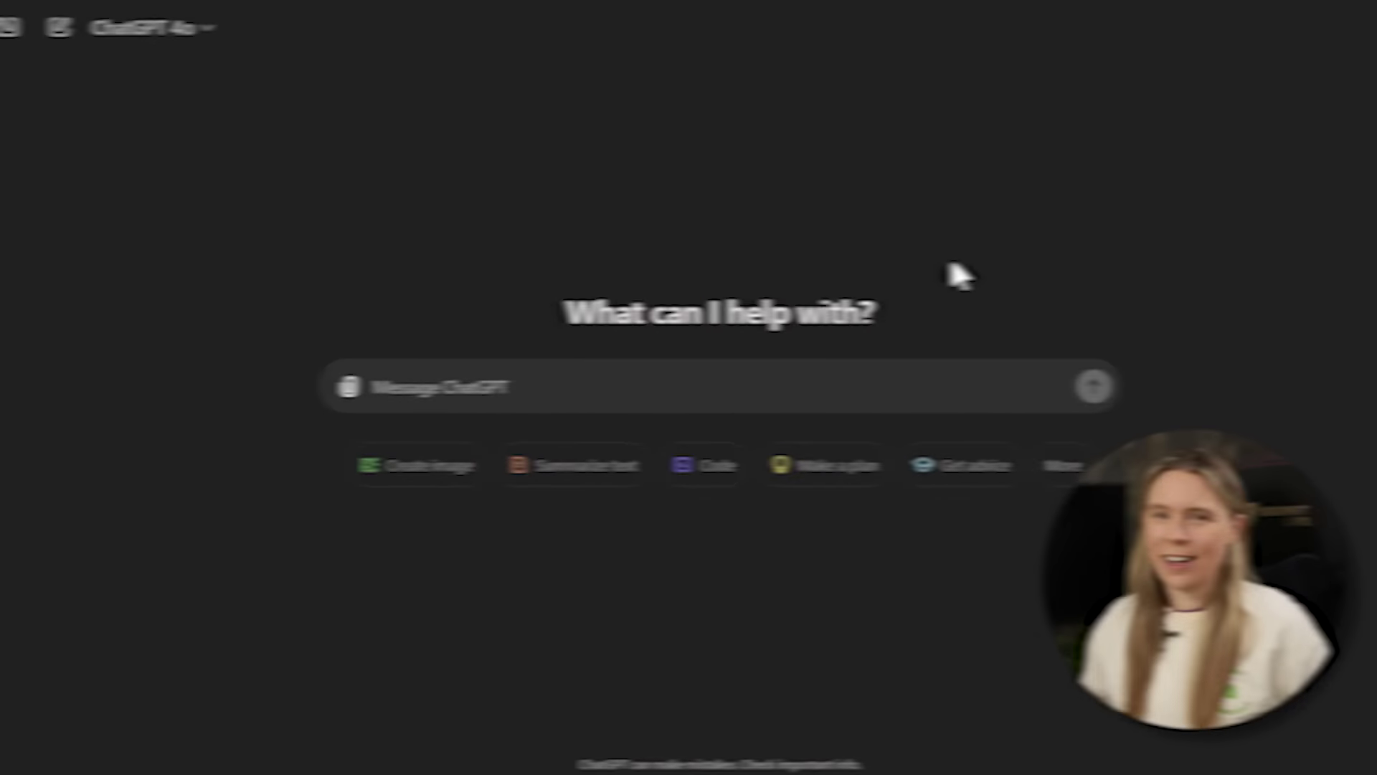
# - Switch to ChatGPT and write a prompt for a fun one sentence introduction for a store selling fun, quirky mugs, t-shirts and stickers for baristas
pyautogui.write('I need to create a fun one sentence i')
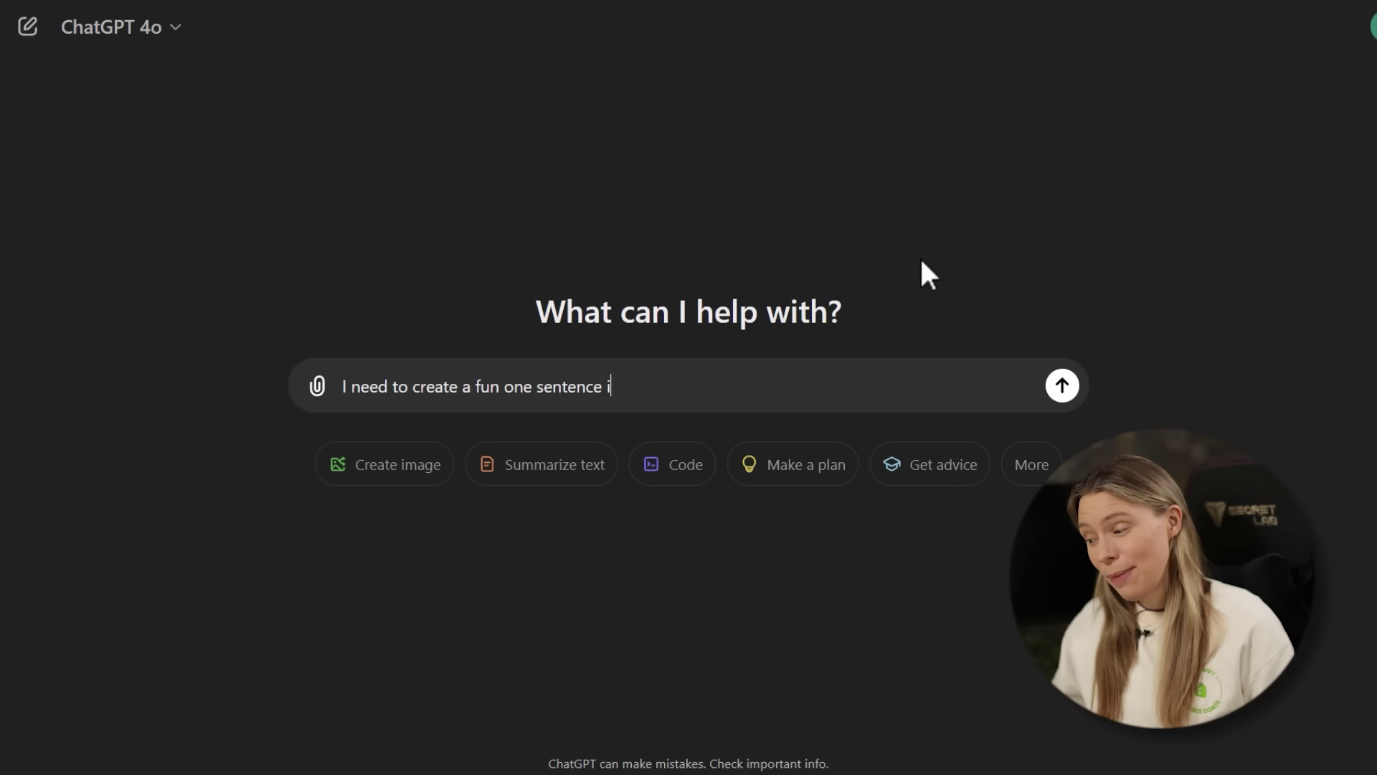
pyautogui.write('my')
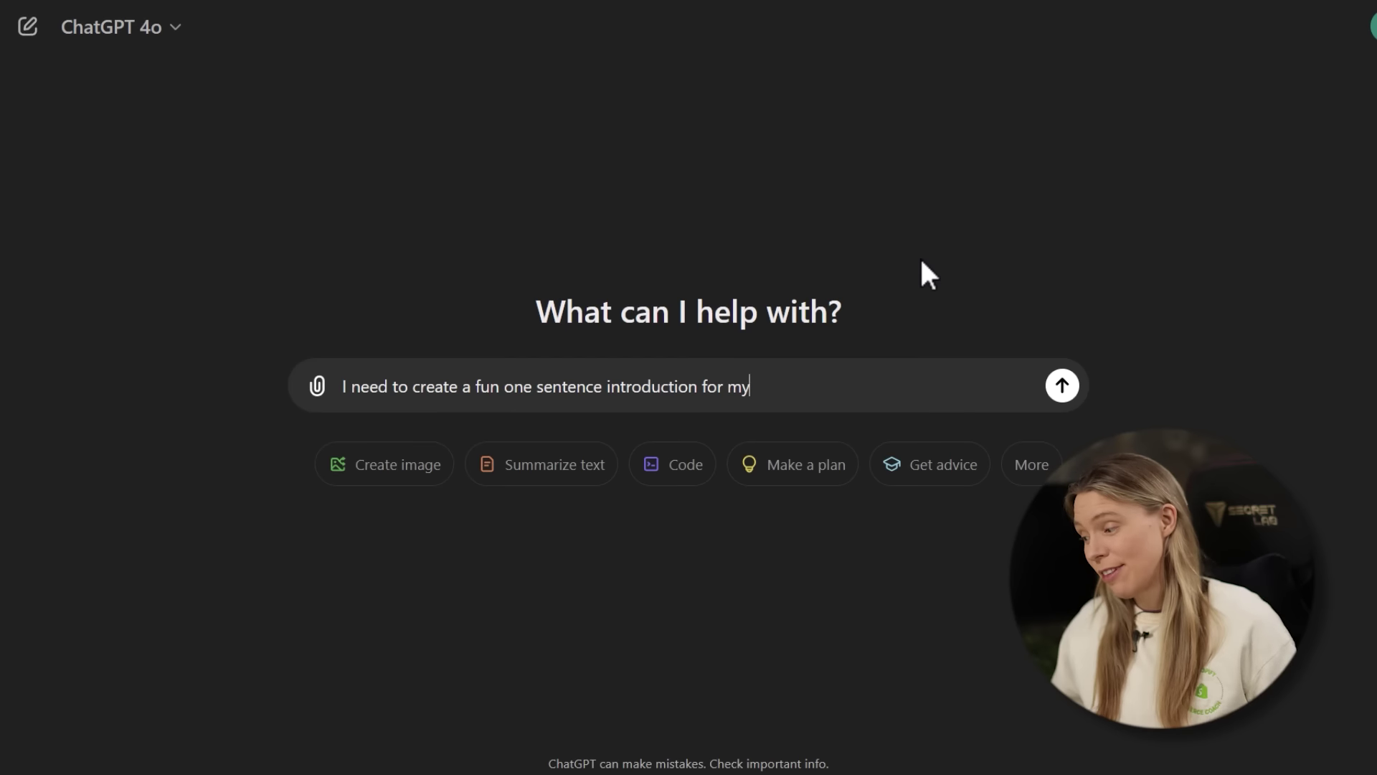
pyautogui.write(' store. It ')
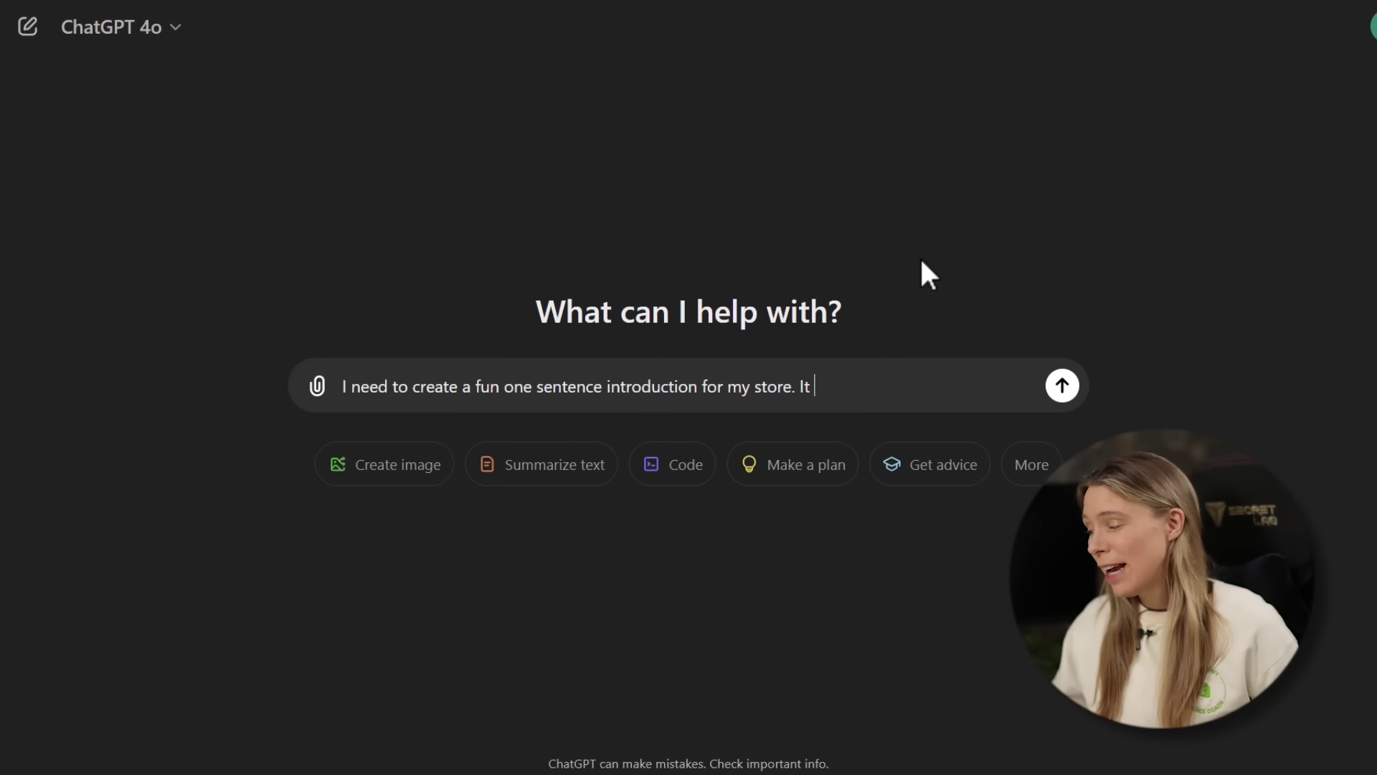
pyautogui.write('sells fun, quirky')
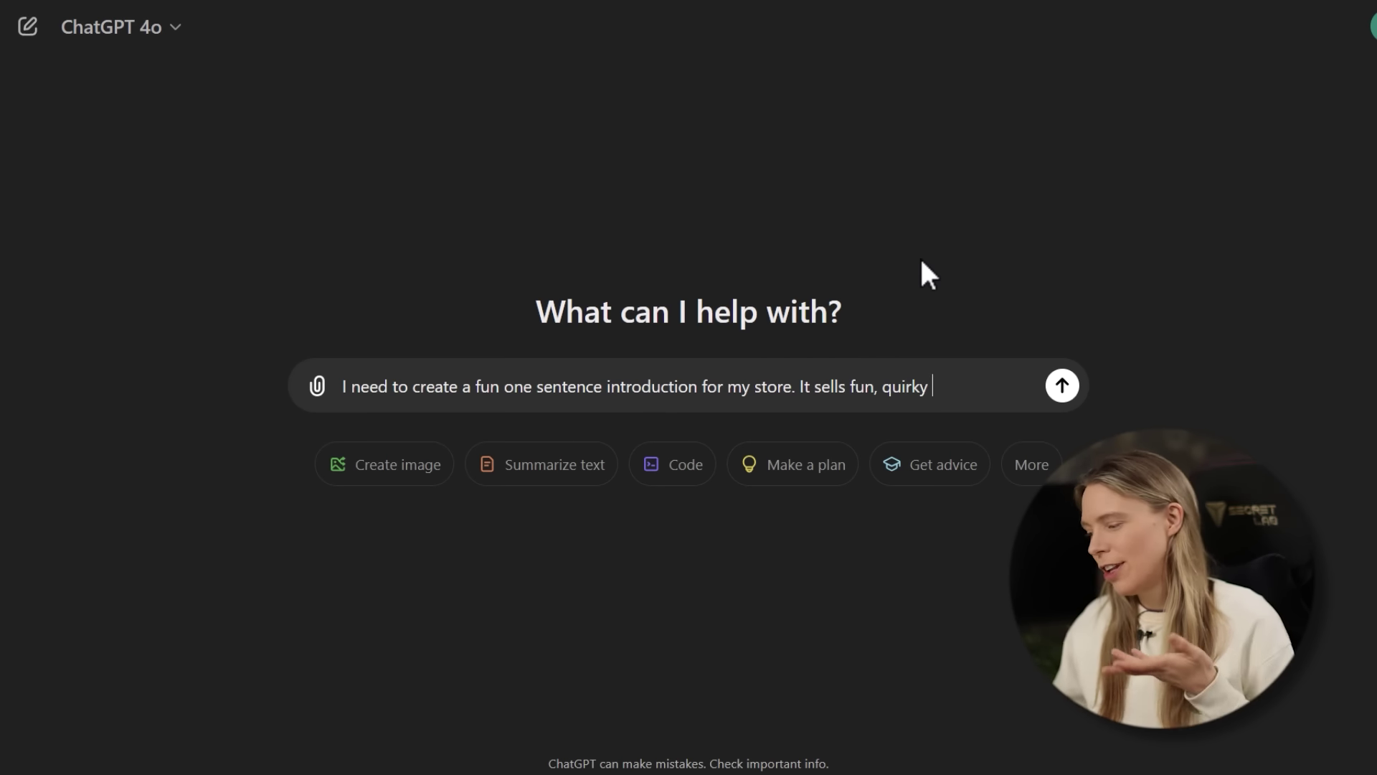
pyautogui.write(' mugs, t-shirts and sticke')
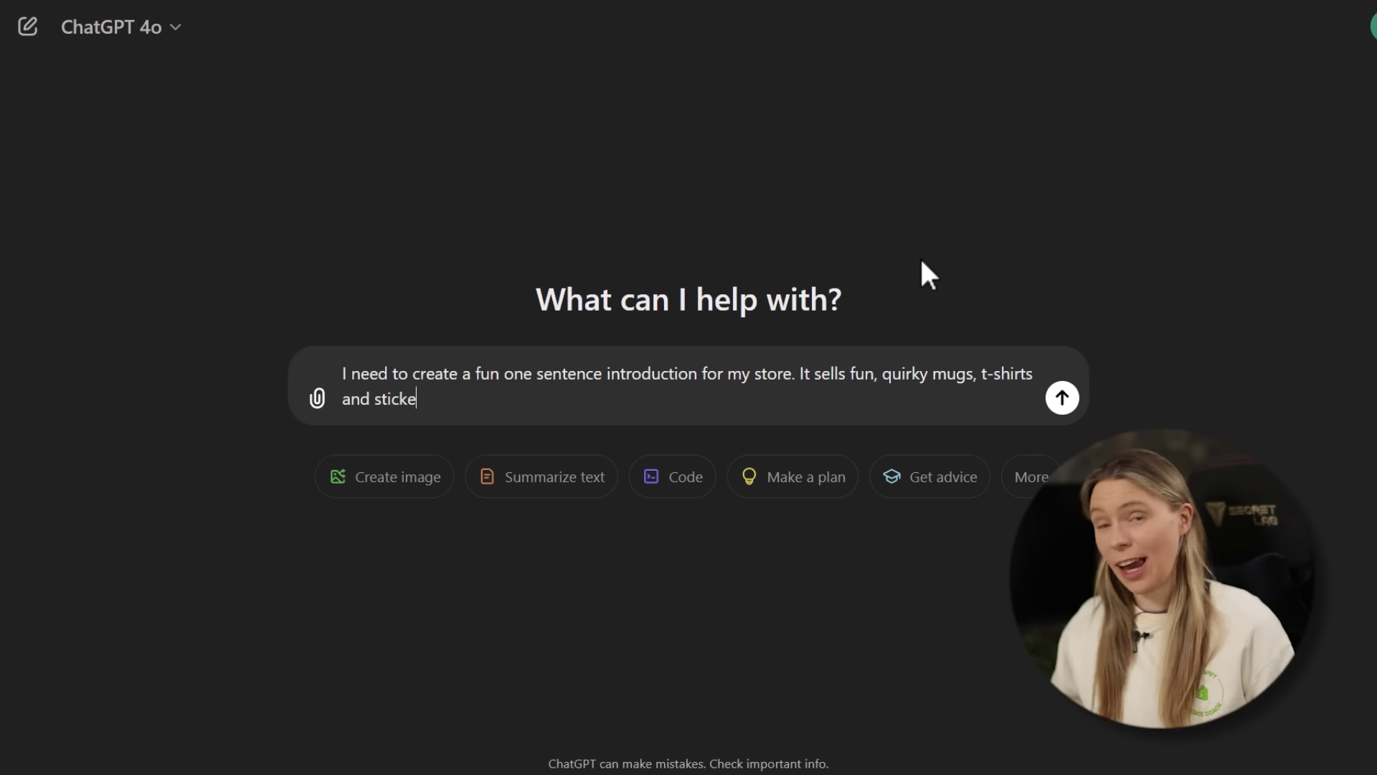
pyautogui.write('rs for baristas')
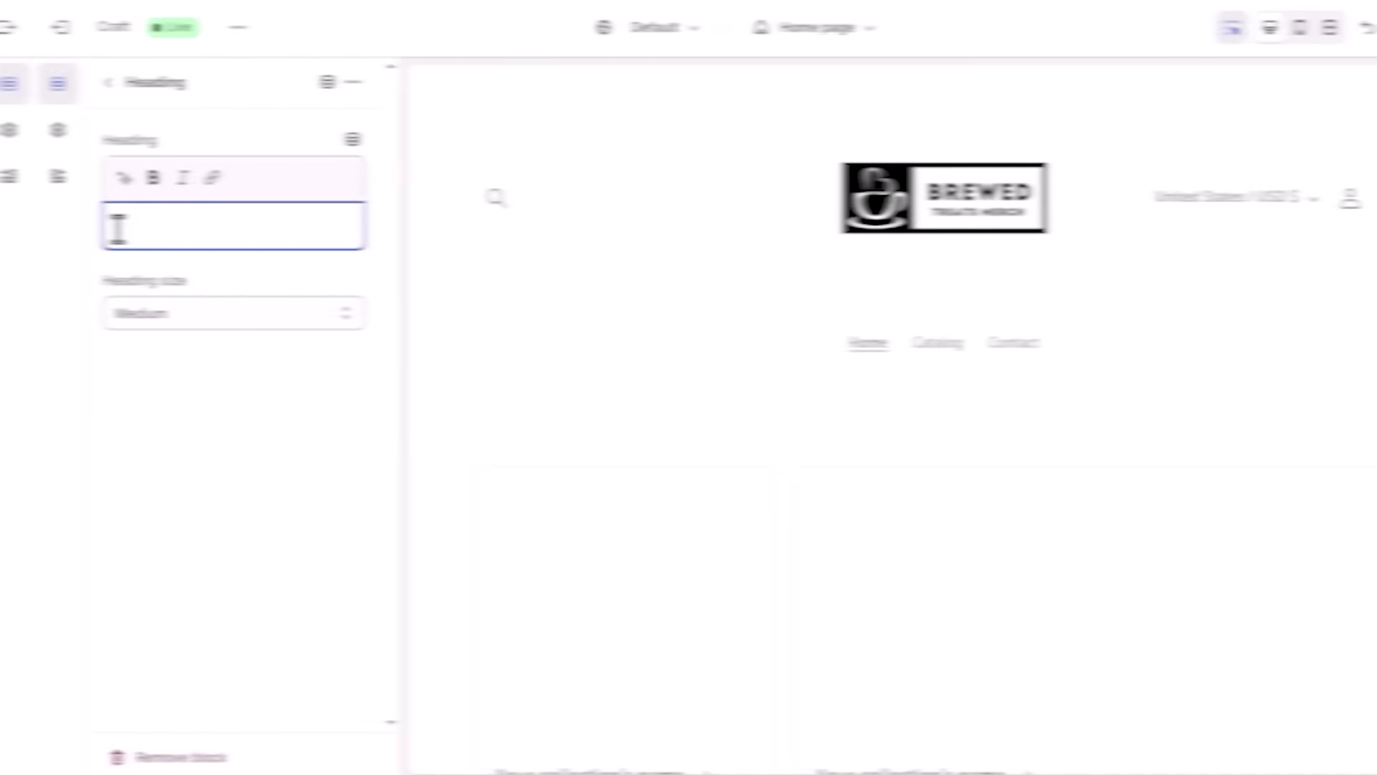
# - Back in Shopify, set the rich text heading to "Add a drop of joy into your morning cup of joe with our mugs & merch"
pyautogui.write('Add a drop of joy into your morning cup of joe with our mugs & merch')
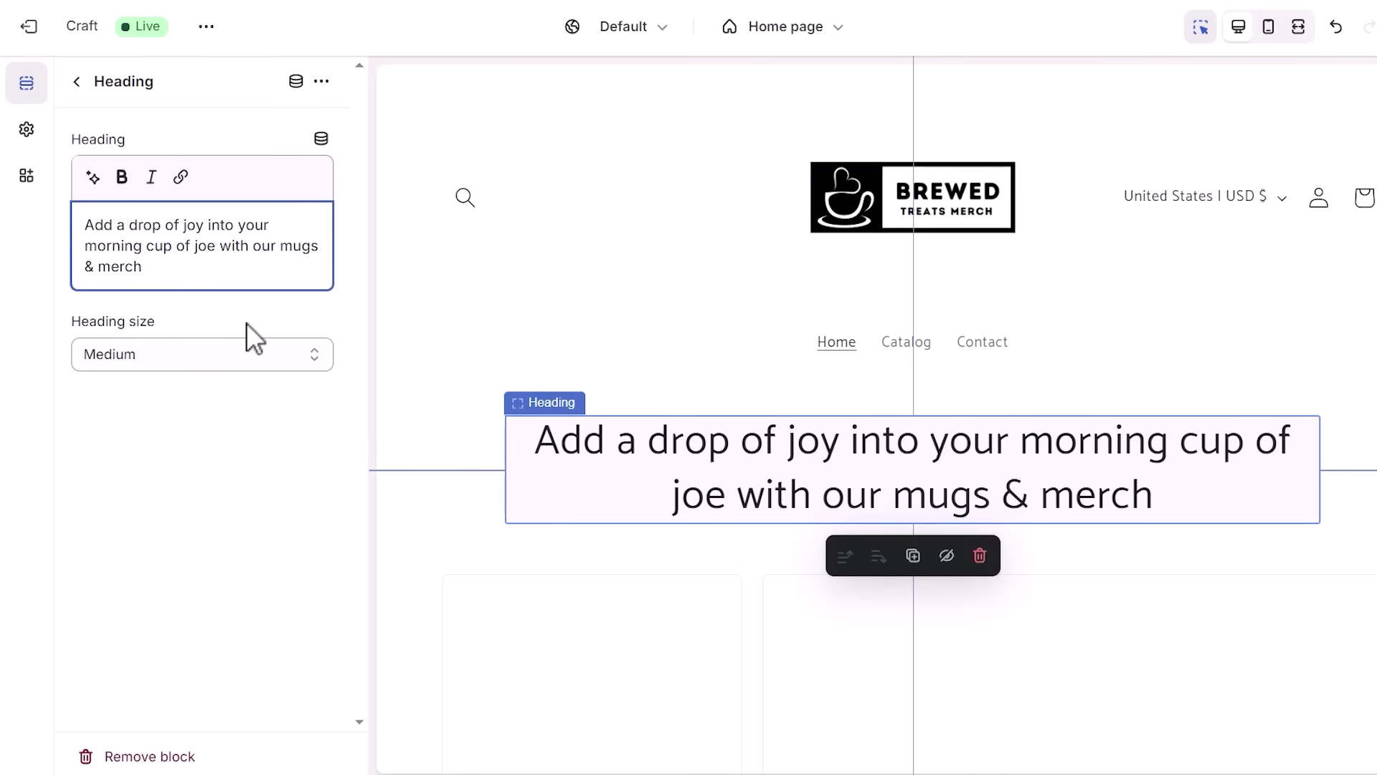
pyautogui.click(76, 81)
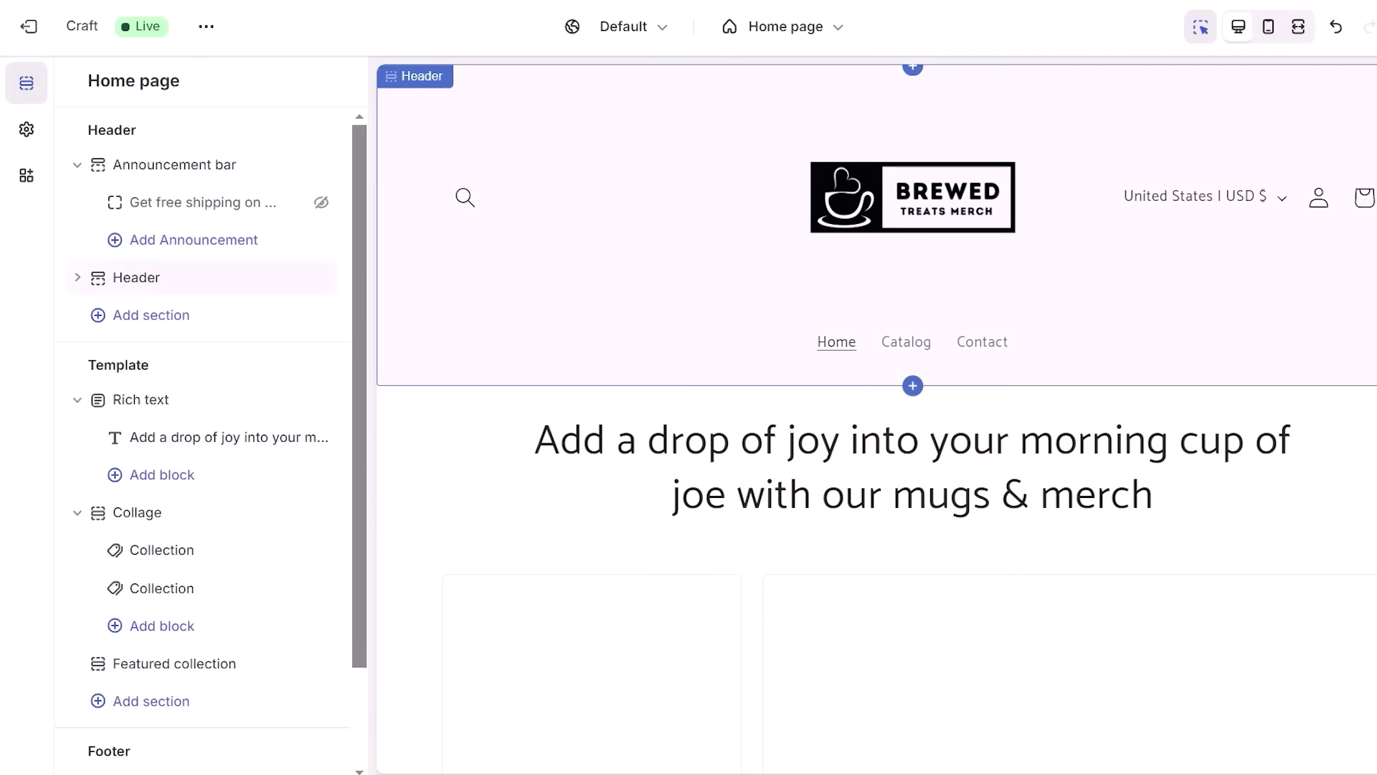
# - Add a third Collection block to the home page's Collage section
pyautogui.scroll(-3, 877, 416)
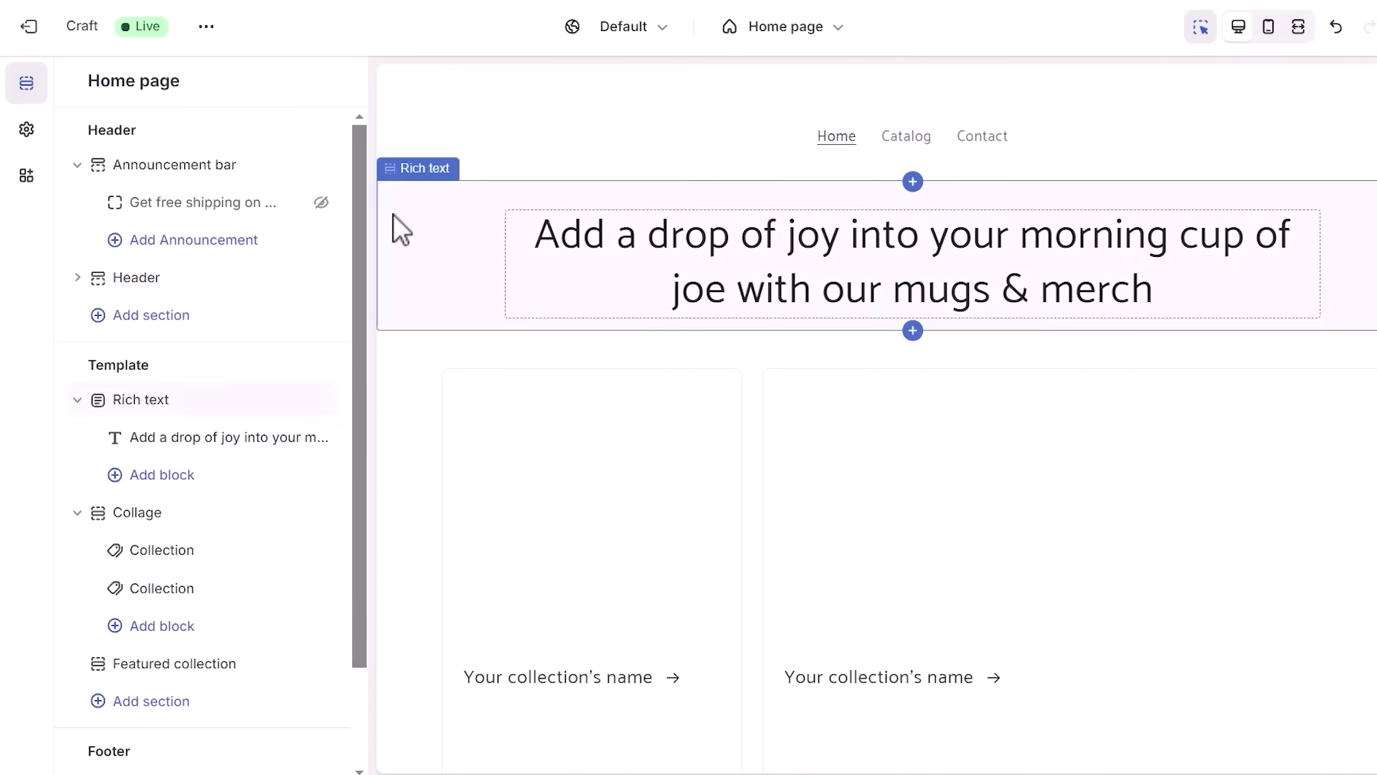
pyautogui.moveTo(362, 216); pyautogui.dragTo(383, 333)
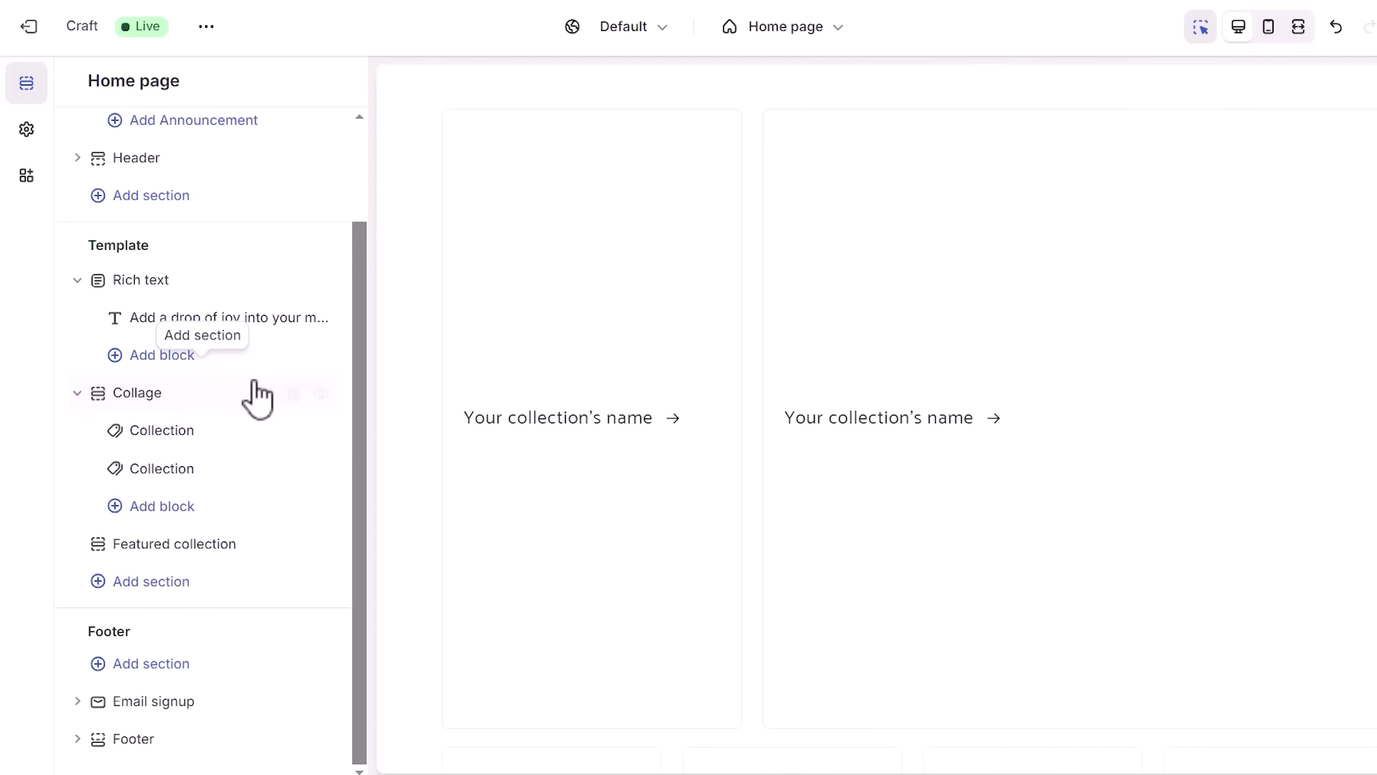
pyautogui.click(119, 508)
pyautogui.click(398, 674)
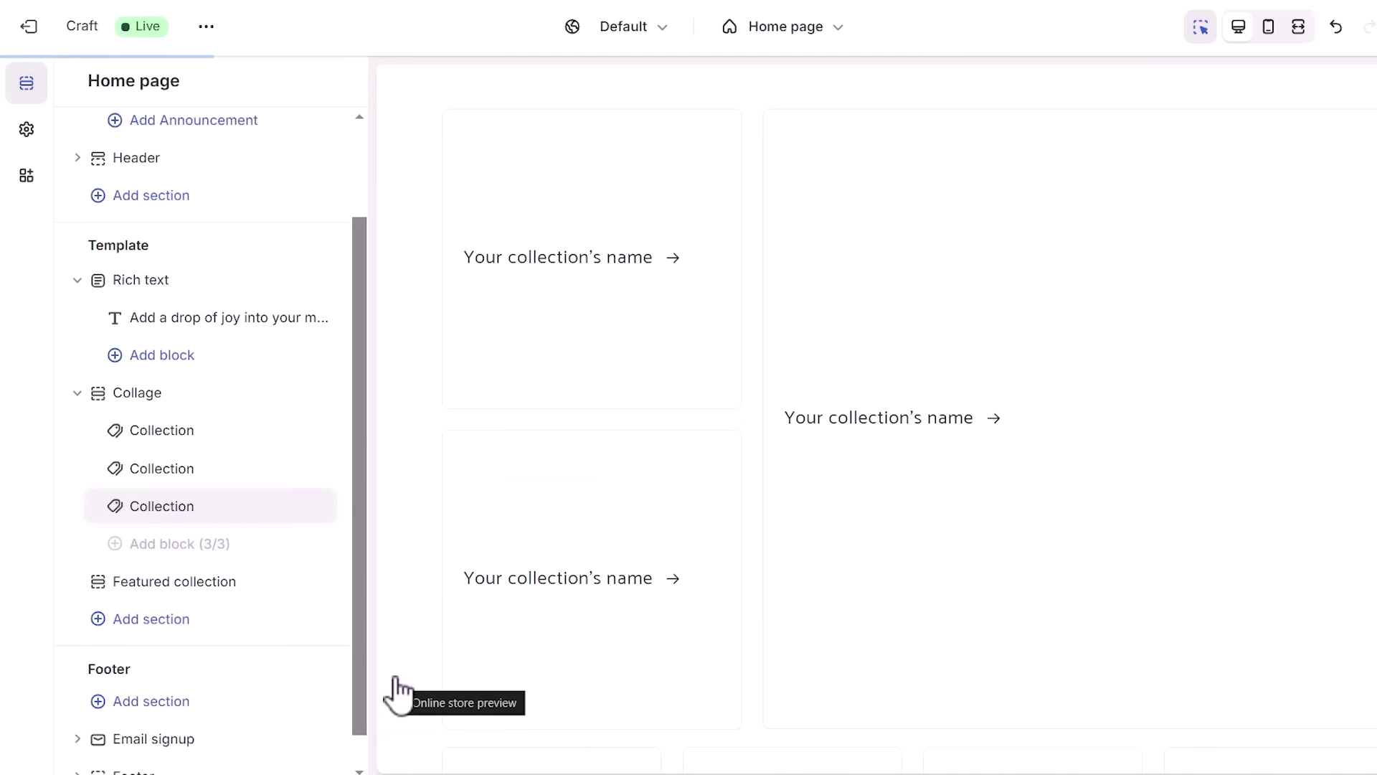
# - Assign the Enamel Mugs collection to the first block of the collage
pyautogui.click(478, 312)
pyautogui.click(235, 175)
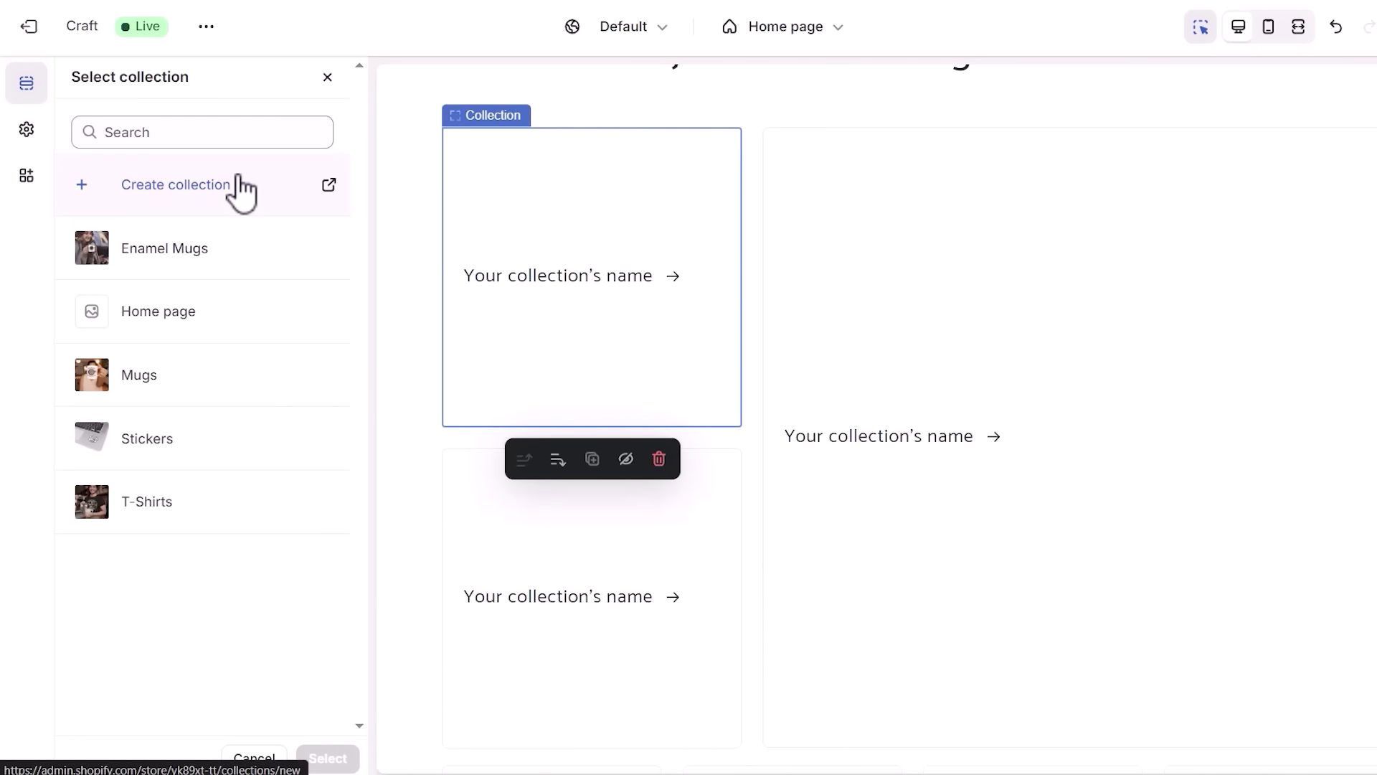
pyautogui.click(183, 259)
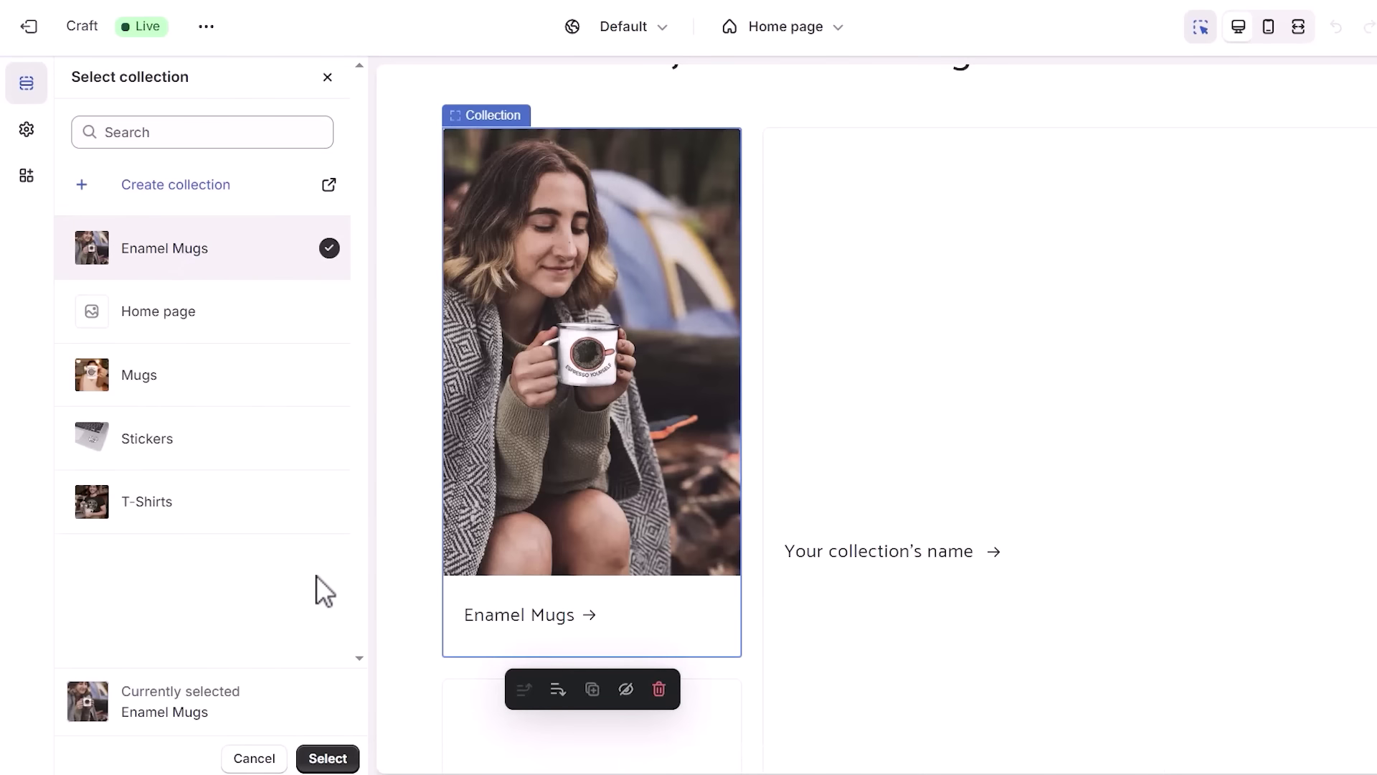
pyautogui.click(327, 758)
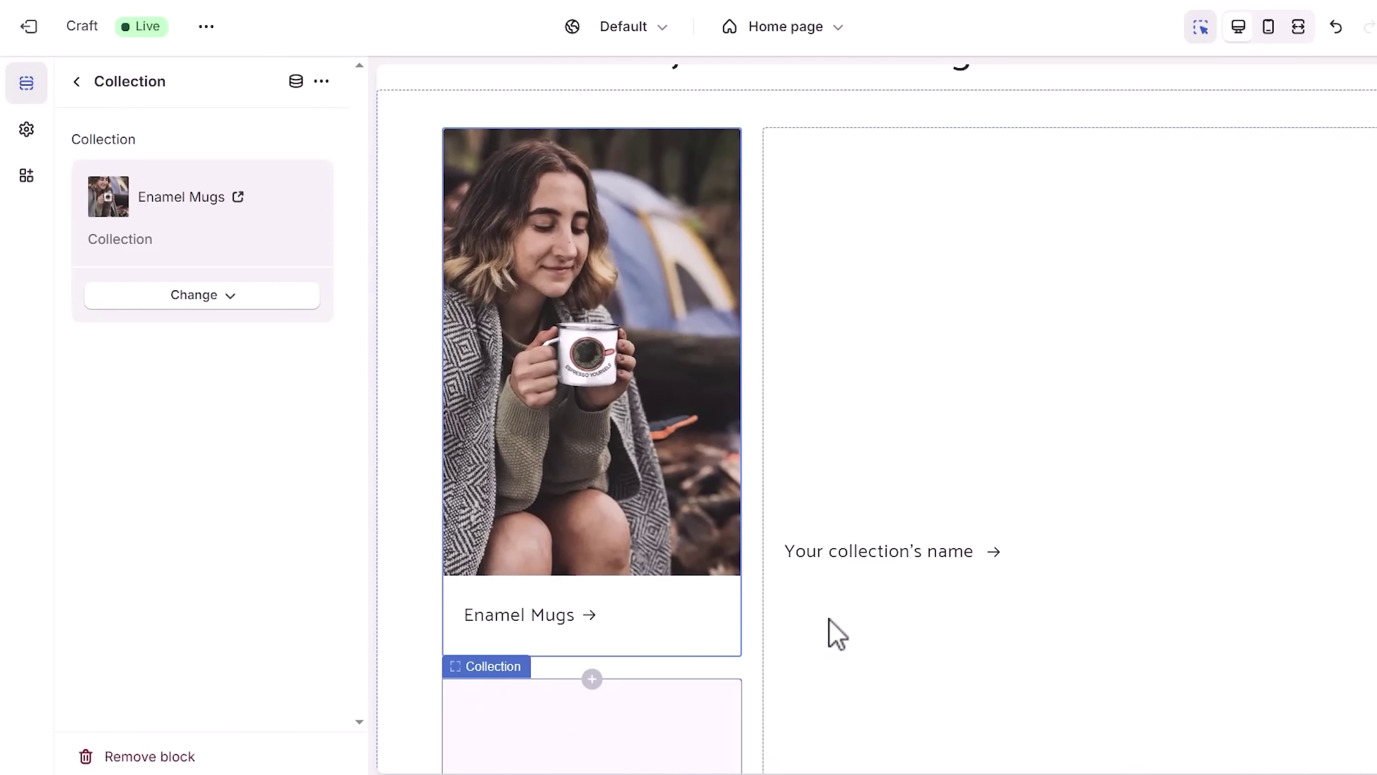
# - Assign the Mugs collection to the empty collage block below Enamel Mugs
pyautogui.scroll(-2, 830, 630)
pyautogui.click(569, 569)
pyautogui.scroll(-3, 569, 571)
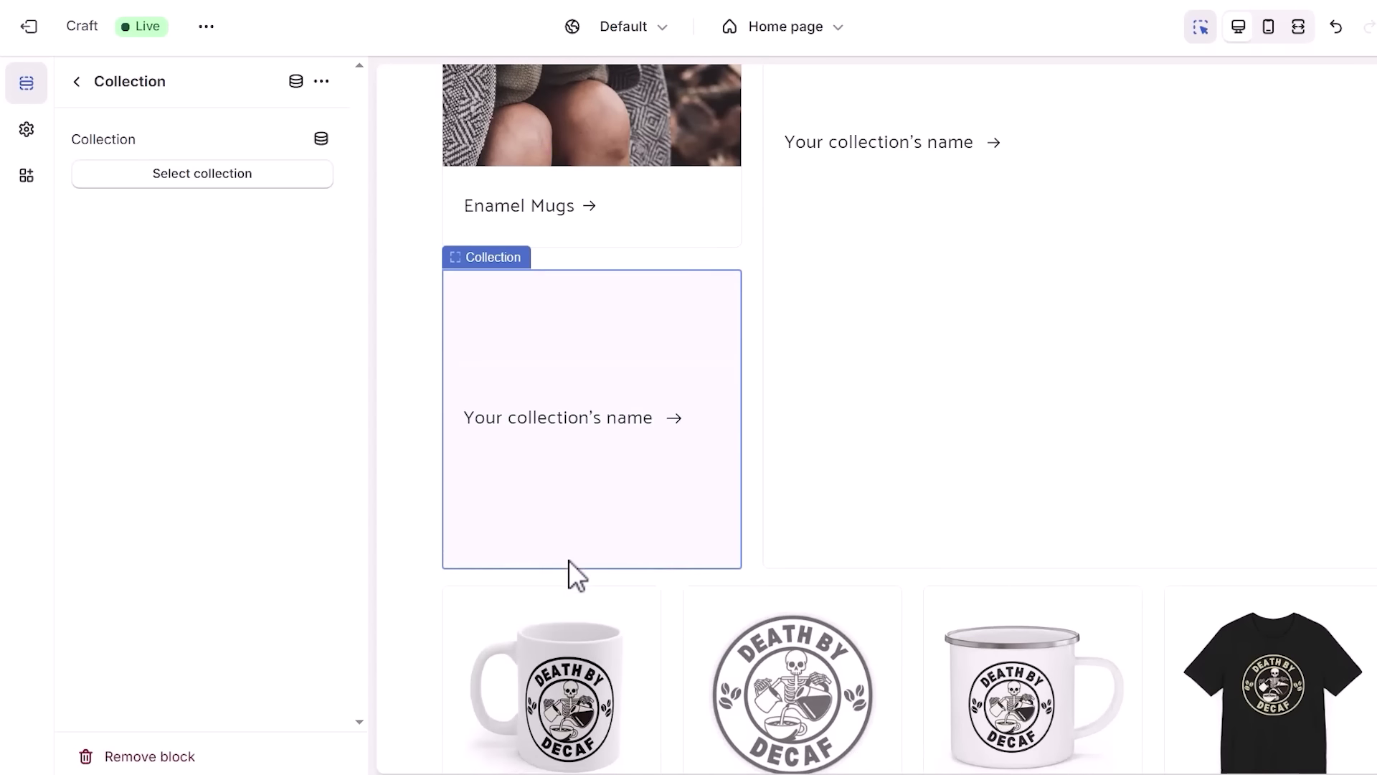
pyautogui.click(152, 183)
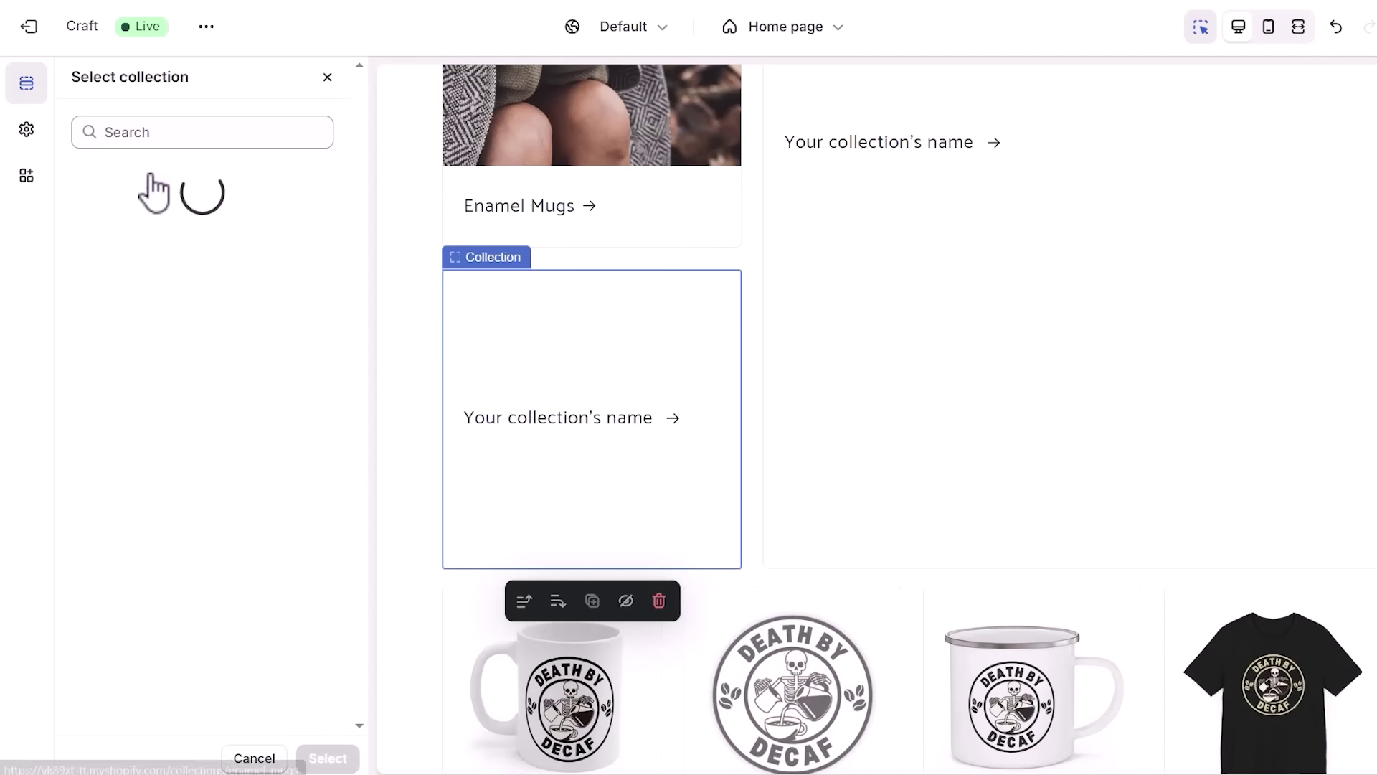
pyautogui.click(144, 375)
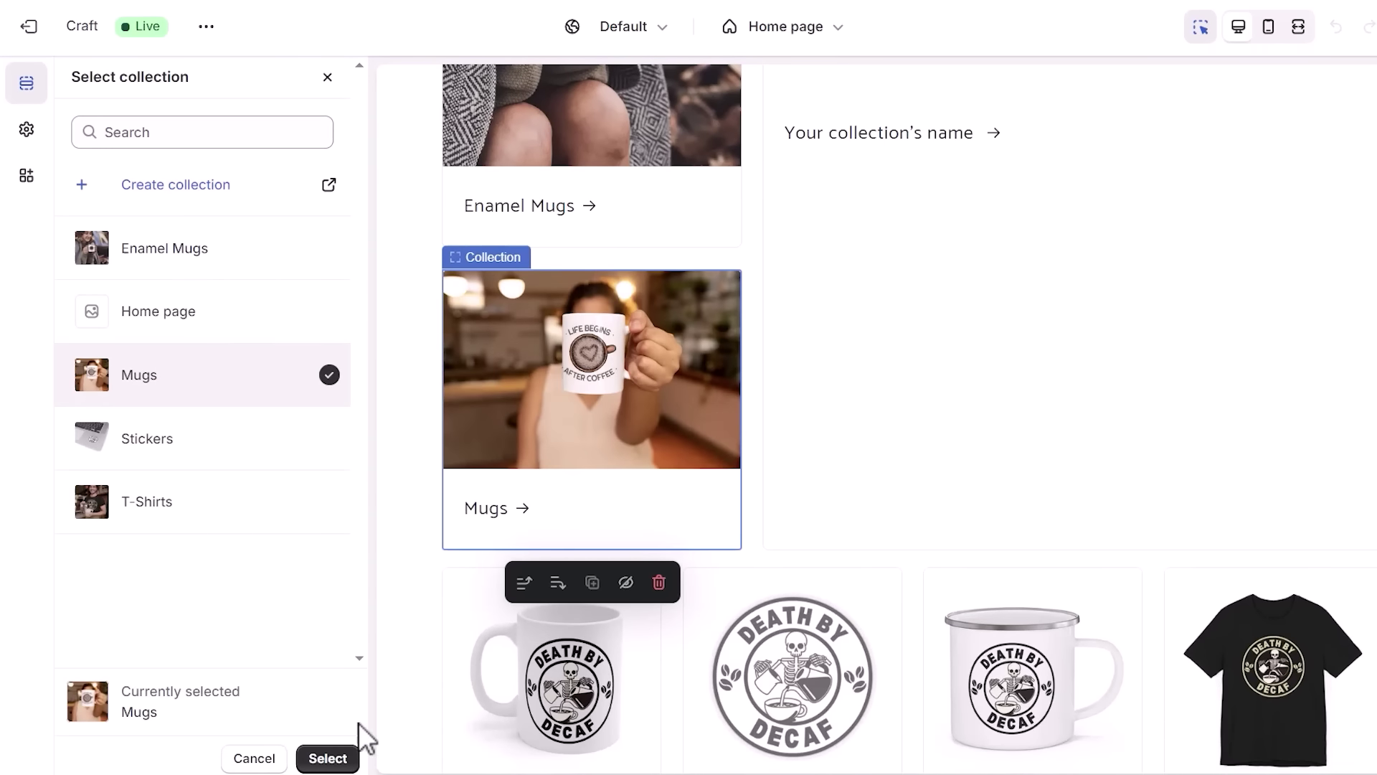
pyautogui.click(337, 759)
# - Assign the T-Shirts collection to the large collage block and return to the home page's section list
pyautogui.scroll(5, 1218, 294)
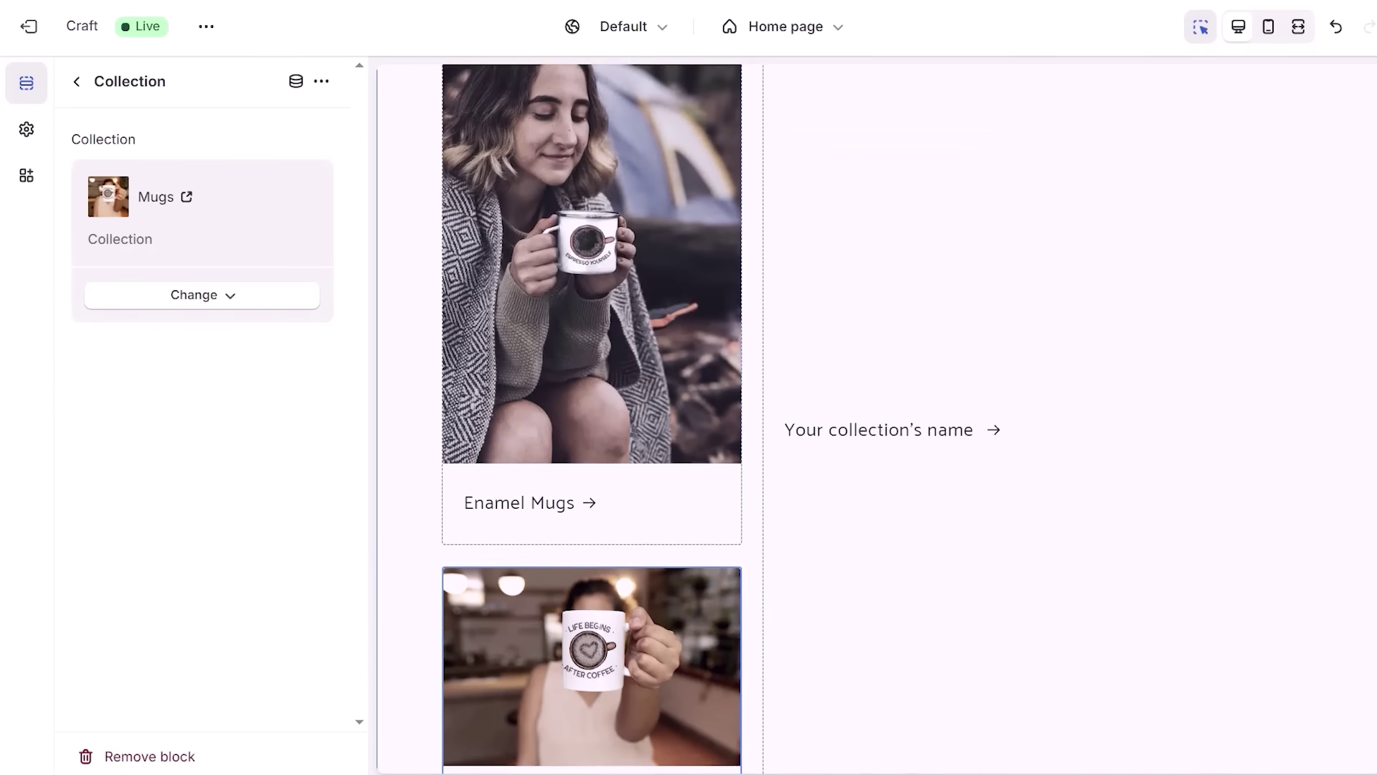
pyautogui.click(1217, 295)
pyautogui.click(185, 181)
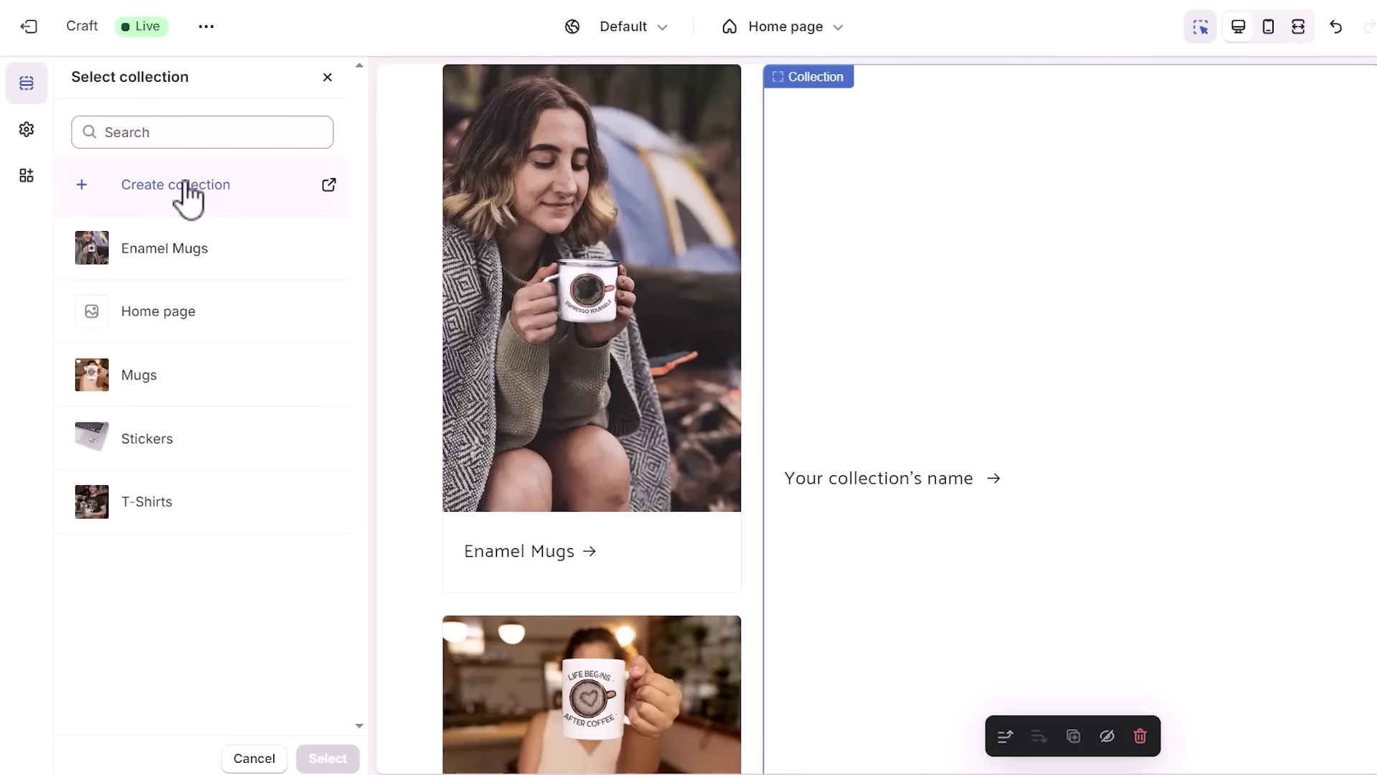
pyautogui.click(173, 500)
pyautogui.click(327, 757)
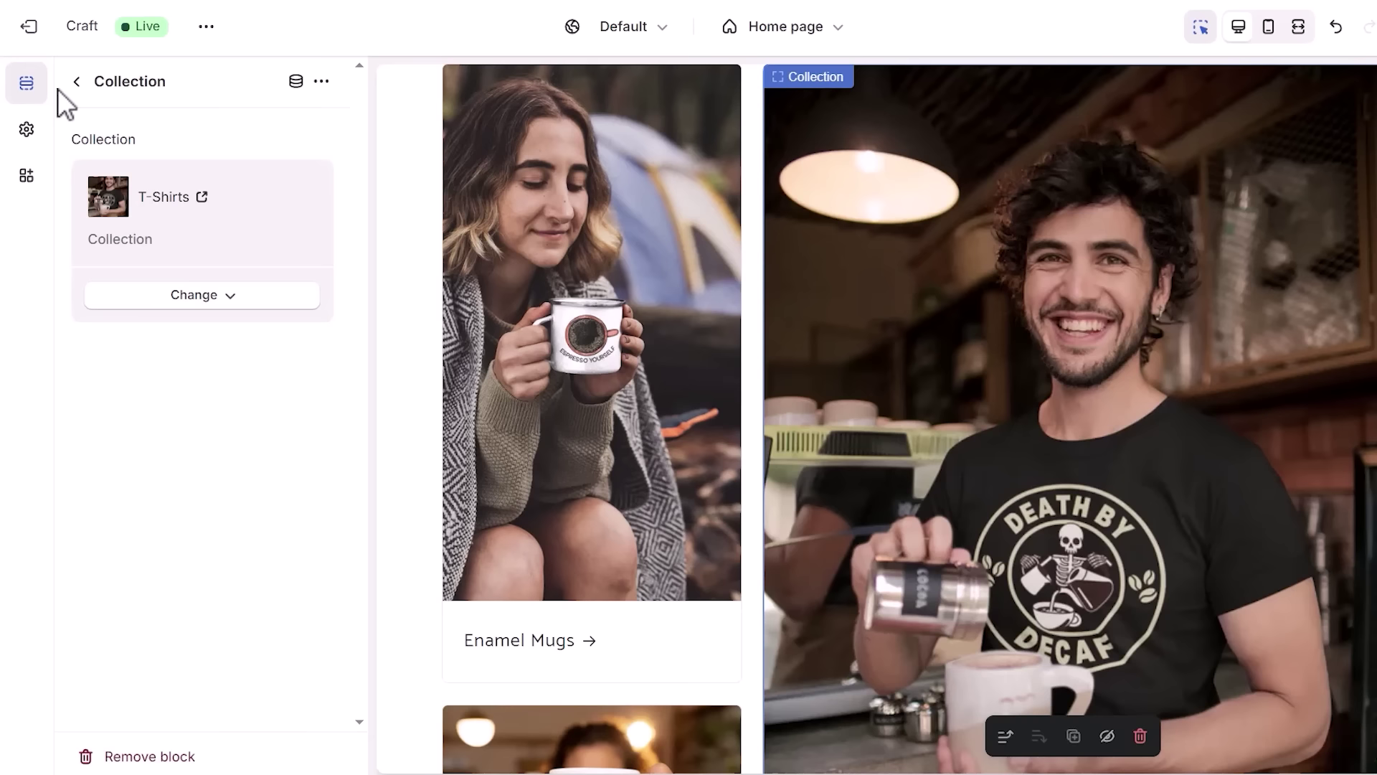
pyautogui.click(76, 83)
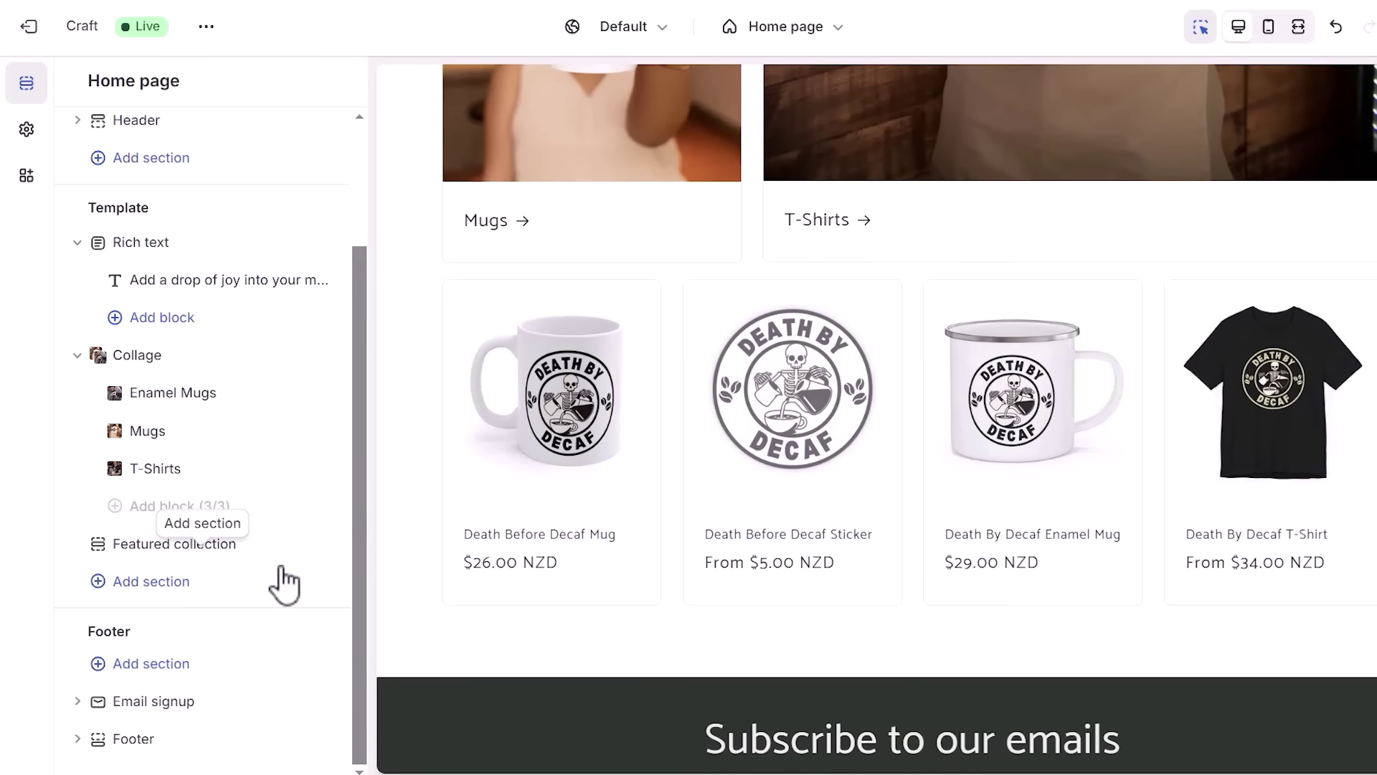
# - Change the Featured collection section's collection to Home page
pyautogui.click(234, 545)
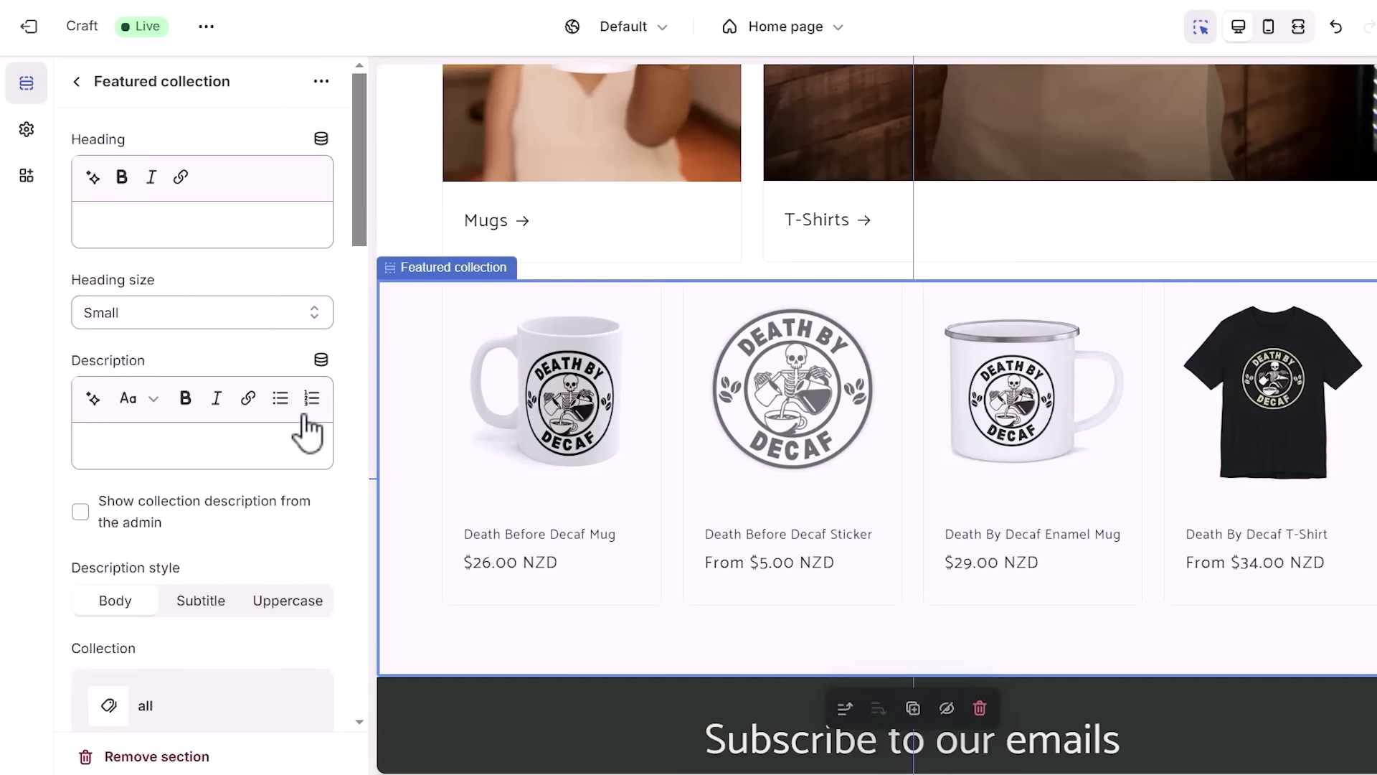
pyautogui.moveTo(356, 180); pyautogui.dragTo(363, 306)
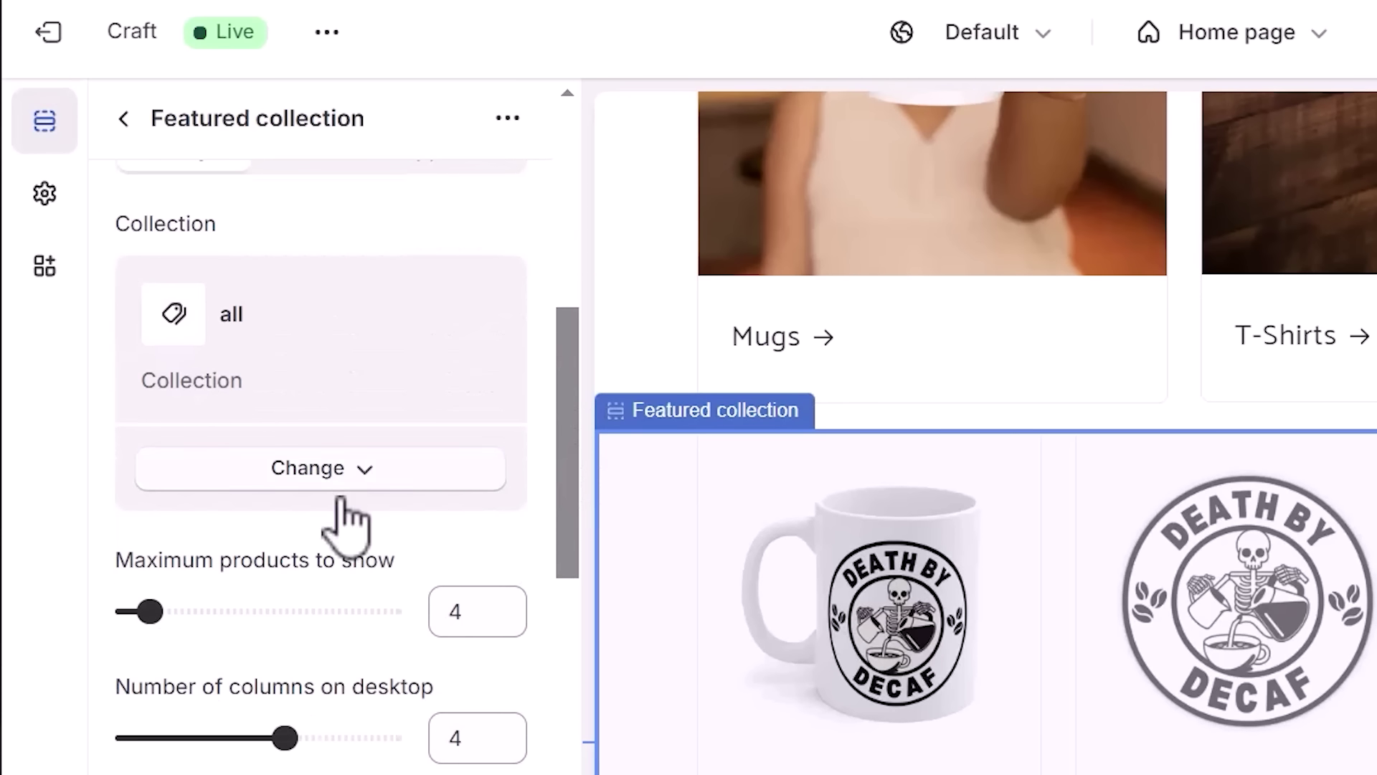
pyautogui.click(329, 470)
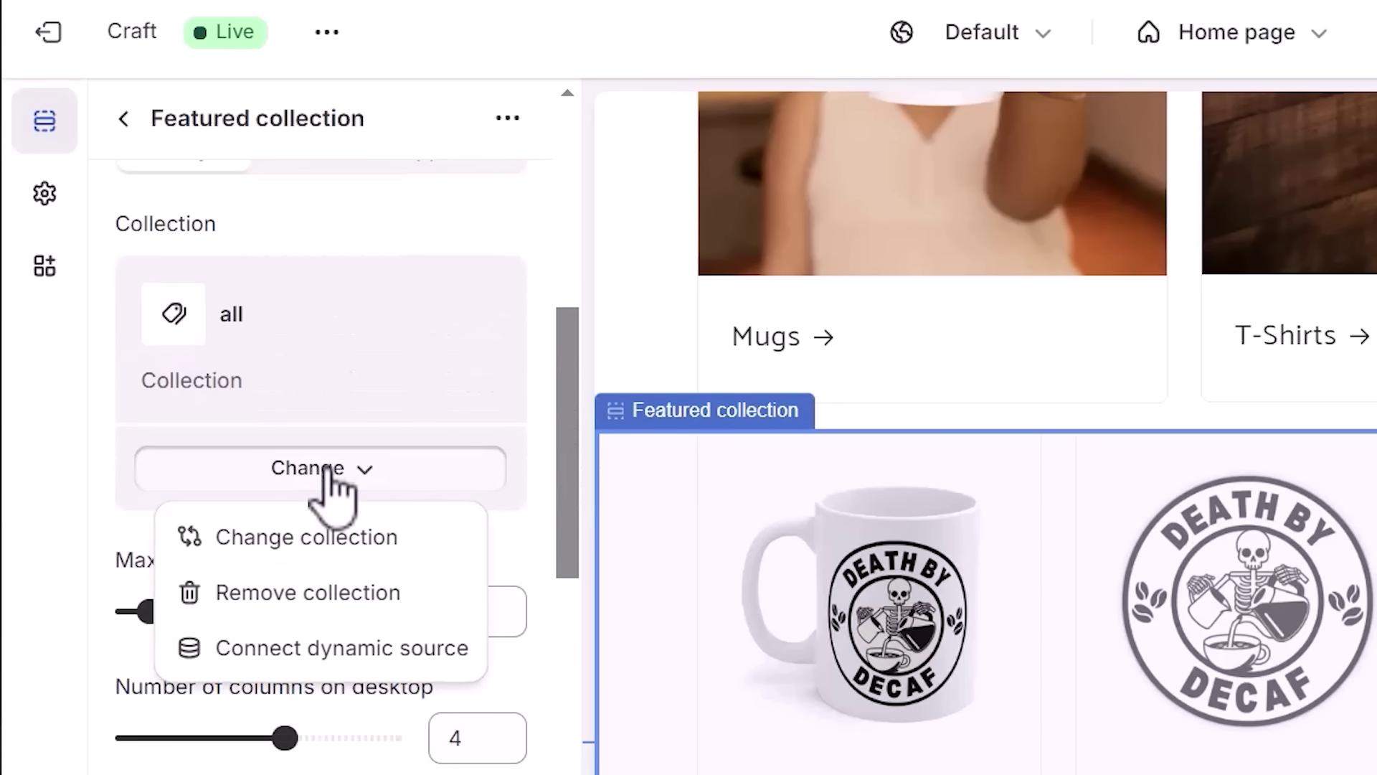
pyautogui.click(326, 540)
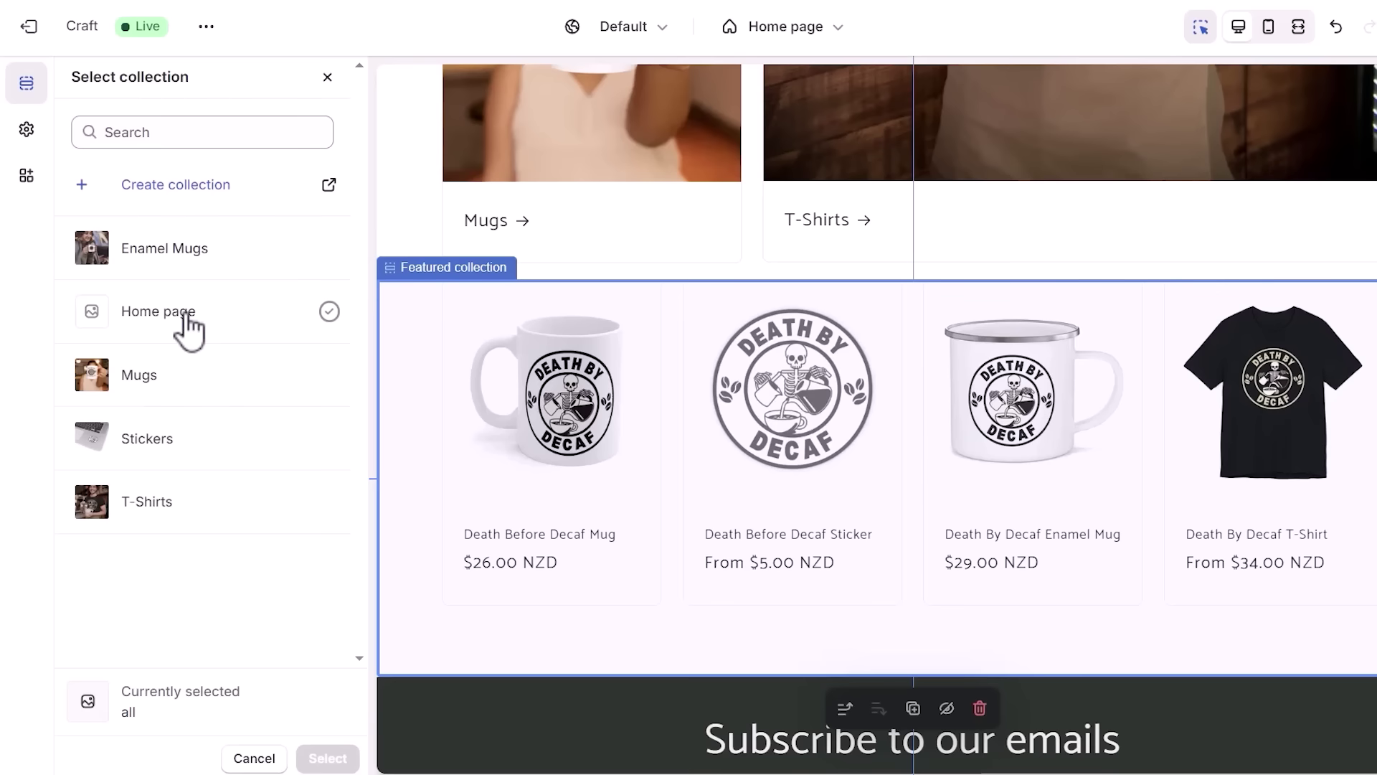
pyautogui.click(293, 482)
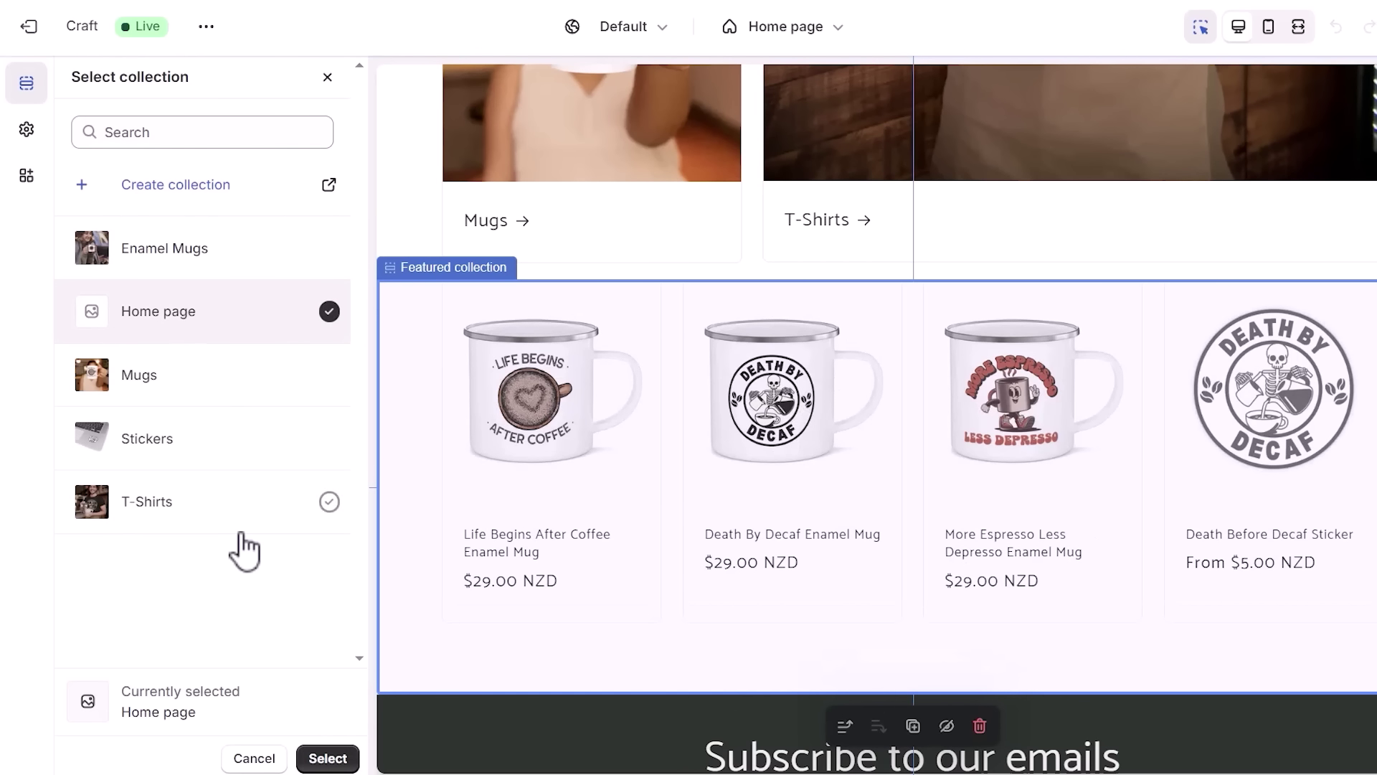
pyautogui.click(327, 759)
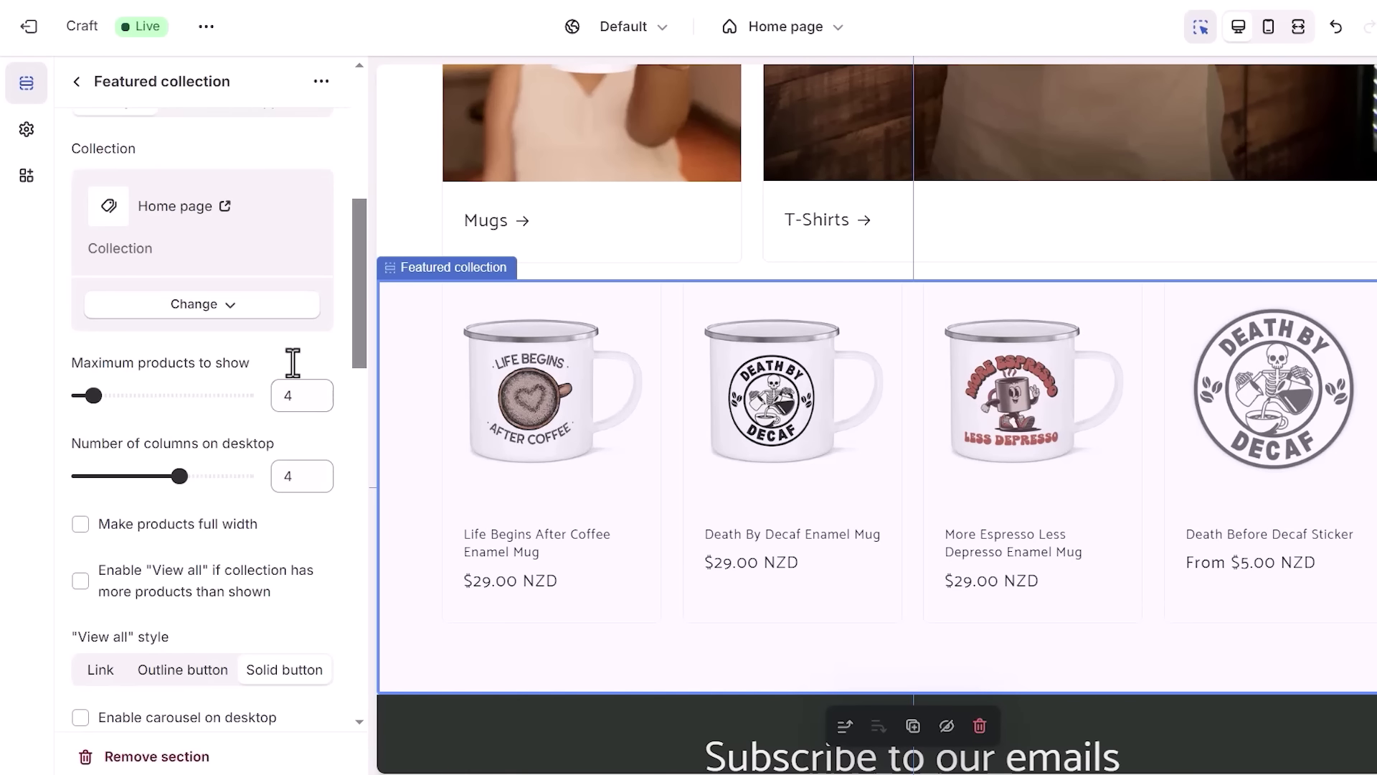